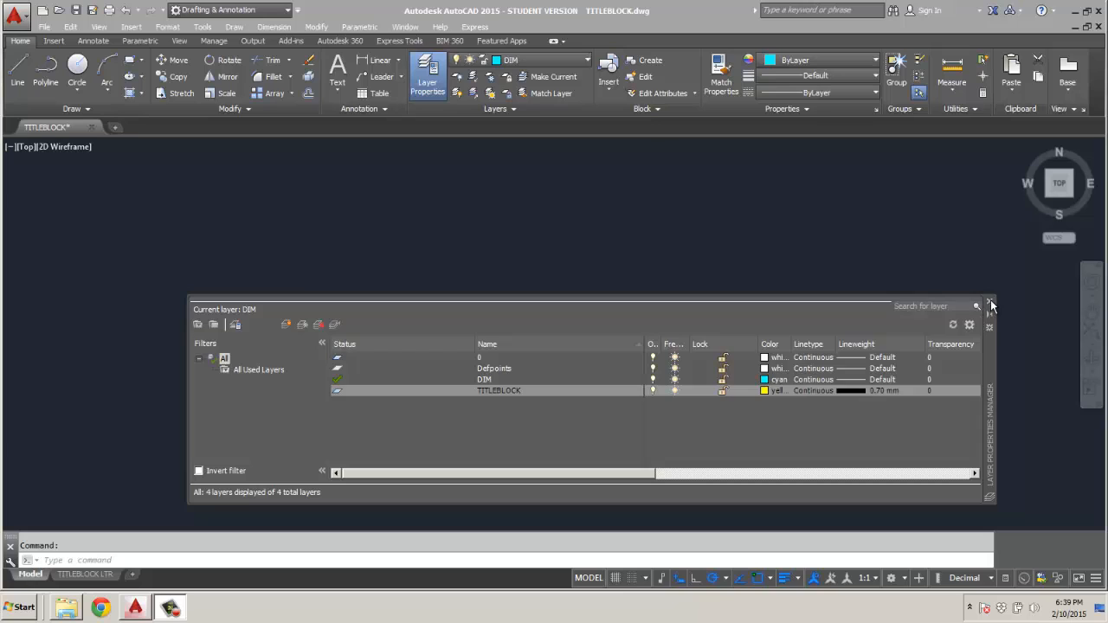
Close the layer manager and preview the TITLEBLOCK LTR layout's plot, leaving the plot dialog without plotting.
left_click(990, 303)
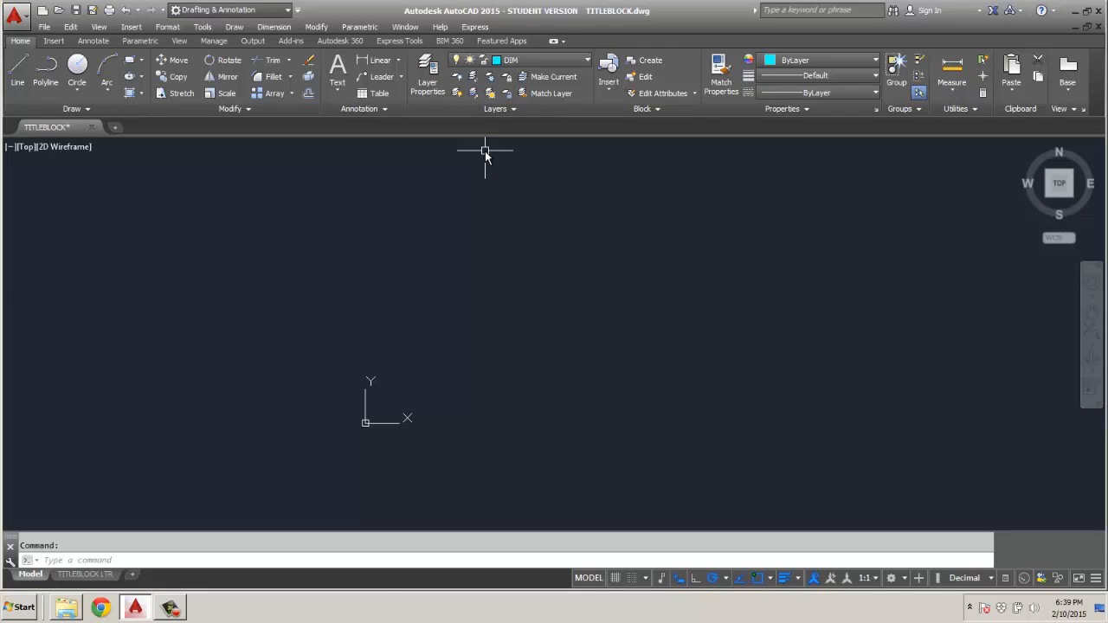
left_click(94, 576)
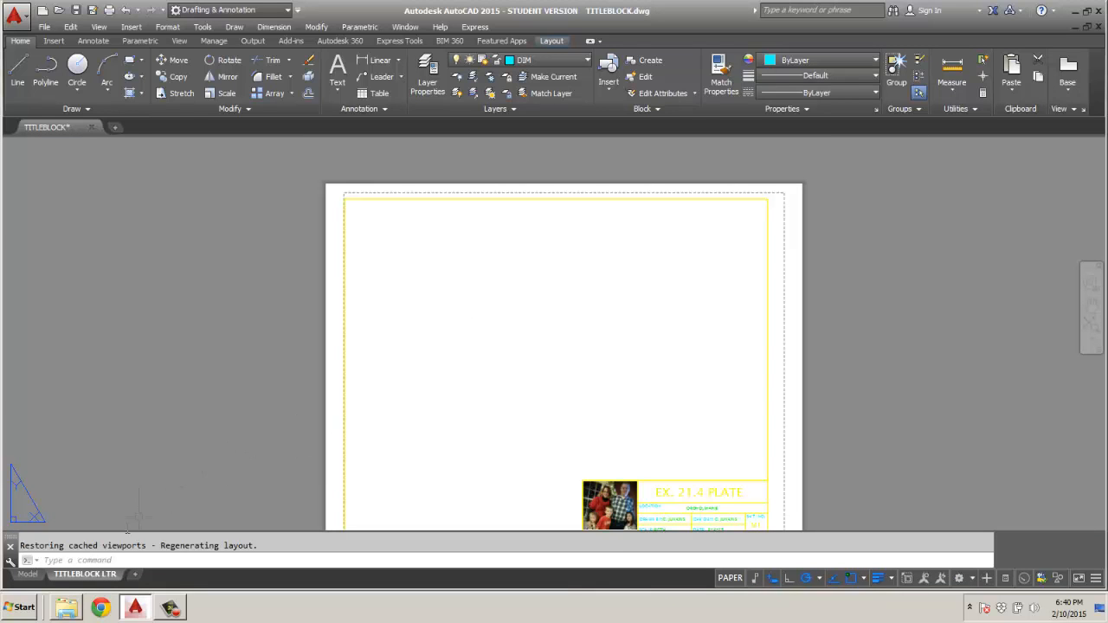
right_click(100, 575)
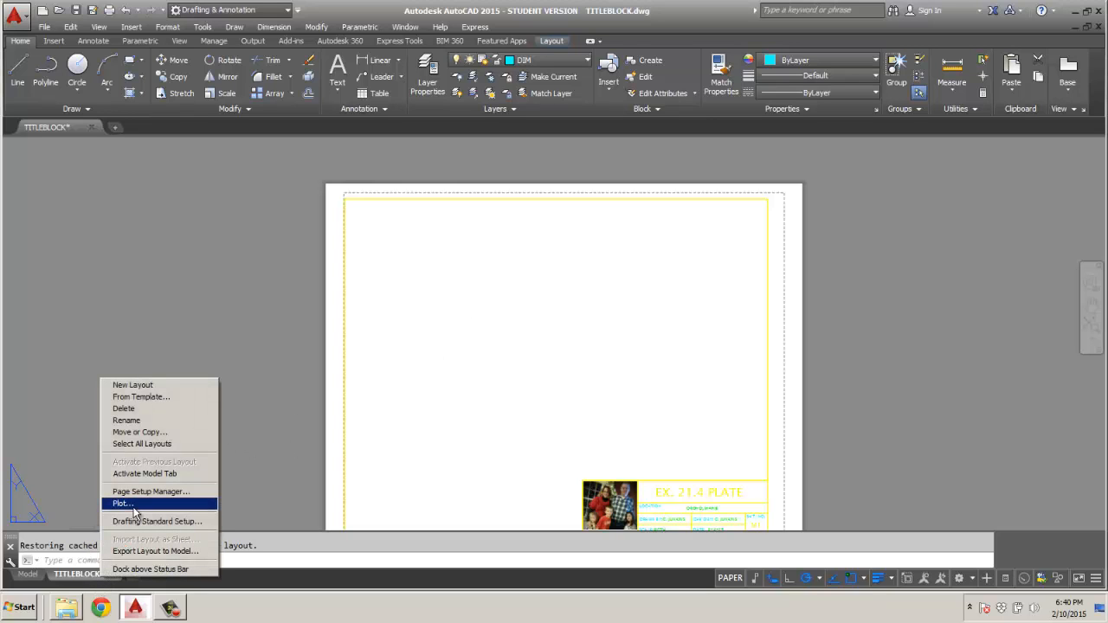
left_click(134, 504)
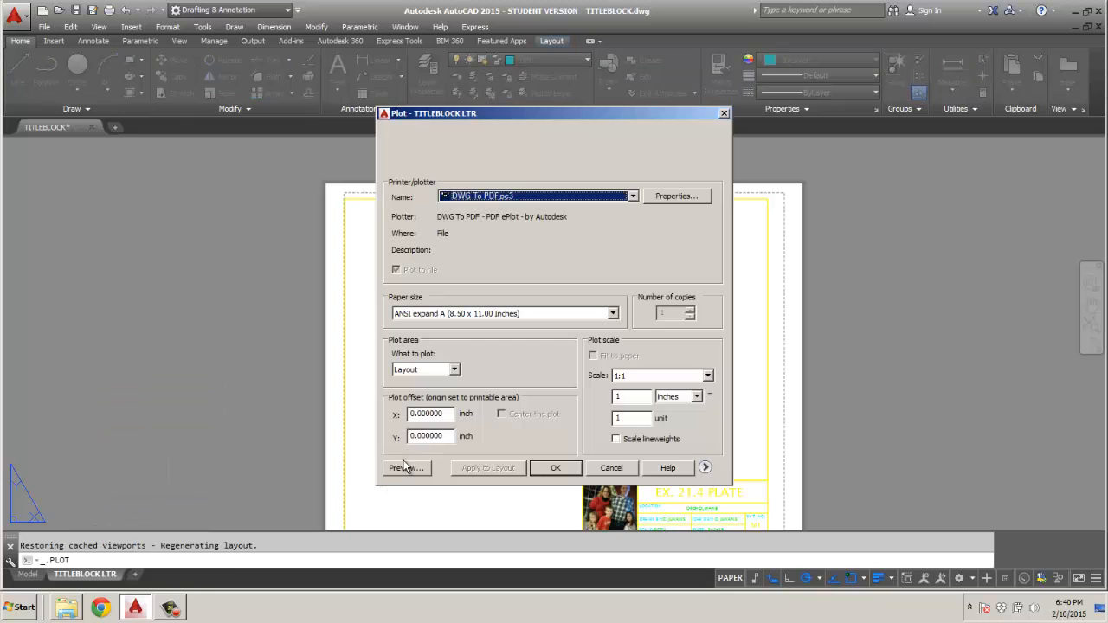
left_click(405, 468)
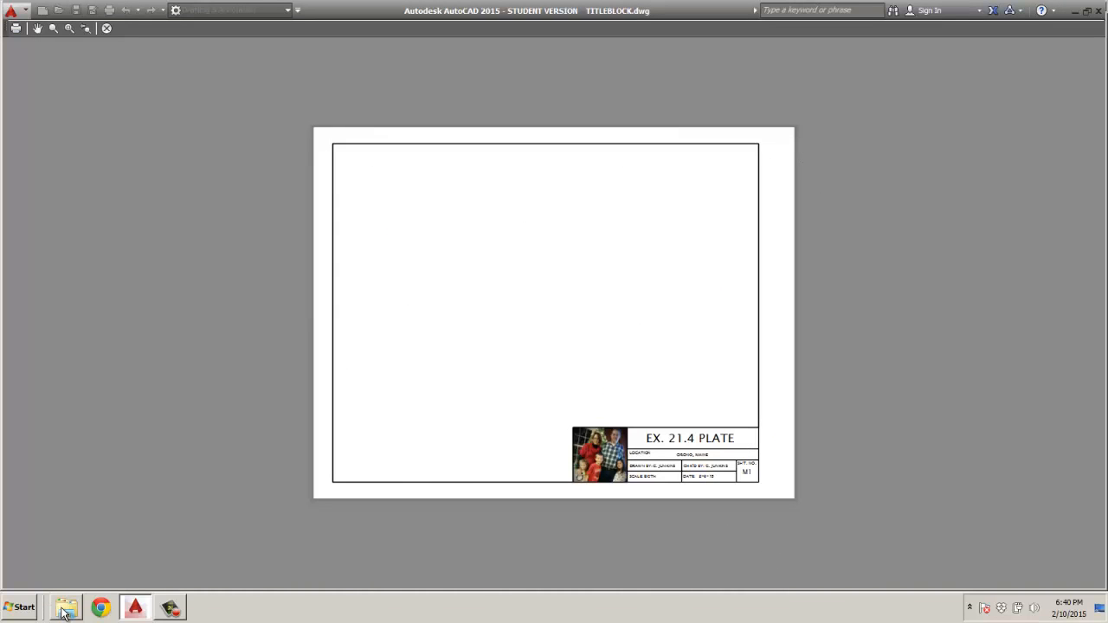
mouse_move(64, 611)
left_click(107, 28)
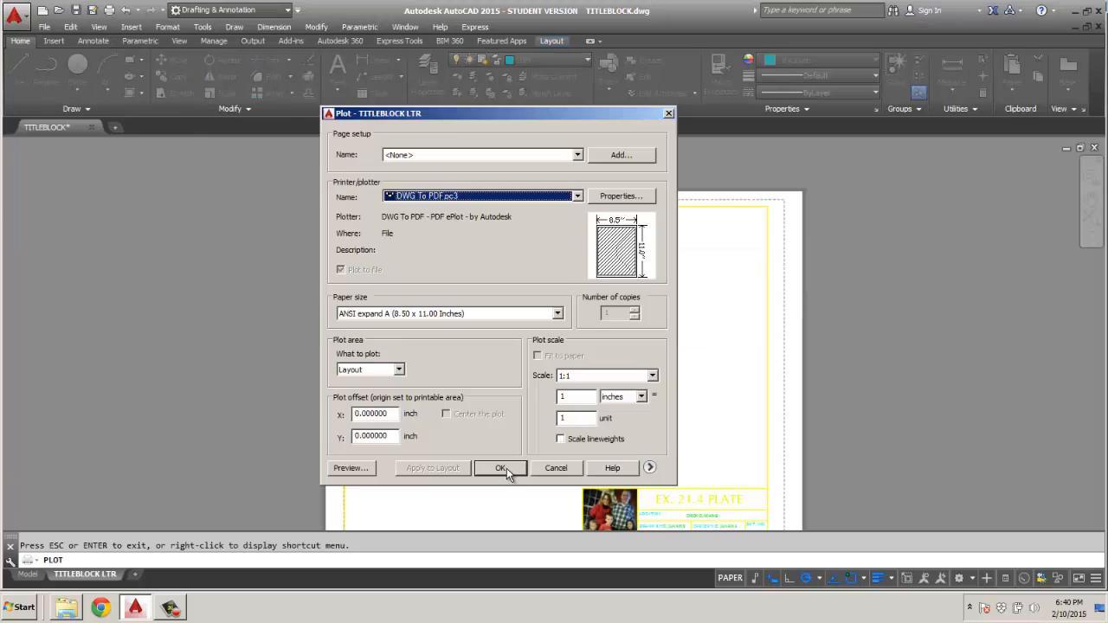
left_click(554, 468)
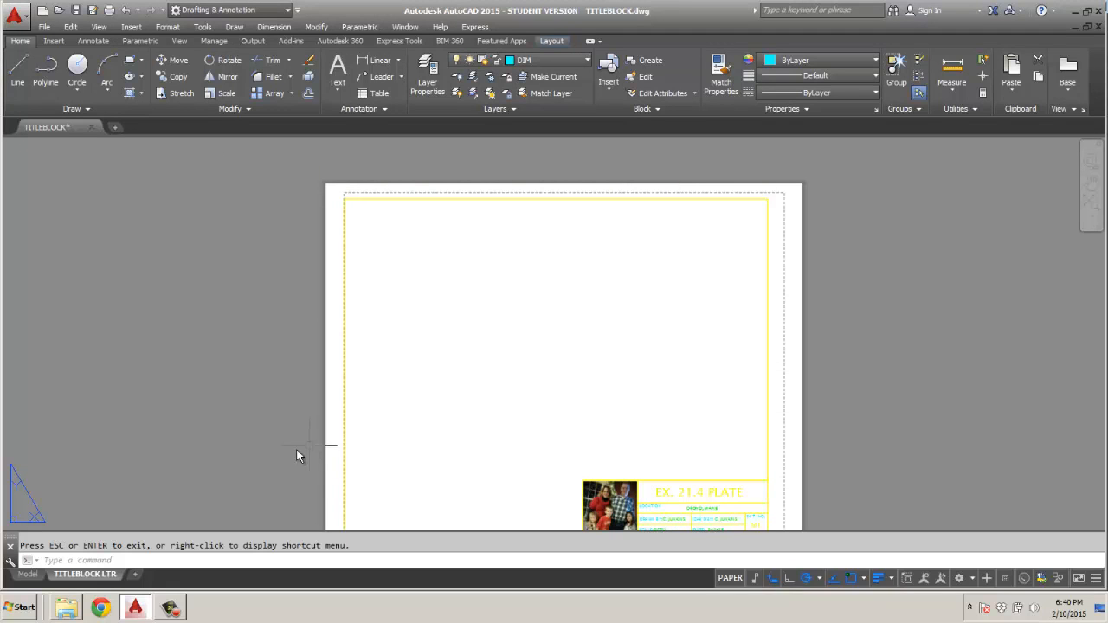
Insert the title block with its border into model space at the origin.
left_click(28, 574)
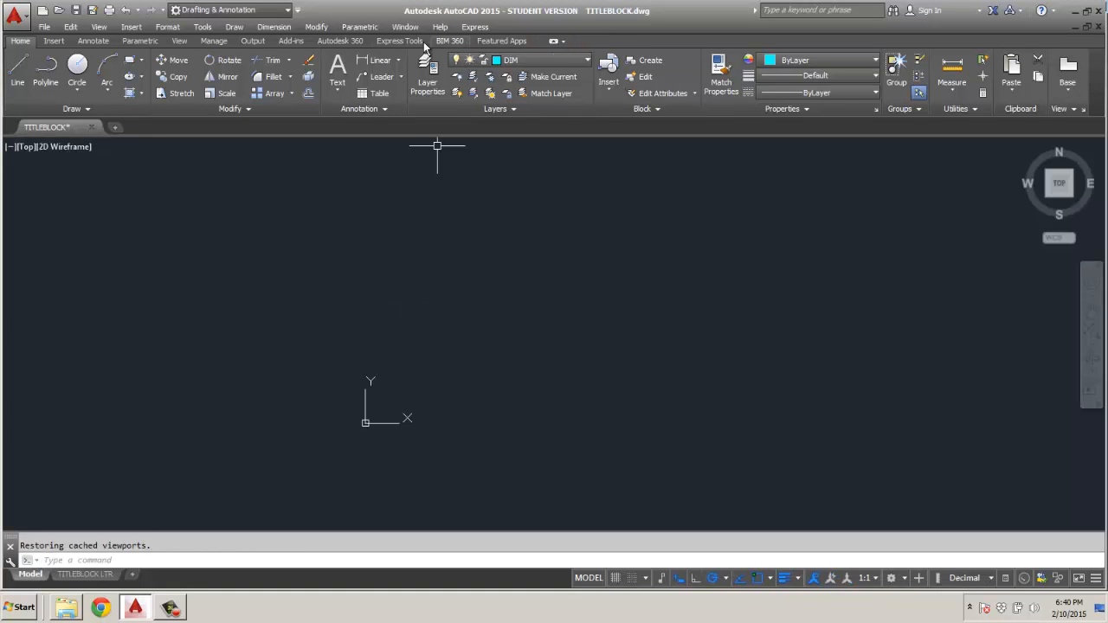
left_click(610, 87)
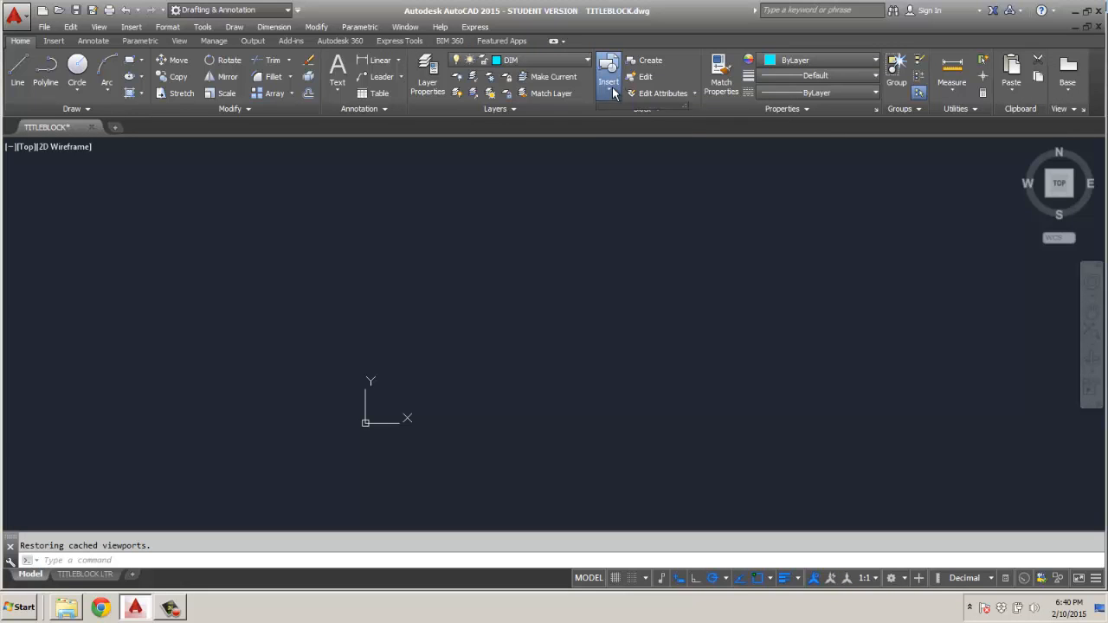
left_click(649, 146)
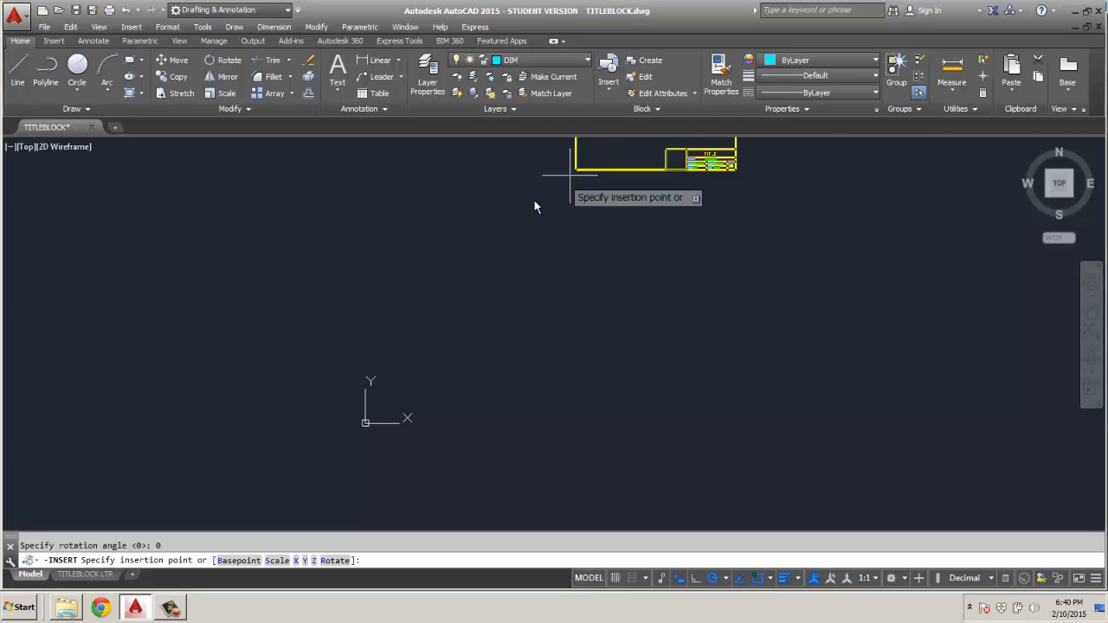
scroll(362, 425, "up", 4)
left_click(360, 432)
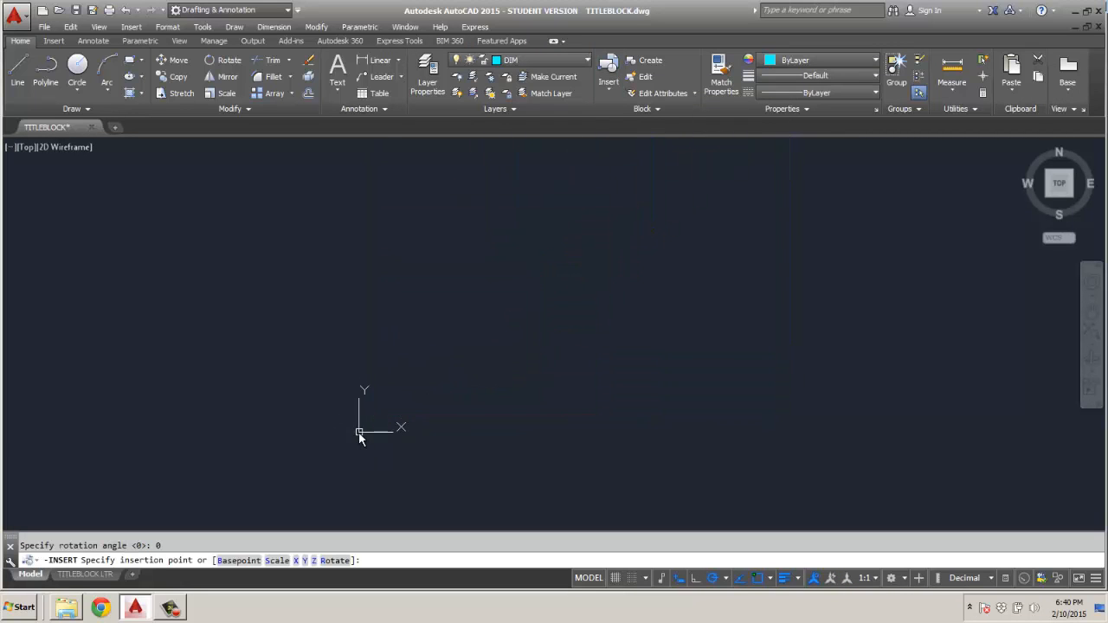
left_click(438, 398)
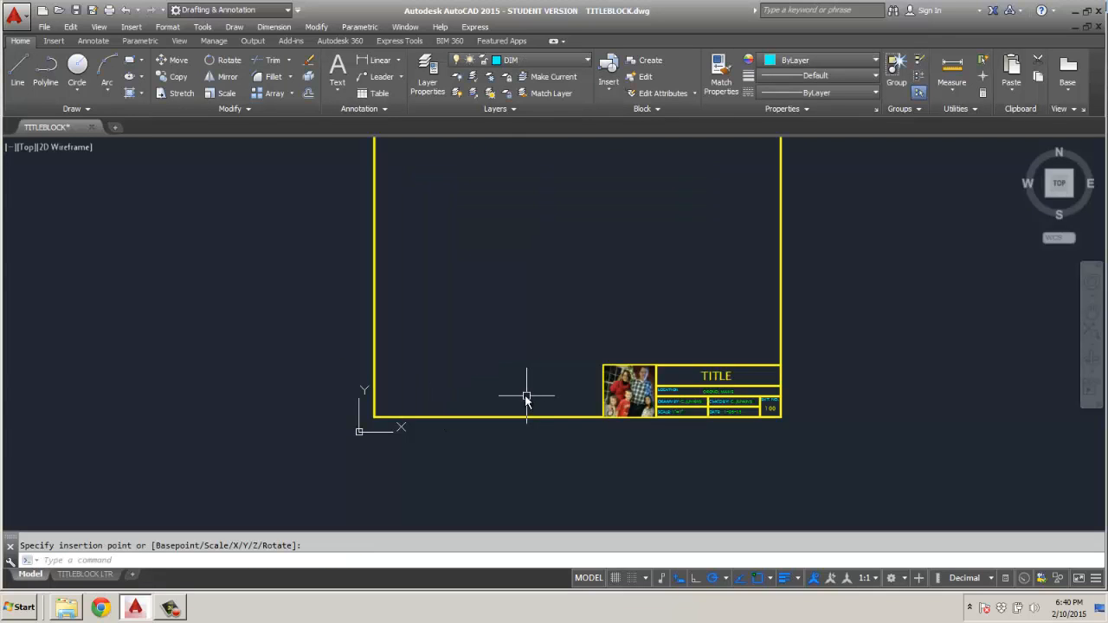
Explode the inserted title block into separate objects.
scroll(525, 394, "down", 3)
middle_click_drag(512, 374, 500, 385)
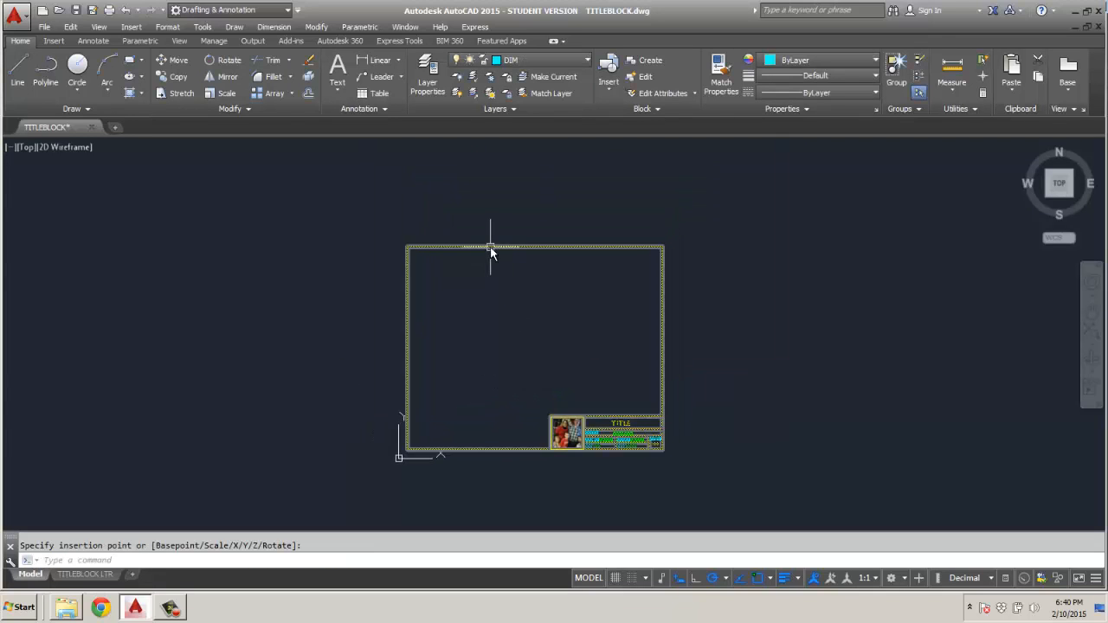
left_click(505, 249)
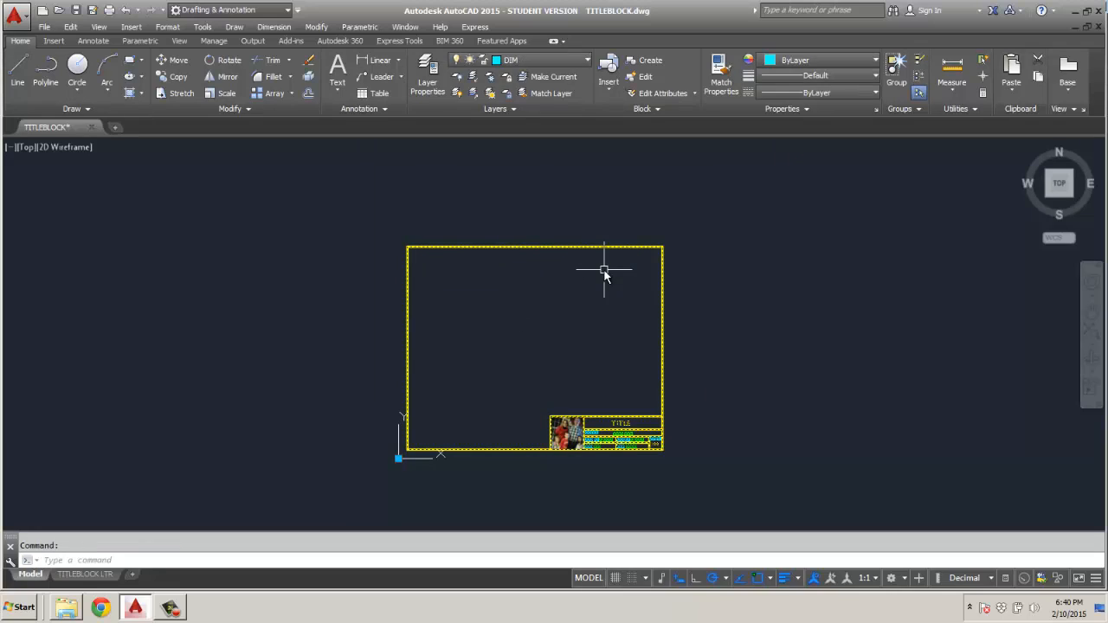
type("explode")
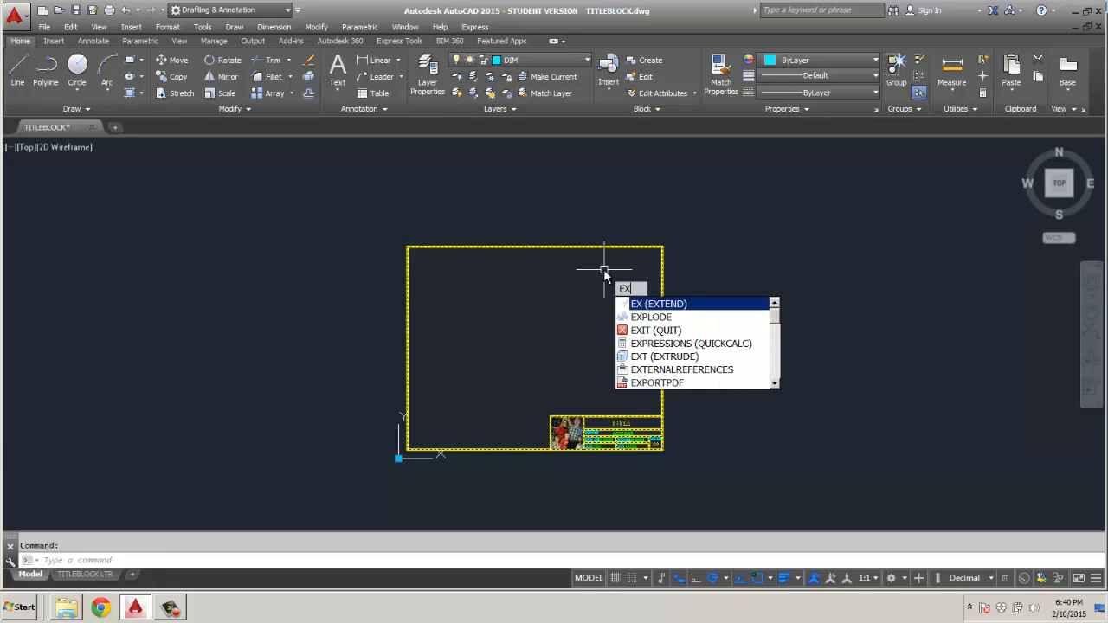
key("Return")
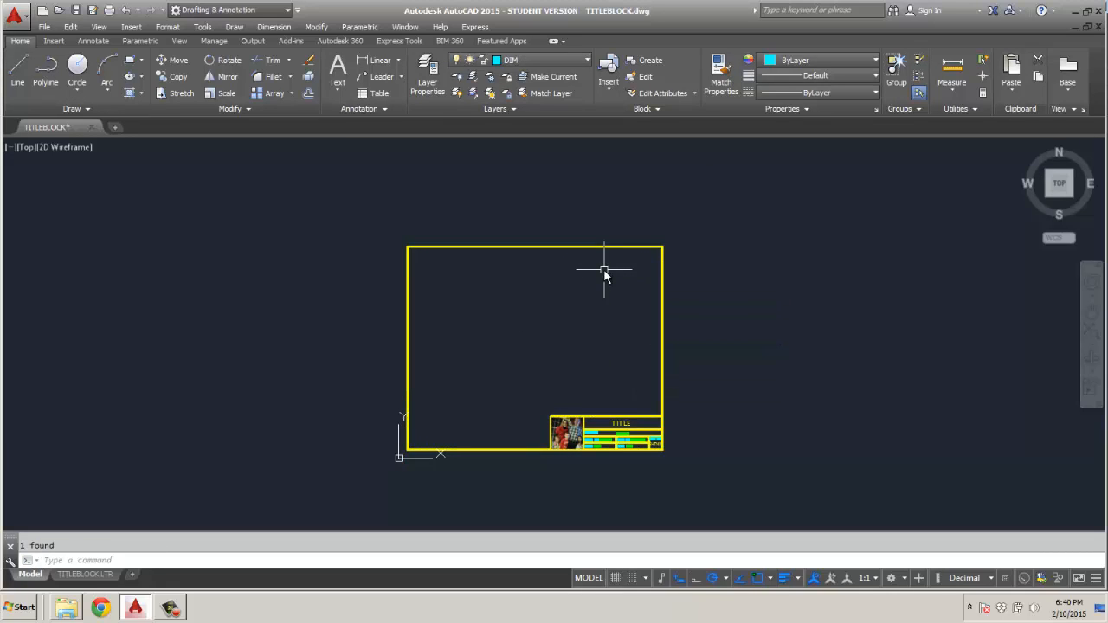
Stretch the left edge of the border rectangle 5.5 units outward to the left.
left_click(597, 248)
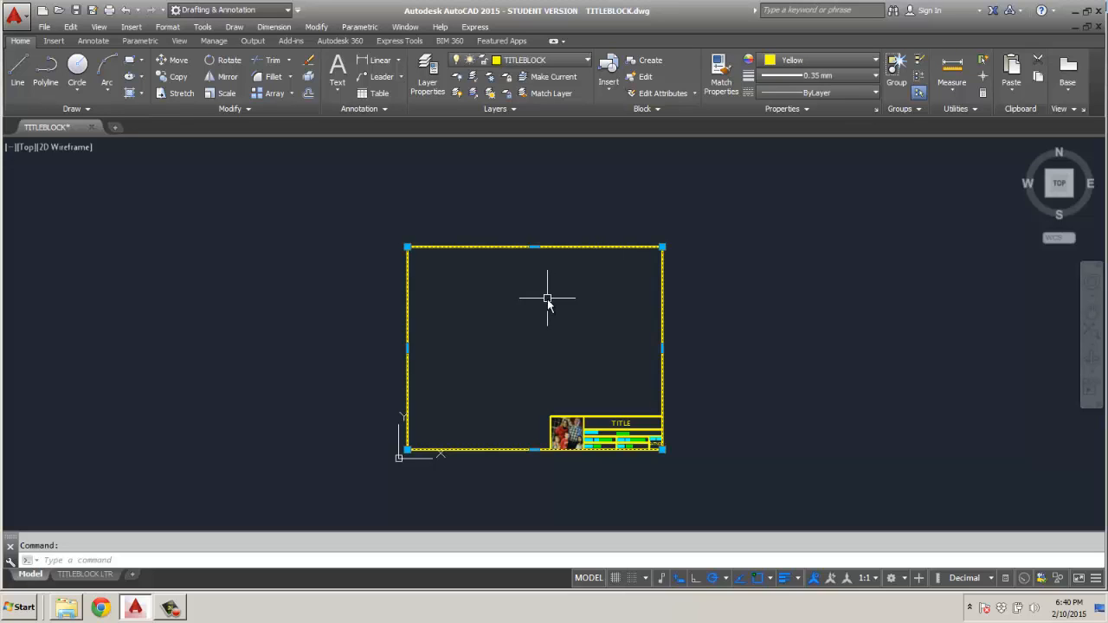
mouse_move(408, 349)
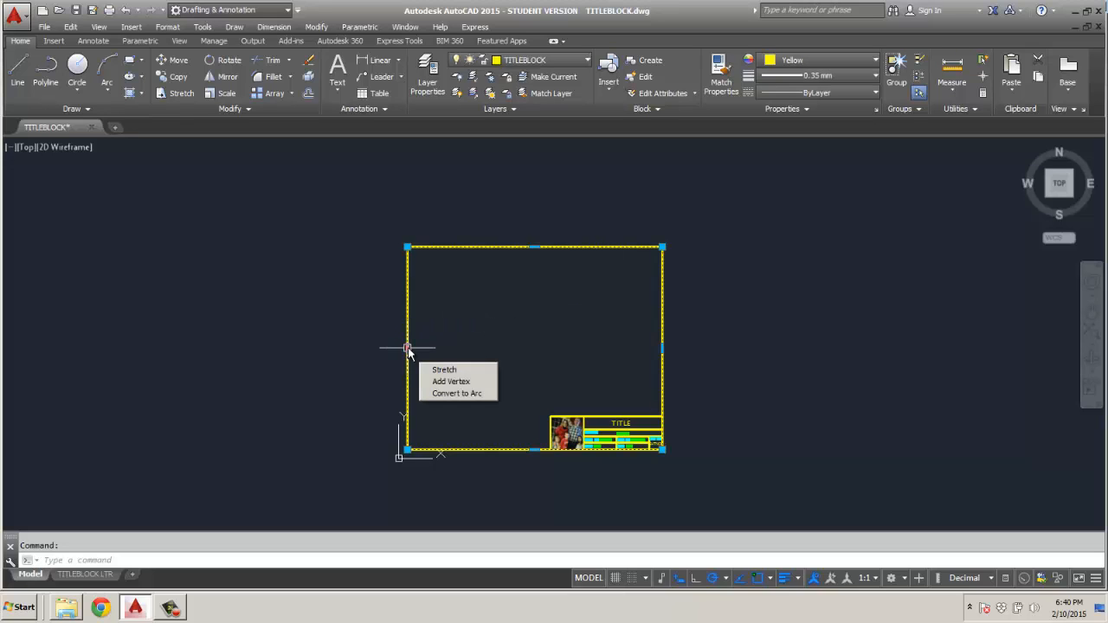
left_click(408, 349)
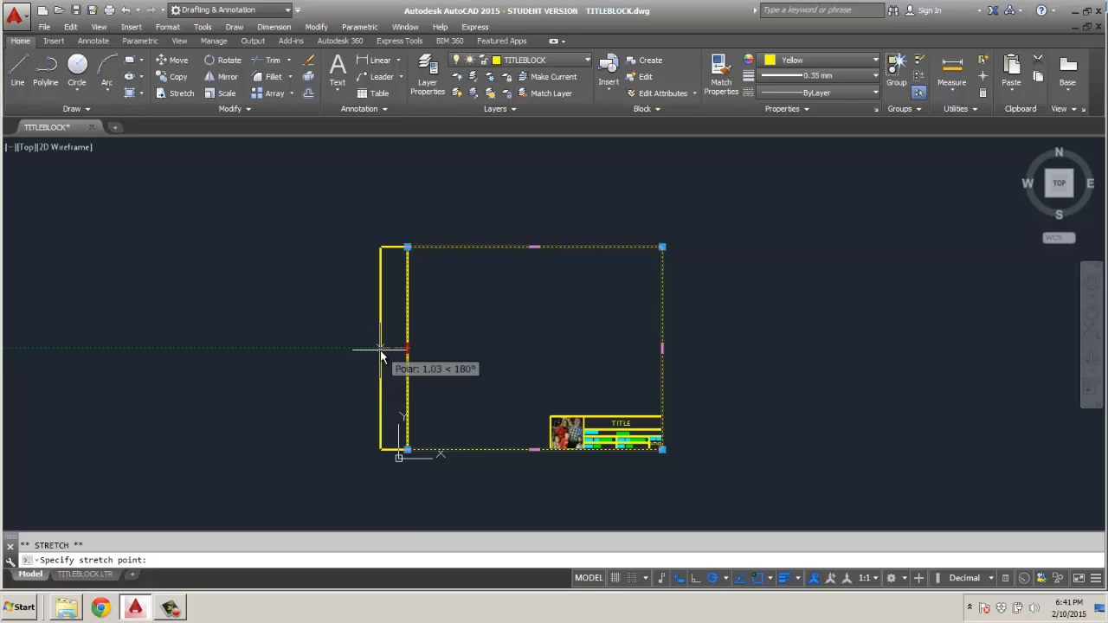
type("5.5")
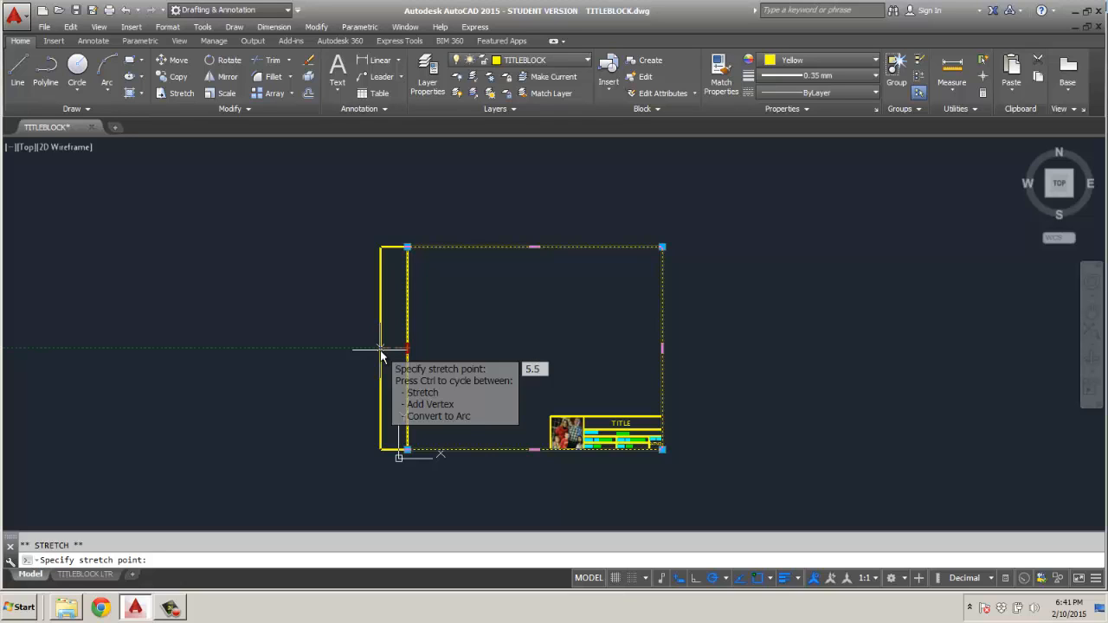
key("Return")
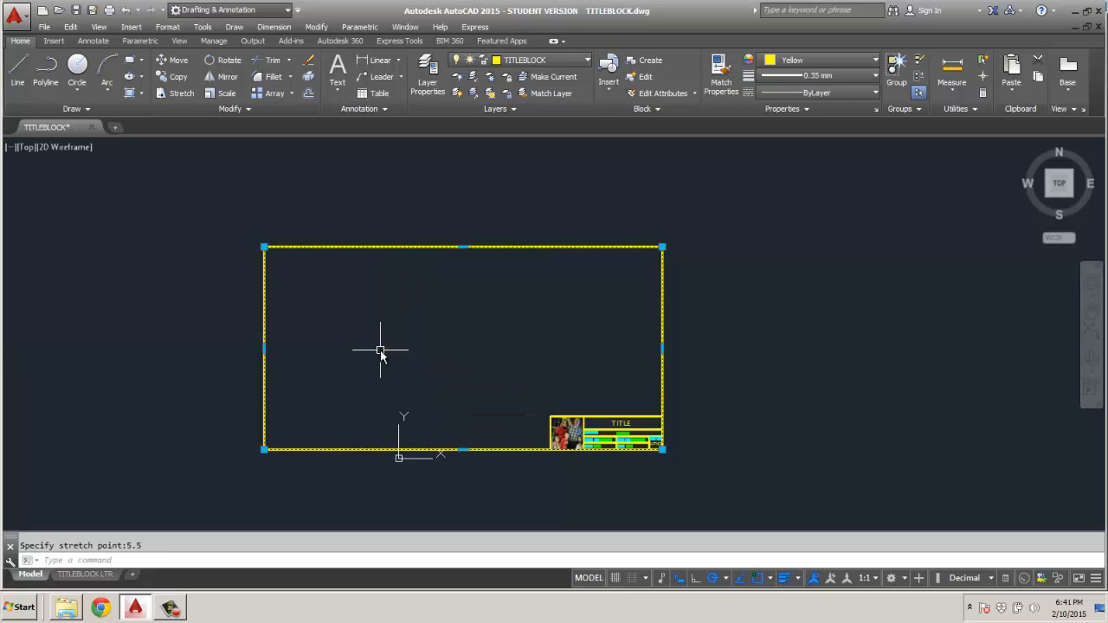
Stretch the top edge of the border rectangle 2.5 units upward and clear the selection.
left_click(463, 248)
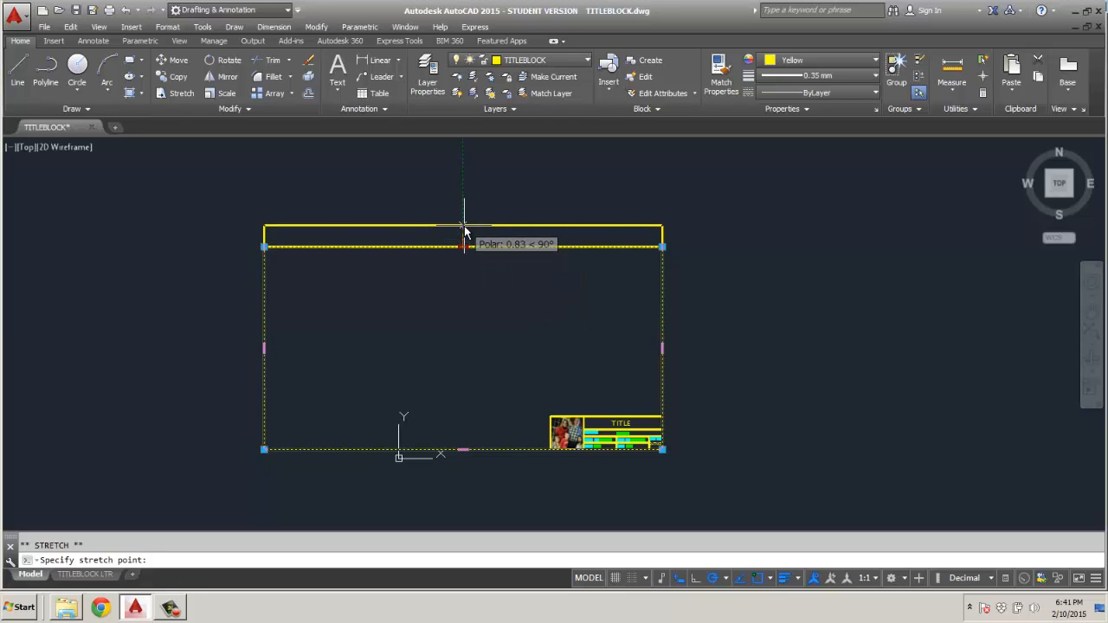
type("2")
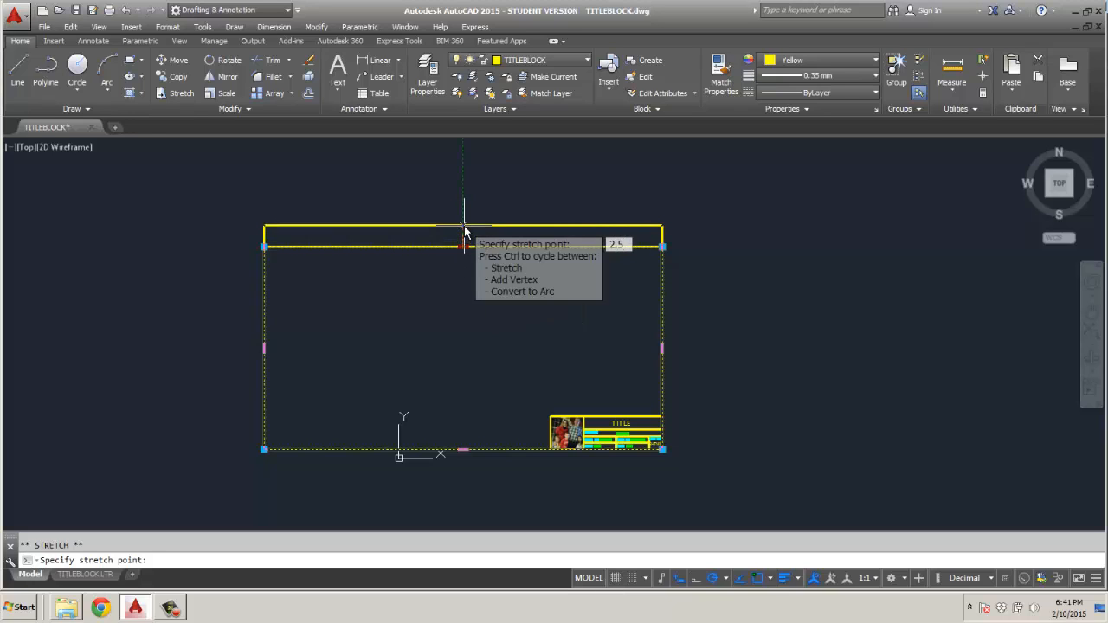
type(".5")
key("Return")
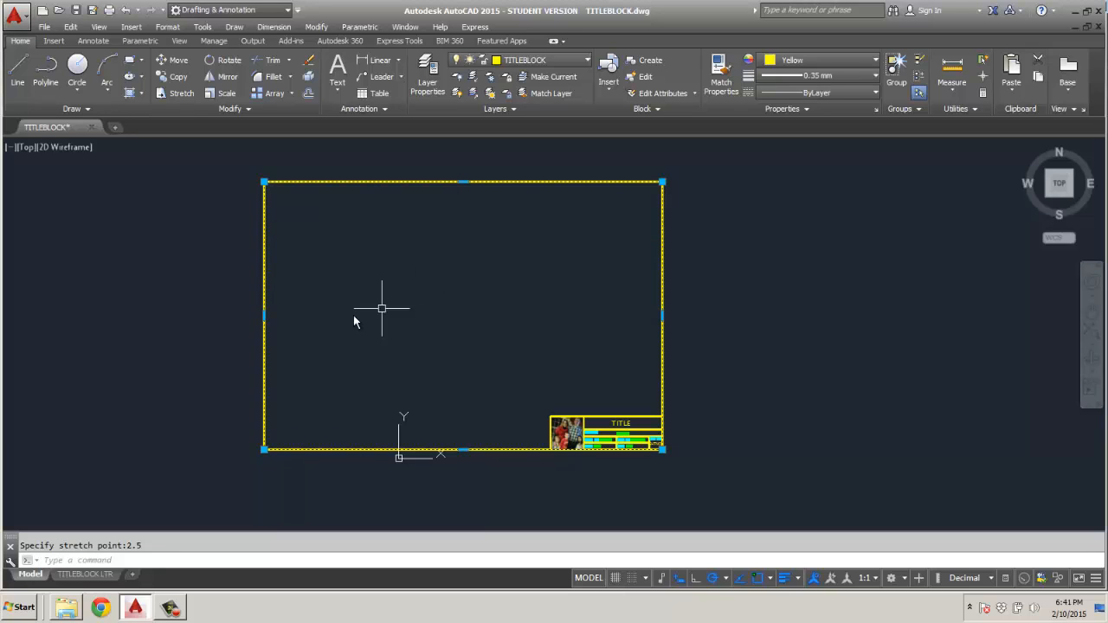
key("Escape")
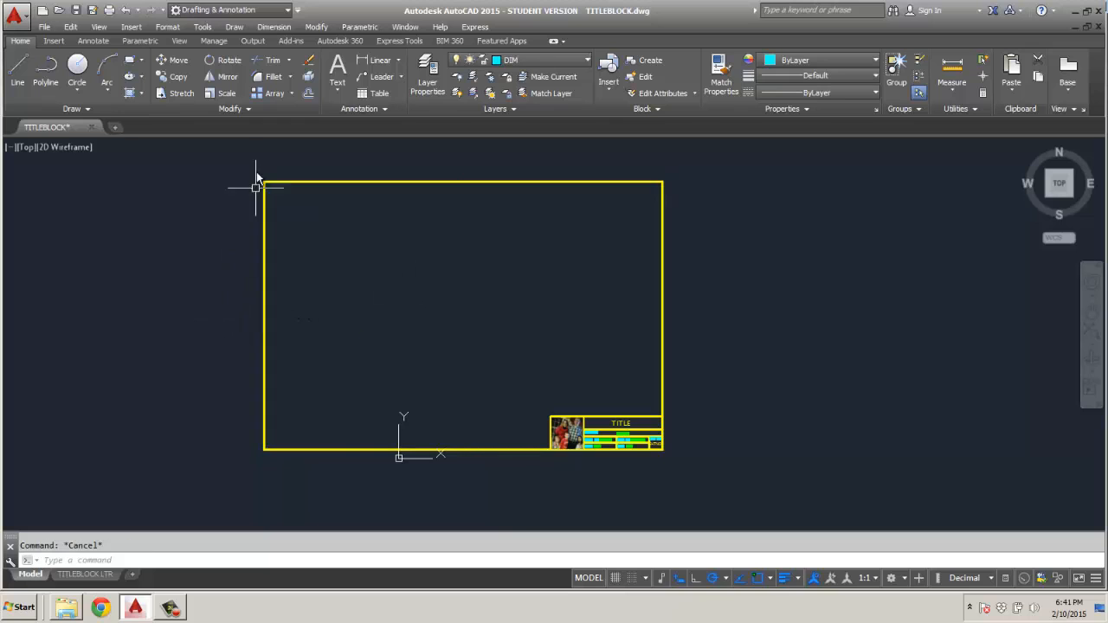
Try to move the whole border and title block from its lower-left corner using @0,0 as the second point.
left_click(251, 162)
left_click(685, 439)
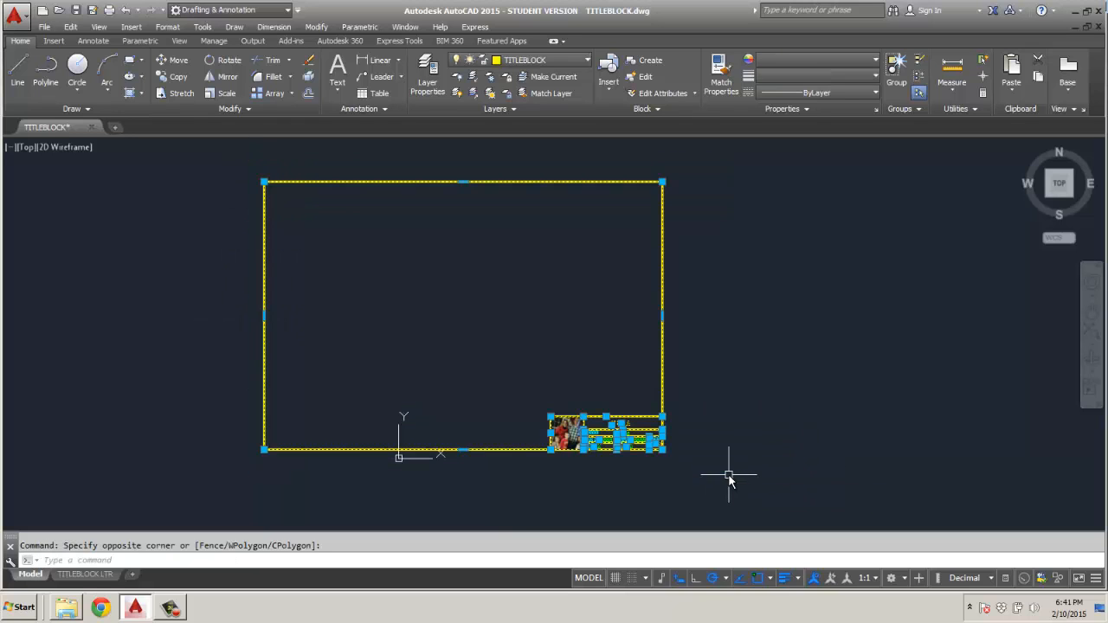
left_click(172, 60)
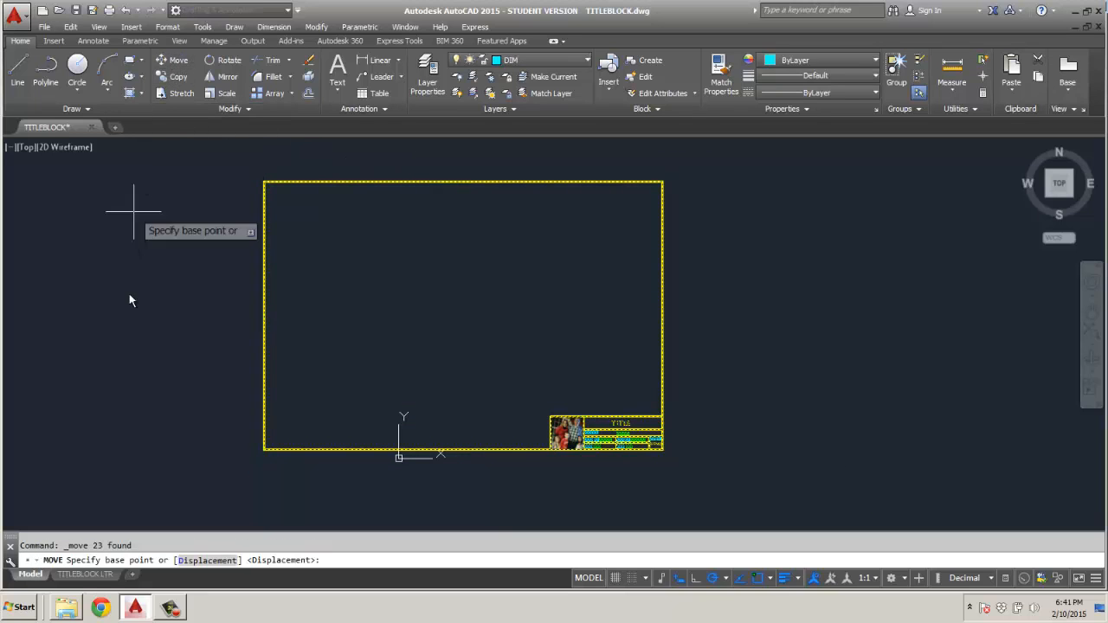
left_click(263, 450)
scroll(393, 466, "up", 4)
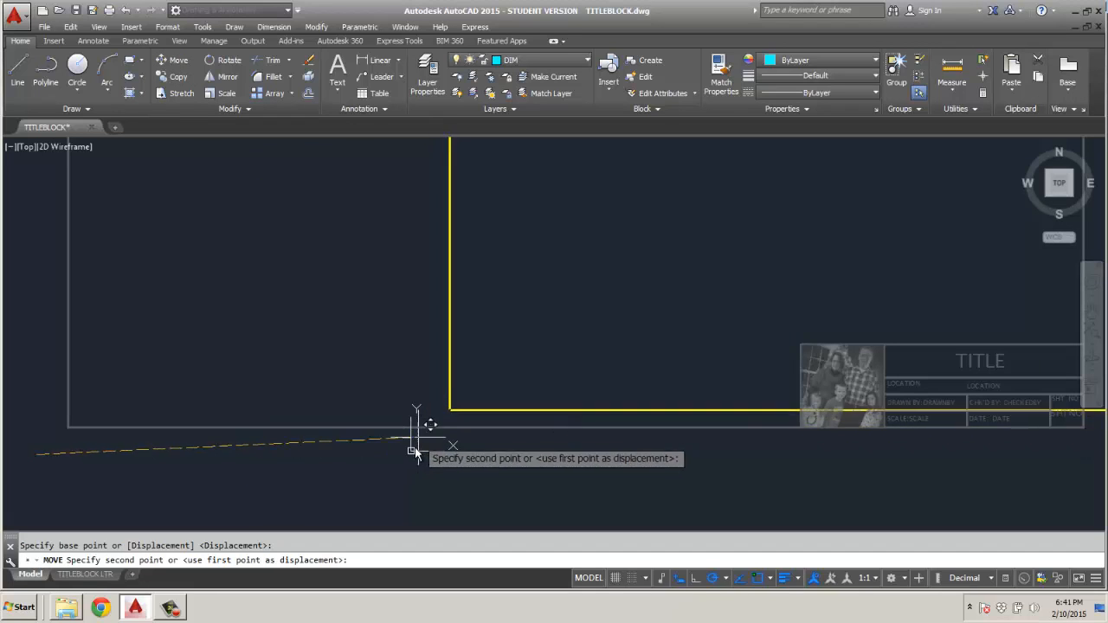
type("@0,0")
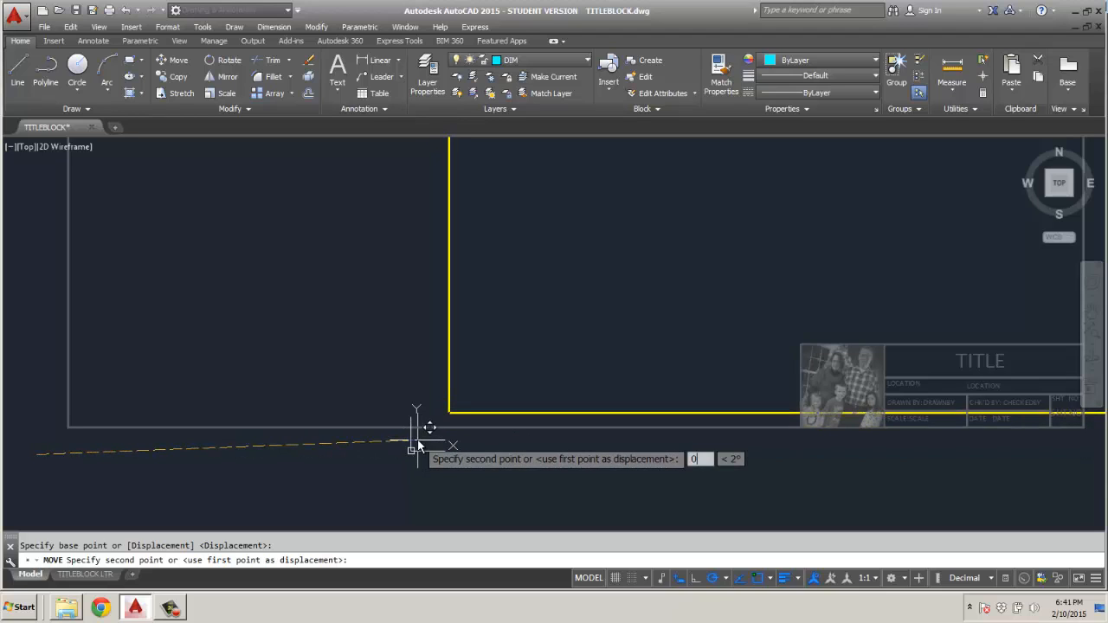
key("Return")
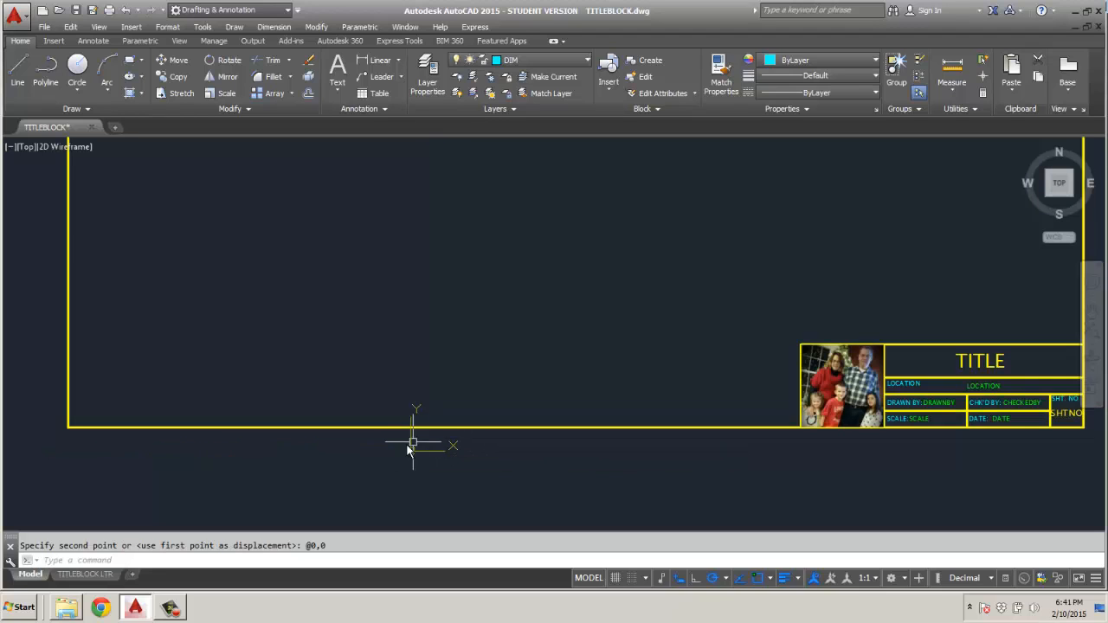
Move the whole border and title block by its lower-left corner to a point slightly above and right of the origin.
scroll(204, 450, "down", 4)
left_click(115, 162)
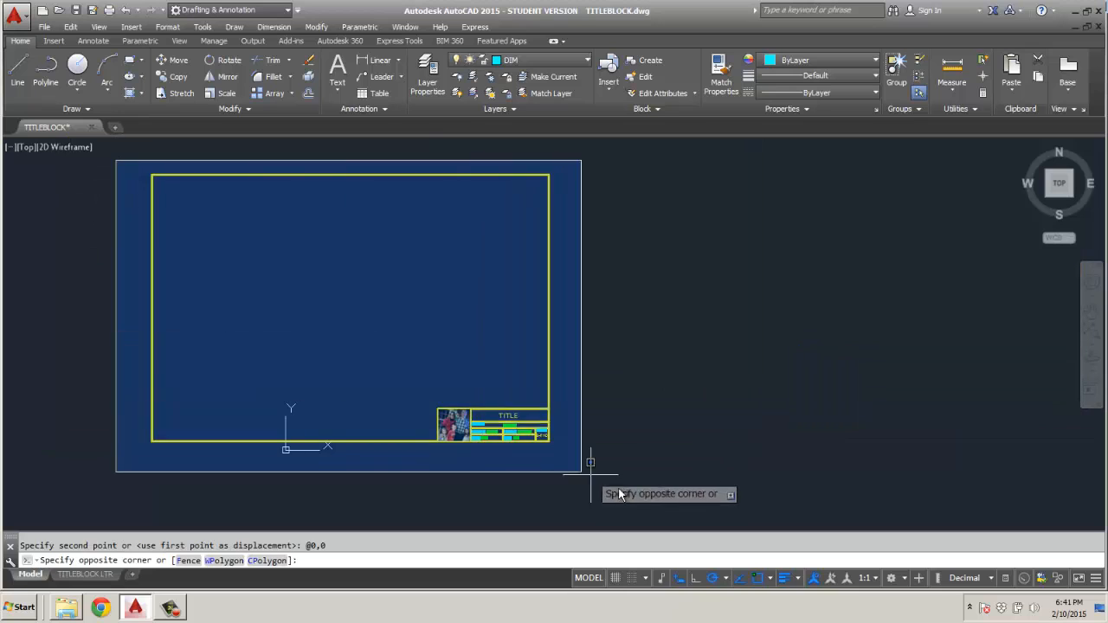
left_click(641, 448)
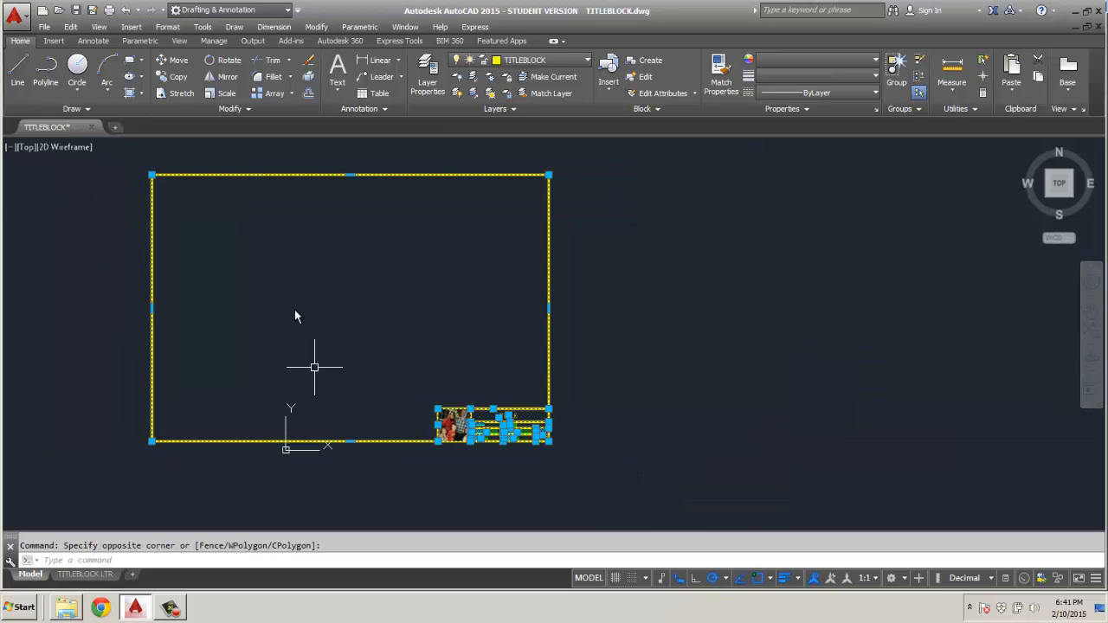
left_click(173, 60)
left_click(153, 442)
scroll(284, 476, "up", 5)
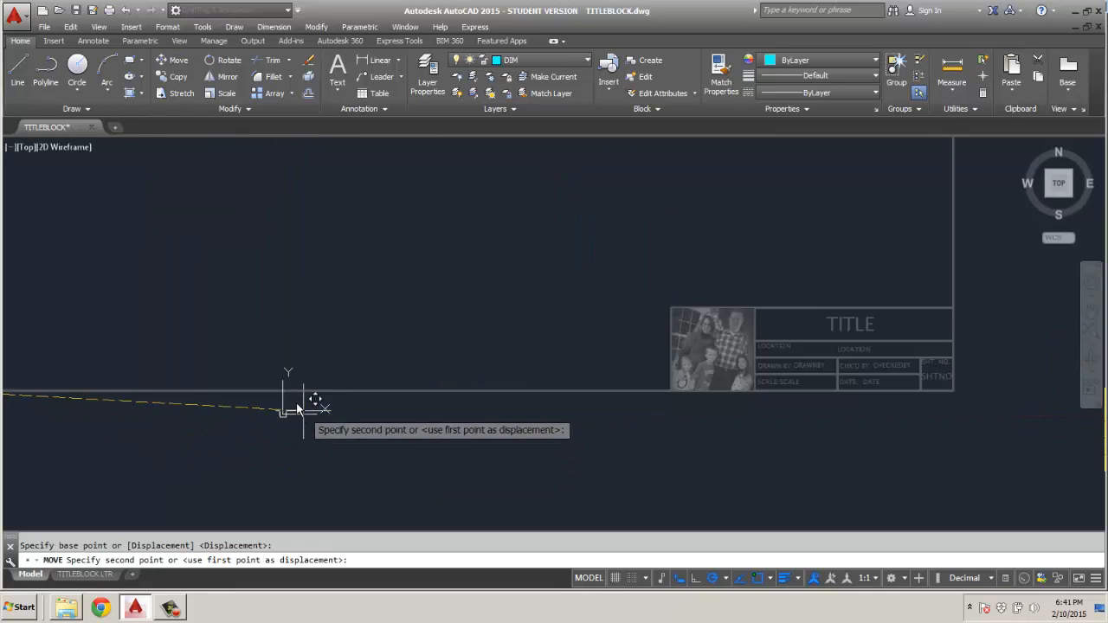
left_click(308, 392)
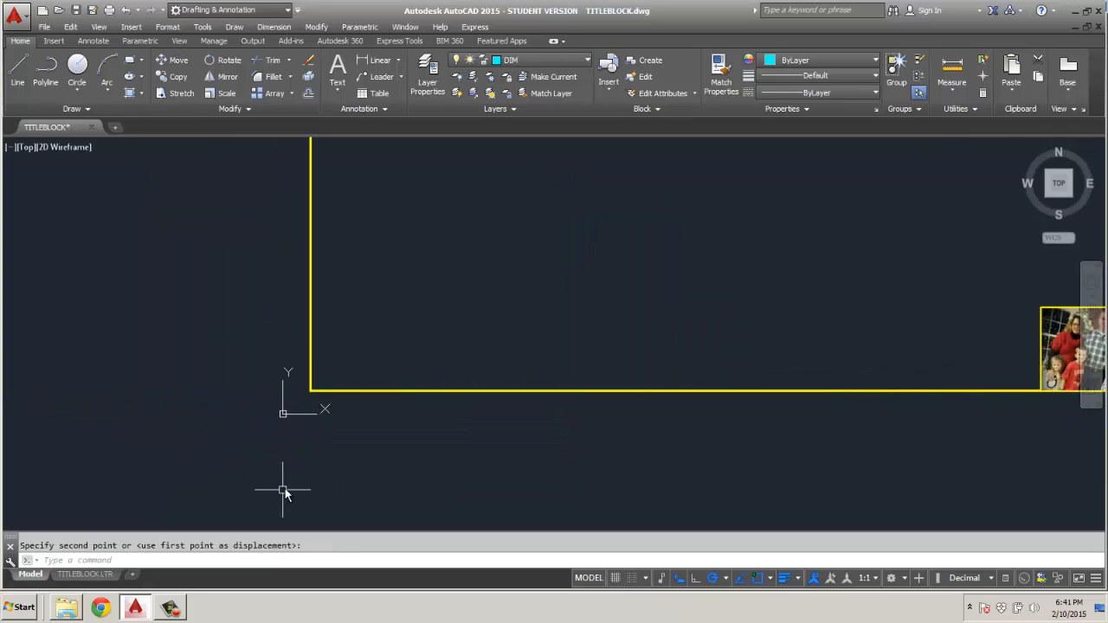
scroll(285, 485, "down", 5)
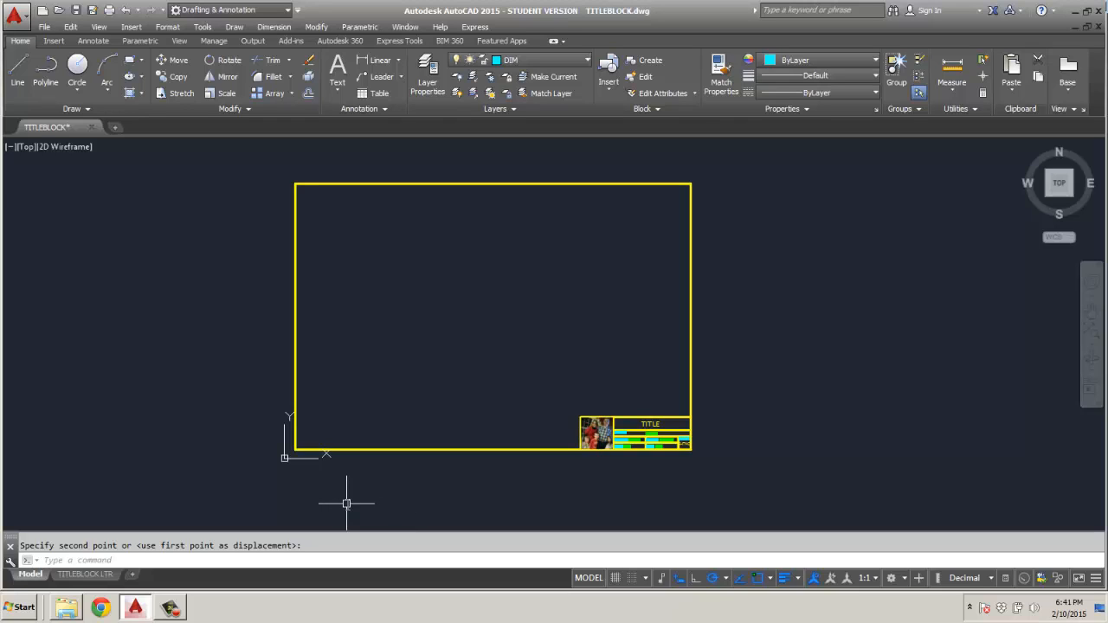
Define a block named TITLEBLOCK 11X17 from the whole border and title block, accepting the default attribute values.
left_click(276, 170)
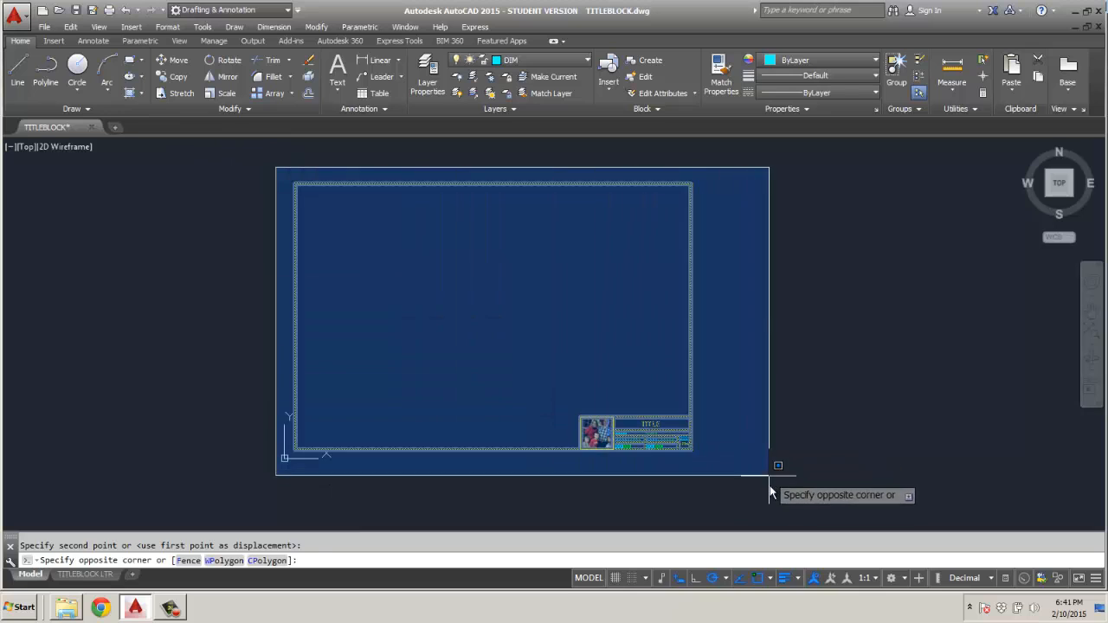
left_click(769, 469)
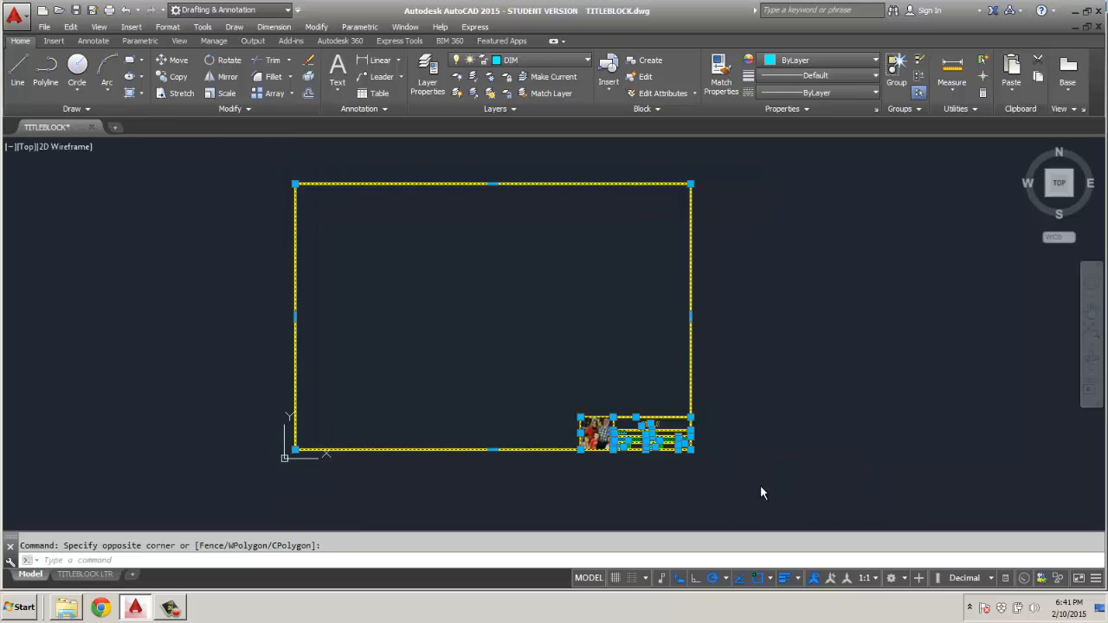
left_click(648, 63)
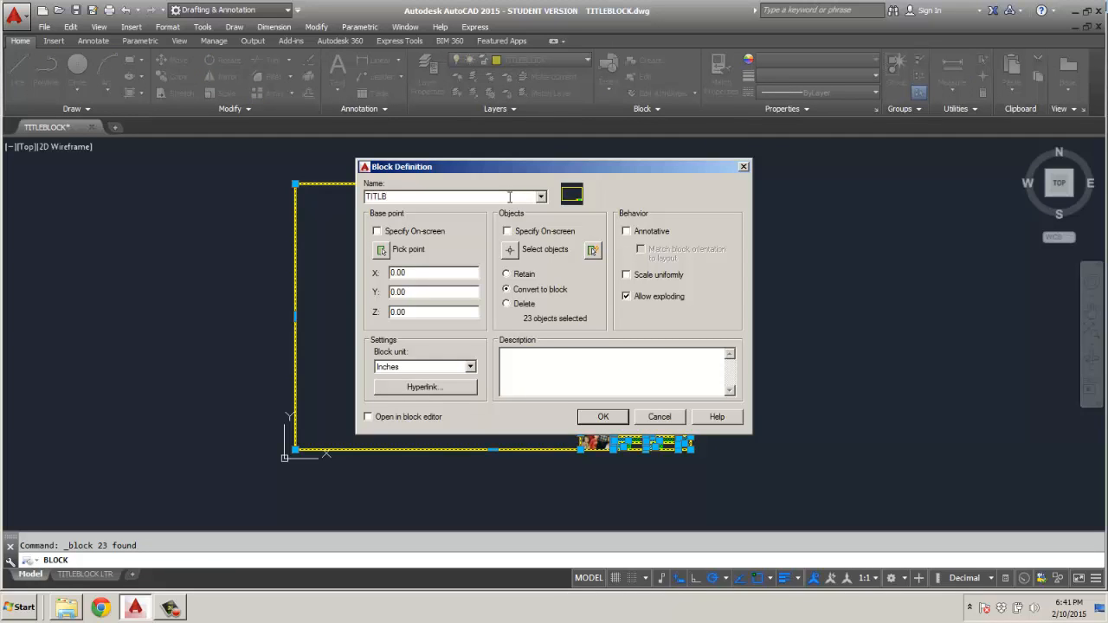
type("TITLEBLOCK 11X17")
left_click(604, 417)
left_click(435, 399)
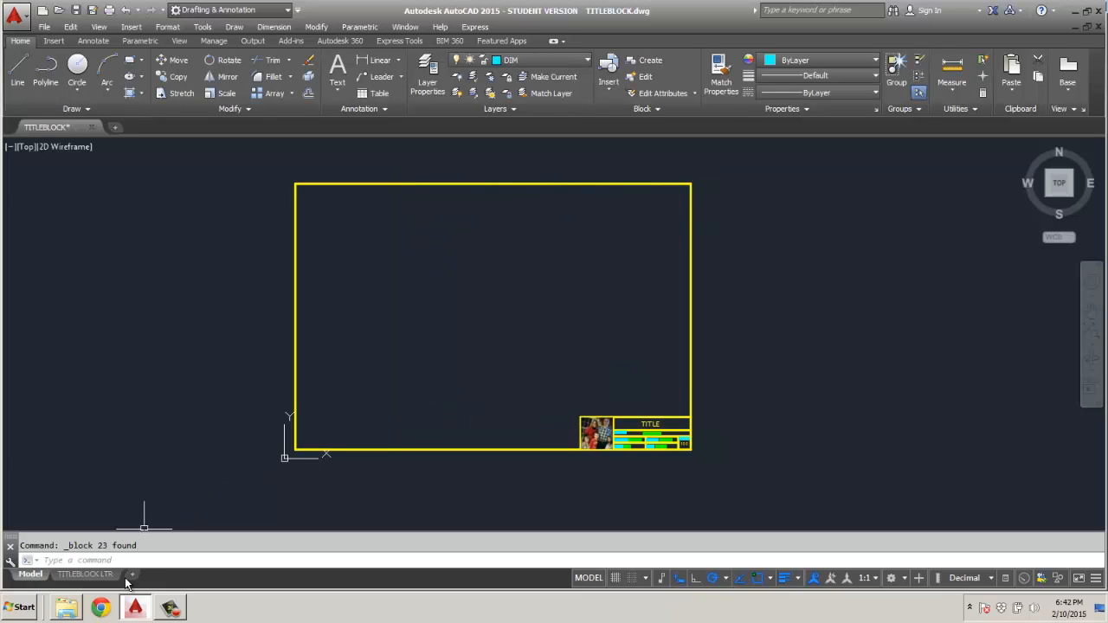
Add a new layout to the drawing and rename it TB 11X17.
mouse_move(80, 578)
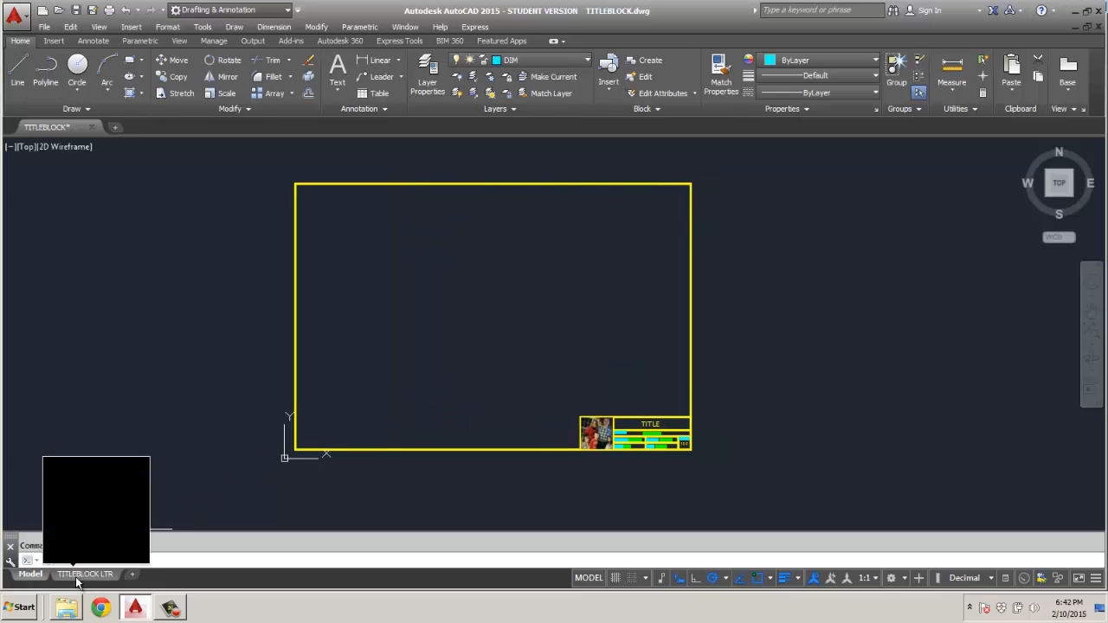
left_click(134, 576)
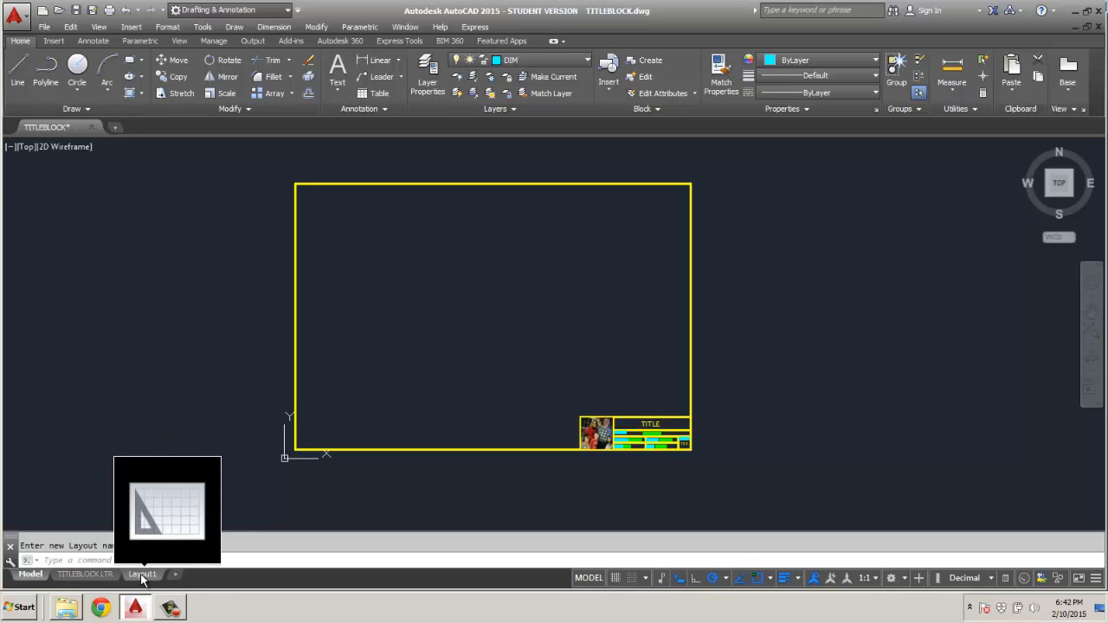
right_click(143, 576)
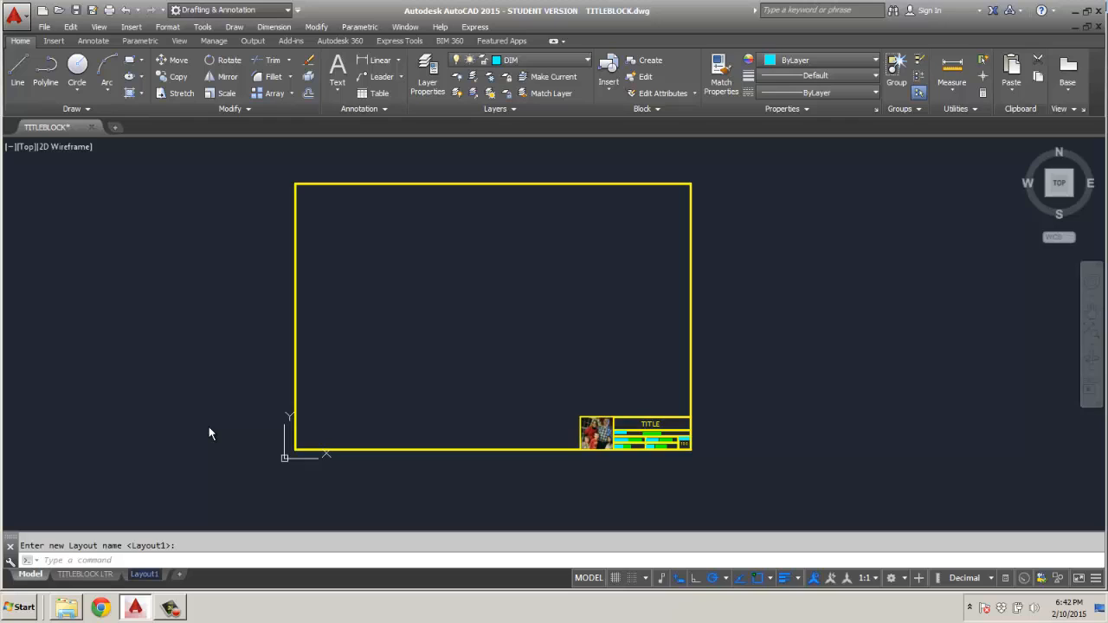
type("TB 11X17")
key("Return")
Activate the TB 11X17 layout and modify its page setup to use the 11x17 paper size.
left_click(145, 576)
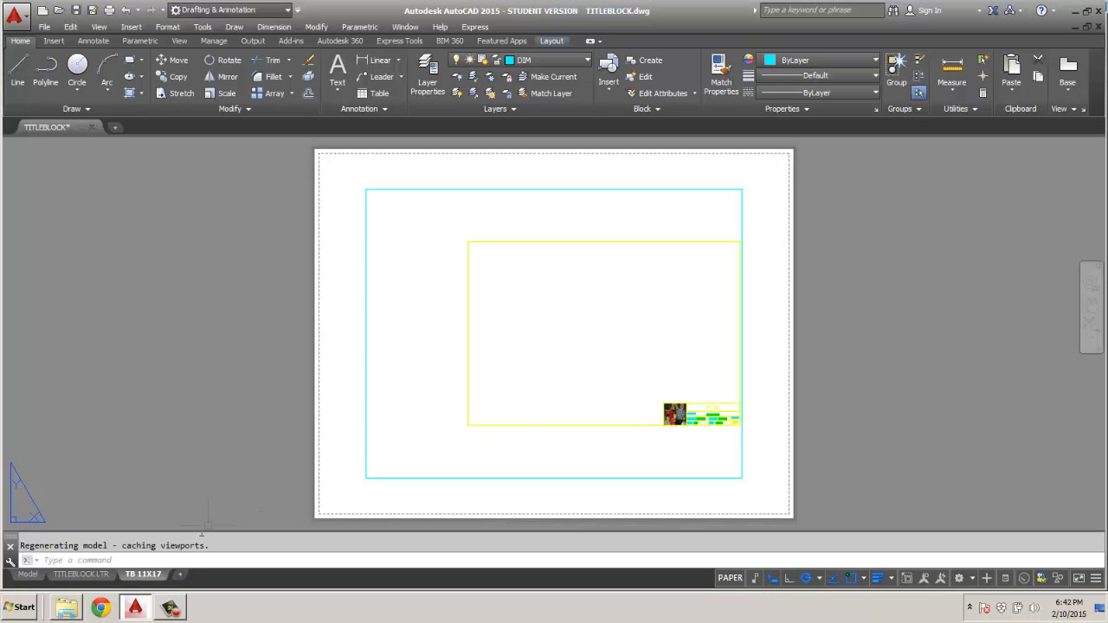
right_click(145, 579)
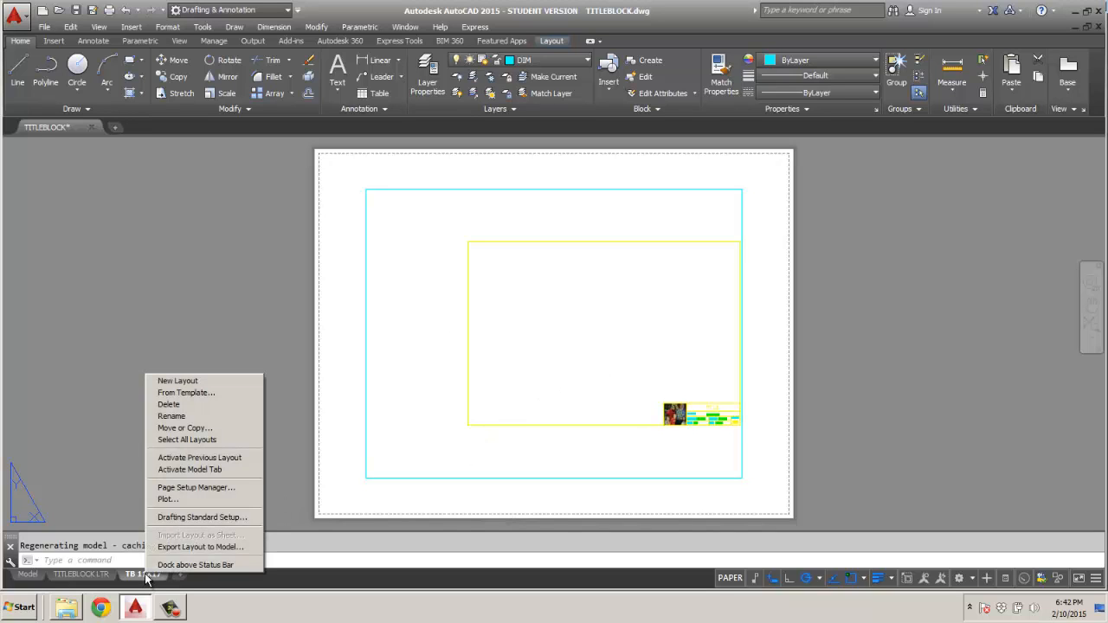
left_click(190, 489)
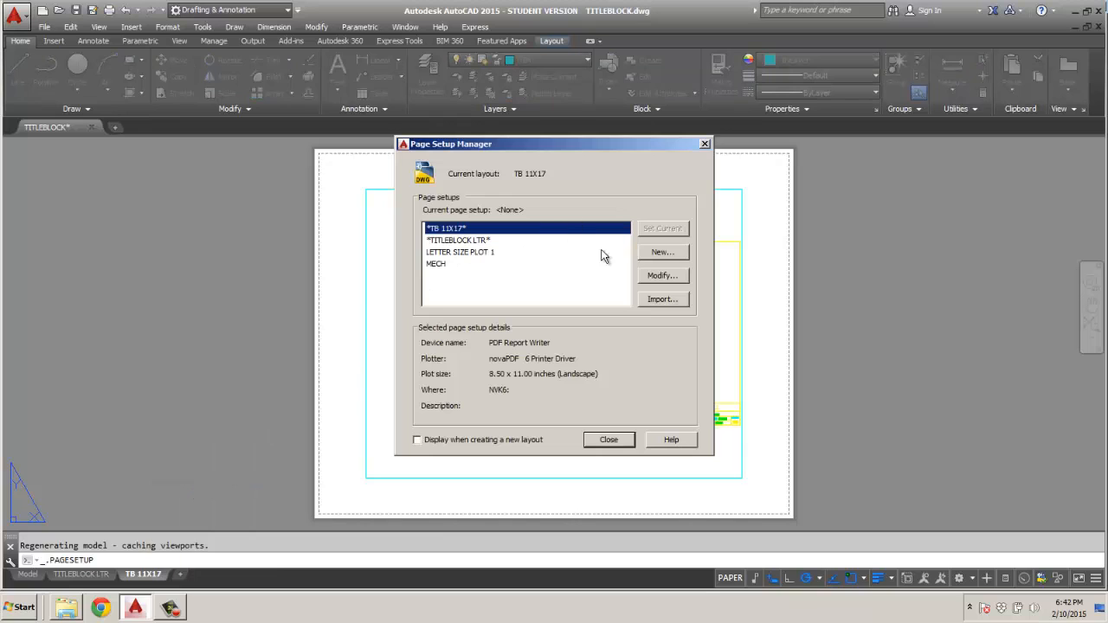
left_click(668, 275)
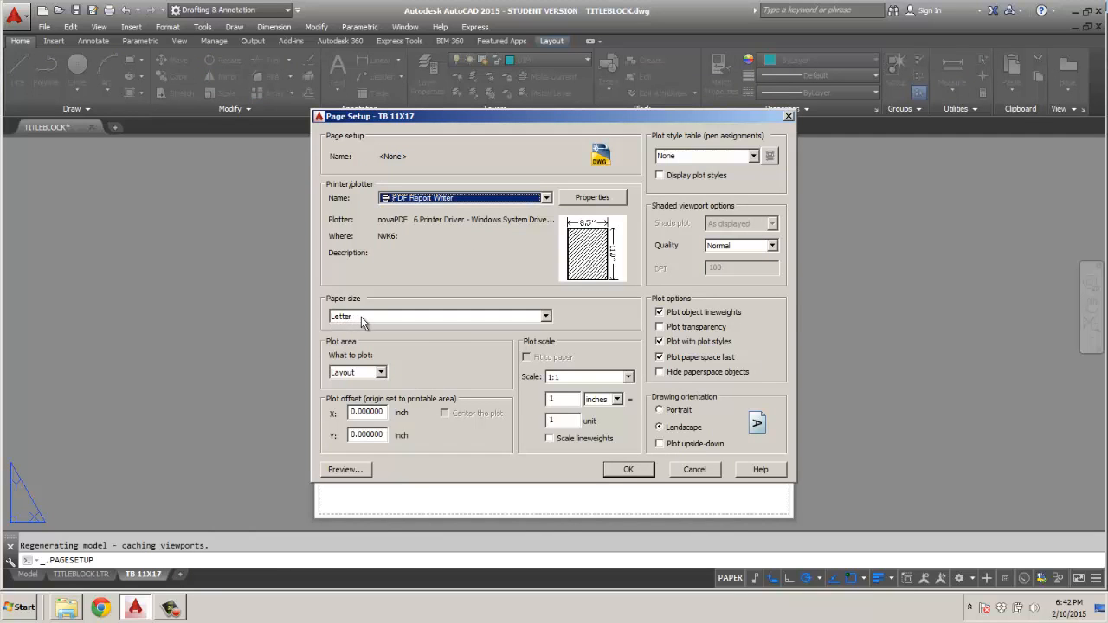
left_click(546, 316)
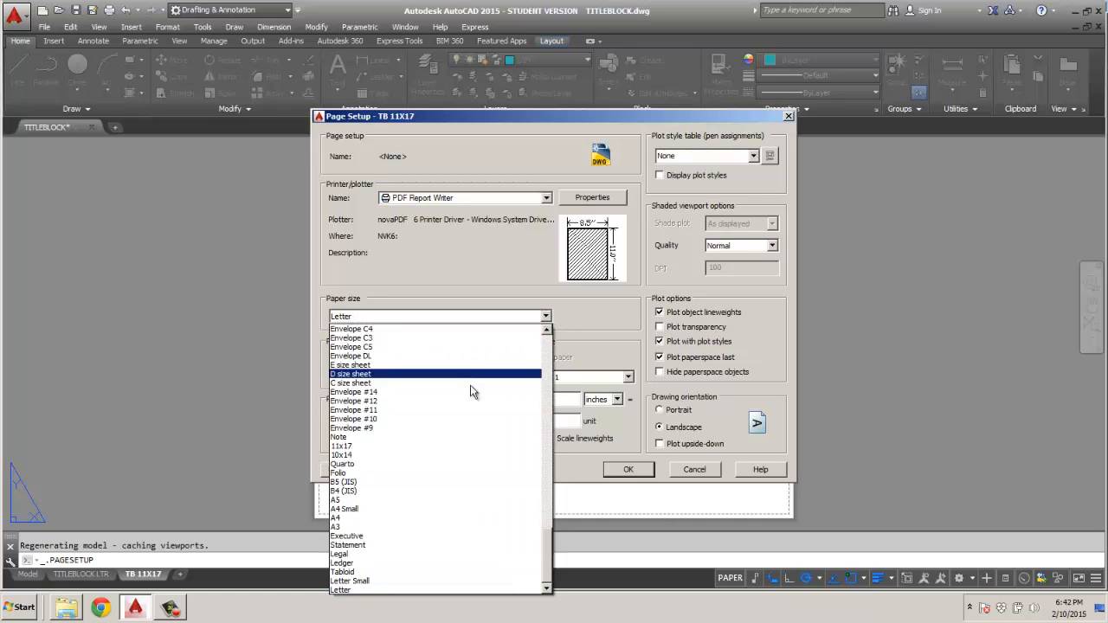
left_click(411, 446)
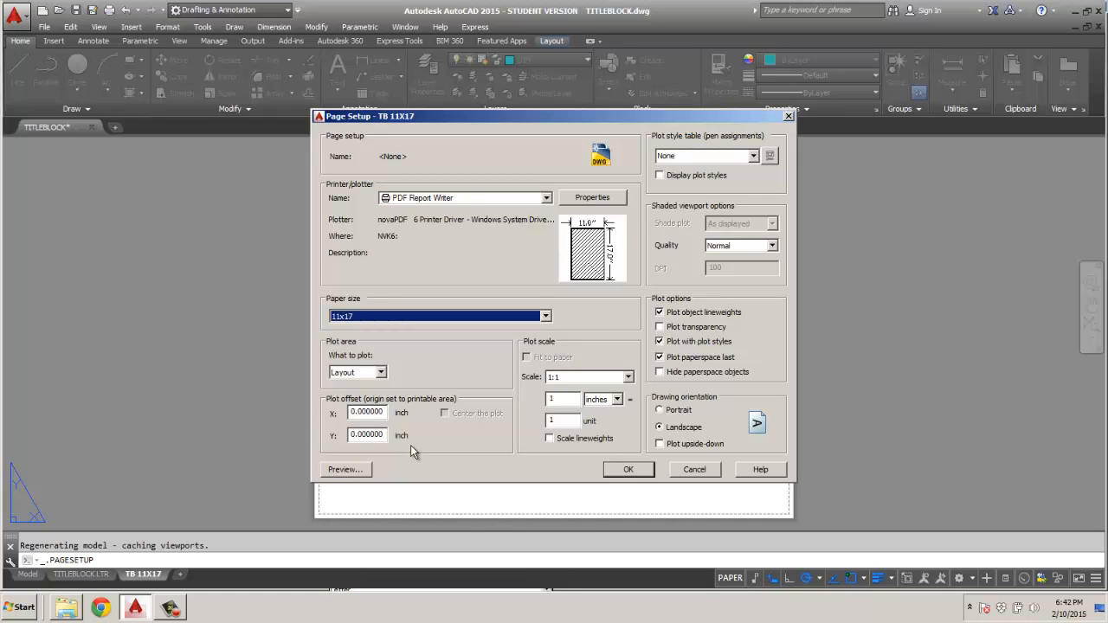
Set the page setup's plotter to DWG To PDF.pc3 and its plot style table to CIE101.ctb, and apply it to the layout.
left_click(545, 197)
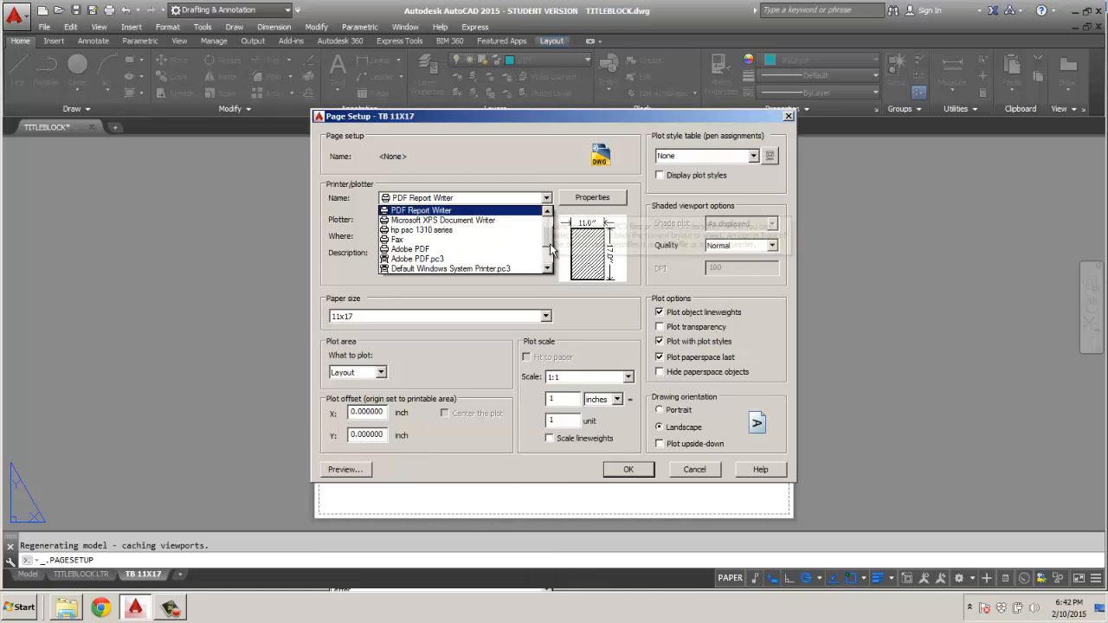
left_click_drag(551, 245, 550, 257)
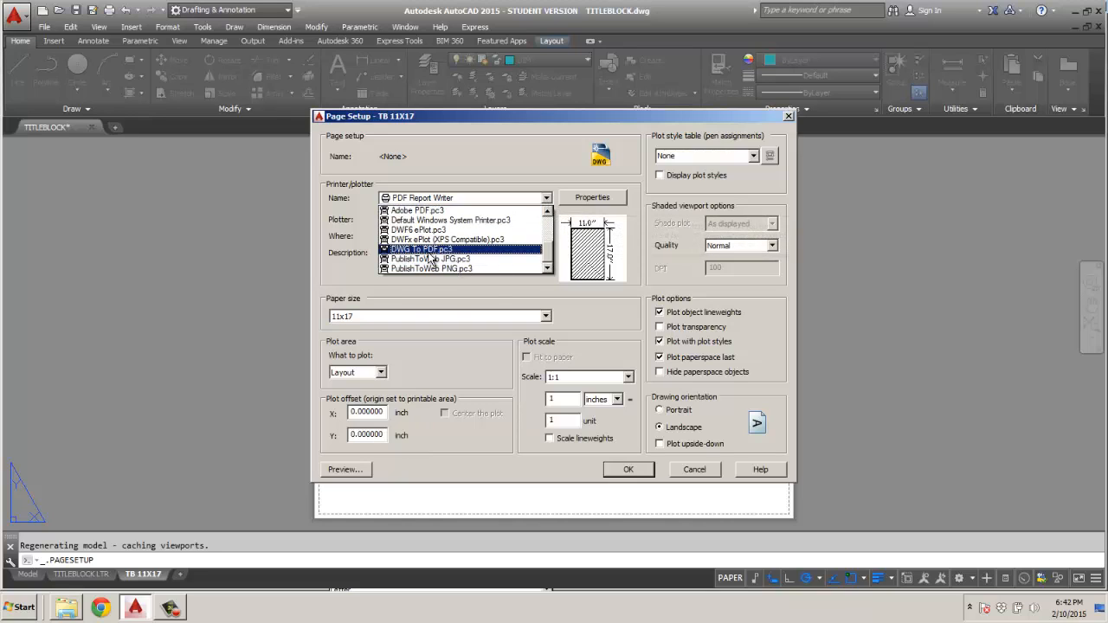
left_click(428, 251)
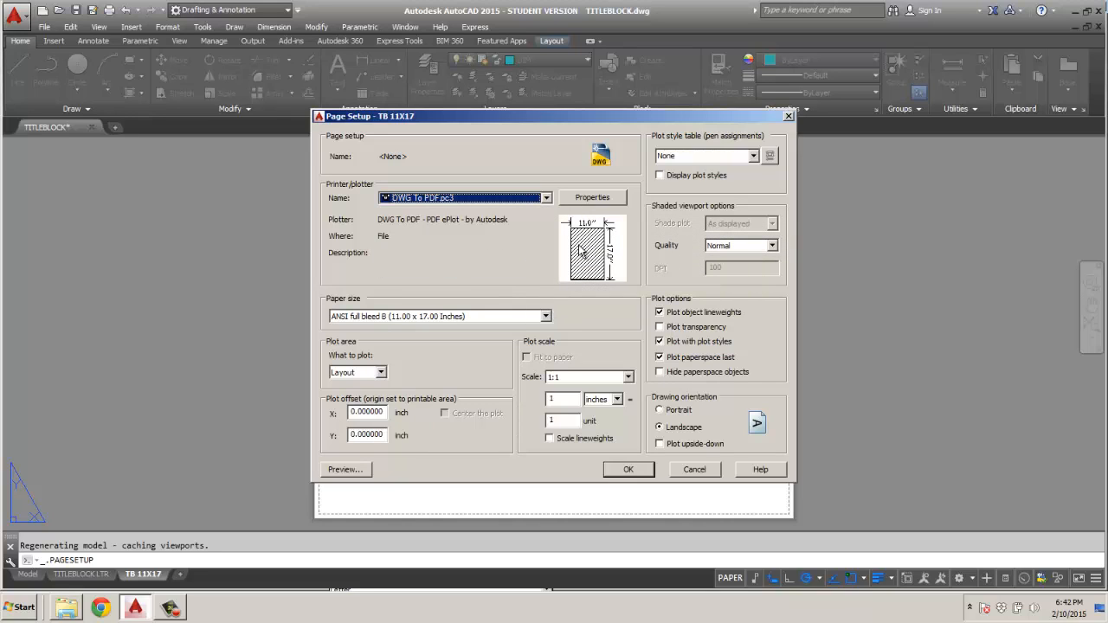
left_click(755, 156)
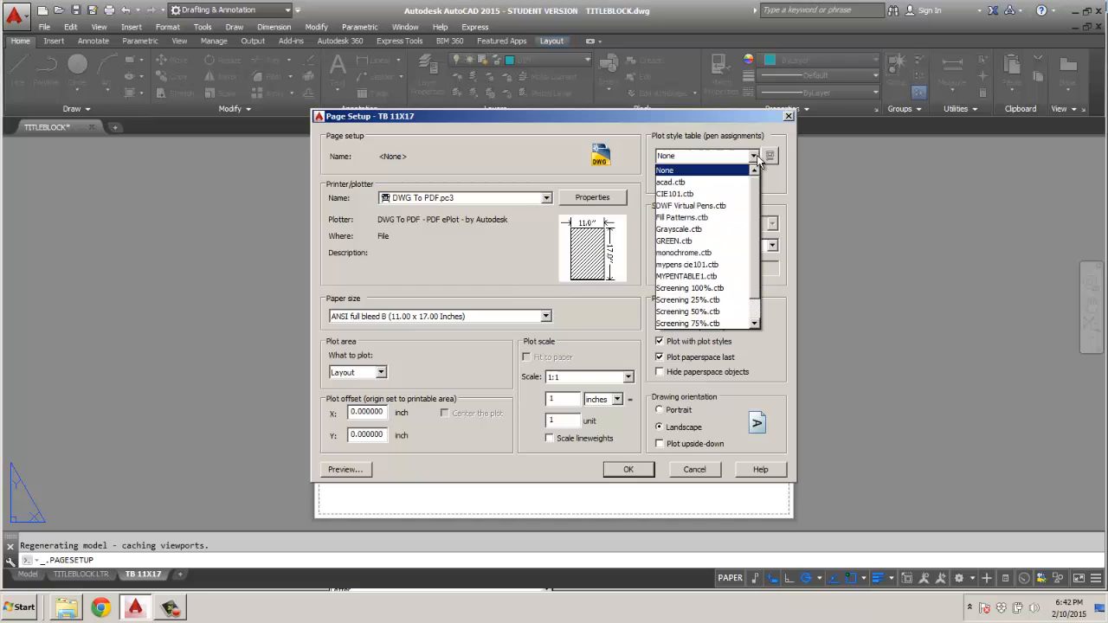
left_click(729, 196)
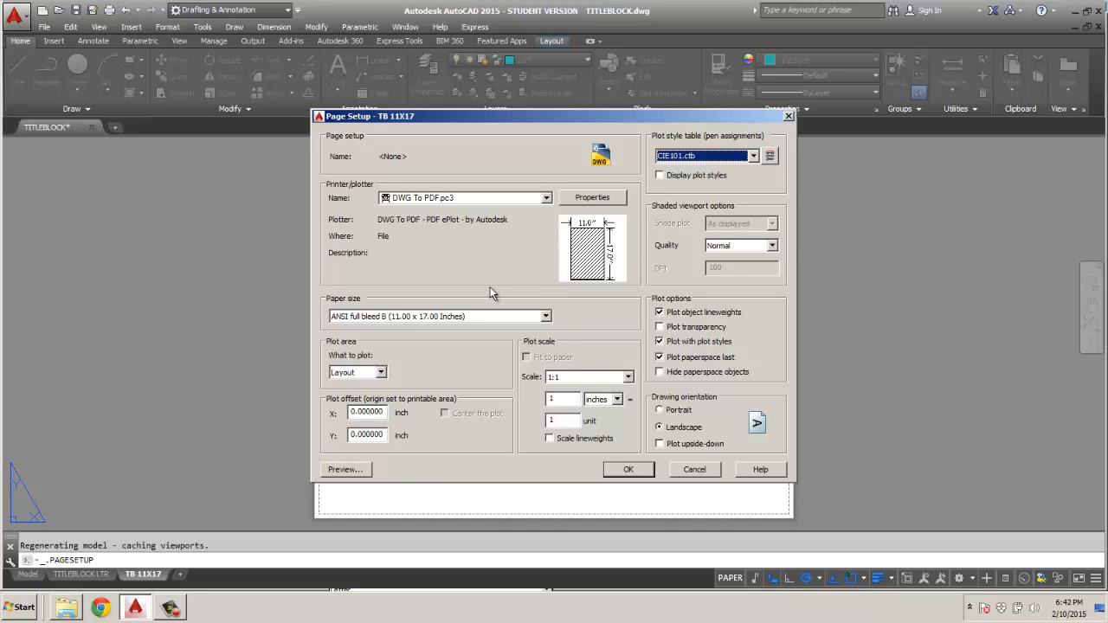
left_click(630, 472)
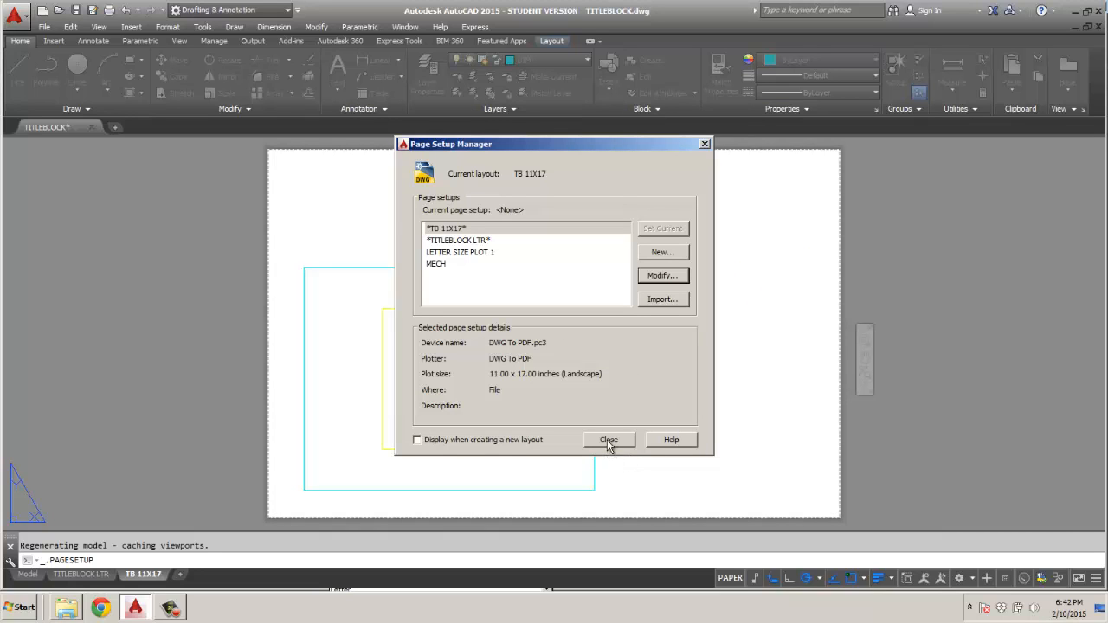
left_click(608, 440)
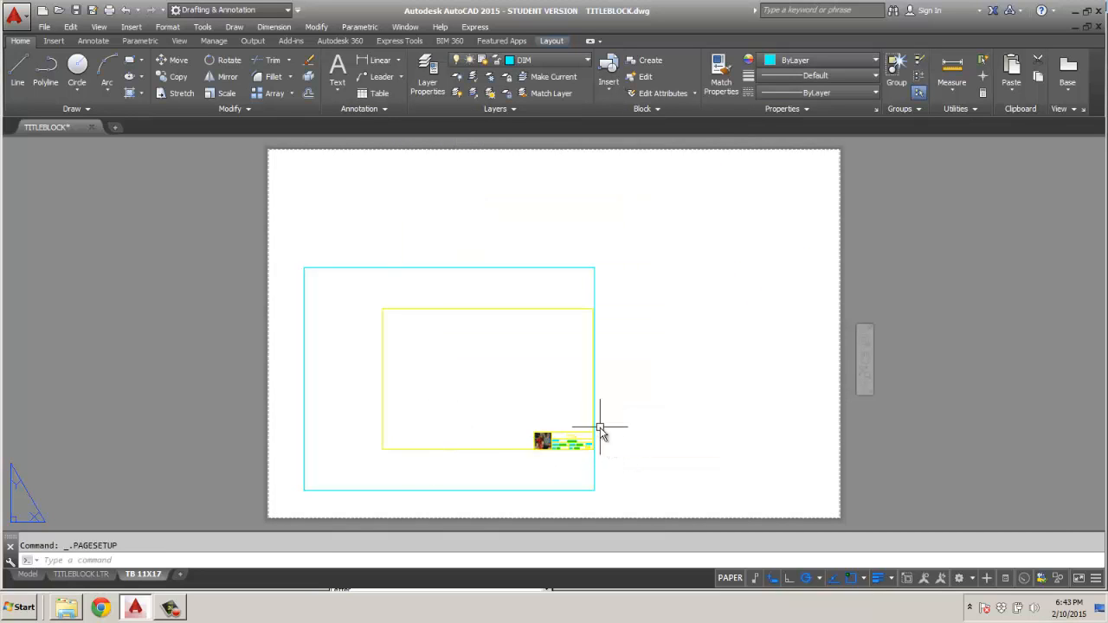
Erase the layout's viewport and insert the TITLEBLOCK 11X17 block at the sheet's lower-left corner with its default attribute values.
left_click(597, 459)
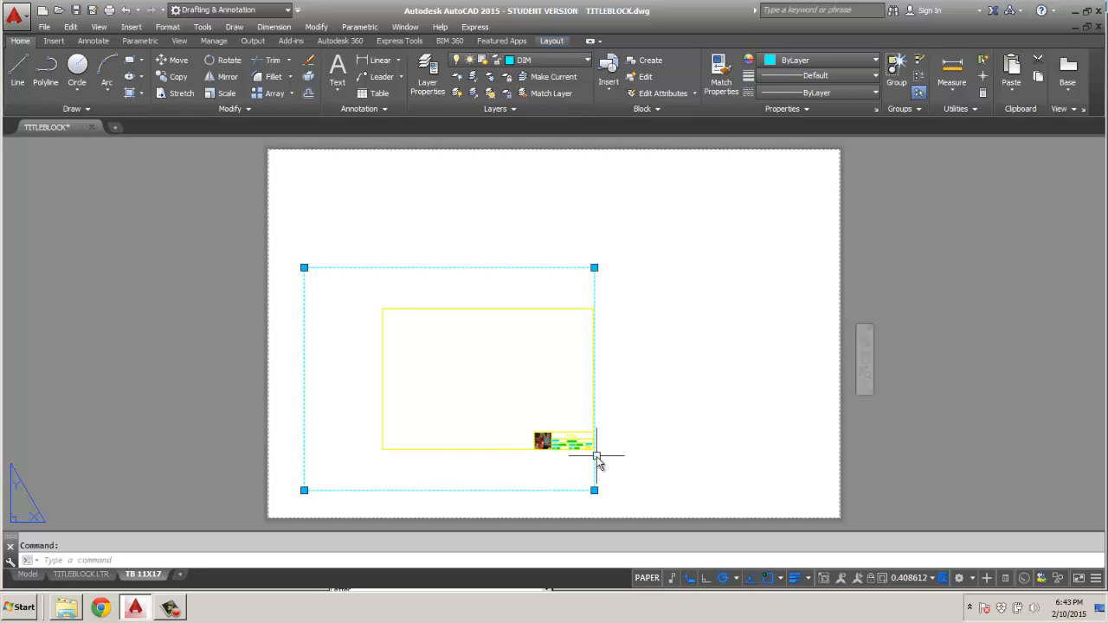
key("Delete")
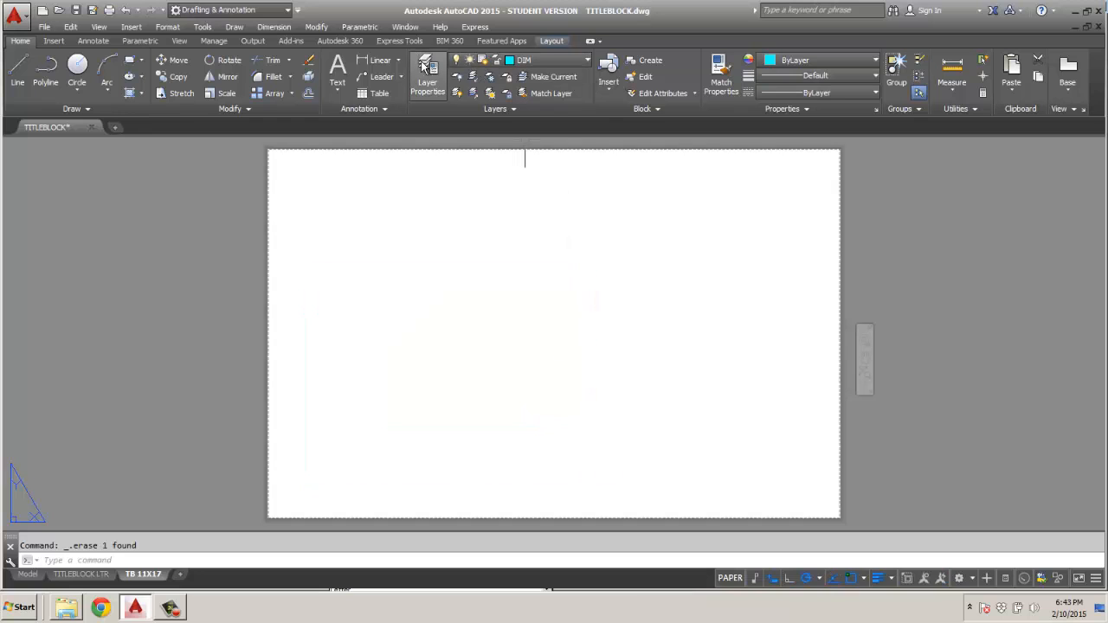
left_click(612, 93)
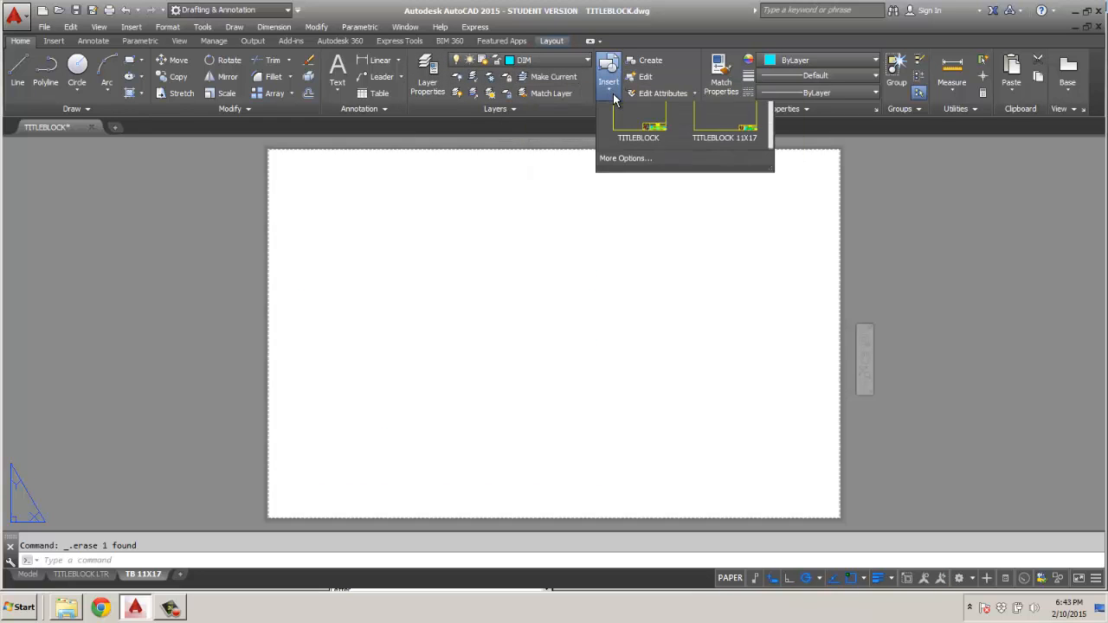
left_click(724, 141)
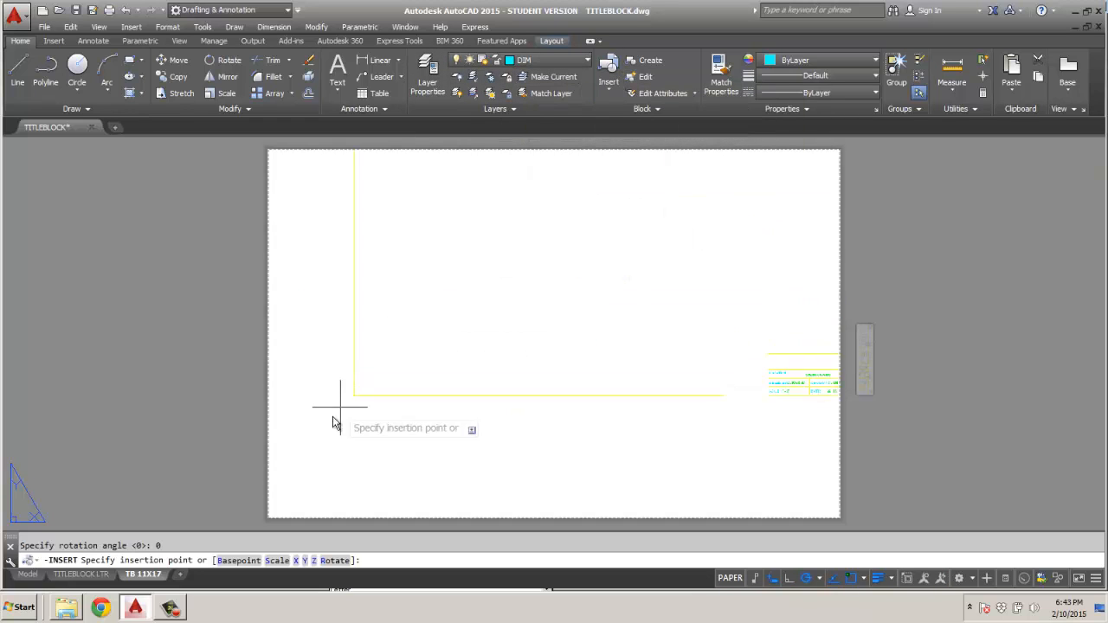
left_click(268, 519)
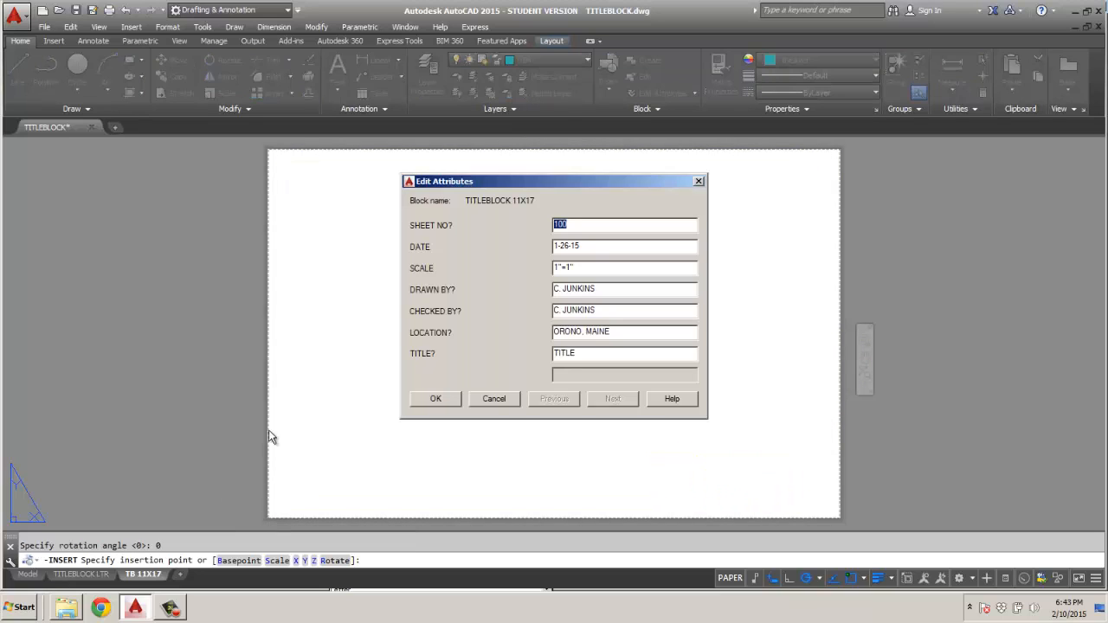
left_click(437, 402)
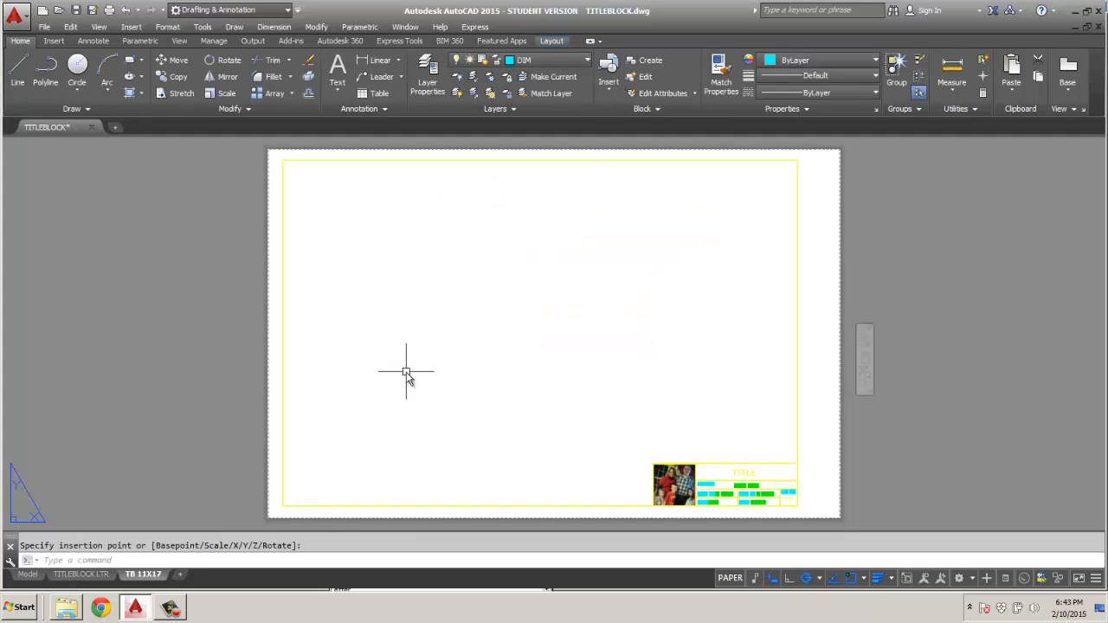
Preview the plot of the TB 11X17 layout.
right_click(145, 576)
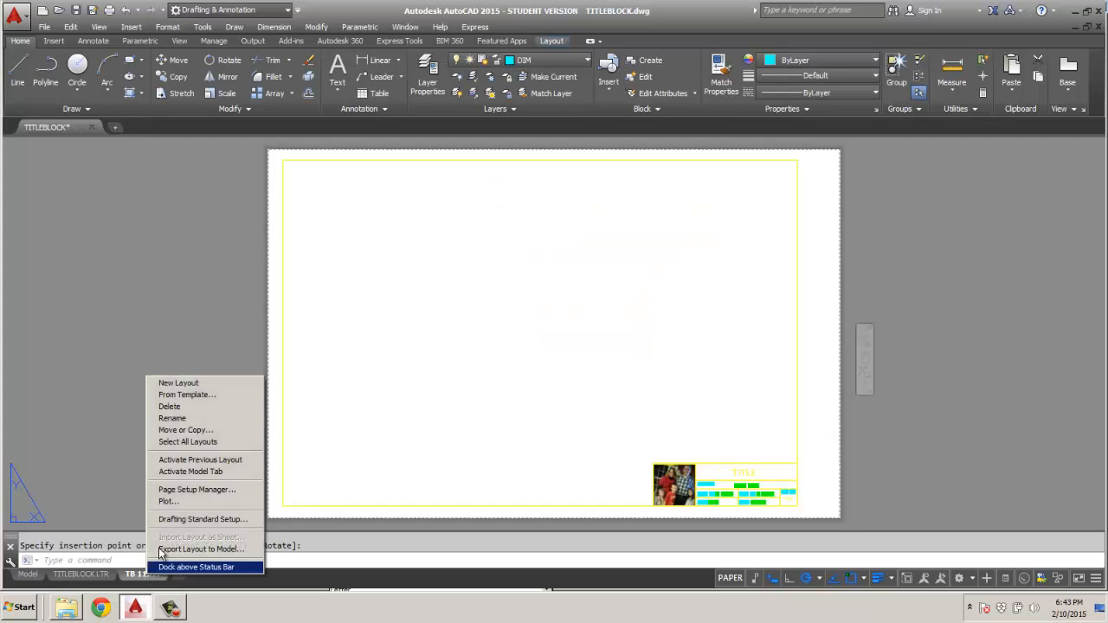
left_click(166, 502)
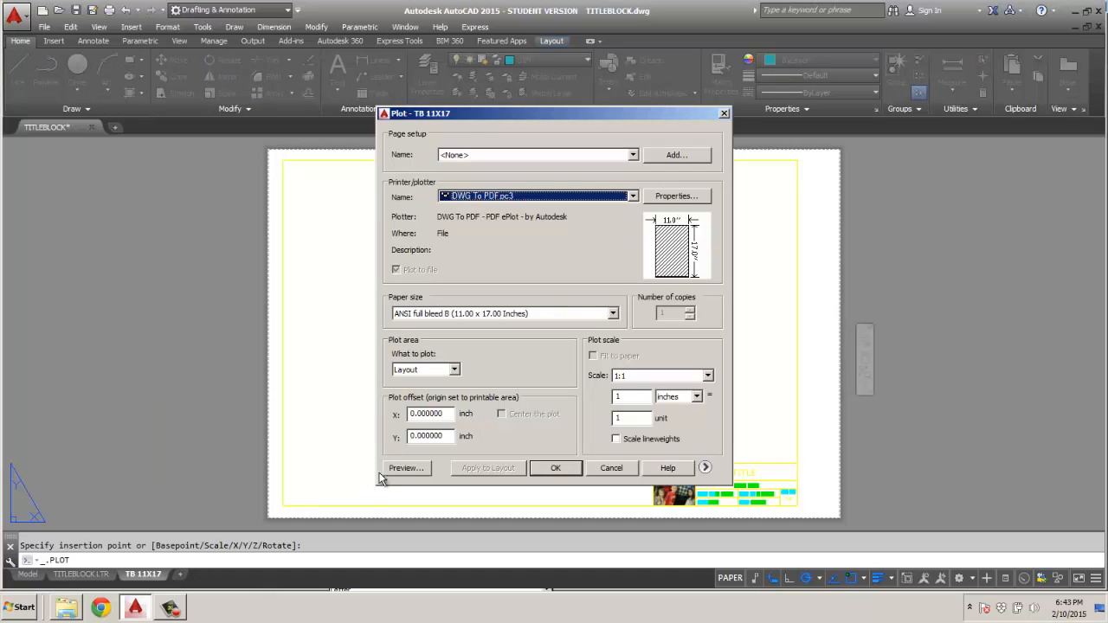
left_click(400, 475)
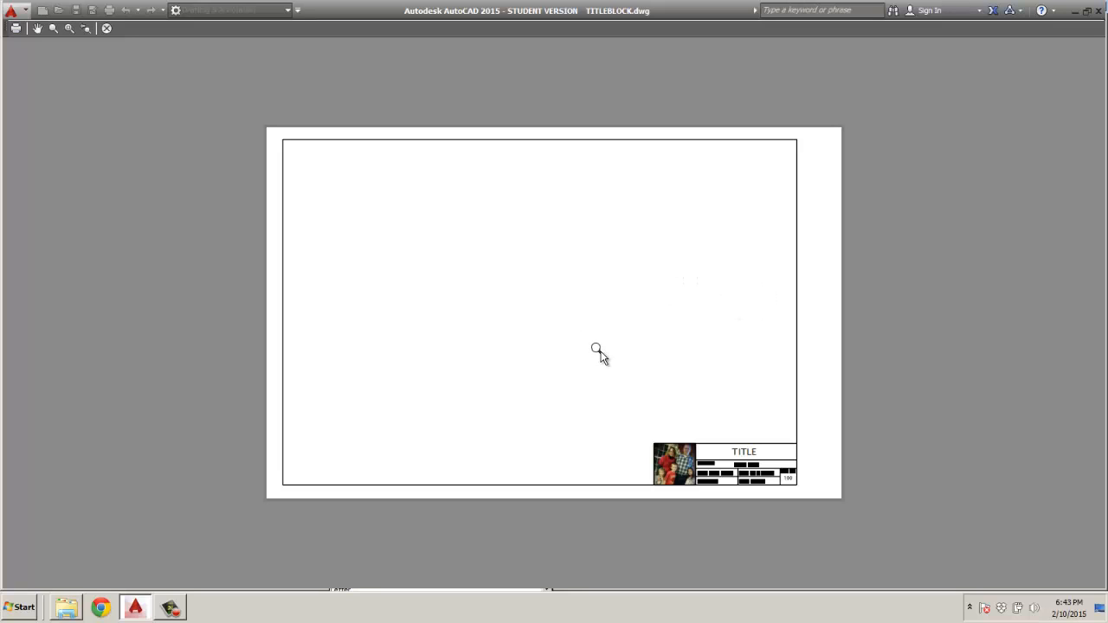
left_click(108, 28)
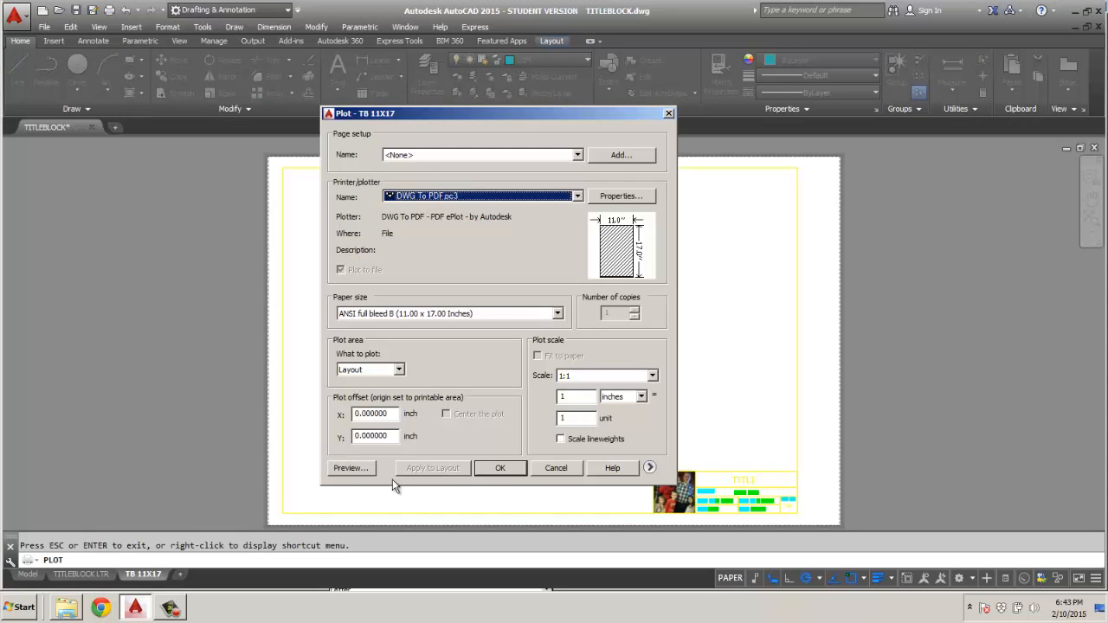
left_click(498, 469)
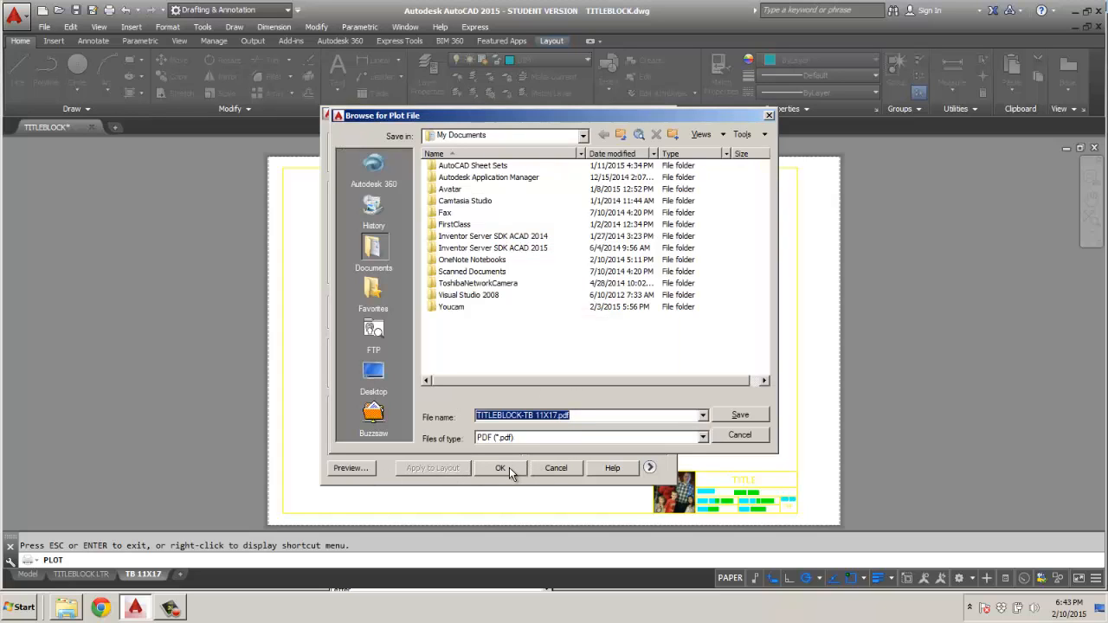
left_click(566, 466)
left_click(758, 436)
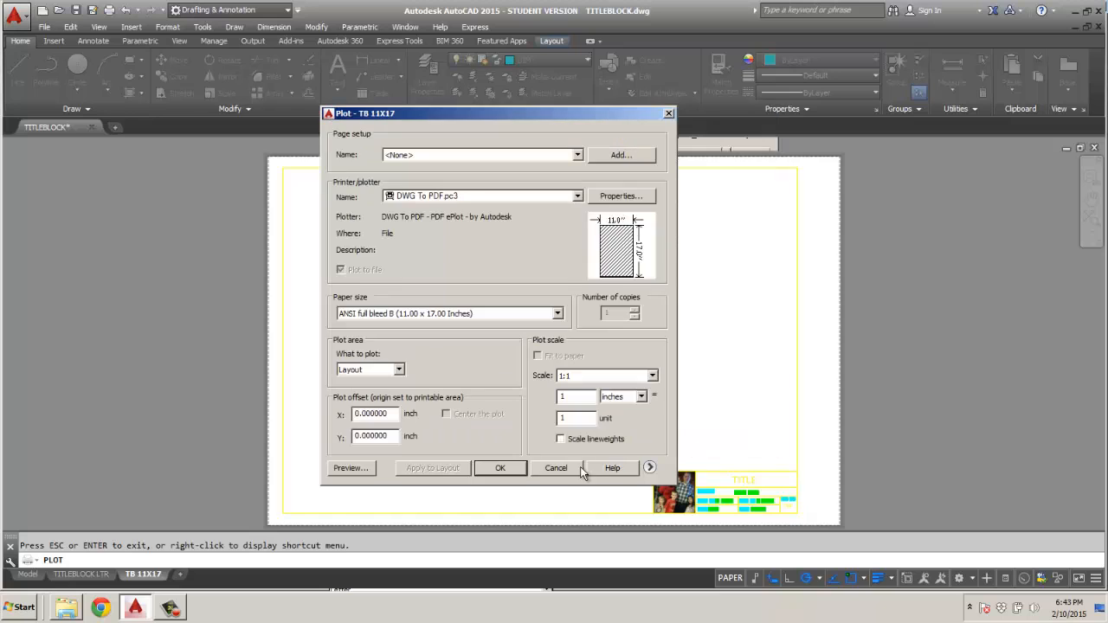
left_click(564, 467)
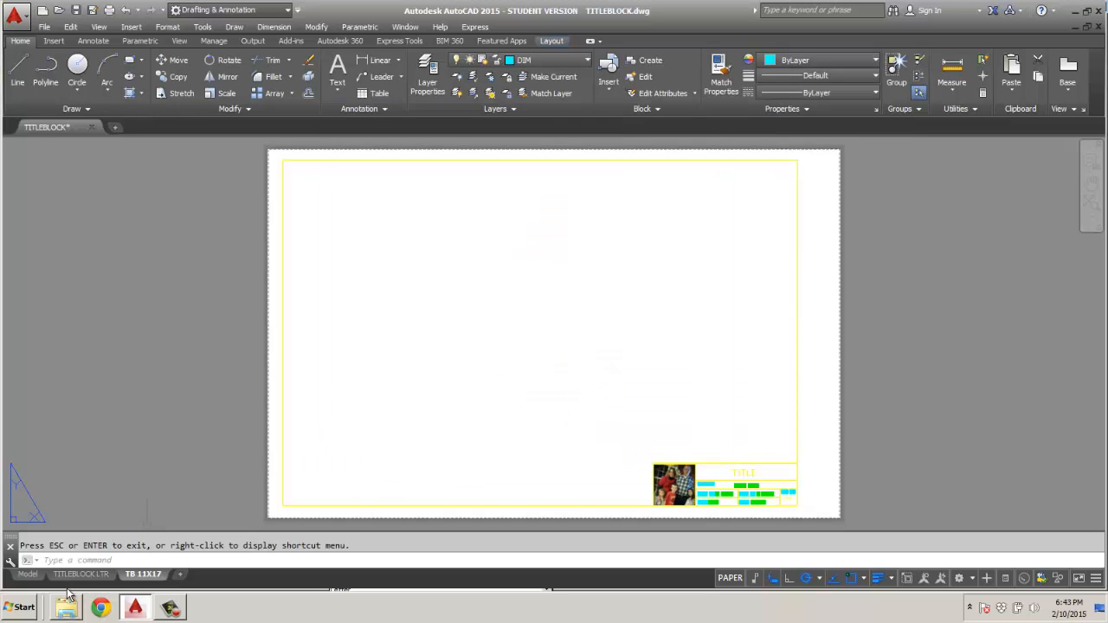
Delete the existing PLOTPLAN.dwg from the ASSIGNMENTS folder and save the drawing there under the name PLOTPLAN.dwg.
mouse_move(67, 582)
left_click(18, 23)
left_click(41, 182)
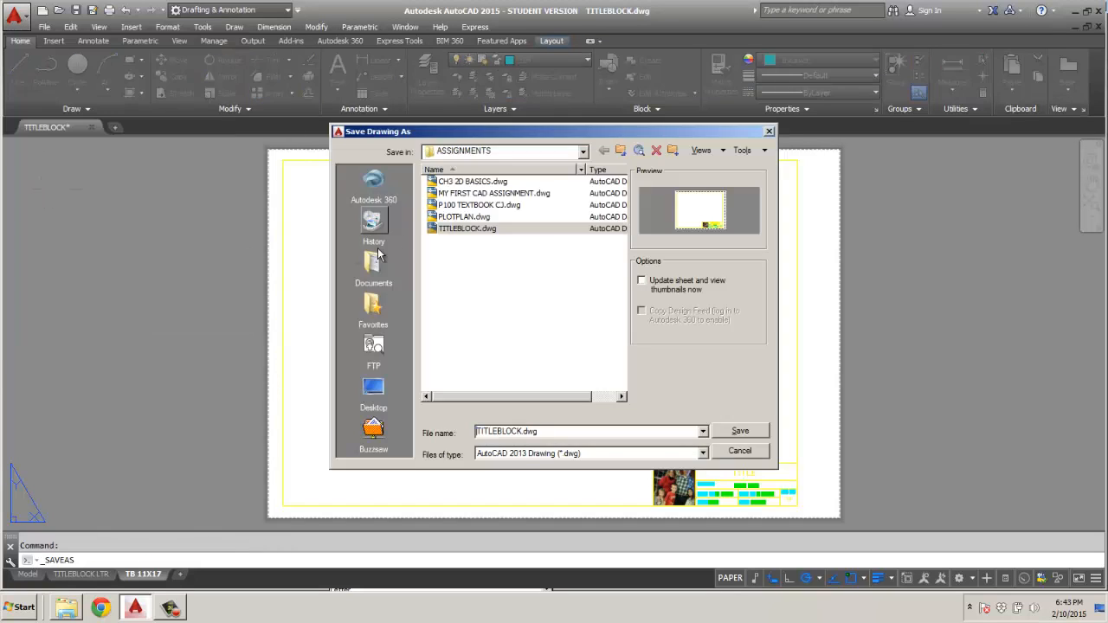
right_click(460, 217)
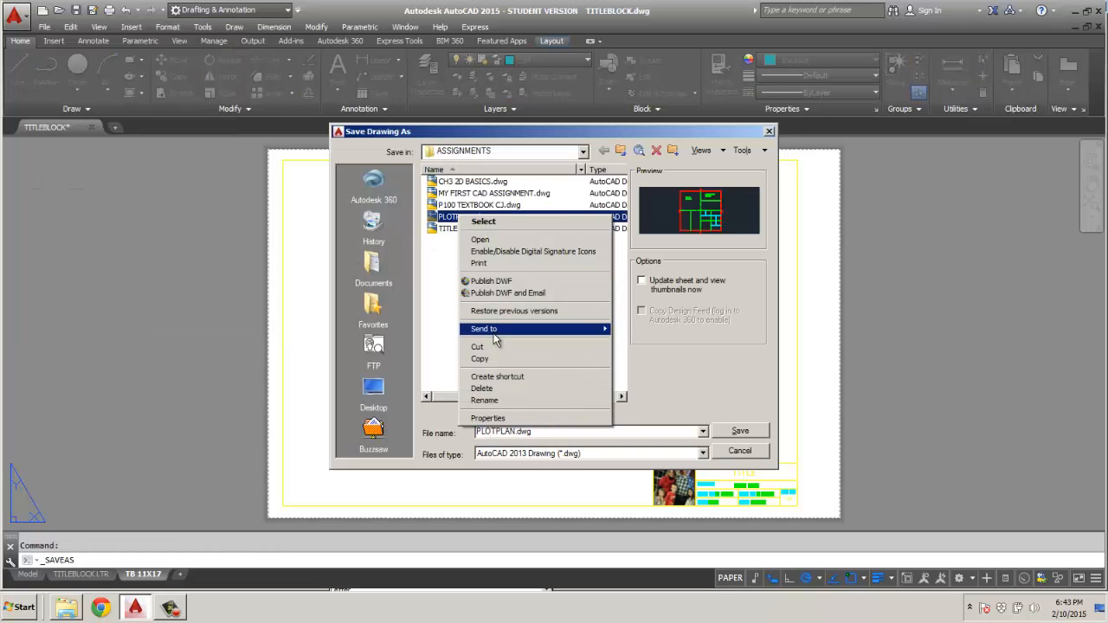
left_click(494, 389)
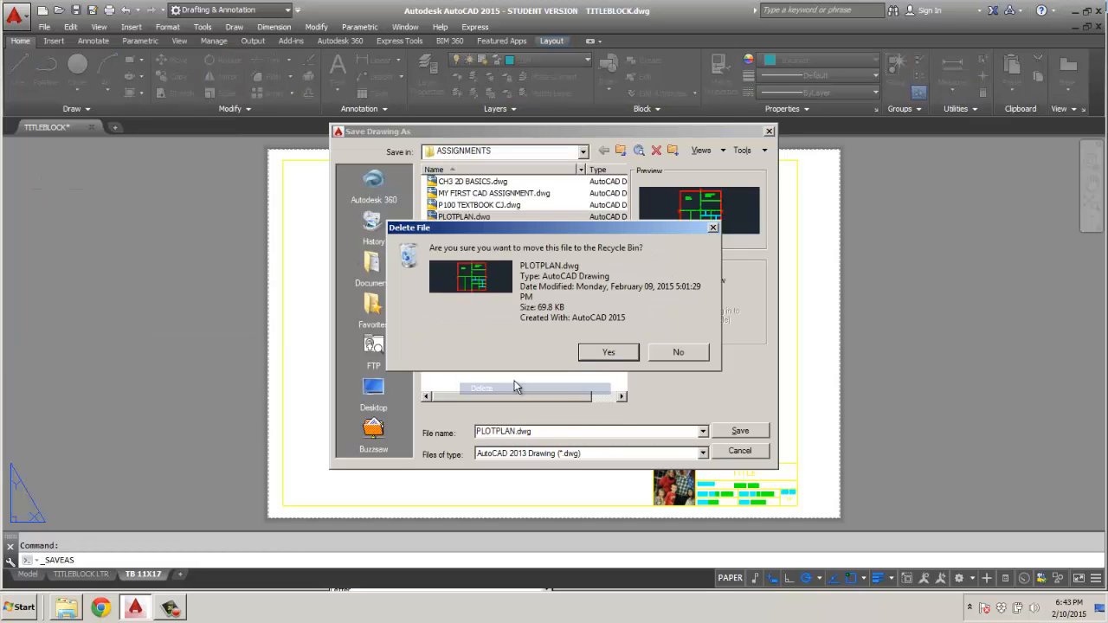
left_click(601, 353)
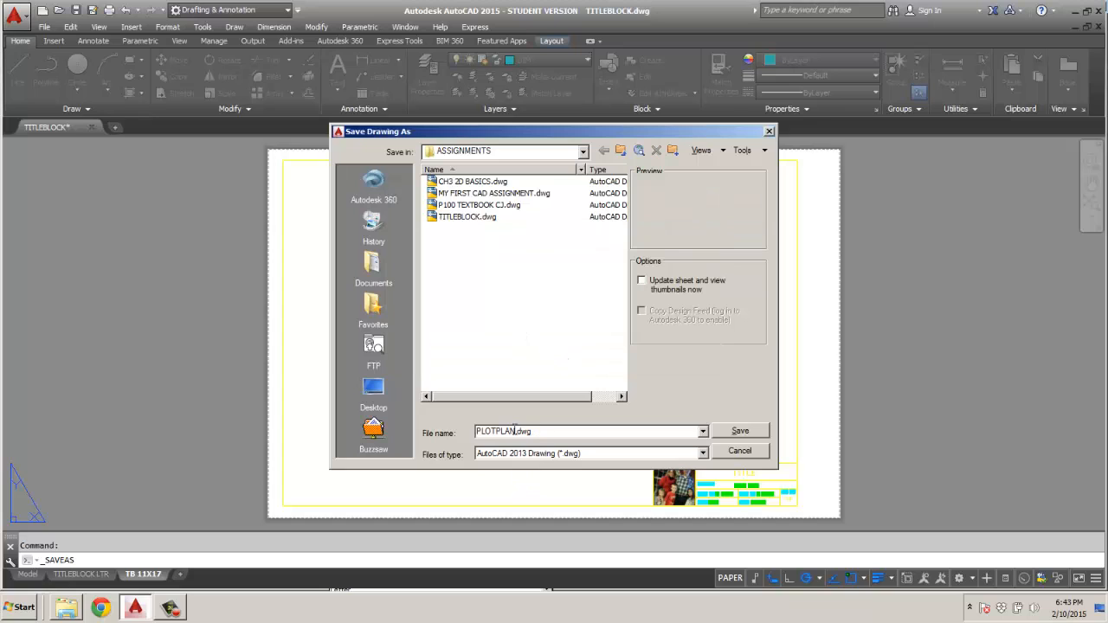
left_click(742, 431)
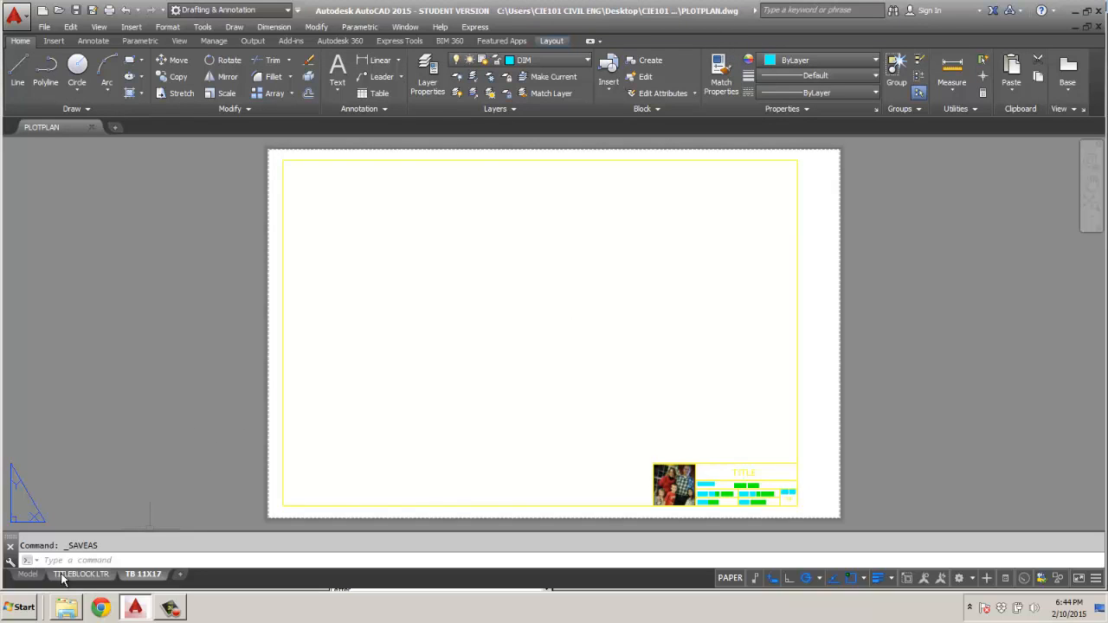
Erase the title block from model space.
left_click(29, 574)
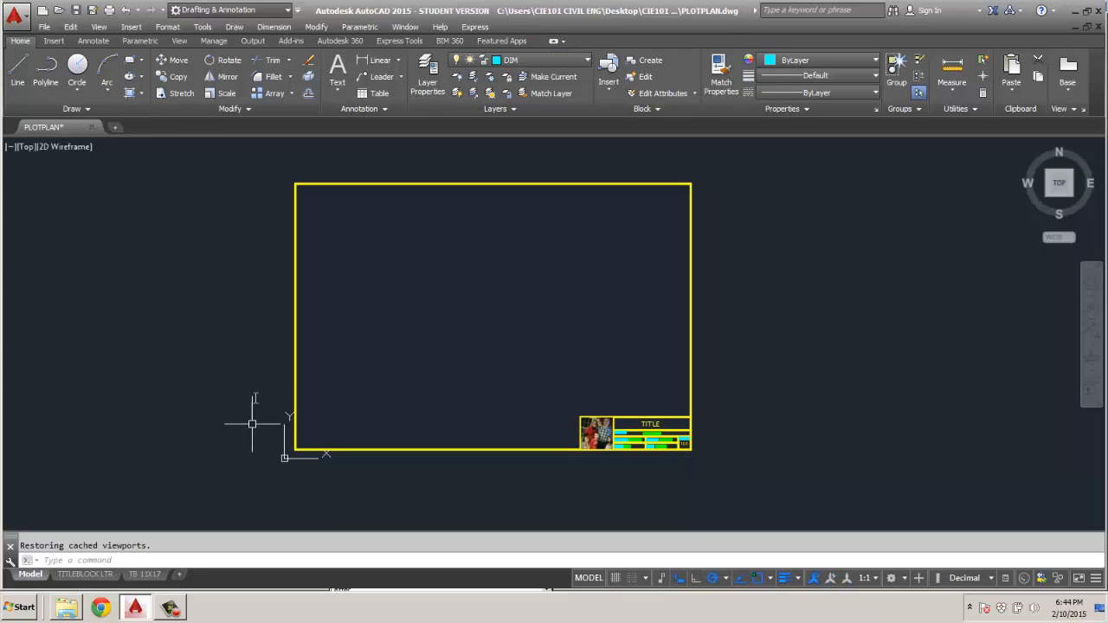
left_click(296, 190)
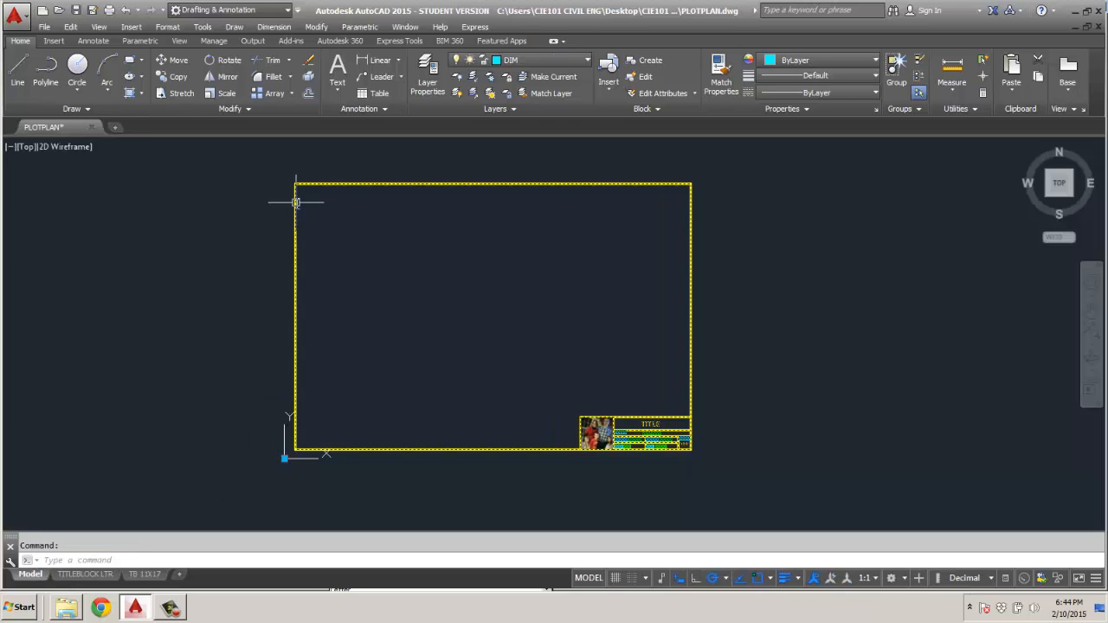
key("Delete")
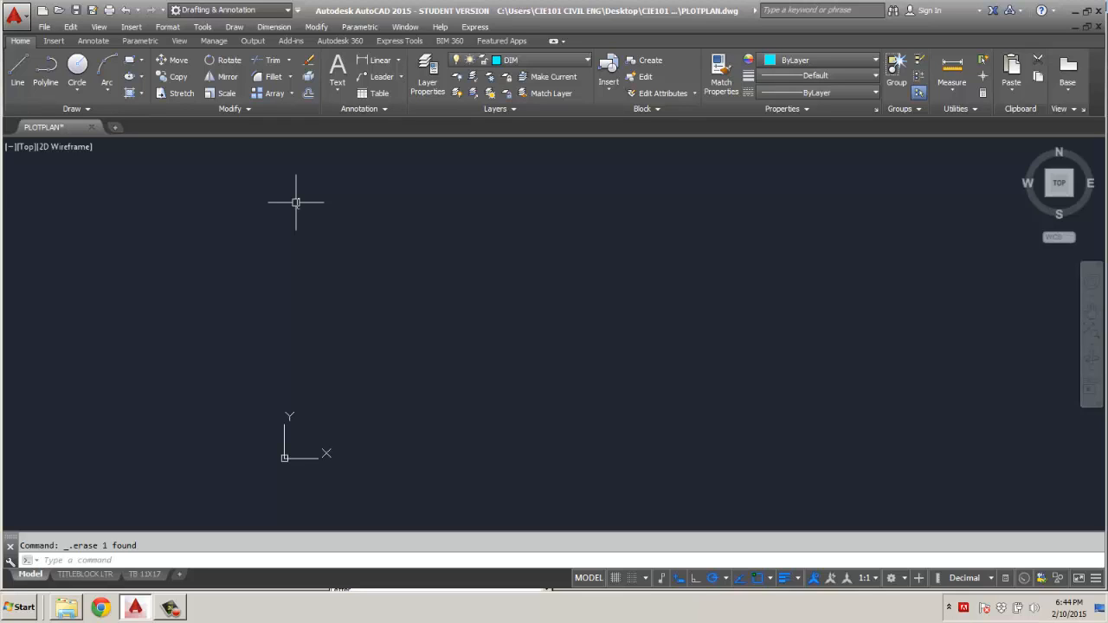
Set the drawing's length units to Engineering with 0'-0.00" precision.
left_click(15, 14)
mouse_move(43, 297)
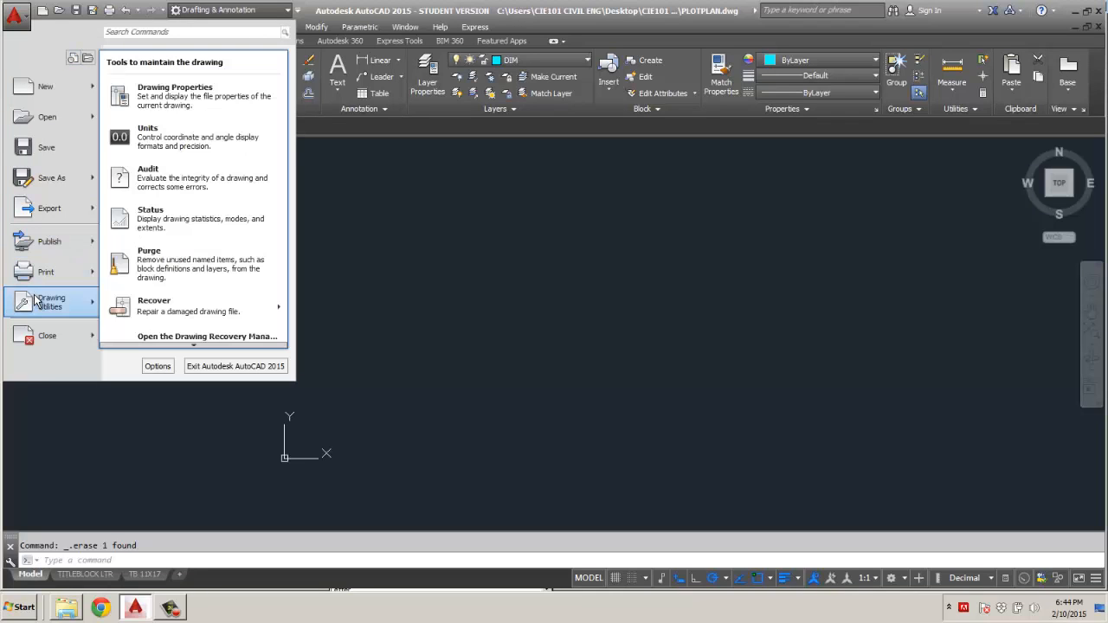
left_click(173, 145)
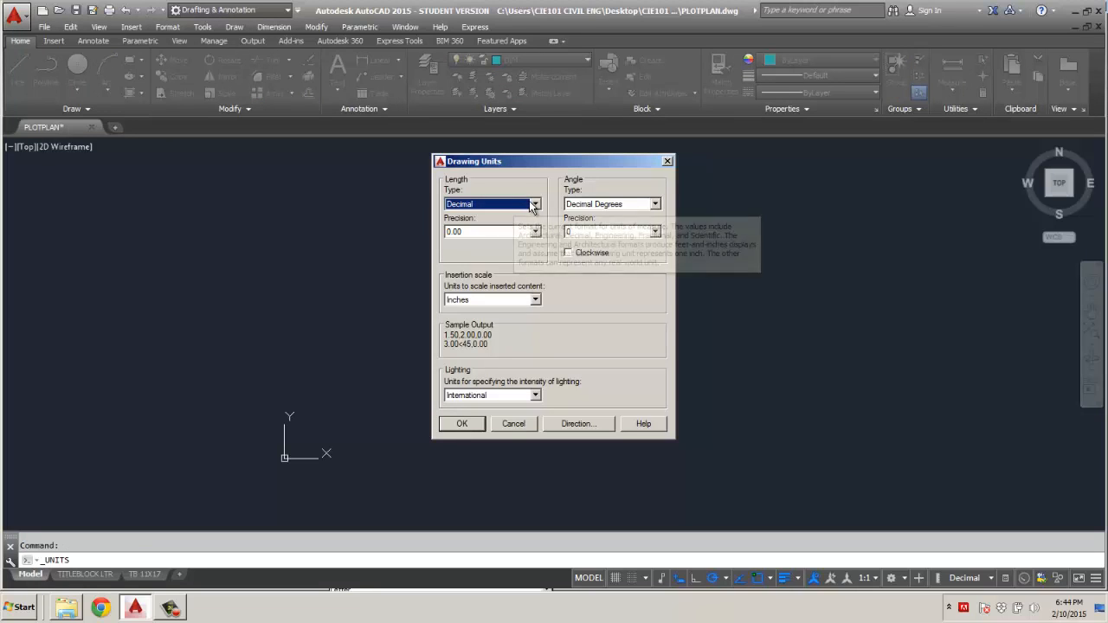
left_click(535, 204)
left_click(485, 239)
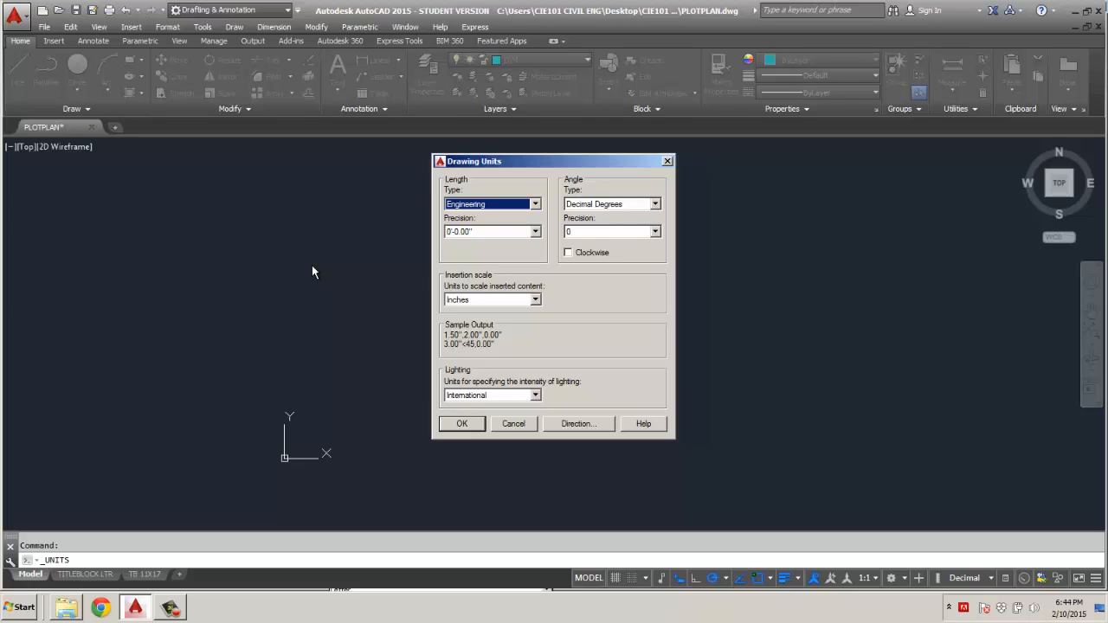
left_click(535, 204)
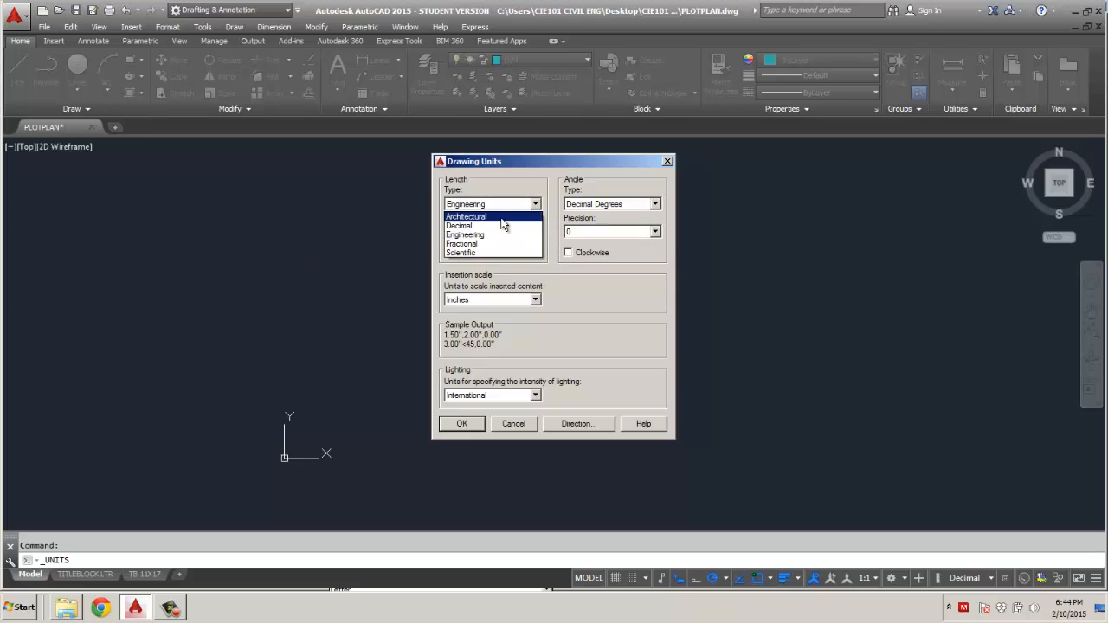
left_click(502, 218)
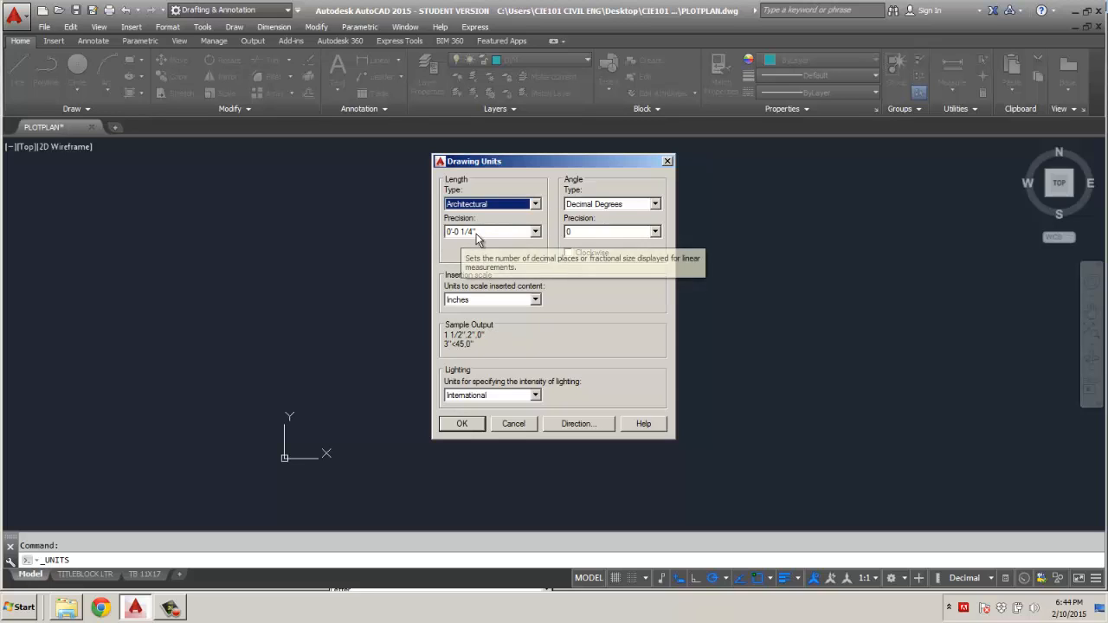
left_click(534, 205)
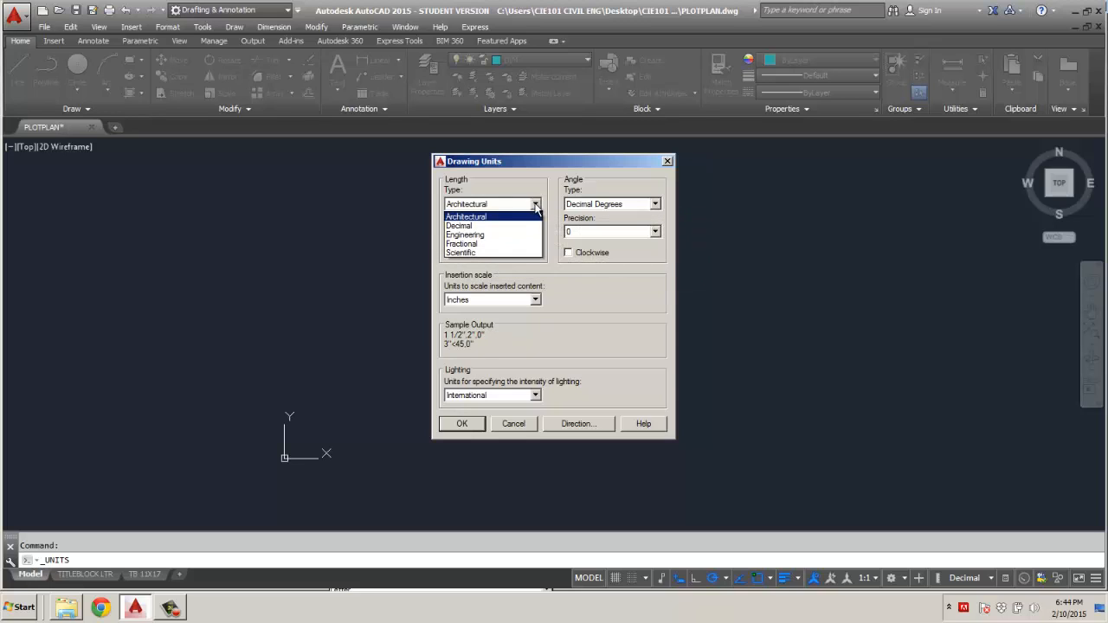
left_click(494, 234)
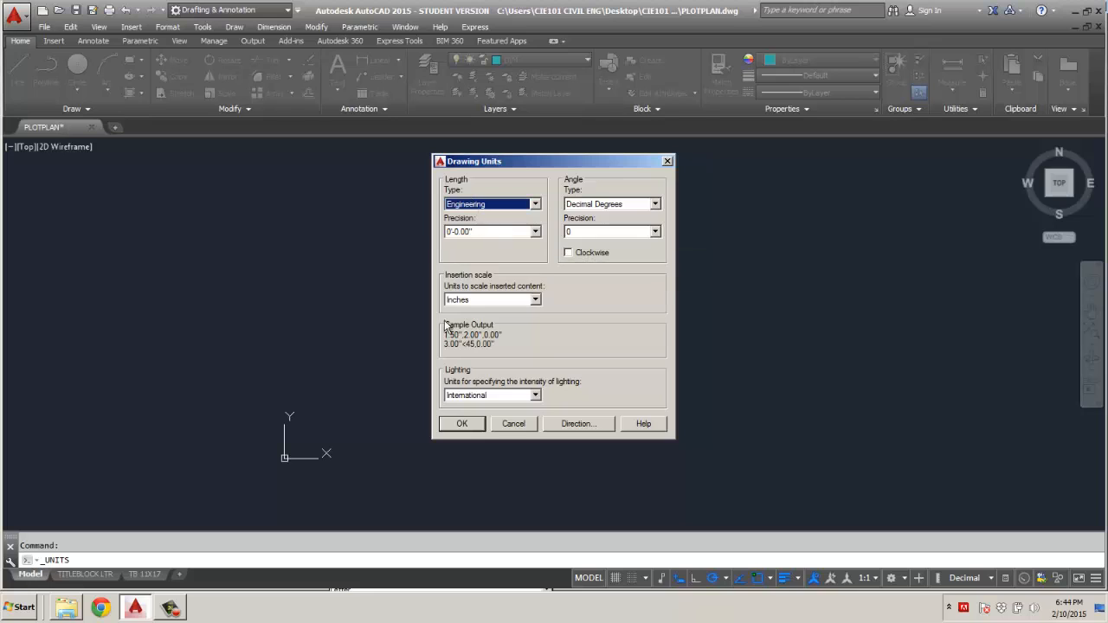
left_click(459, 427)
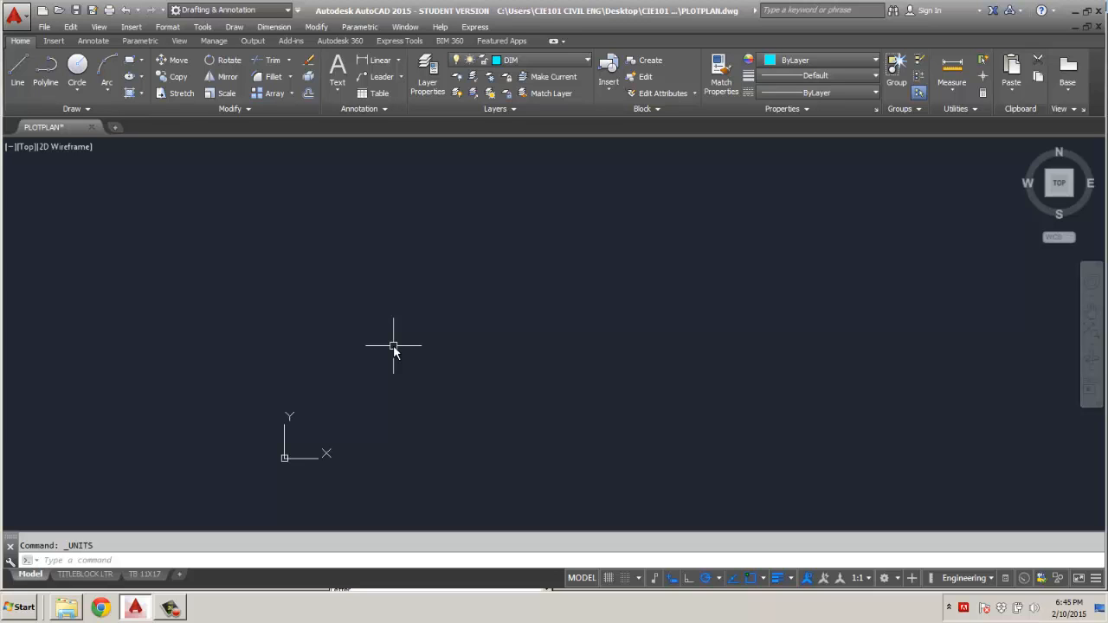
Create a new layer named PLOT OUTLINE.
left_click(433, 87)
right_click(427, 425)
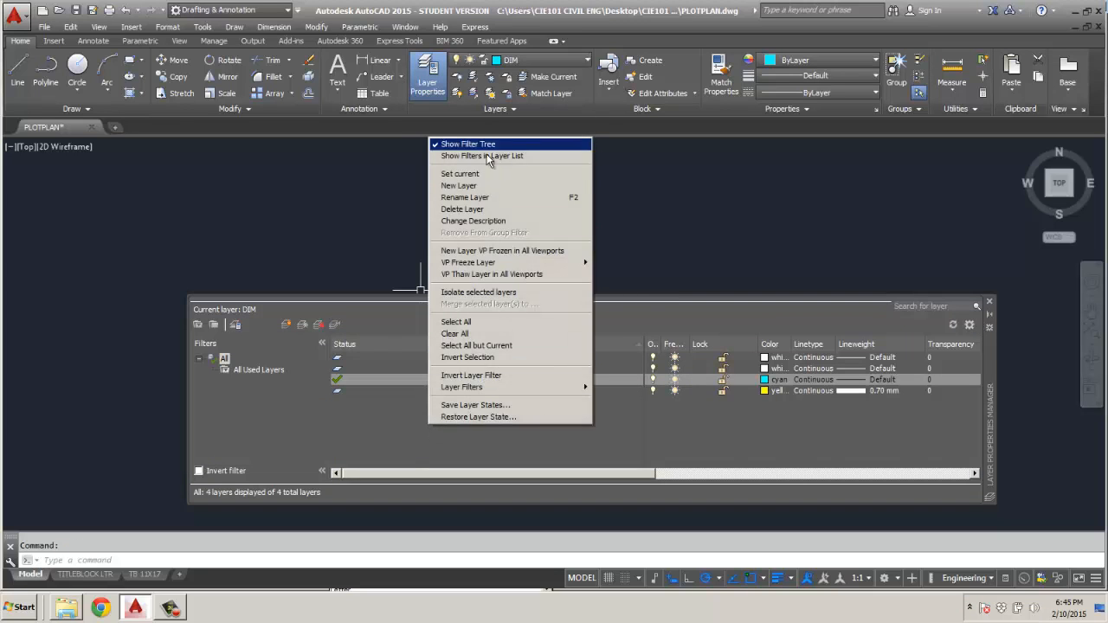
left_click(459, 185)
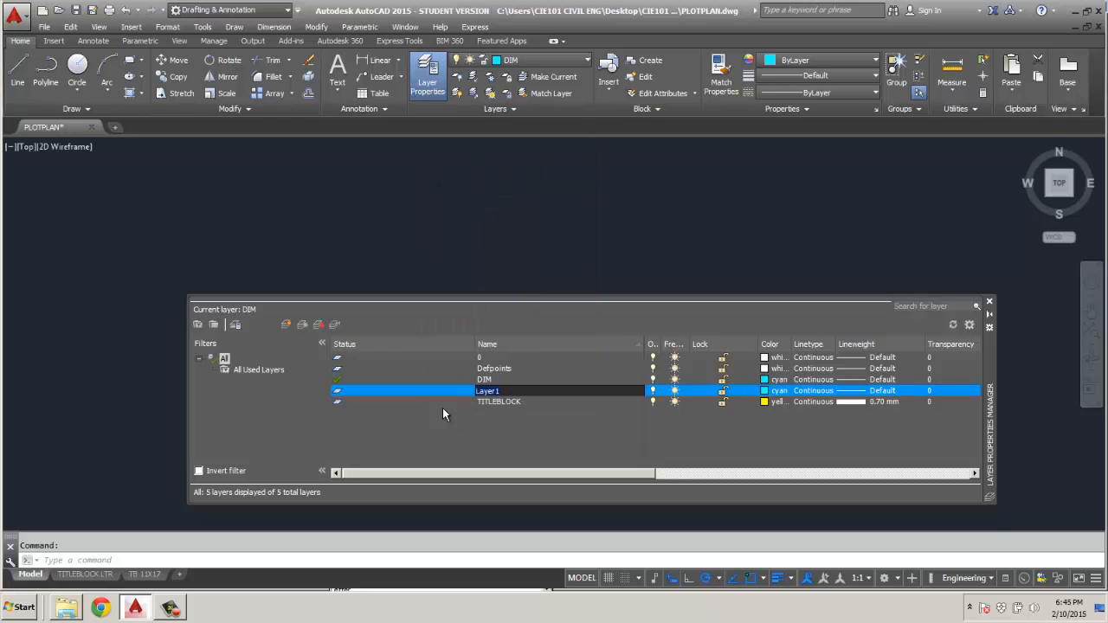
type("PLOT OUTLINE")
key("Return")
Add a second new layer named SUBDIVISIONS.
right_click(509, 446)
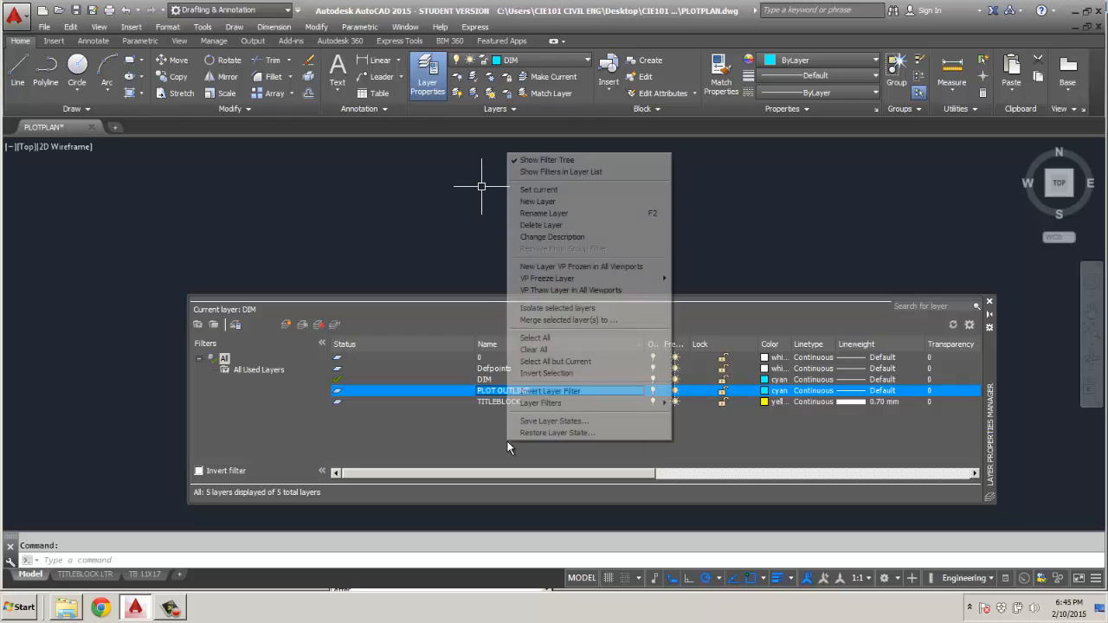
left_click(530, 203)
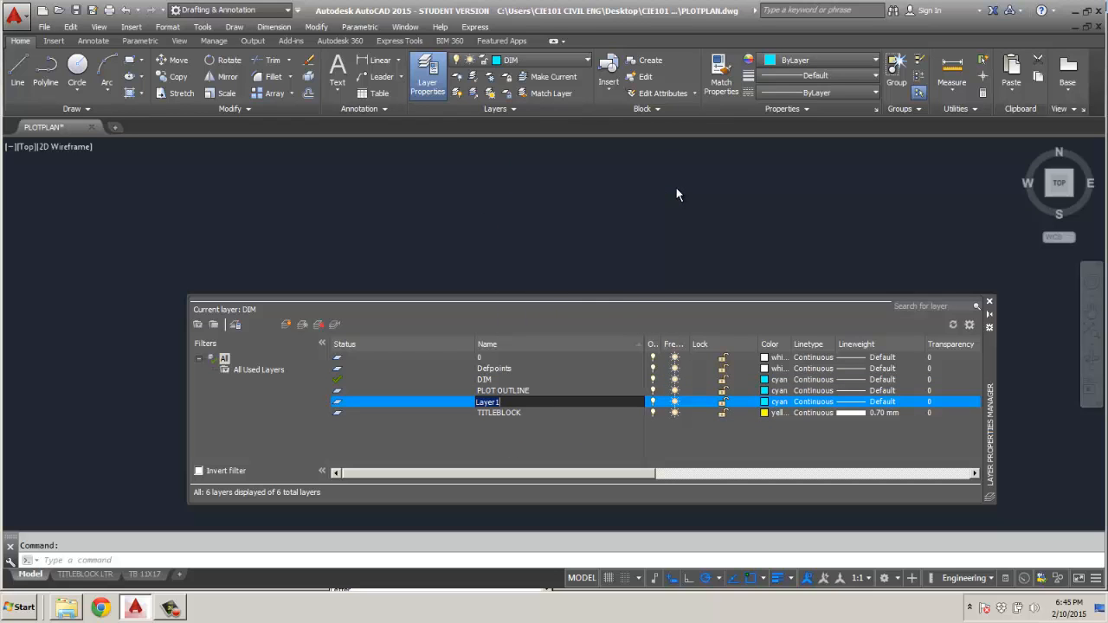
type("SUBDIVISIONS")
key("Return")
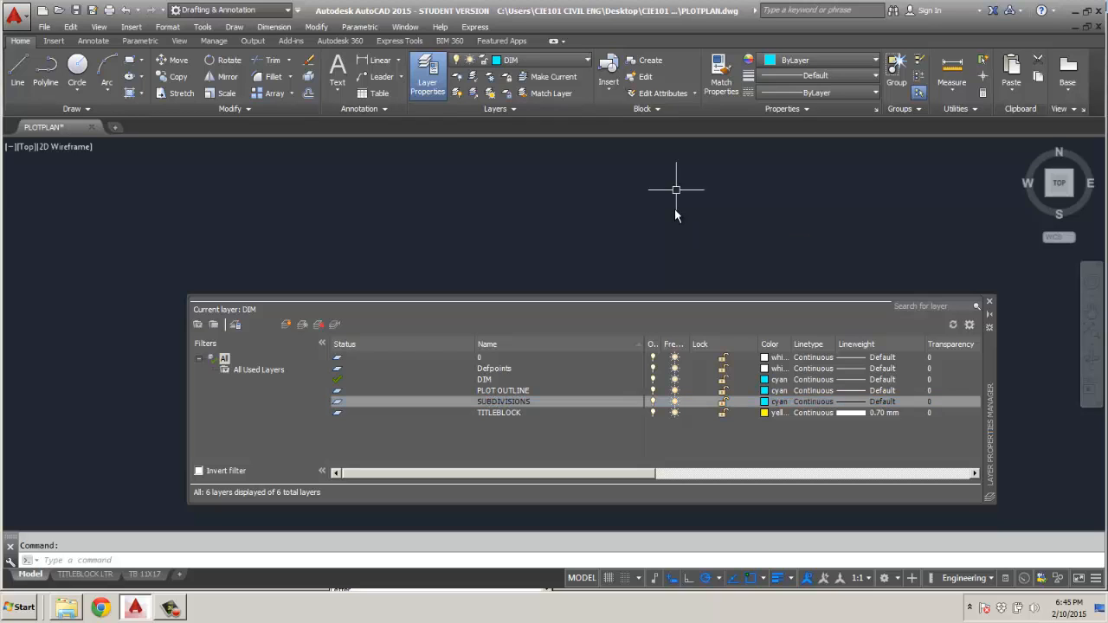
Add a third new layer named PROPERTY 100.
right_click(494, 436)
left_click(545, 194)
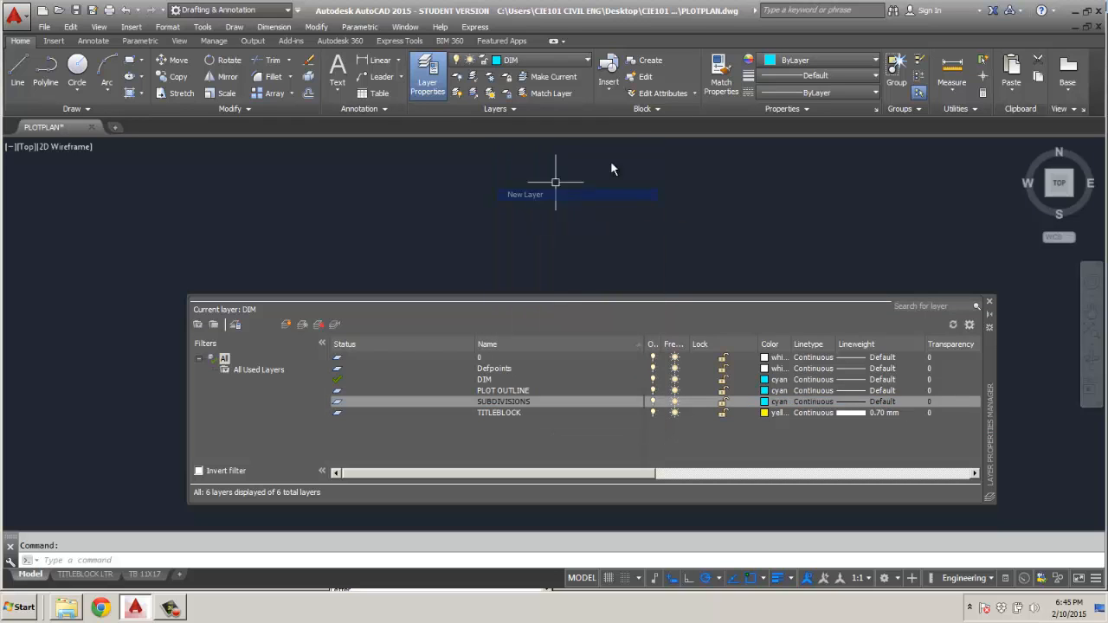
type("PROPERTY 100")
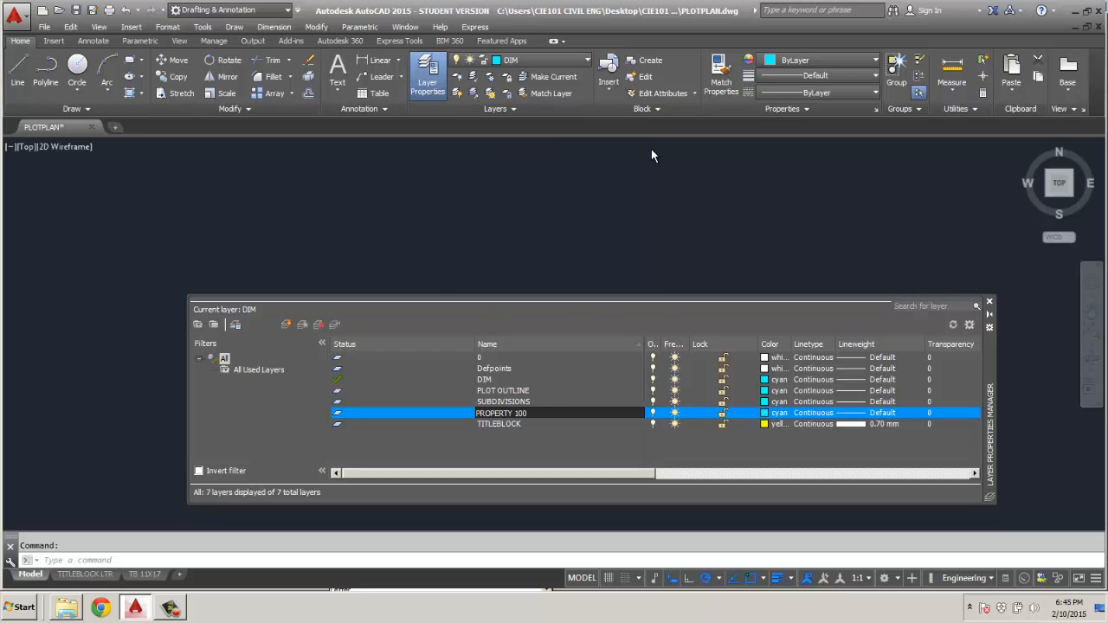
left_click(549, 448)
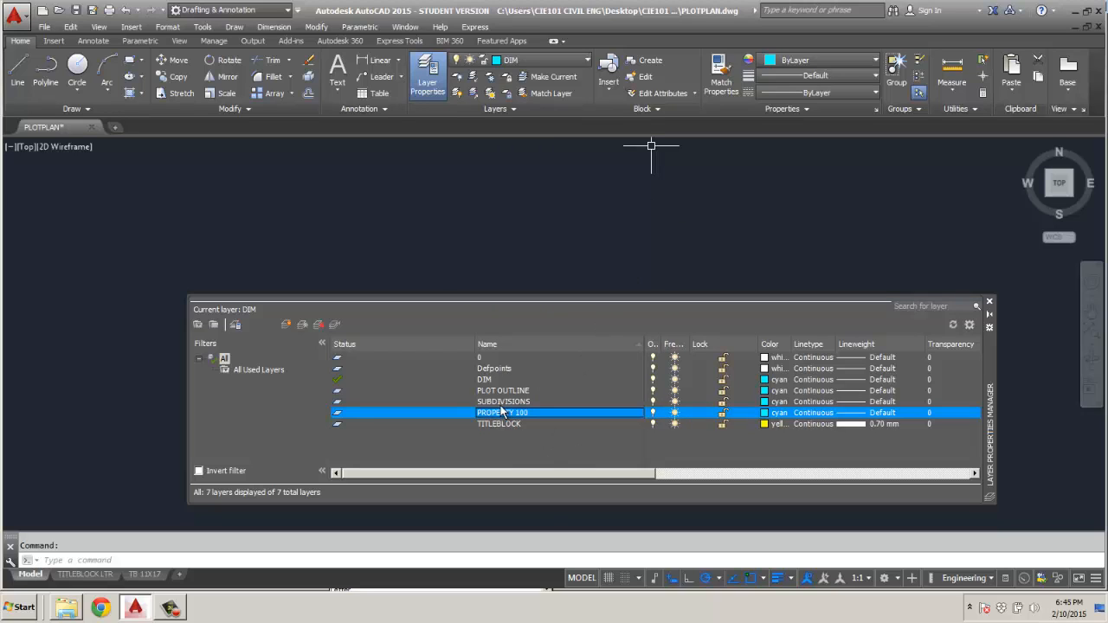
Set the color of the PLOT OUTLINE layer to red.
left_click(768, 391)
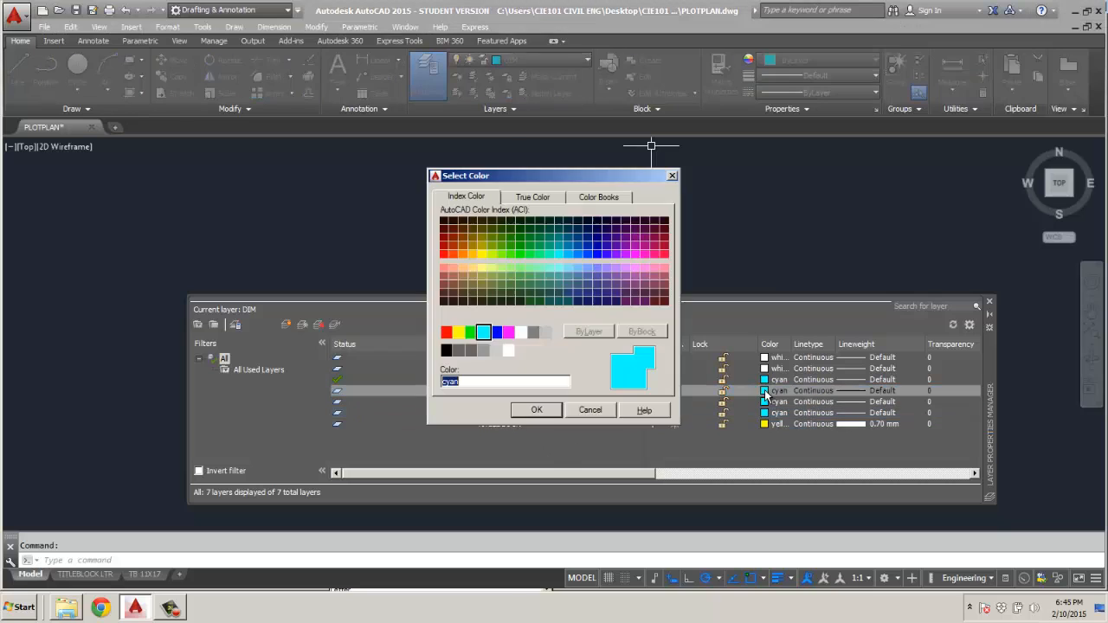
left_click(446, 332)
left_click(537, 411)
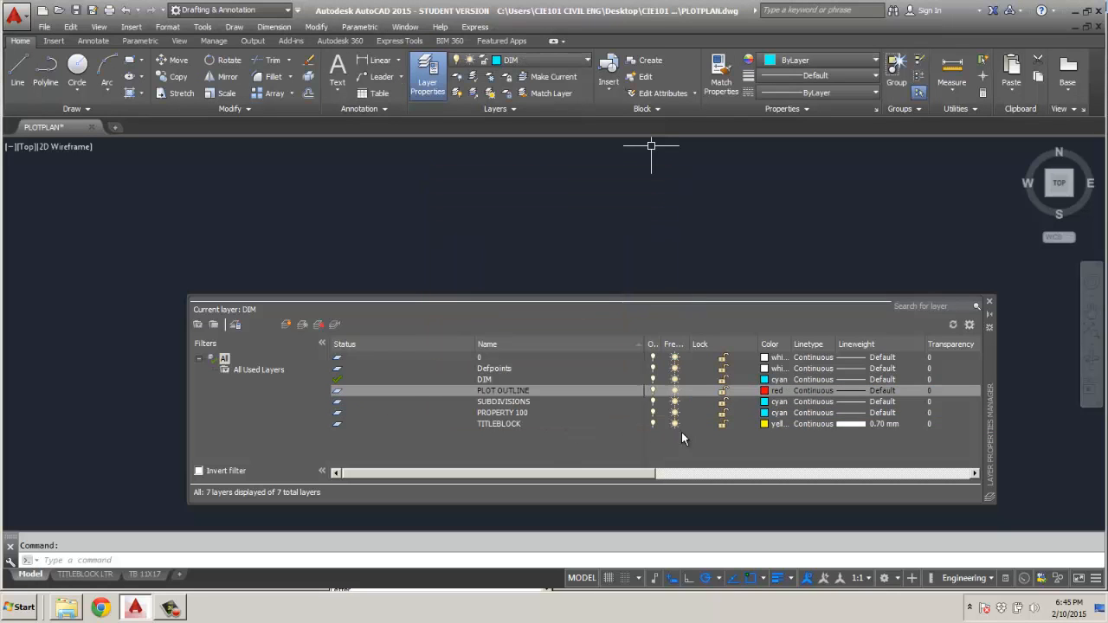
Set the color of the SUBDIVISIONS and PROPERTY 100 layers to green.
left_click(768, 402)
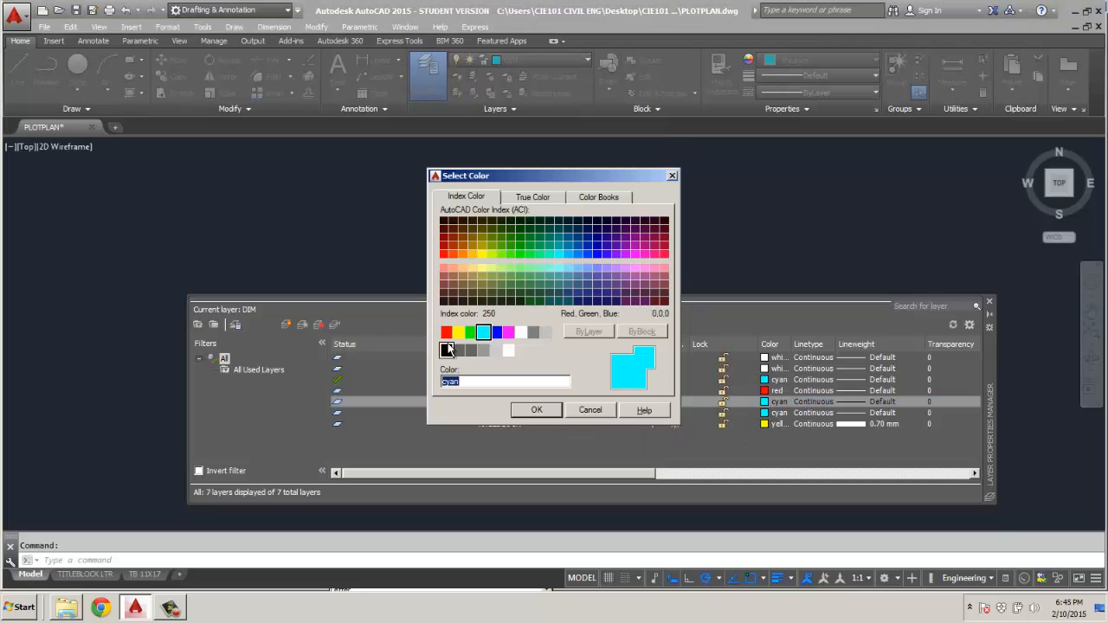
left_click(470, 332)
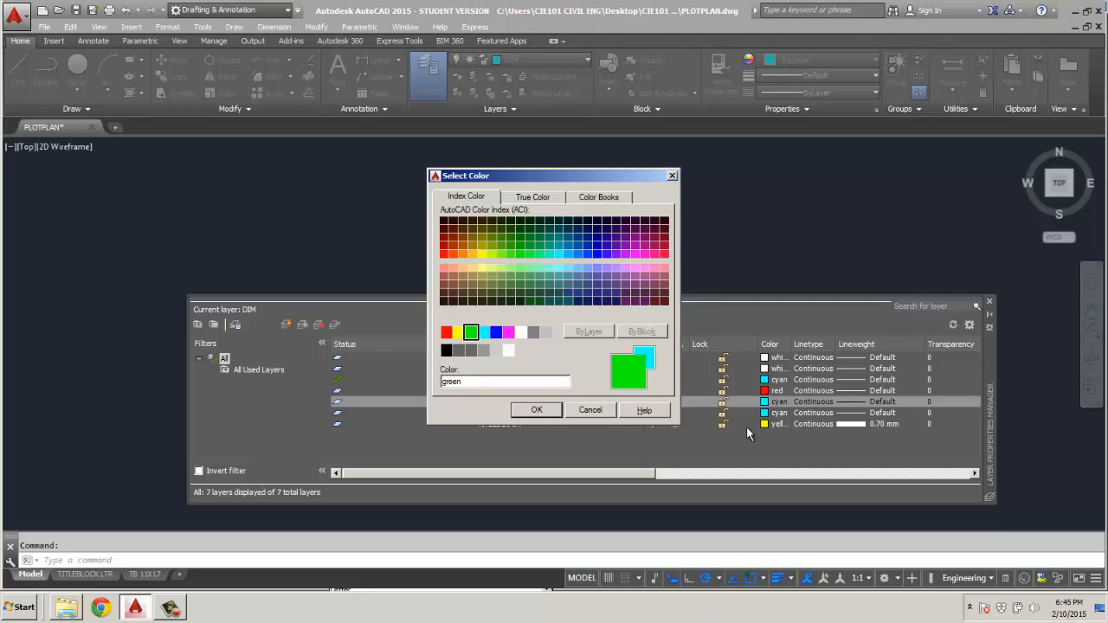
left_click(537, 411)
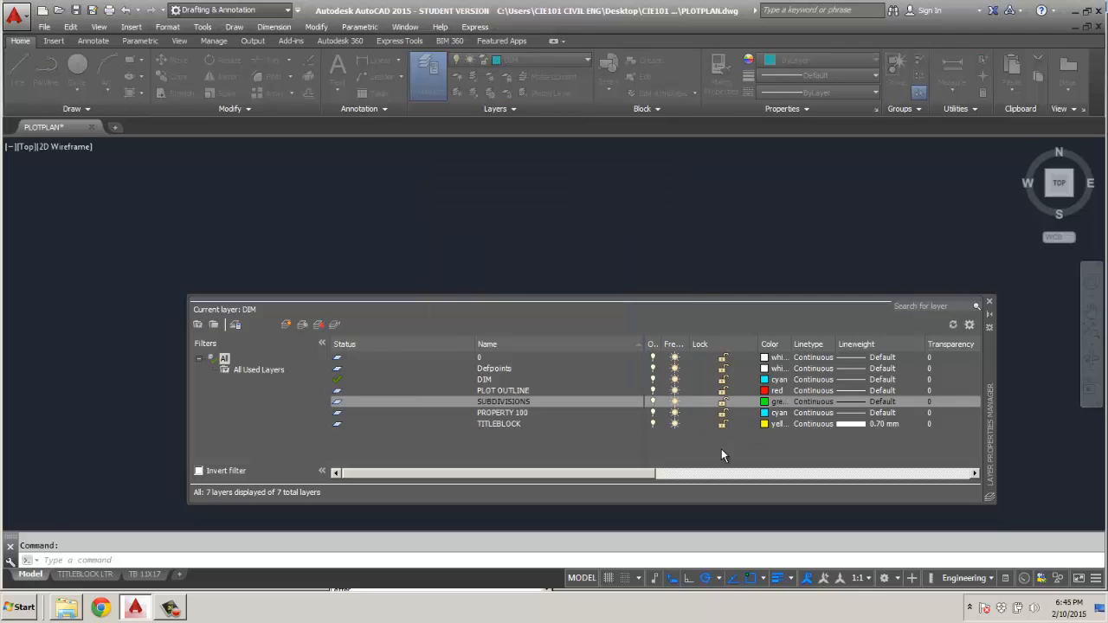
left_click(766, 413)
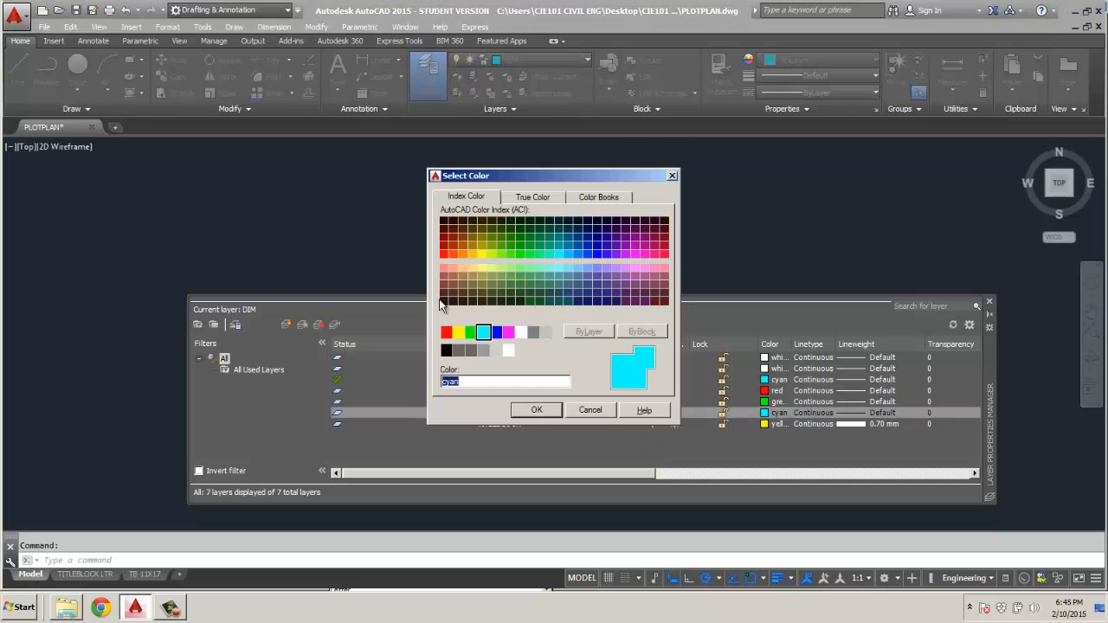
left_click(470, 332)
left_click(537, 410)
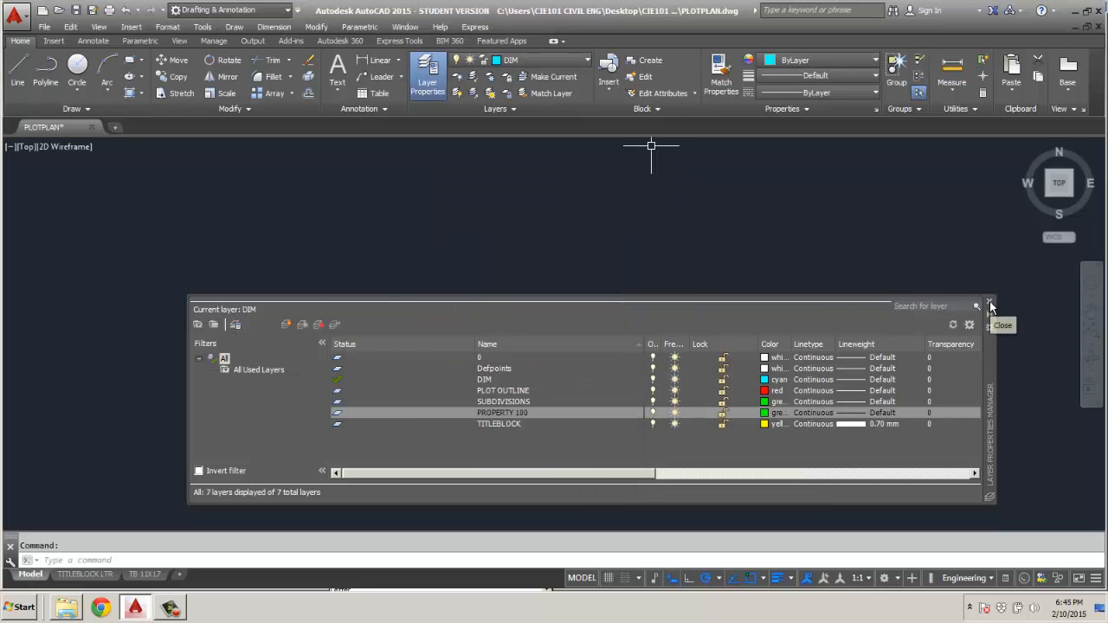
Make PLOT OUTLINE the current layer and close the layer manager.
double_click(524, 391)
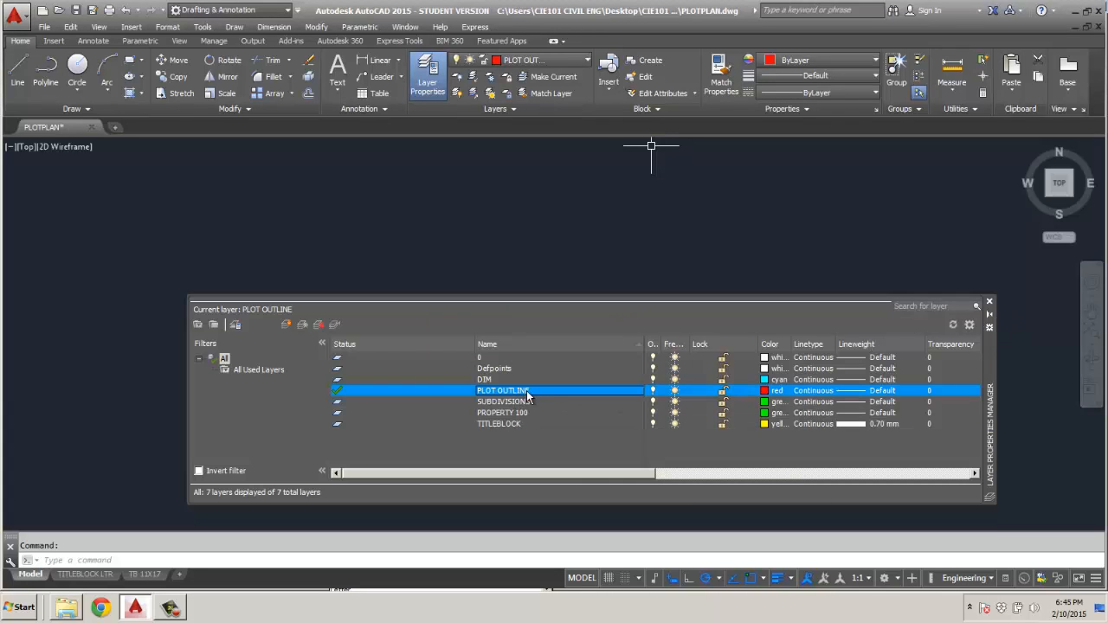
left_click(990, 303)
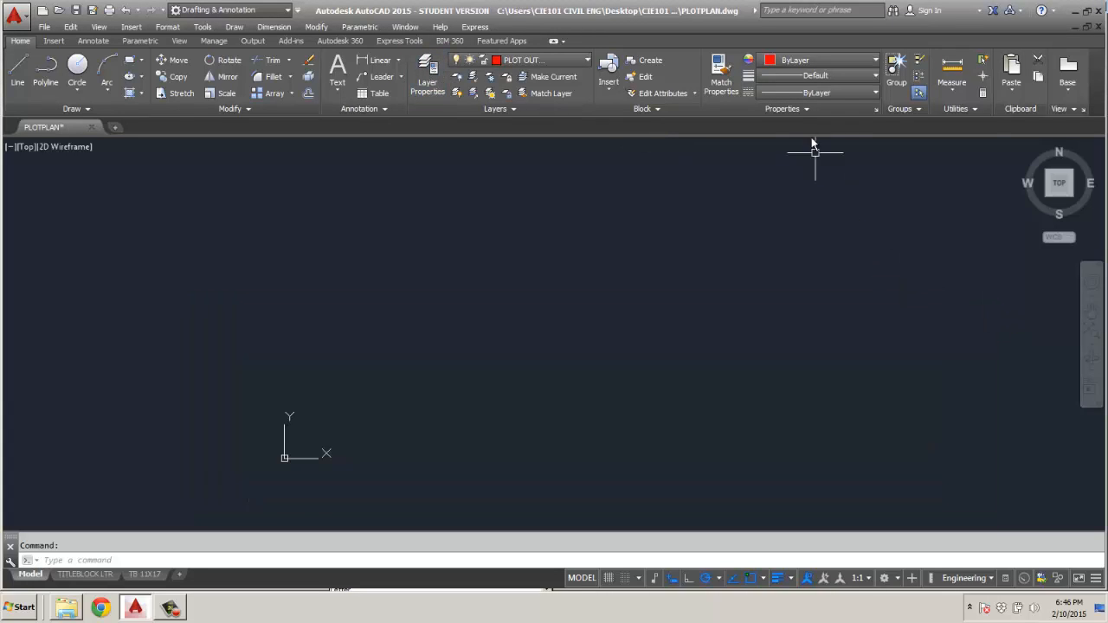
Set the current lineweight to 0.25 mm and draw a 5280' by 5280' rectangle starting at 0,0.
left_click(877, 75)
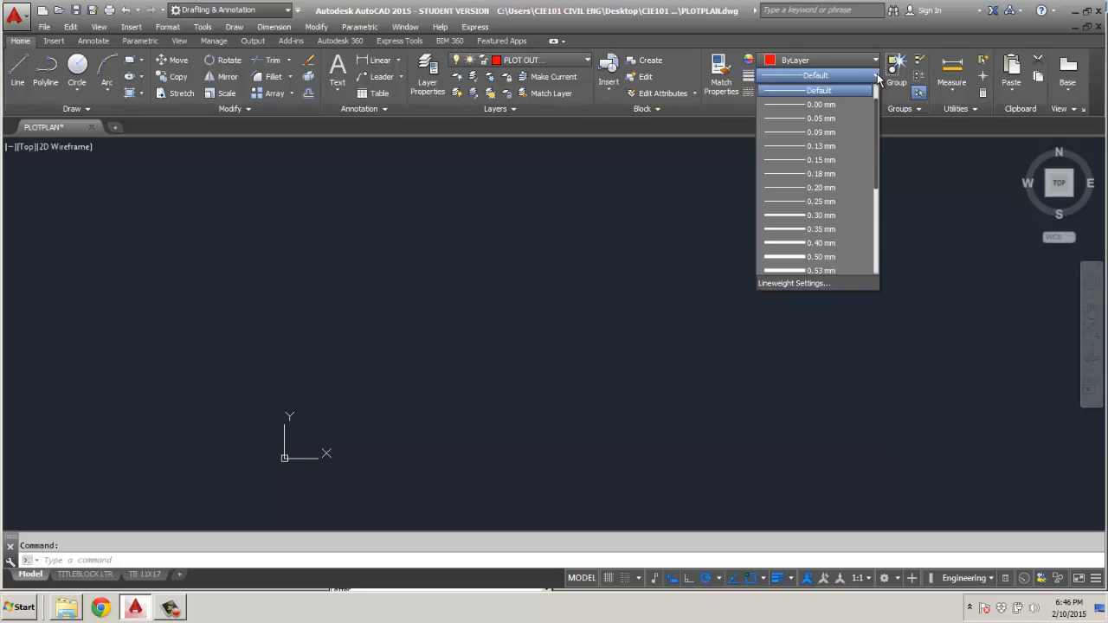
left_click(822, 202)
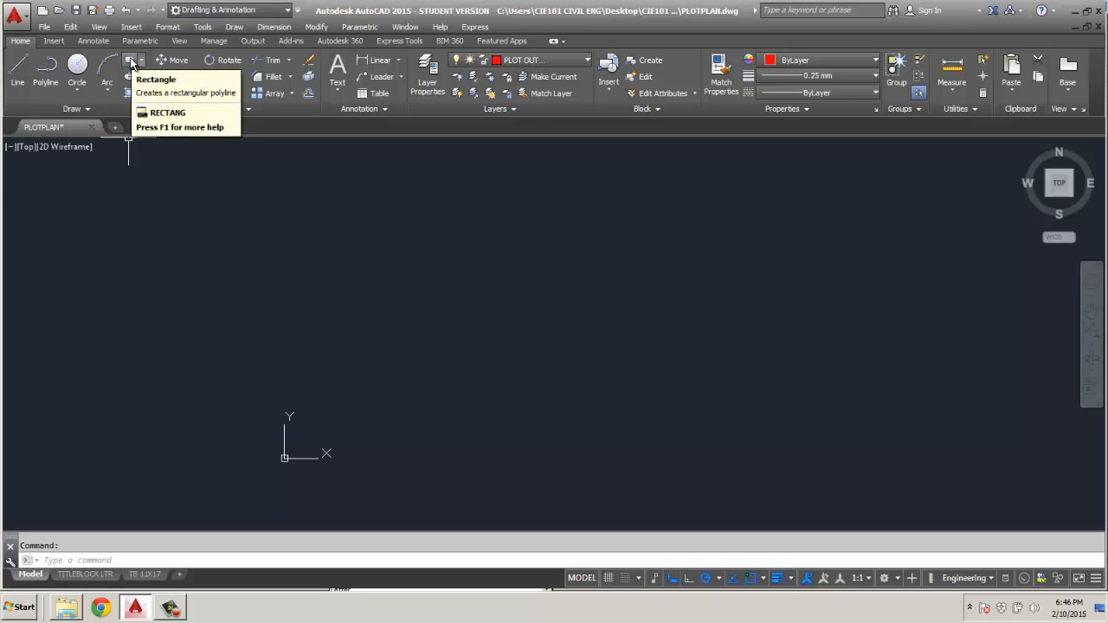
left_click(130, 61)
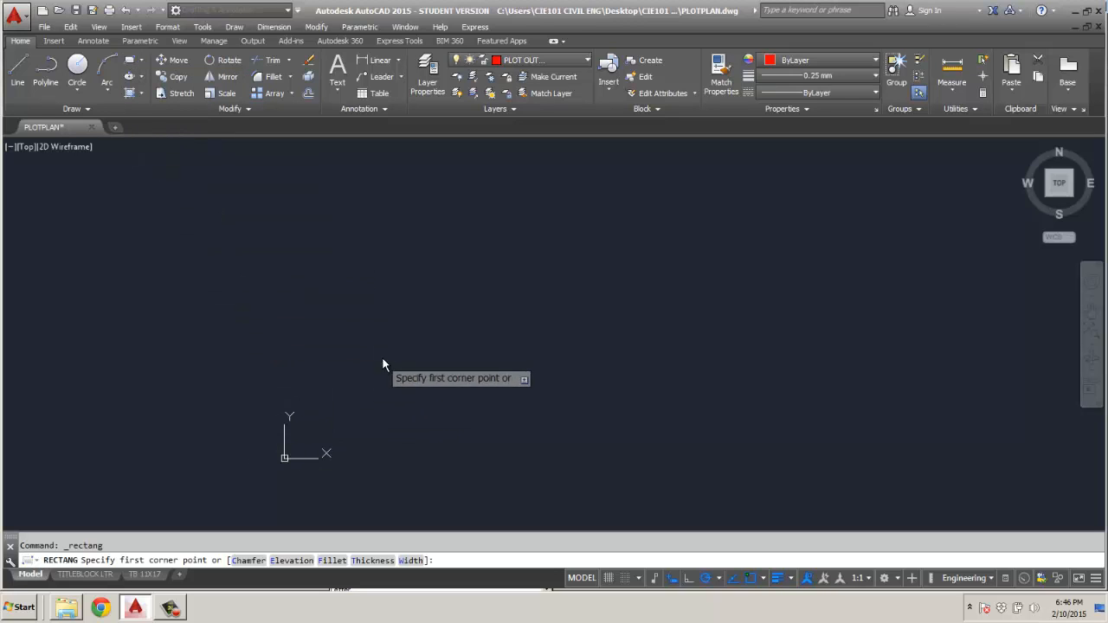
type("0,0")
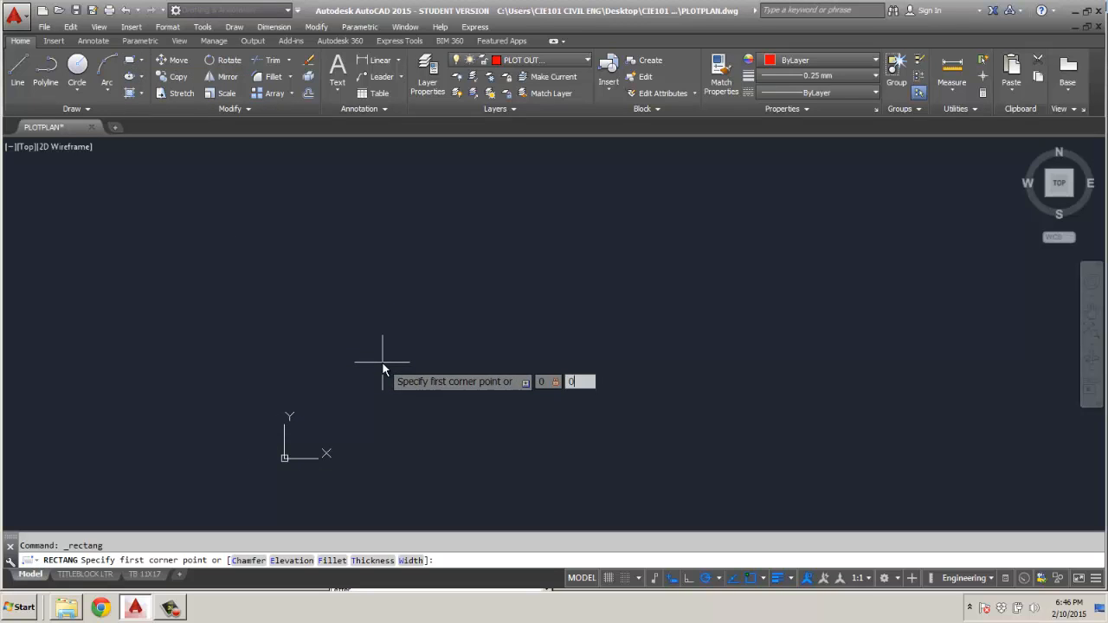
key("Return")
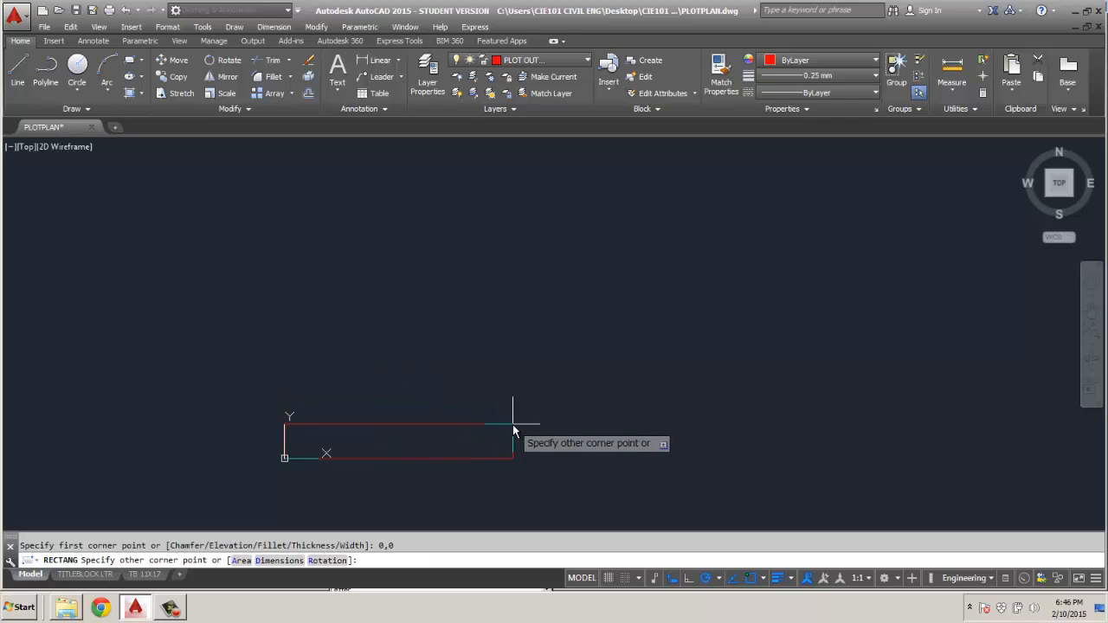
type("5280'")
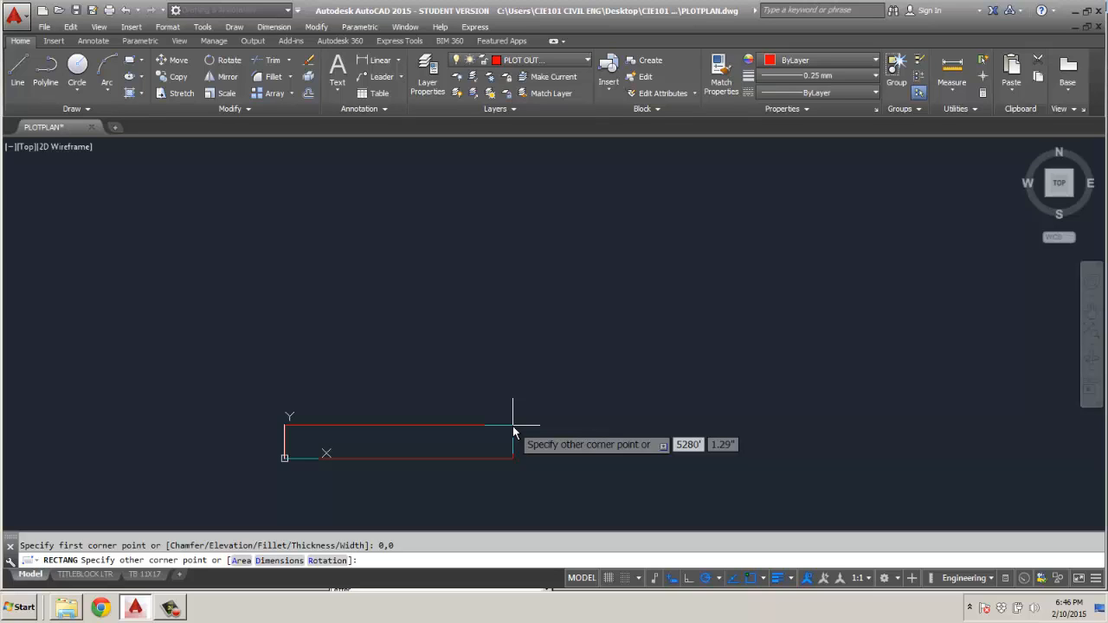
key("Tab")
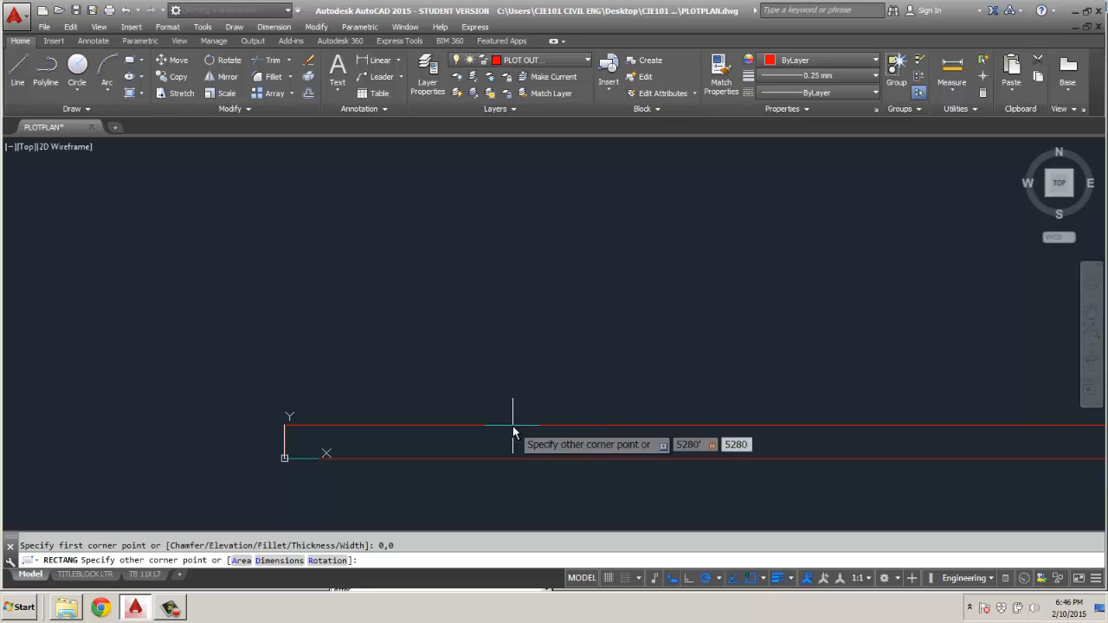
key("Return")
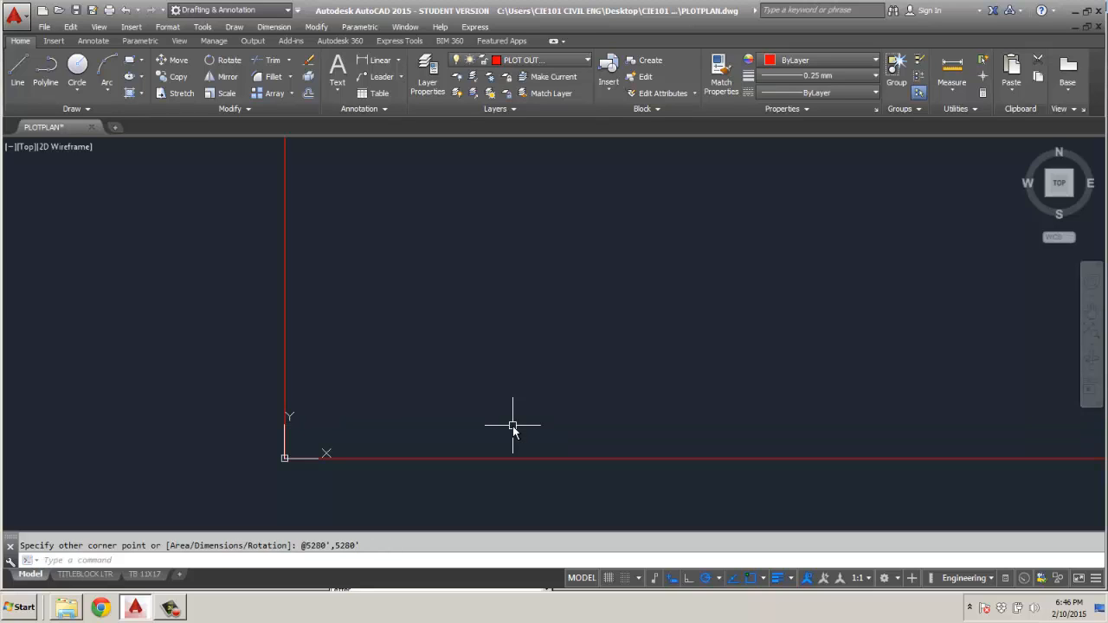
middle_click(517, 385)
middle_click(517, 386)
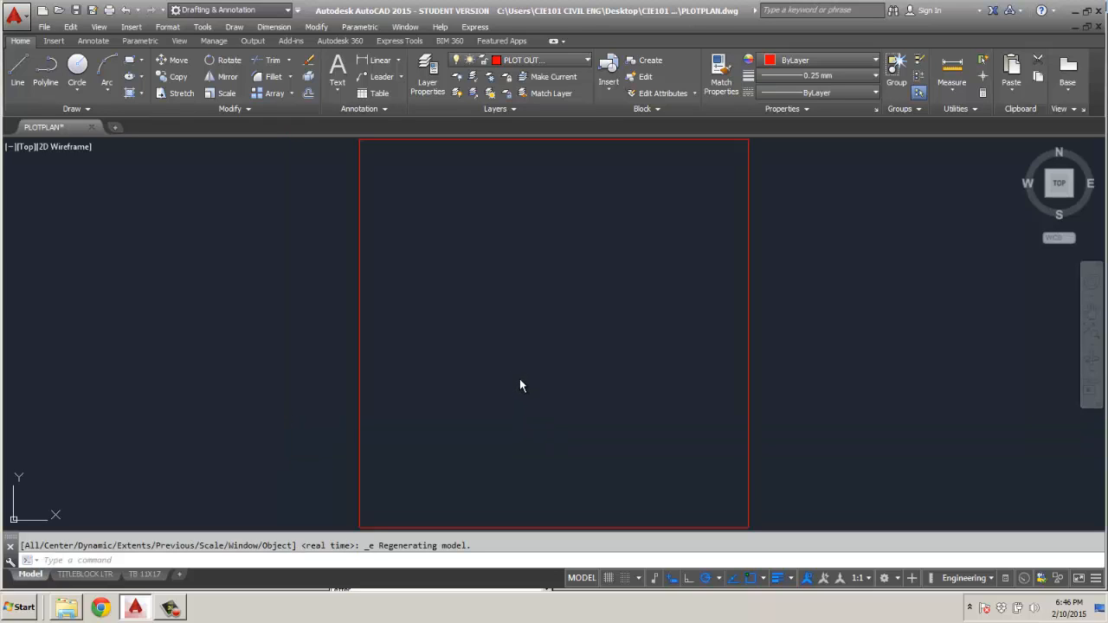
scroll(522, 379, "down", 2)
middle_click_drag(517, 374, 451, 371)
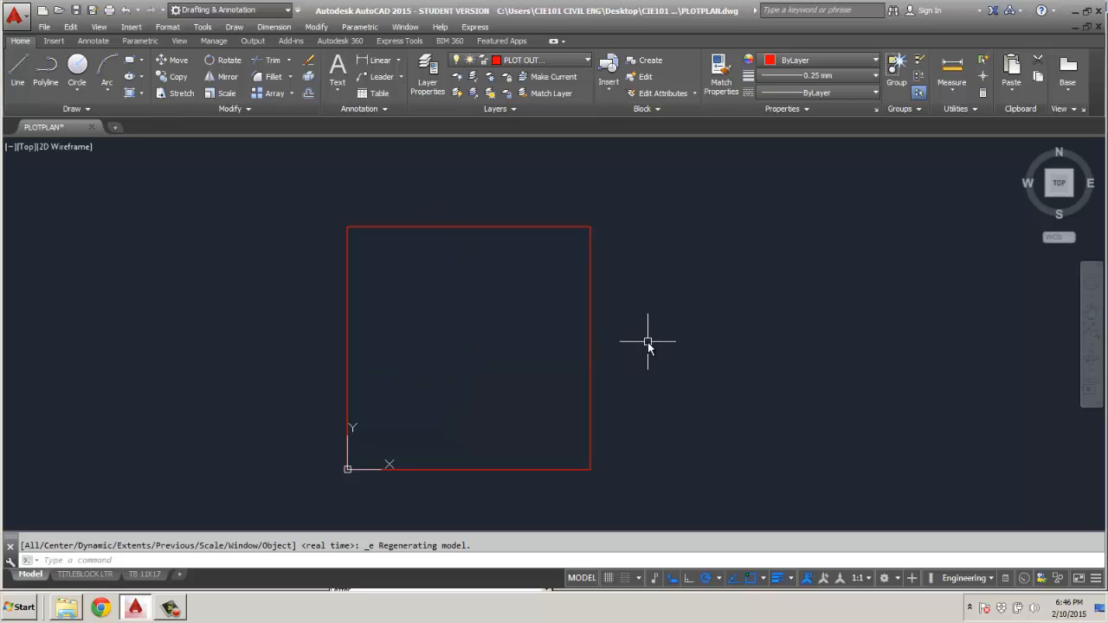
Make SUBDIVISIONS the current layer and load the CENTER linetype from acad.lin.
left_click(575, 62)
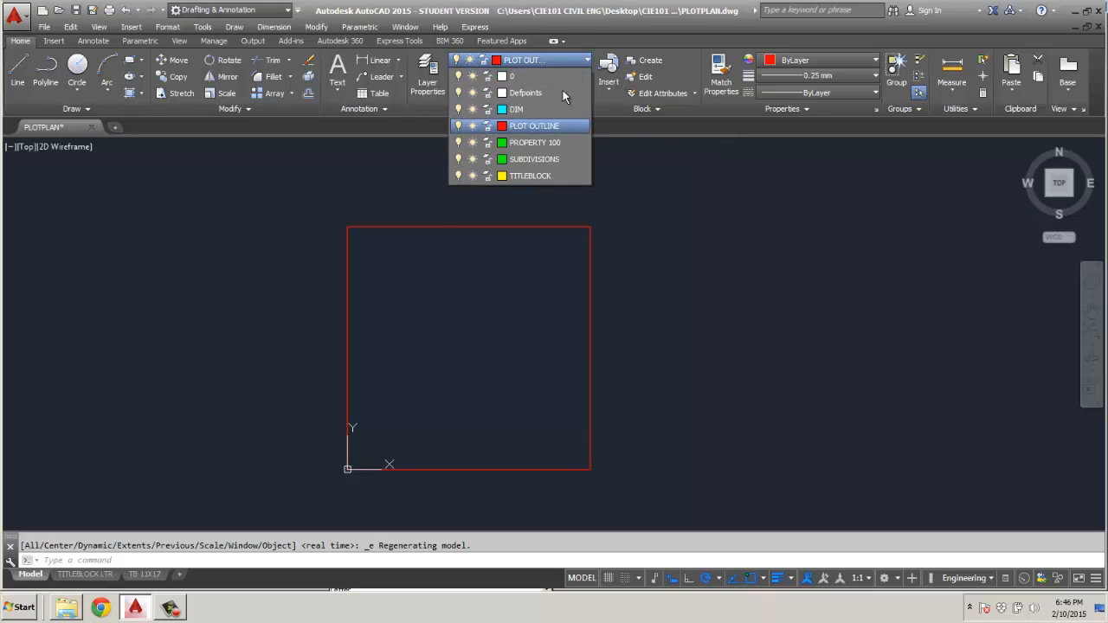
left_click(523, 142)
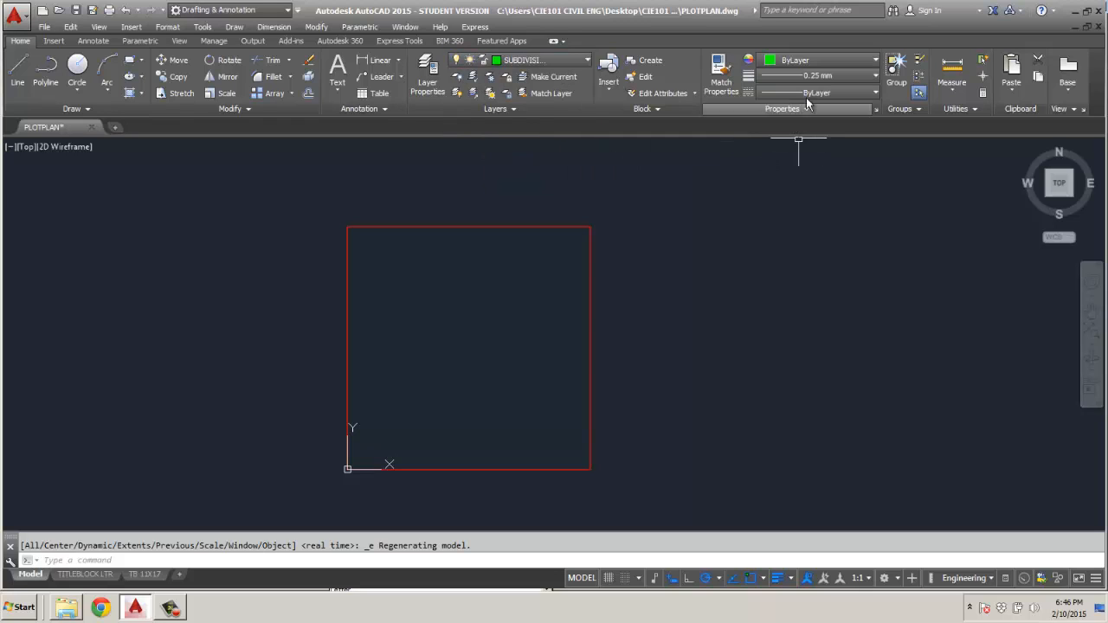
left_click(876, 93)
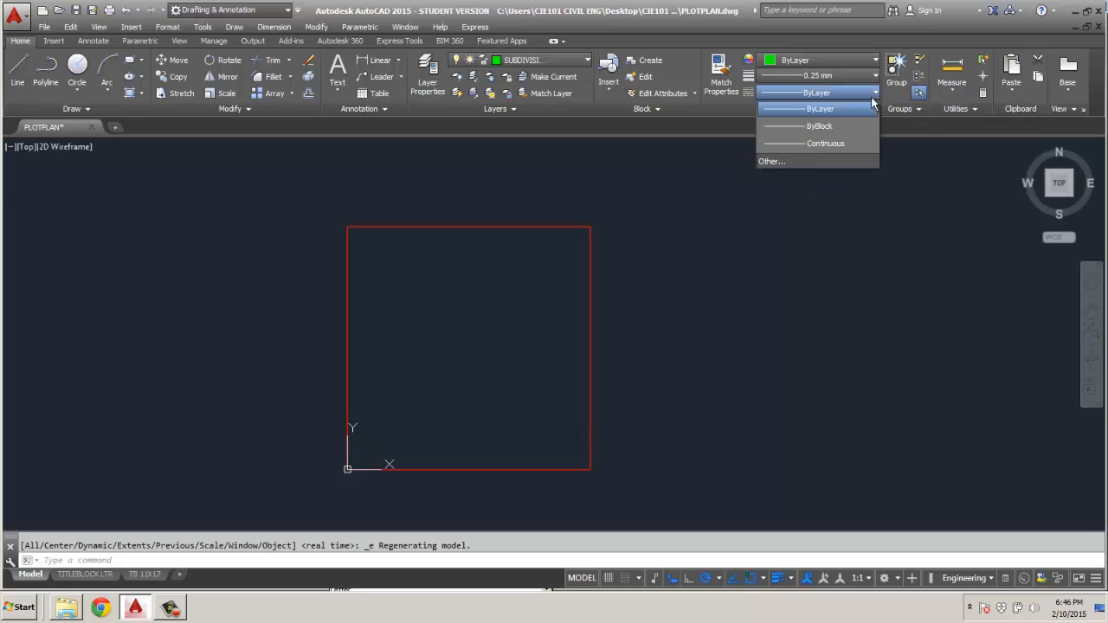
left_click(769, 162)
left_click(651, 182)
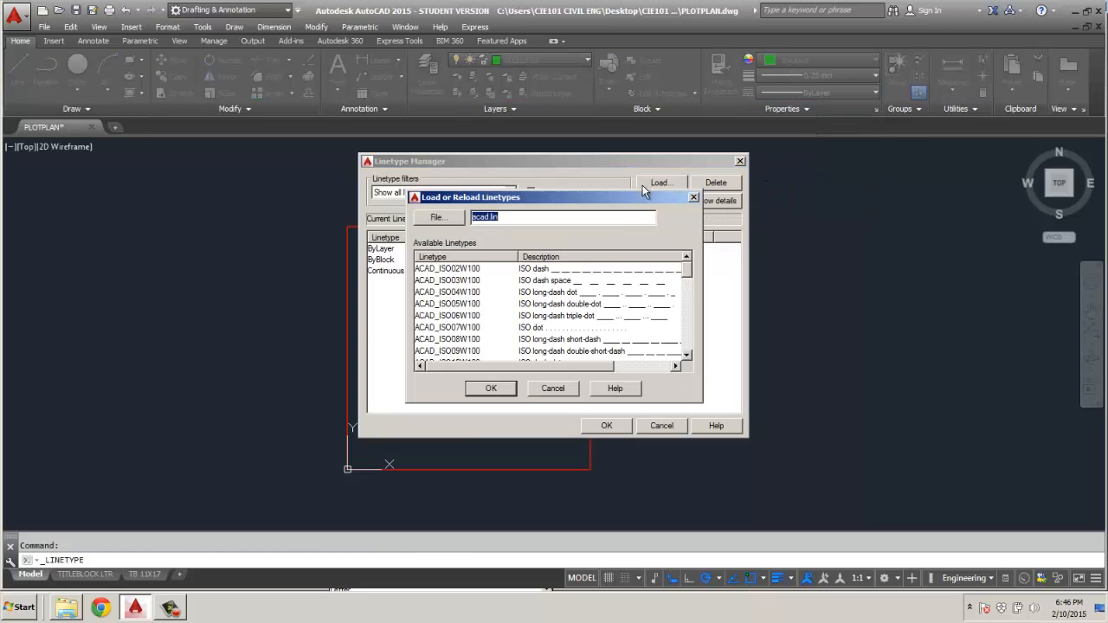
left_click_drag(690, 276, 645, 309)
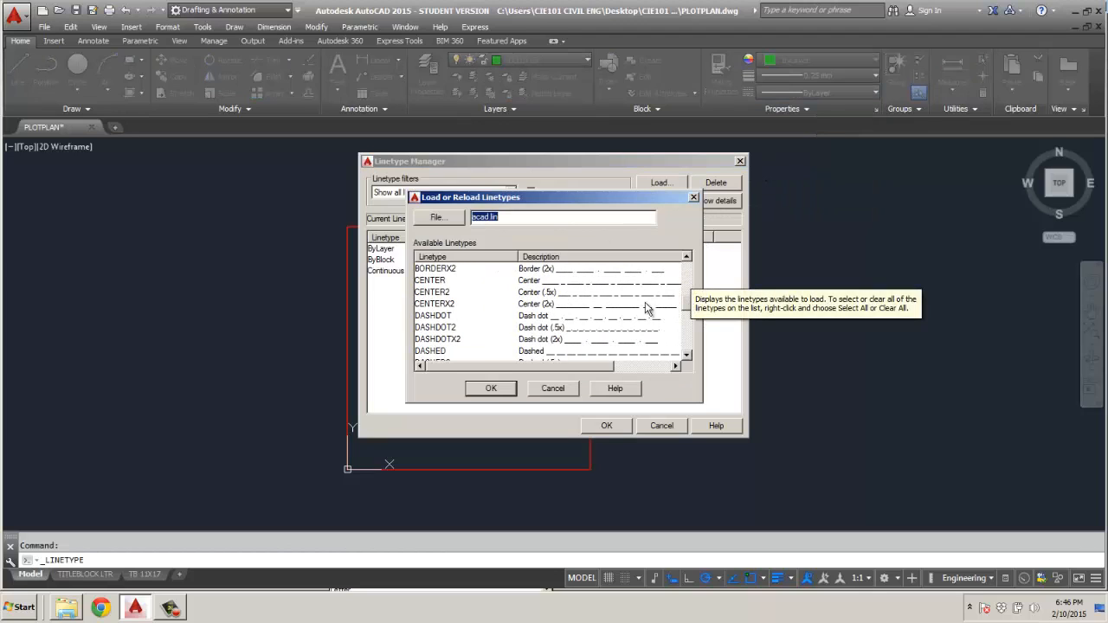
left_click(430, 281)
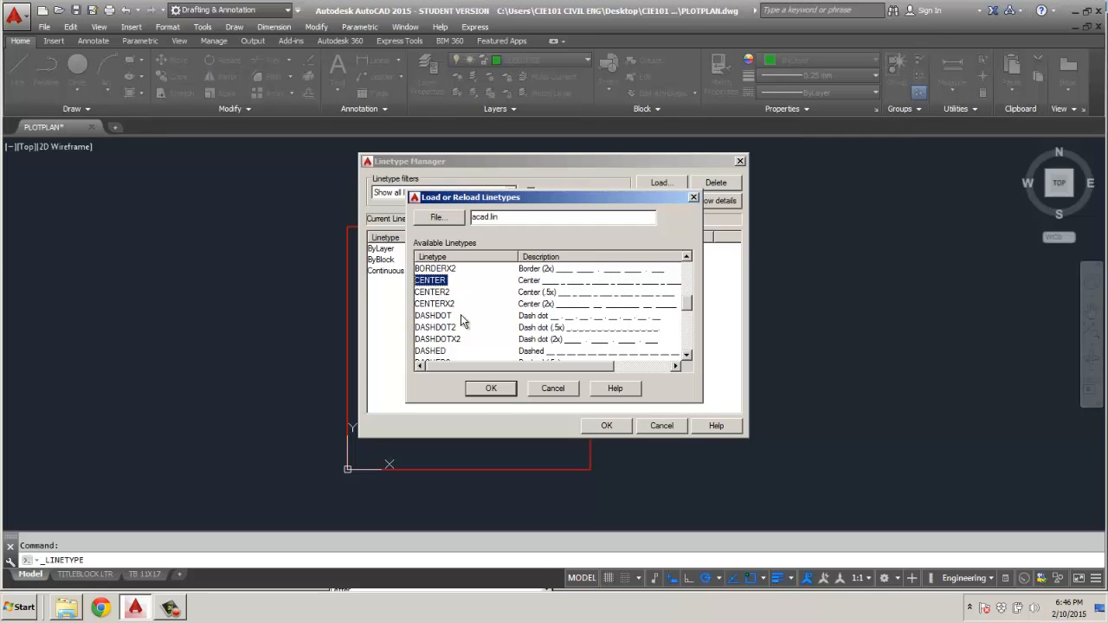
left_click(489, 389)
Load the HIDDEN linetype as well and close the linetype manager.
left_click(662, 183)
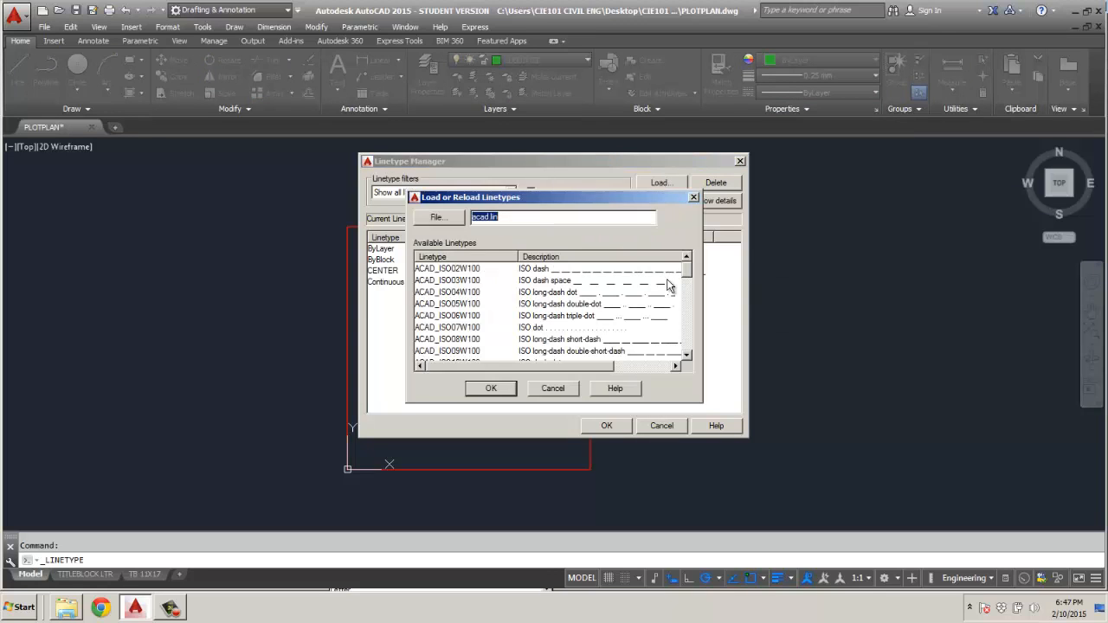
left_click_drag(688, 279, 662, 337)
left_click(430, 304)
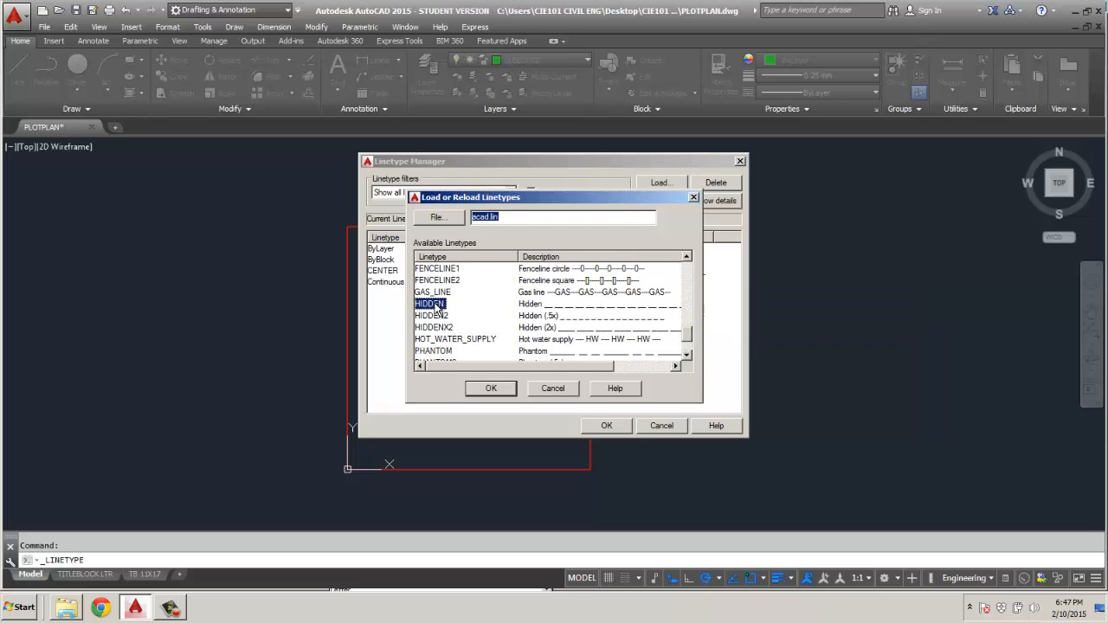
left_click(491, 388)
left_click(607, 425)
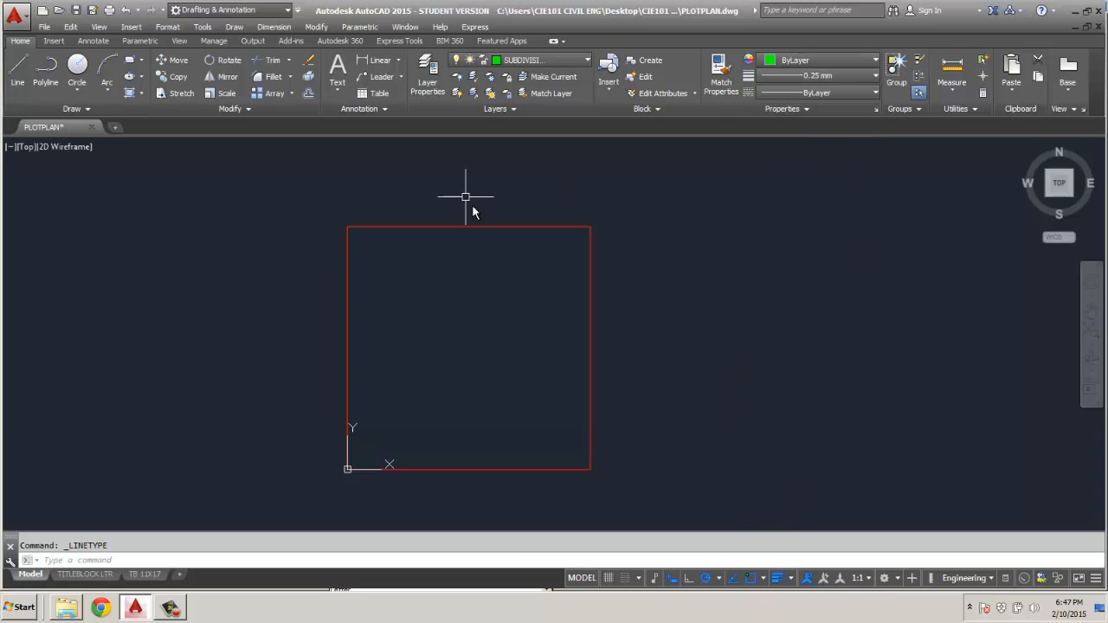
Draw a vertical CENTER-linetype line from the midpoint of the square's top edge through its center to the midpoint of the bottom edge.
left_click(18, 73)
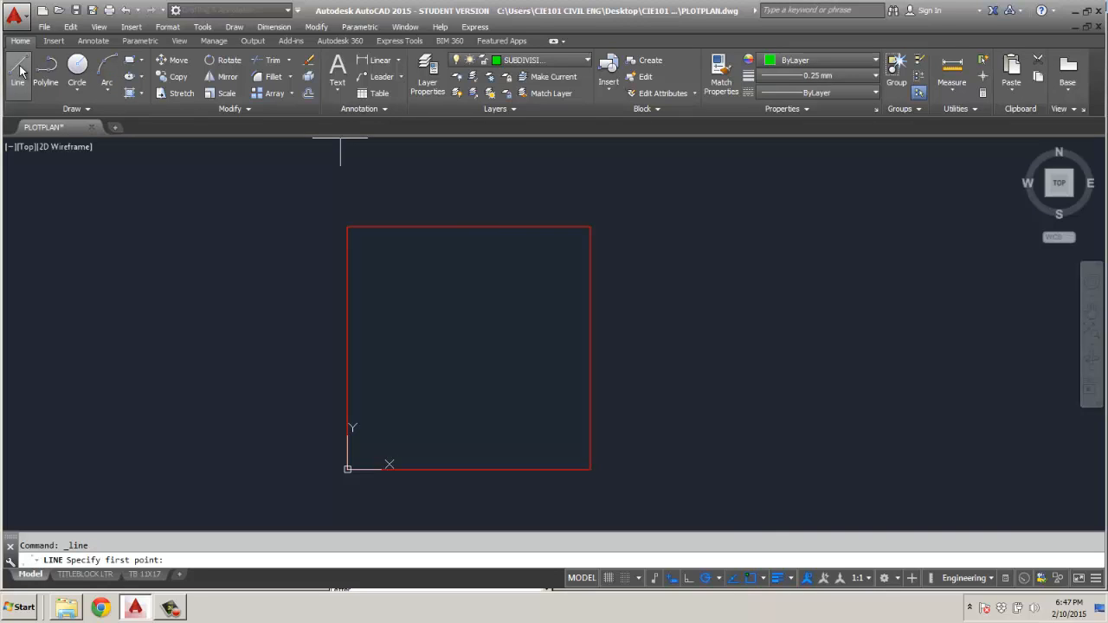
left_click(839, 93)
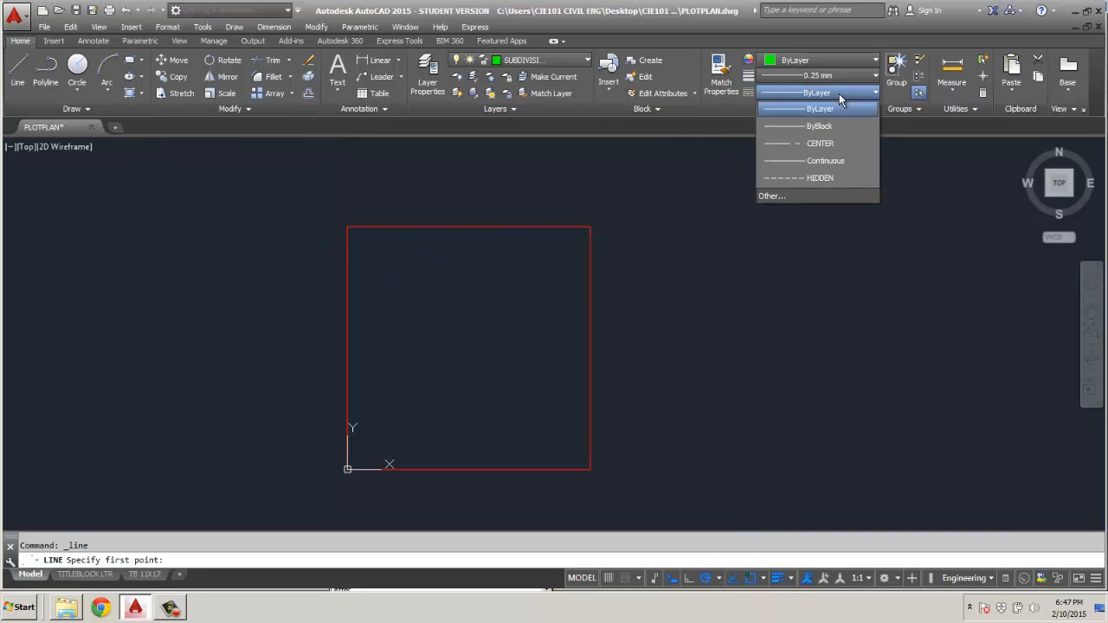
left_click(824, 143)
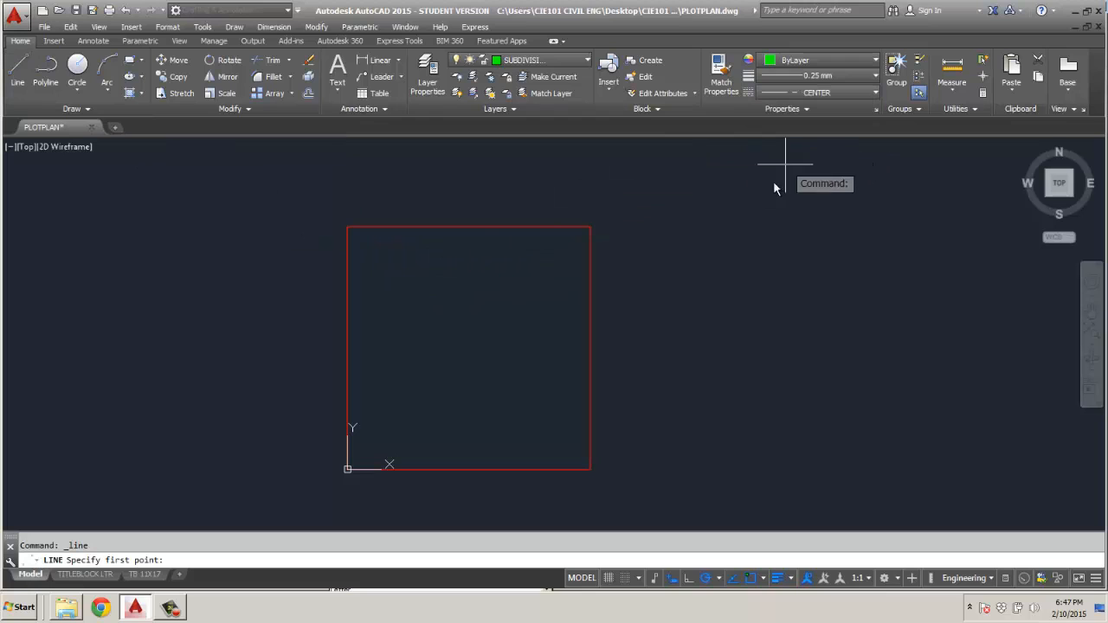
left_click(468, 228)
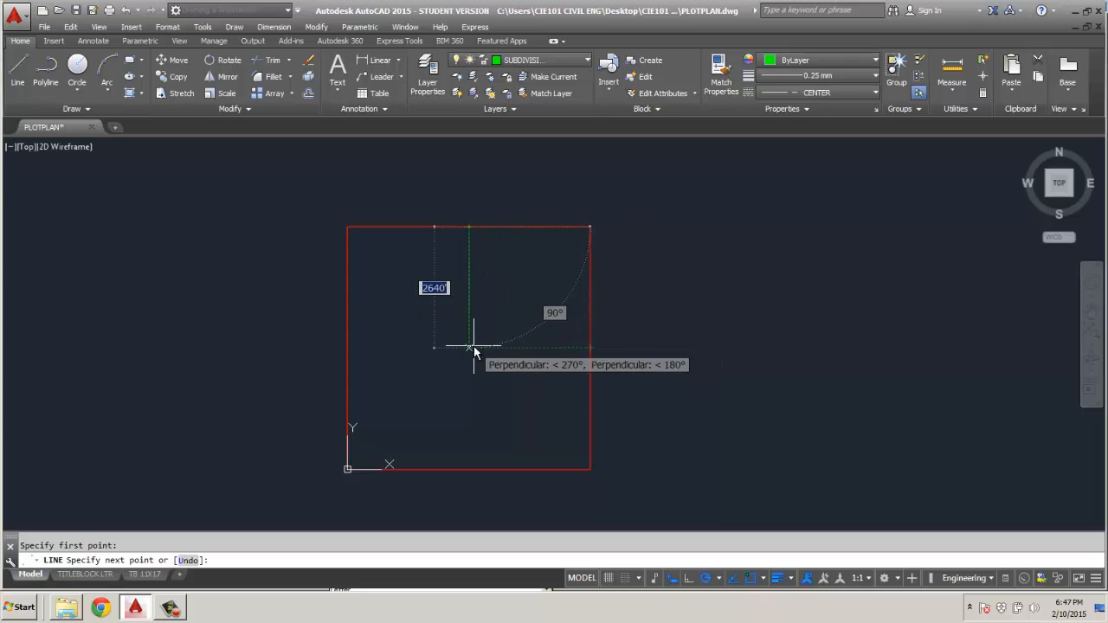
left_click(472, 349)
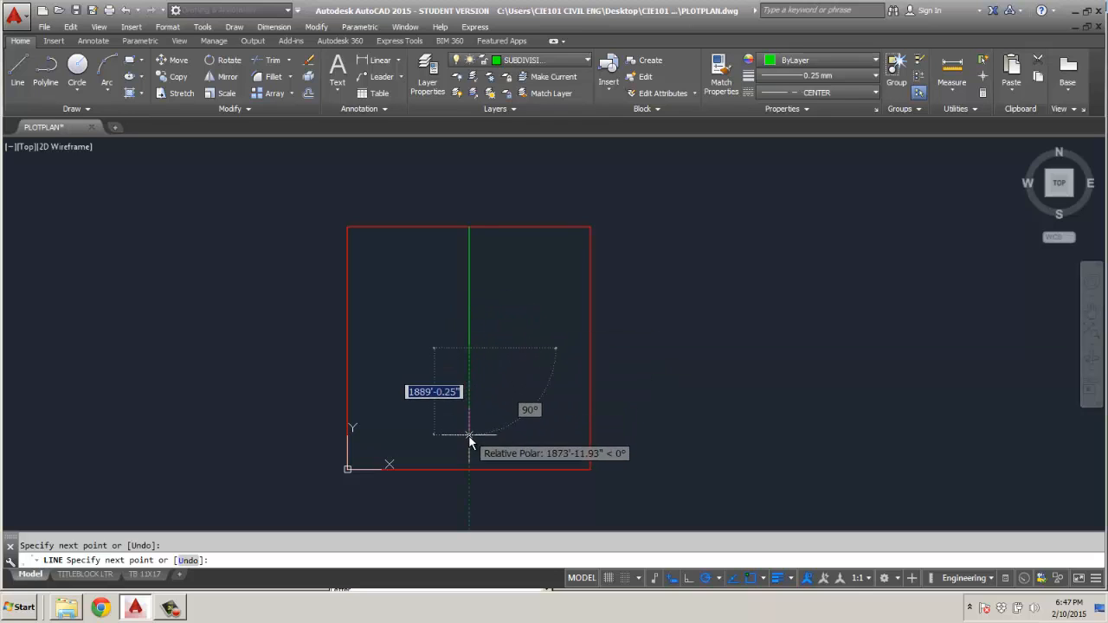
left_click(469, 470)
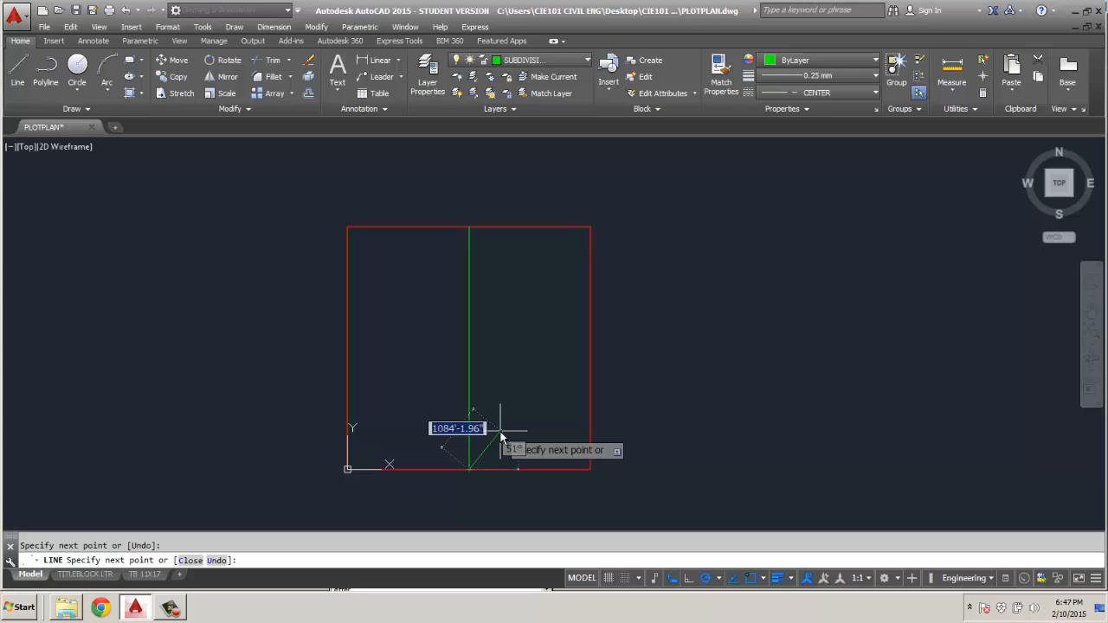
key("Escape")
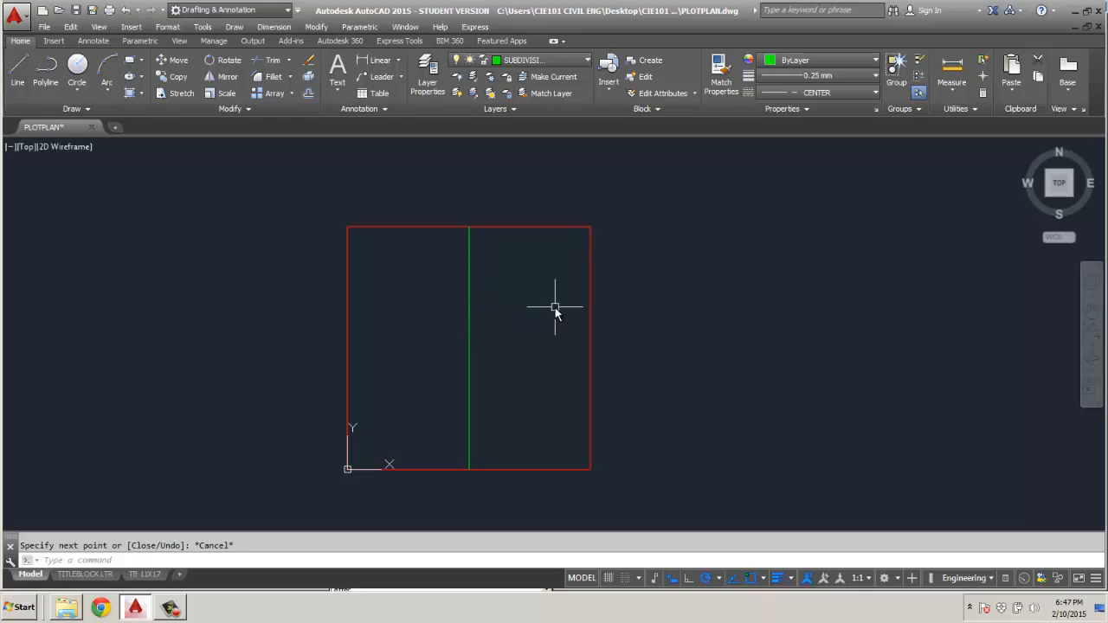
Set the global linetype scale (LTSCALE) to 5000 for the center line's dash pattern.
scroll(466, 251, "up", 5)
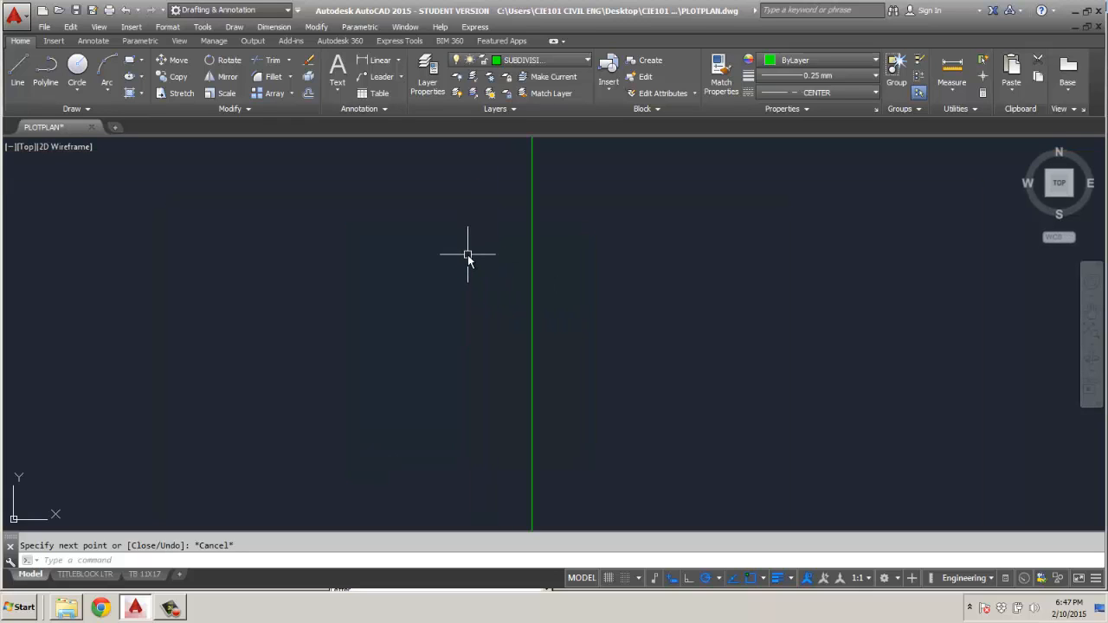
scroll(468, 254, "down", 7)
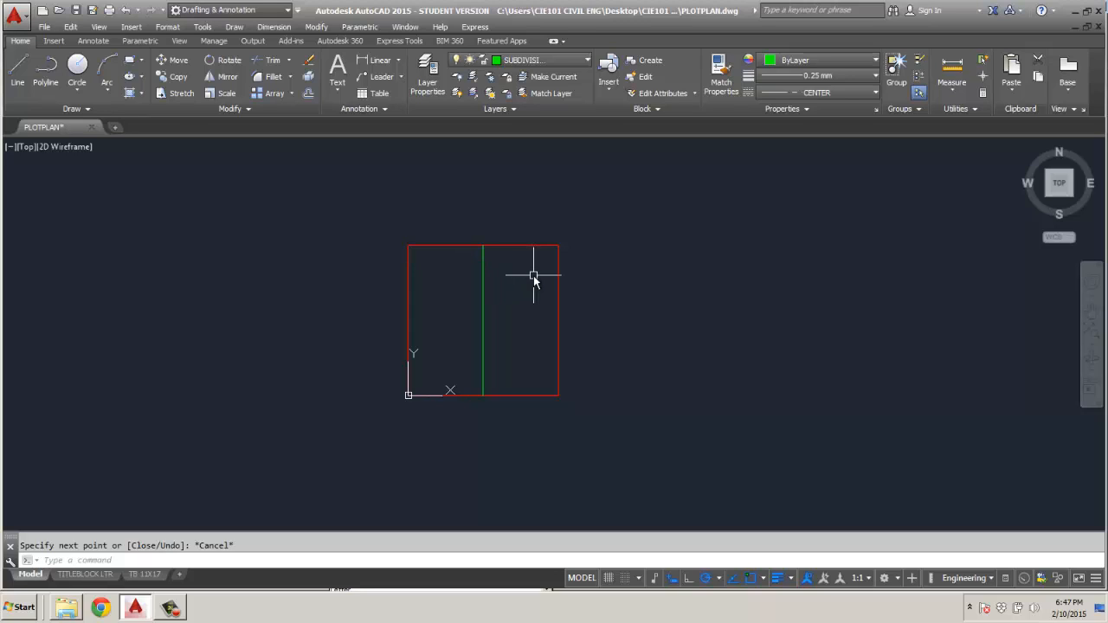
type("L")
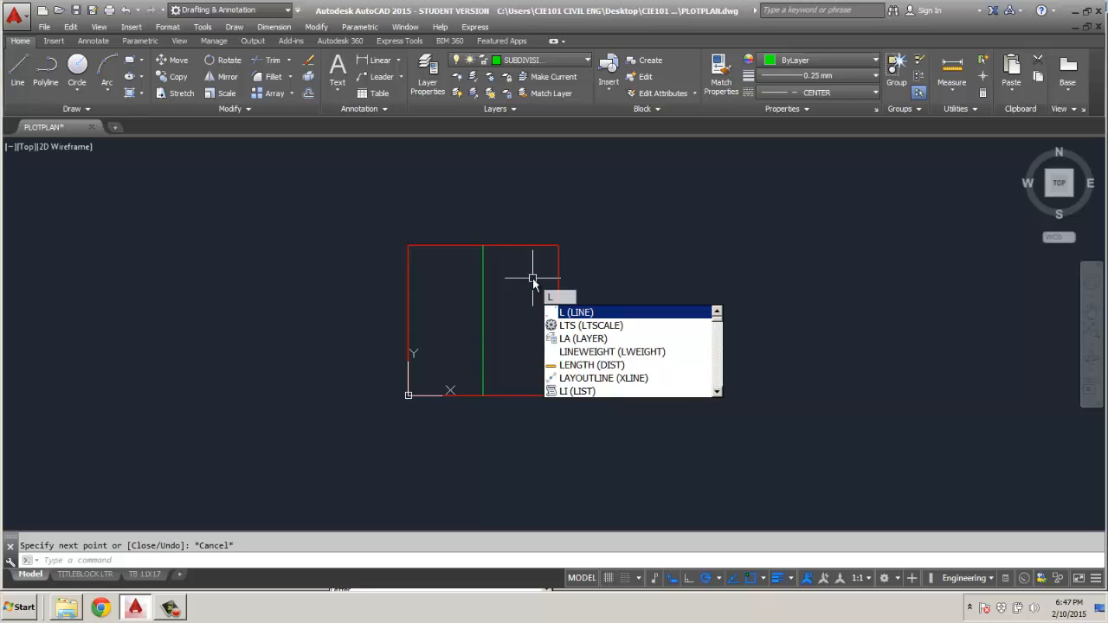
type("R")
type("TS")
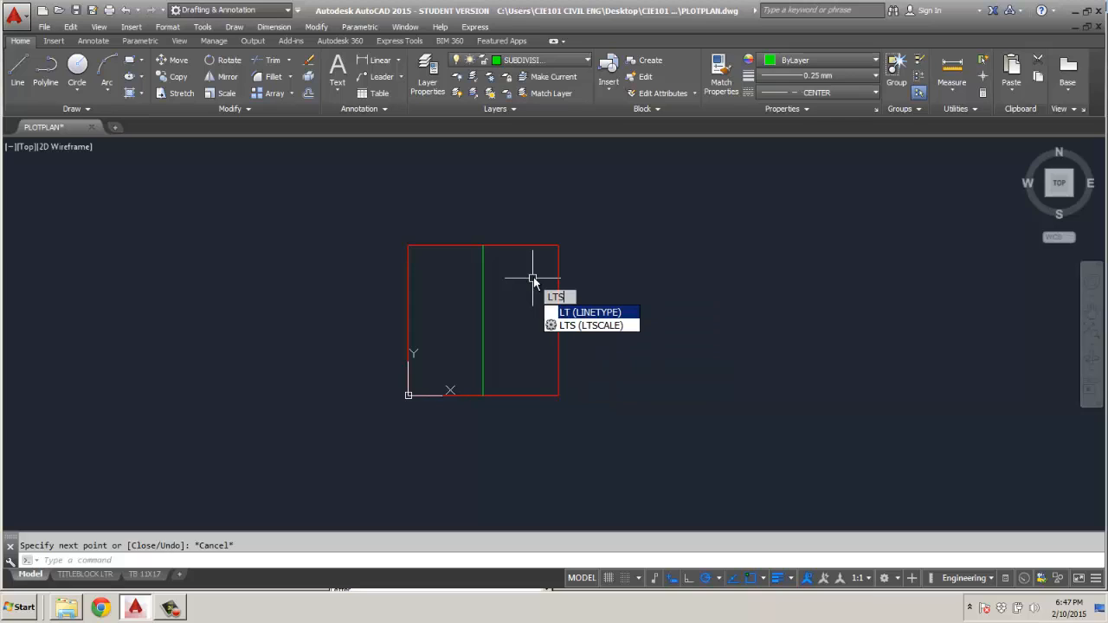
type("CALE")
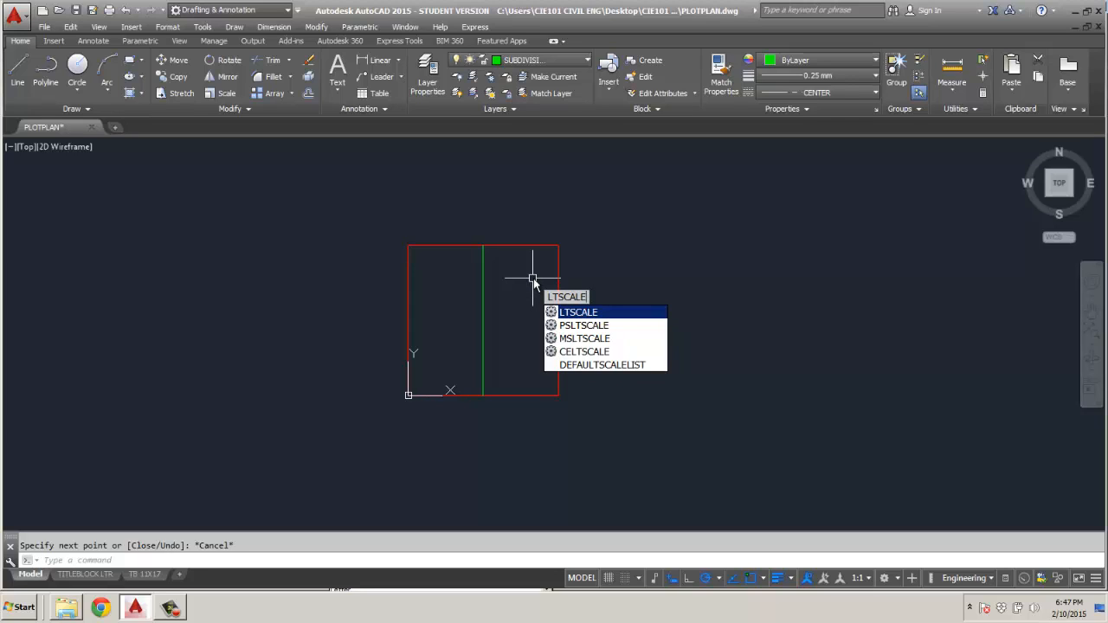
key("Return")
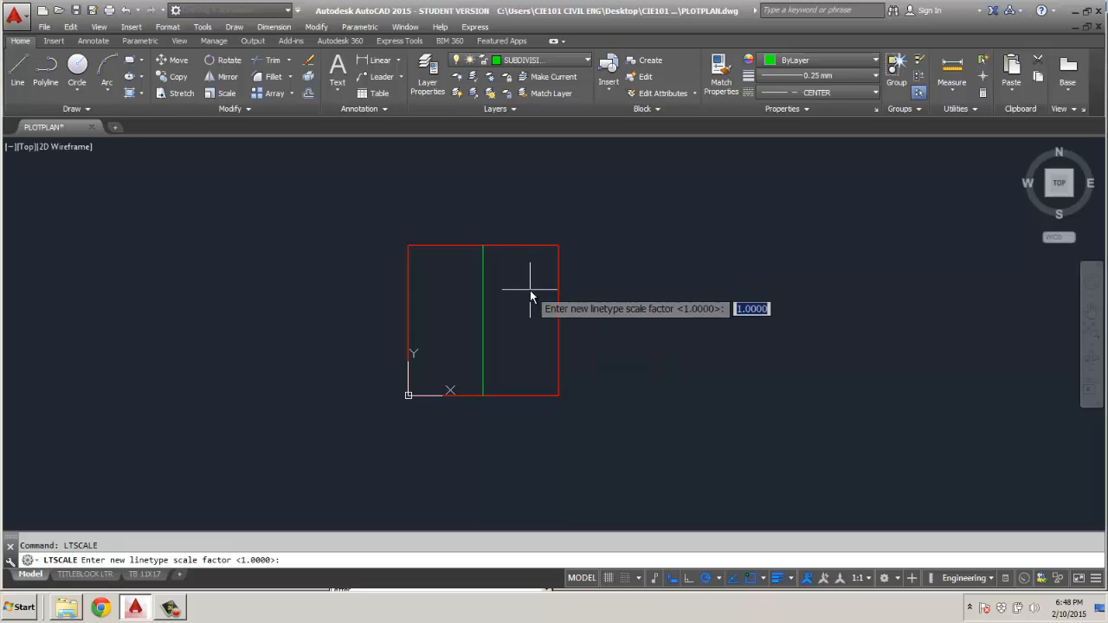
type("5000")
key("Return")
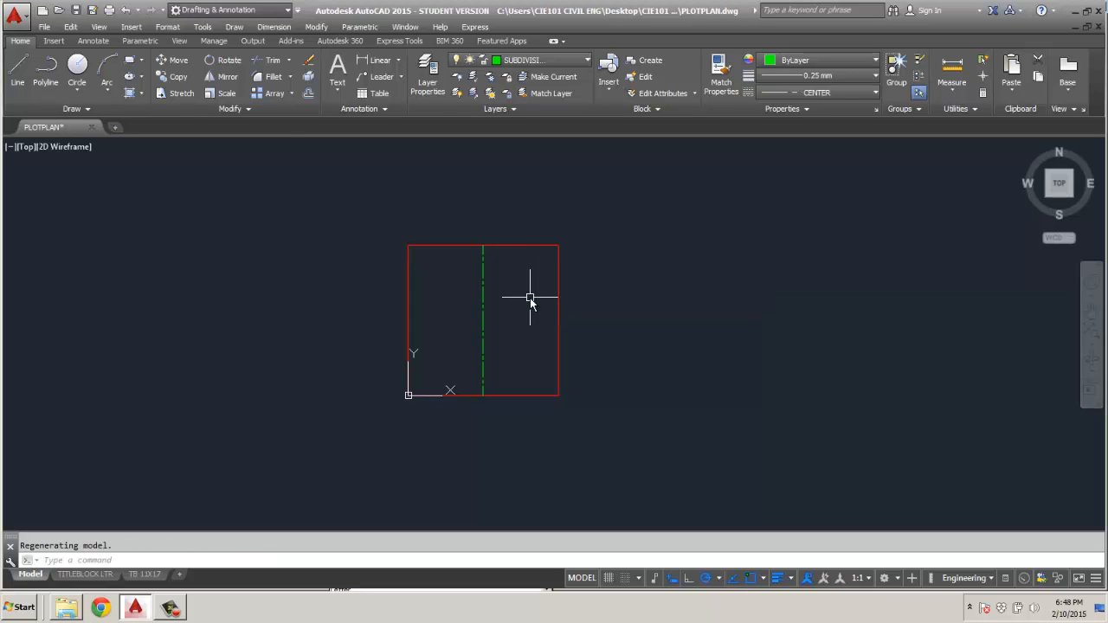
scroll(512, 308, "up", 4)
scroll(511, 308, "down", 2)
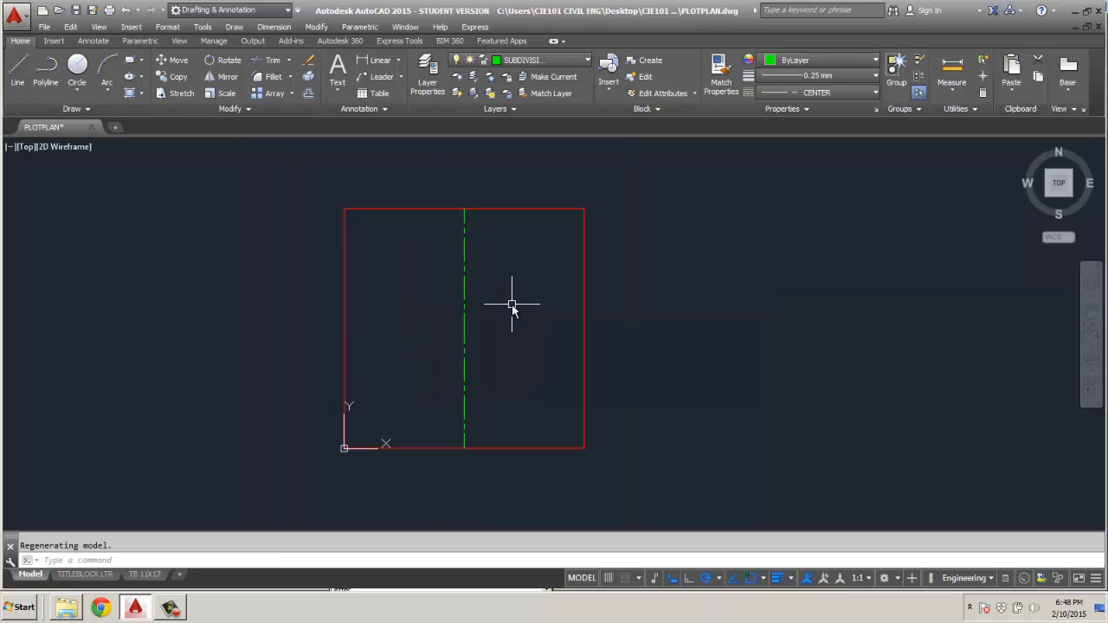
Draw a horizontal CENTER-linetype line from the midpoint of the square's left edge through its center to the midpoint of the right edge.
left_click(19, 71)
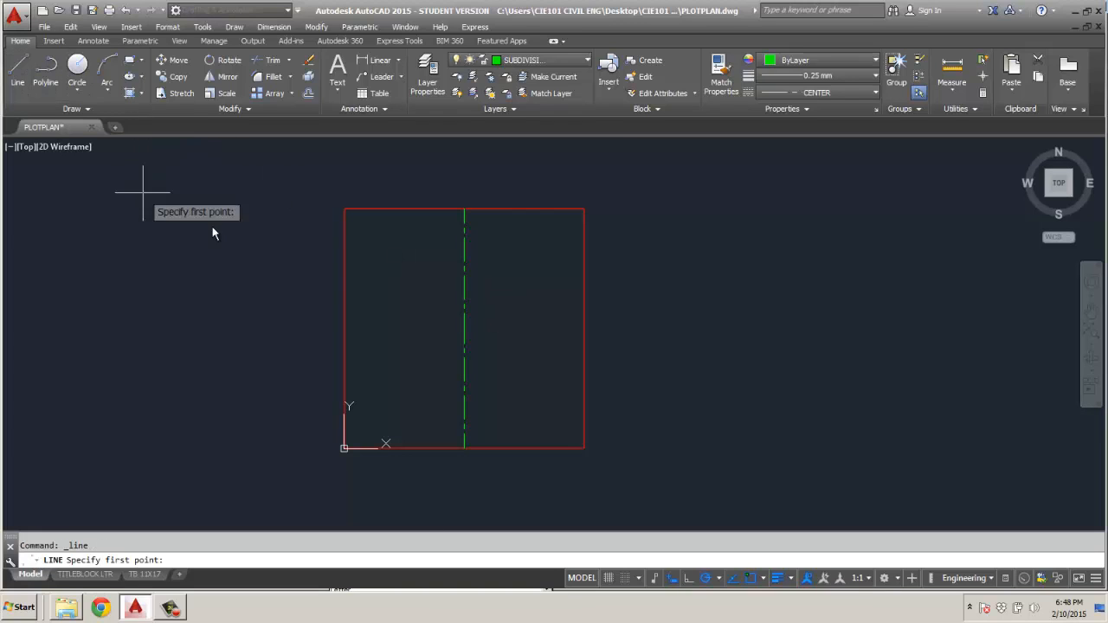
left_click(344, 328)
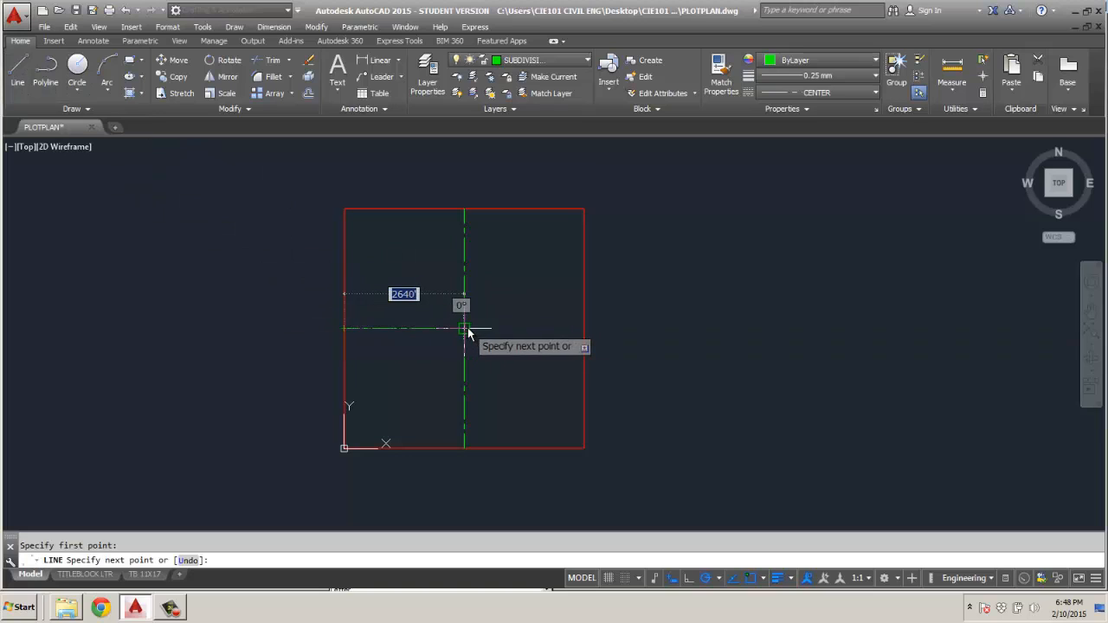
left_click(466, 329)
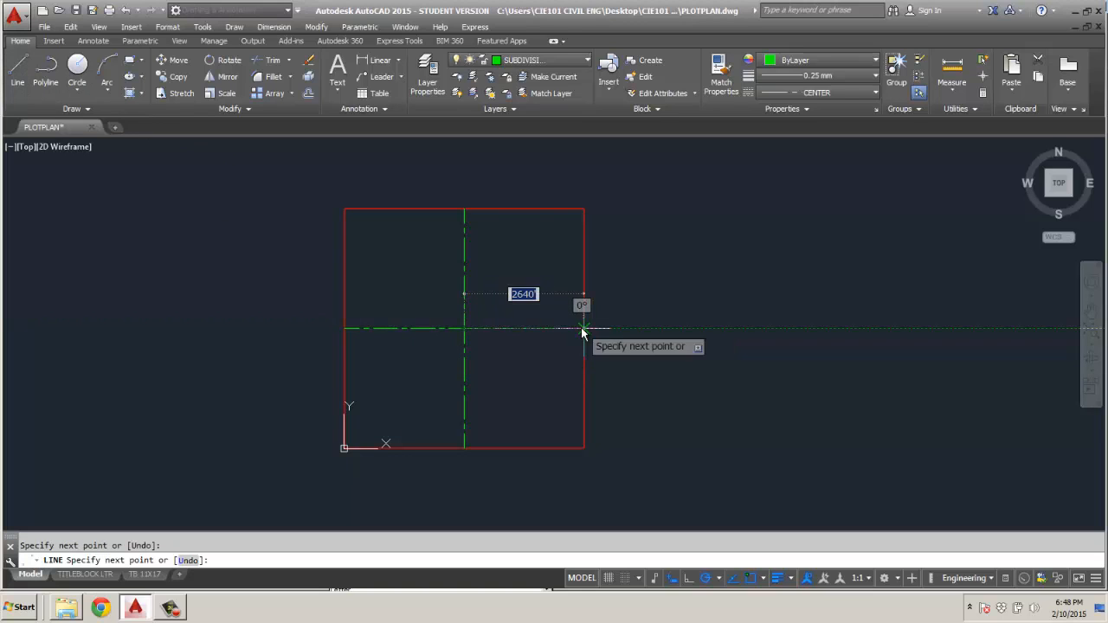
left_click(583, 328)
key("Escape")
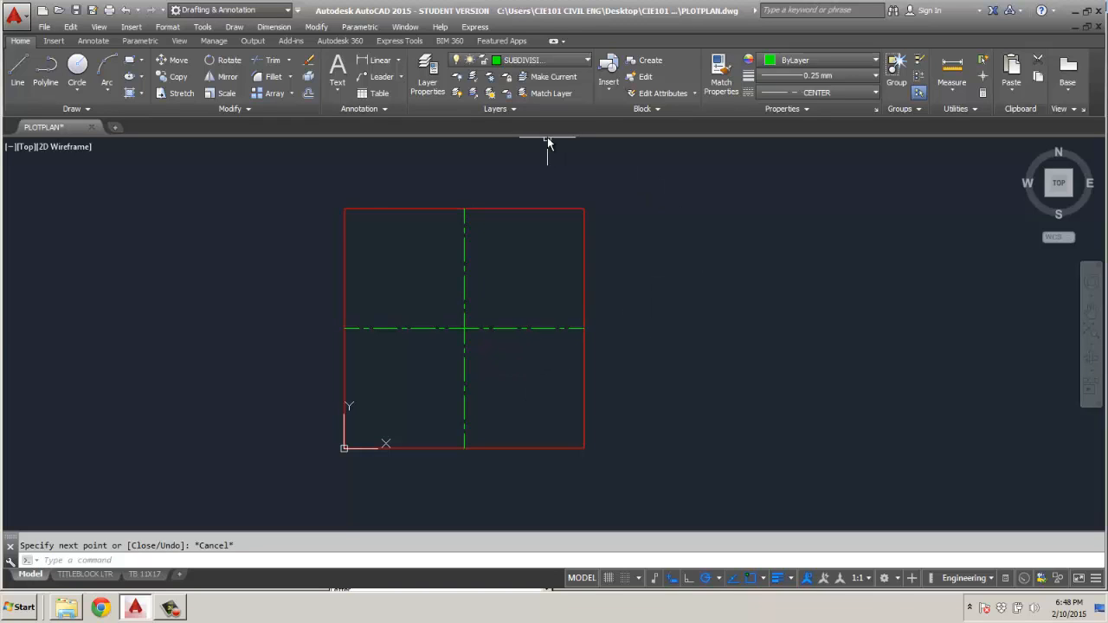
Set the current linetype to HIDDEN and draw a horizontal line across the middle of the upper-right quadrant to the square's right edge.
left_click(855, 92)
left_click(822, 177)
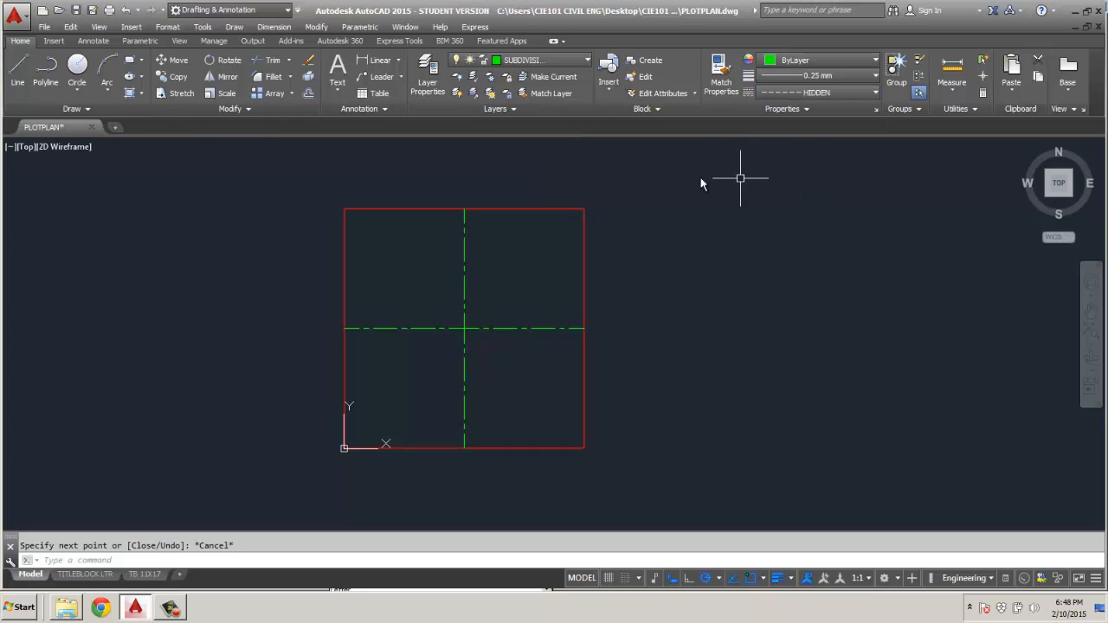
left_click(20, 68)
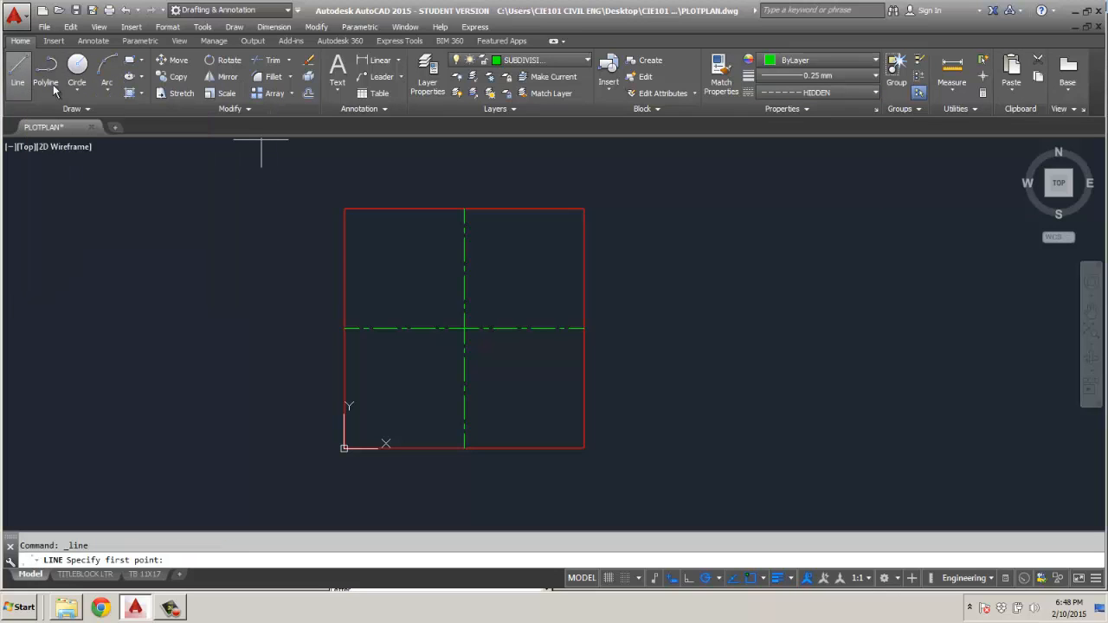
left_click(465, 270)
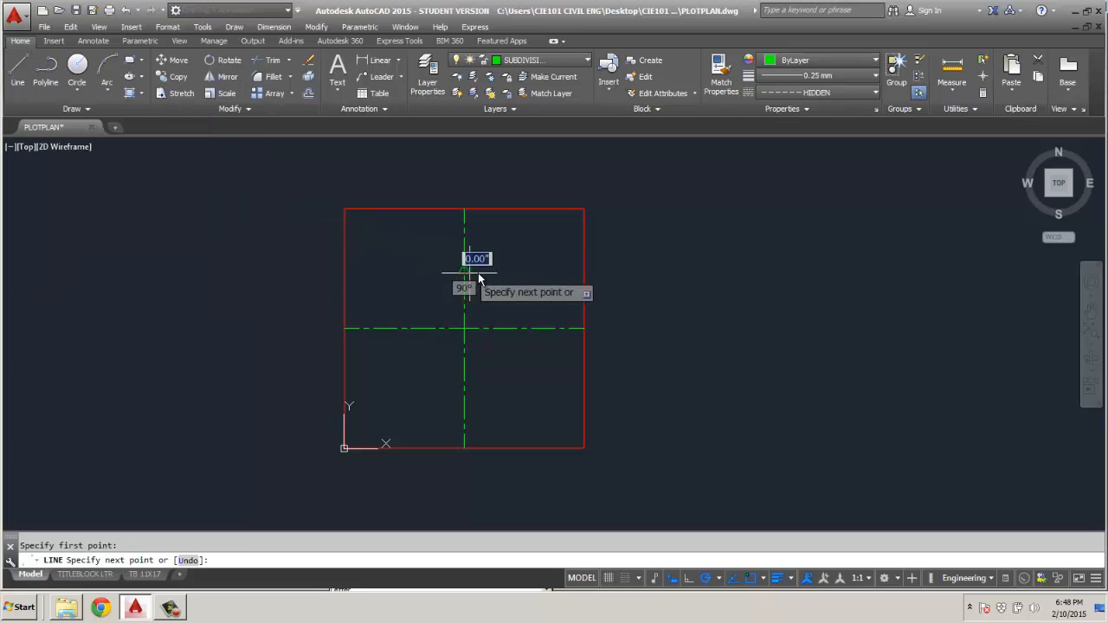
left_click(583, 268)
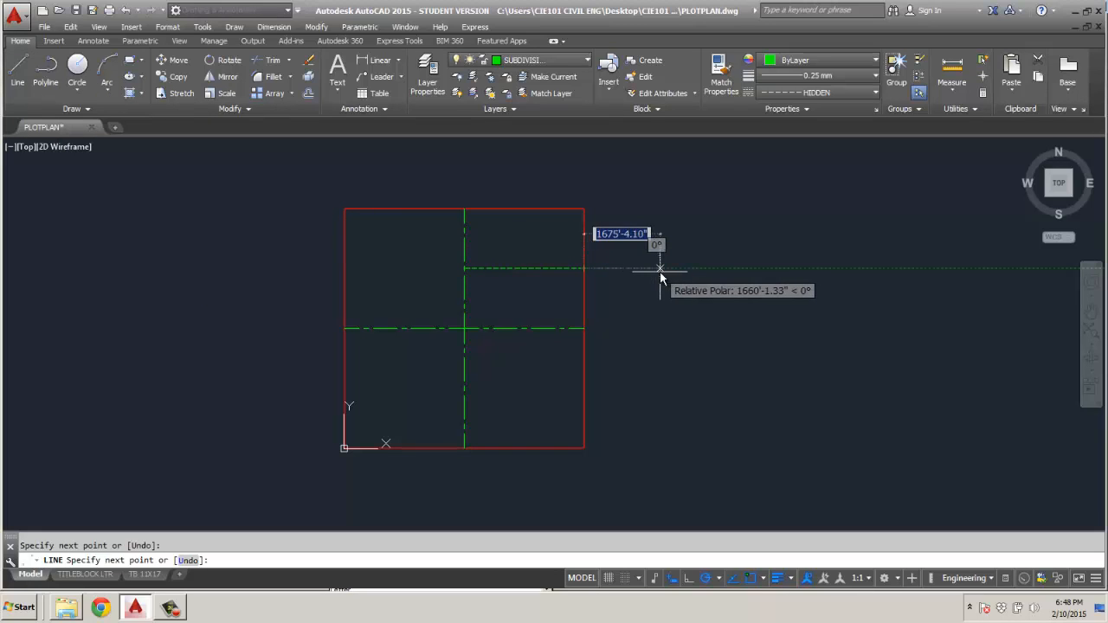
key("Escape")
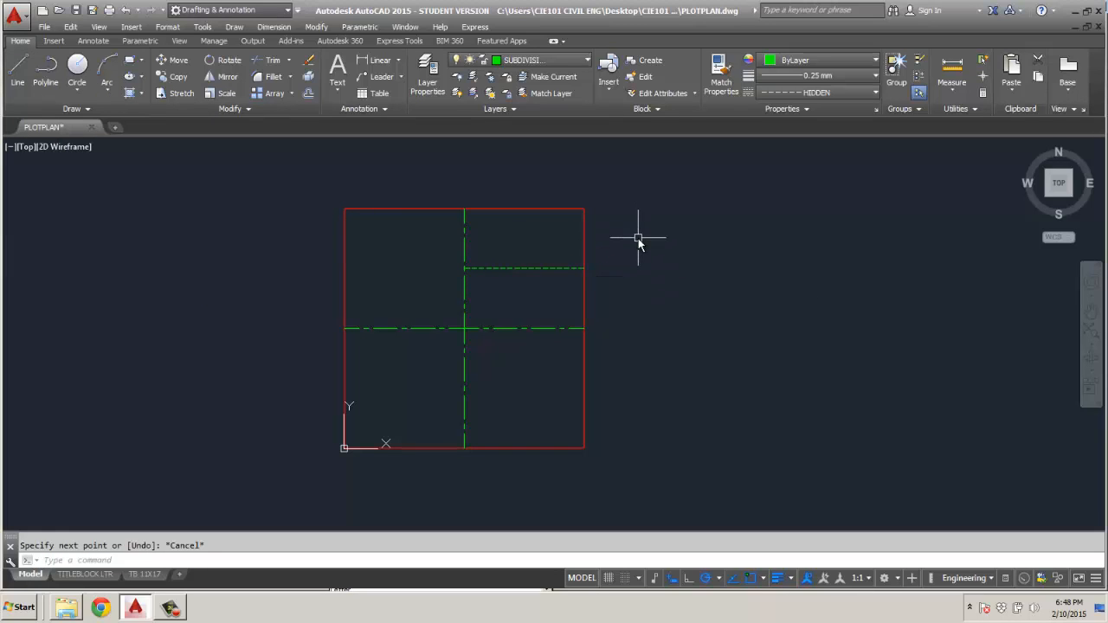
Draw a vertical HIDDEN line through the middle of the lower-left quadrant, from the horizontal center line to the square's bottom edge.
key("Return")
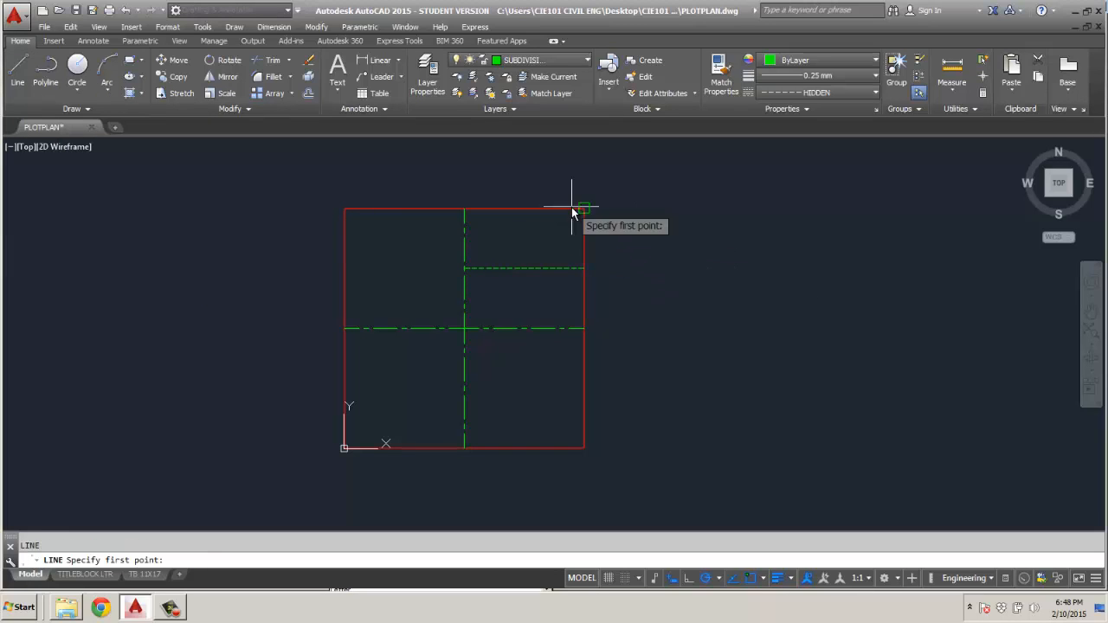
left_click(406, 327)
left_click(404, 447)
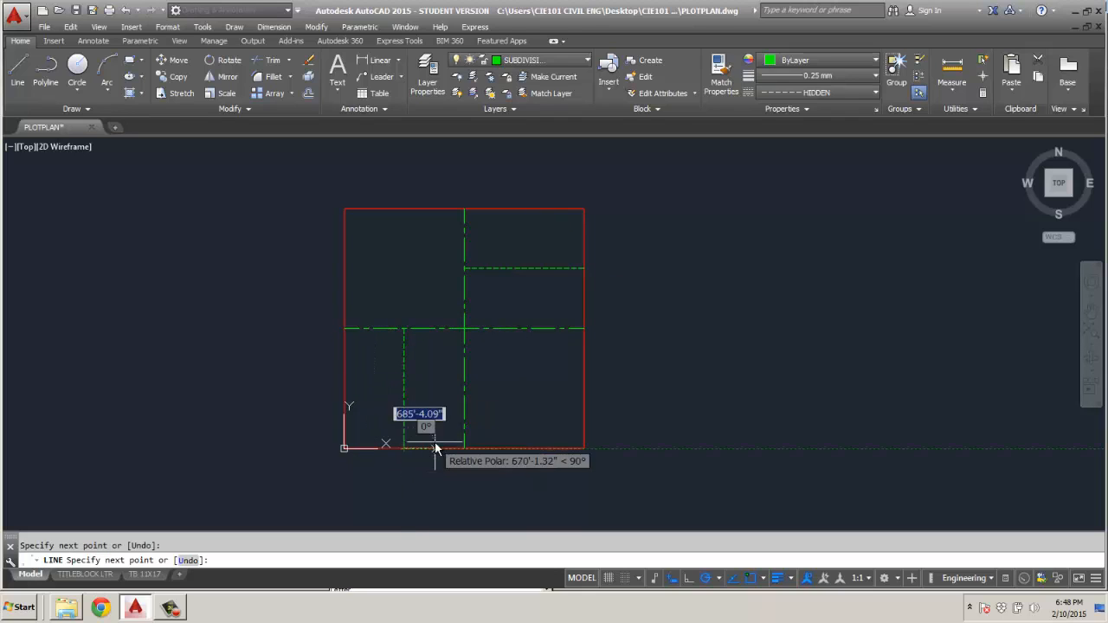
key("Return")
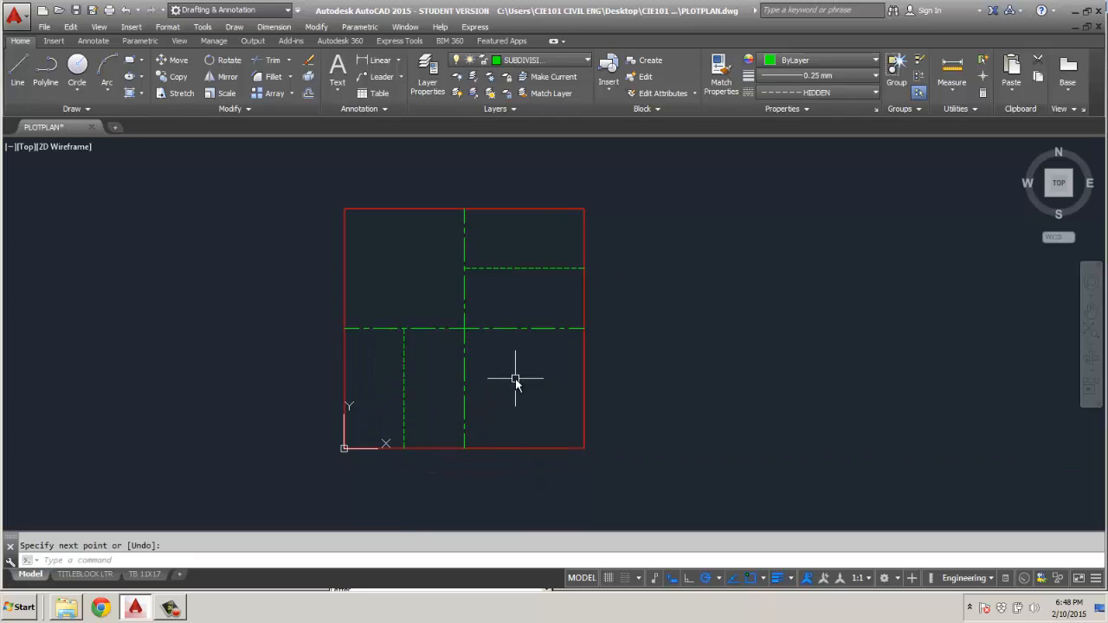
Divide the lower-right quadrant into four parts with one vertical and one horizontal HIDDEN line through its middle.
key("Return")
left_click(526, 328)
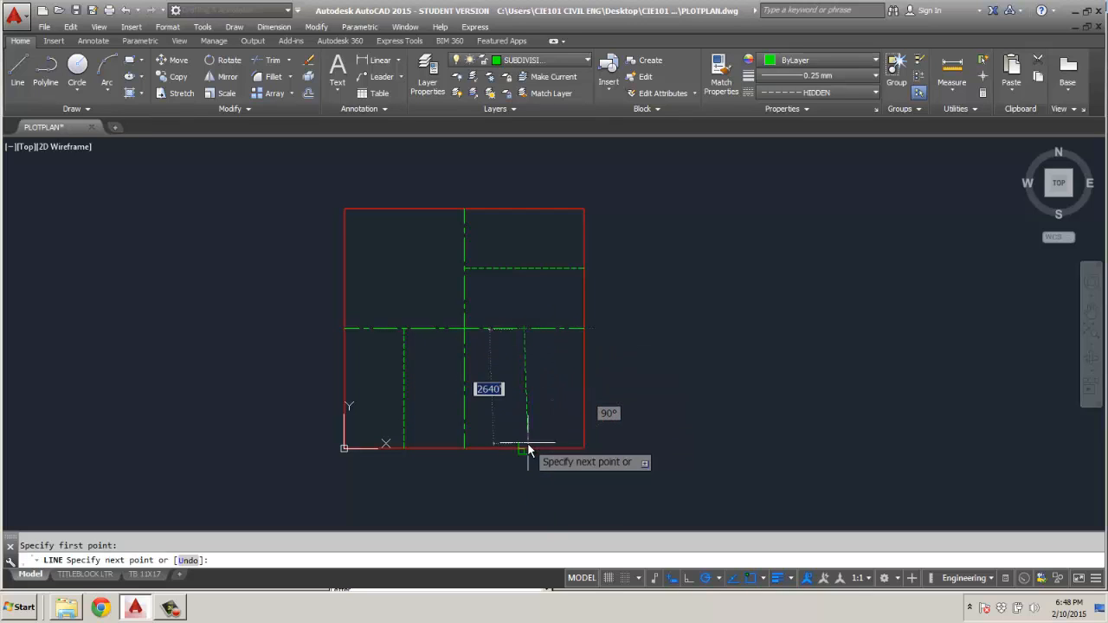
left_click(528, 450)
key("Return")
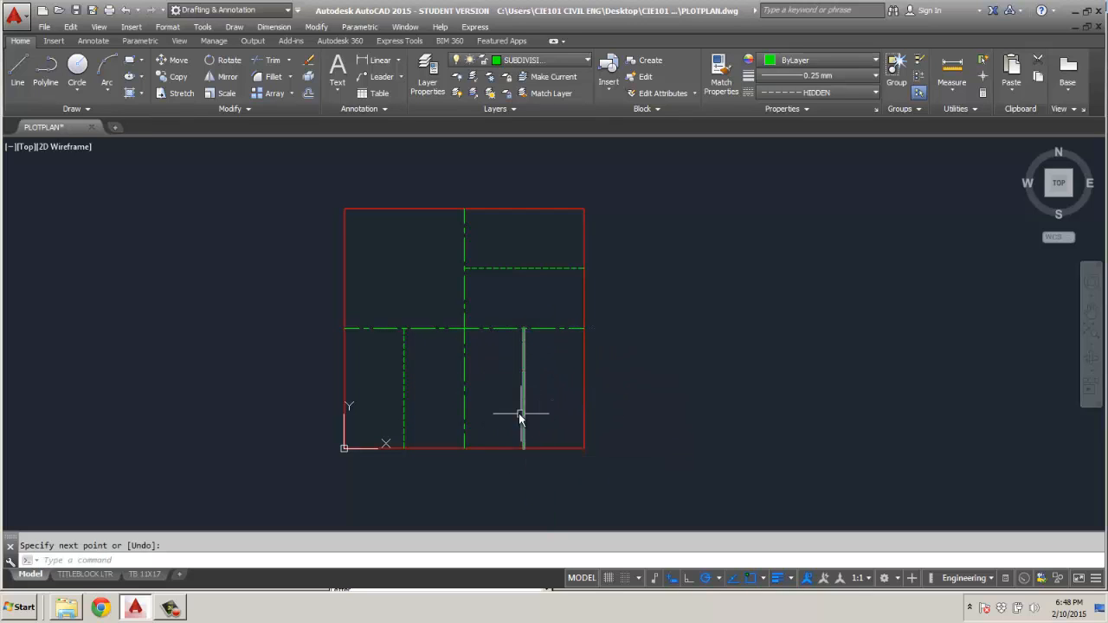
key("Return")
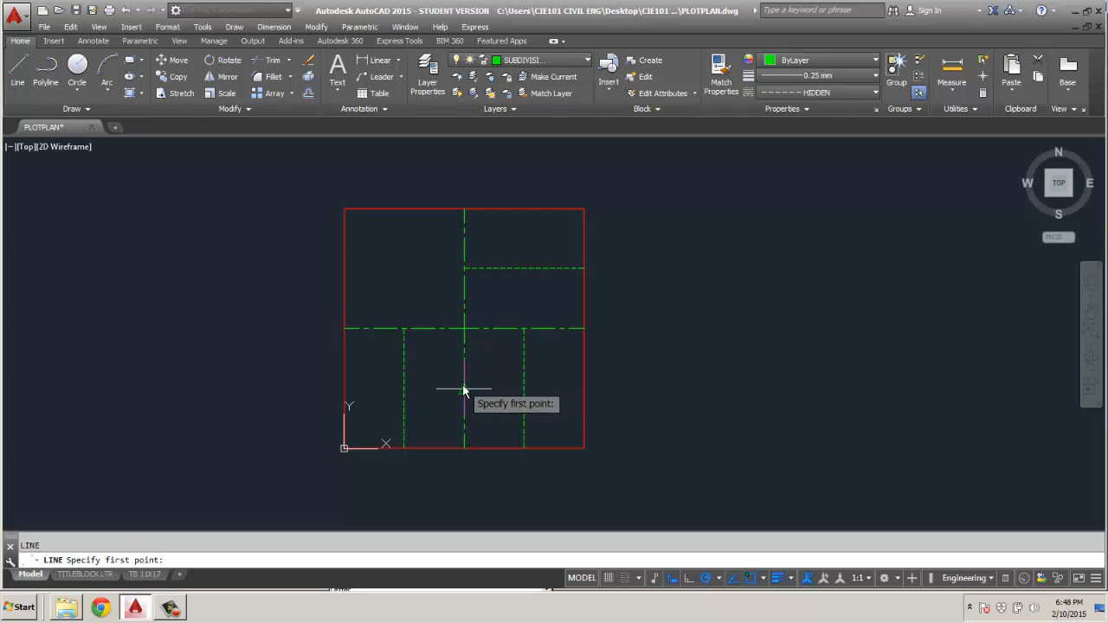
left_click(466, 389)
left_click(585, 388)
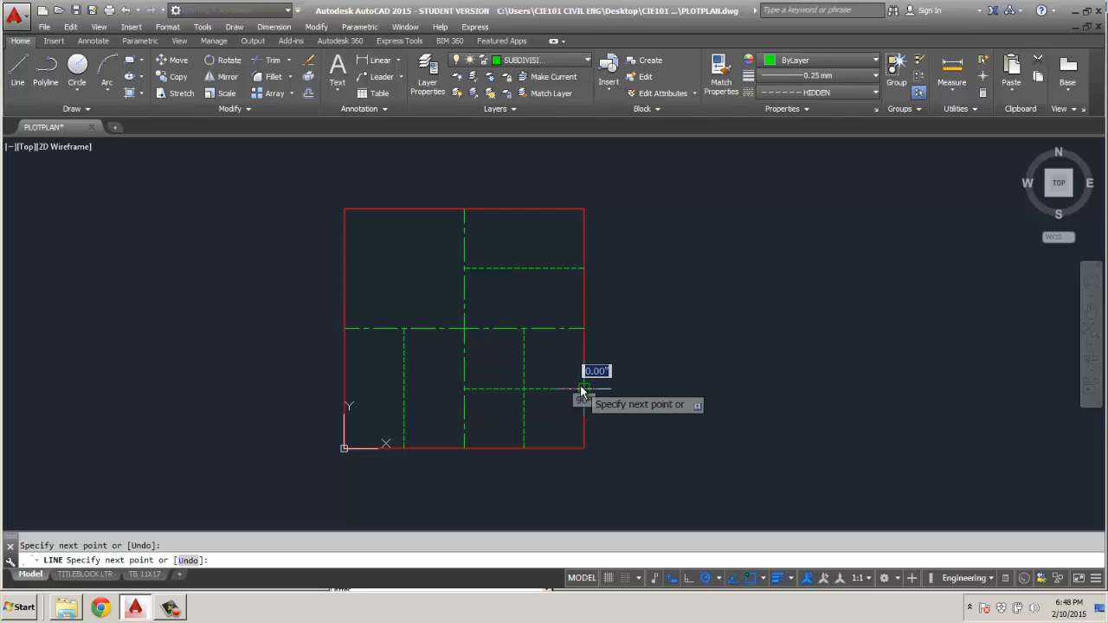
key("Escape")
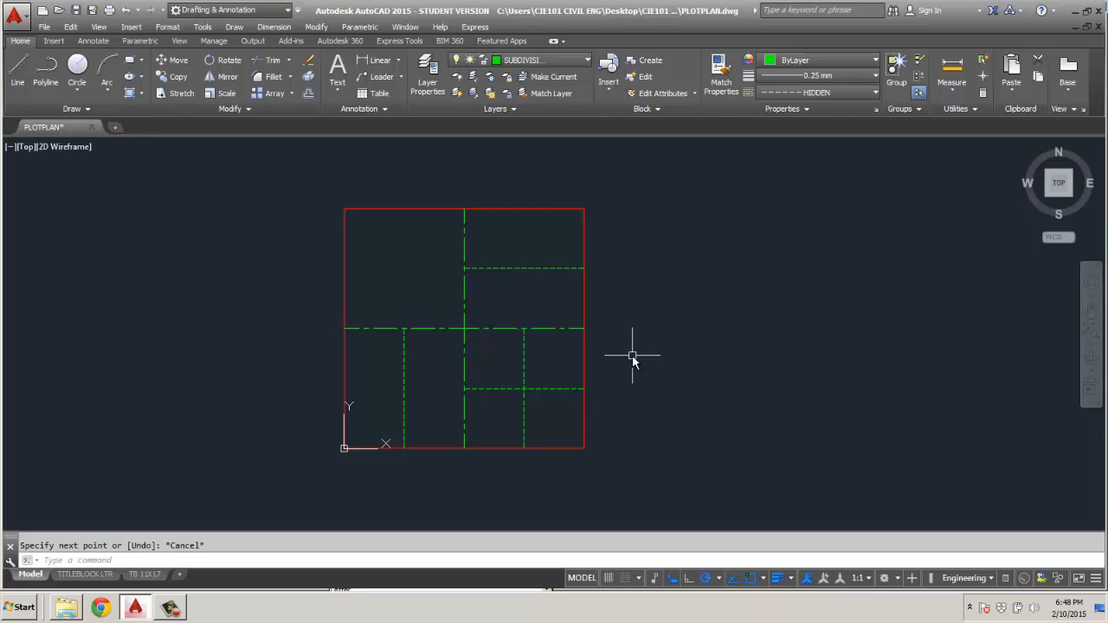
Set the current object color to Cyan and the current linetype to ByLayer.
left_click(857, 60)
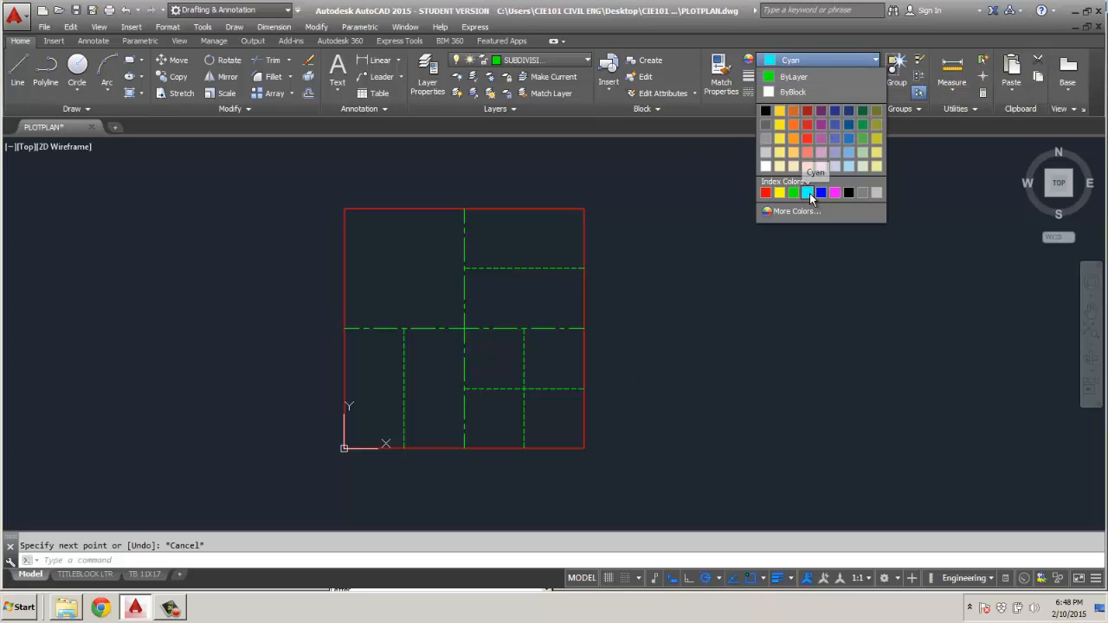
left_click(807, 192)
left_click(860, 93)
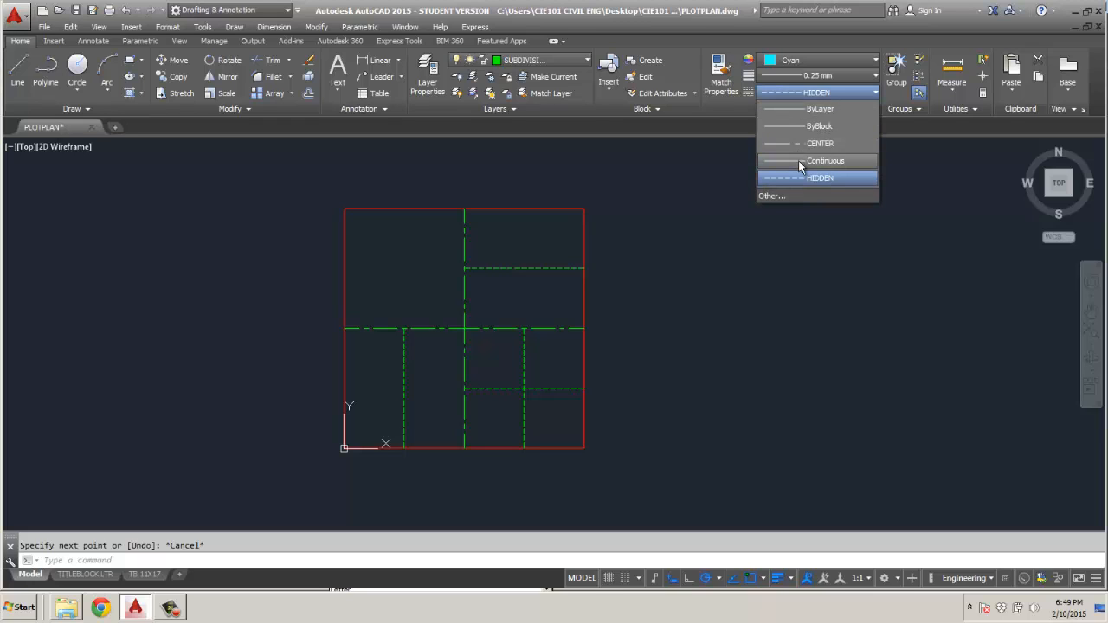
left_click(797, 109)
Shorten the lower-right quadrant's horizontal and vertical hidden lines by stretching their outer endpoints back to the point where they cross.
scroll(514, 362, "up", 4)
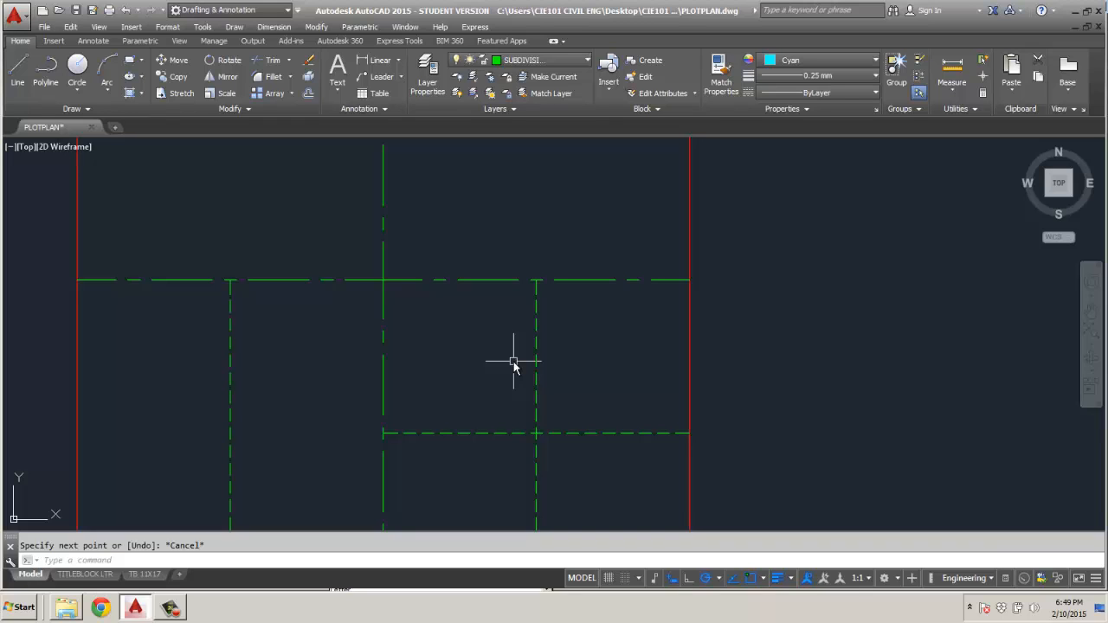
scroll(490, 342, "down", 2)
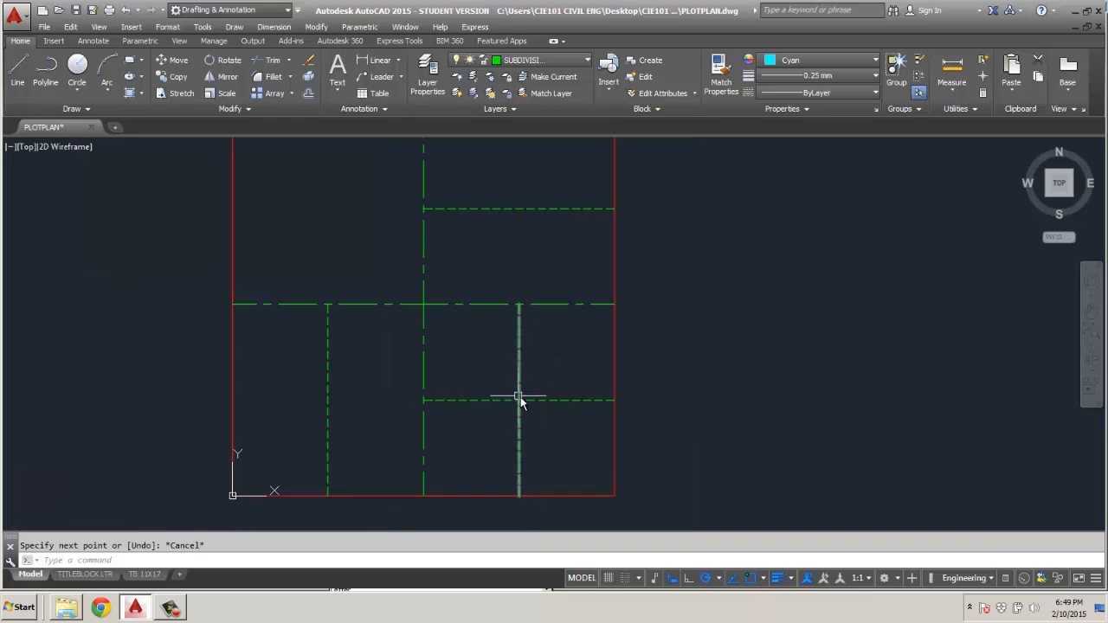
mouse_move(535, 403)
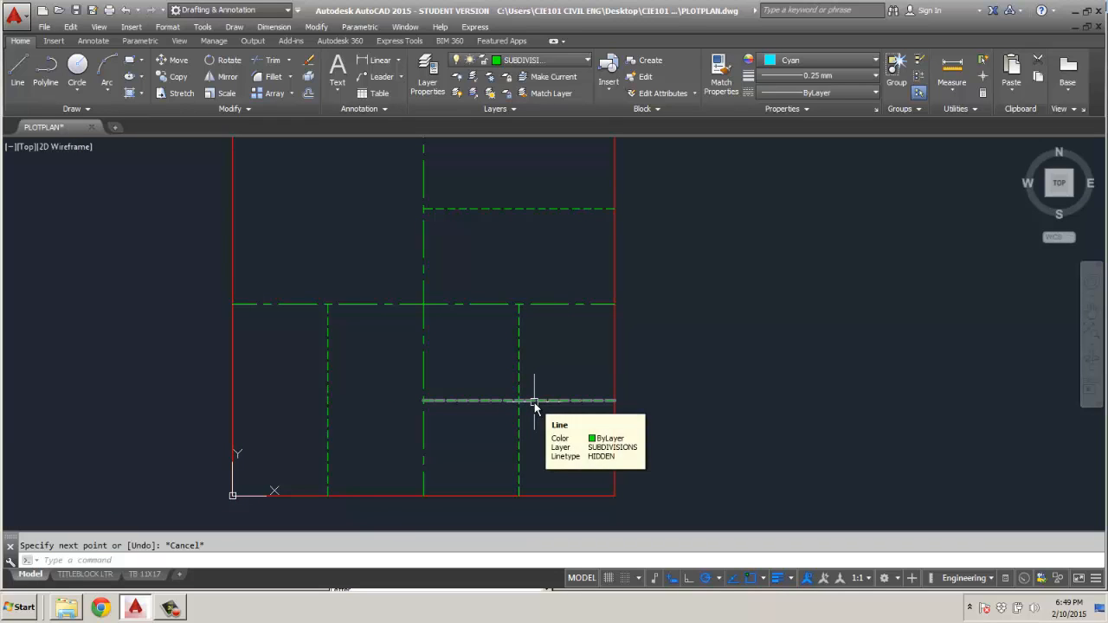
left_click(546, 401)
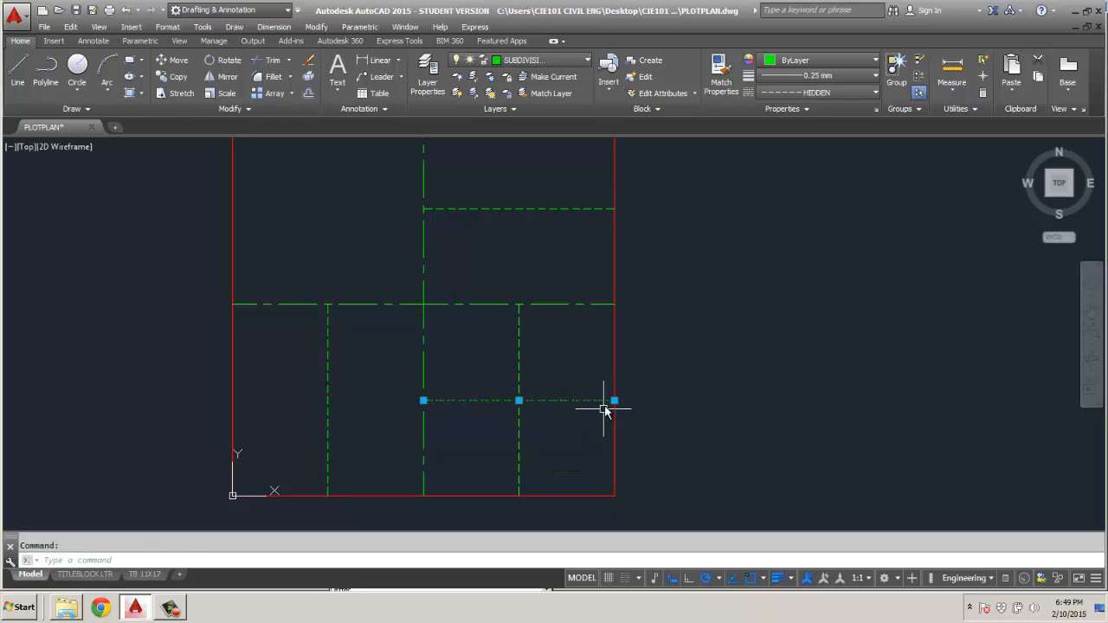
left_click(615, 400)
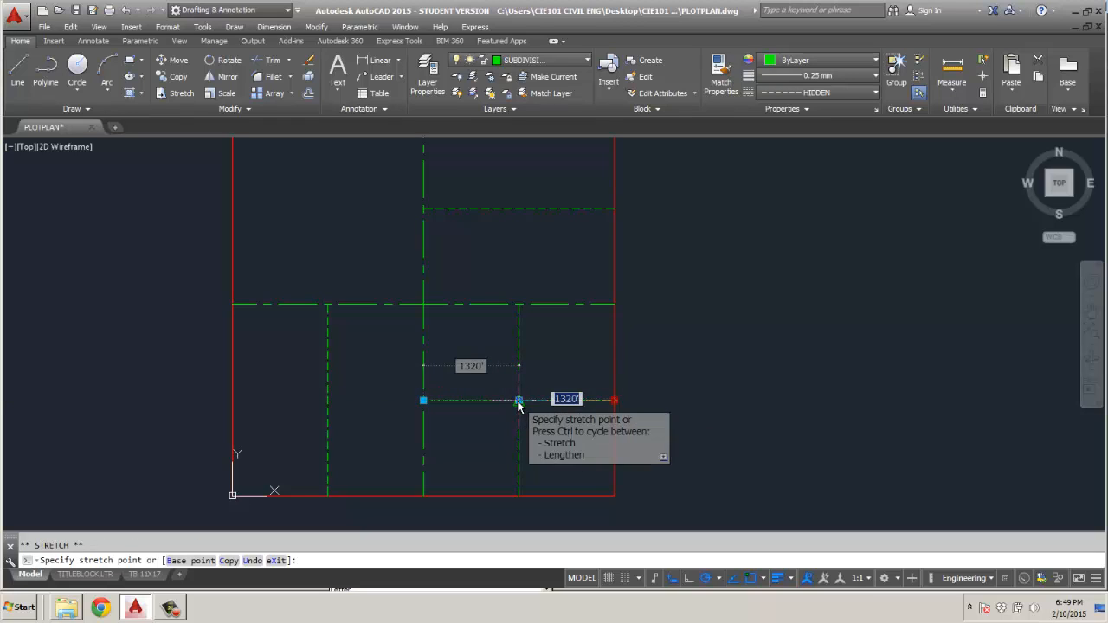
left_click(519, 400)
key("Escape")
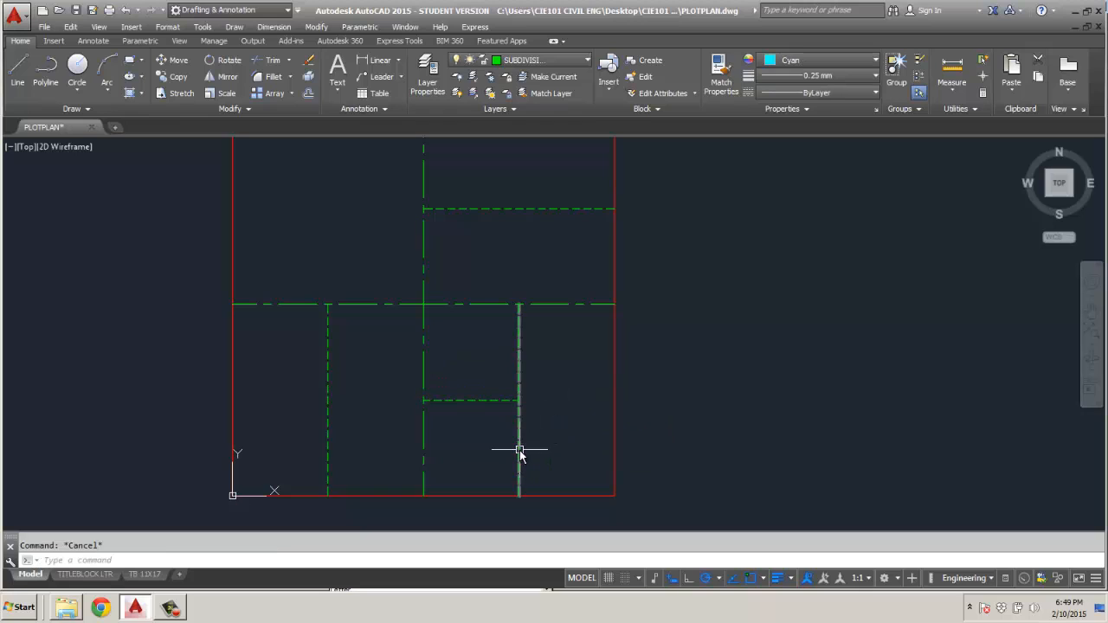
left_click(519, 468)
left_click(518, 496)
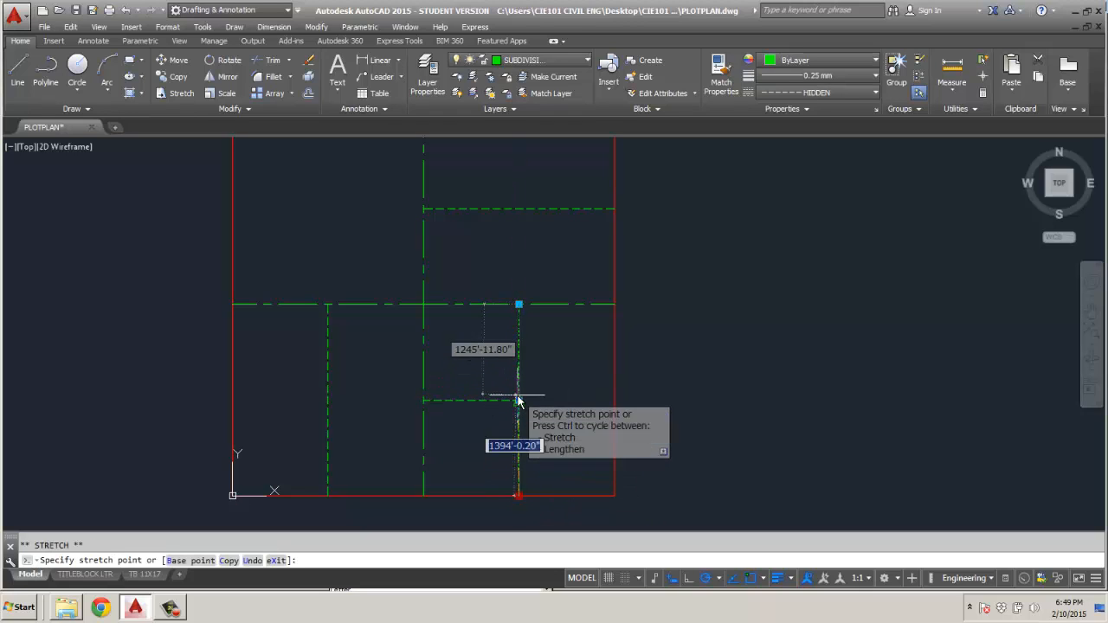
left_click(519, 400)
key("Escape")
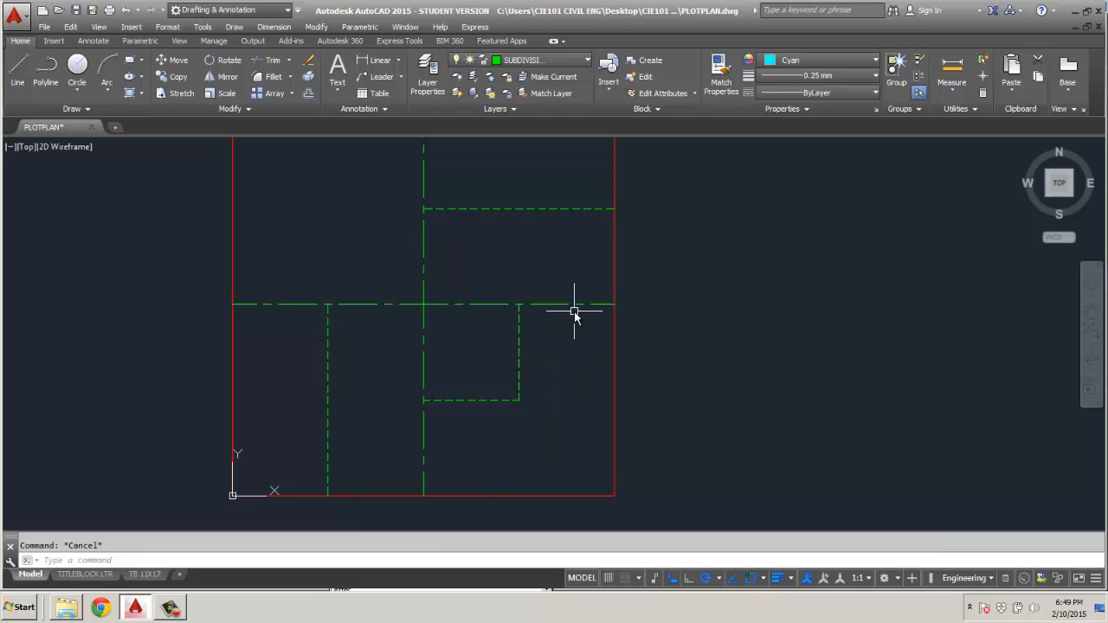
Set the current object color to Green and the current linetype to HIDDEN.
left_click(813, 60)
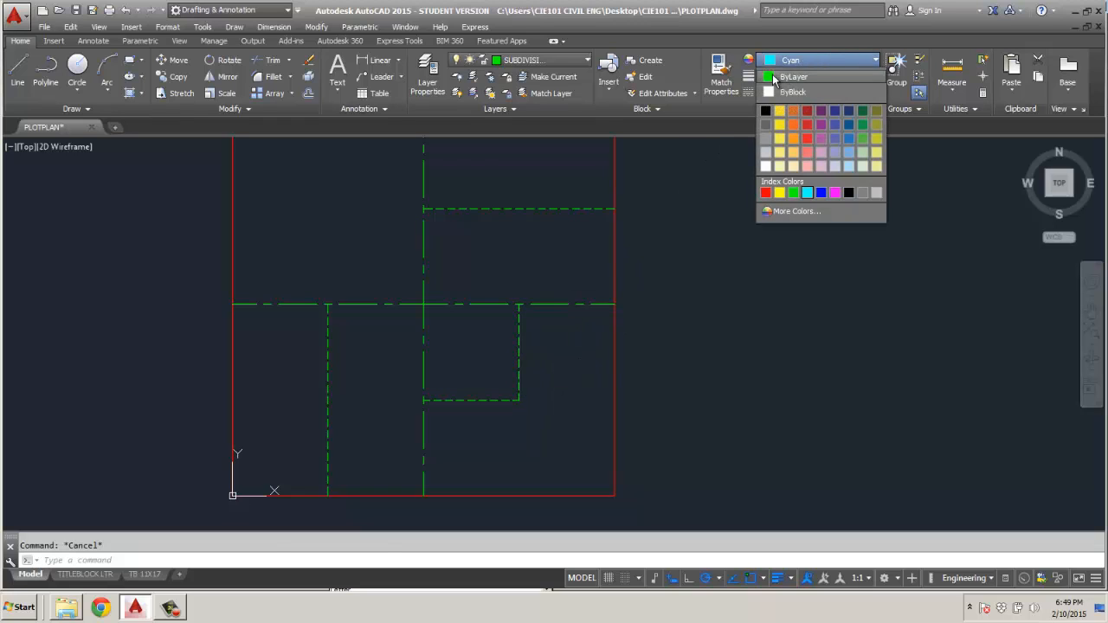
left_click(793, 193)
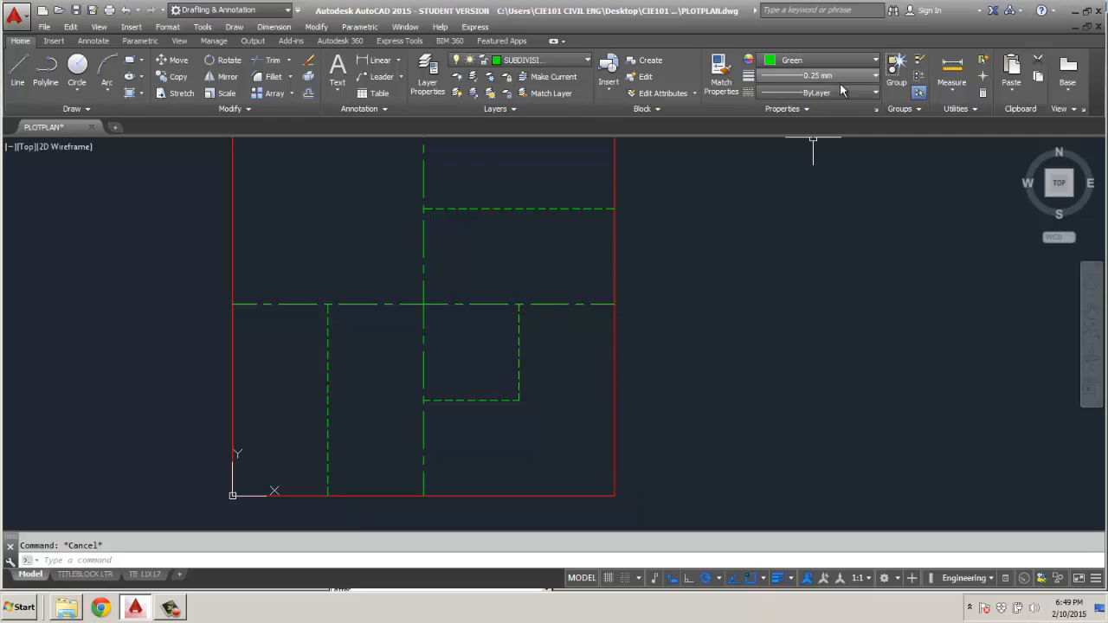
left_click(843, 93)
left_click(799, 179)
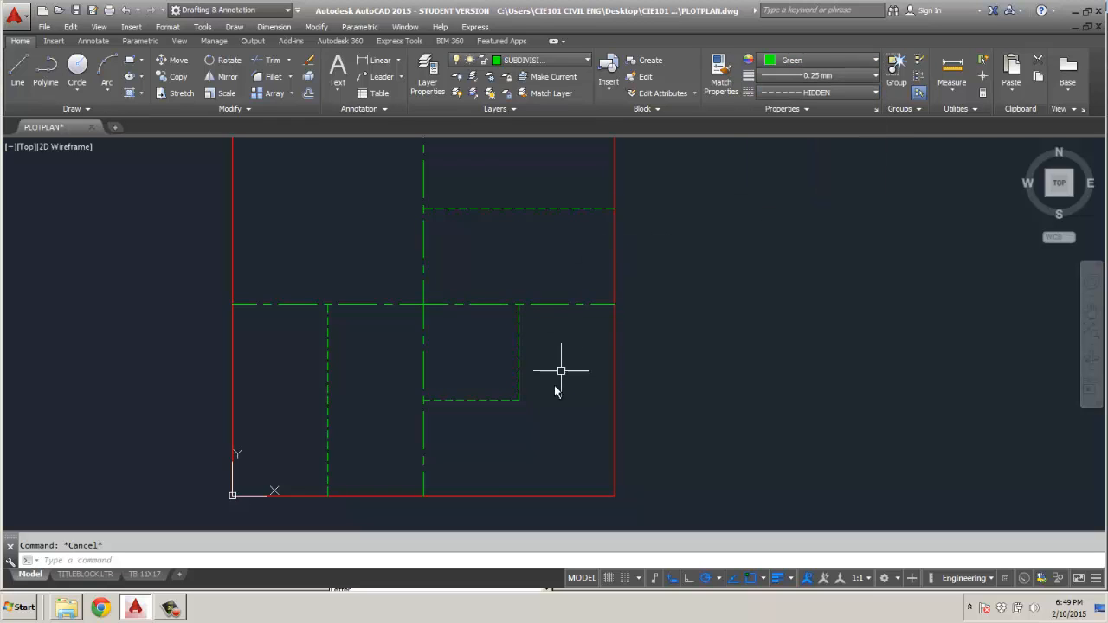
Draw hidden lines from the corner at the lower-right quadrant's middle, one horizontally to the square's right edge and one vertically to its bottom edge.
left_click(18, 74)
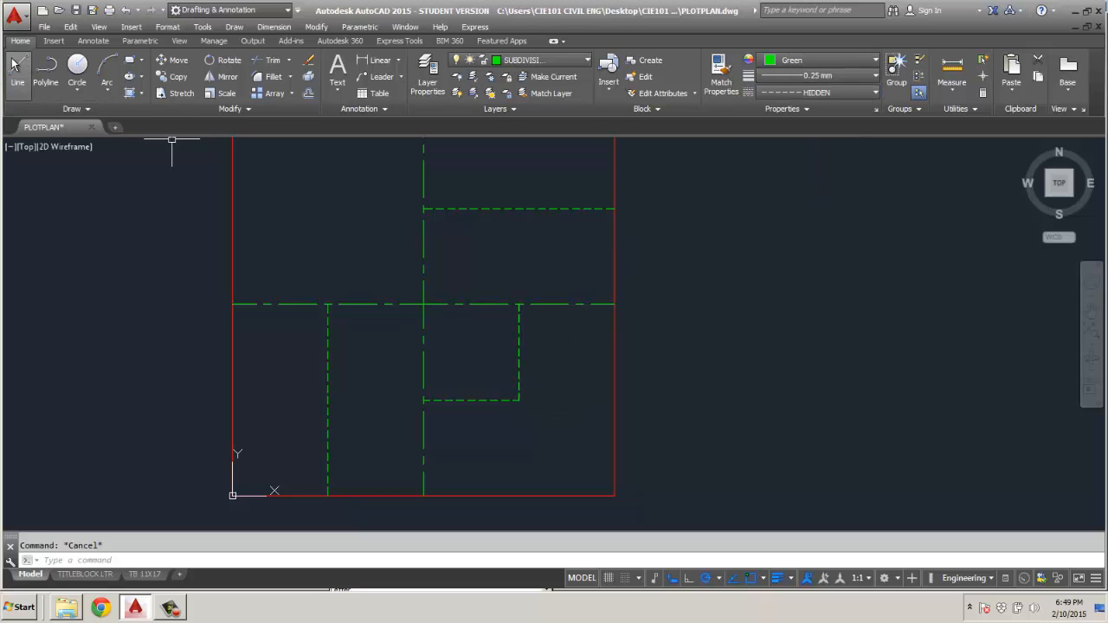
left_click(613, 401)
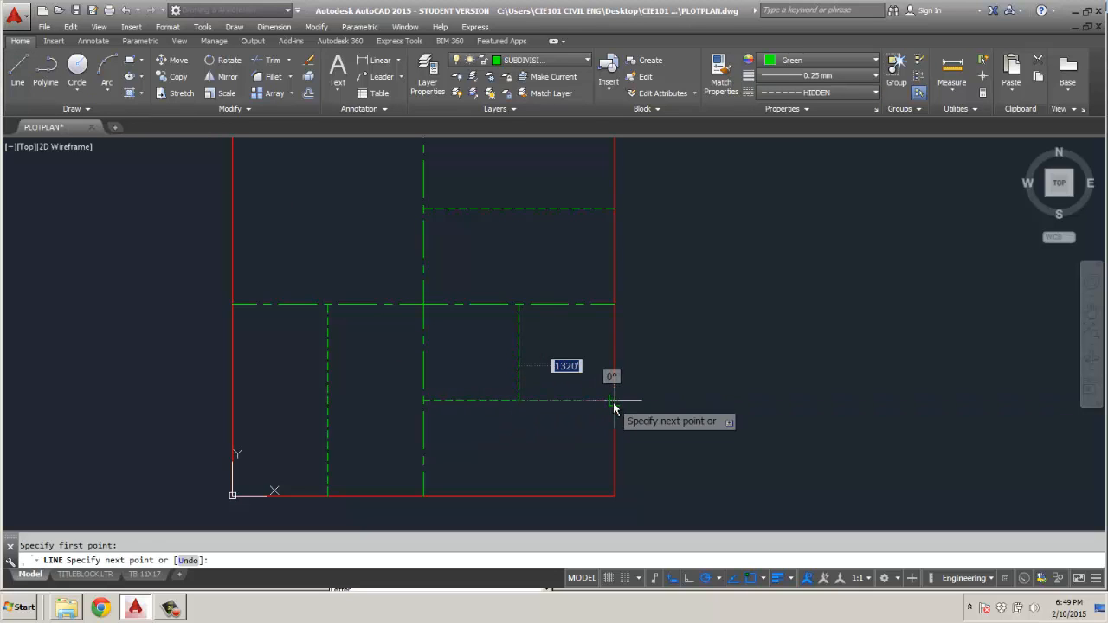
key("Escape")
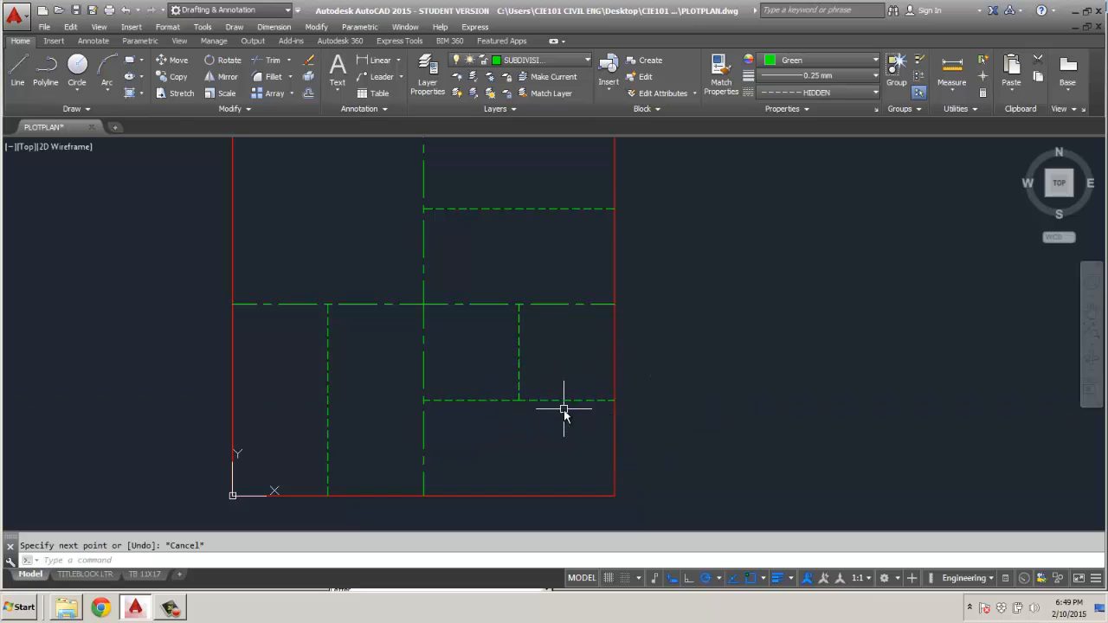
key("Return")
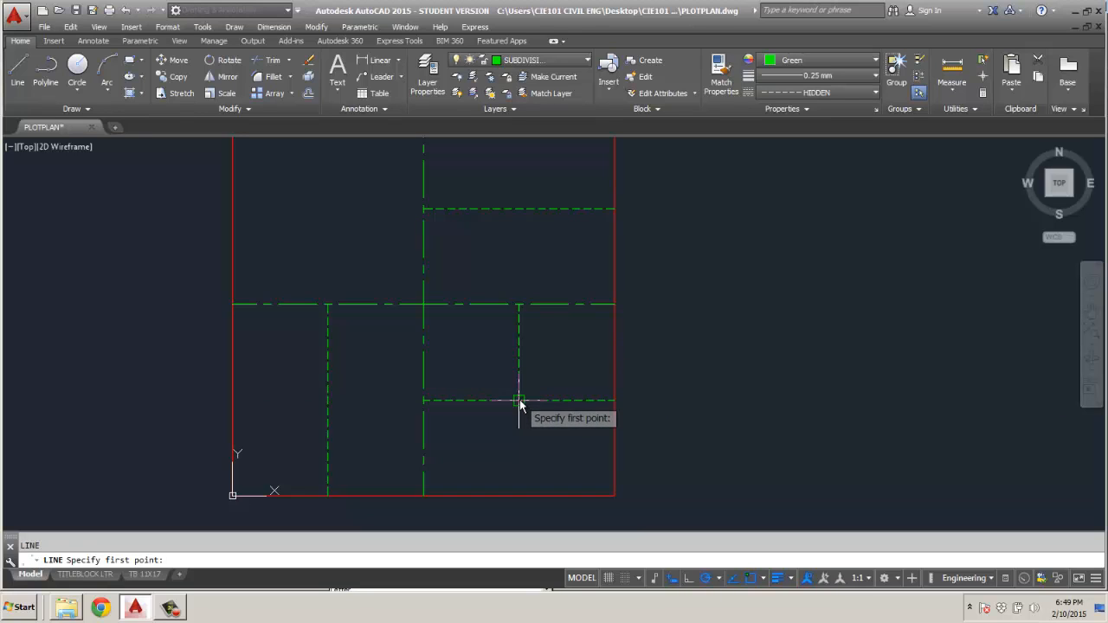
left_click(520, 400)
left_click(520, 495)
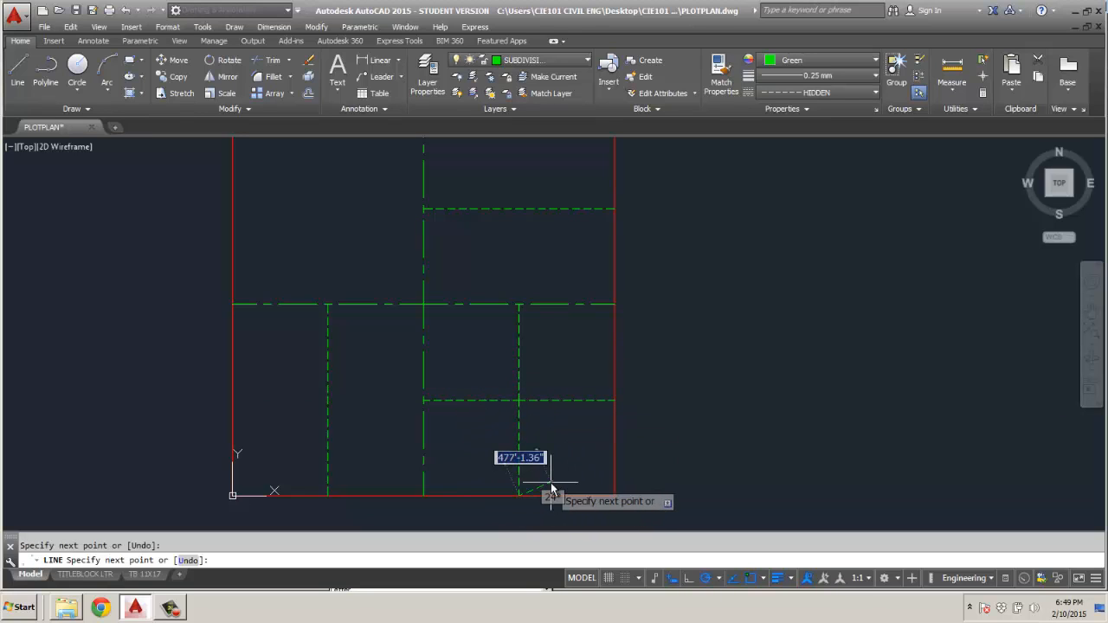
Set the current object color to Cyan and the current linetype to Continuous.
key("Escape")
left_click(814, 61)
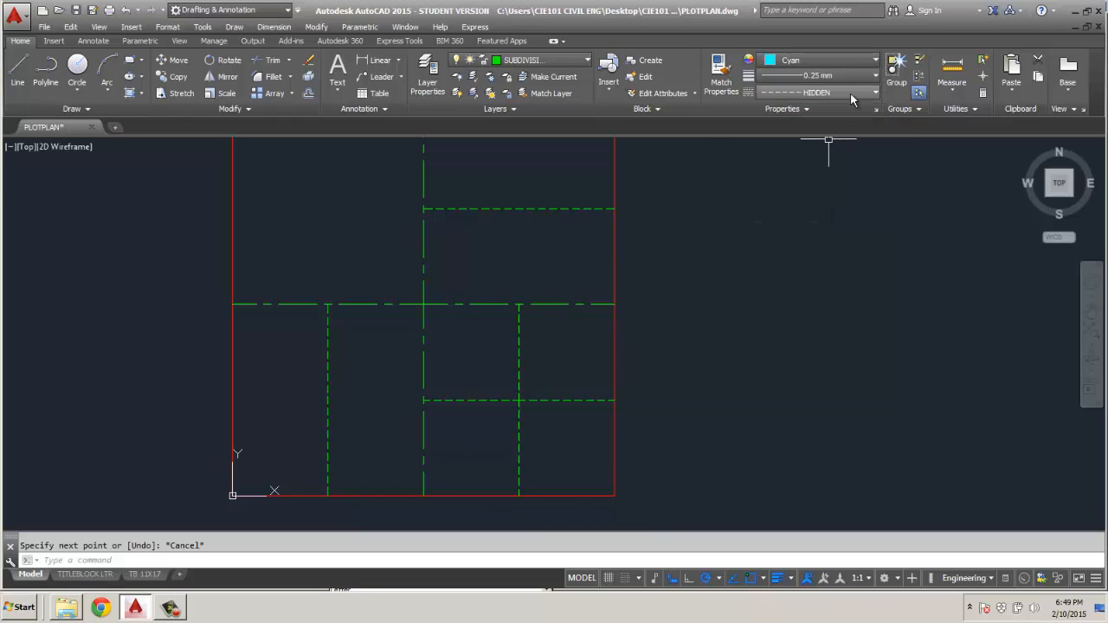
left_click(850, 91)
left_click(827, 161)
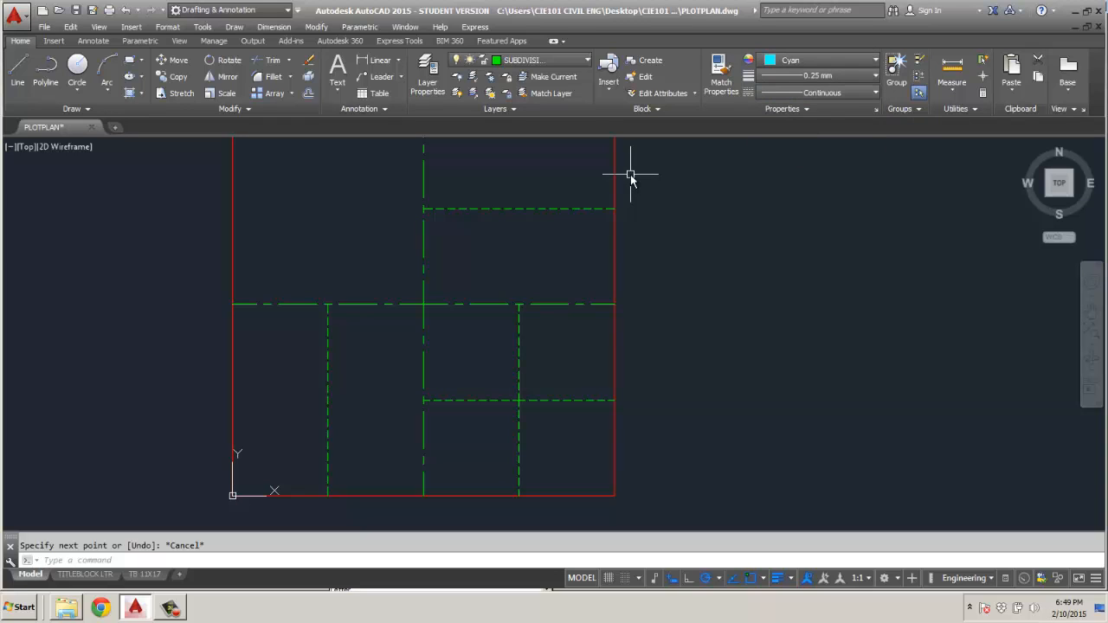
Draw horizontal lines from the midpoint of the lower-right quadrant's upper vertical hidden line, one to the vertical center line and one to the square's right edge.
left_click(17, 73)
left_click(519, 353)
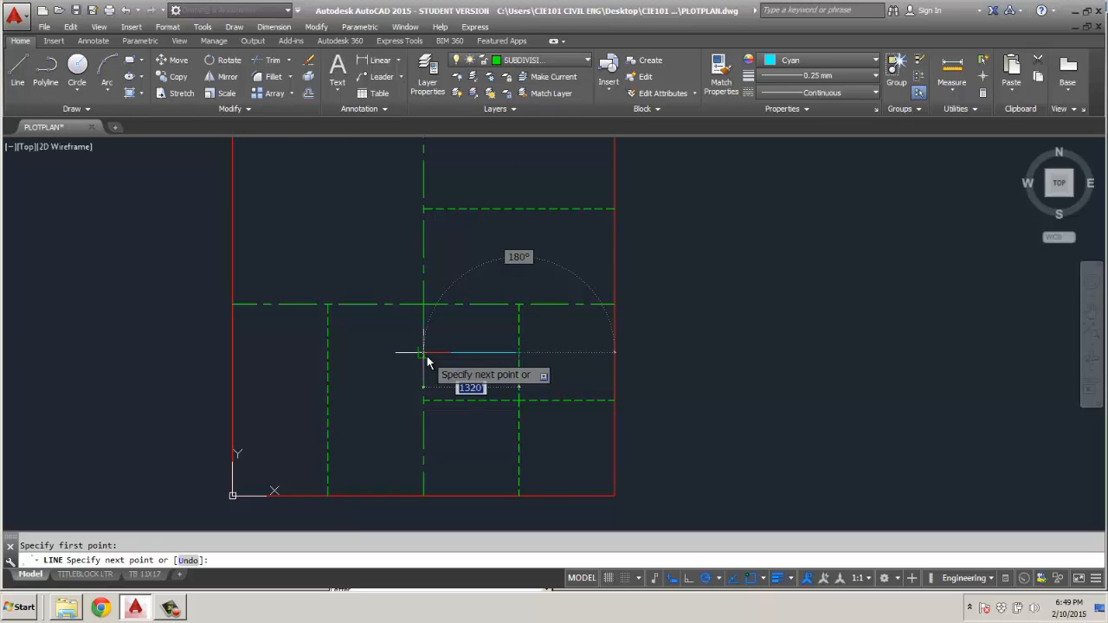
left_click(423, 353)
key("Escape")
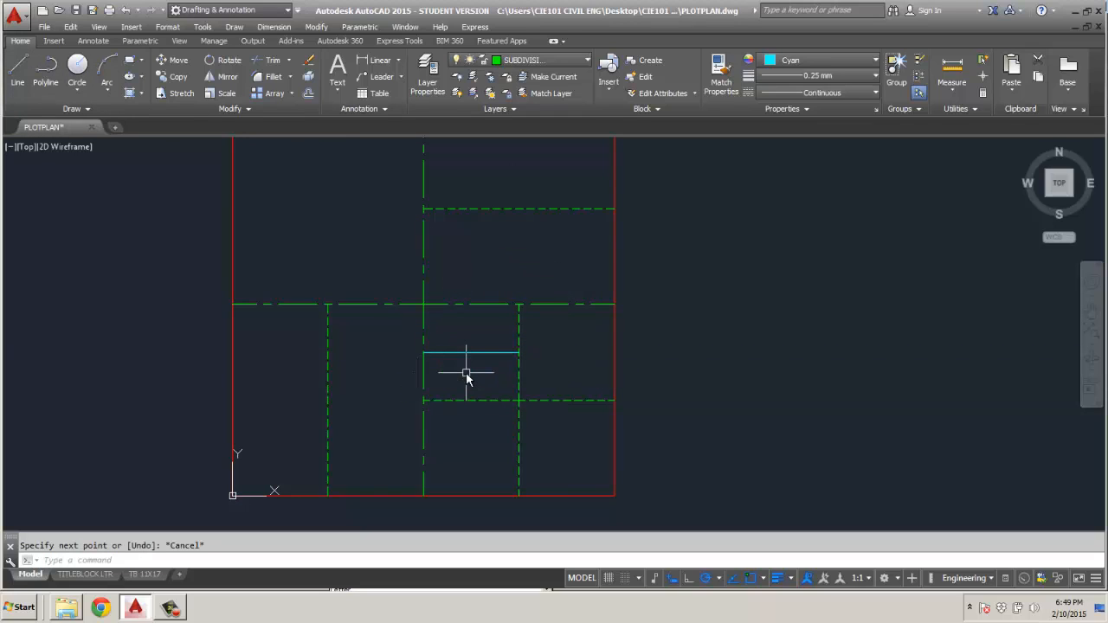
key("space")
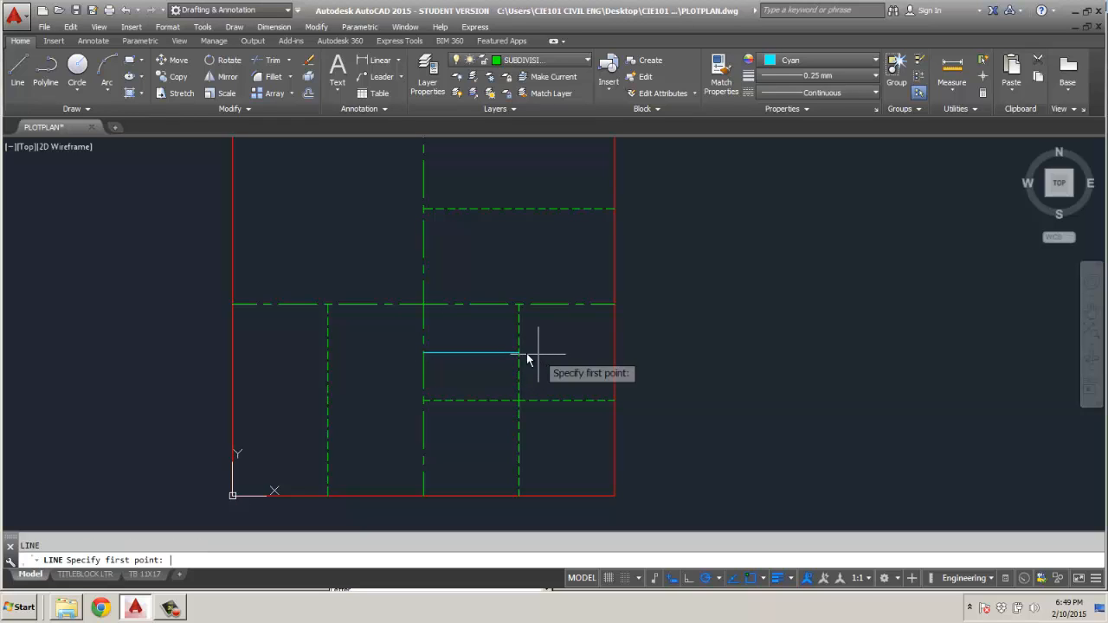
left_click(519, 353)
left_click(615, 354)
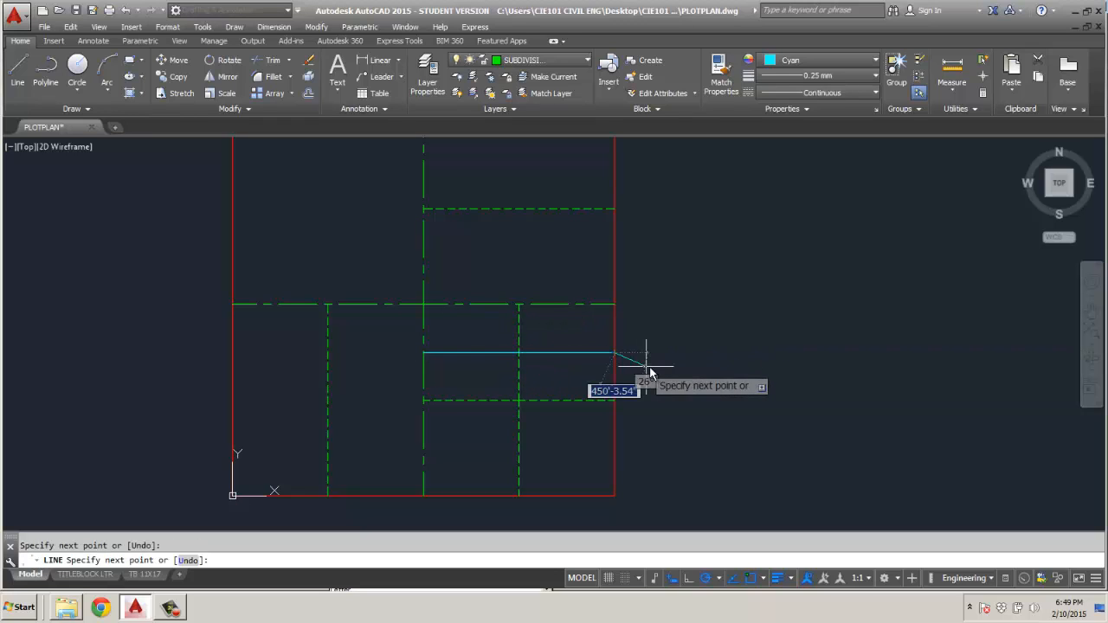
key("Escape")
Draw a 660' vertical line from the midpoint of the cyan line's left half up to the horizontal center line.
key("space")
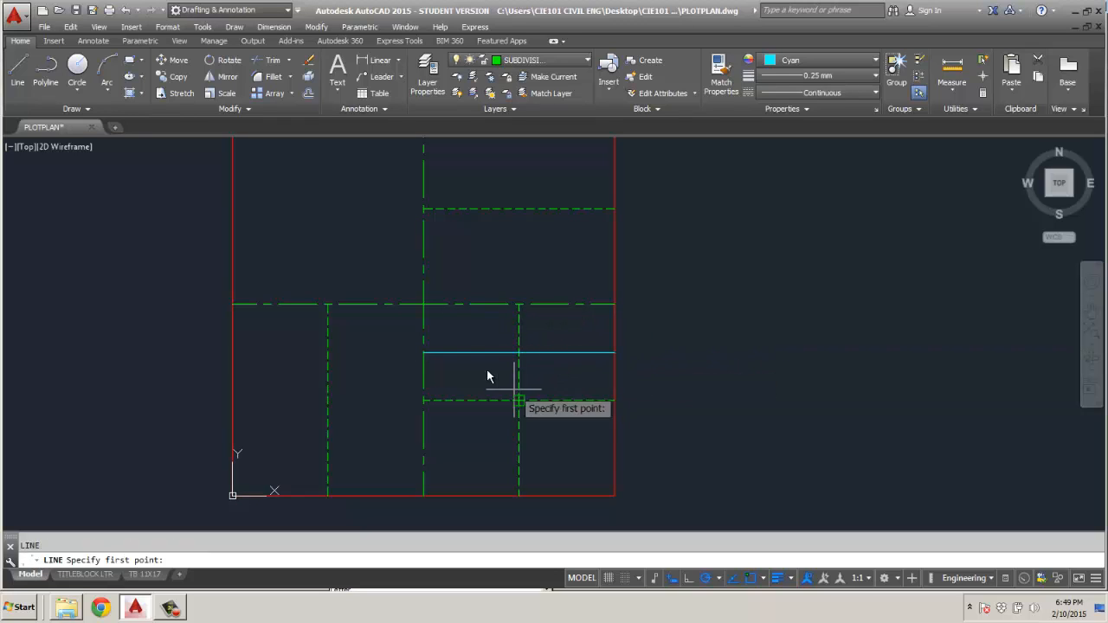
left_click(474, 355)
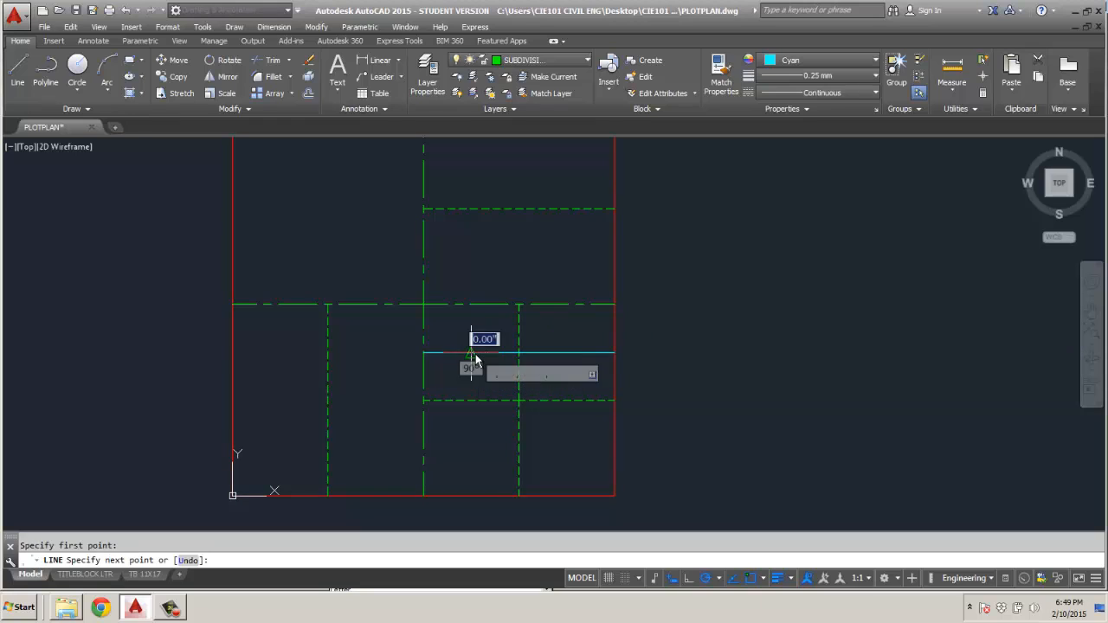
left_click(473, 305)
key("Escape")
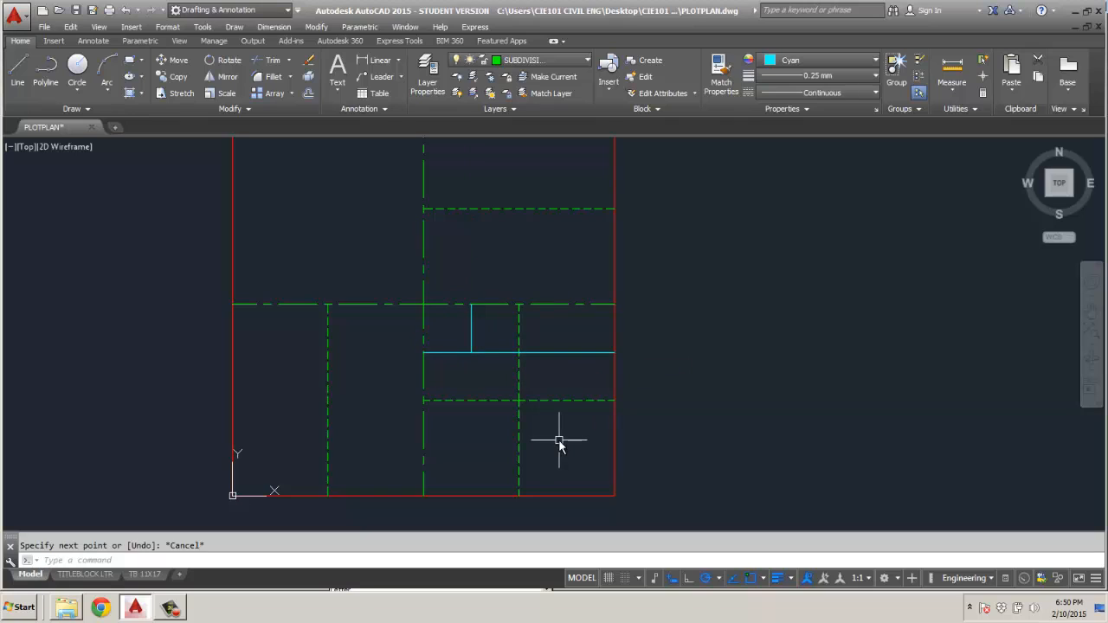
Draw a horizontal line from the midpoint of the lower-right quadrant's lower vertical hidden line to the square's right edge.
key("space")
left_click(519, 448)
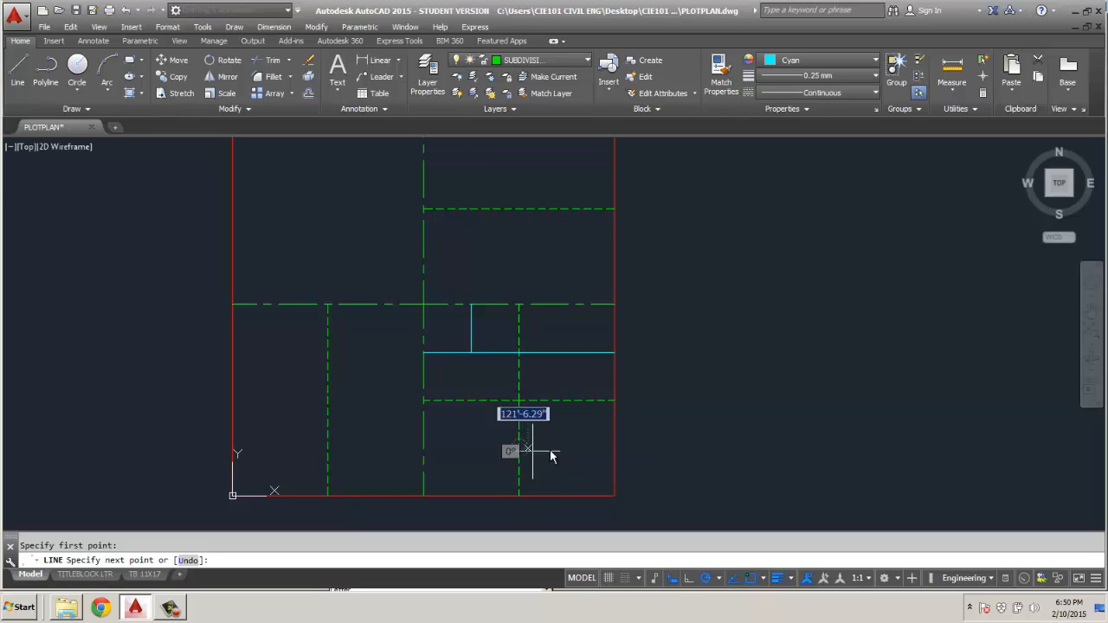
left_click(616, 450)
key("Escape")
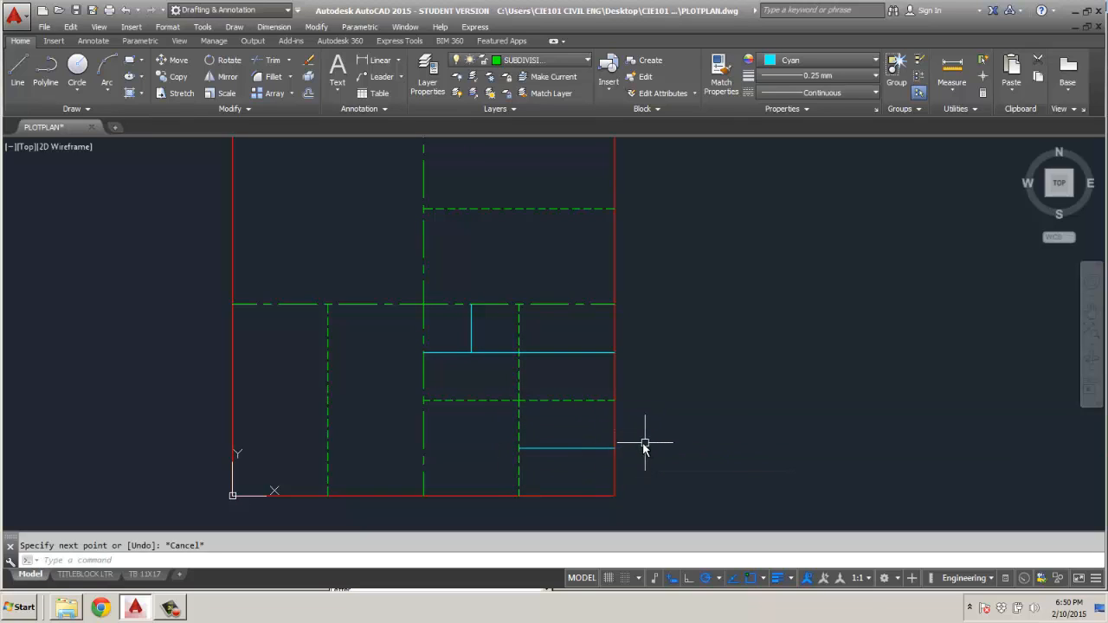
key("space")
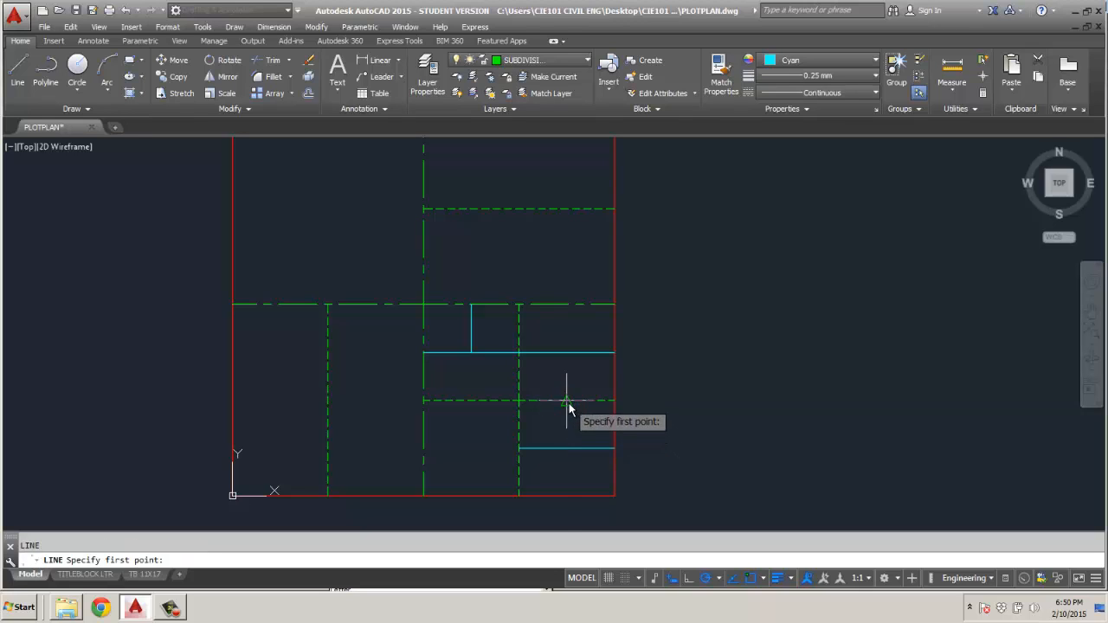
left_click(568, 400)
left_click(568, 495)
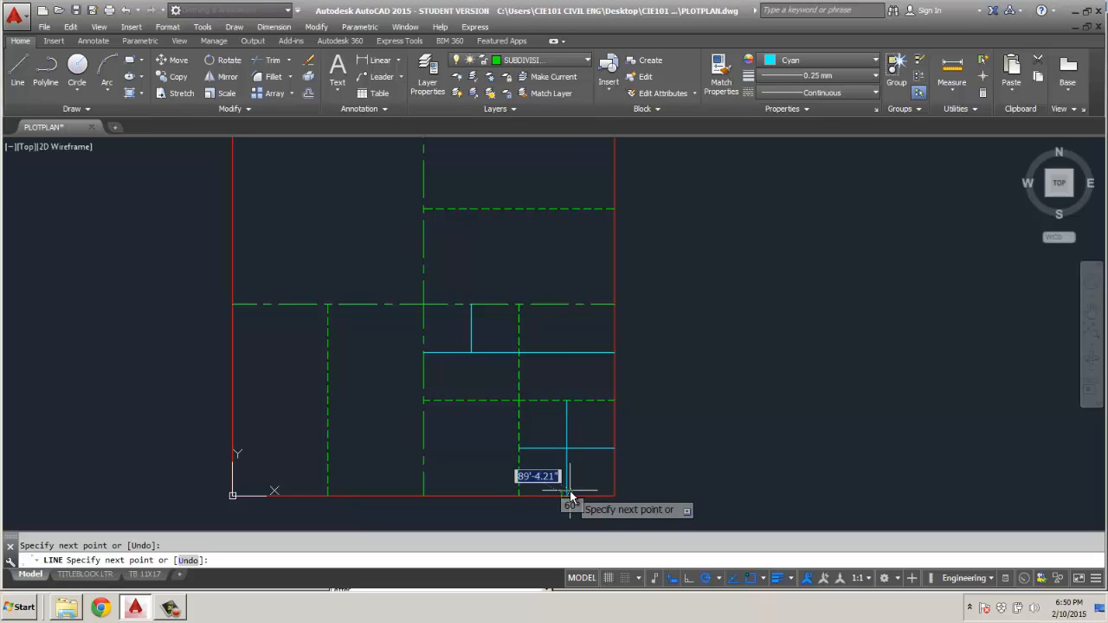
type("u")
key("Return")
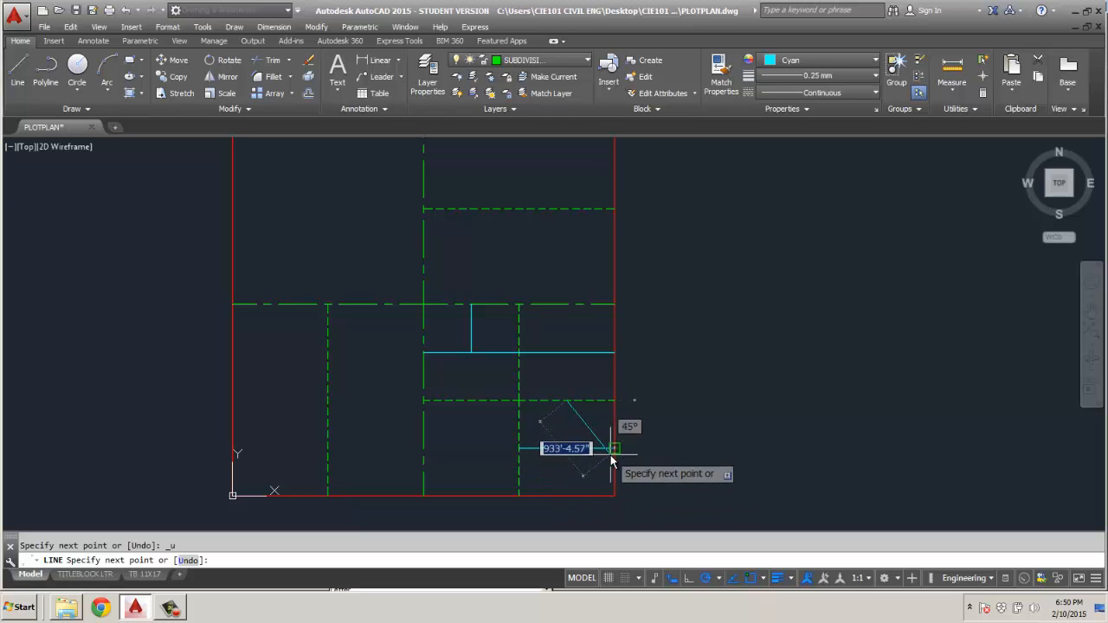
key("Escape")
Draw a vertical line from the midpoint of the upper cyan line's right half down to the midpoint of the lower horizontal cyan line.
key("Return")
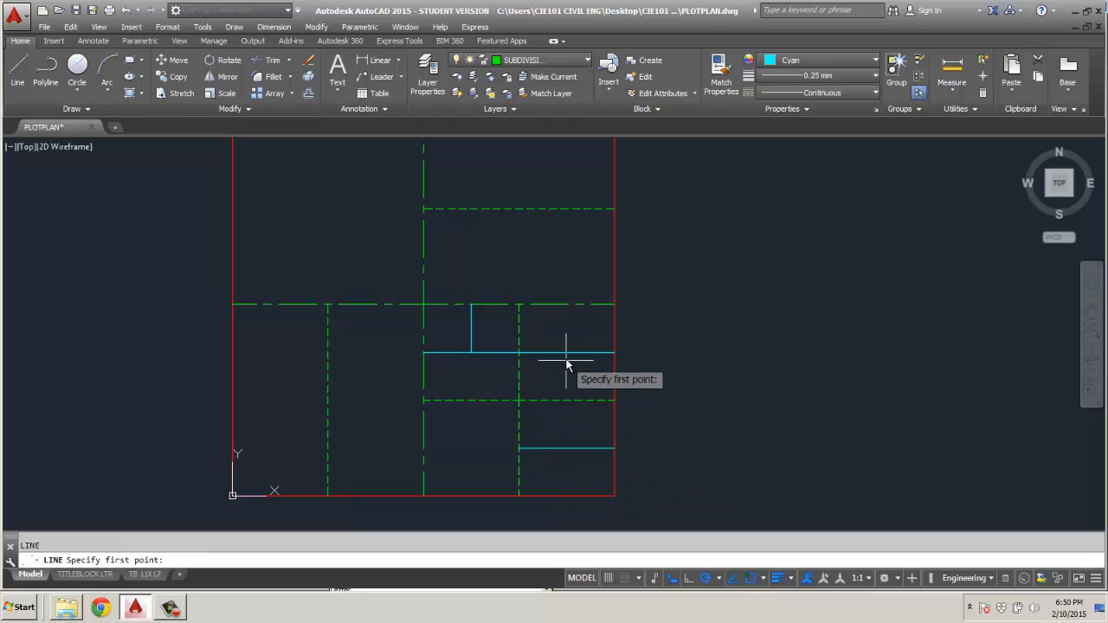
left_click(567, 354)
left_click(568, 452)
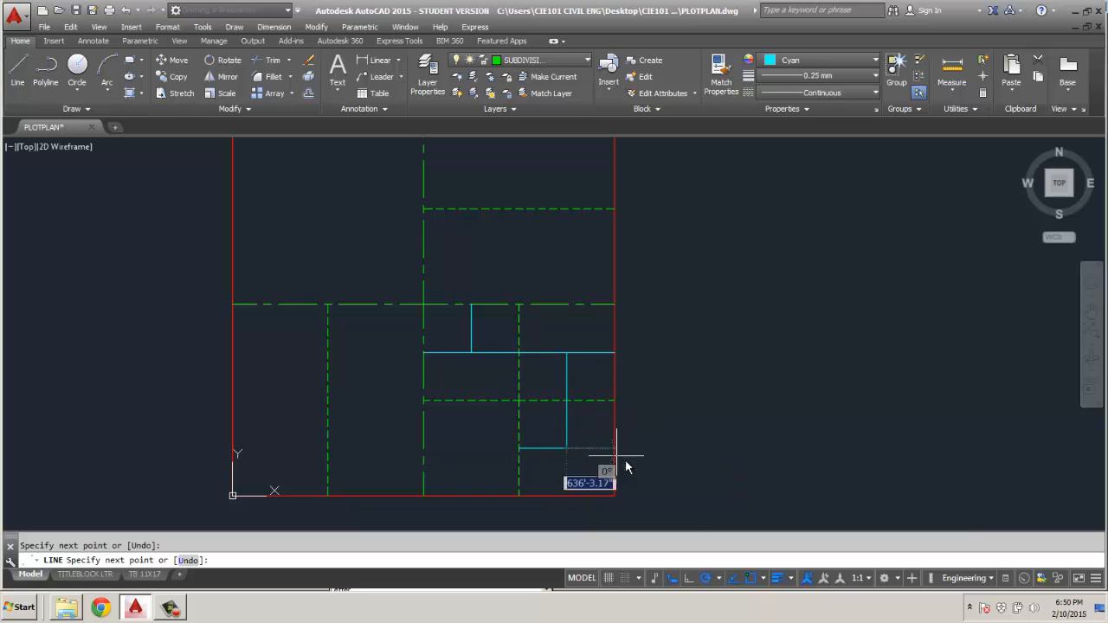
key("Escape")
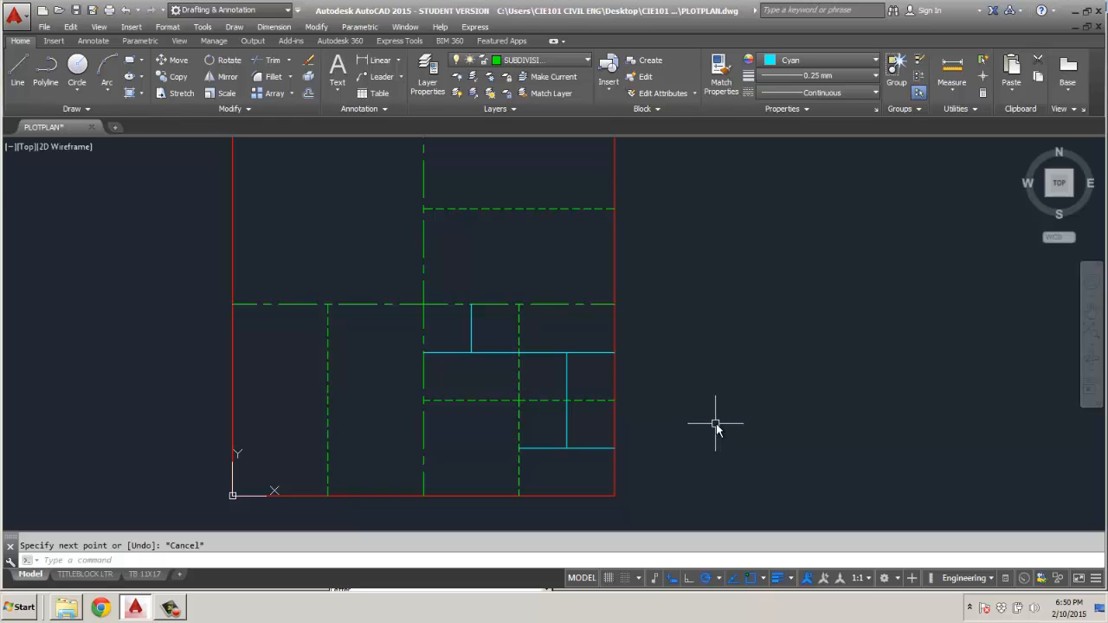
Create a new layer named PROPERTY LABELS.
scroll(704, 360, "down", 3)
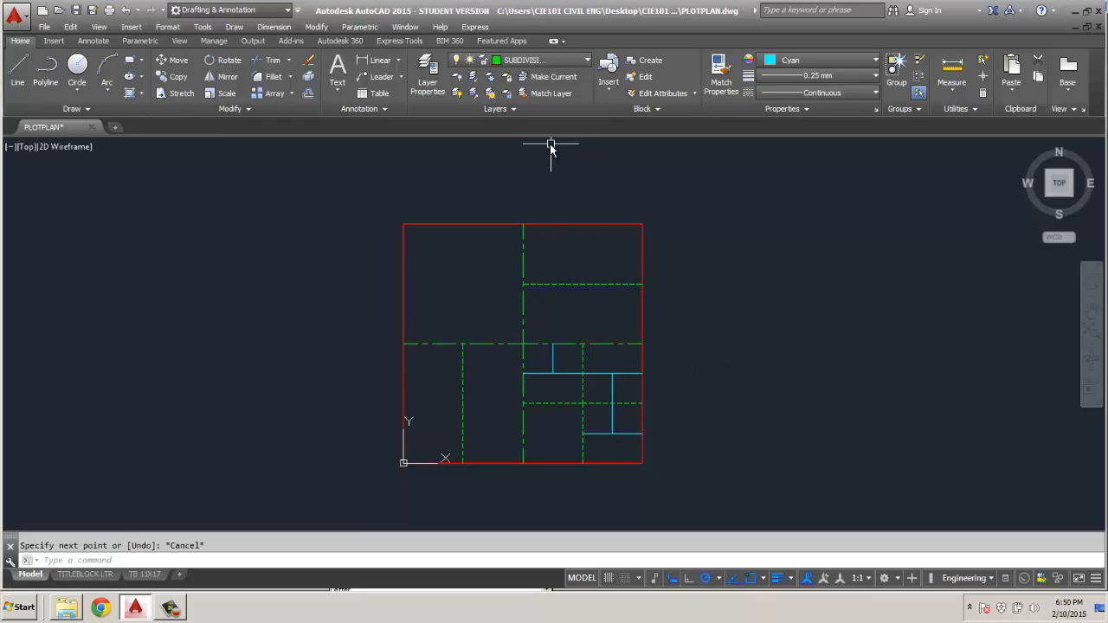
left_click(437, 91)
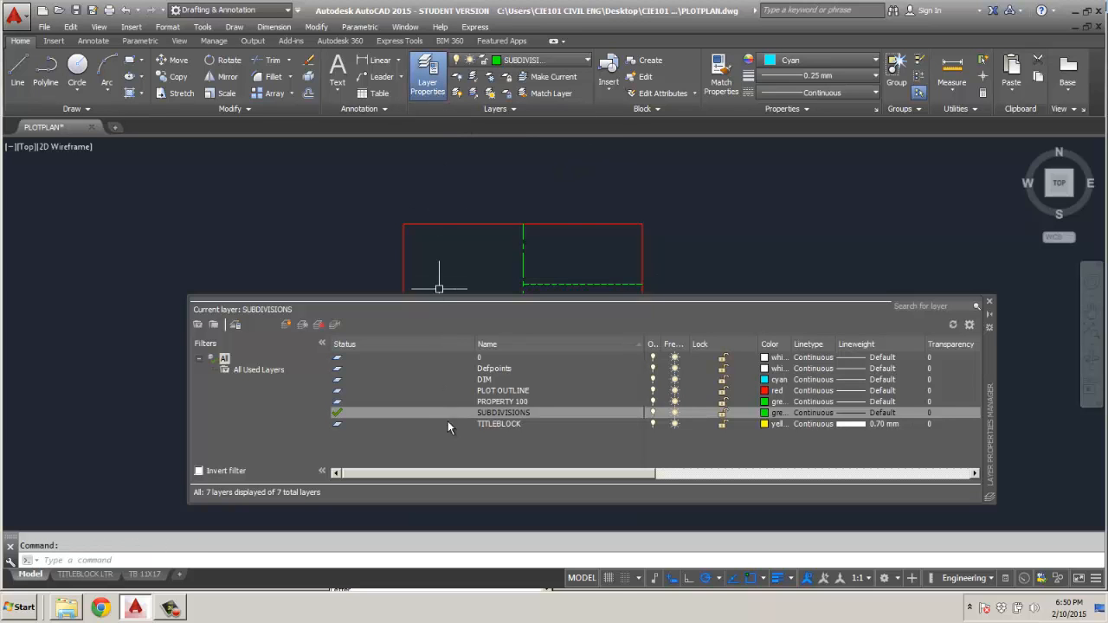
right_click(451, 450)
left_click(483, 210)
type("P")
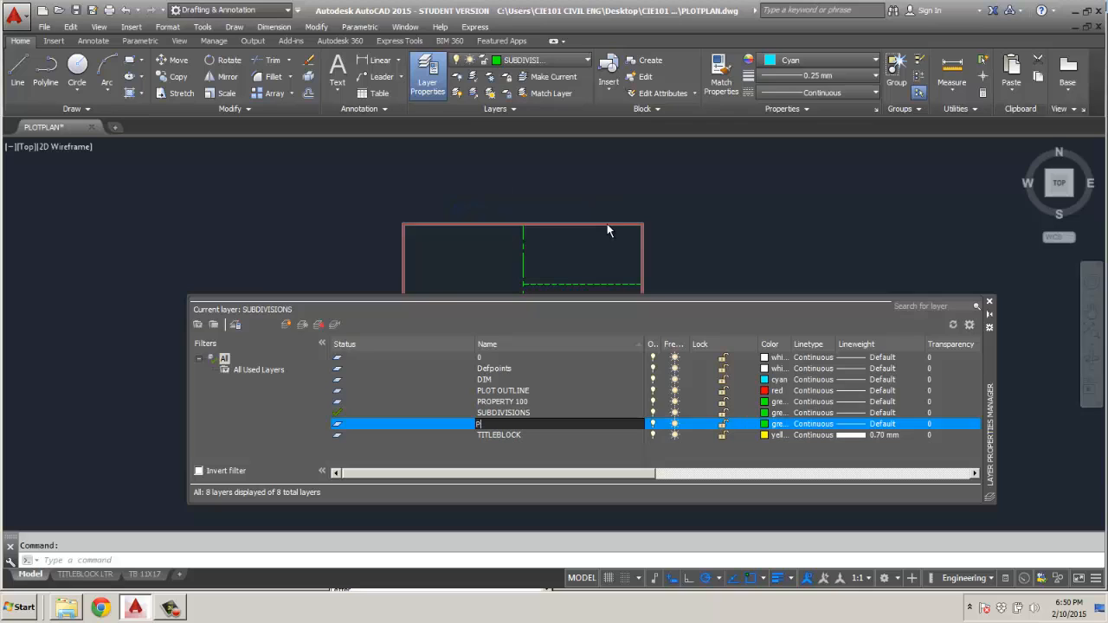
type("ROPERTY LABELS")
key("Return")
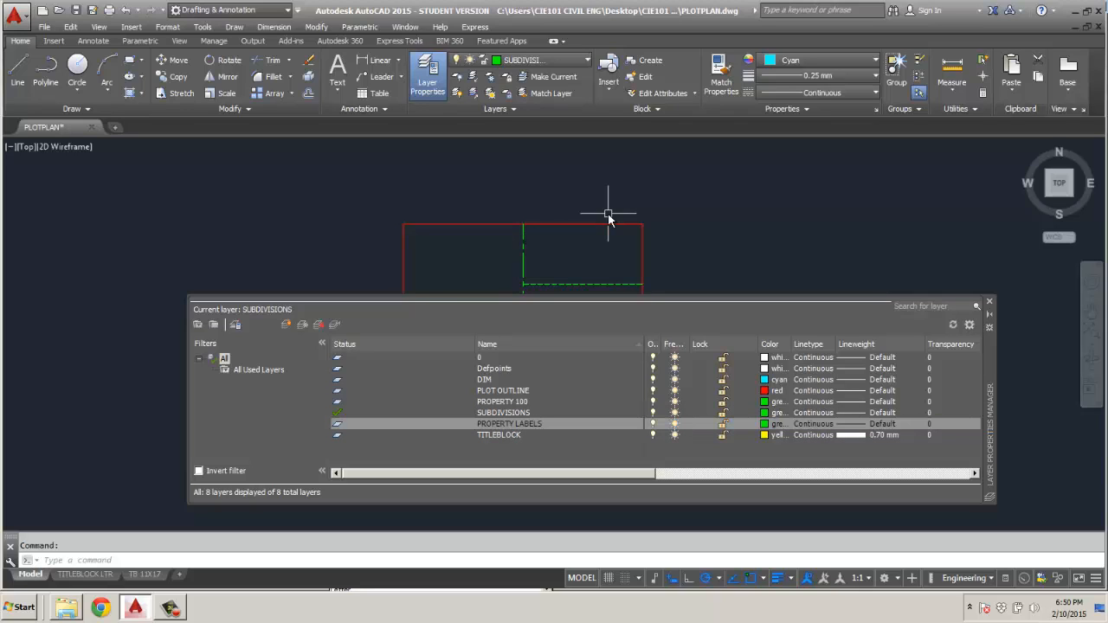
Assign green to the PROPERTY LABELS layer and make it the current layer.
left_click(769, 424)
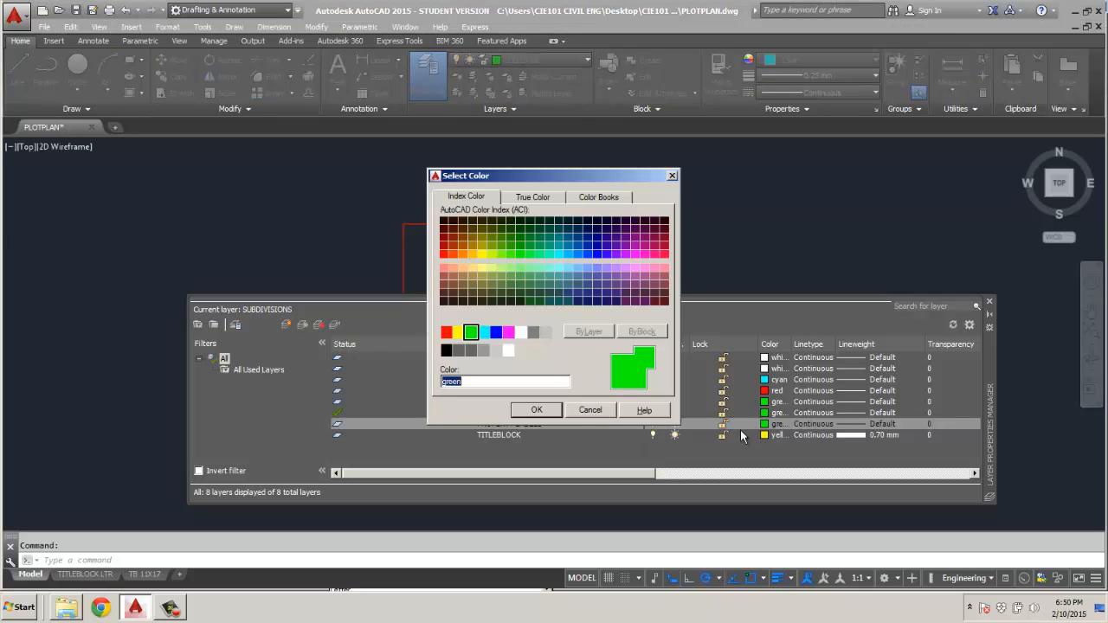
left_click(472, 330)
left_click(547, 411)
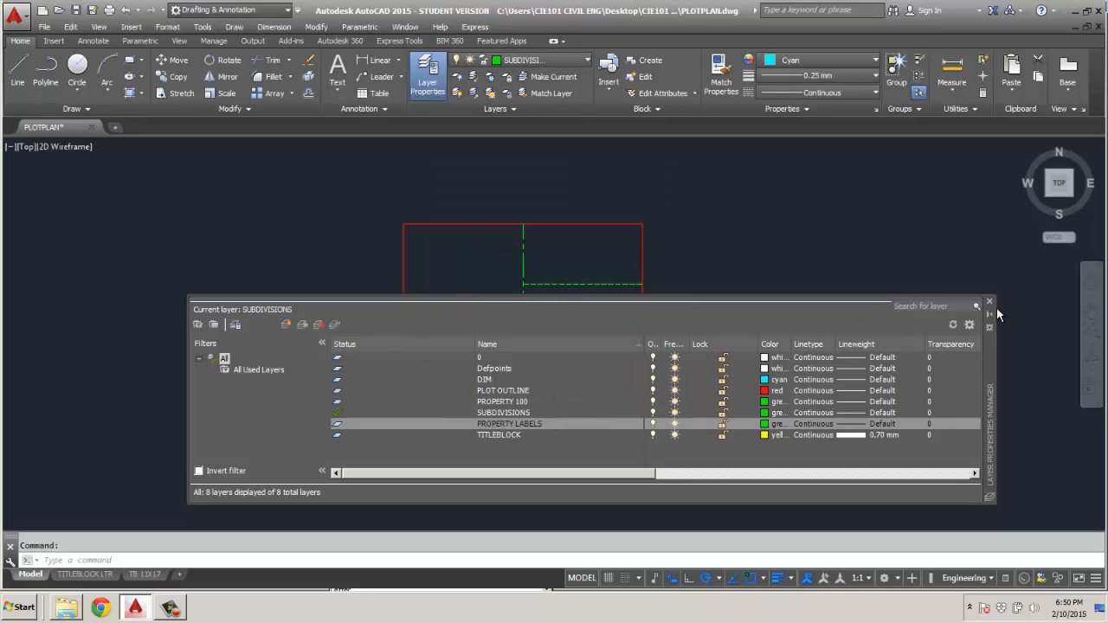
double_click(412, 424)
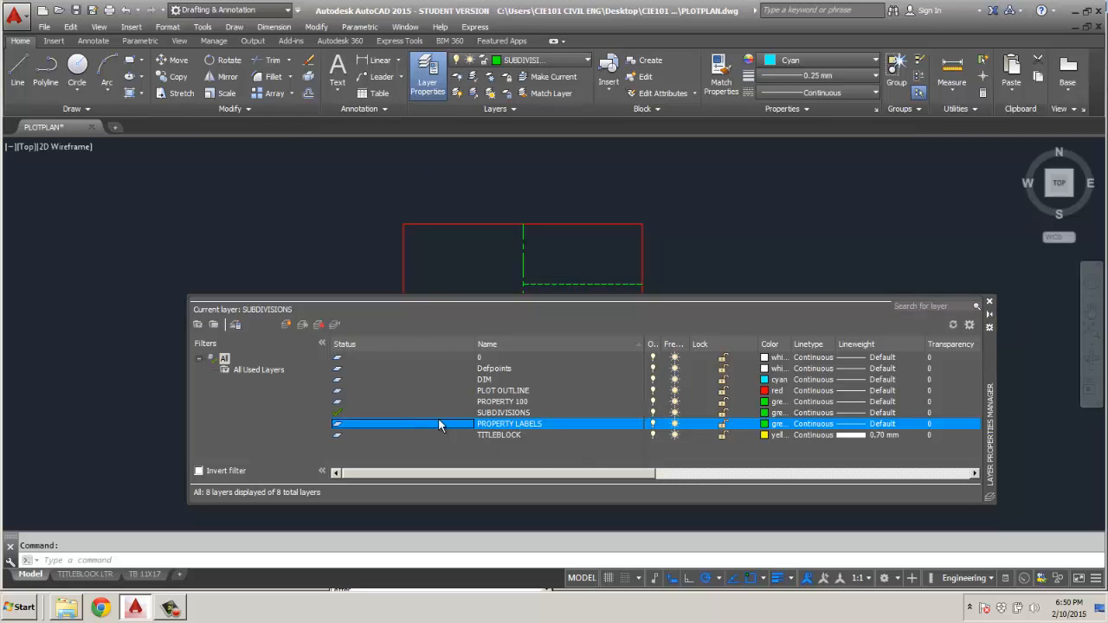
left_click(990, 301)
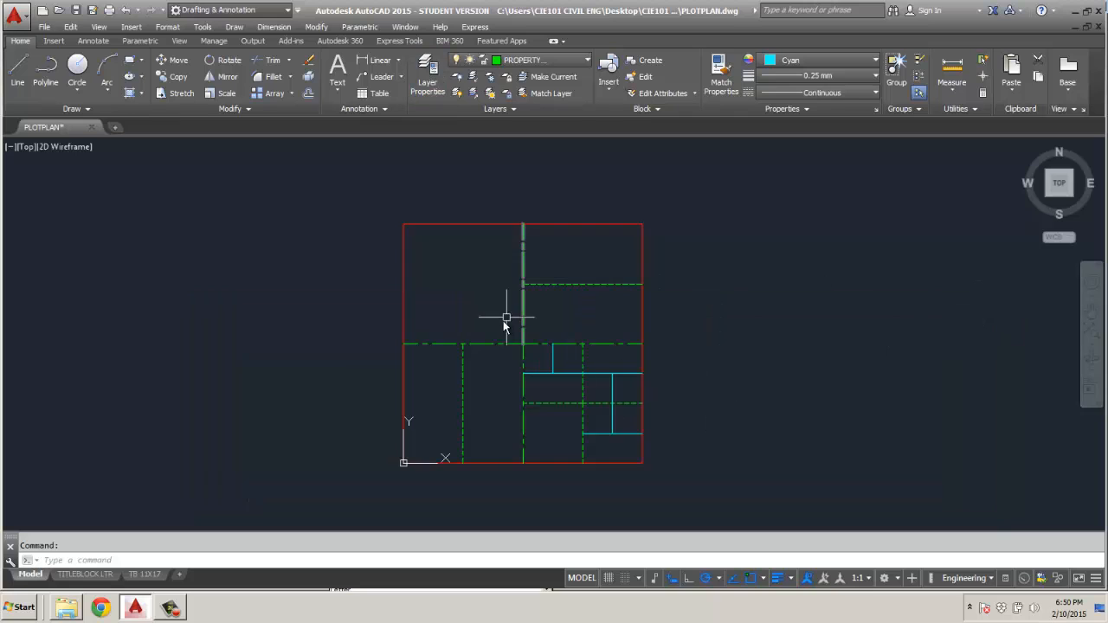
Create a new text style named PLOT PLAN 1.
scroll(504, 319, "up", 2)
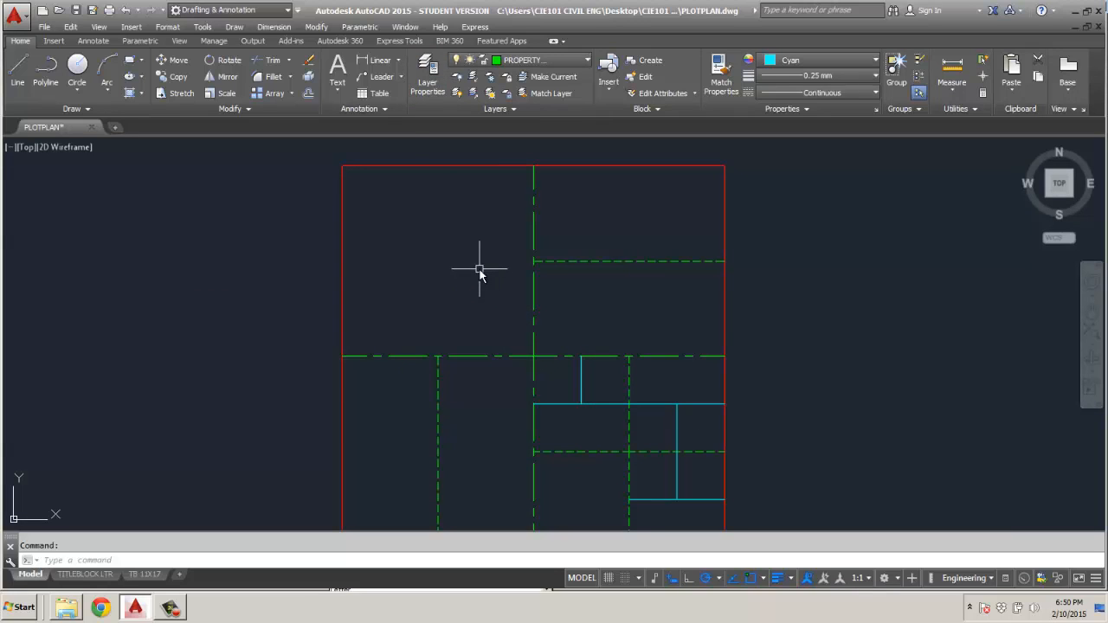
left_click(384, 107)
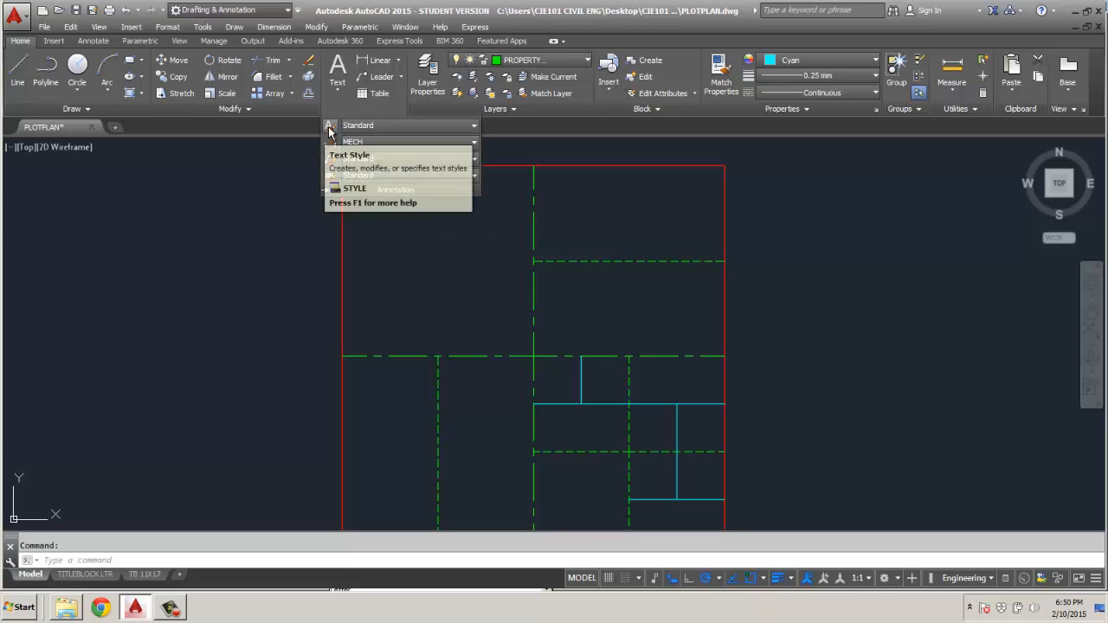
left_click(328, 126)
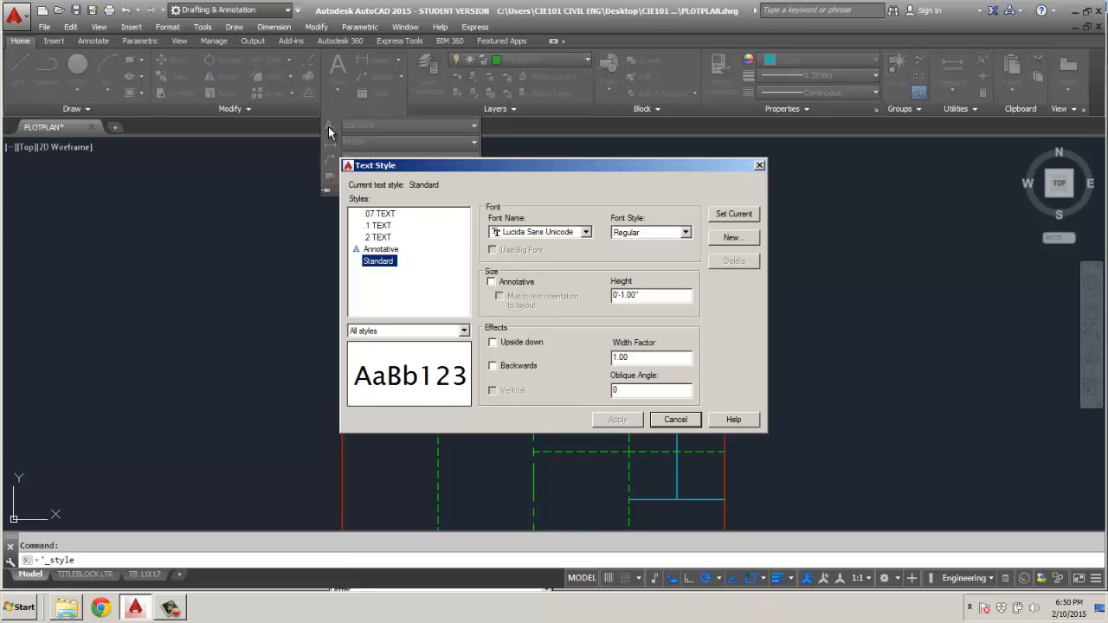
left_click(735, 239)
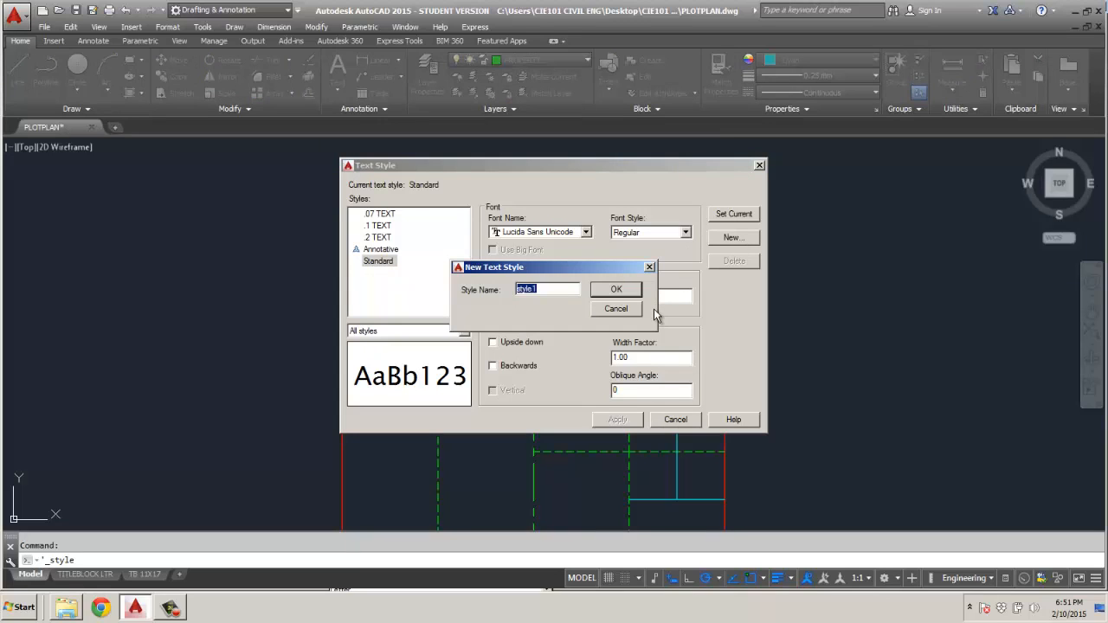
type("PLOT PLAN 1")
left_click(625, 289)
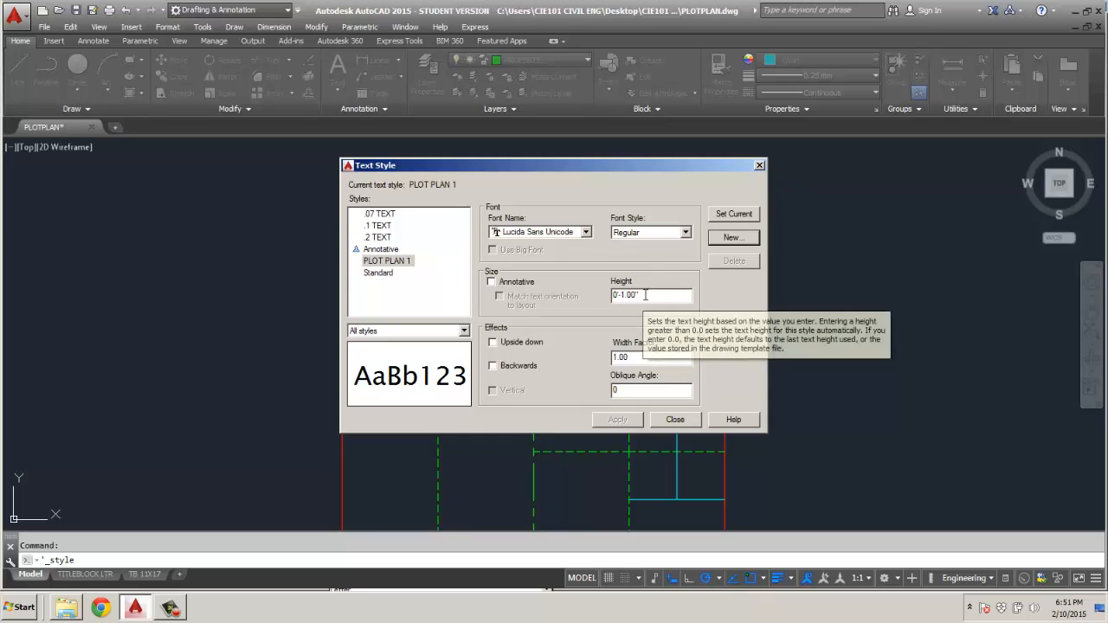
Set the PLOT PLAN 1 text style's height to 170' and make it the current style.
left_click_drag(644, 296, 606, 296)
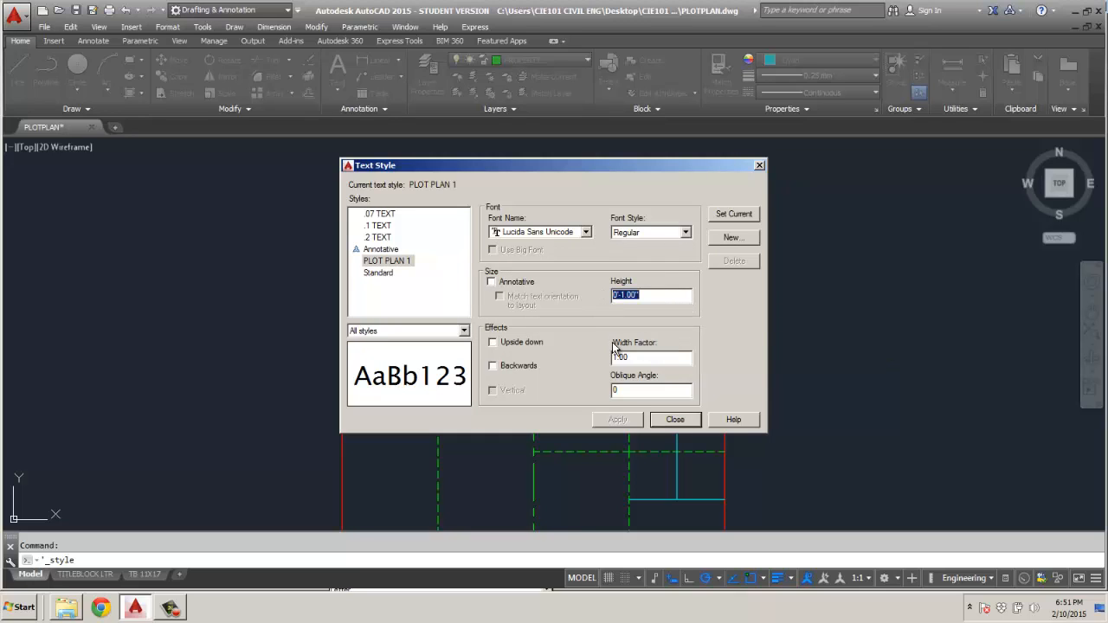
type("170")
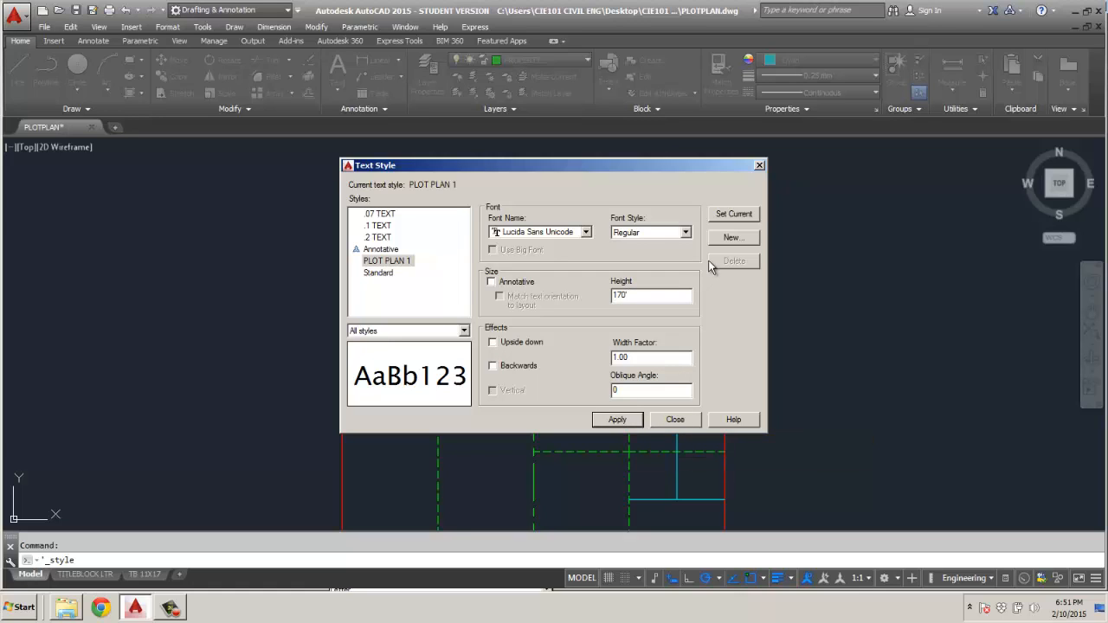
left_click(734, 214)
left_click(557, 331)
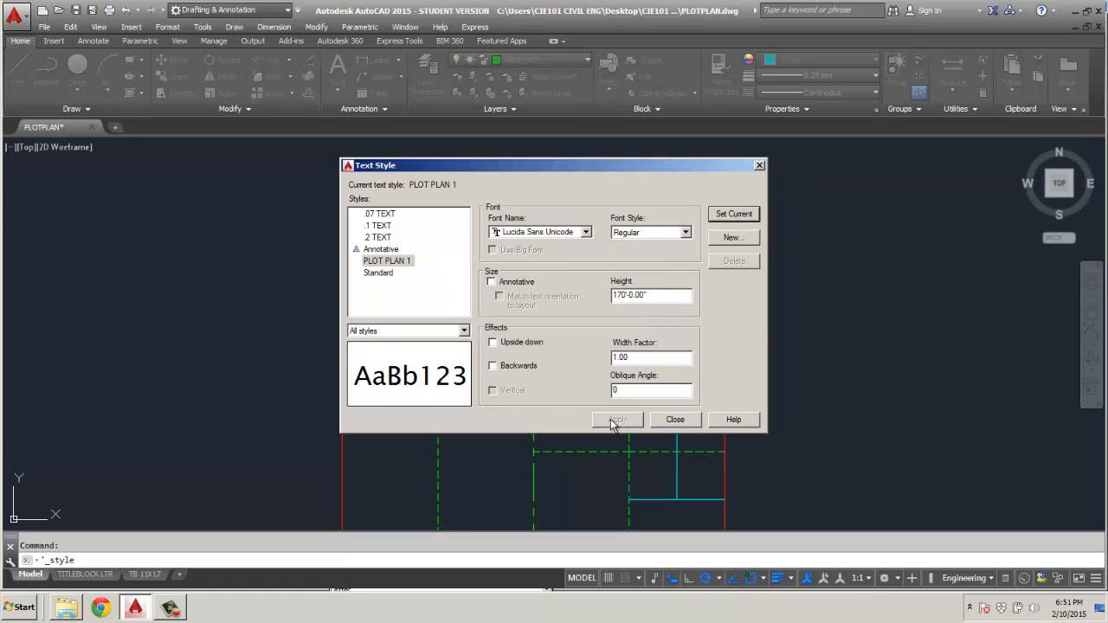
left_click(681, 421)
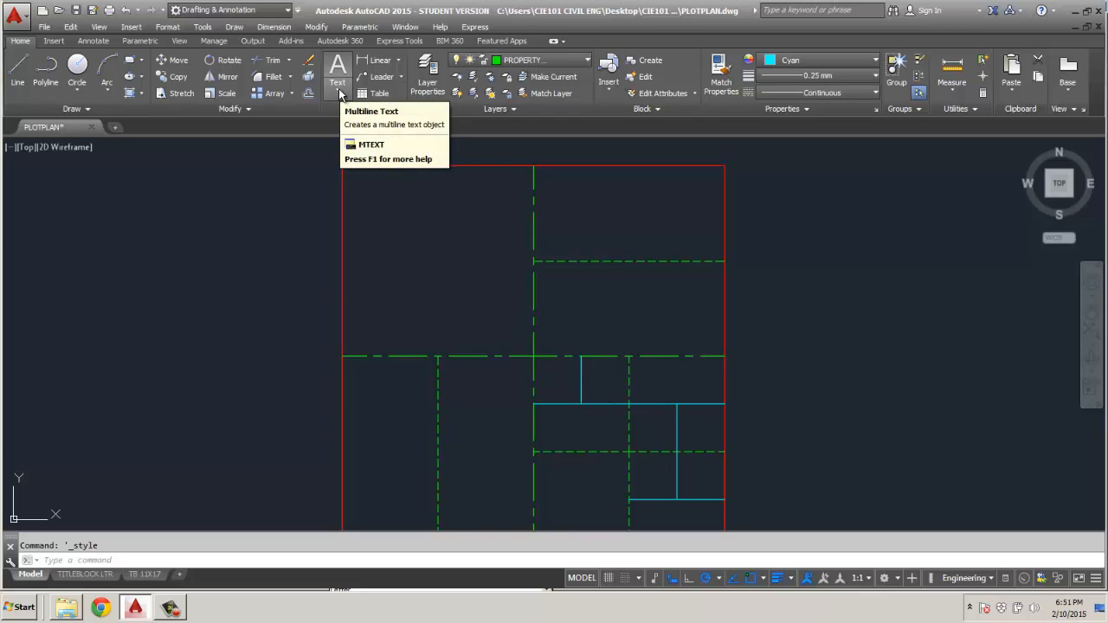
Place the multiline text NW in the northwest quarter of the plot and save the text changes.
left_click(339, 93)
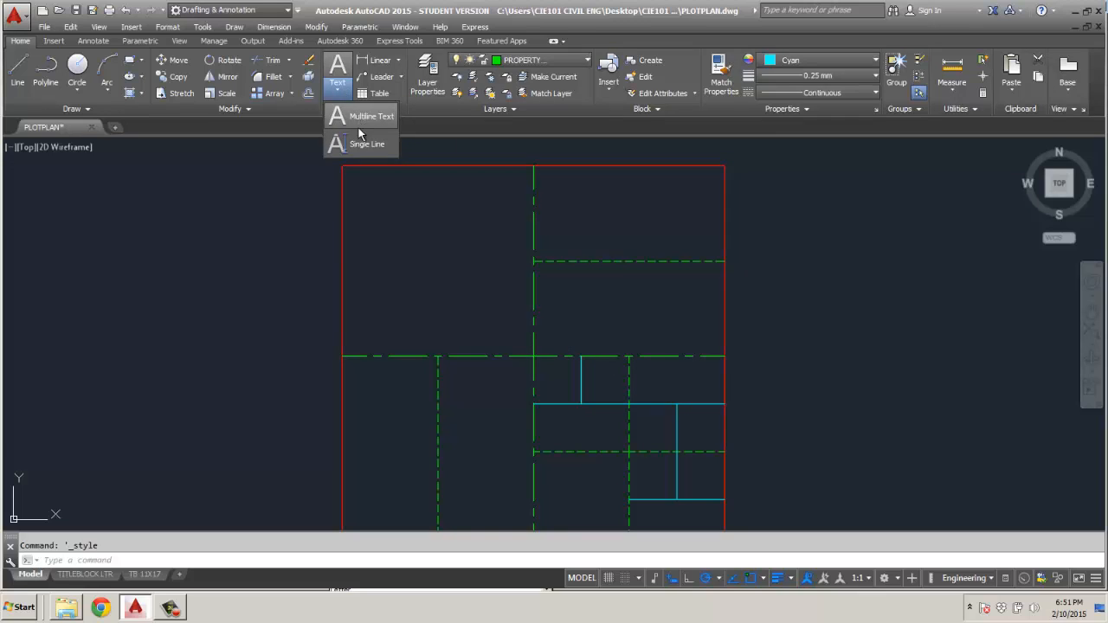
left_click(357, 112)
left_click(381, 235)
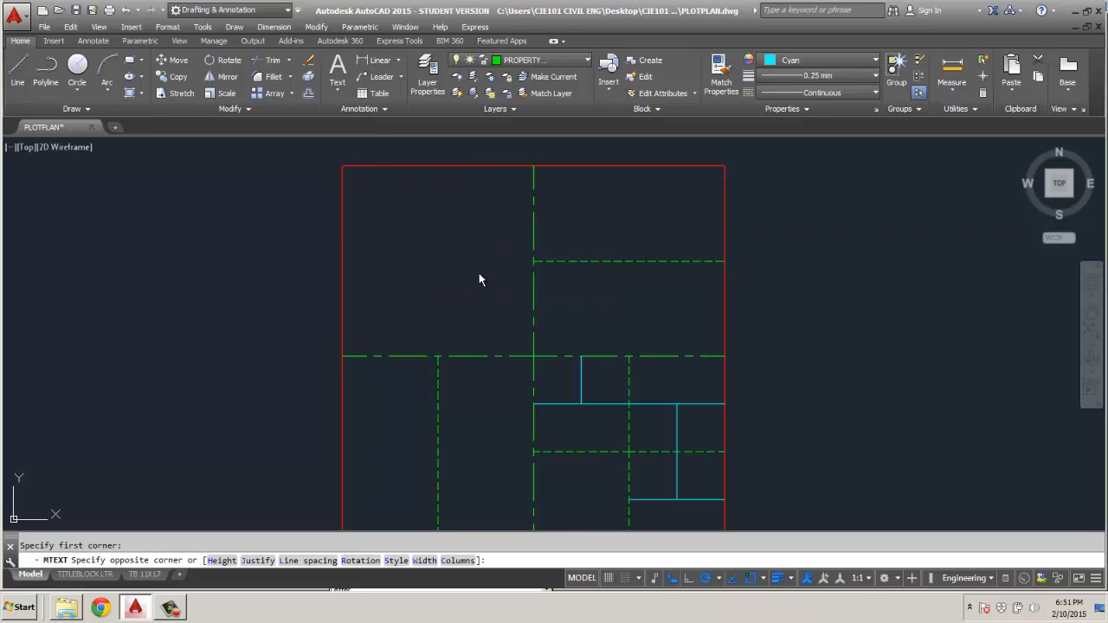
left_click(479, 273)
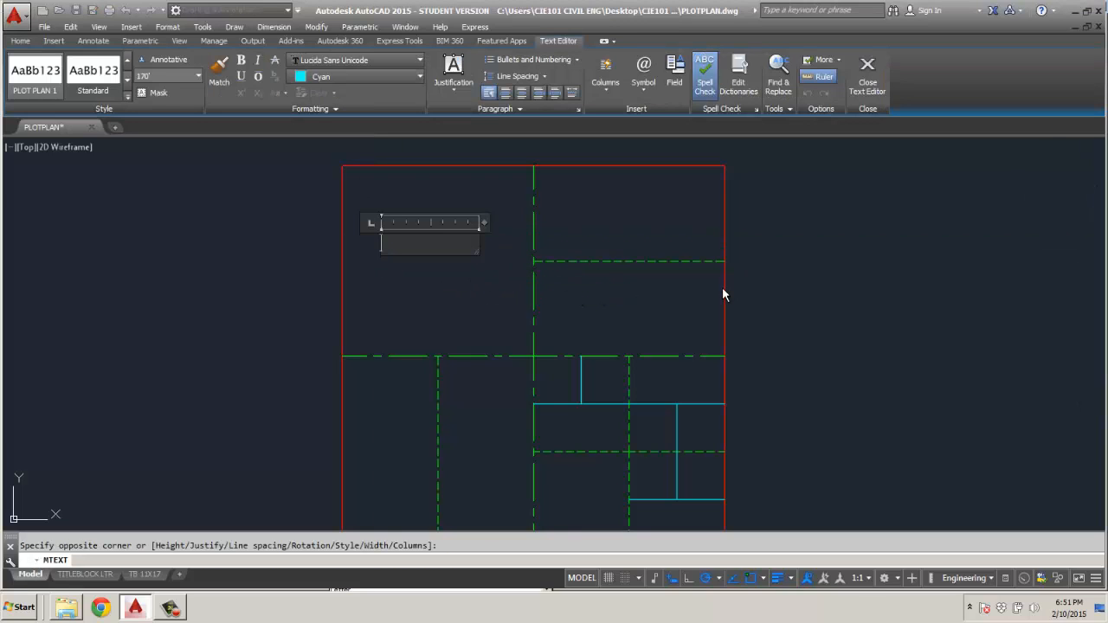
type("NW")
key("Escape")
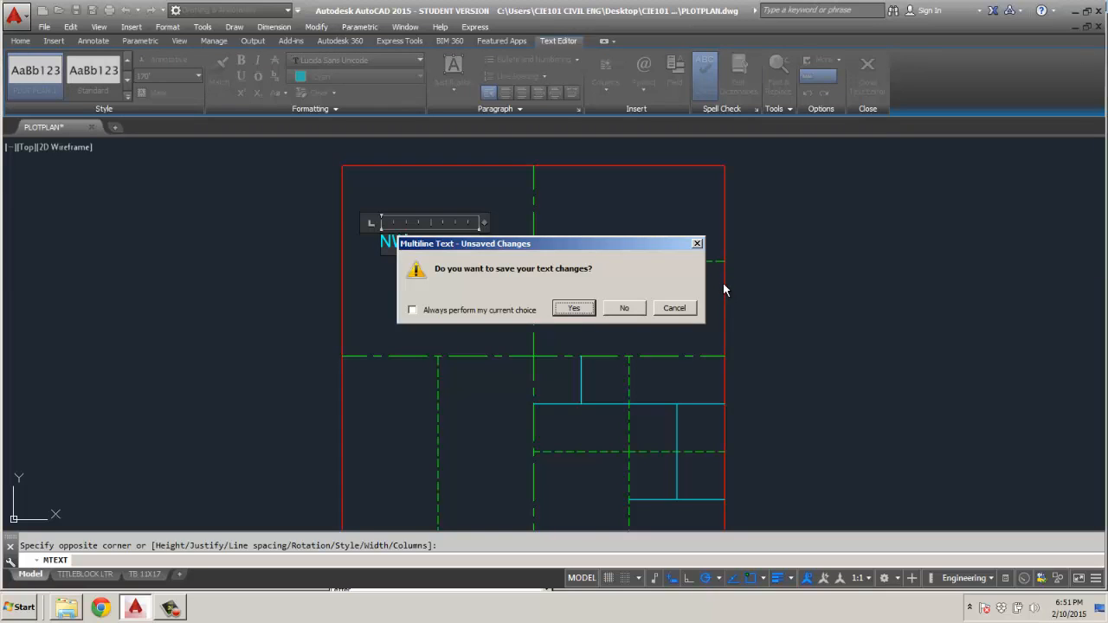
left_click(573, 310)
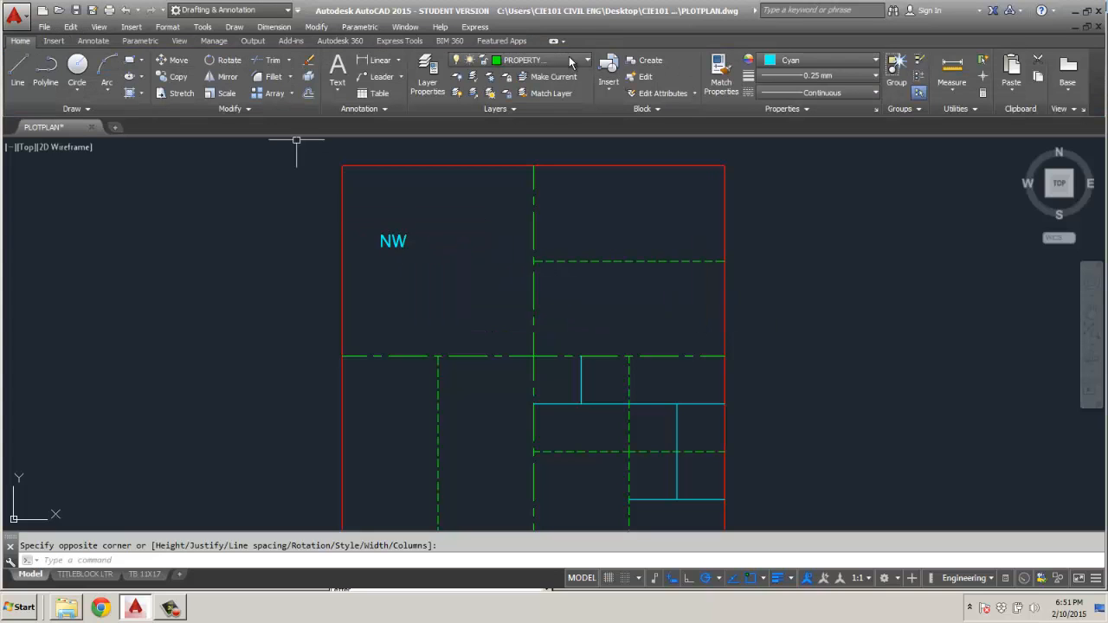
Set the current object colour to ByLayer and erase the cyan NW text.
left_click(800, 60)
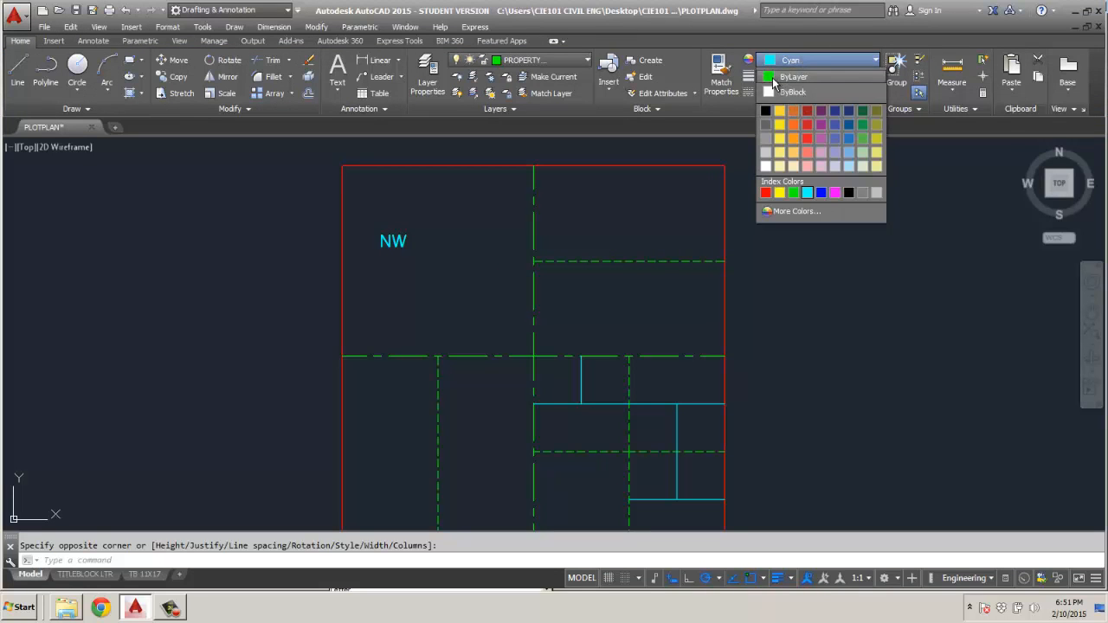
left_click(782, 79)
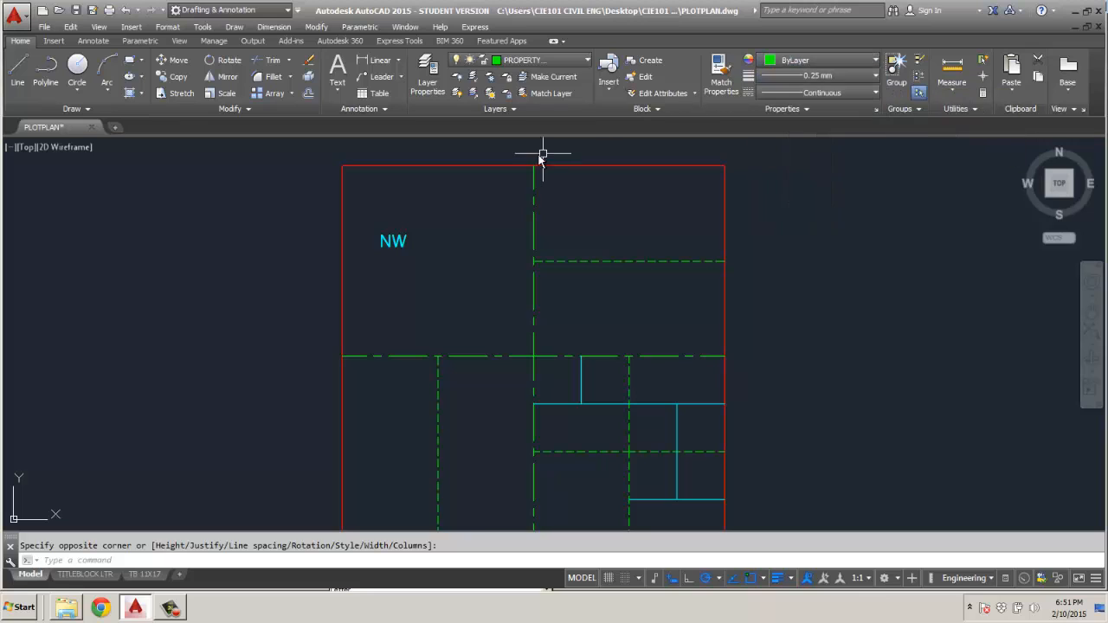
left_click(580, 61)
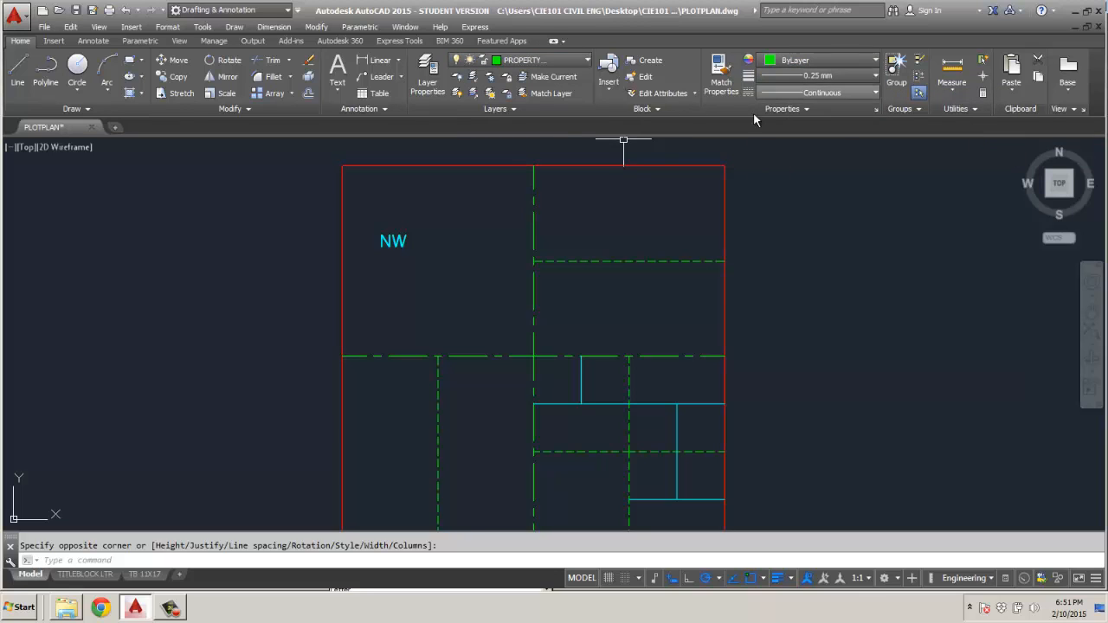
left_click(408, 240)
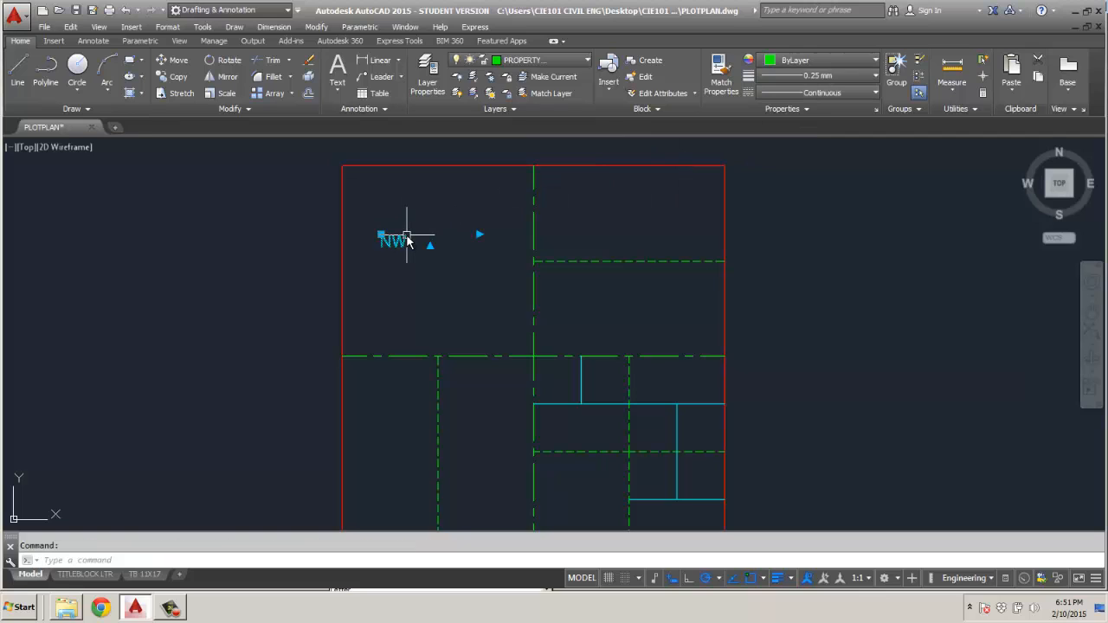
key("Delete")
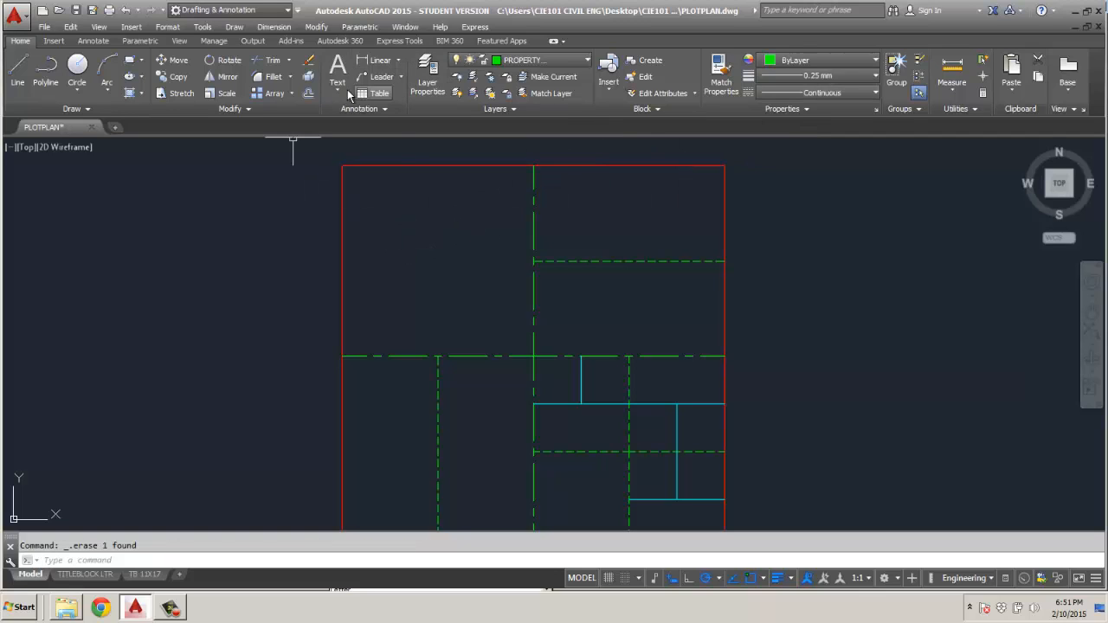
Add a multiline text label in the northwest quarter reading NW 1/4 with 160 ACRES on the second line.
left_click(337, 87)
left_click(352, 118)
left_click(383, 245)
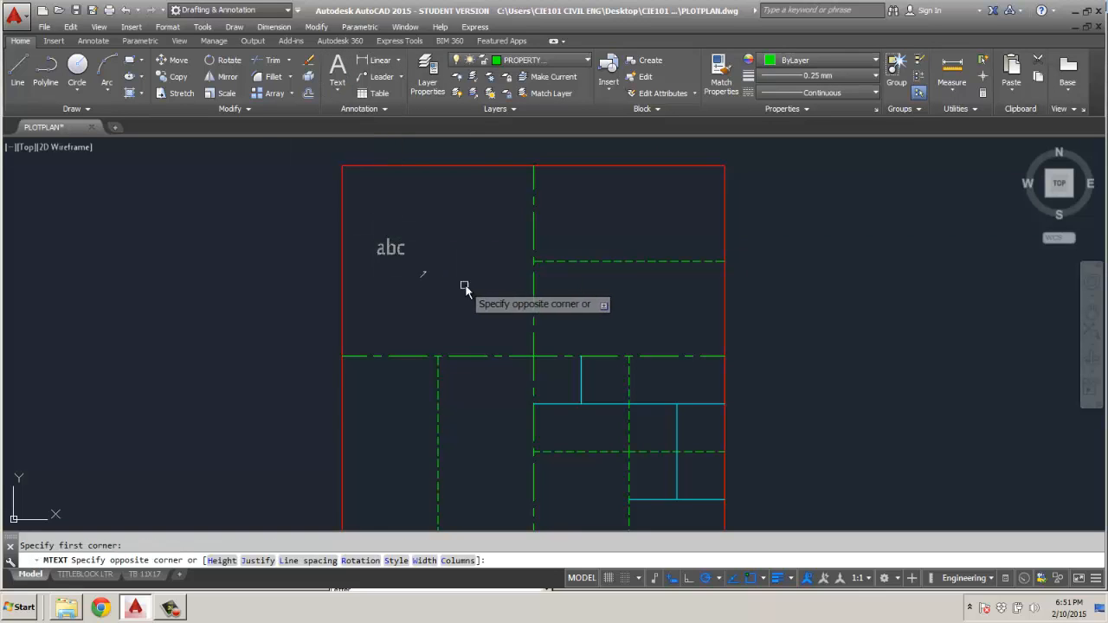
left_click(492, 284)
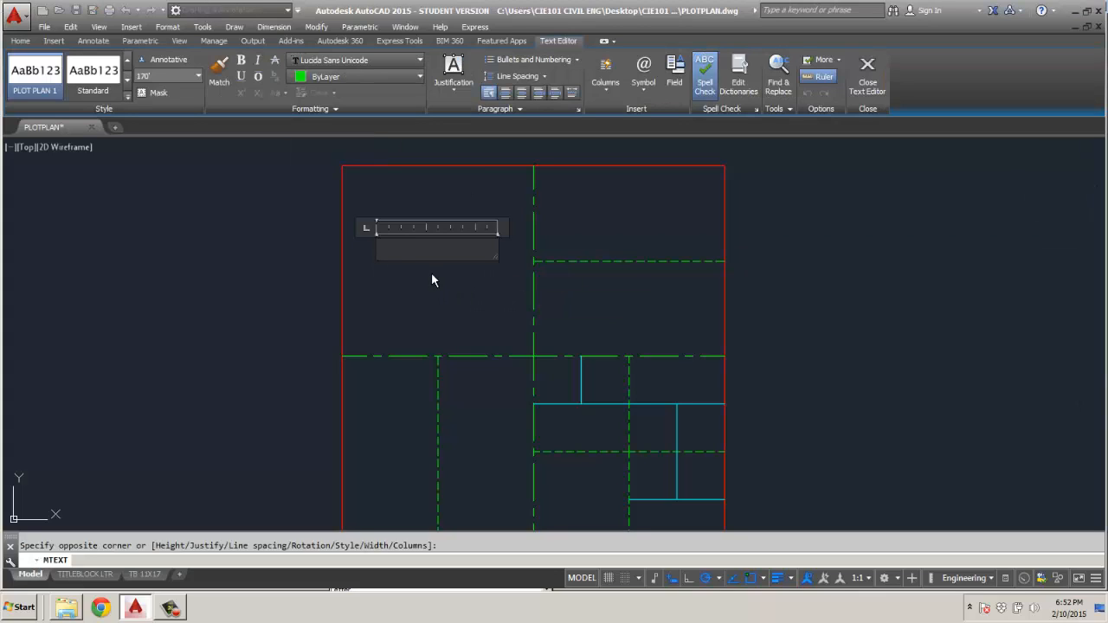
type("NW 1/4")
key("Return")
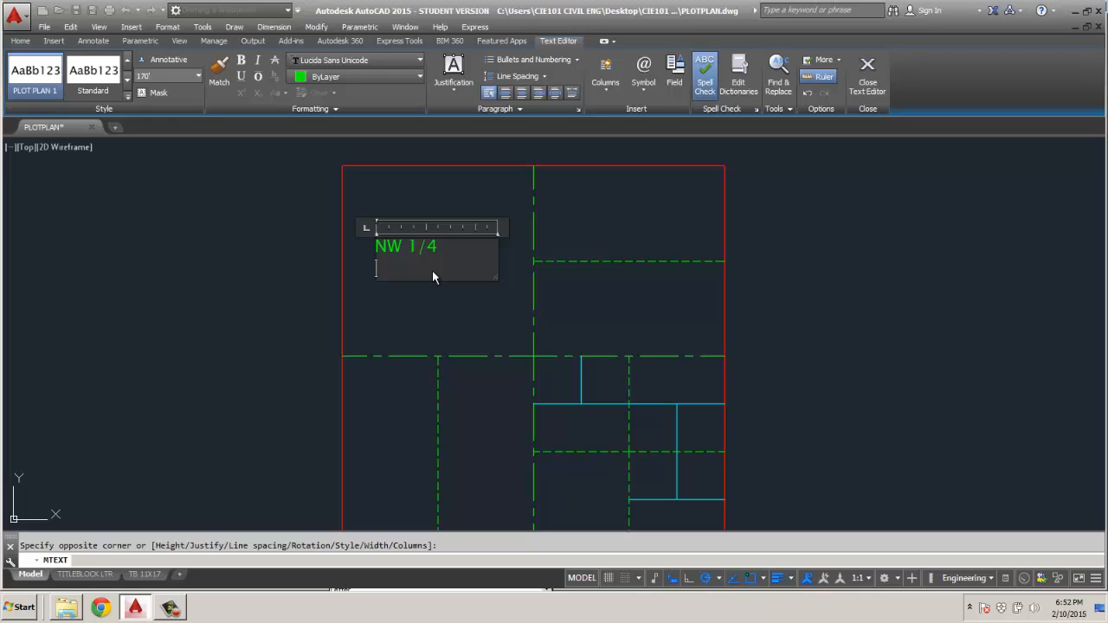
type("F")
key("BackSpace")
type("160 ACRES")
left_click(397, 307)
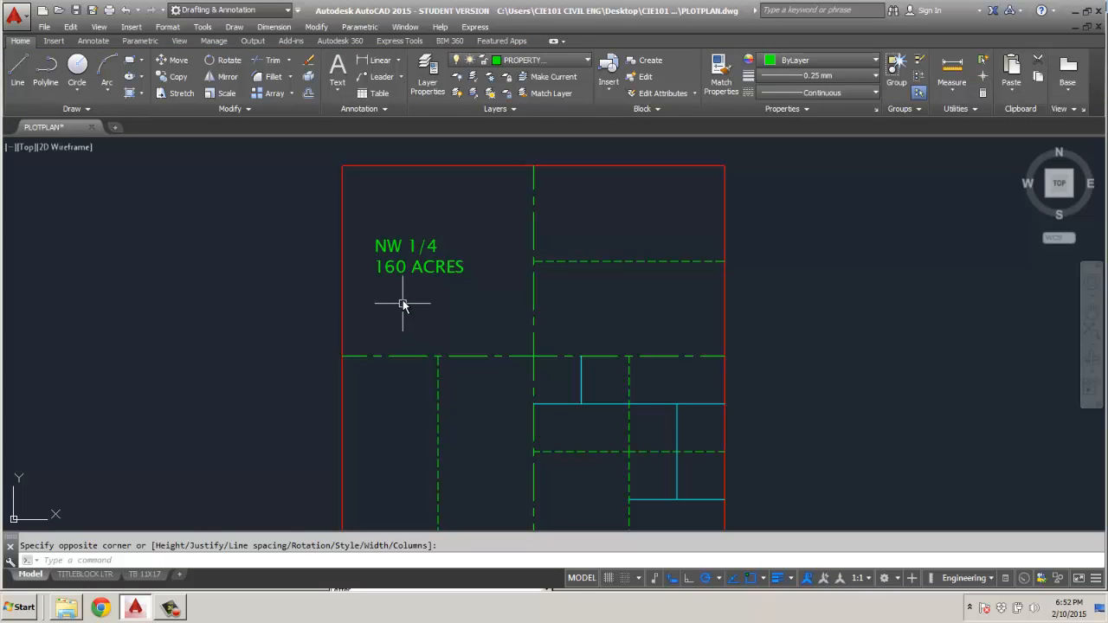
Move the NW 1/4 label slightly down and to the right toward the middle of its quarter.
left_click(401, 273)
left_click(376, 243)
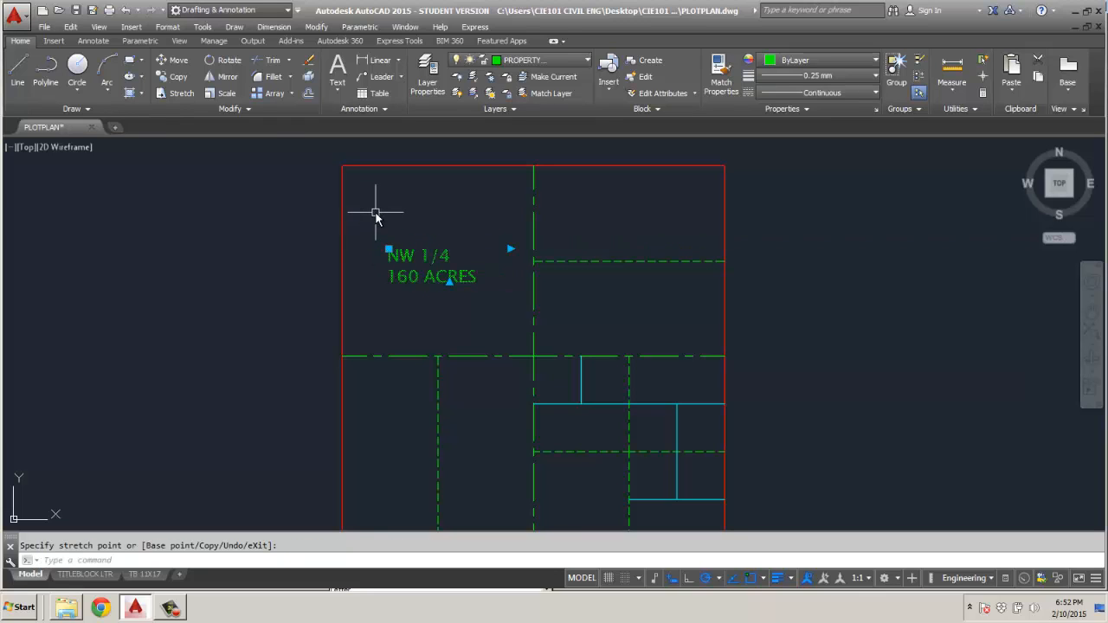
key("Escape")
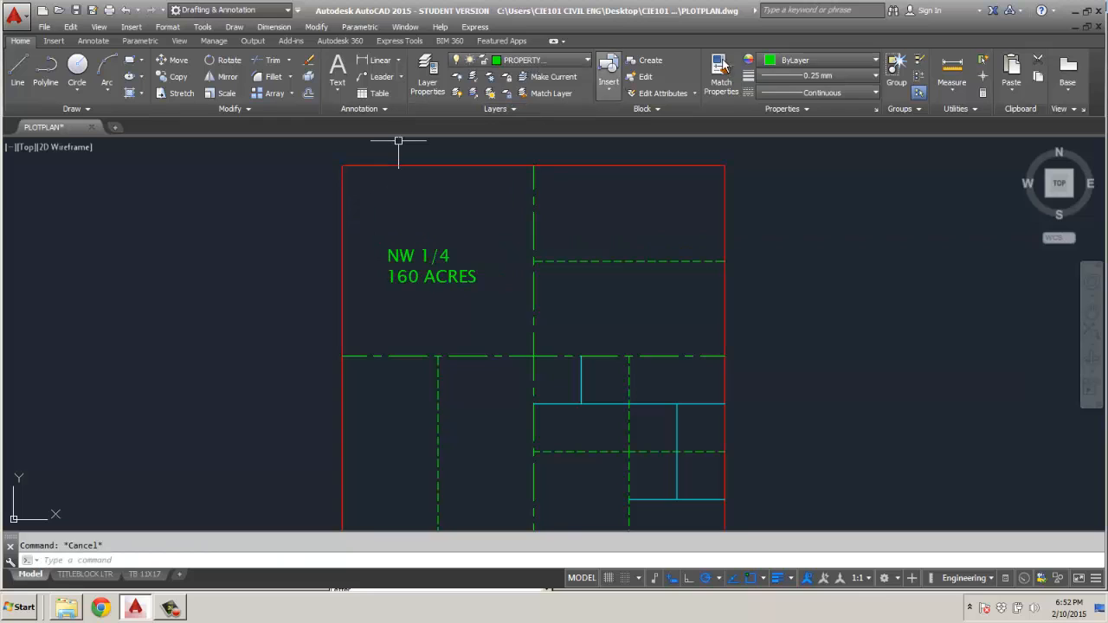
Set the current object colour to Cyan and create a new text style named PLOT PLAN 2.
left_click(807, 61)
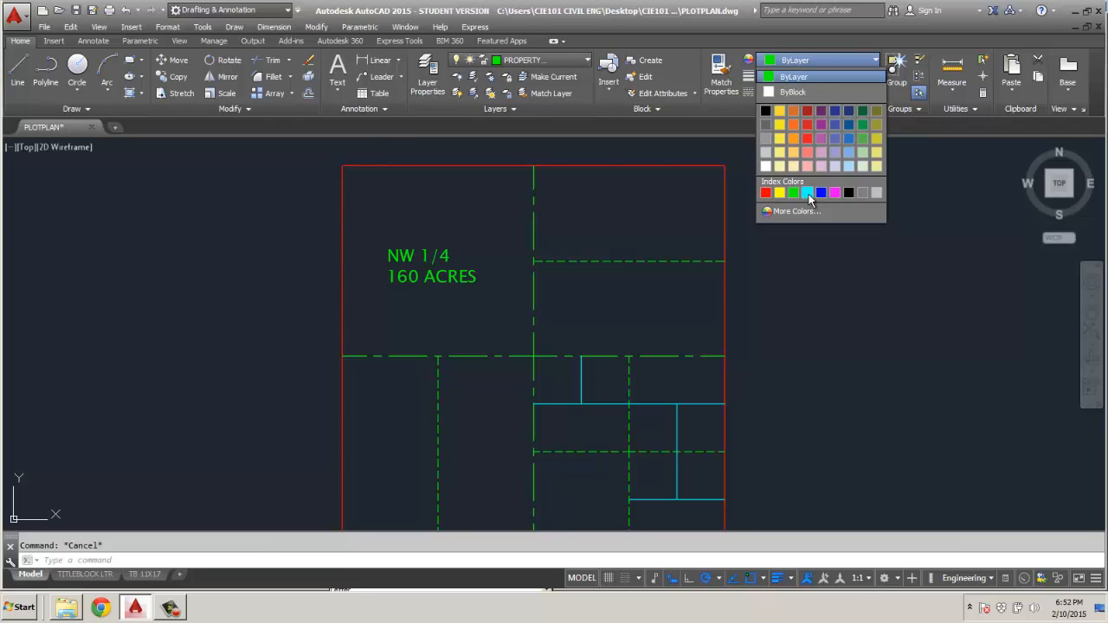
left_click(808, 192)
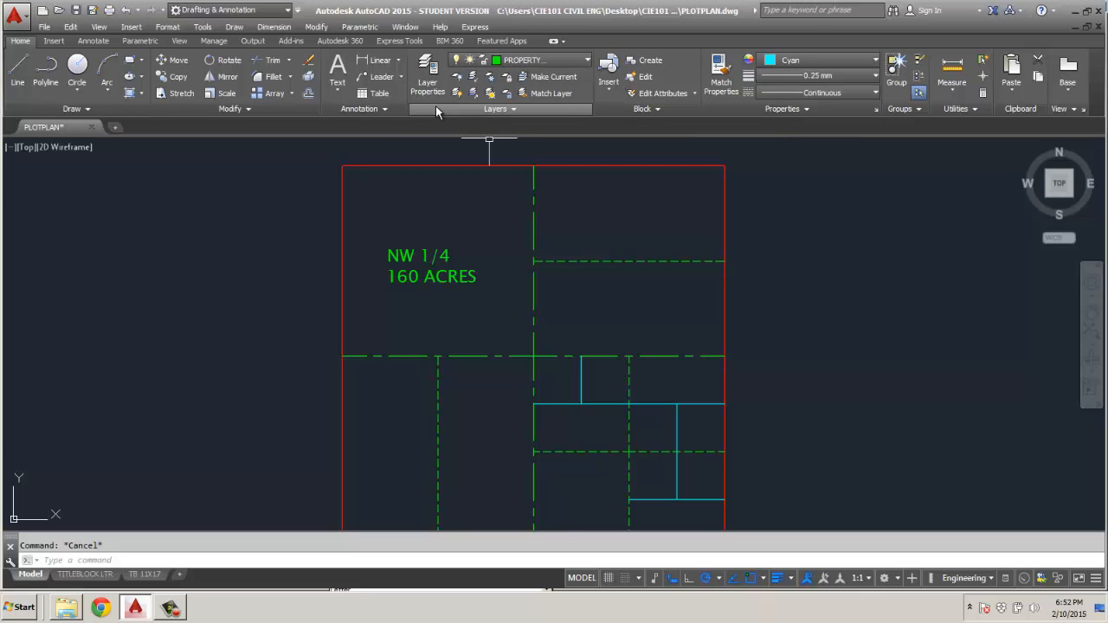
left_click(371, 109)
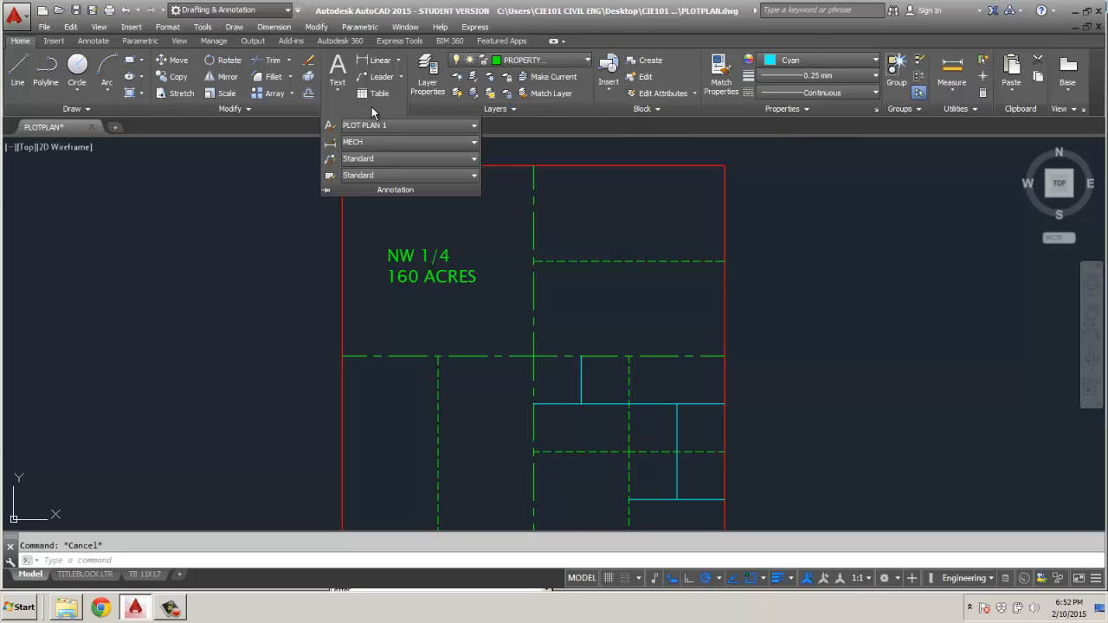
left_click(329, 126)
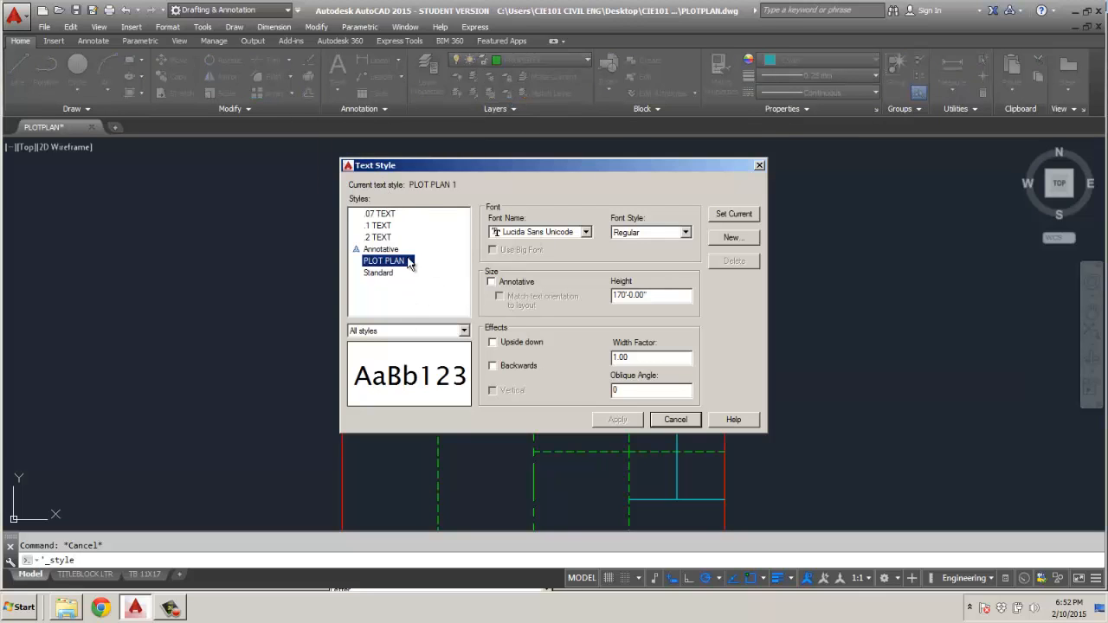
left_click(731, 238)
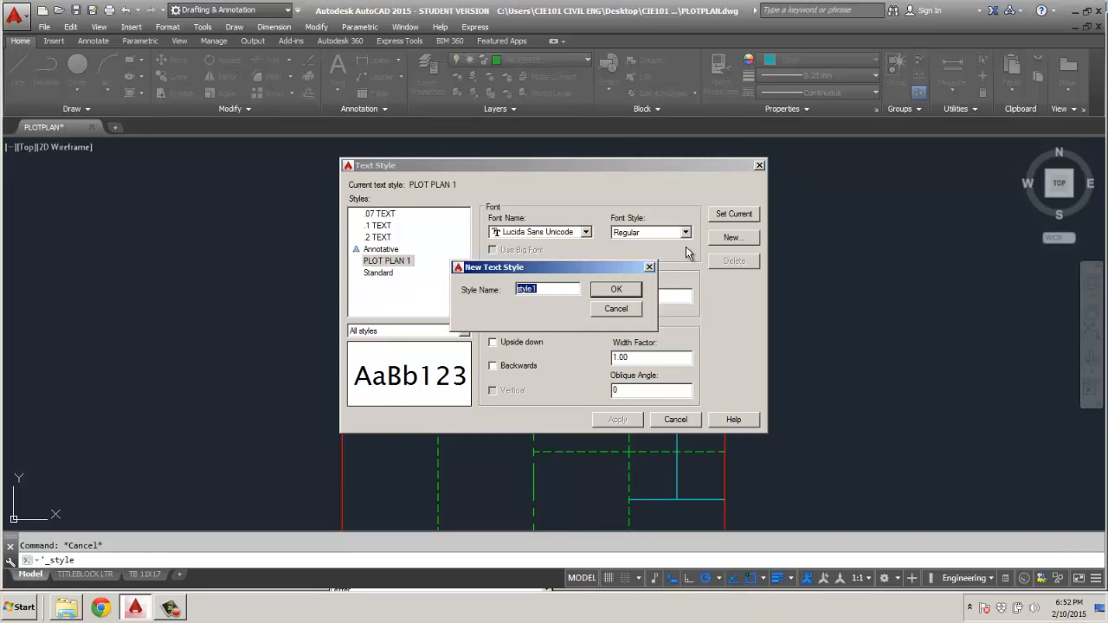
type("PLOT PLAN 2")
left_click(626, 291)
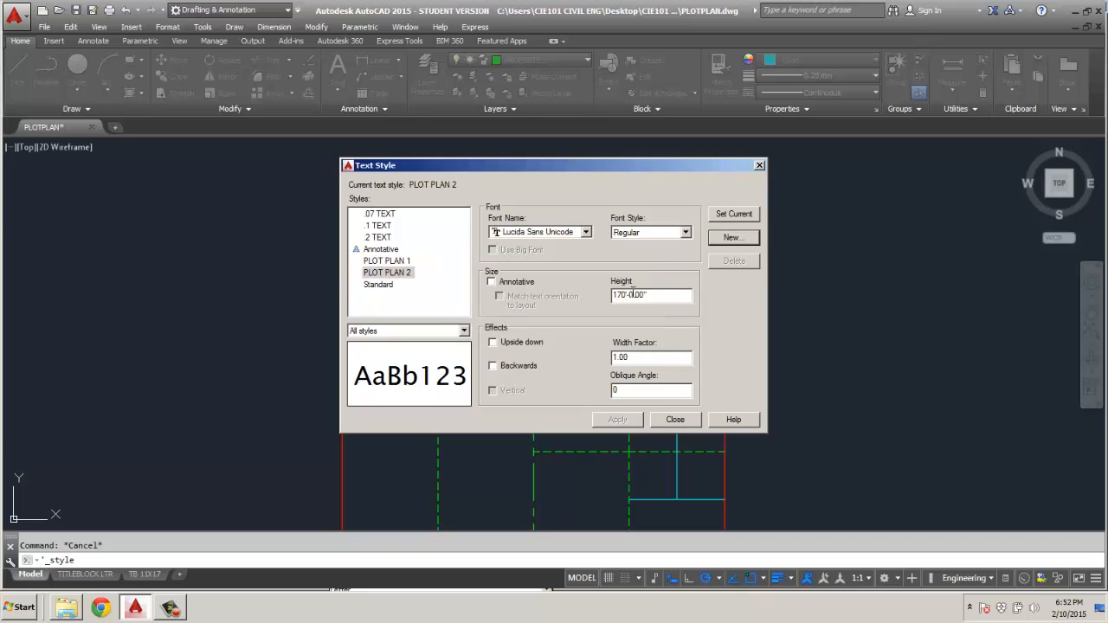
Set the PLOT PLAN 2 text style's height to 100' and apply it.
left_click_drag(649, 295, 577, 297)
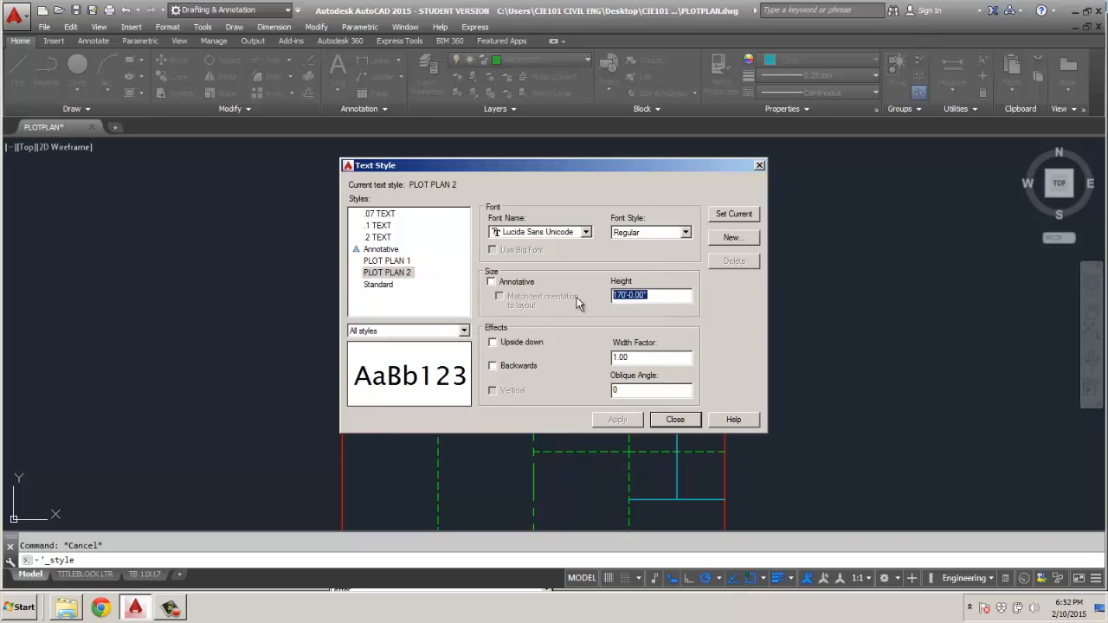
type("100")
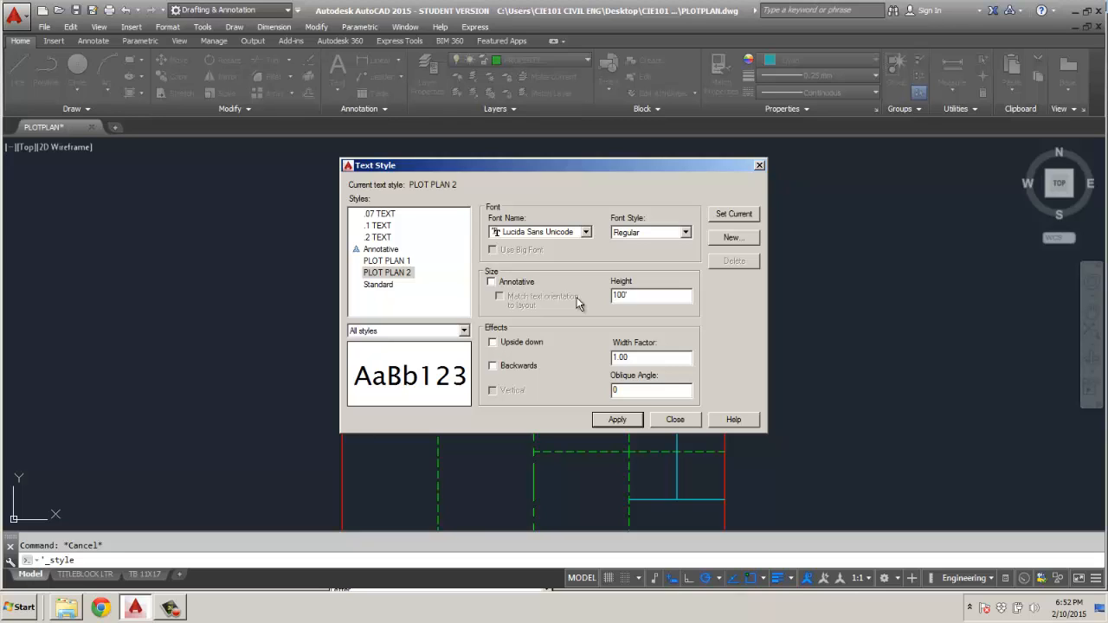
key("Return")
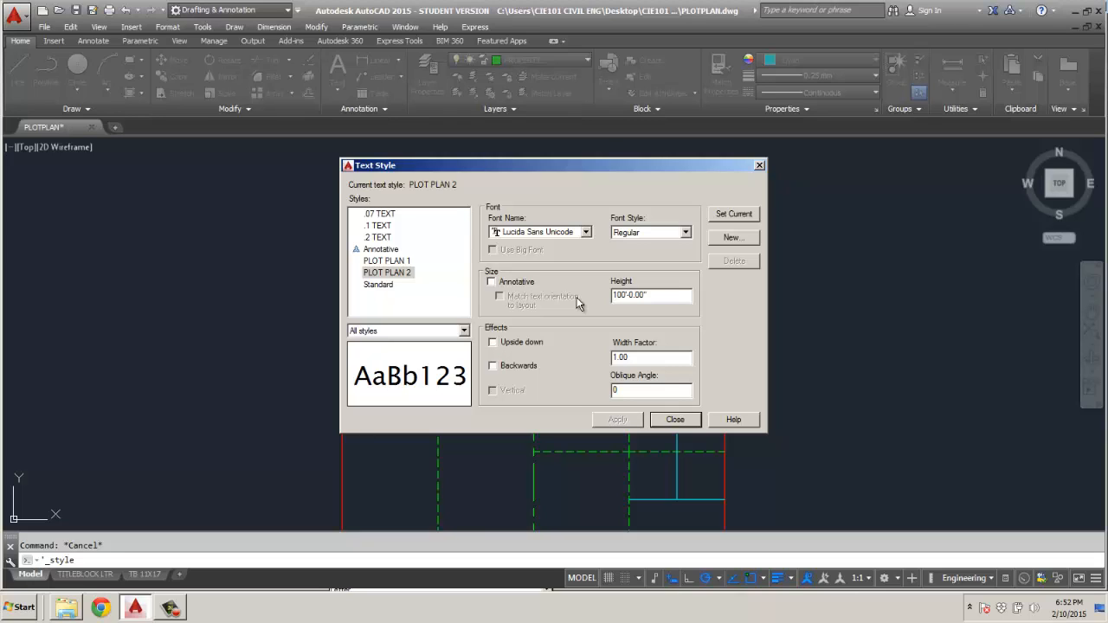
left_click(693, 424)
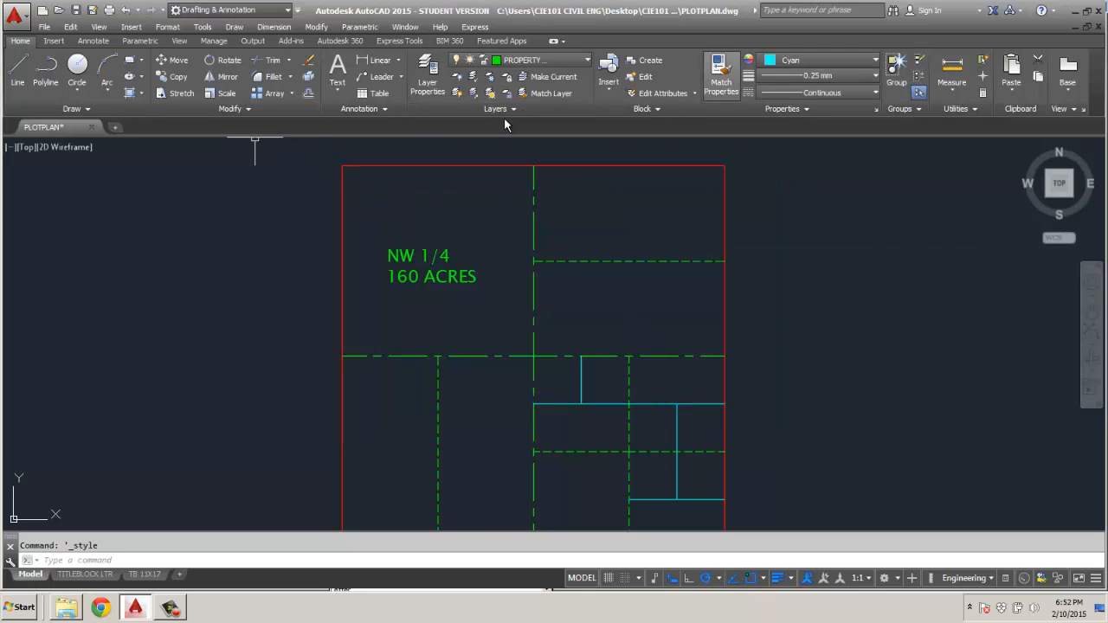
Add a multiline text label in the west half of the southwest quarter reading W 1/2 SW 1/4, with 80 ACRES below, keeping the fractions unstacked.
left_click(338, 88)
left_click(368, 108)
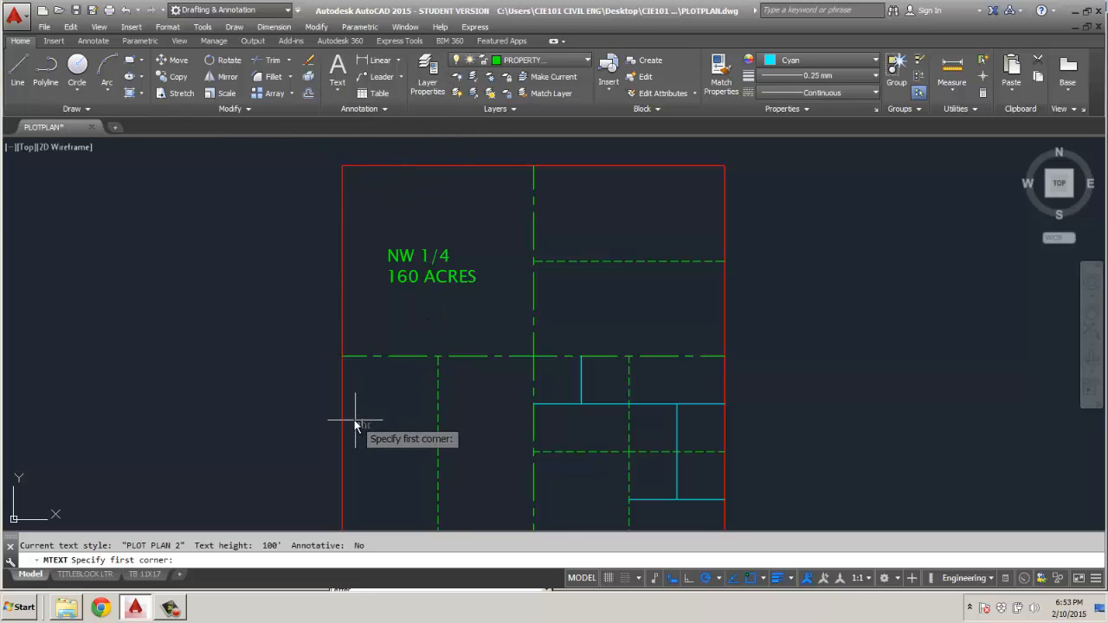
left_click(342, 356)
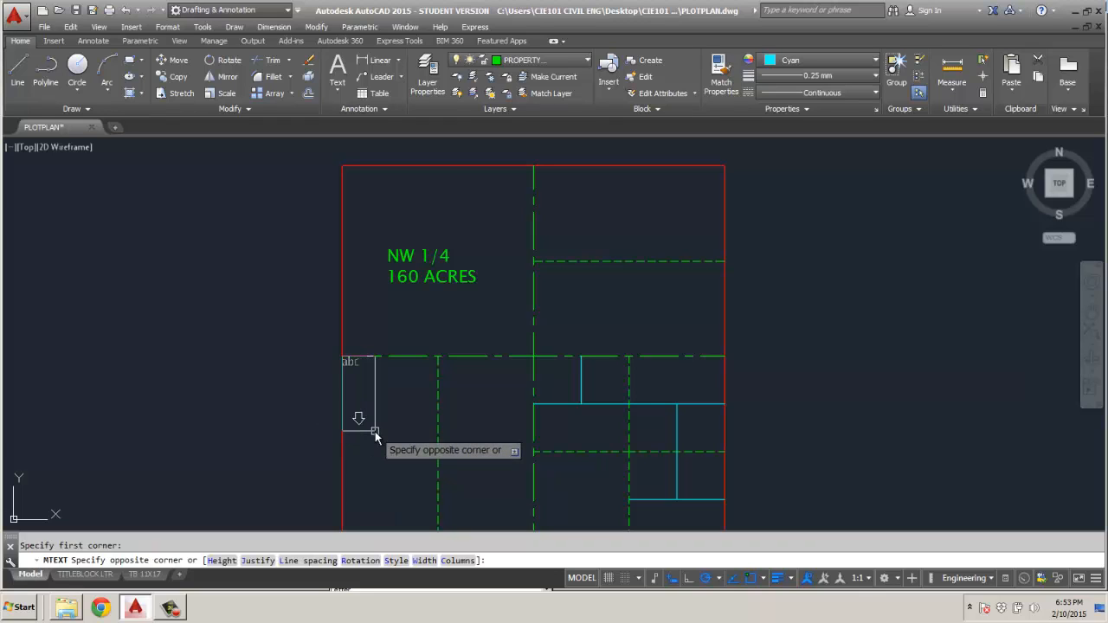
left_click(429, 405)
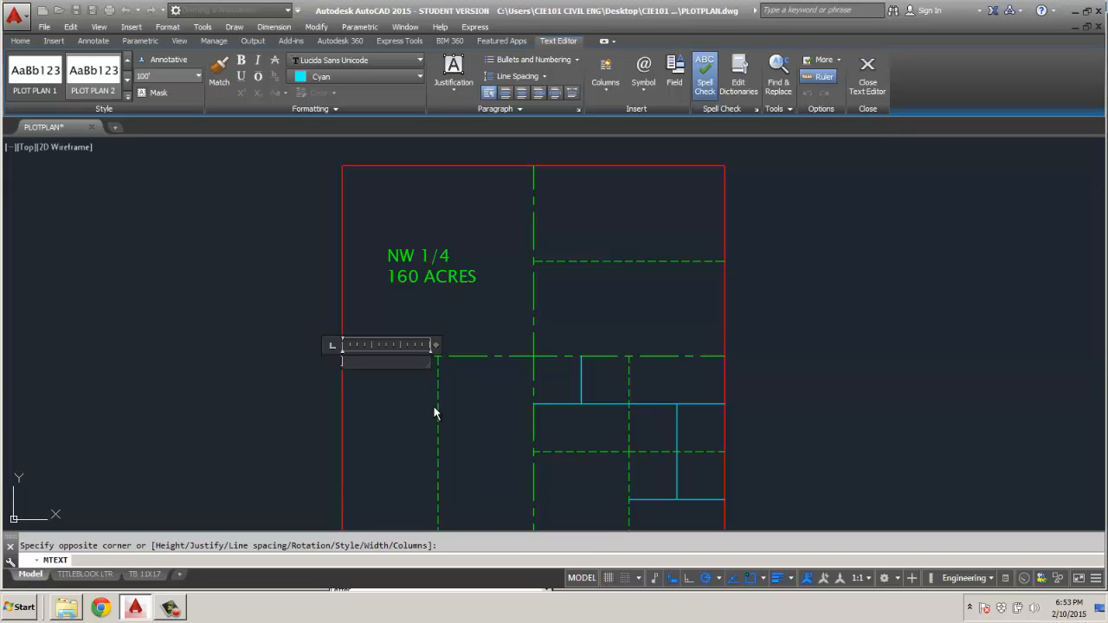
type("W")
type(" 1/4")
key("ctrl+z")
type("SW 1/4")
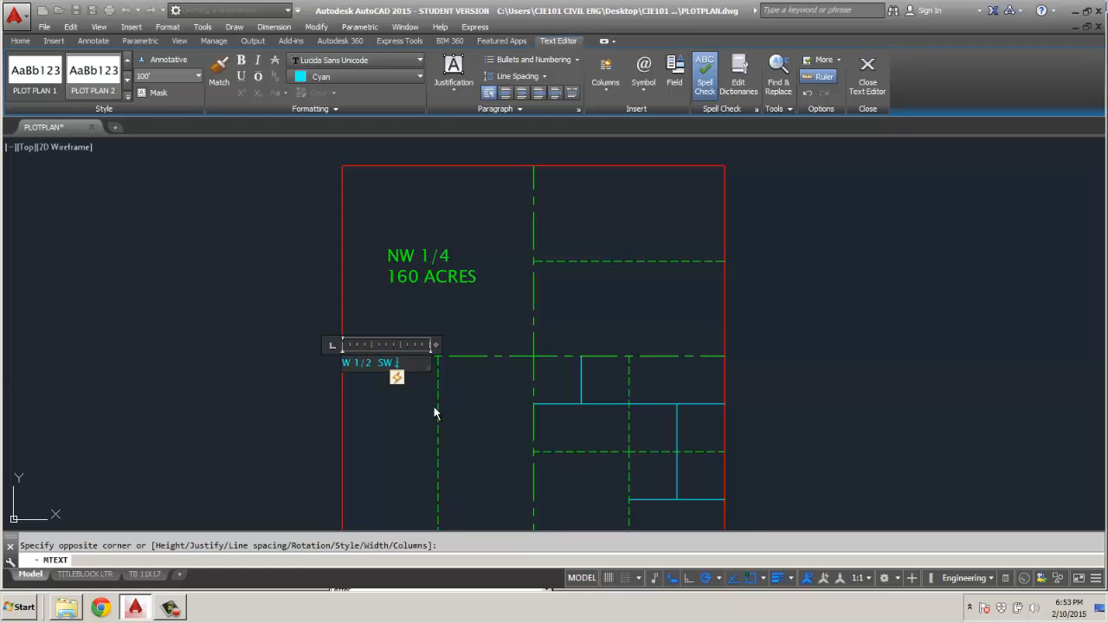
key("ctrl+z")
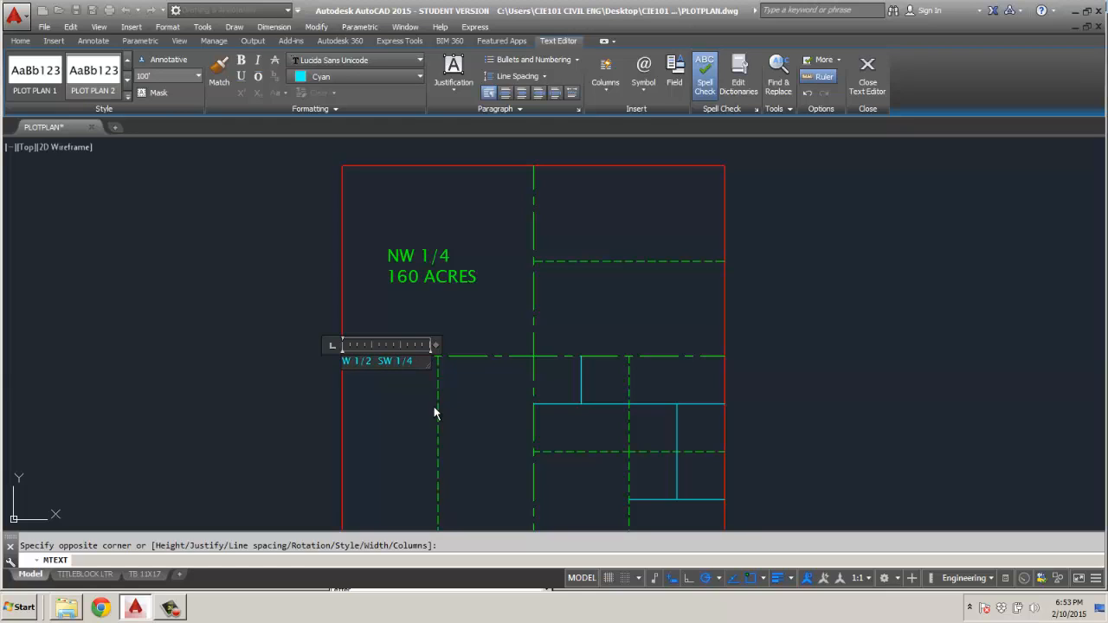
key("Return")
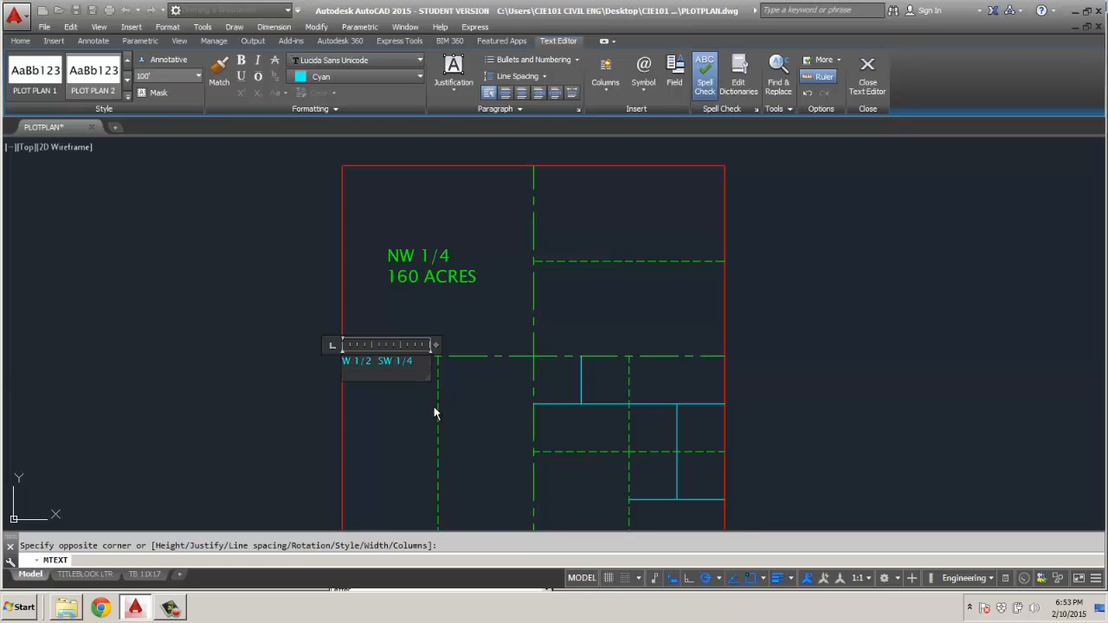
type("80 ACRES")
left_click(389, 425)
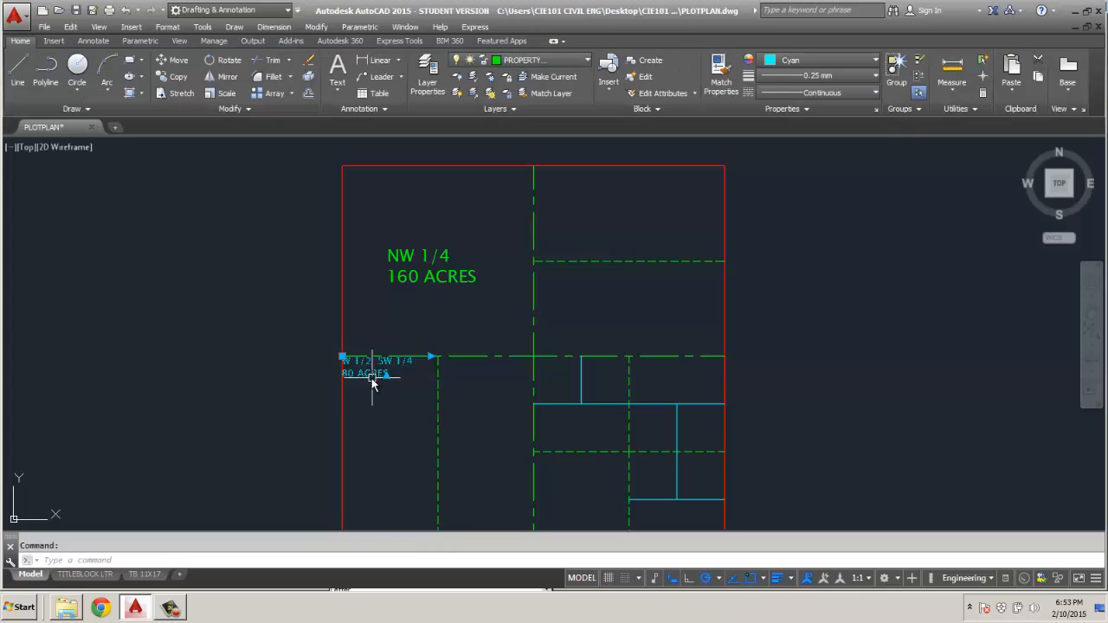
Move the W 1/2 SW 1/4 label down from the parcel's upper-left corner into the parcel.
left_click(346, 362)
left_click(344, 358)
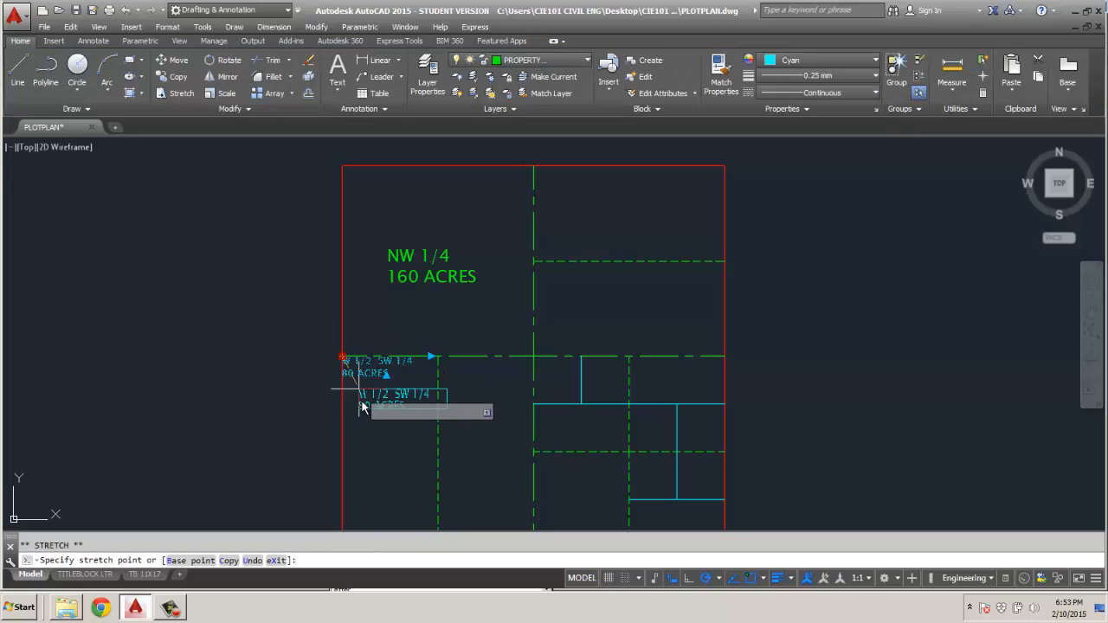
left_click(355, 448)
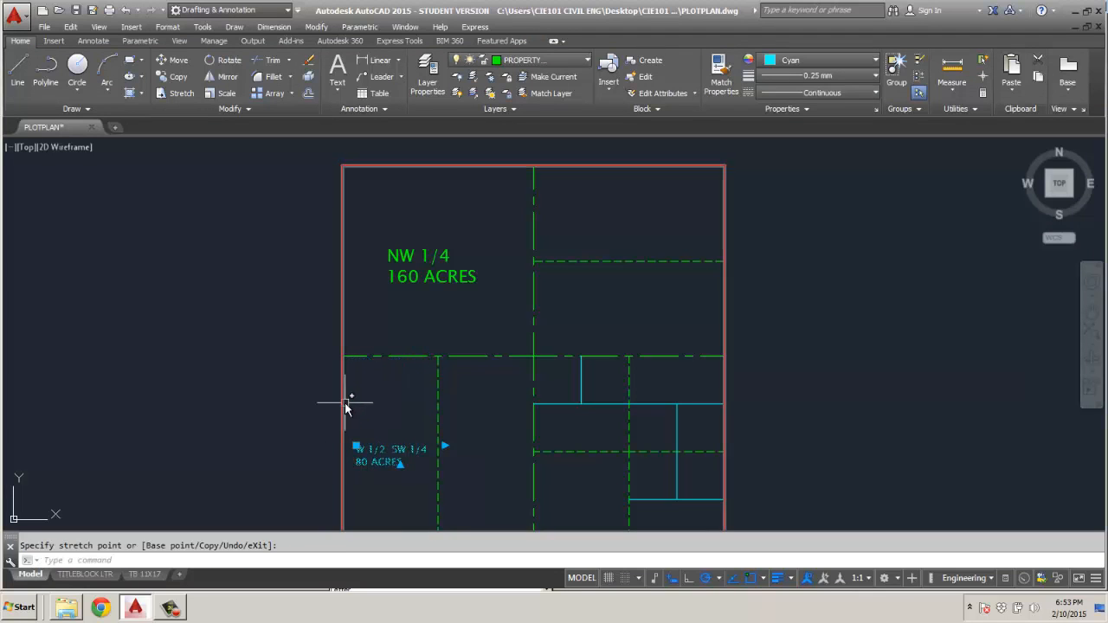
Copy the W 1/2 SW 1/4 label into the east half of the southwest quarter and change it to E 1/2 SW 1/4.
key("ctrl+c")
key("ctrl+v")
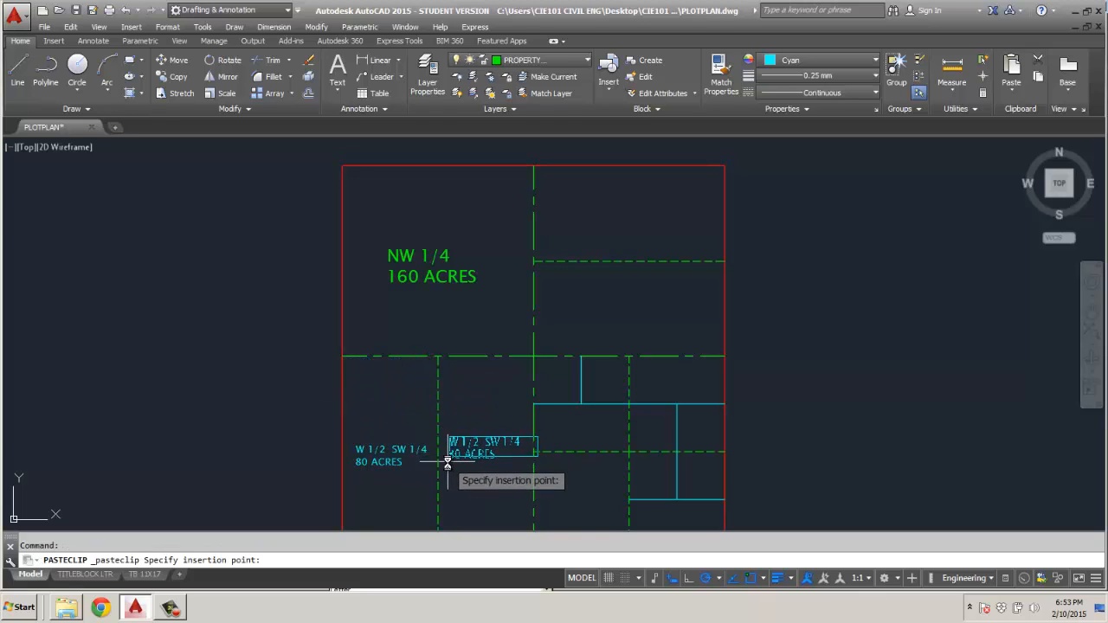
left_click(444, 470)
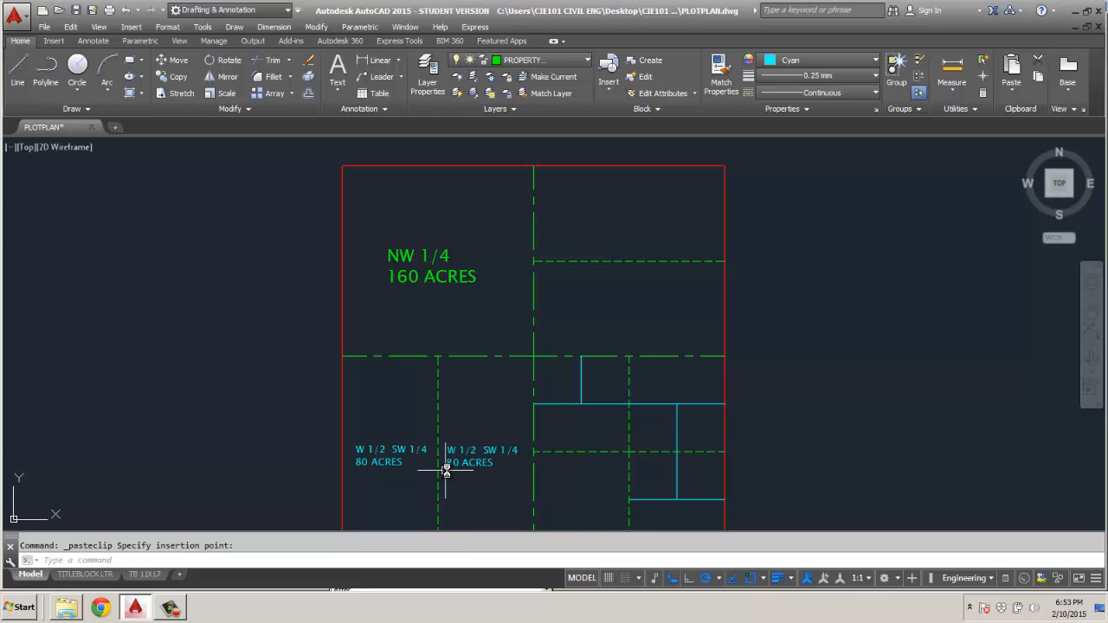
double_click(493, 454)
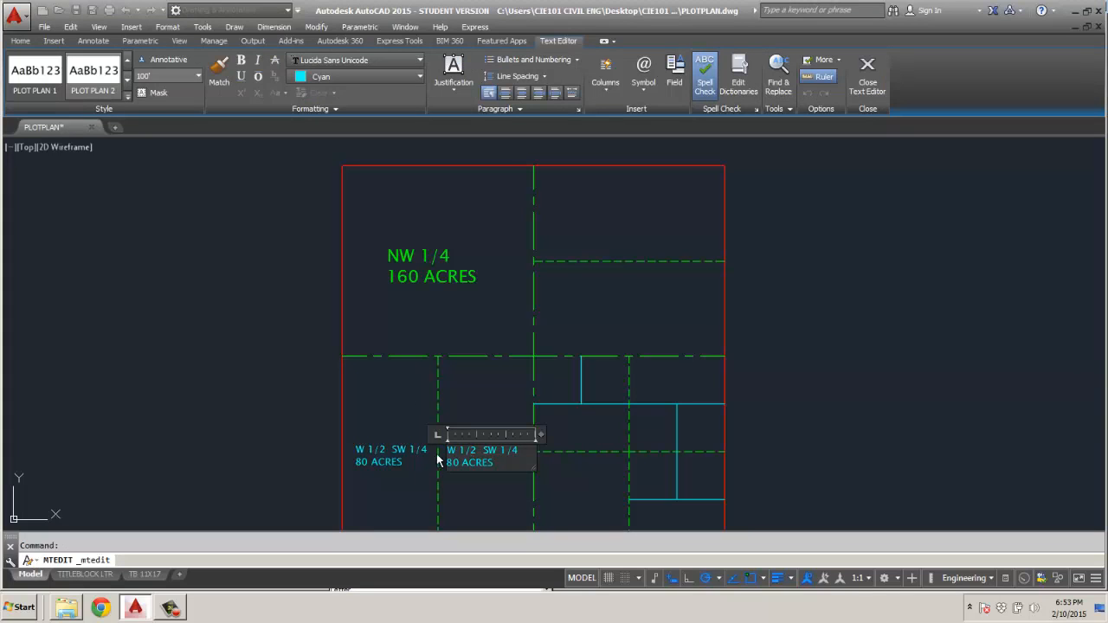
left_click_drag(448, 450, 458, 451)
type("E")
left_click(460, 499)
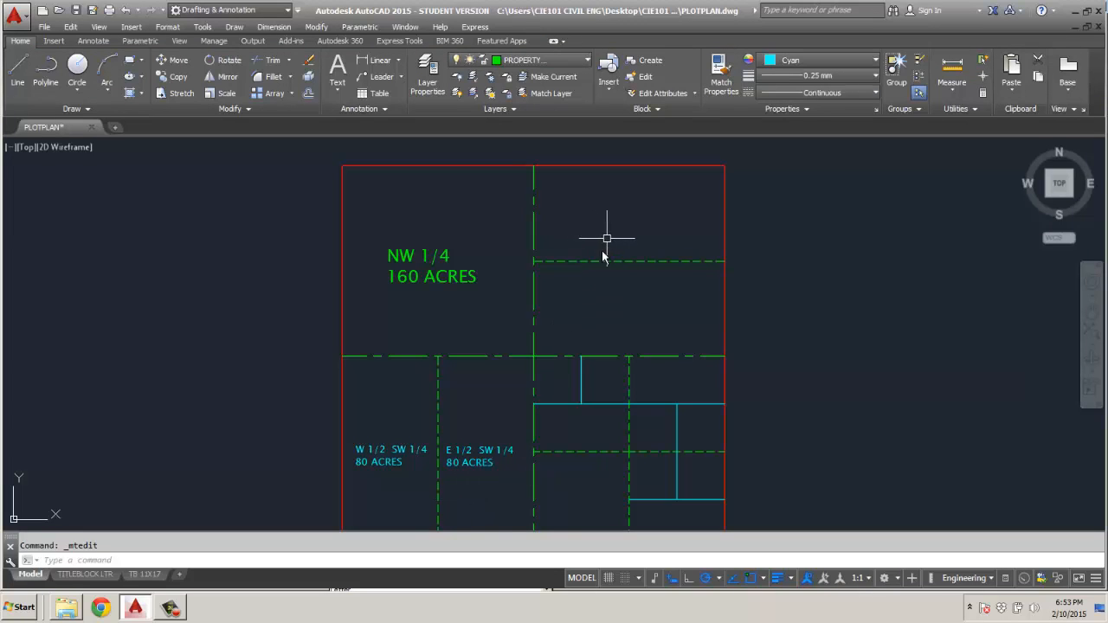
left_click(464, 451)
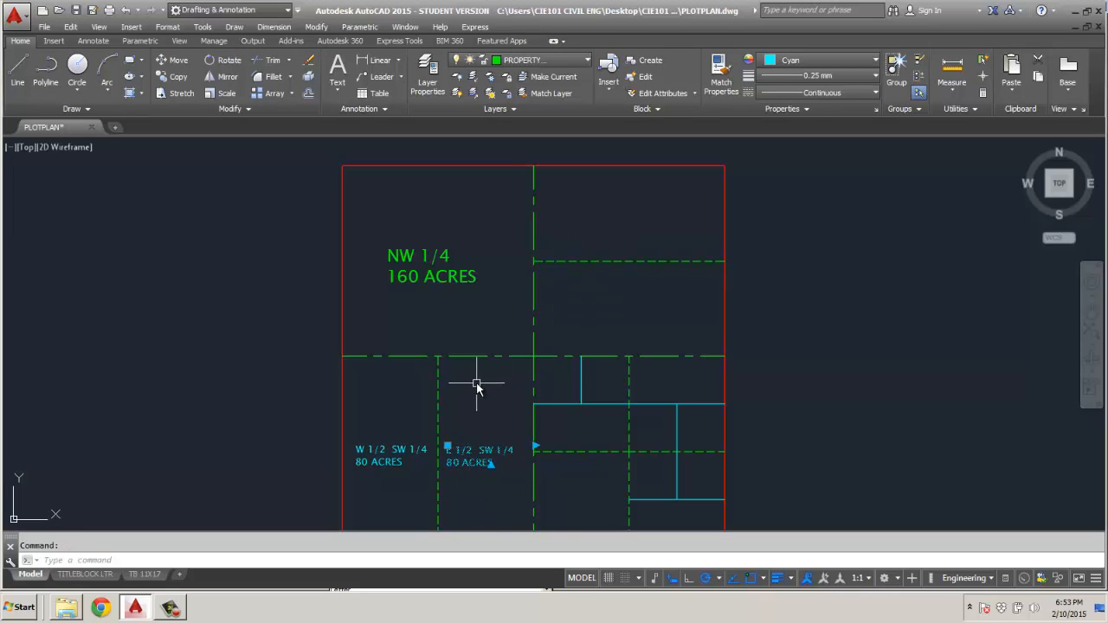
type("c")
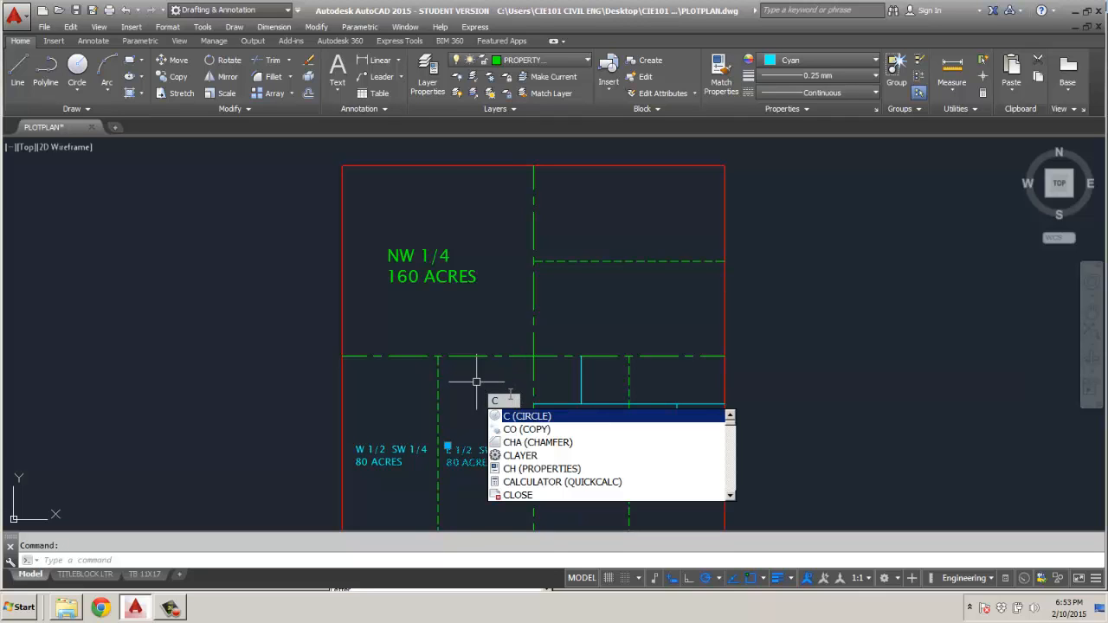
key("Down")
key("Return")
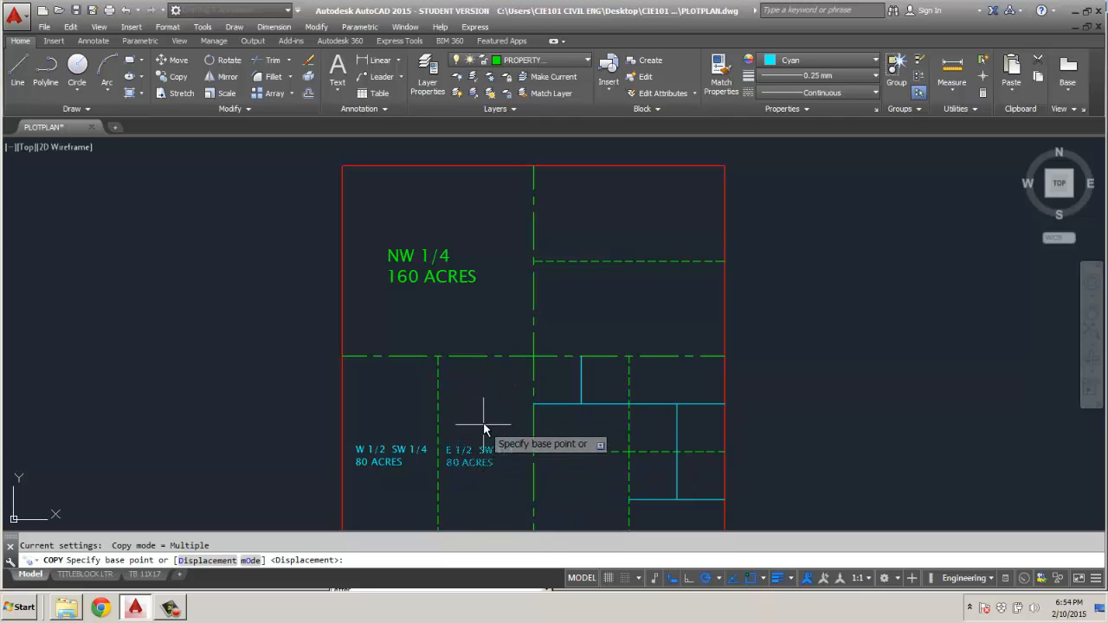
Paste copies of the W 1/2 SW 1/4 label into the north and south halves of the northeast quarter.
key("ctrl+v")
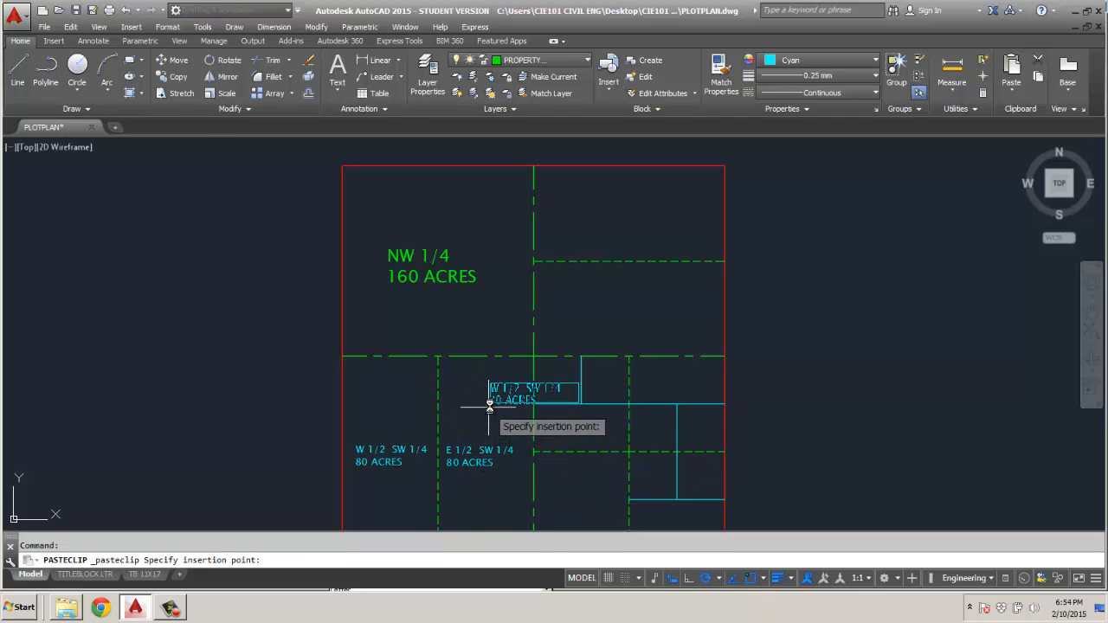
left_click(584, 235)
key("ctrl+v")
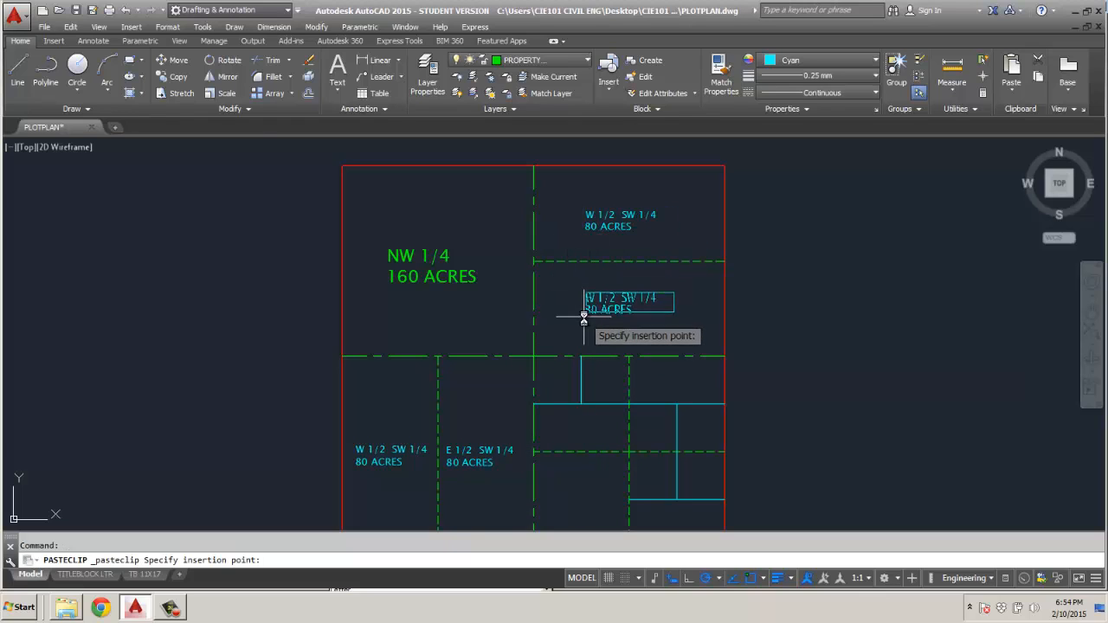
left_click(585, 318)
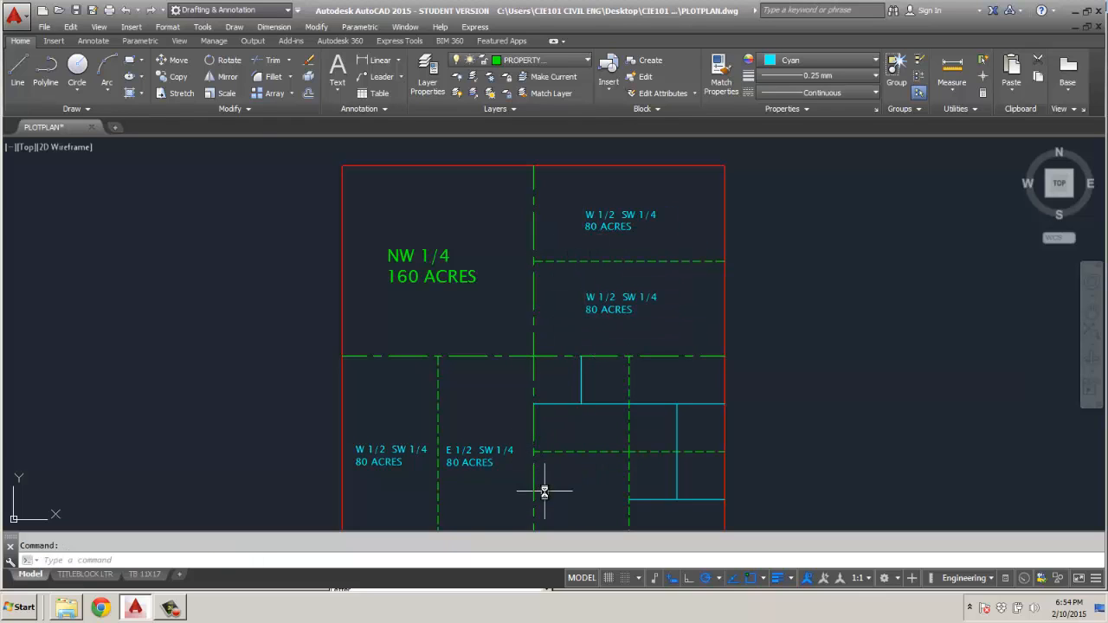
Paste two more copies of the label into the southeast quarter, one in its southwest parcel and one in its southeast corner parcel.
key("ctrl+v")
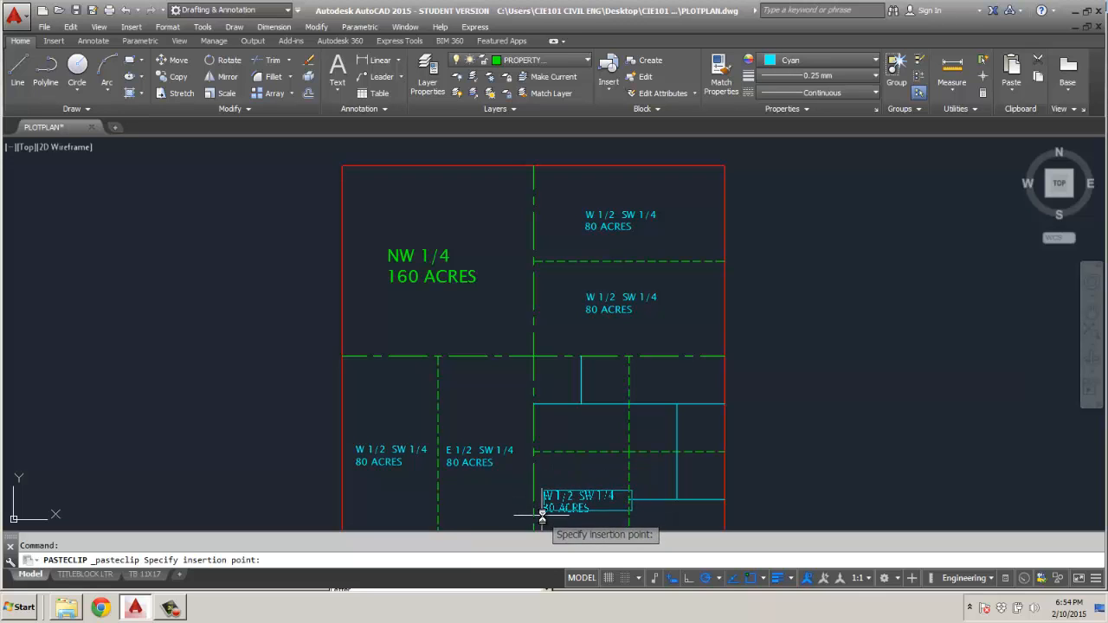
left_click(542, 516)
middle_click_drag(560, 465, 540, 376)
key("ctrl+v")
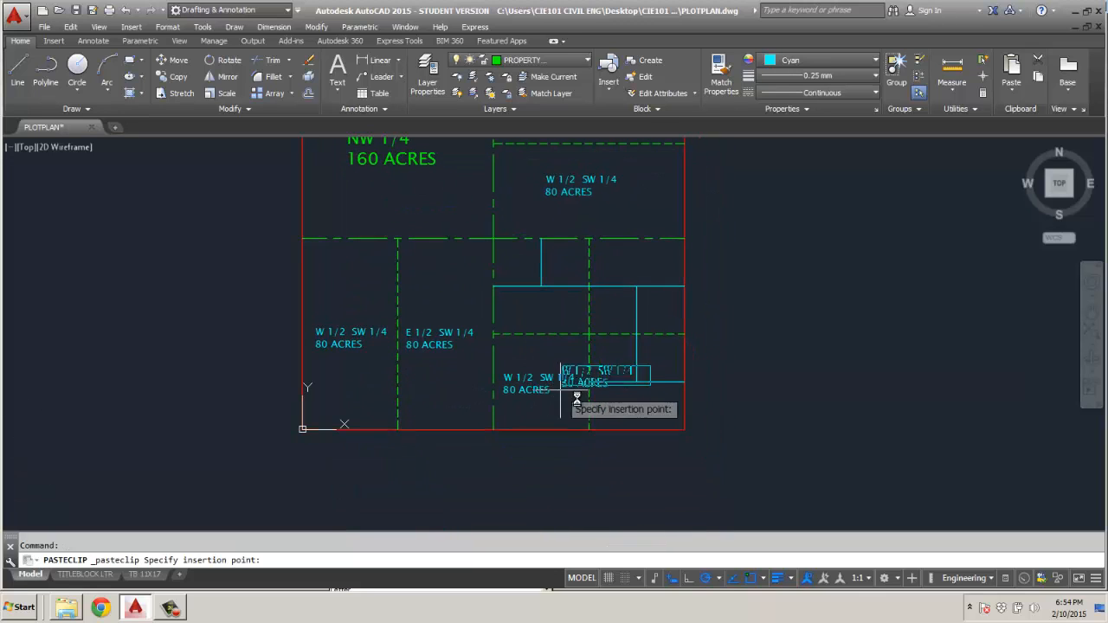
left_click(601, 419)
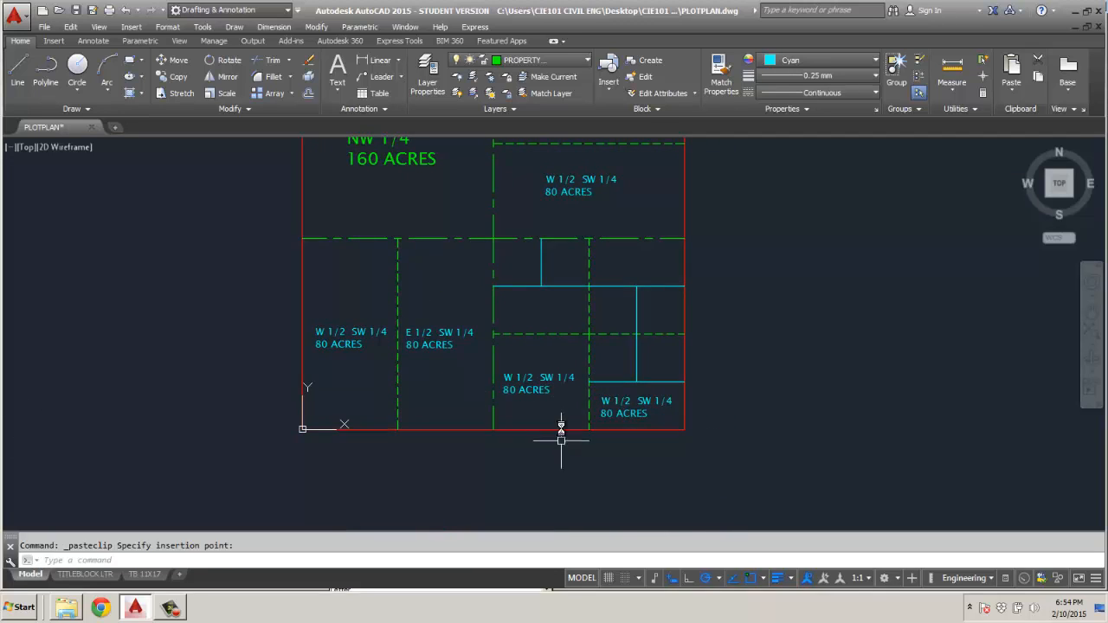
Change the label in the north half of the northeast quarter to N 1/2 NE 1/4, keeping the 80 ACRES line.
scroll(577, 211, "up", 2)
mouse_move(576, 211)
middle_mouse_down()
mouse_move(560, 317)
mouse_move(520, 411)
mouse_move(526, 421)
middle_mouse_up()
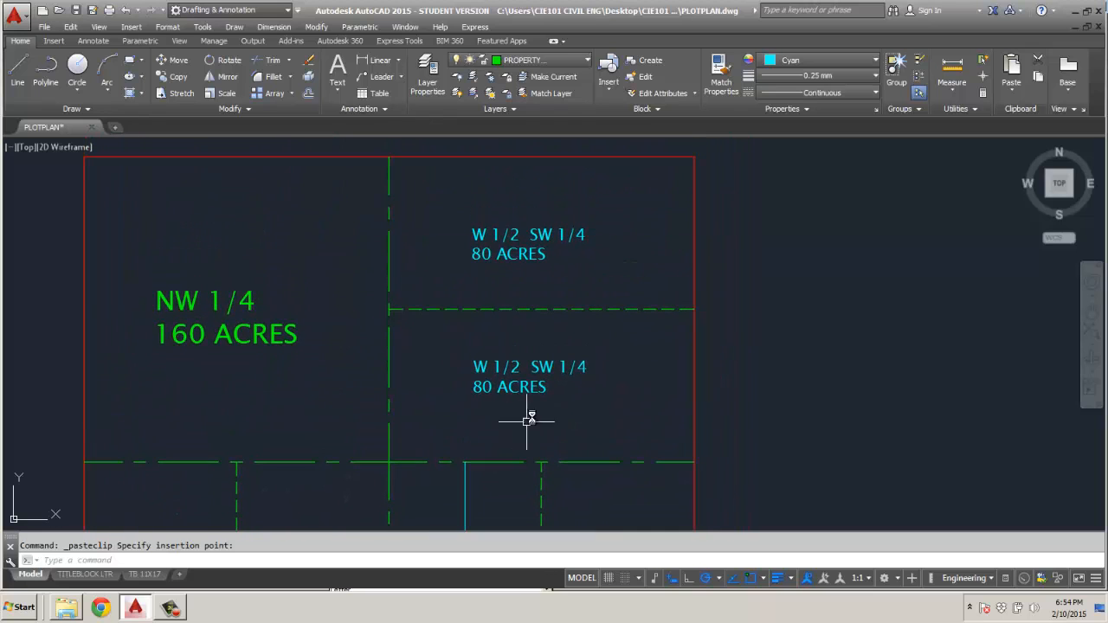
left_click(518, 232)
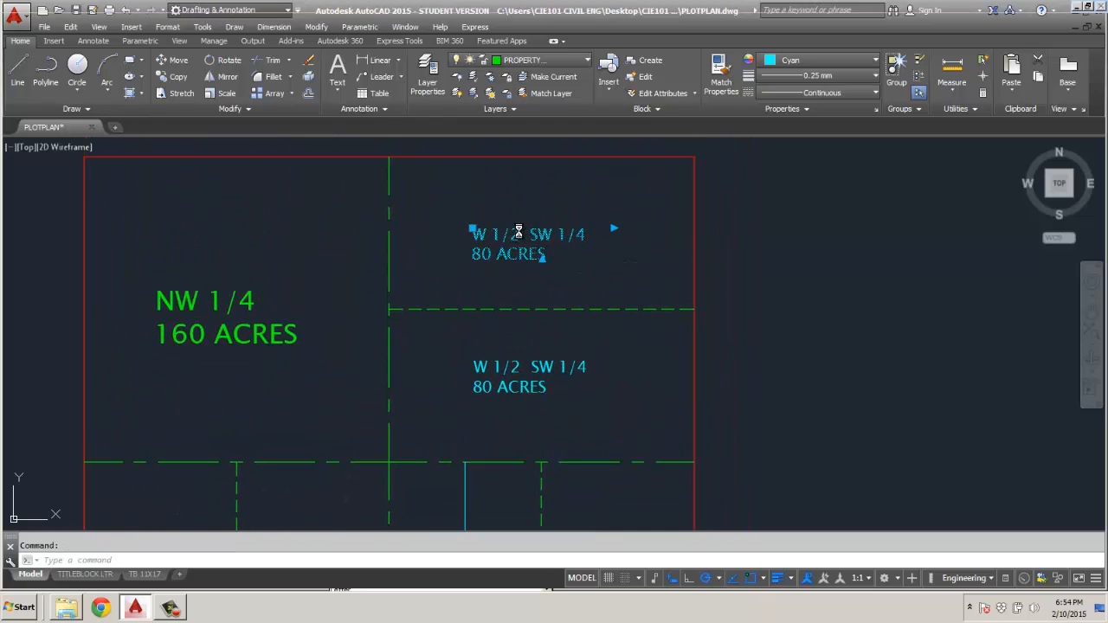
double_click(518, 232)
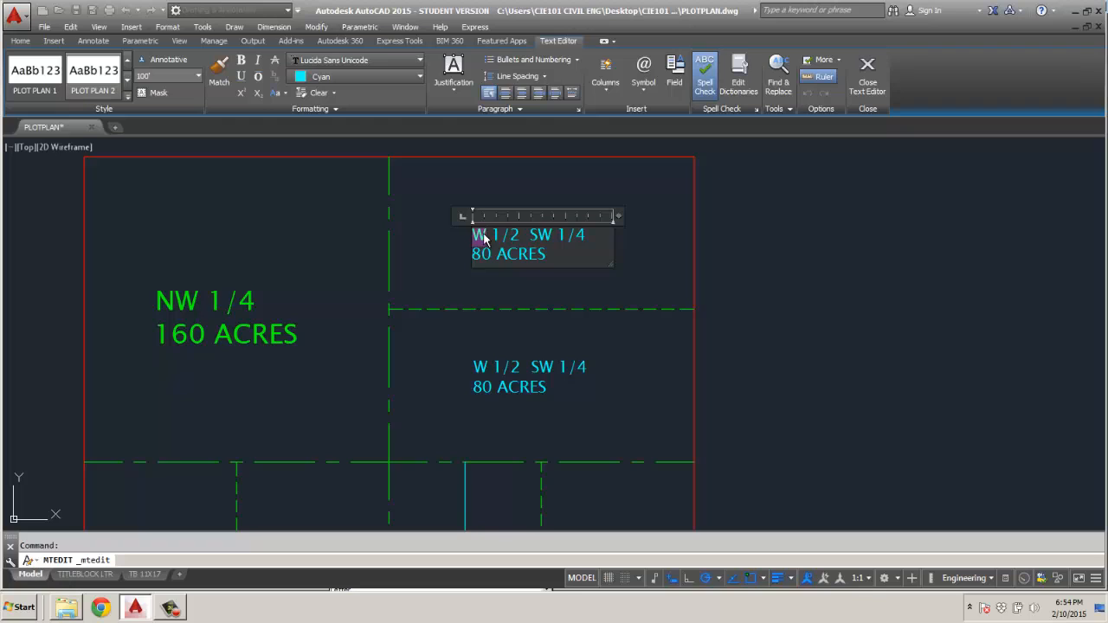
type("N")
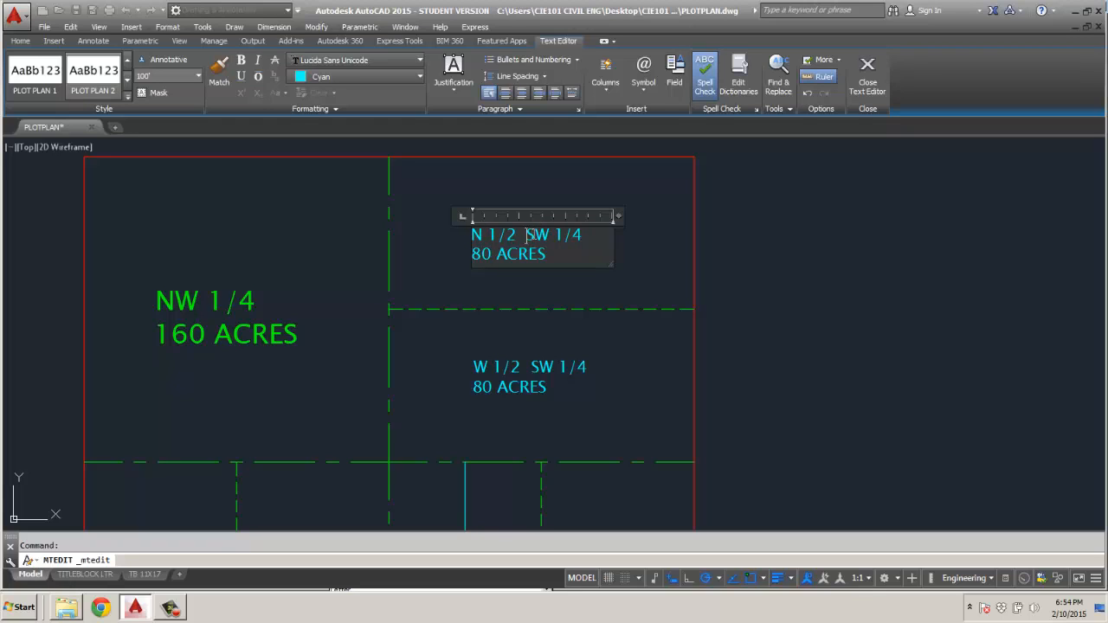
left_click_drag(527, 235, 547, 235)
type("NE")
left_click(482, 371)
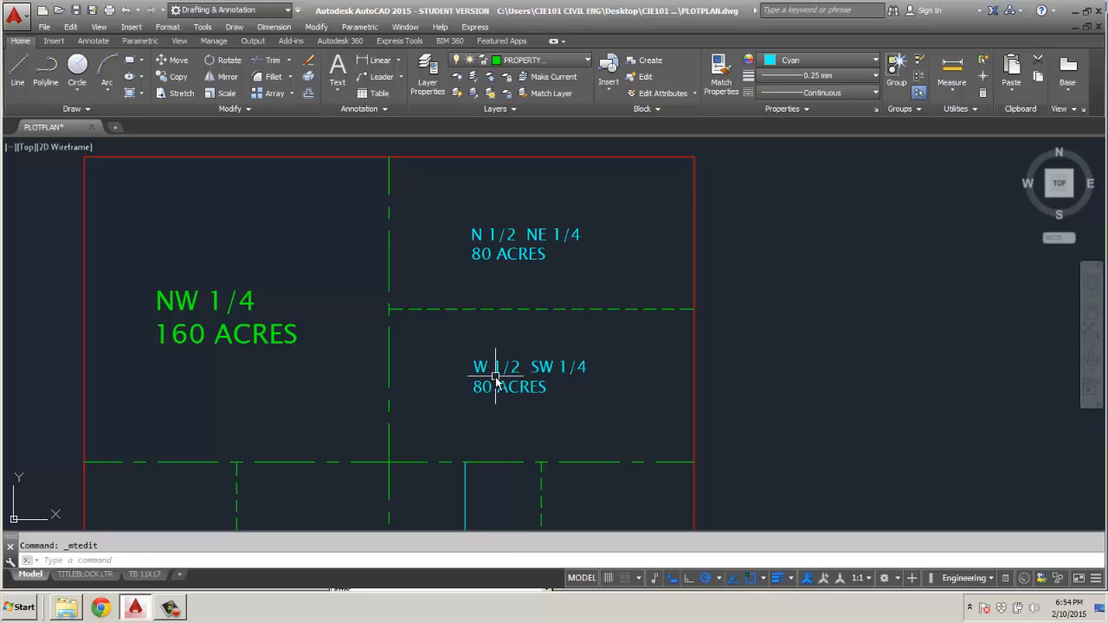
Change the label in the south half of the northeast quarter to S 1/2 NE 1/4.
double_click(499, 373)
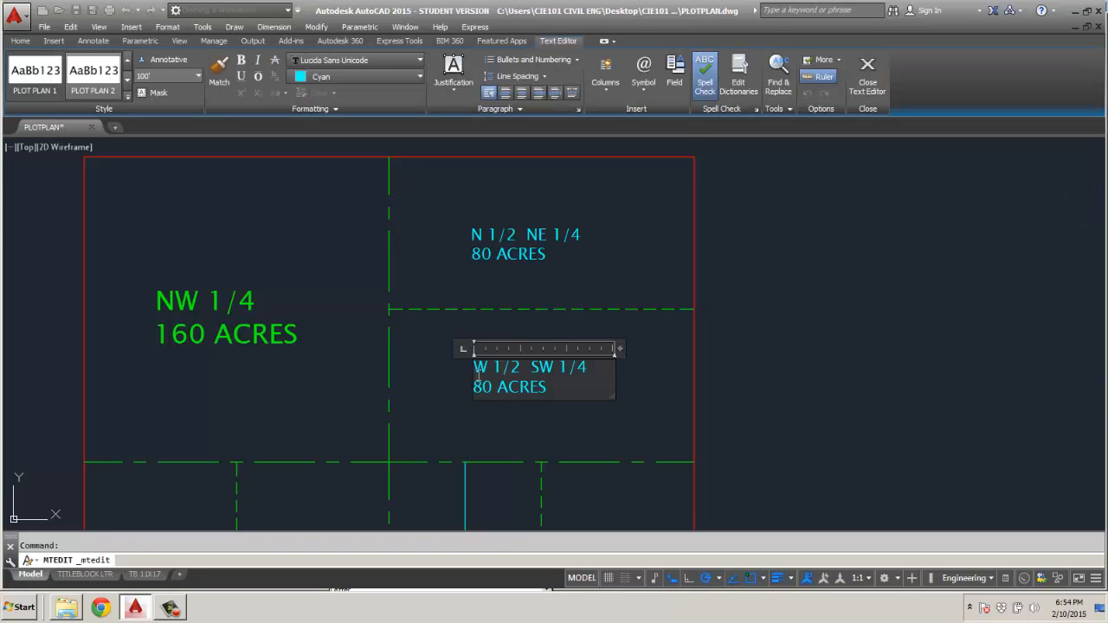
double_click(480, 369)
type("S")
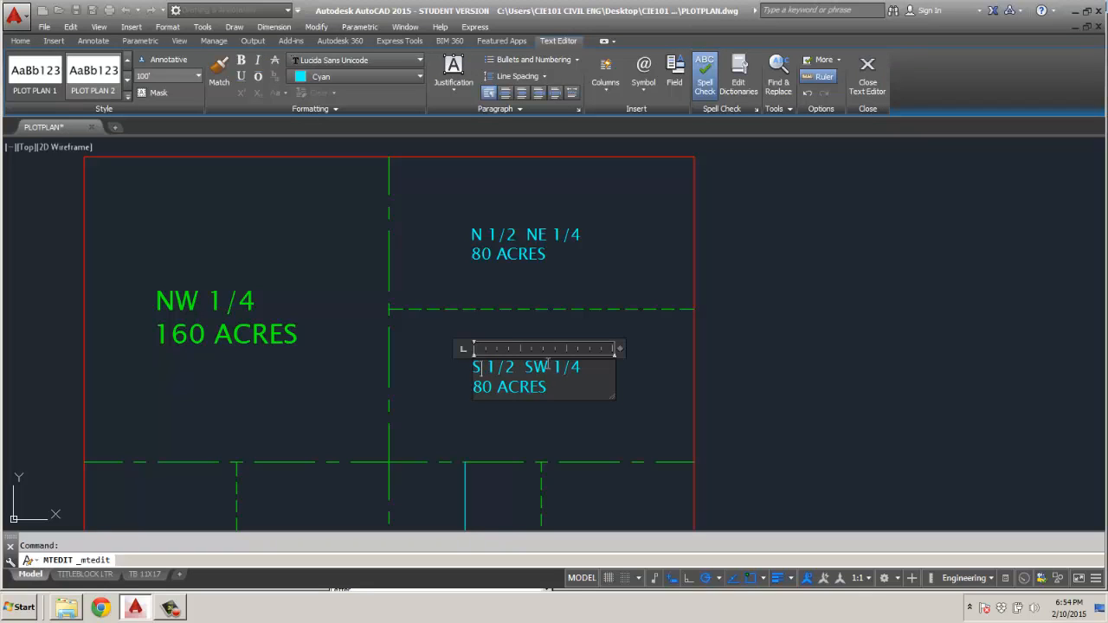
left_click_drag(525, 367, 546, 368)
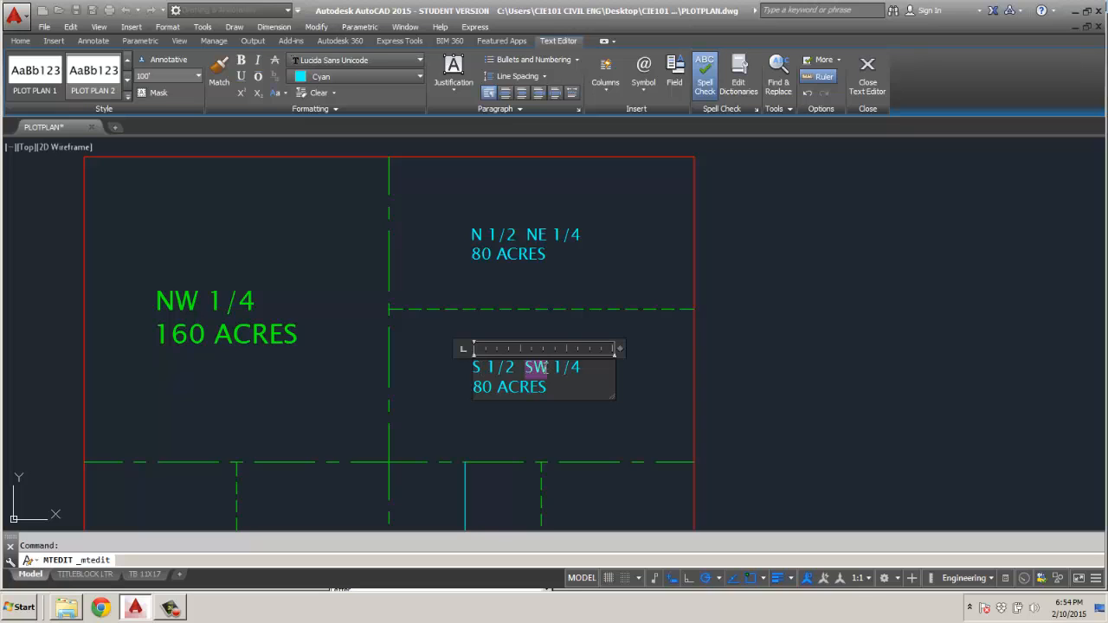
type("NE")
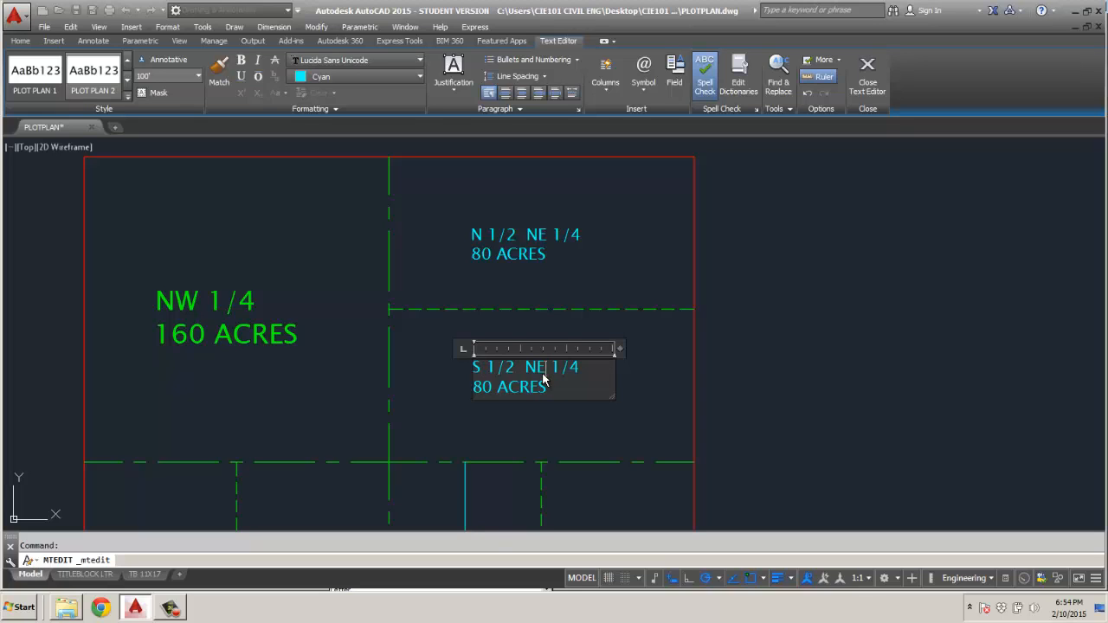
left_click(520, 411)
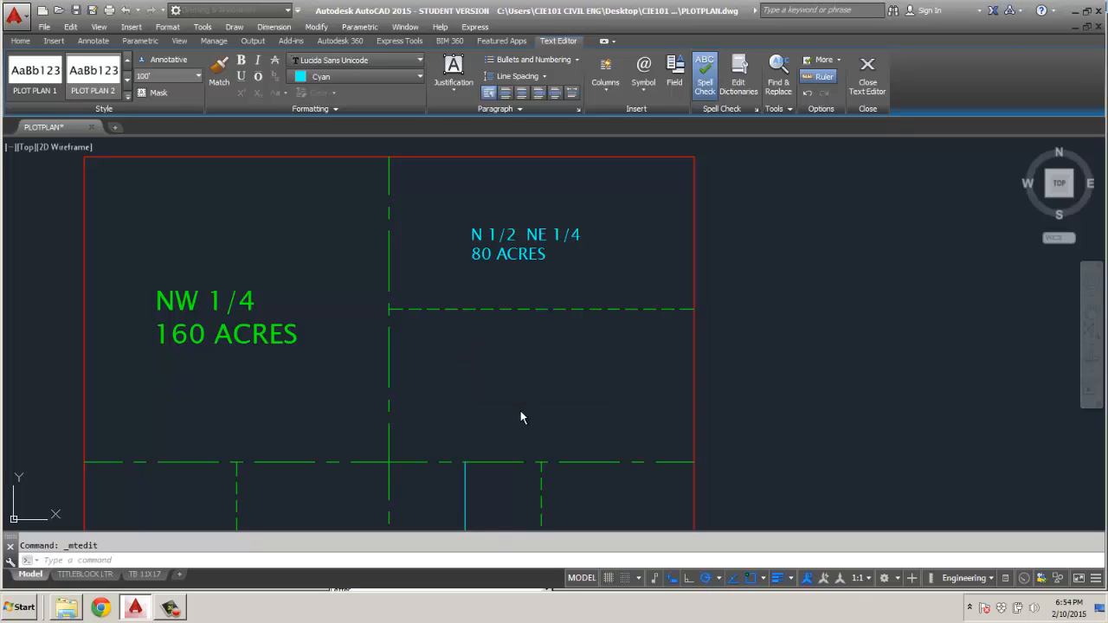
Change the name line of the label in the southeast quarter's southwest parcel to SW 1/4 SE 1/4.
scroll(520, 406, "down", 3)
middle_click_drag(523, 391, 515, 369)
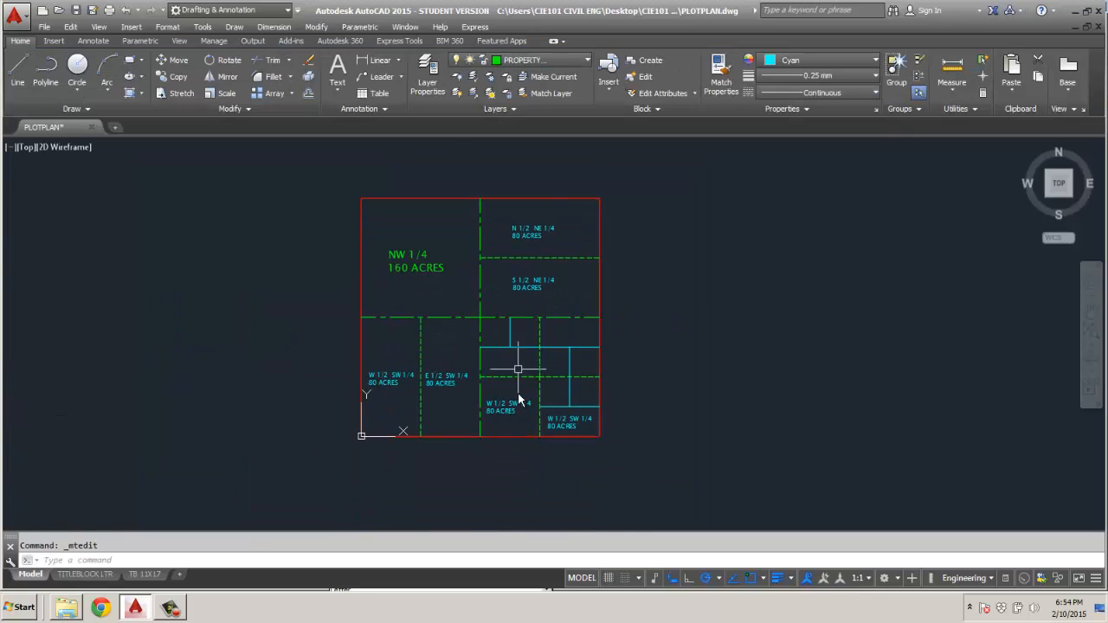
scroll(514, 417, "up", 4)
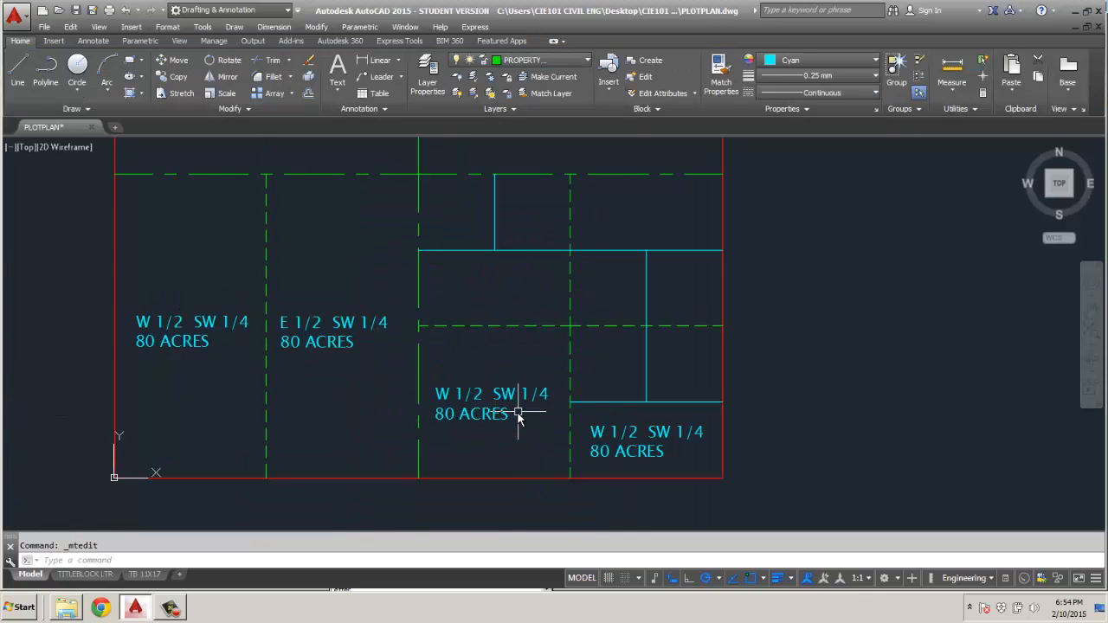
left_click(472, 407)
double_click(468, 409)
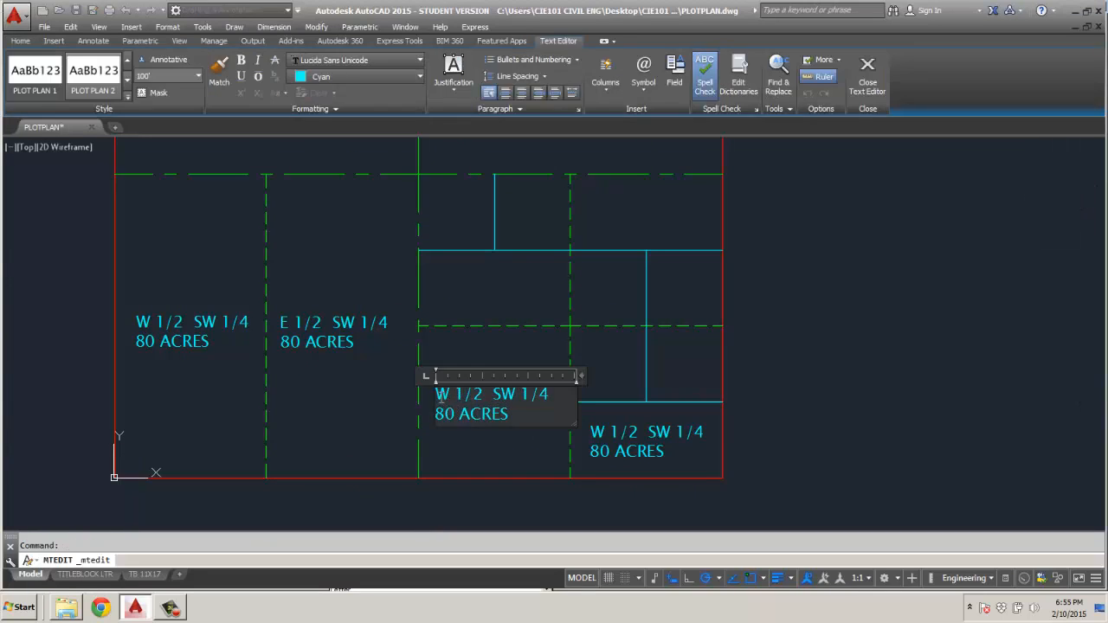
type("S")
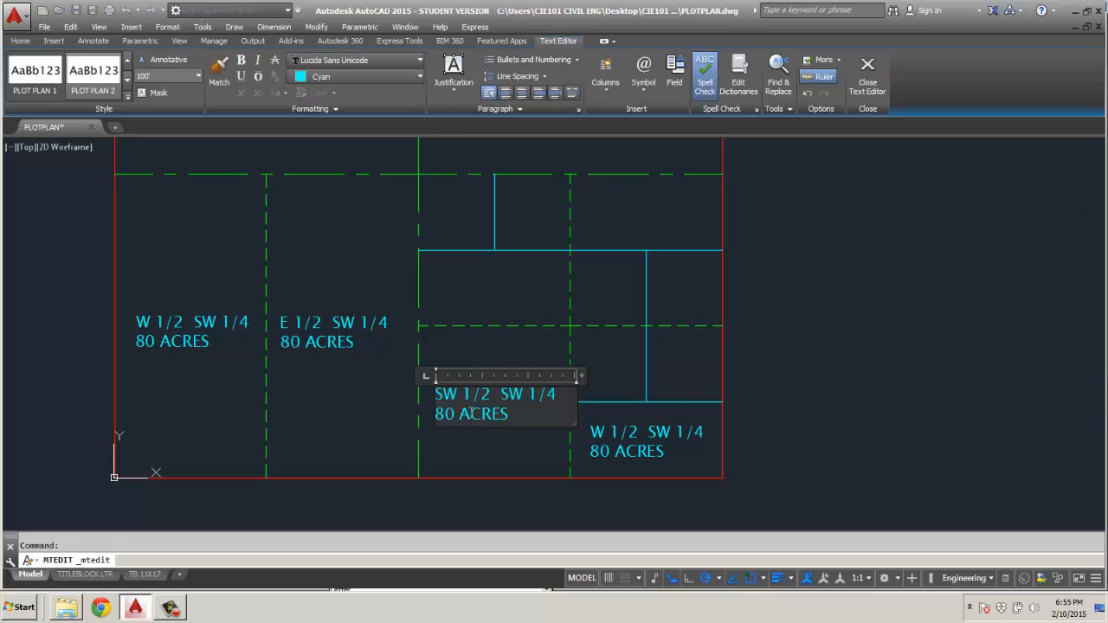
left_click(488, 395)
type("4")
key("BackSpace")
key("BackSpace")
type("4")
left_click_drag(511, 395, 523, 397)
type("E")
Set the acreage line of the SW 1/4 SE 1/4 label to 40 ACRES.
left_click_drag(435, 414, 454, 415)
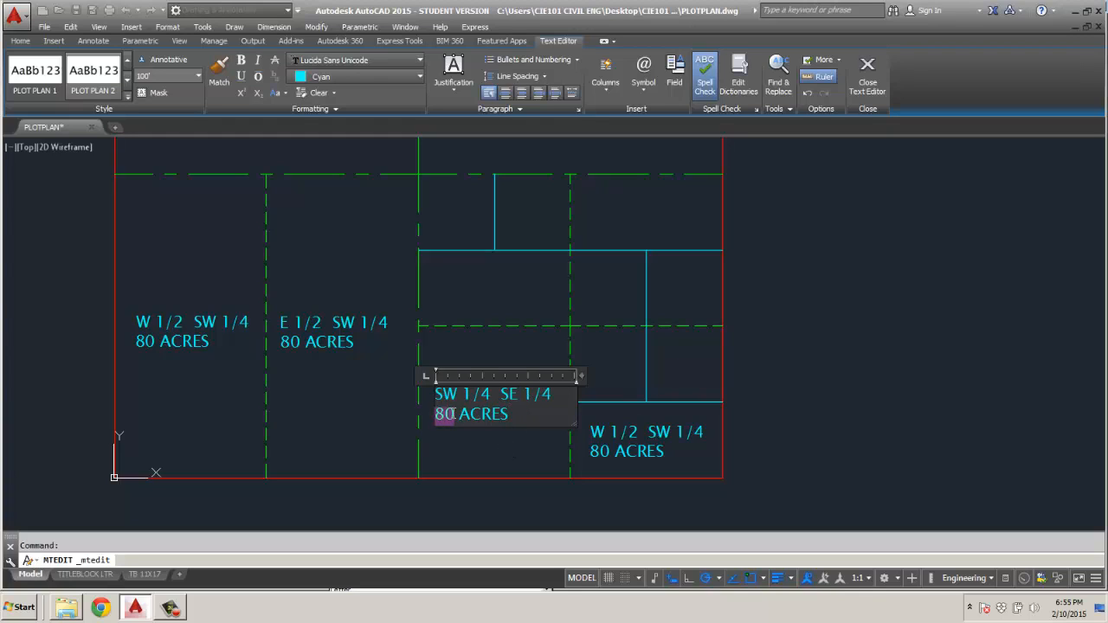
type("40")
left_click(468, 436)
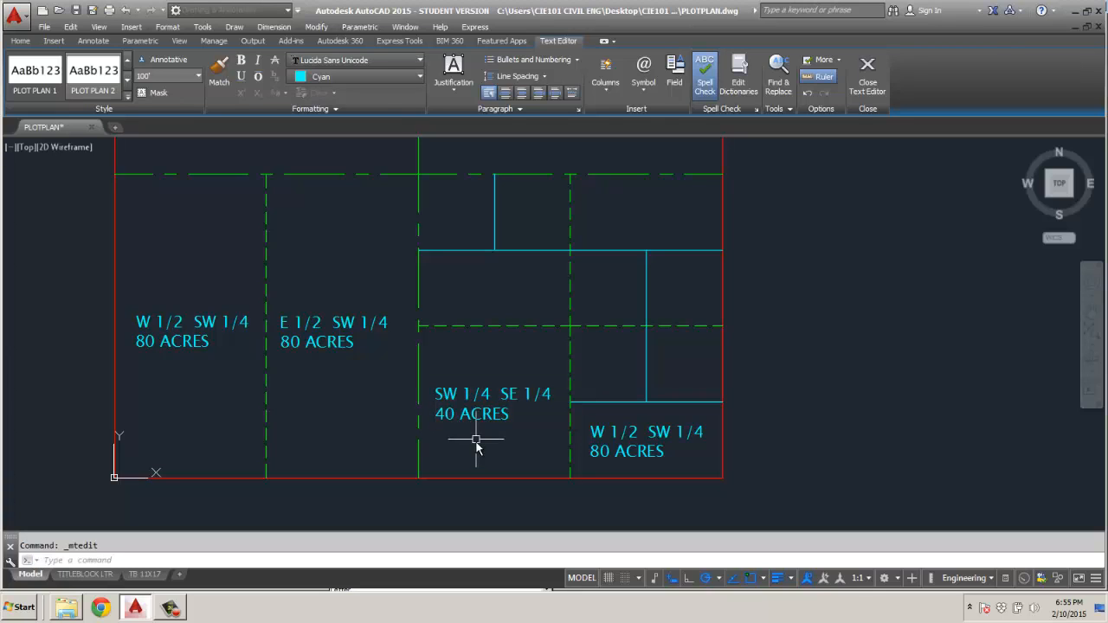
Change the name line of the label in the southeast corner parcel to S 1/2 SE 1/4 SE 1/4.
left_click(599, 442)
double_click(600, 442)
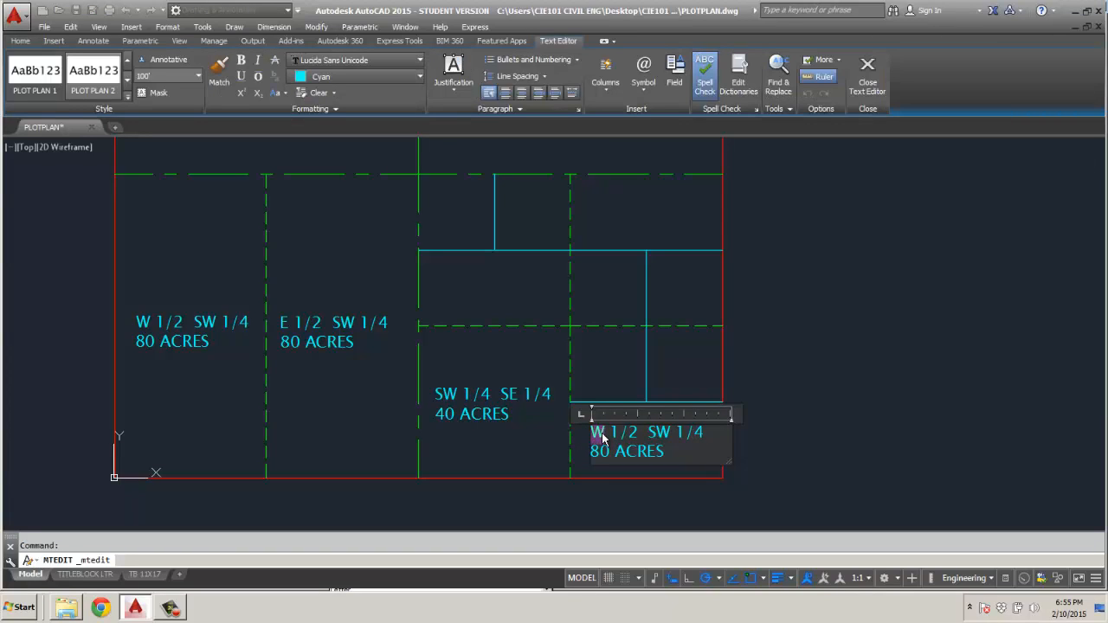
type("S")
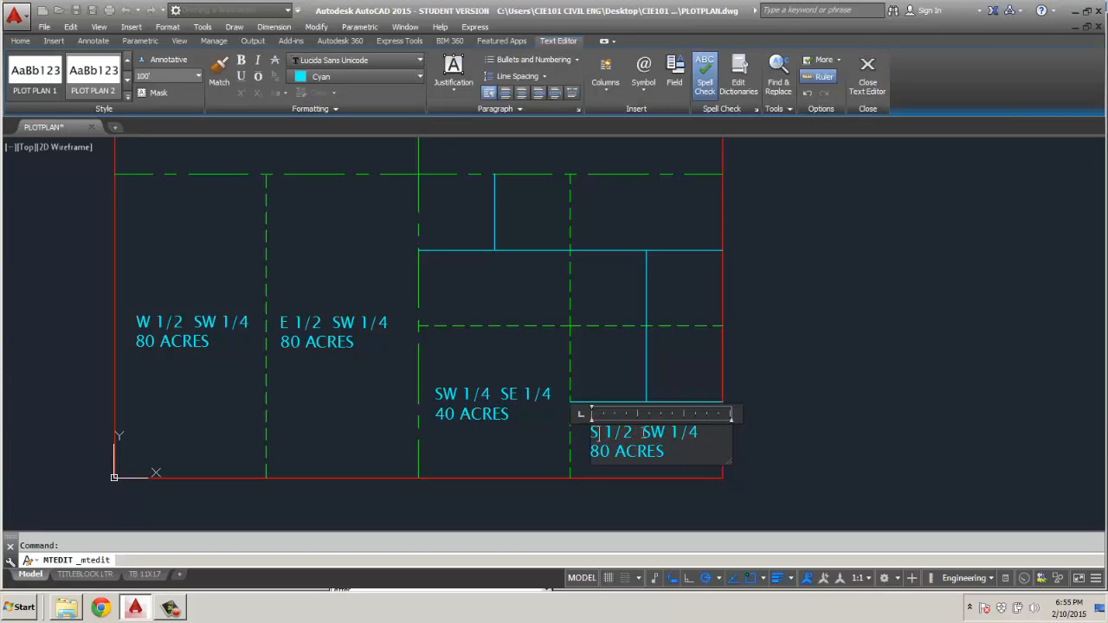
left_click_drag(652, 434, 664, 435)
type("E")
type("S")
key("BackSpace")
key("BackSpace")
key("BackSpace")
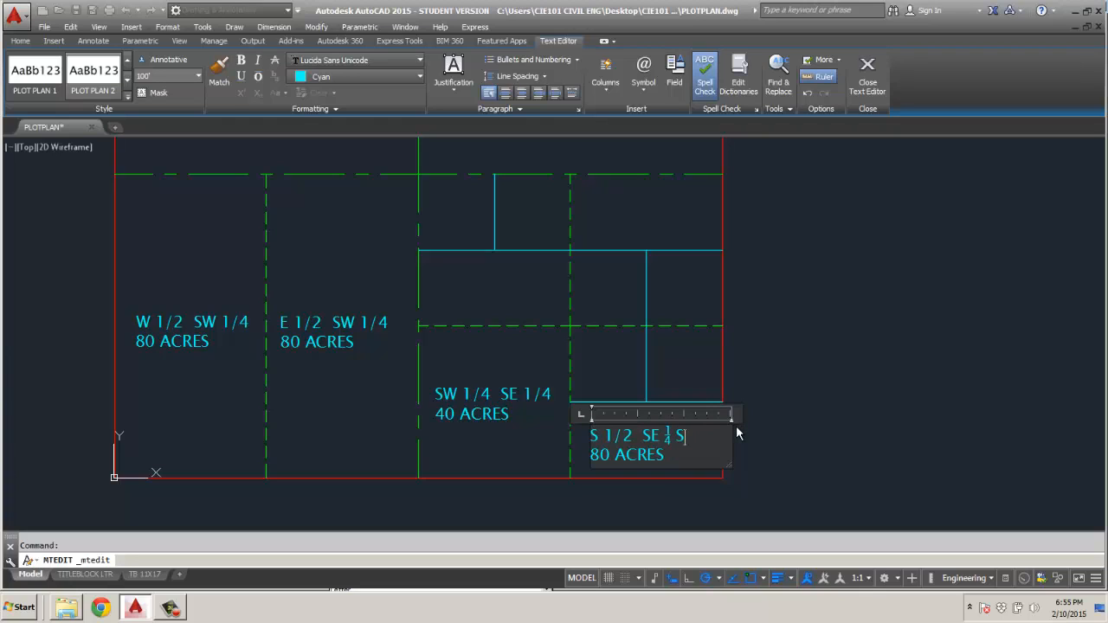
type("1/4")
key("ctrl+z")
type("SE")
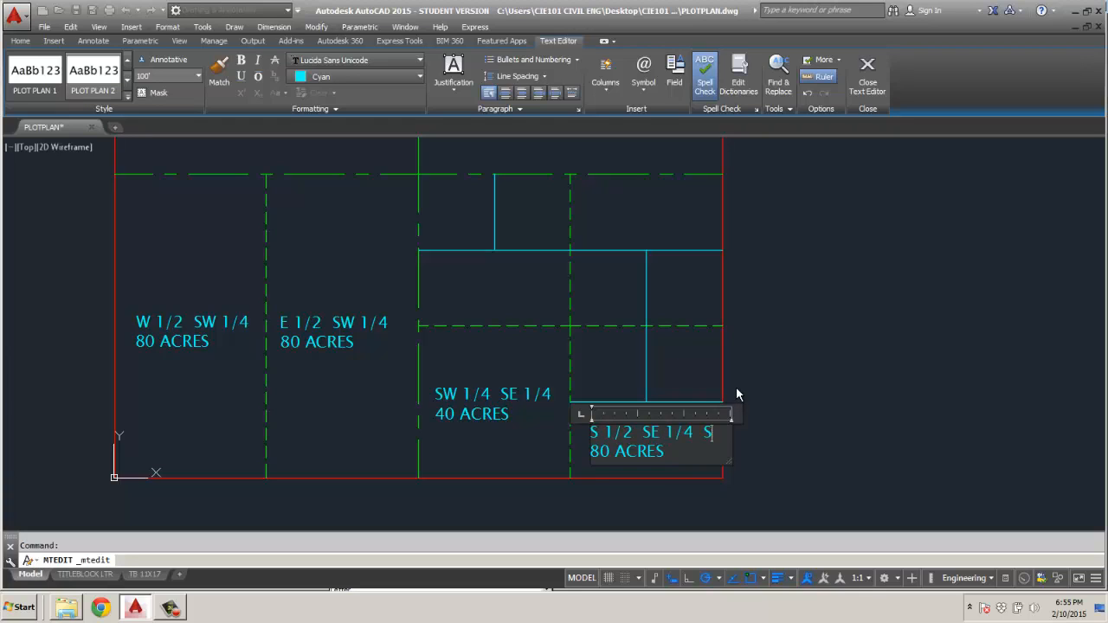
type(" 1/4")
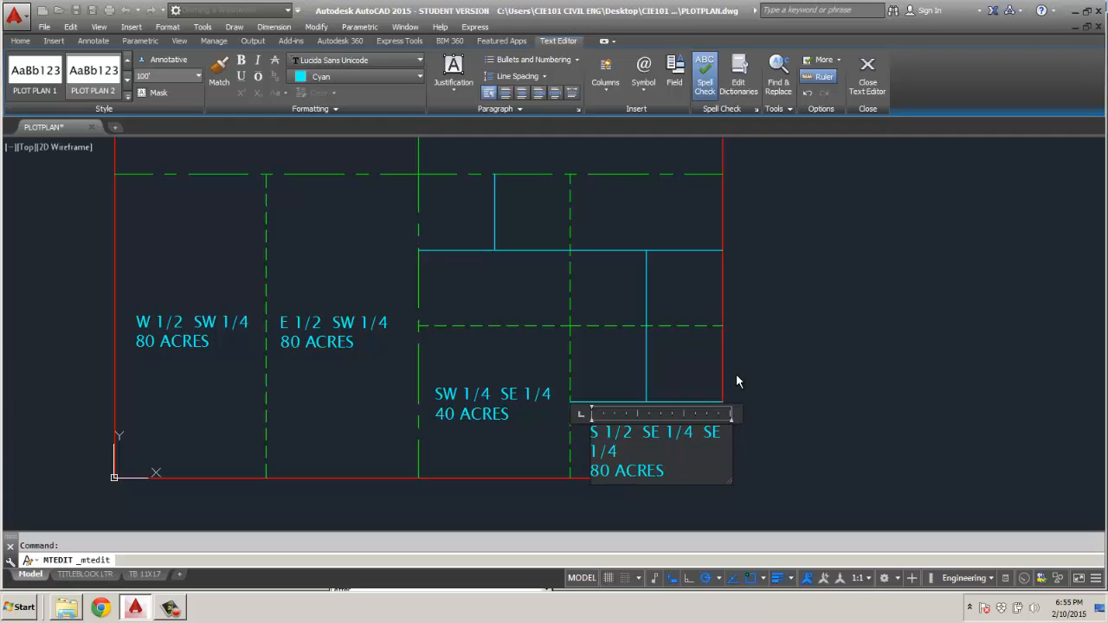
key("ctrl+z")
left_click(804, 432)
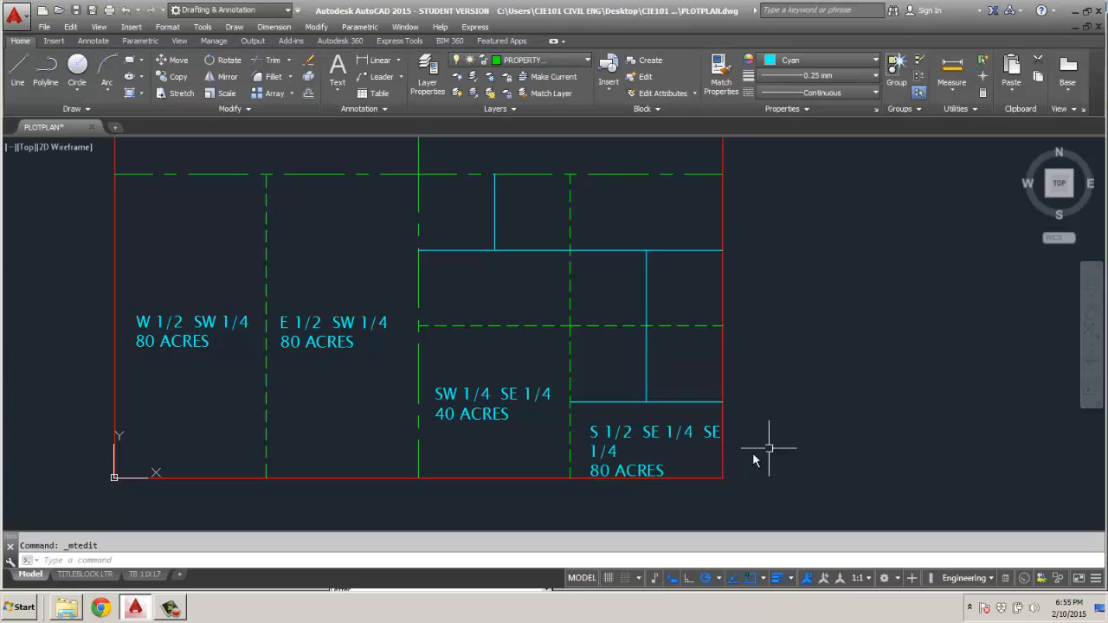
Try to reduce the text height of the whole southeast corner parcel label to 70'.
double_click(677, 474)
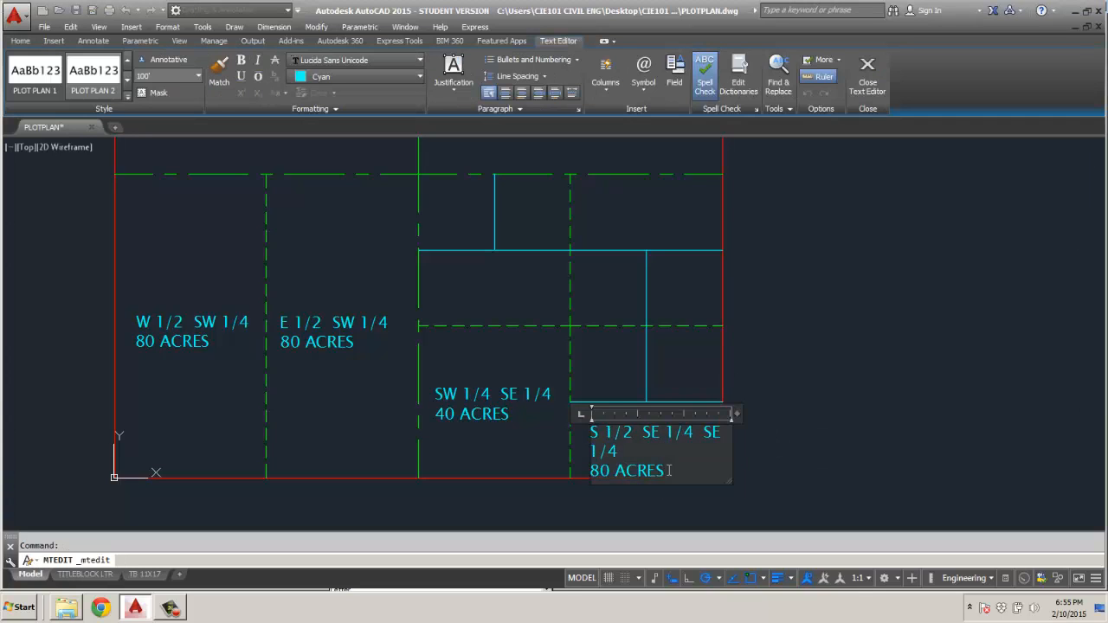
left_click_drag(667, 472, 582, 423)
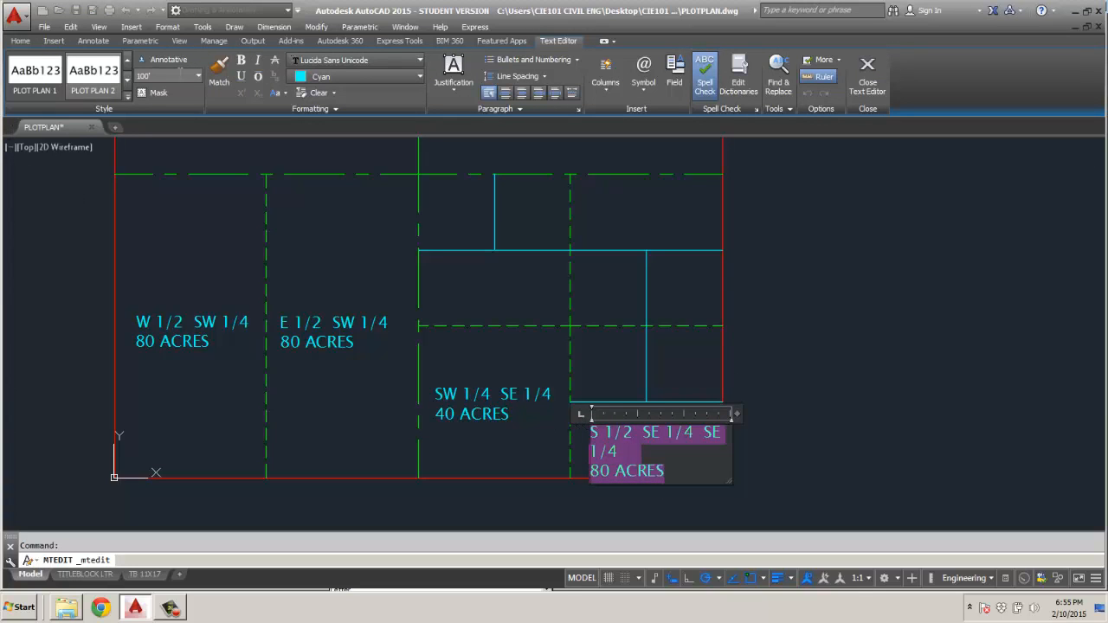
left_click(198, 75)
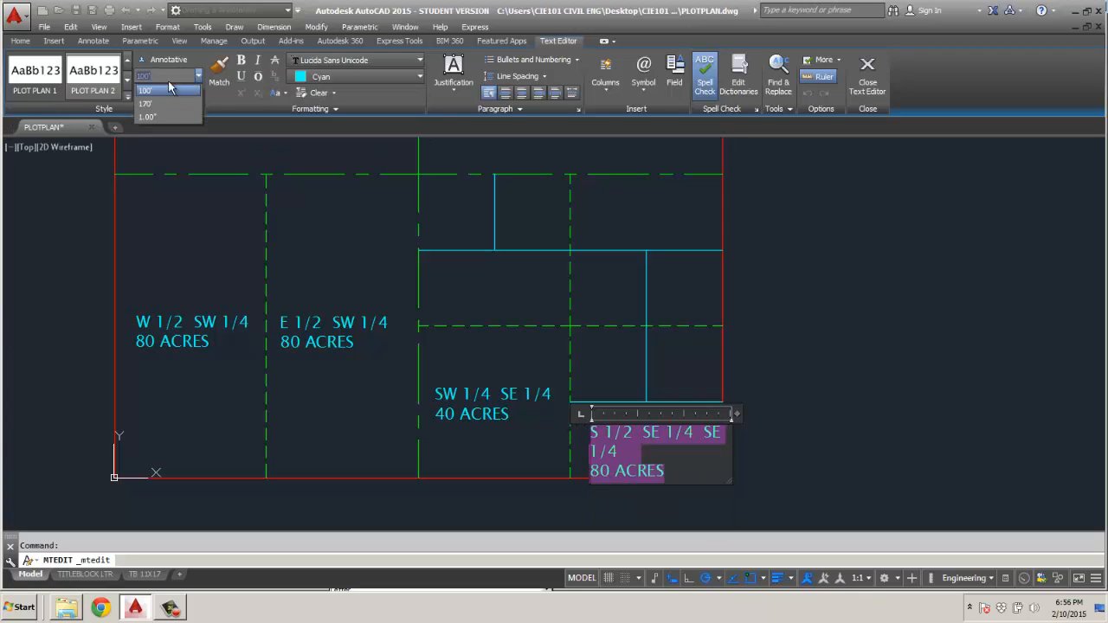
left_click_drag(159, 77, 126, 77)
type("20")
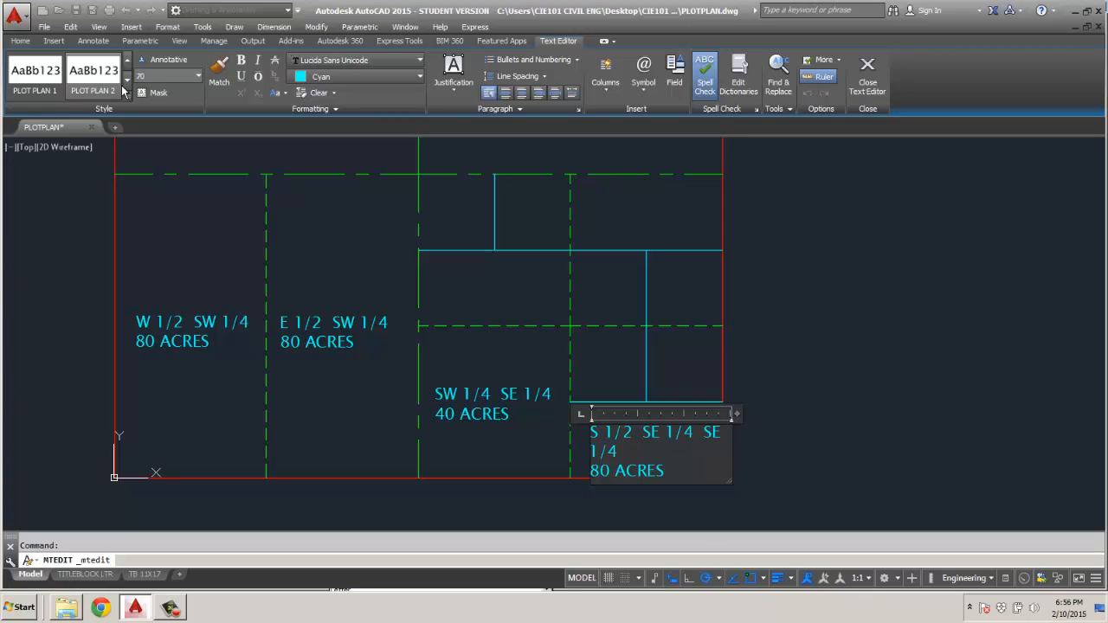
key("Escape")
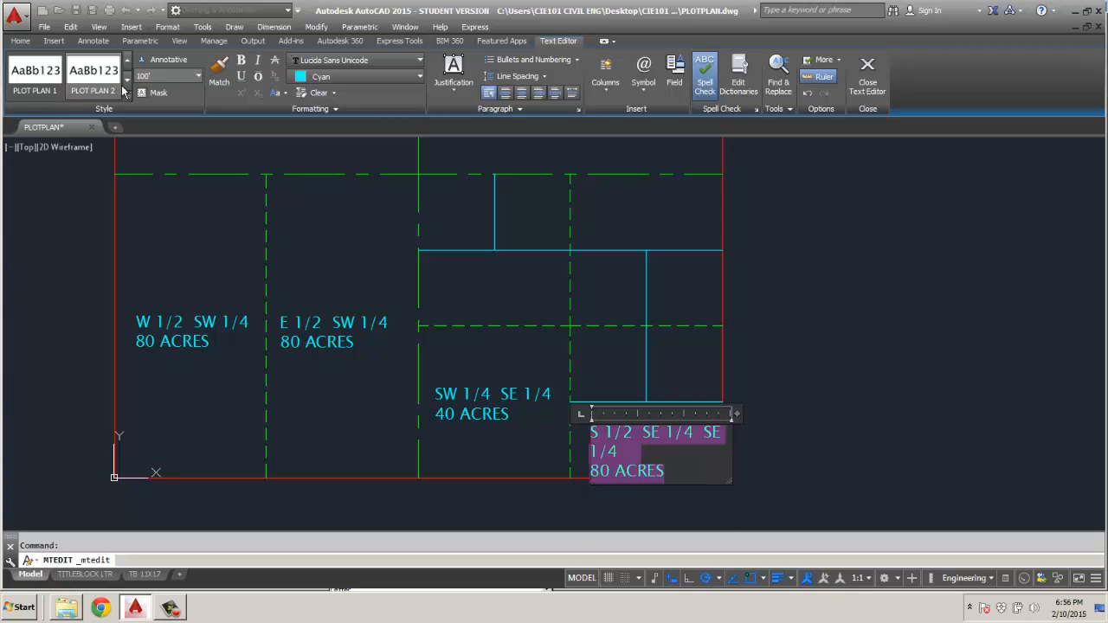
left_click_drag(153, 77, 129, 82)
type("20'")
key("Return")
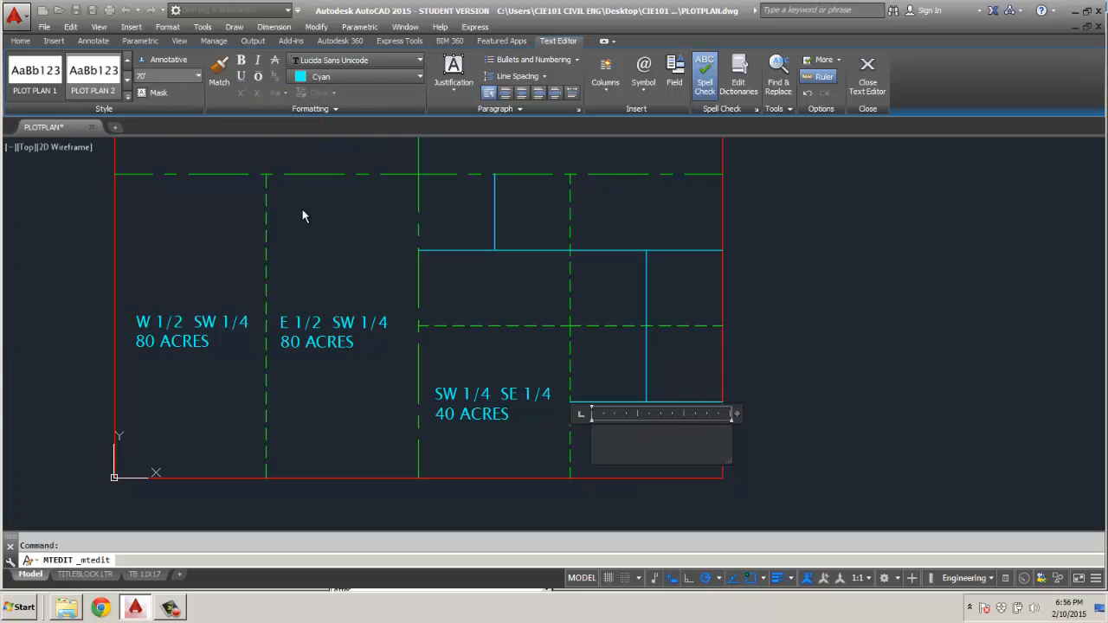
left_click(676, 498)
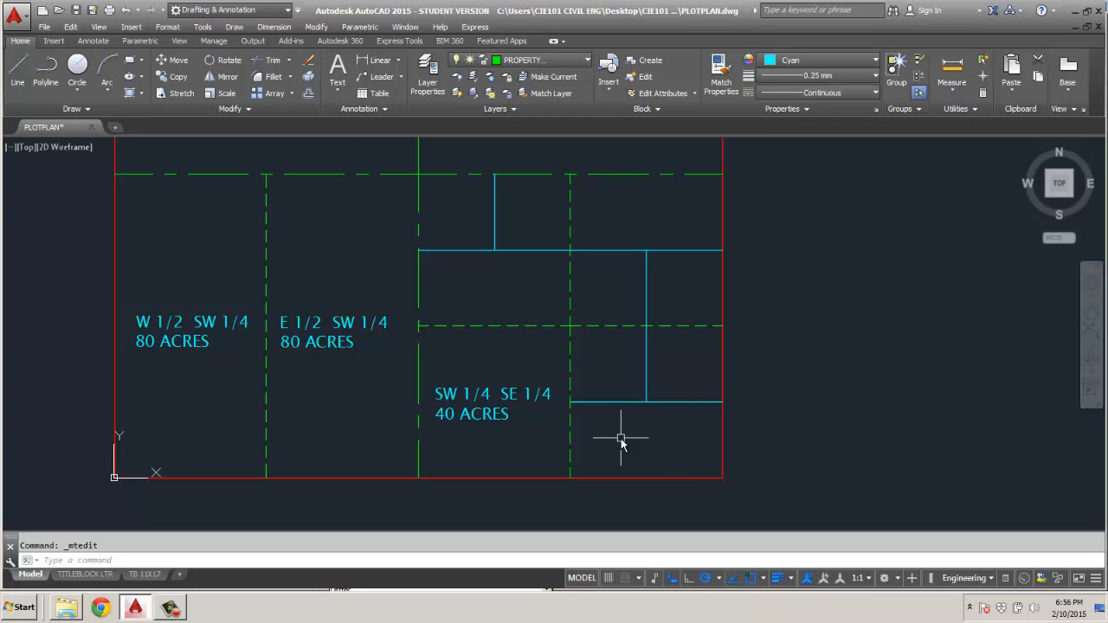
Copy the SW 1/4 SE 1/4 label and paste it into the southeast corner parcel.
left_click(482, 400)
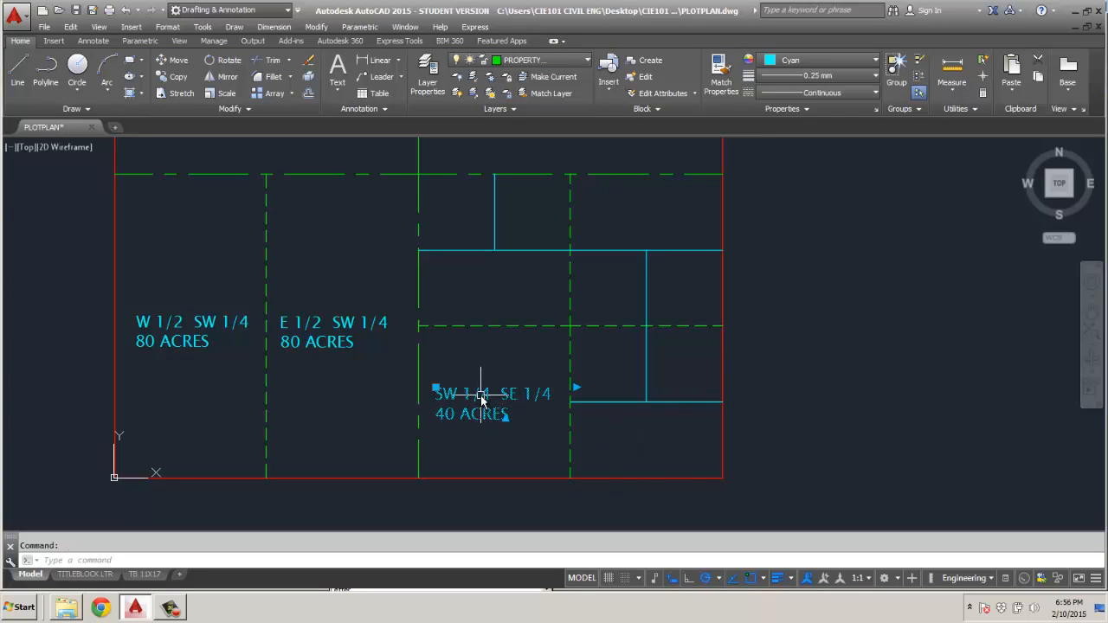
key("ctrl+c")
key("ctrl+v")
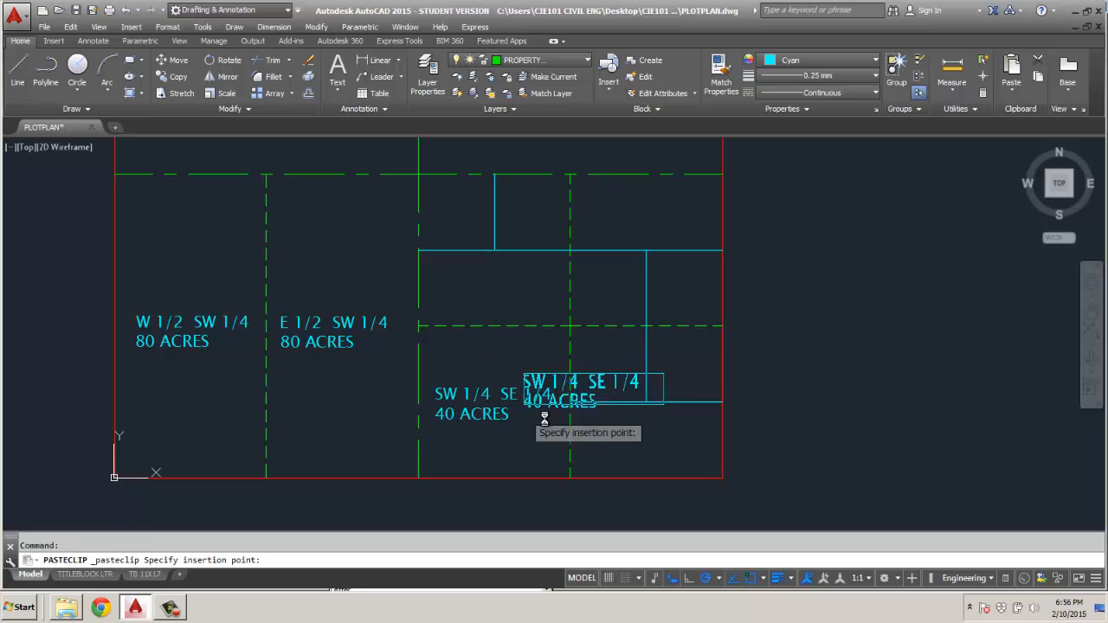
left_click(587, 462)
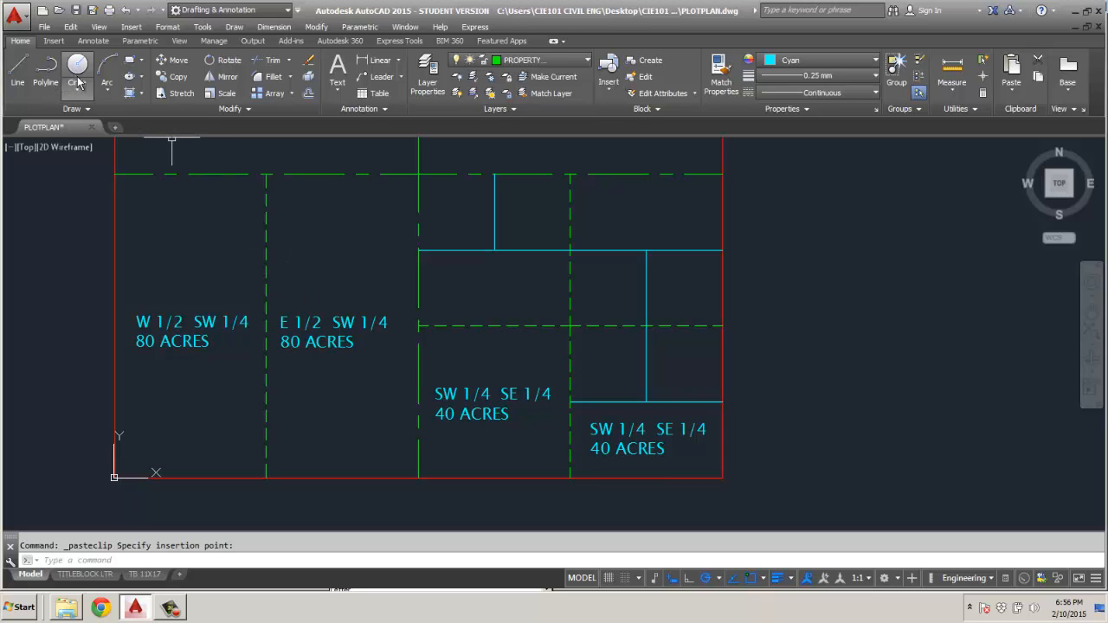
key("Escape")
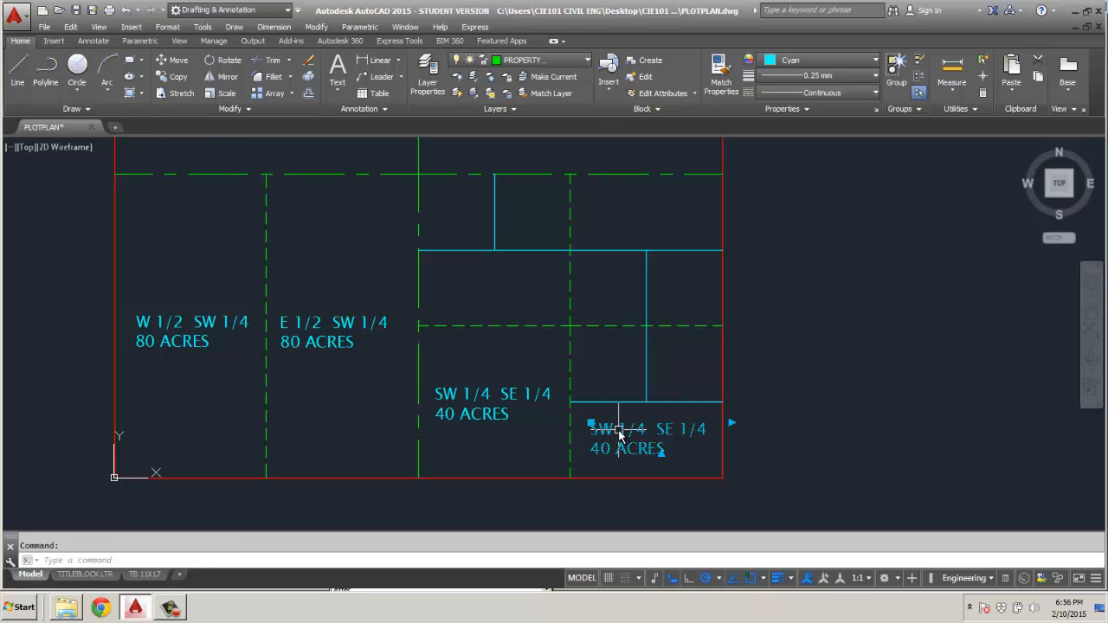
Set the text height of both lines of the southeast corner parcel's label to 70'.
double_click(596, 429)
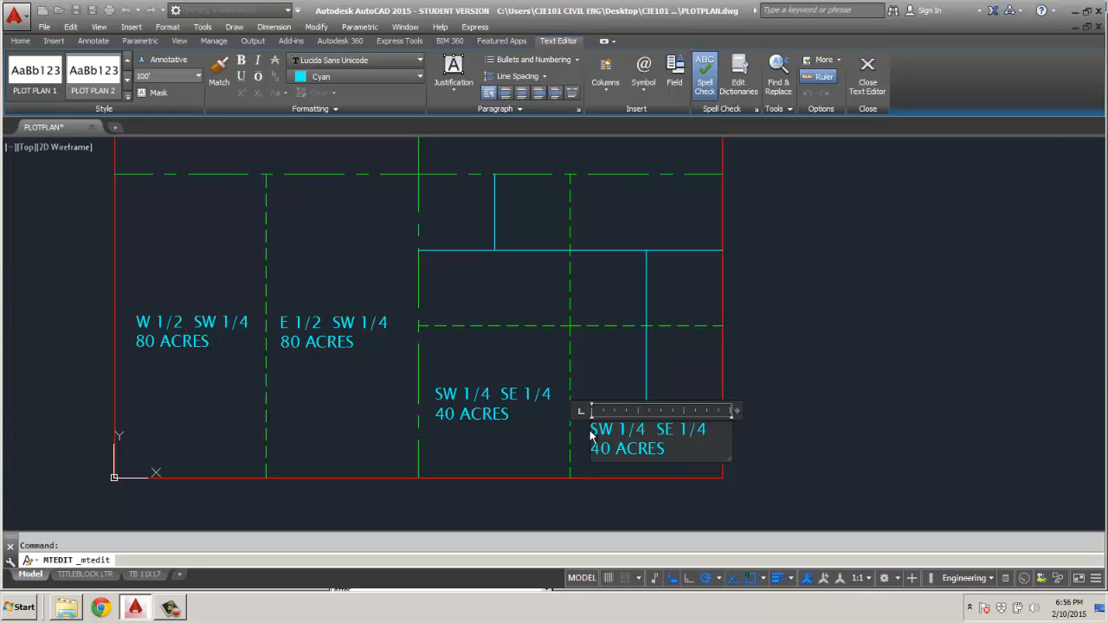
left_click_drag(591, 424, 686, 451)
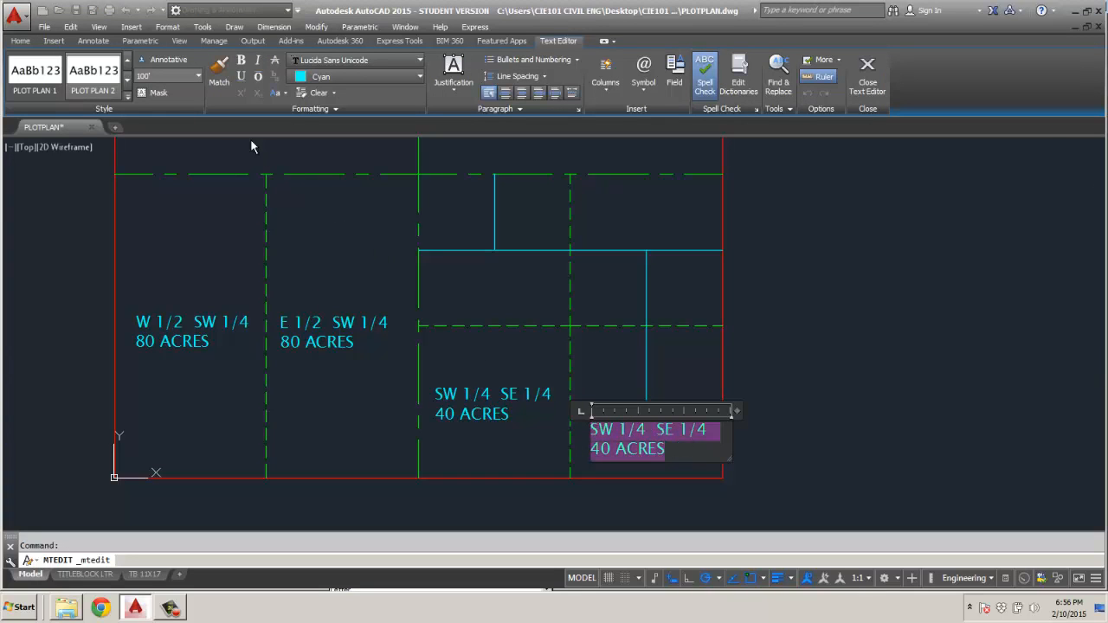
left_click(197, 79)
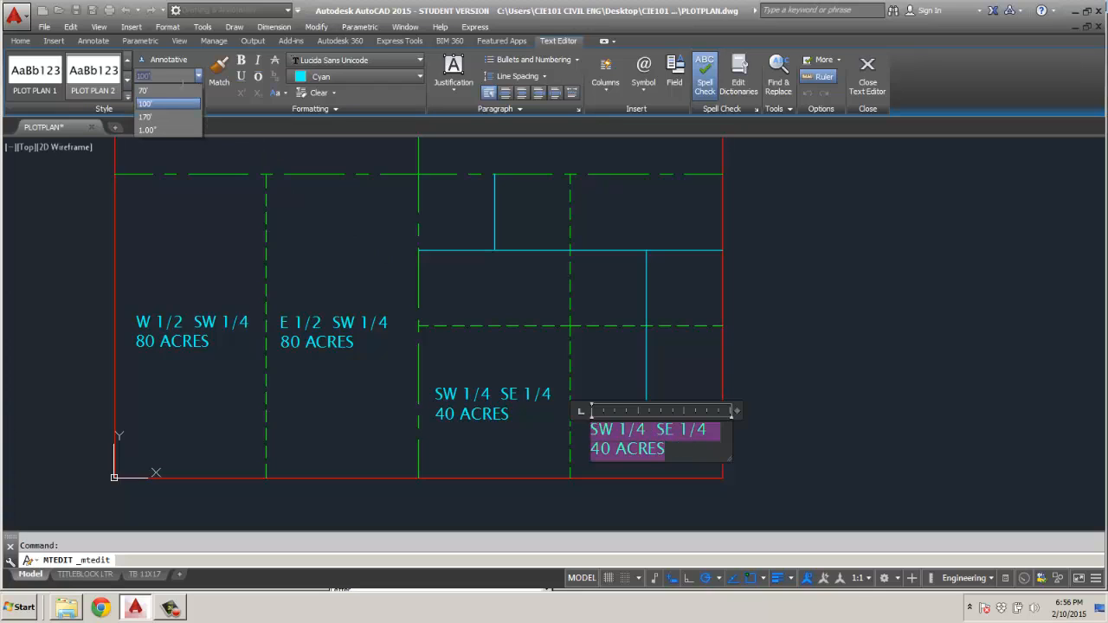
left_click(173, 92)
left_click(792, 445)
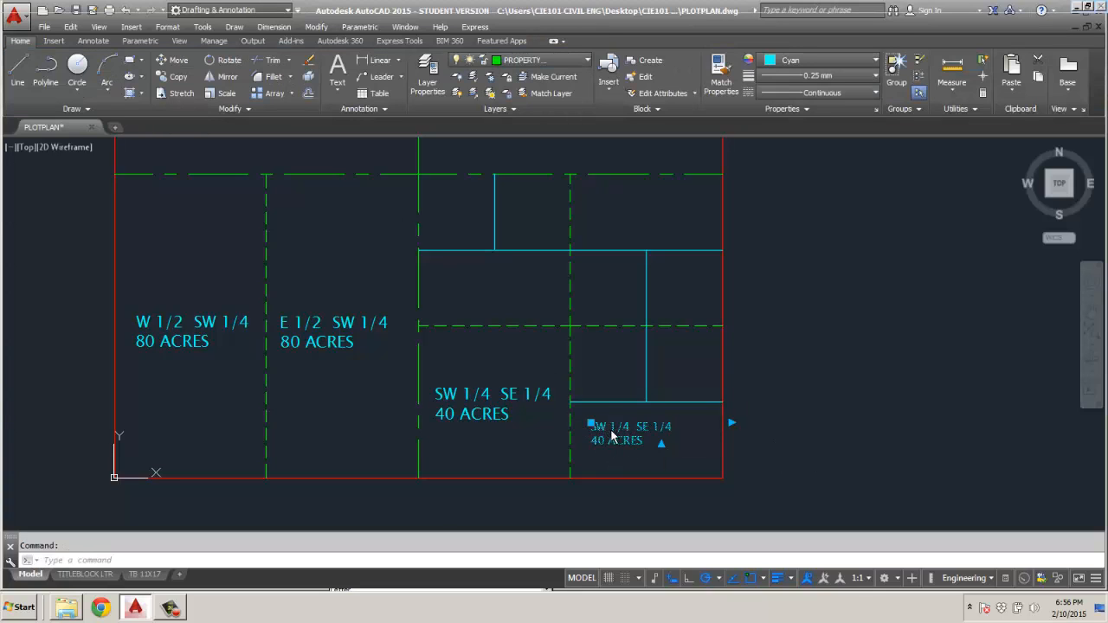
Change the name line of the southeast corner parcel's label to S 1/2 SE 1/4 SE 1/4.
double_click(611, 432)
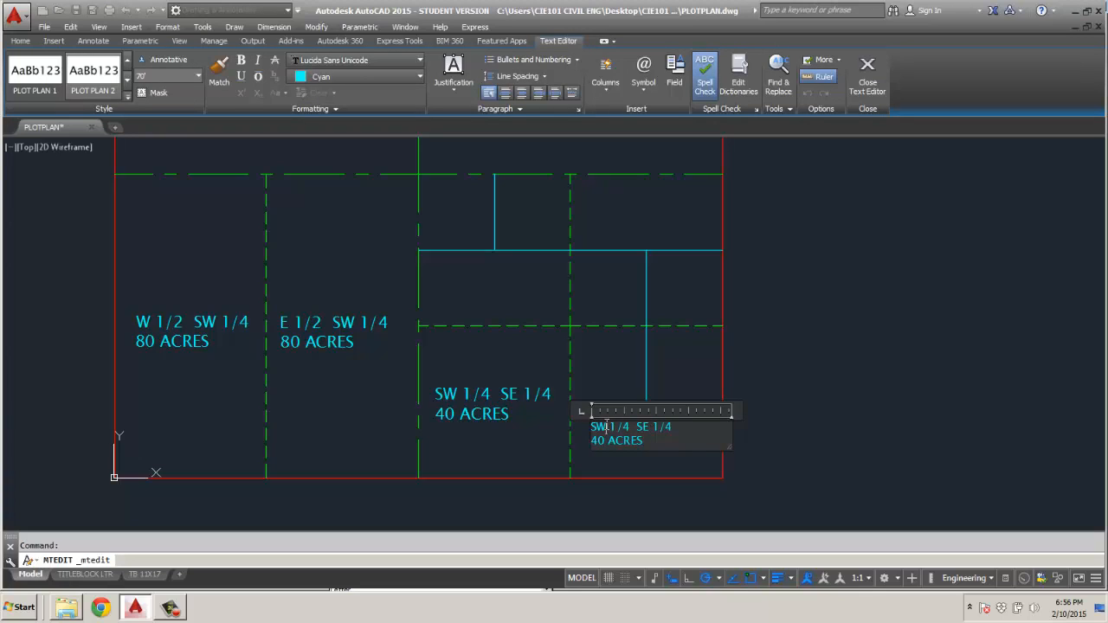
key("BackSpace")
left_click(620, 429)
key("BackSpace")
type("2  SE 1")
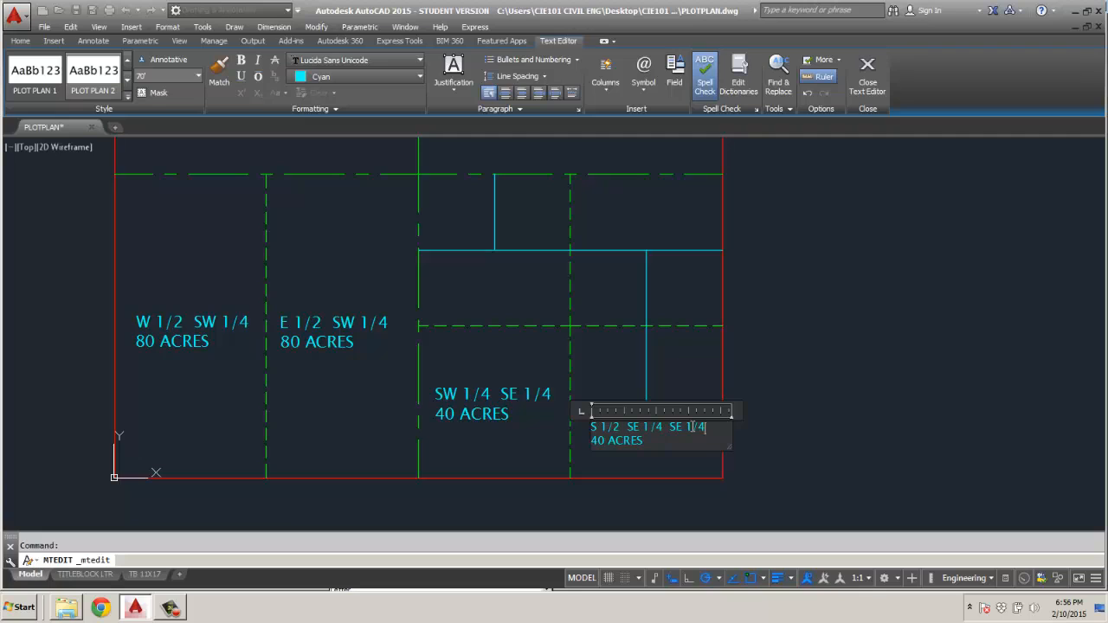
type("/4")
key("Return")
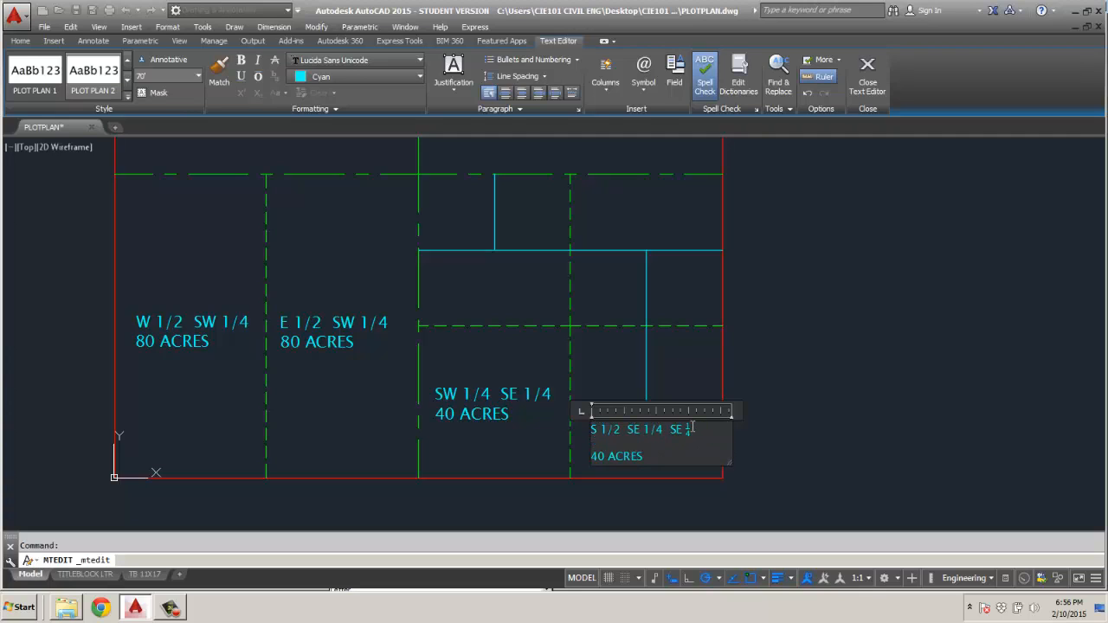
key("BackSpace")
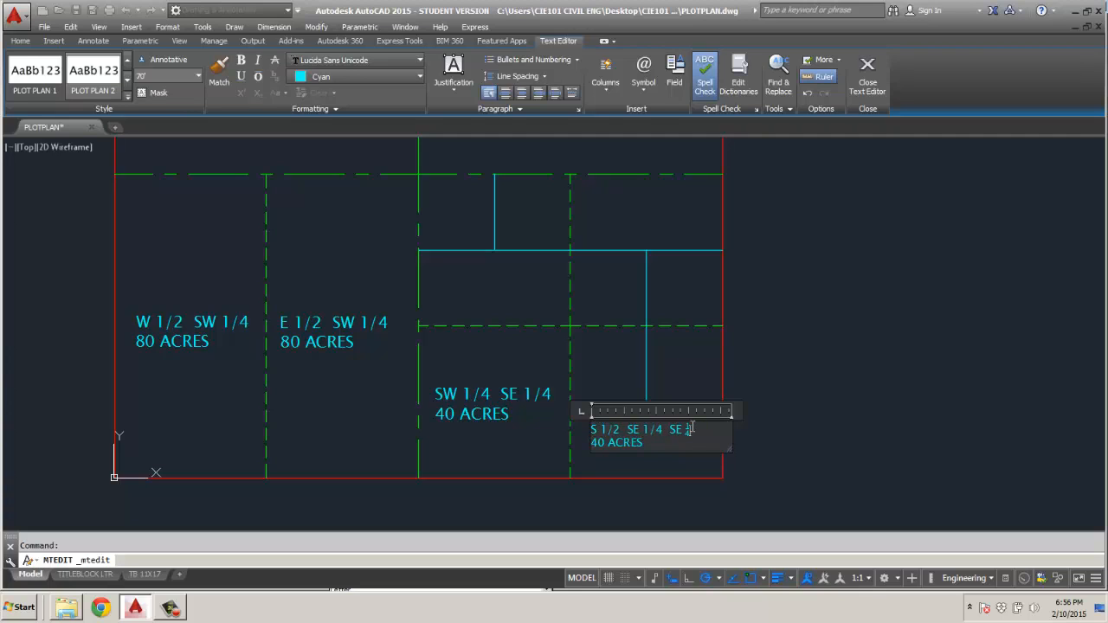
key("BackSpace")
key("BackSpace")
type("1/4")
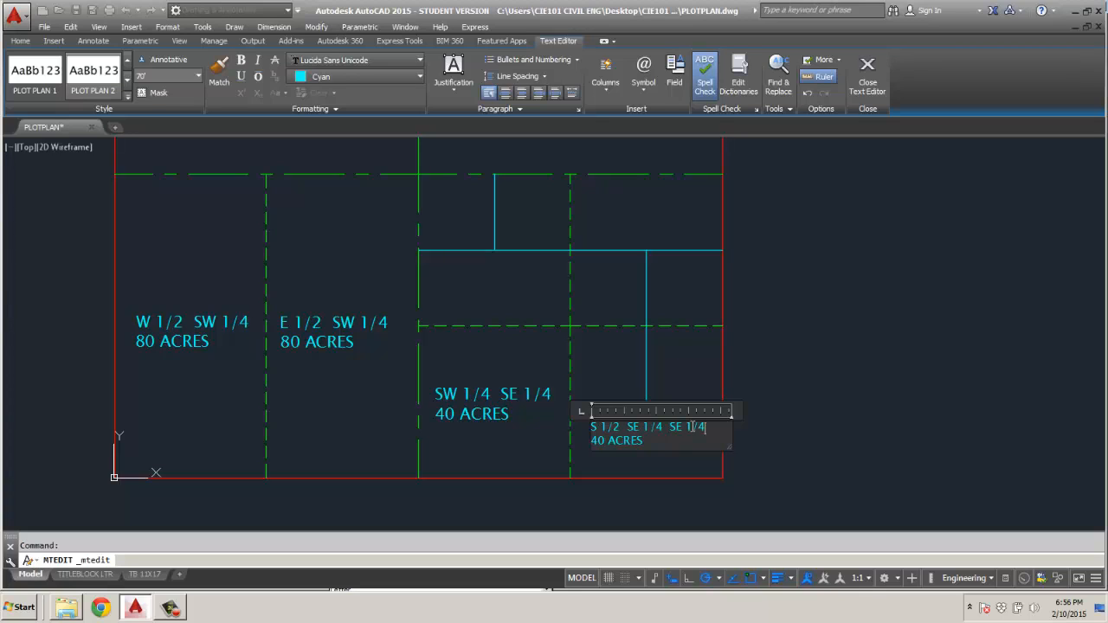
Change the acreage line of the southeast corner parcel's label to 20 ACRES.
key("ctrl+z")
left_click(594, 445)
key("Delete")
type("2")
left_click(631, 461)
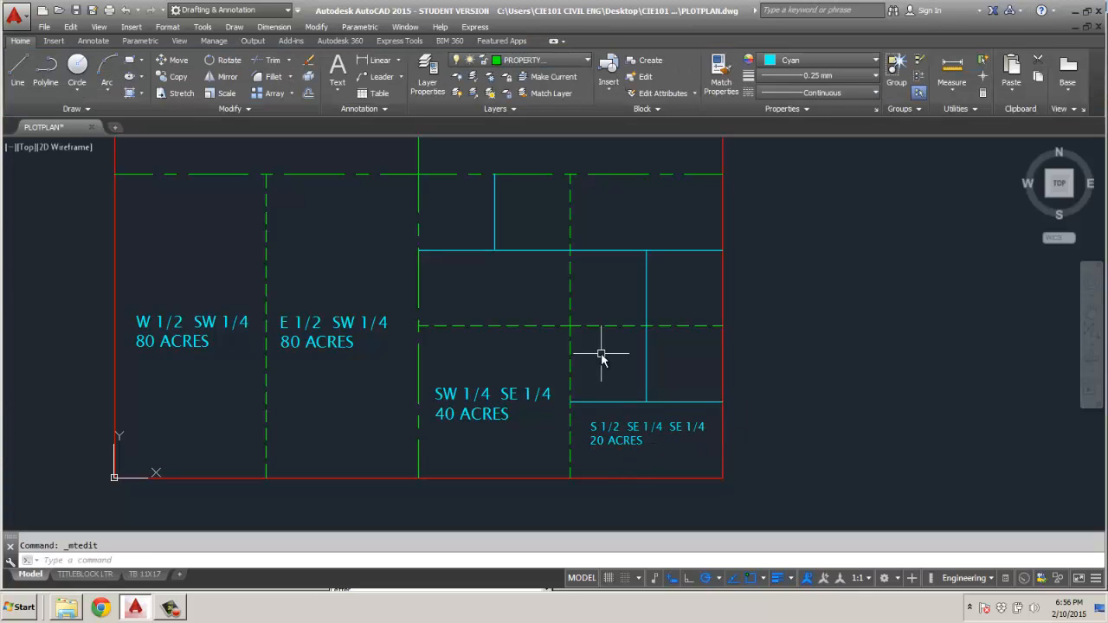
Copy the S 1/2 SE 1/4 SE 1/4 label into the small parcel just north-west of it and narrow its text box to fit.
left_click(603, 425)
key("ctrl+c")
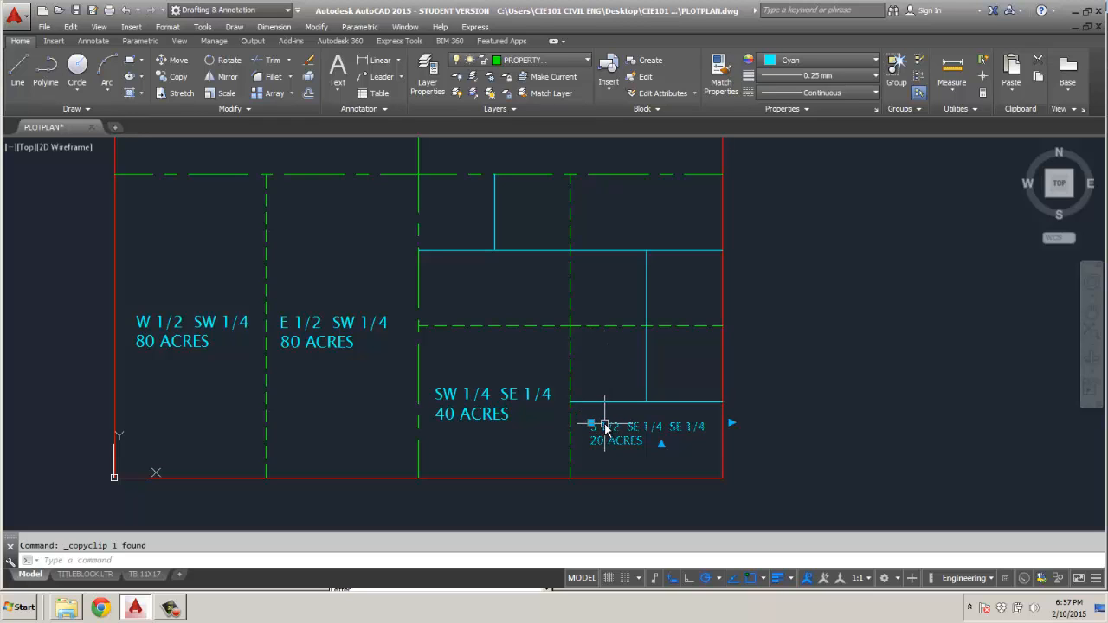
key("ctrl+v")
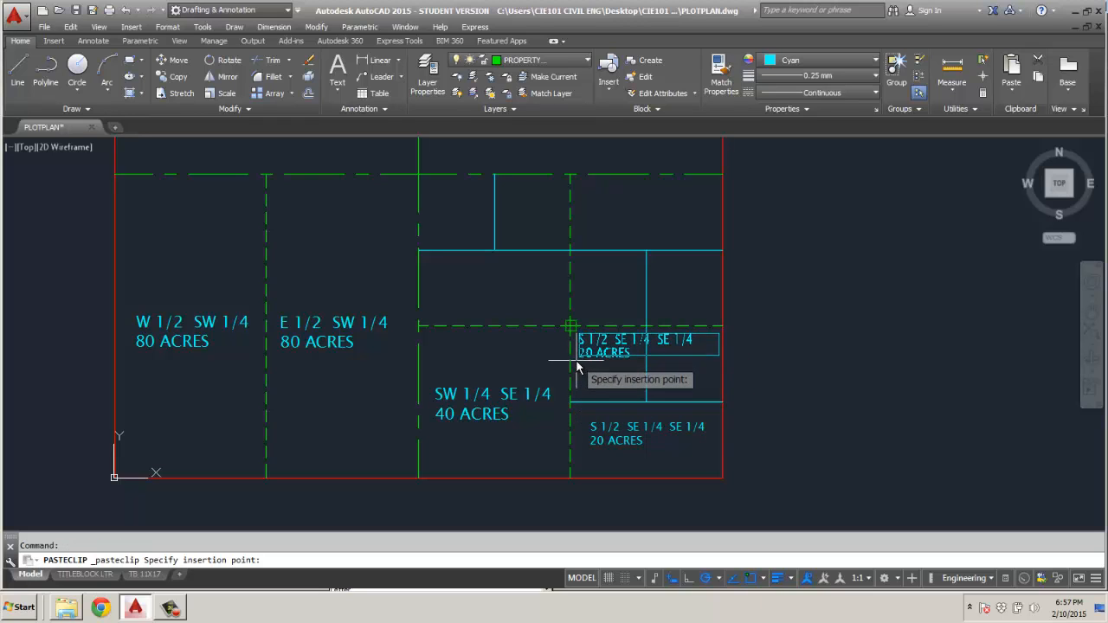
left_click(580, 364)
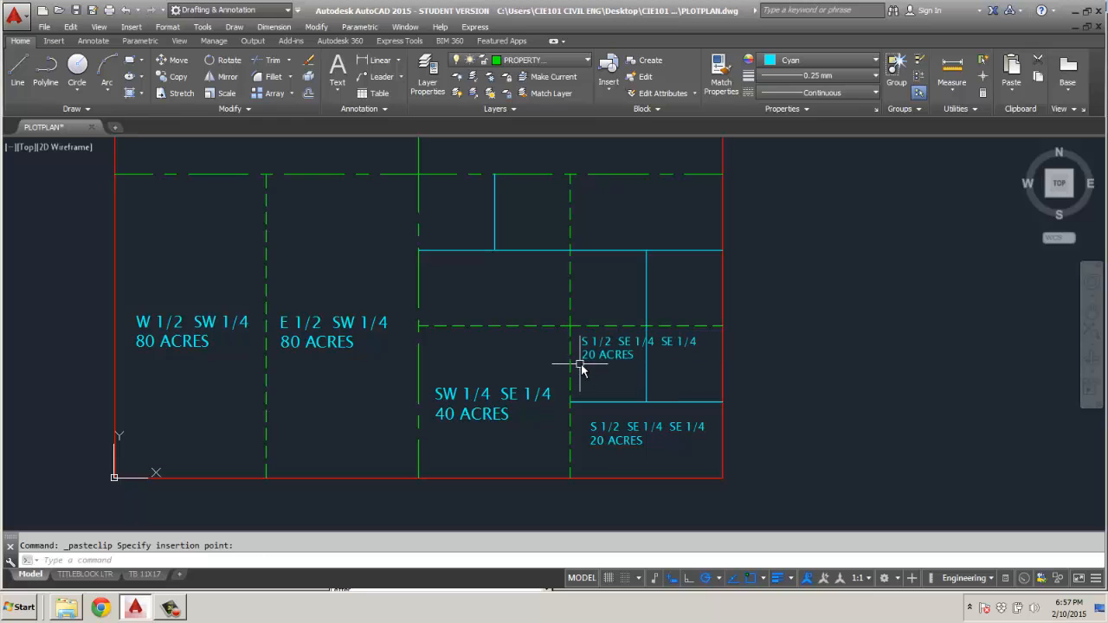
left_click(628, 355)
left_click(720, 339)
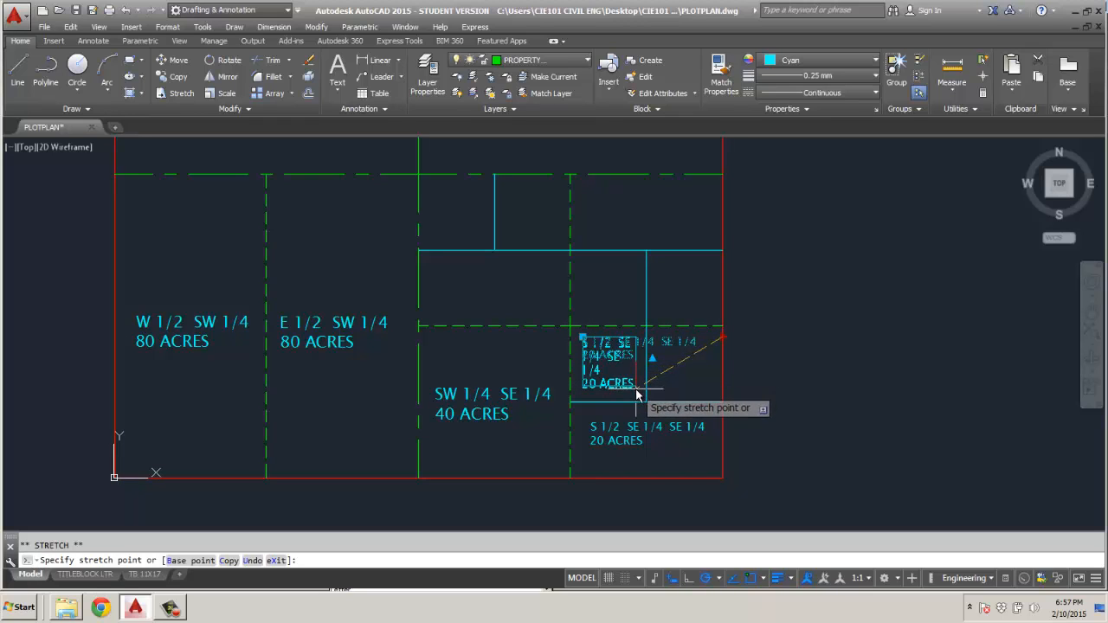
left_click(637, 396)
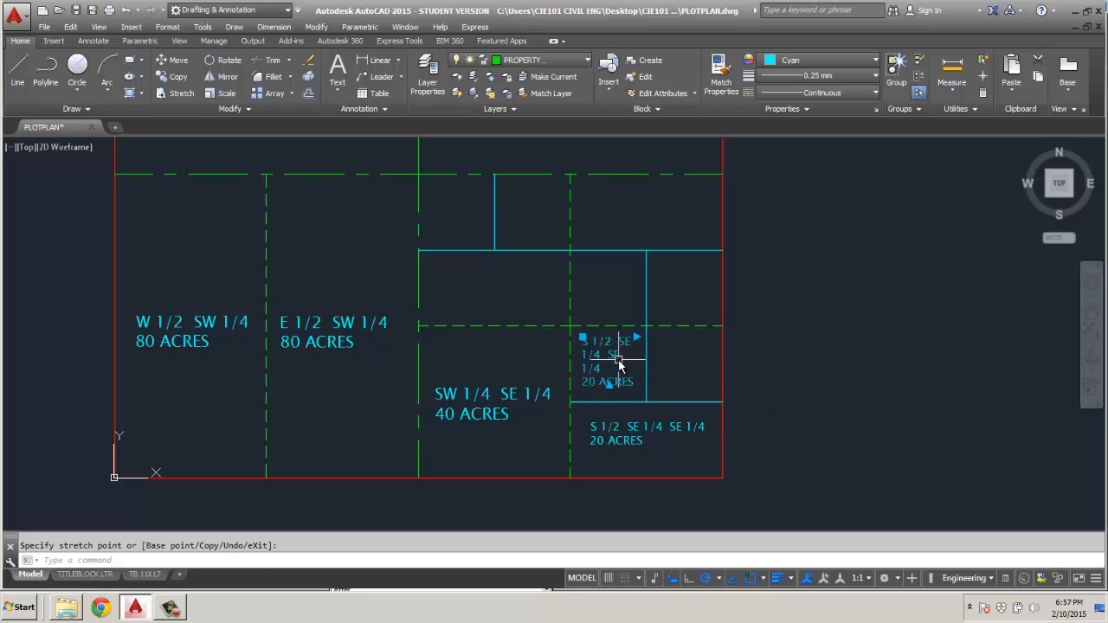
Change the narrowed label to NW 1/4 SE 1/4 SE 1/4 with 10 ACRES as its acreage.
double_click(611, 350)
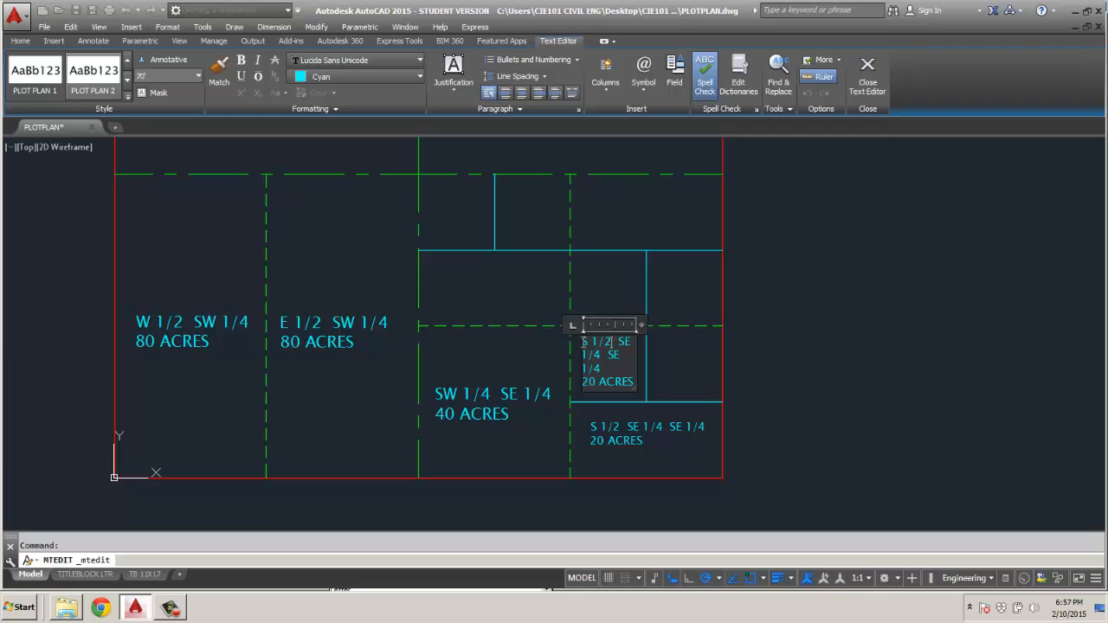
left_click_drag(582, 342, 591, 344)
type("NW")
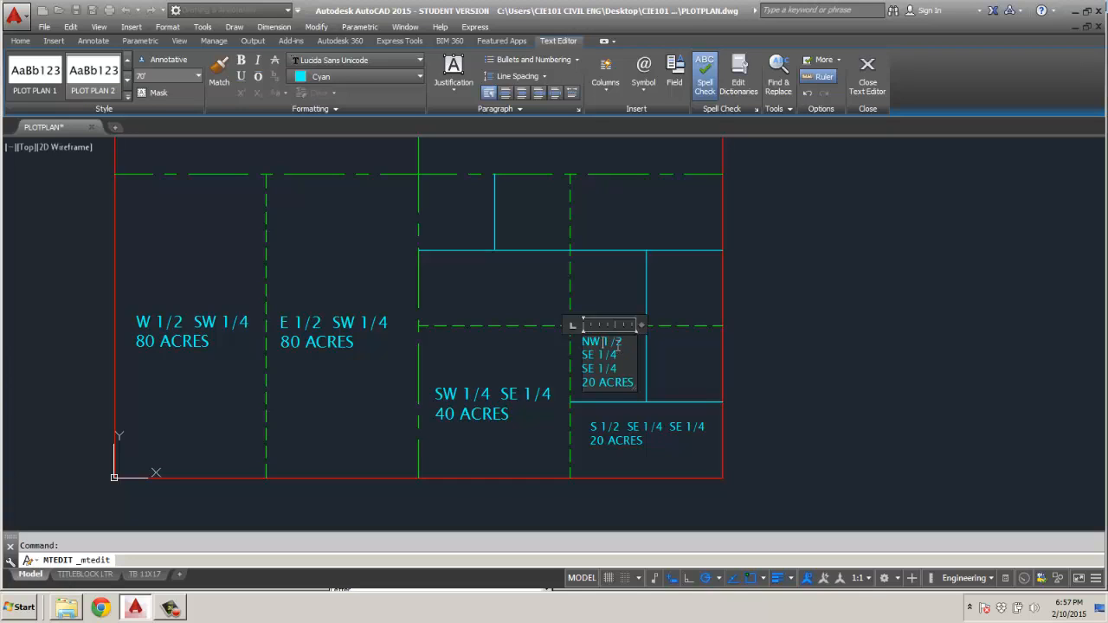
left_click_drag(616, 344, 625, 346)
type("4")
left_click_drag(583, 382, 595, 383)
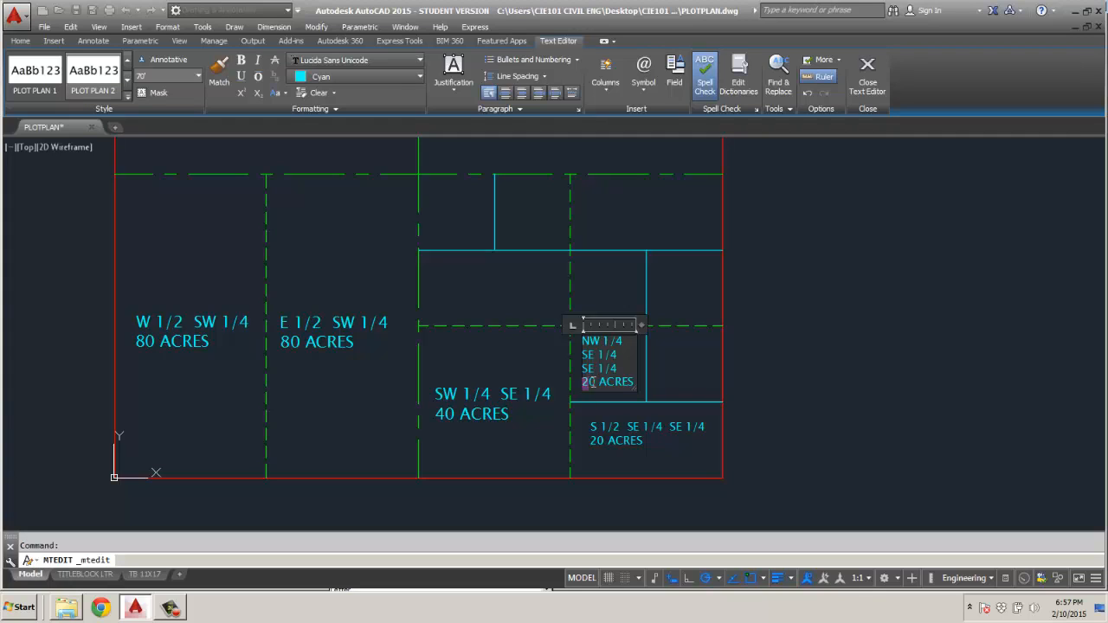
left_click(651, 377)
Copy the NW 1/4 SE 1/4 SE 1/4 label into the five other 10-acre parcels of the southeast quarter.
left_click(598, 360)
key("ctrl+c")
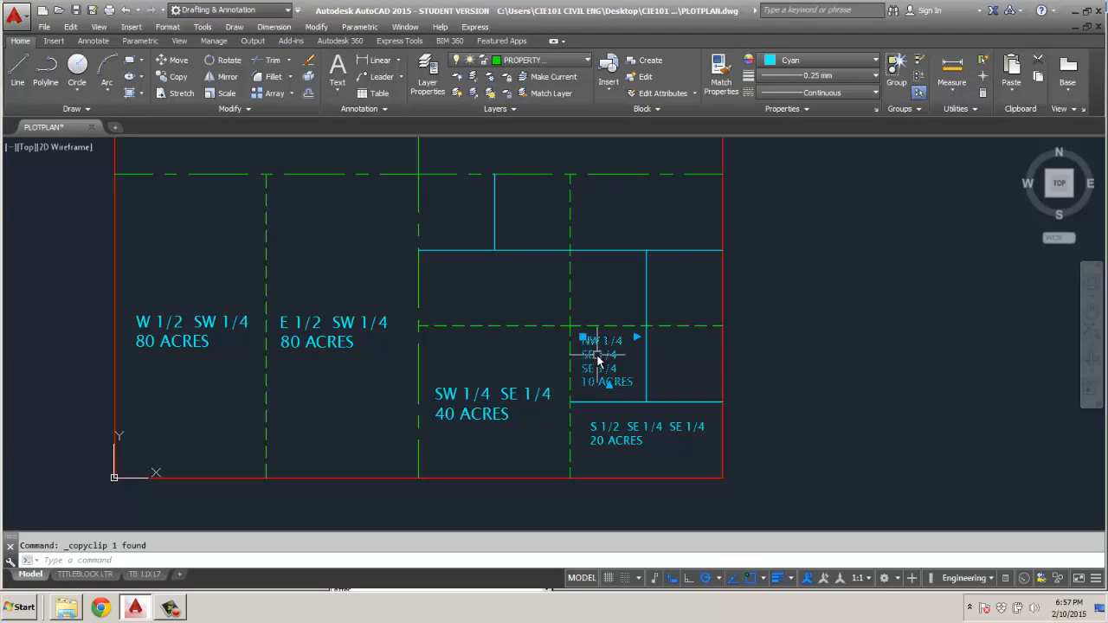
key("ctrl+v")
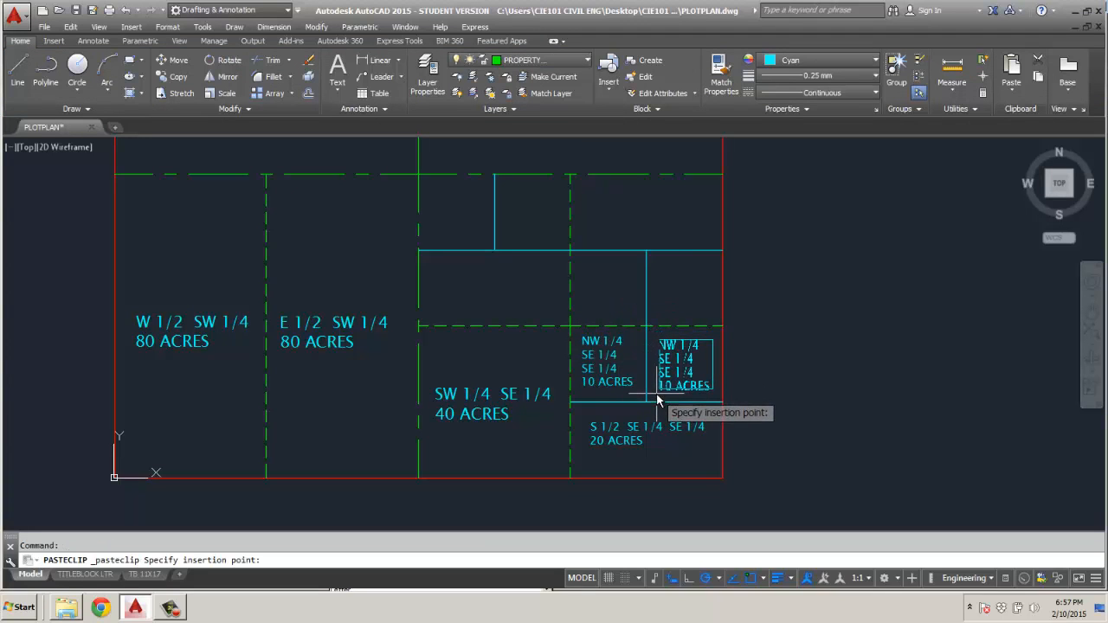
left_click(661, 395)
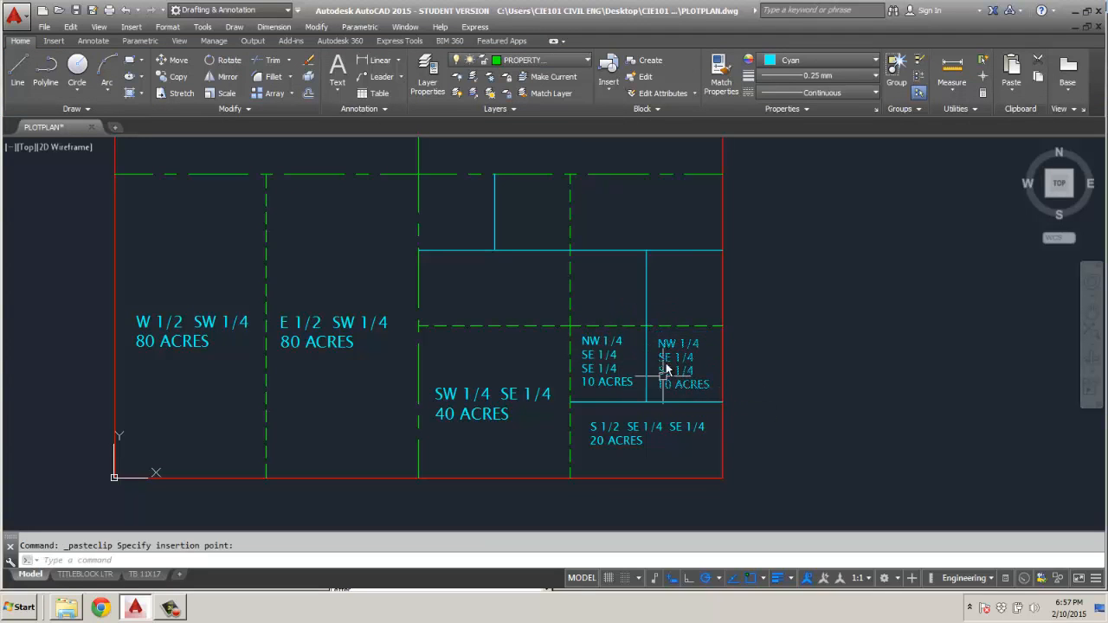
left_click(658, 315)
key("ctrl+v")
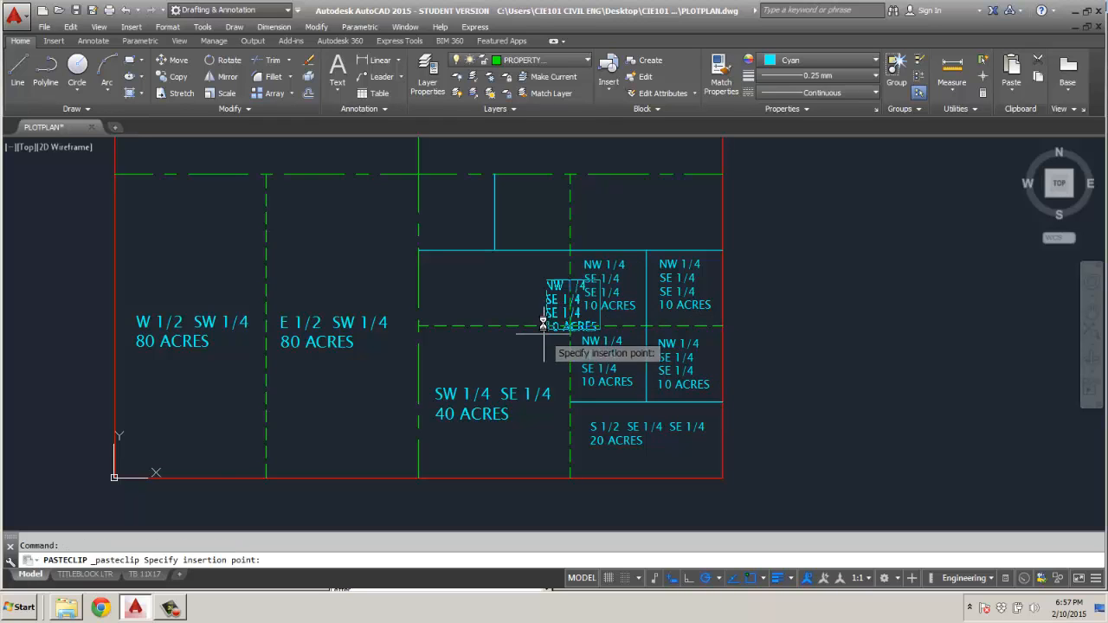
left_click(507, 242)
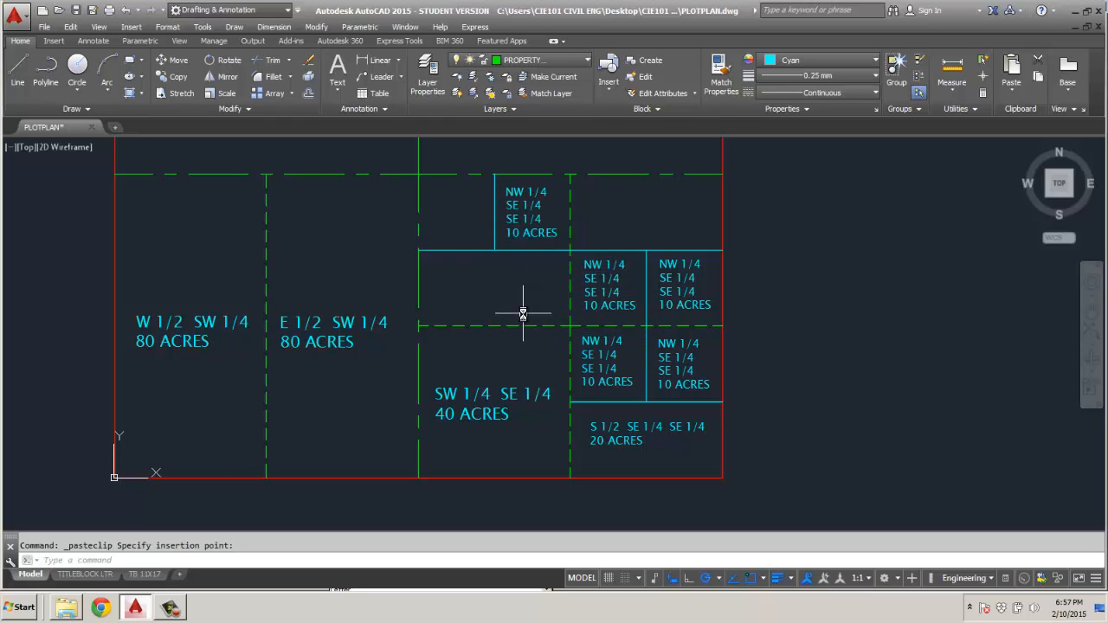
key("ctrl+v")
left_click(431, 241)
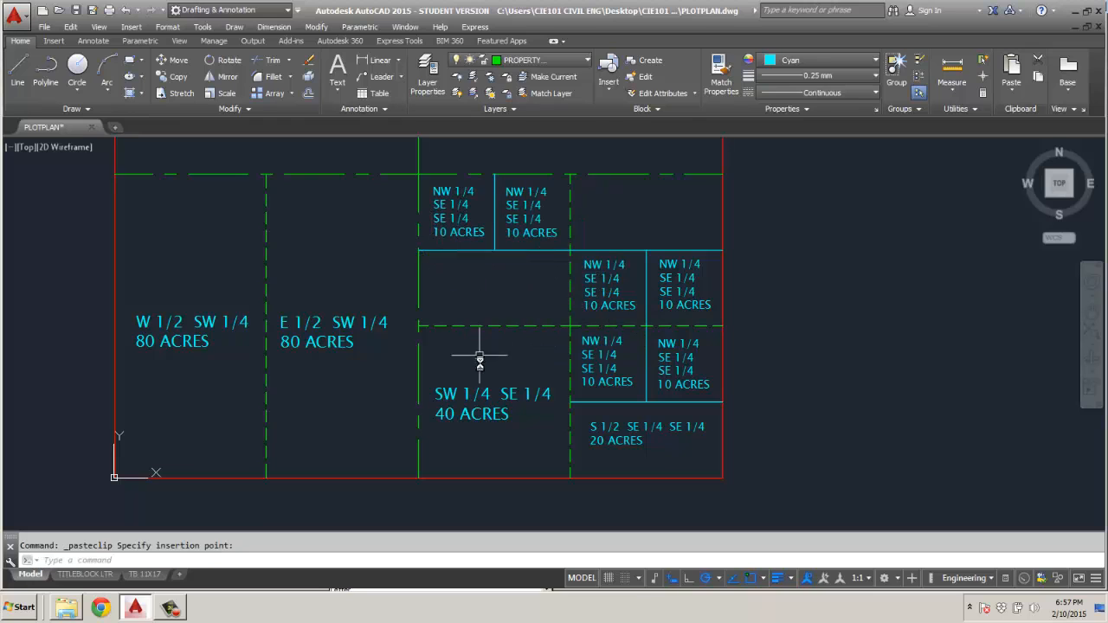
Copy the S 1/2 SE 1/4 SE 1/4 label into the two unlabelled 20-acre parcels of the southeast quarter.
left_click(595, 433)
key("ctrl+c")
key("ctrl+v")
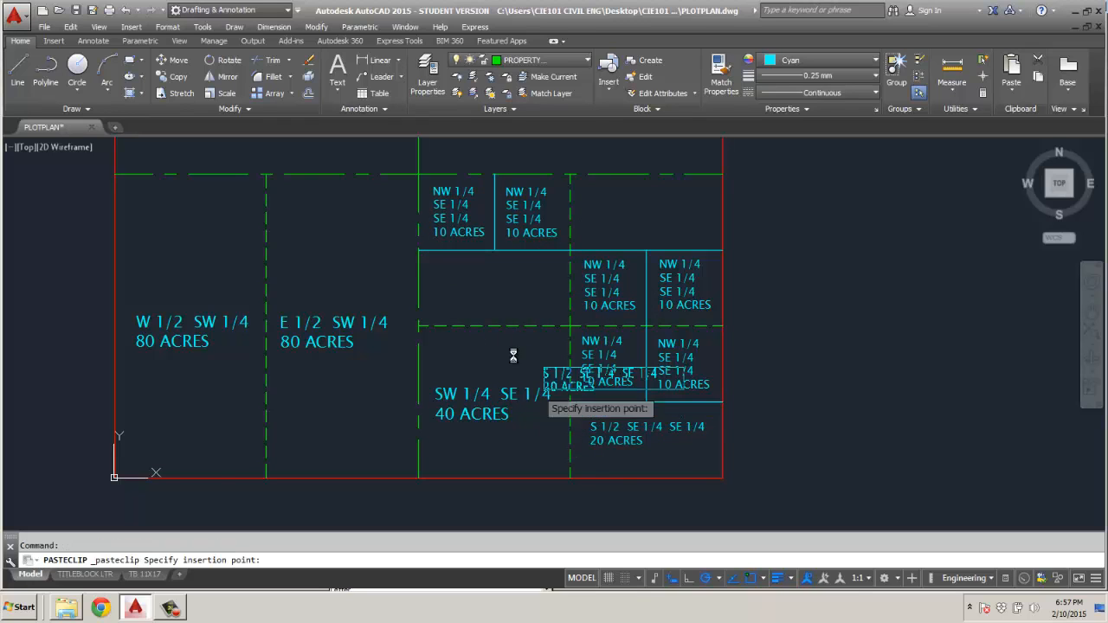
left_click(434, 298)
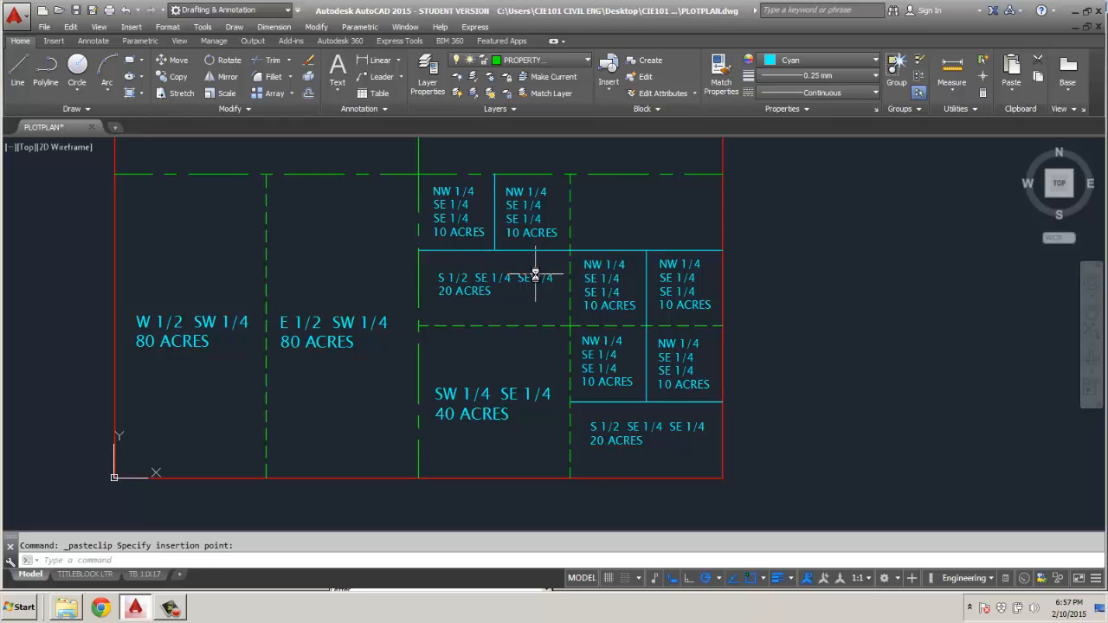
key("ctrl+v")
left_click(588, 225)
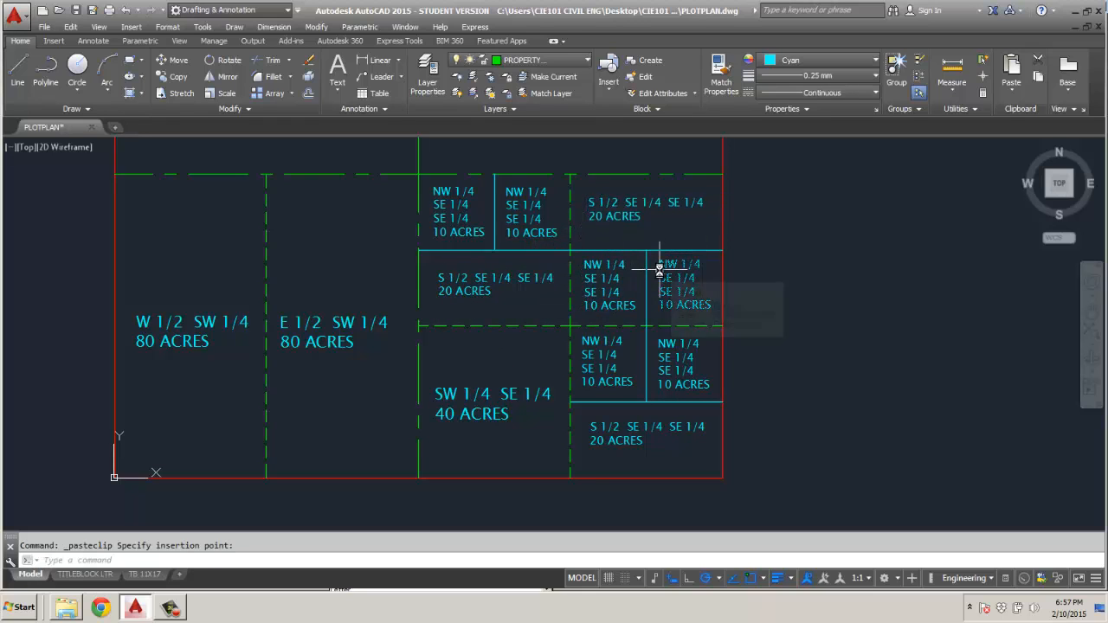
Change the label of the small parcel above the southeast corner parcel, along the east boundary, to NE 1/4 SE 1/4 SE 1/4.
double_click(673, 343)
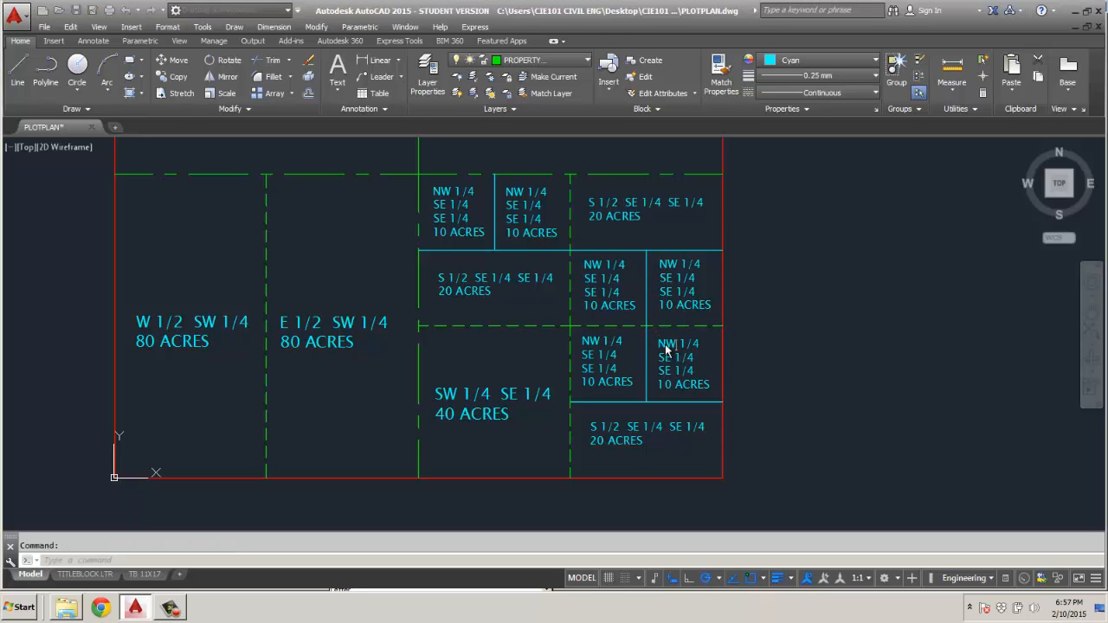
type("E")
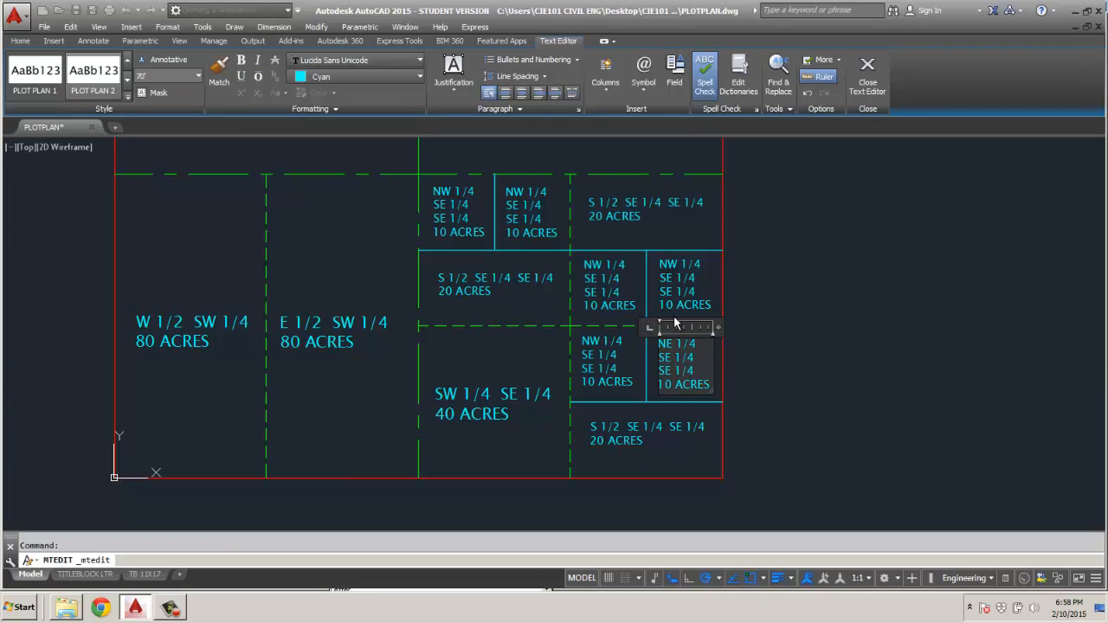
left_click(762, 306)
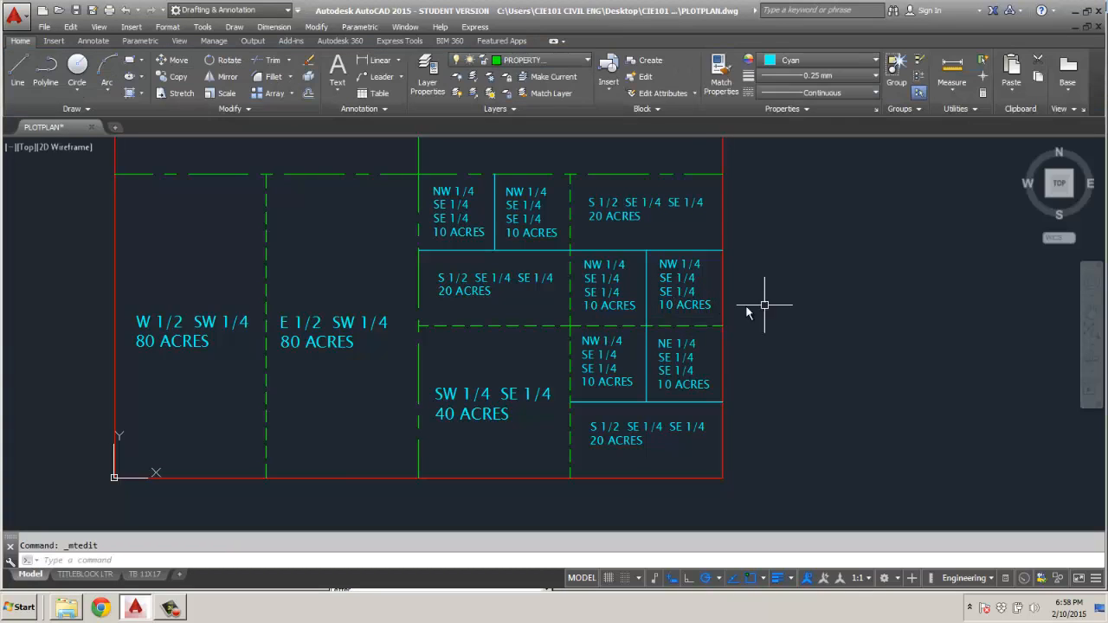
Change the label of the 10-acre parcel north of NE 1/4 SE 1/4 SE 1/4 to SE 1/4 NE 1/4 SE 1/4.
double_click(674, 288)
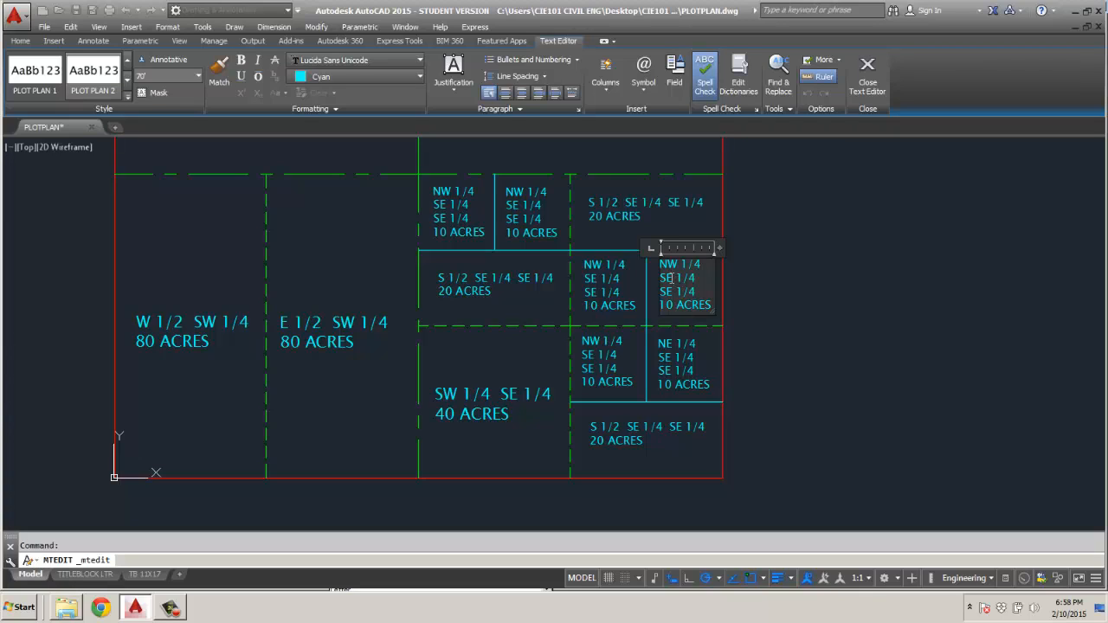
double_click(663, 265)
type("SE")
left_click_drag(661, 279, 667, 278)
type("N")
left_click(786, 296)
Change the label of the 10-acre parcel west of SE 1/4 NE 1/4 SE 1/4 to SW 1/4 NE 1/4 SE 1/4.
double_click(604, 297)
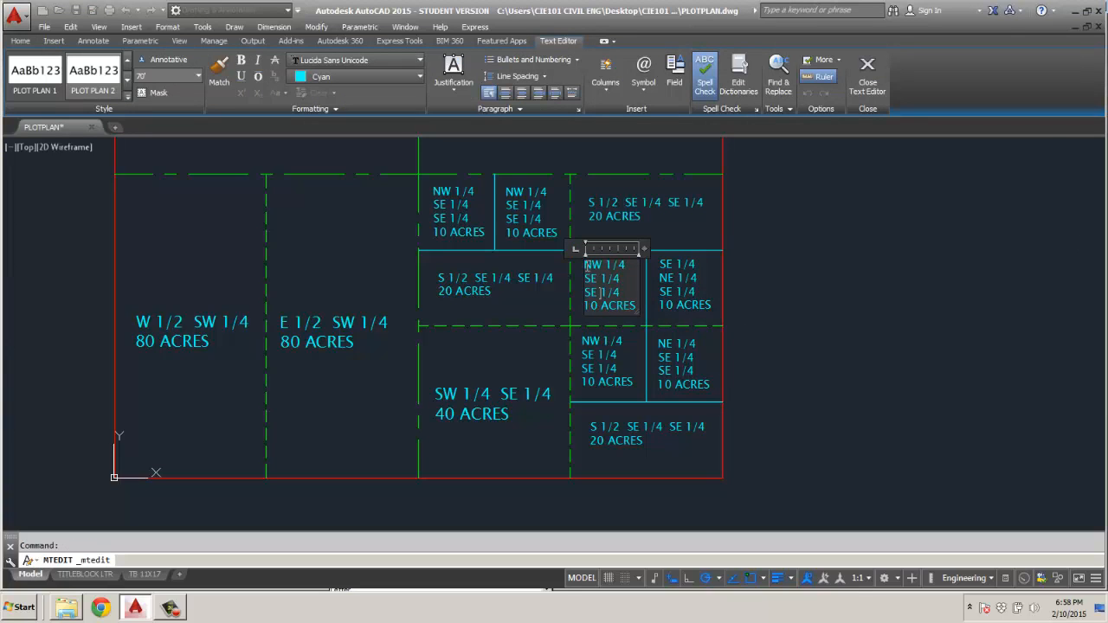
double_click(594, 265)
type("SW")
left_click_drag(585, 279, 598, 278)
type("N")
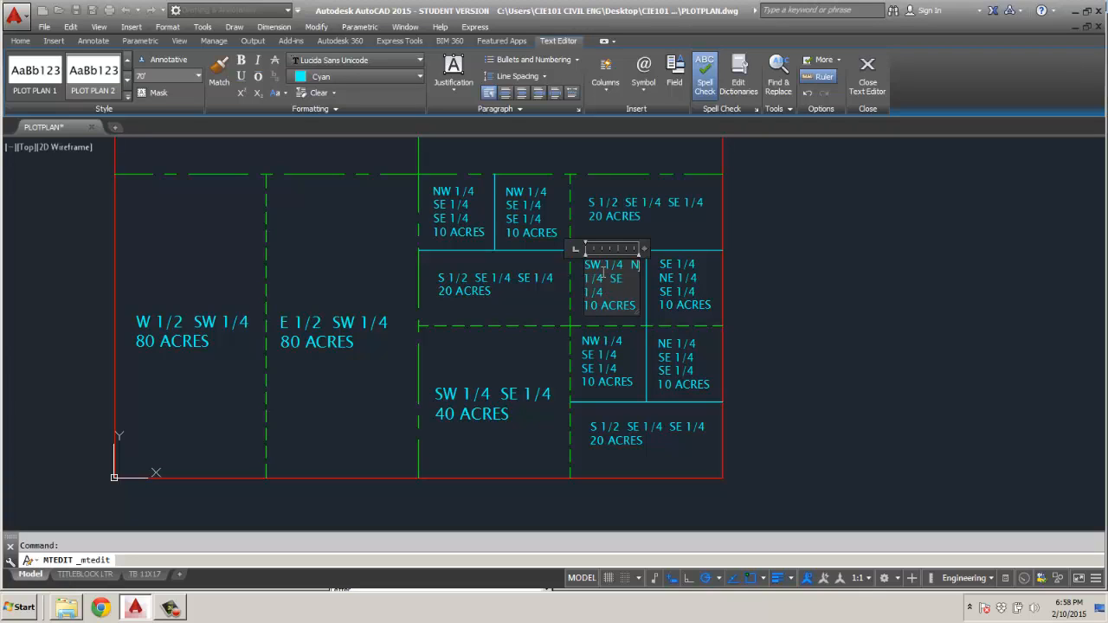
type("E")
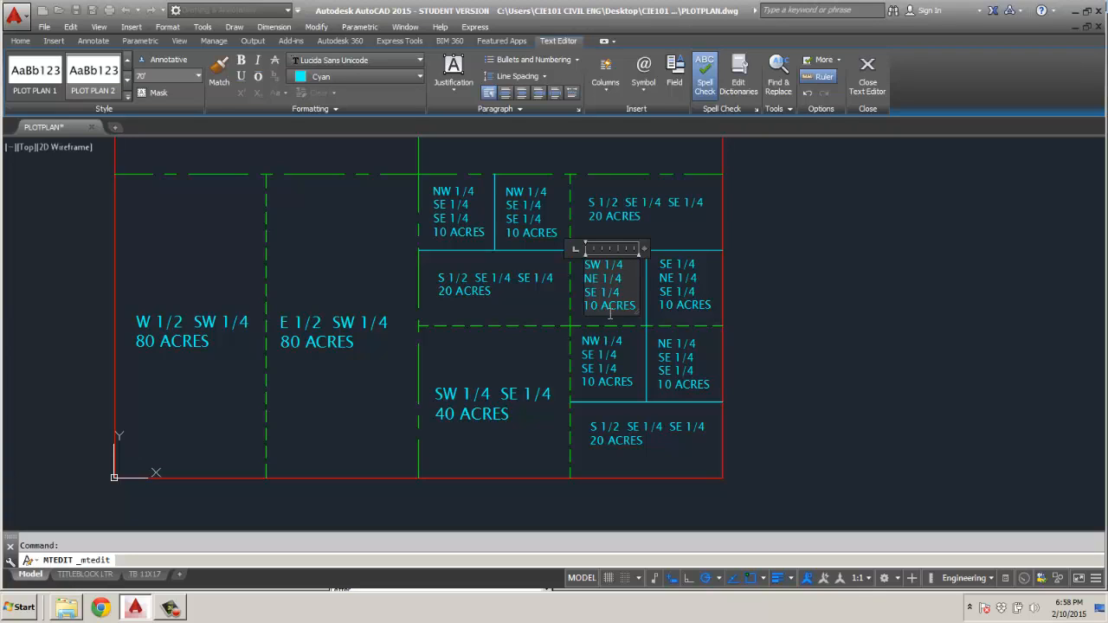
left_click(549, 302)
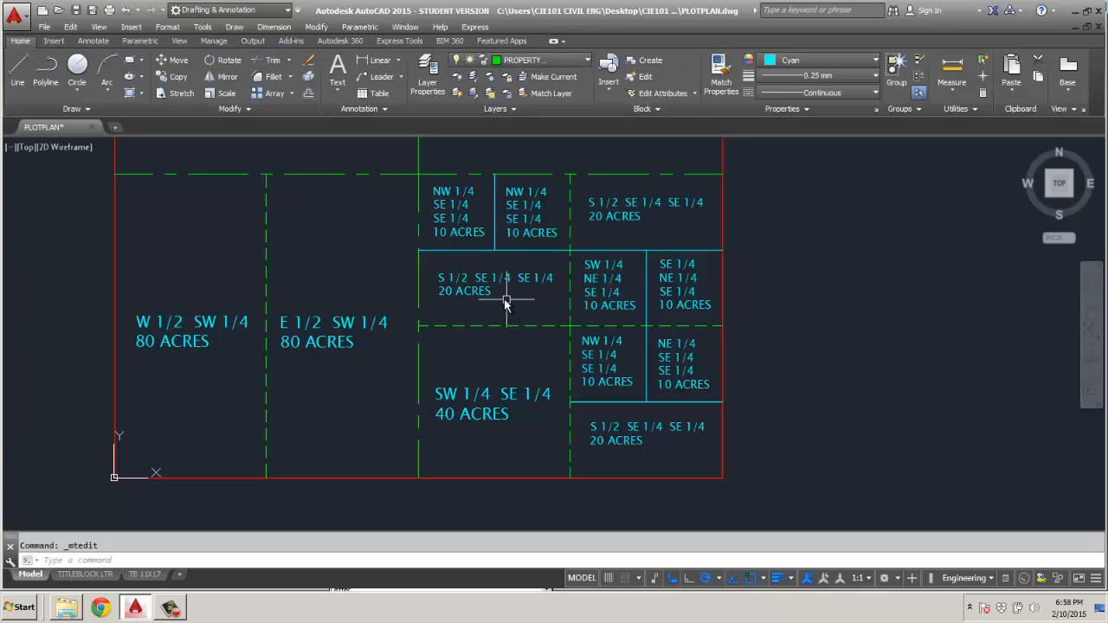
Change the 20-acre label above the SW 1/4 SE 1/4 parcel to S 1/2 NW 1/4 SE 1/4.
double_click(472, 286)
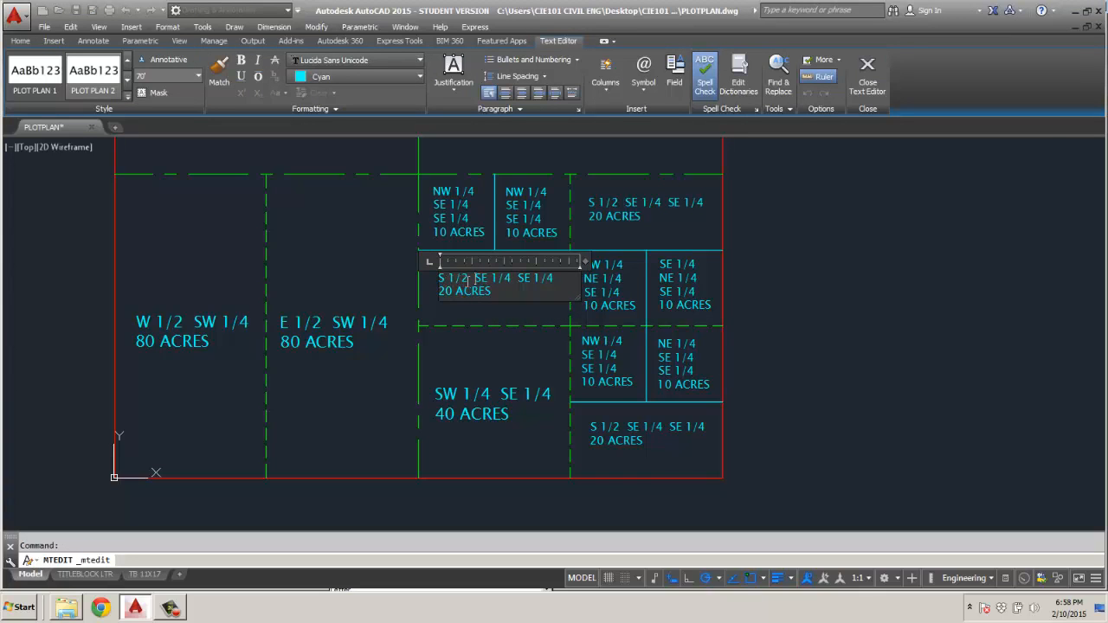
left_click_drag(475, 278, 487, 280)
type("NW")
left_click(501, 320)
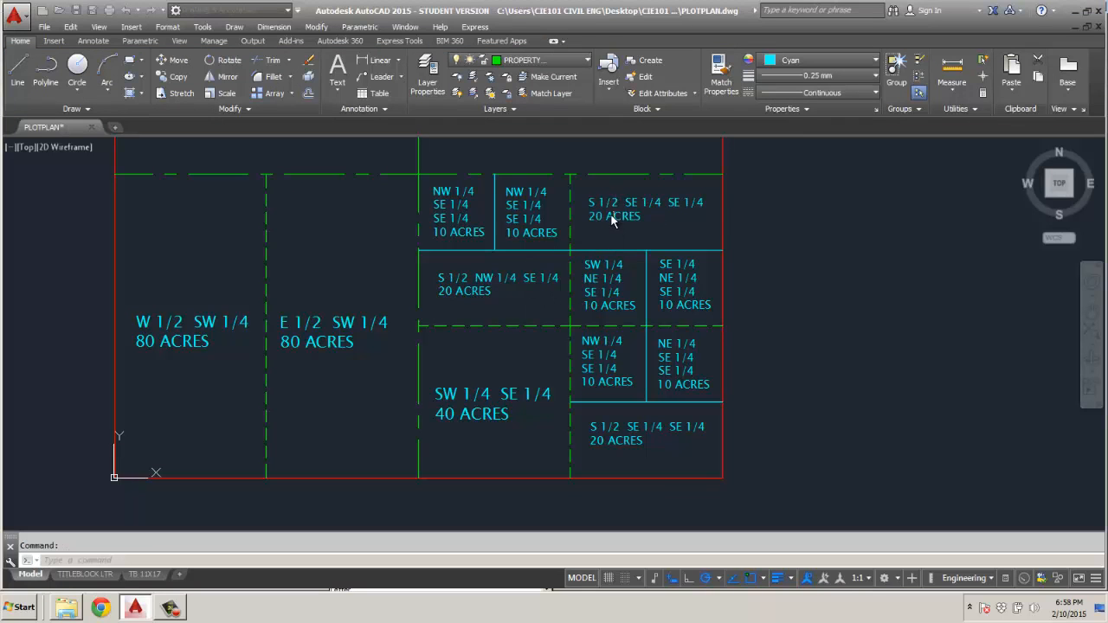
Change the label of the 20-acre parcel north of SW 1/4 NE 1/4 SE 1/4 to N 1/2 NE 1/4 SE 1/4.
double_click(603, 210)
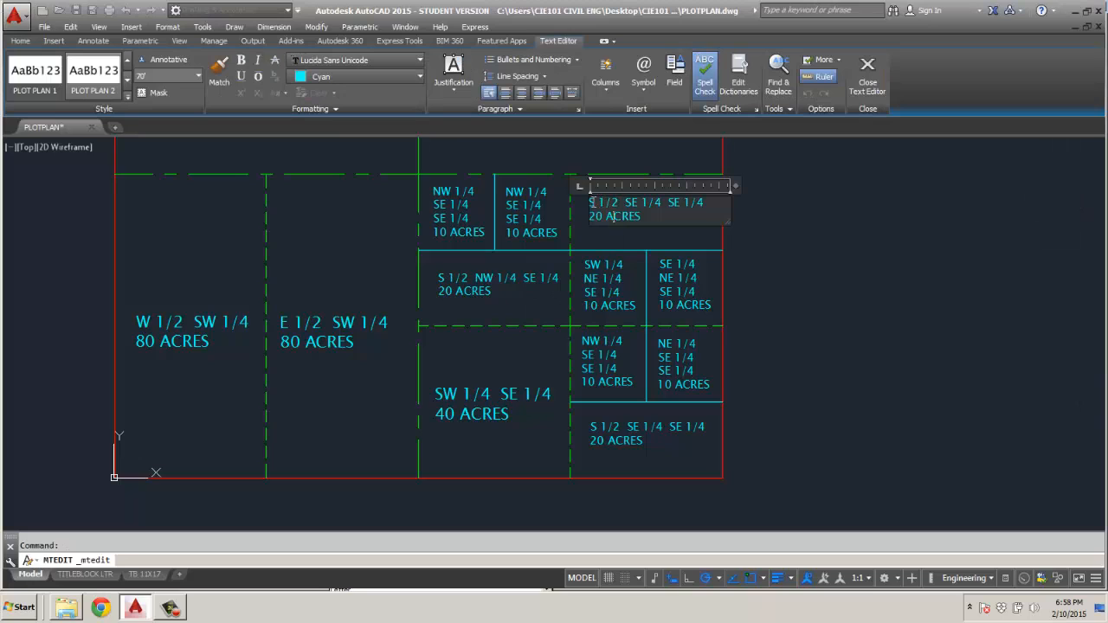
left_click_drag(595, 201, 588, 207)
type("N")
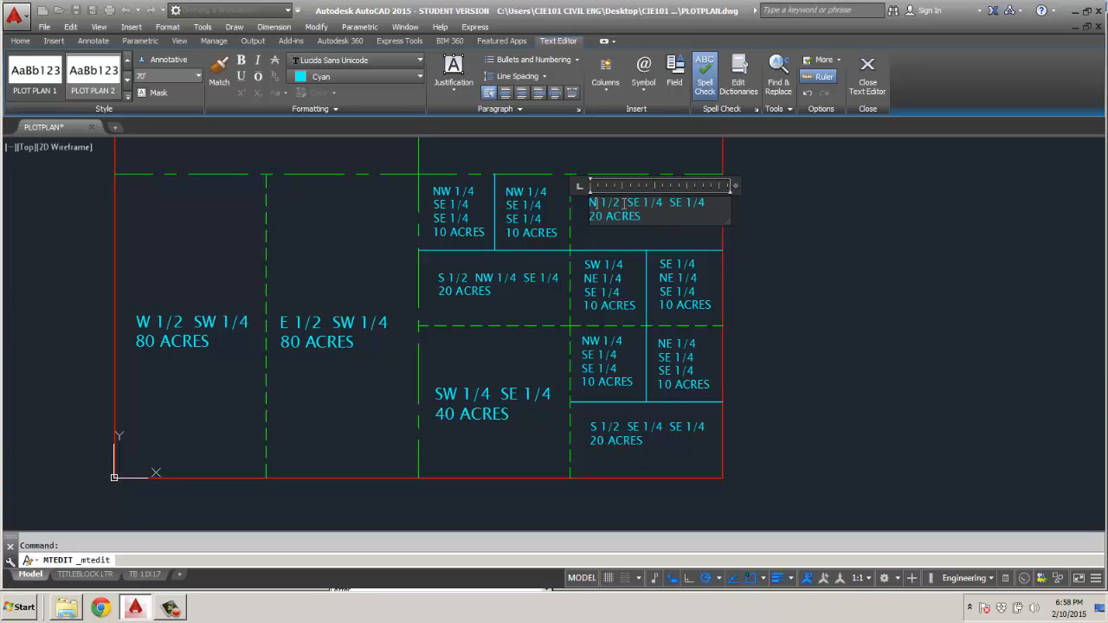
left_click_drag(627, 205, 641, 205)
type("NE")
left_click(511, 227)
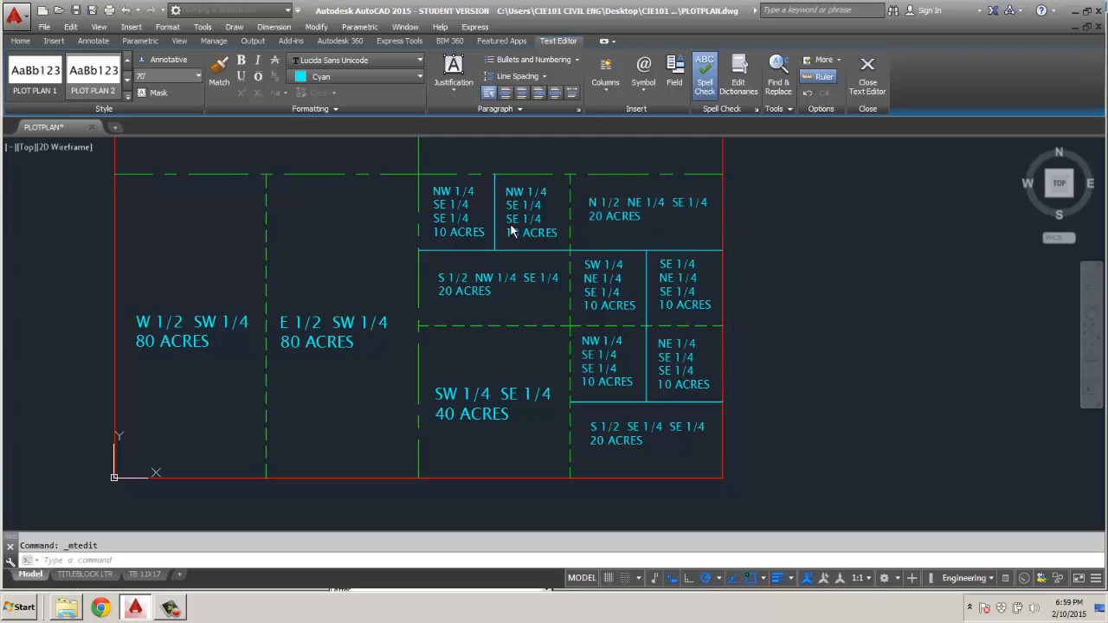
Change the label of the 10-acre parcel just west of N 1/2 NE 1/4 SE 1/4 to NE 1/4 NW 1/4 SE 1/4.
double_click(512, 222)
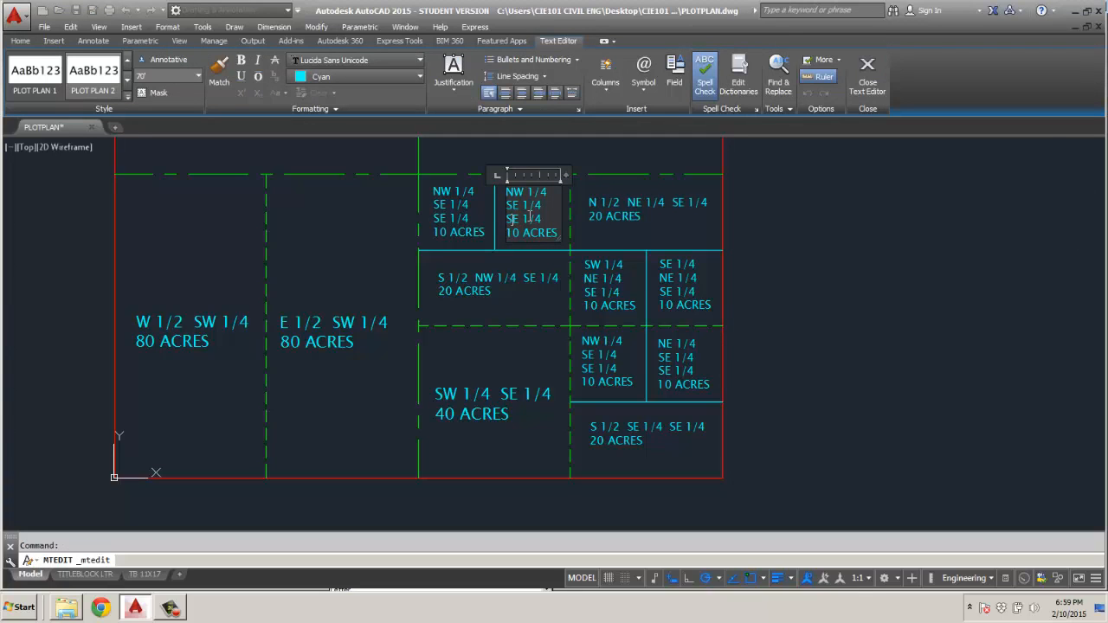
left_click_drag(515, 192, 522, 193)
type("E")
left_click_drag(507, 207, 519, 206)
type("NW")
left_click(472, 241)
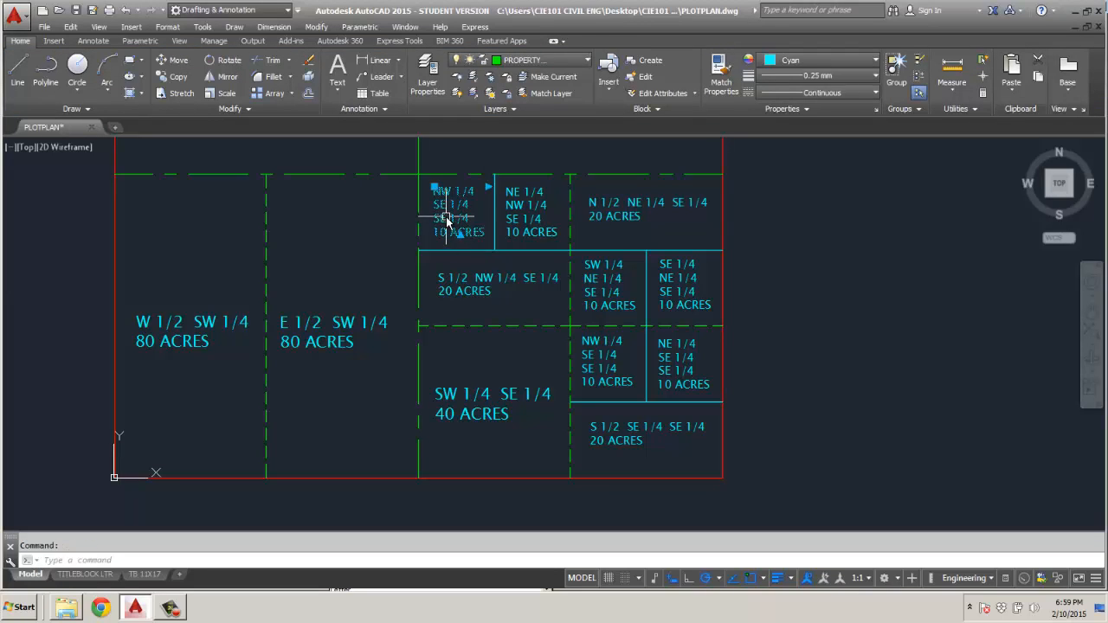
Change the label of the 10-acre parcel west of NE 1/4 NW 1/4 SE 1/4 to NW 1/4 NW 1/4 SE 1/4.
double_click(436, 206)
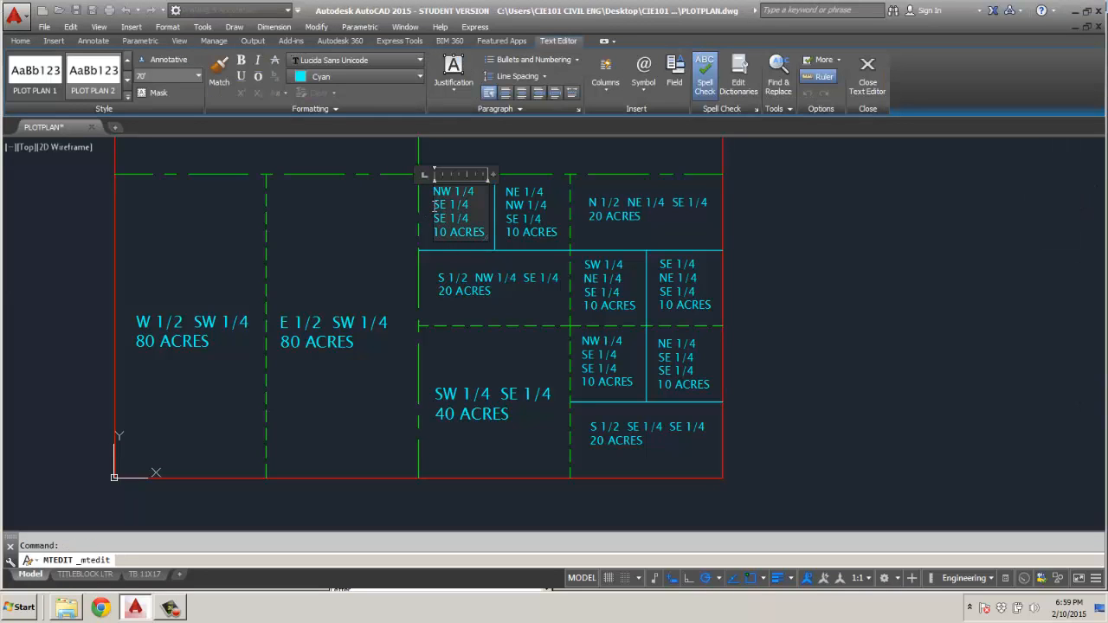
left_click_drag(441, 204, 447, 203)
left_click_drag(434, 205, 446, 205)
type("NW")
left_click(452, 259)
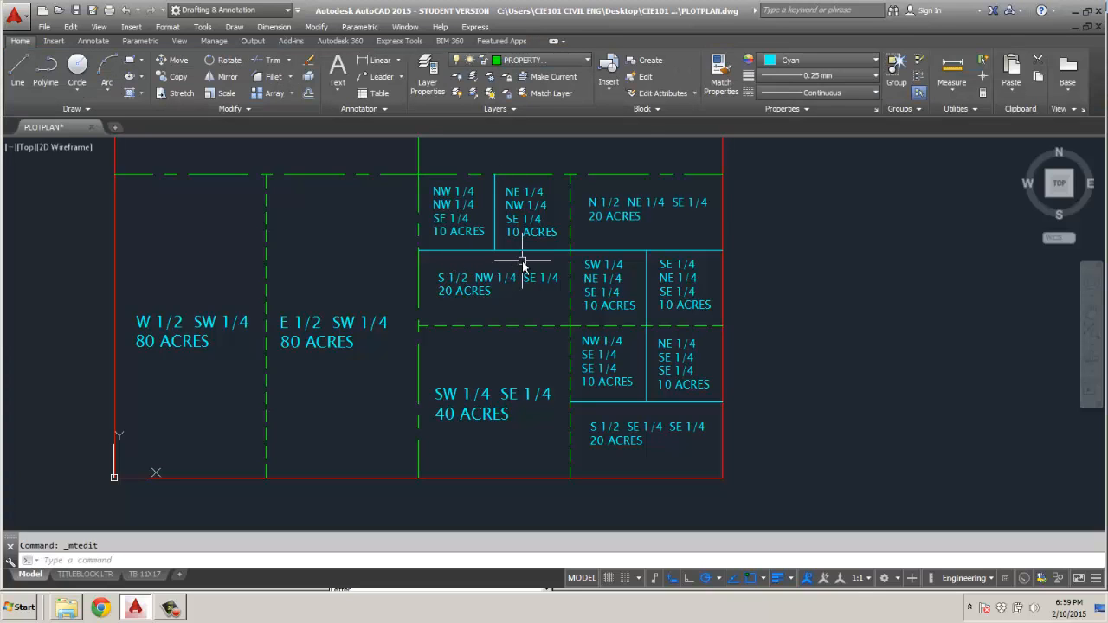
scroll(522, 259, "down", 2)
mouse_move(557, 252)
middle_mouse_down()
mouse_move(582, 304)
mouse_move(574, 309)
middle_mouse_up()
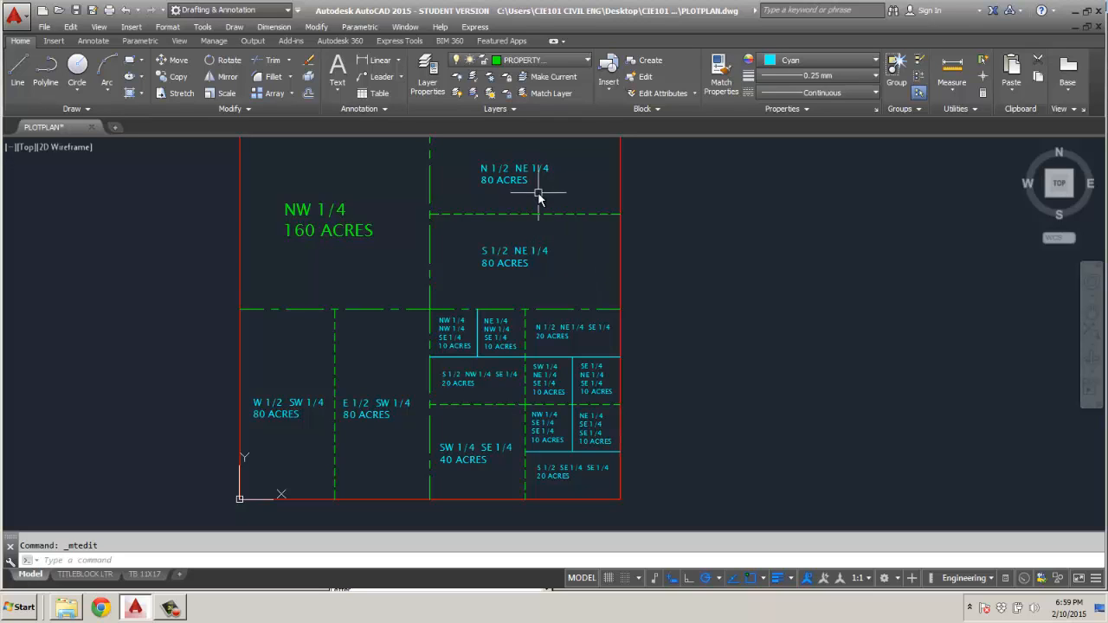
middle_click_drag(545, 289, 582, 287)
scroll(584, 283, "down", 2)
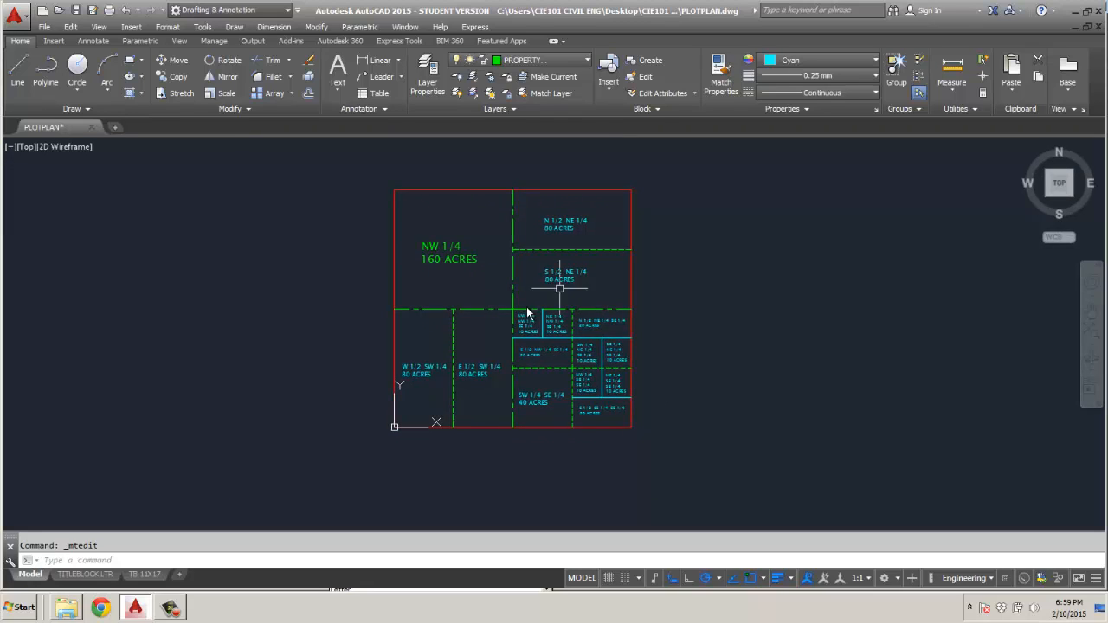
scroll(601, 326, "up", 2)
scroll(601, 325, "down", 2)
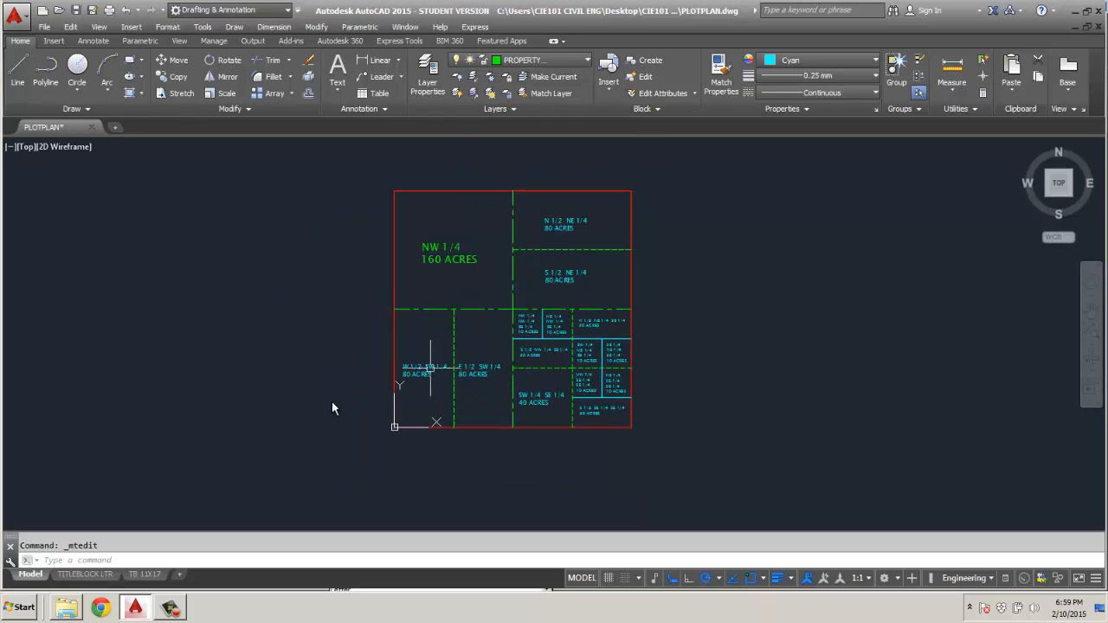
On the TB 11X17 layout, create a rectangular viewport covering the west half of the border, from its top midpoint to its lower-left corner.
mouse_move(149, 579)
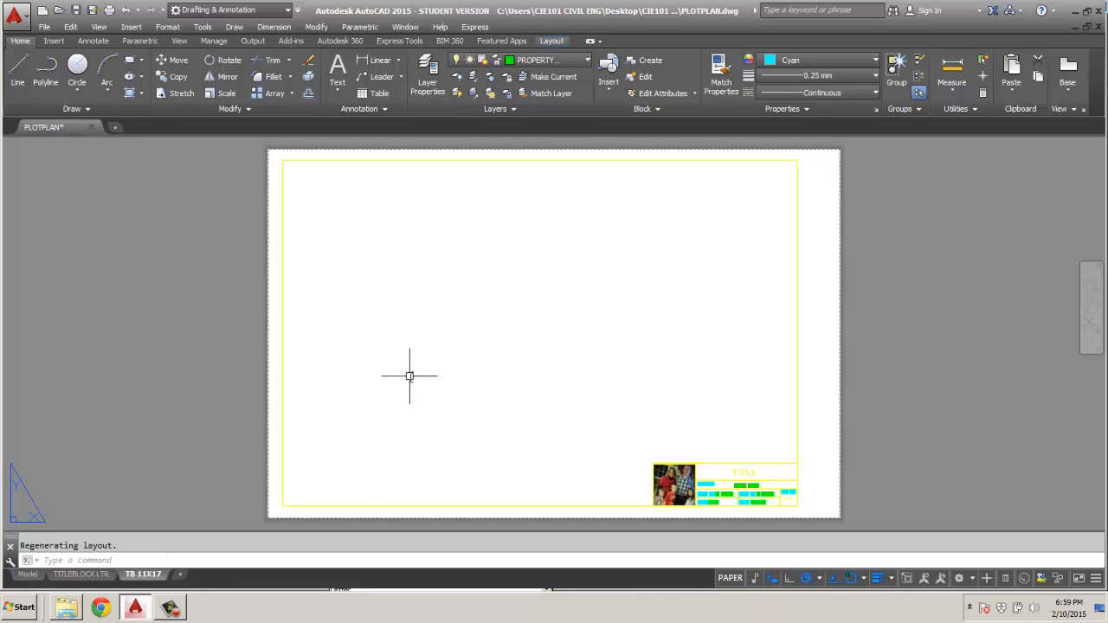
left_click(554, 41)
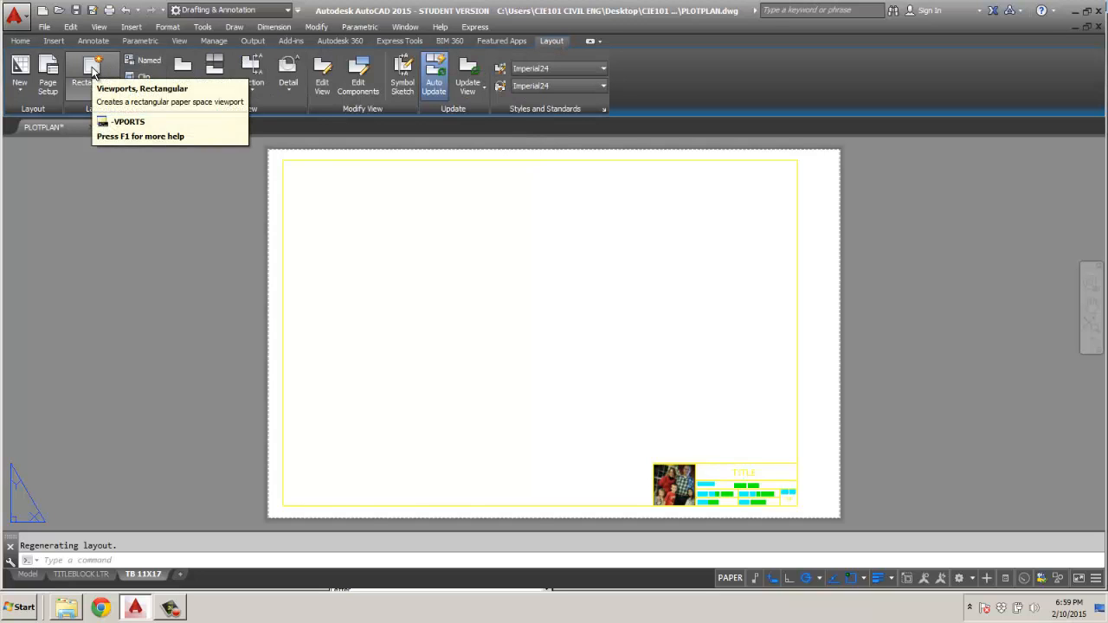
left_click(92, 69)
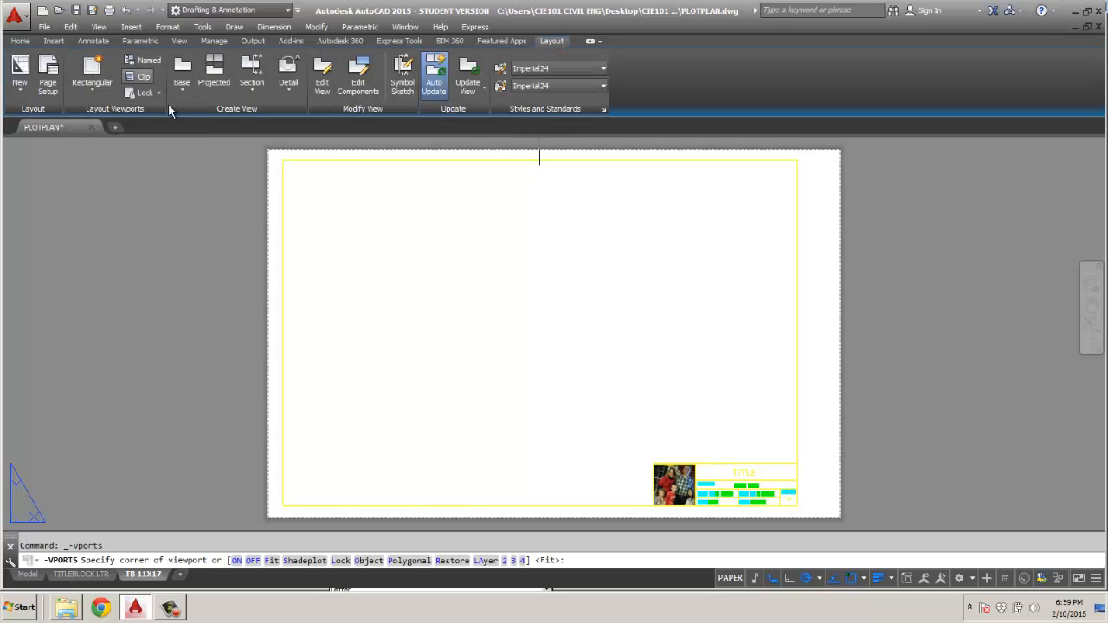
left_click(539, 161)
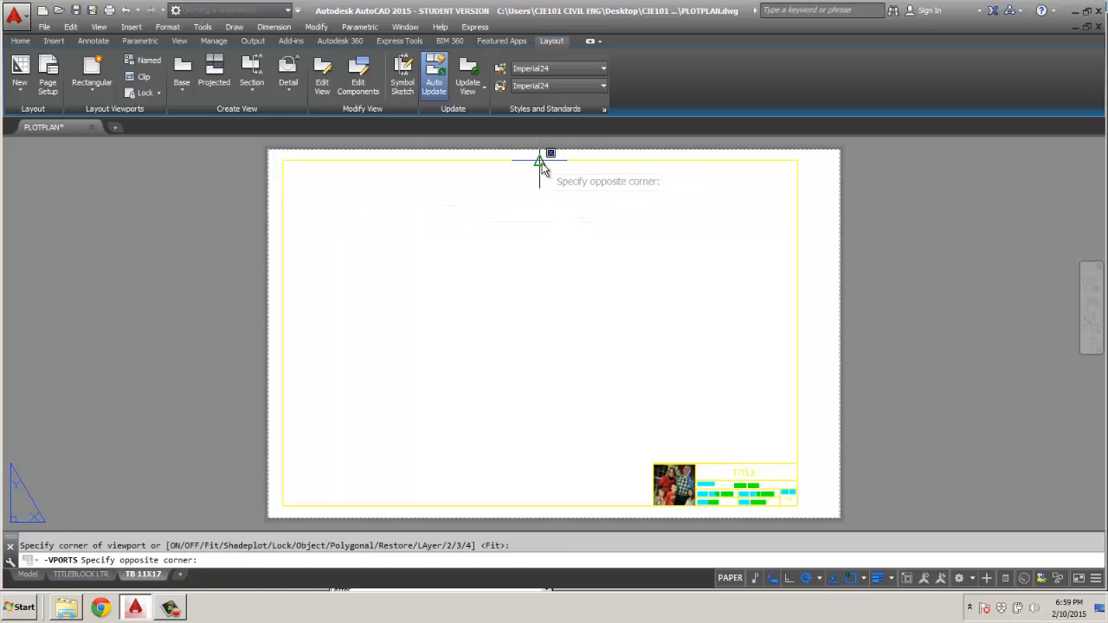
left_click(283, 505)
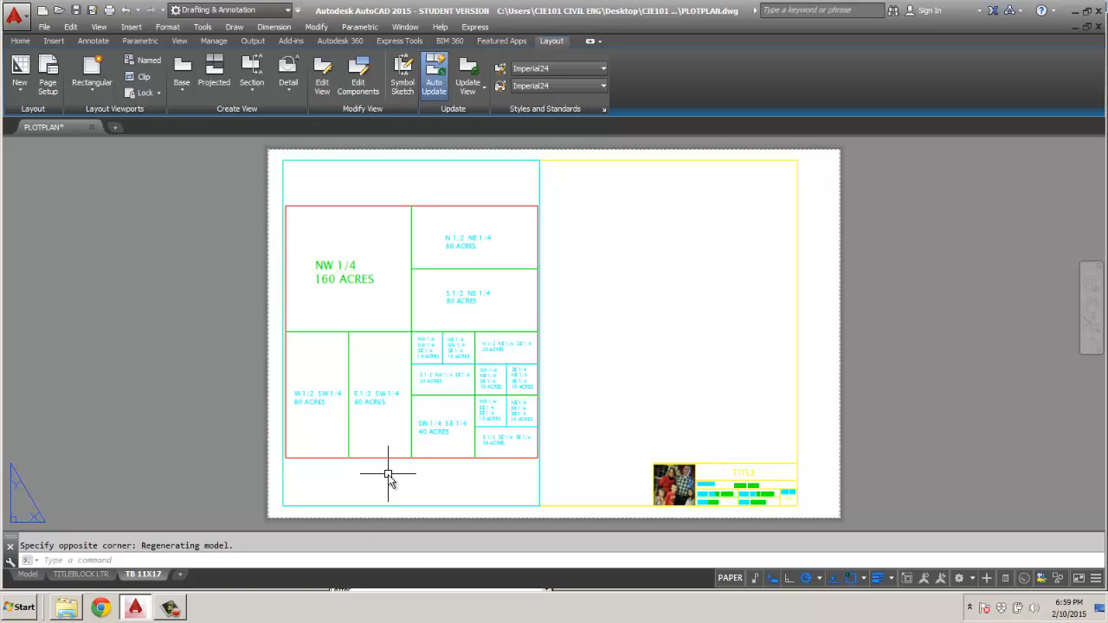
Create a closed polygonal viewport over the east half of the TB 11X17 border, following the outline around the image and title block.
left_click(91, 87)
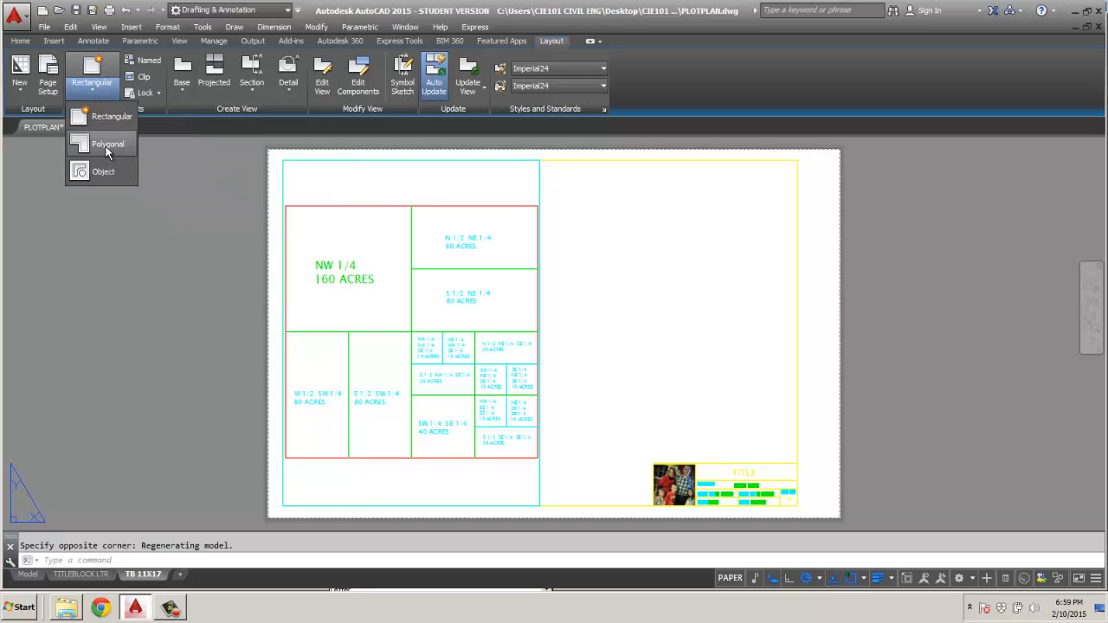
left_click(106, 143)
left_click(540, 160)
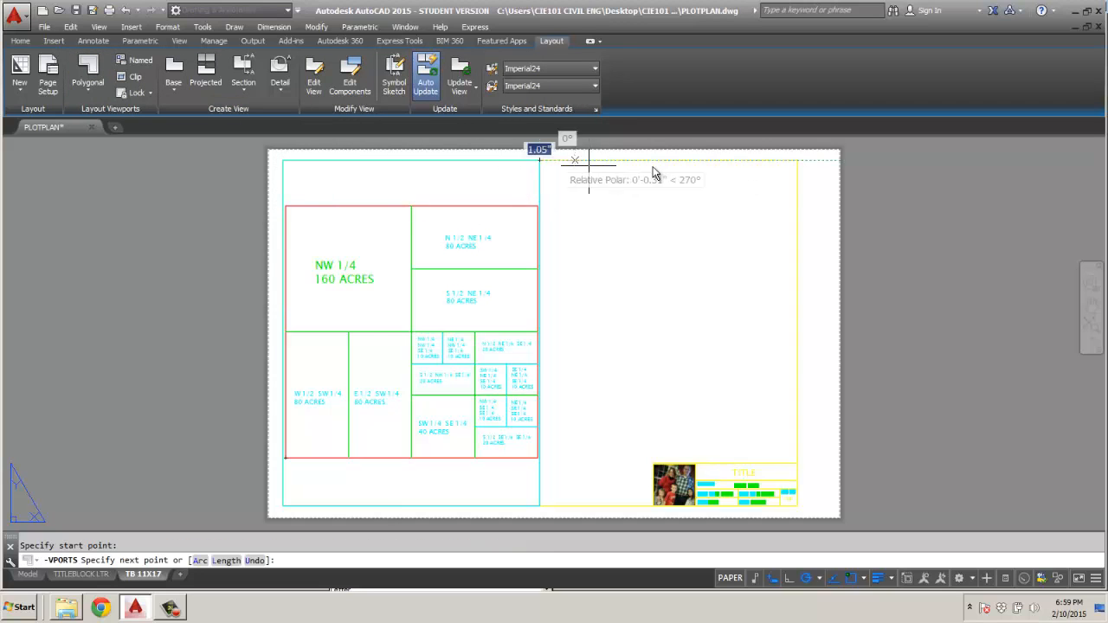
left_click(797, 161)
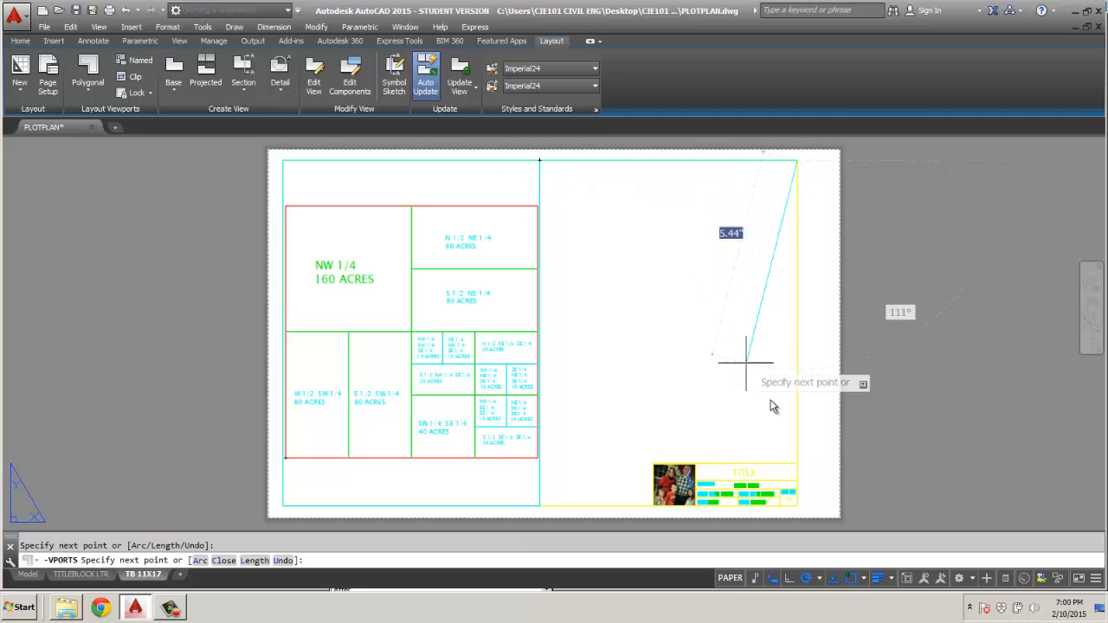
left_click(798, 465)
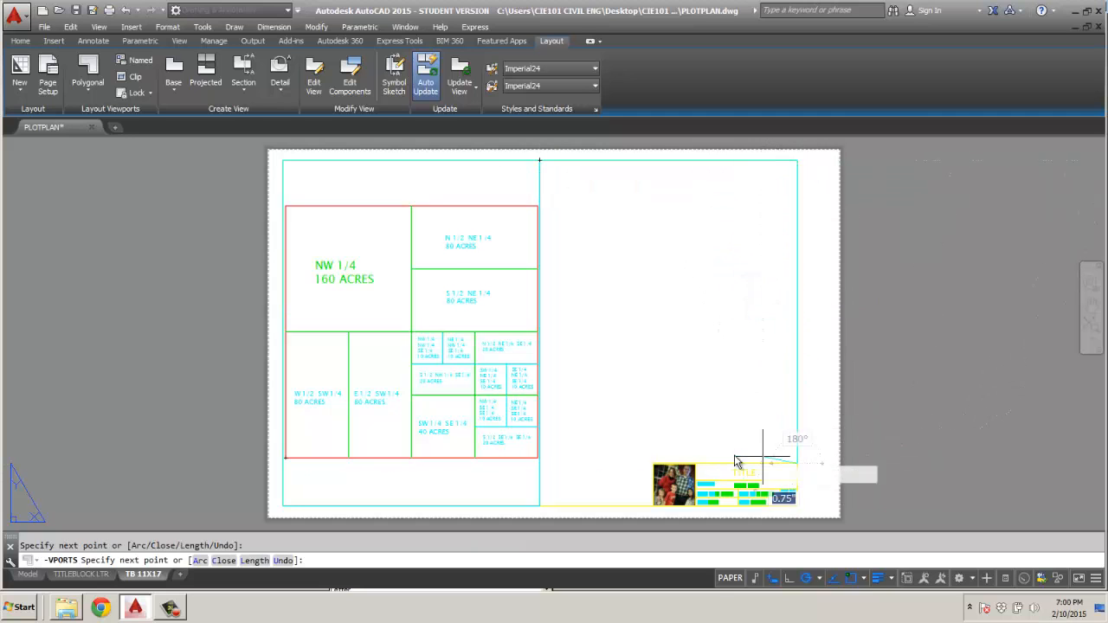
left_click(655, 463)
left_click(656, 507)
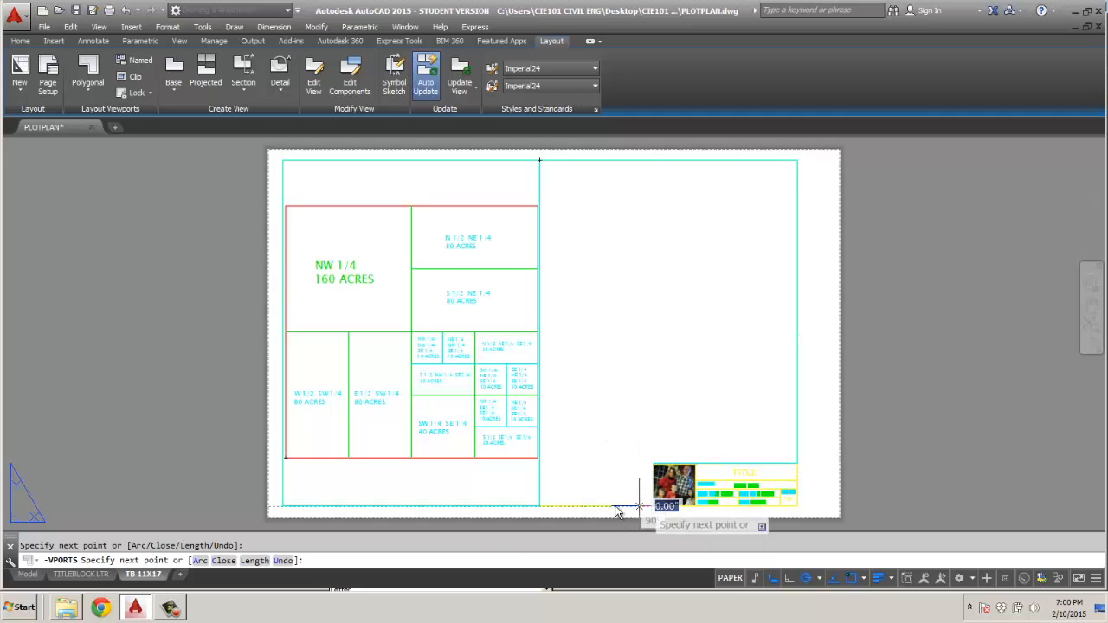
left_click(541, 507)
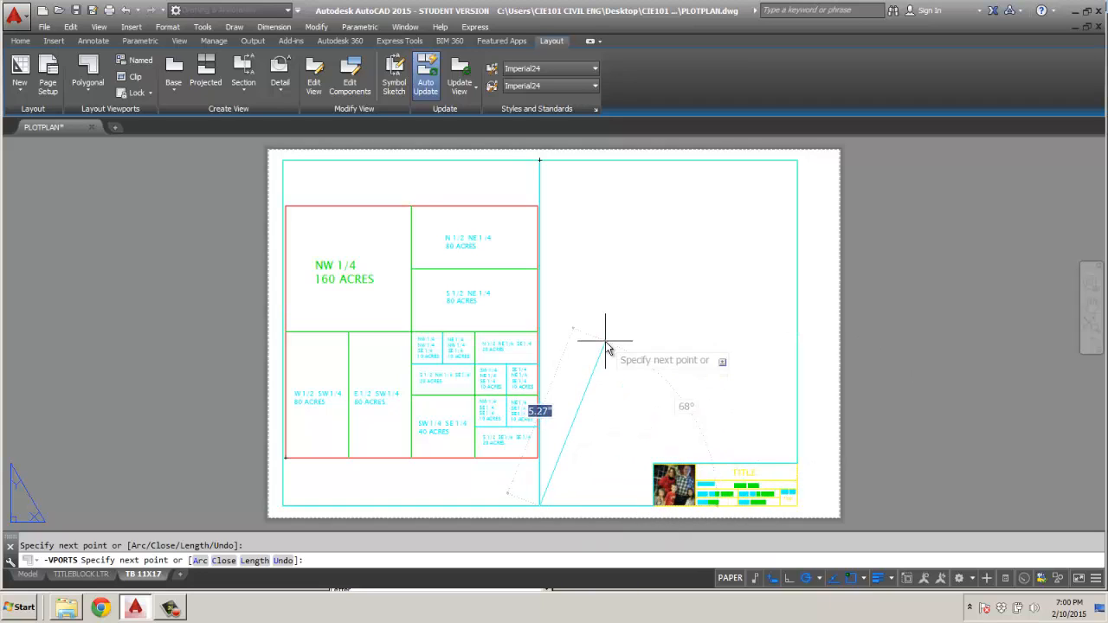
type("C")
key("Return")
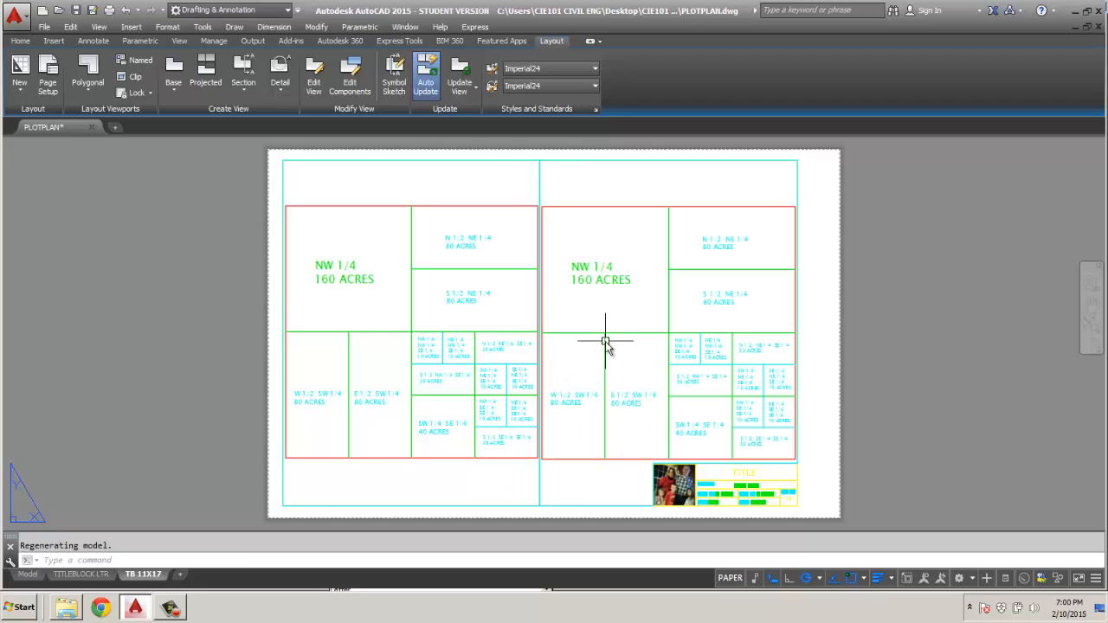
Switch to model space within the layout and zoom out the plot plan in both viewports to leave margin around it.
left_click(730, 578)
left_click(485, 489)
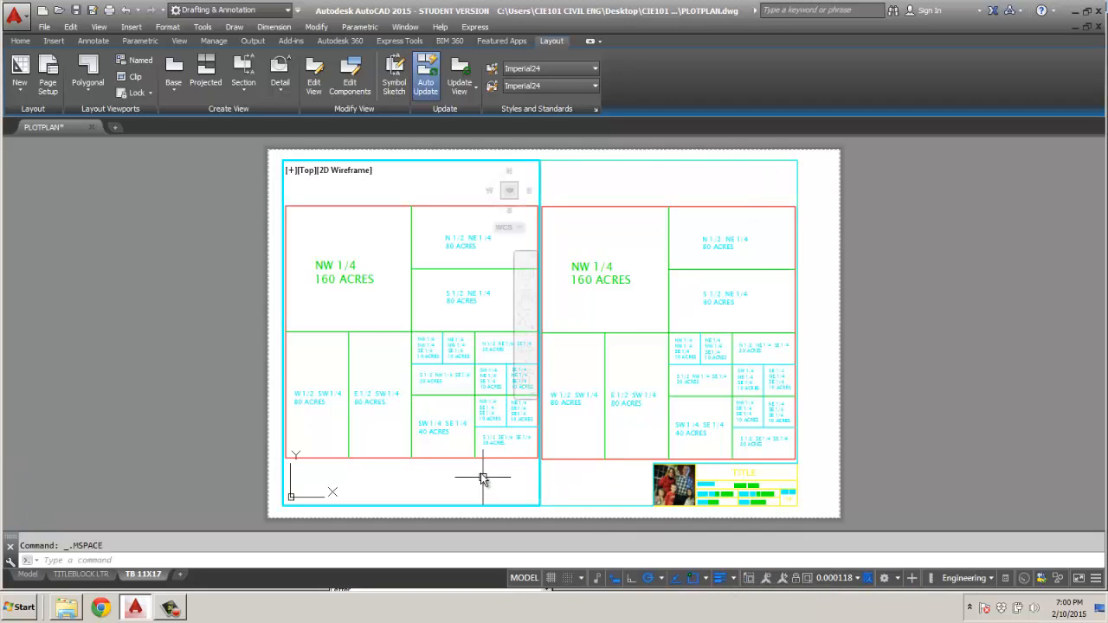
scroll(430, 354, "down", 4)
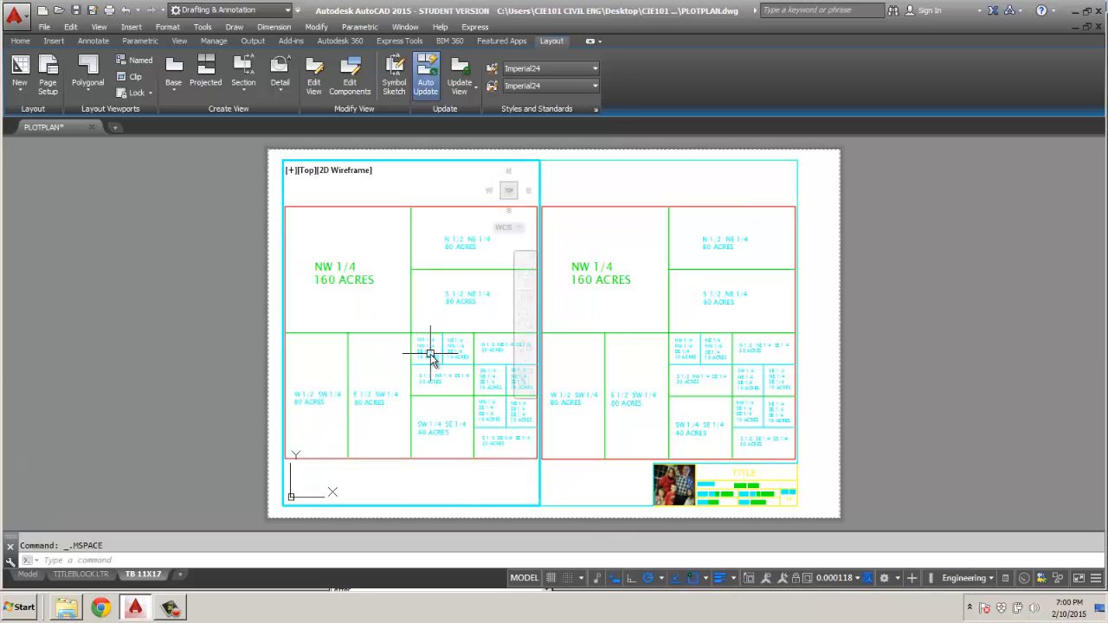
scroll(623, 326, "up", 2)
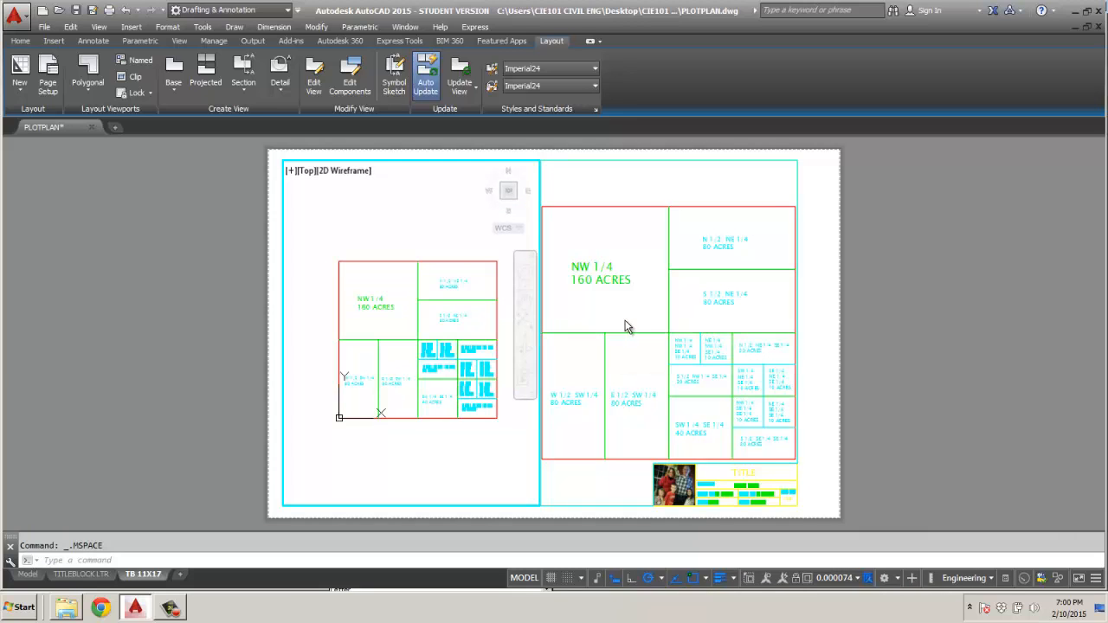
left_click(644, 351)
scroll(646, 346, "down", 3)
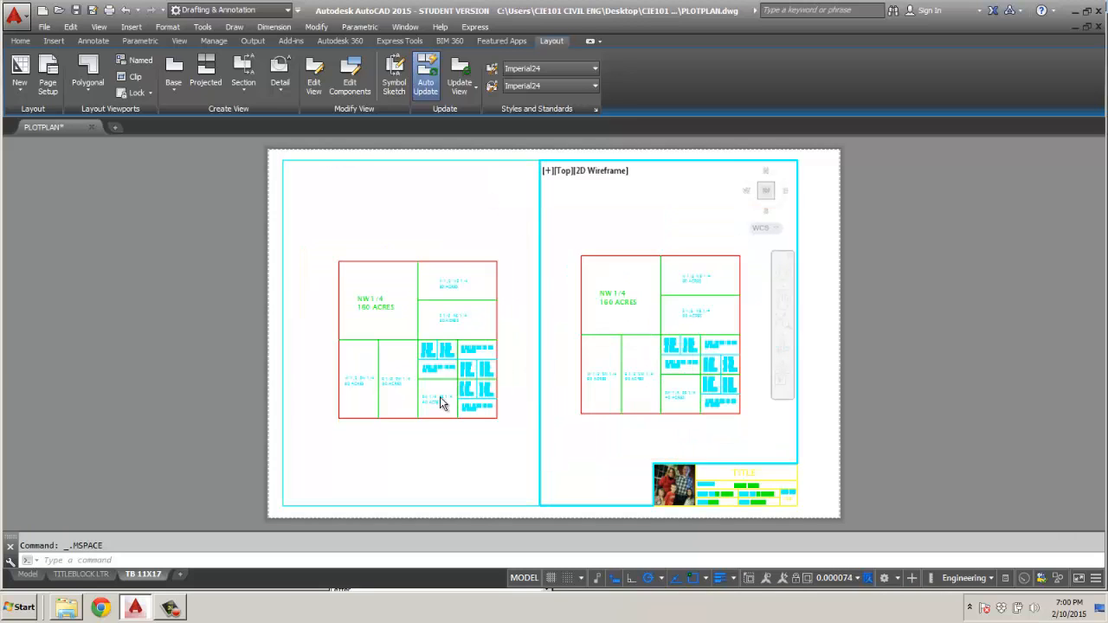
Return to the model space drawing and make PLOT PLAN 1 the current text style.
left_click(28, 574)
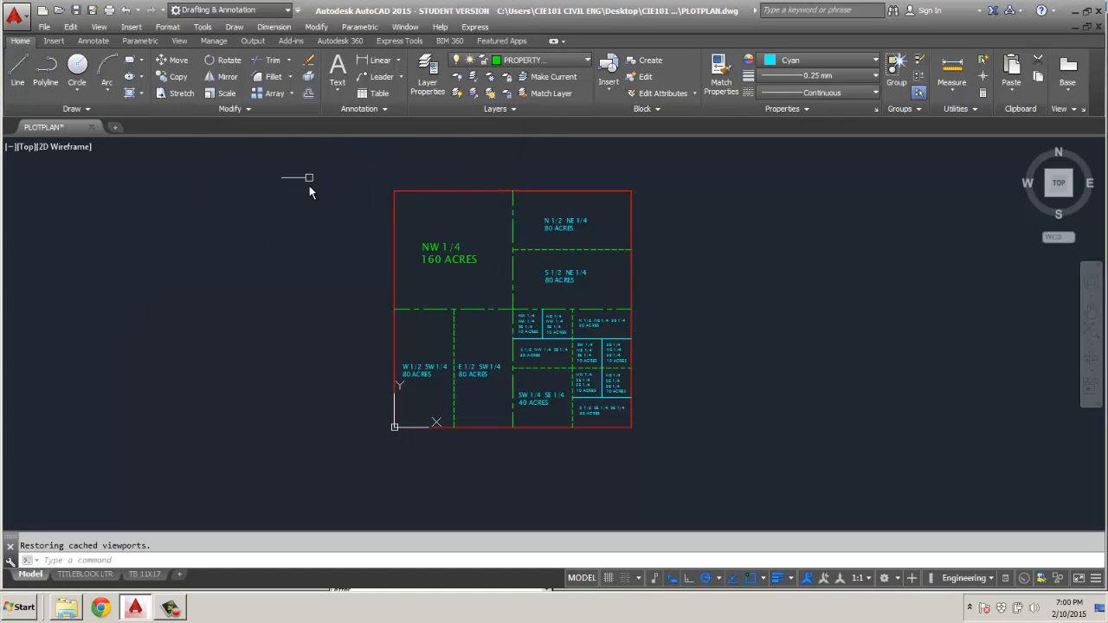
left_click(358, 109)
left_click(472, 127)
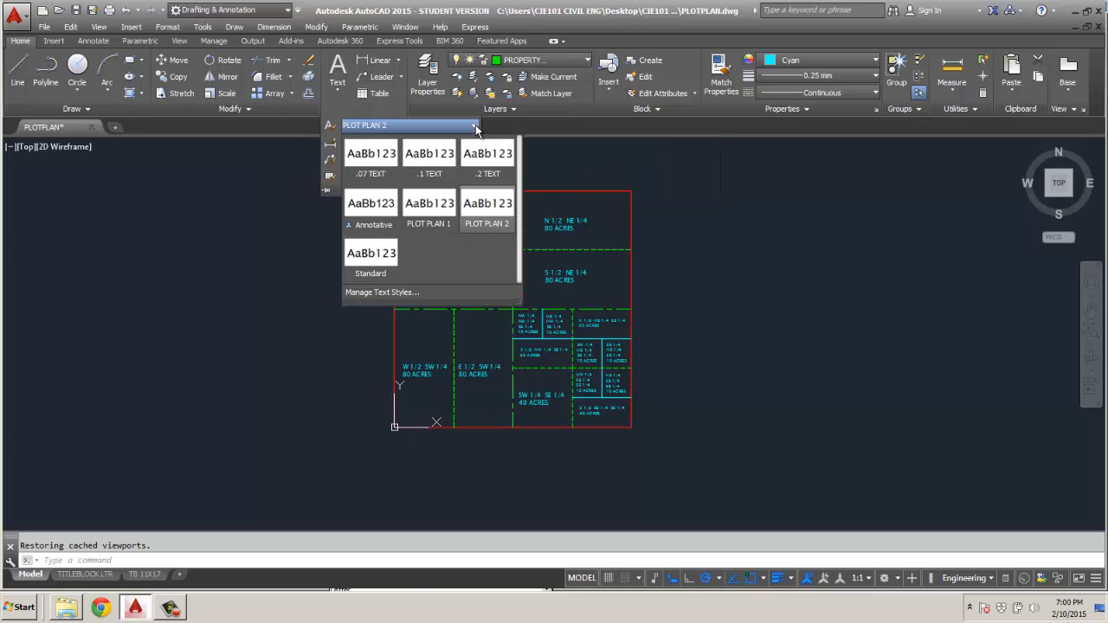
left_click(385, 264)
left_click(426, 208)
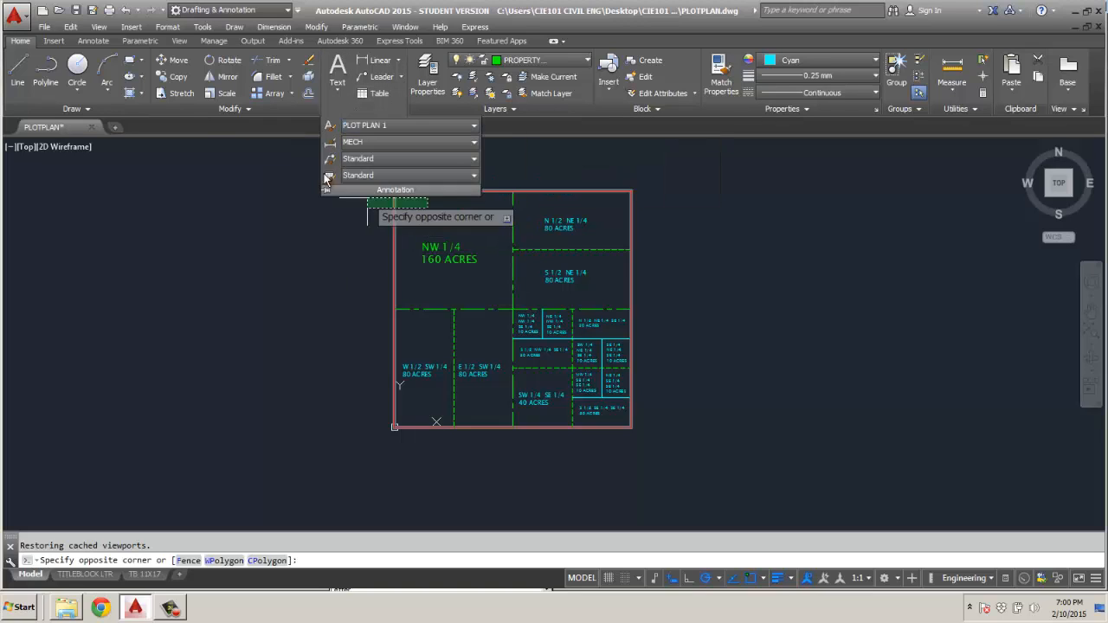
left_click(578, 59)
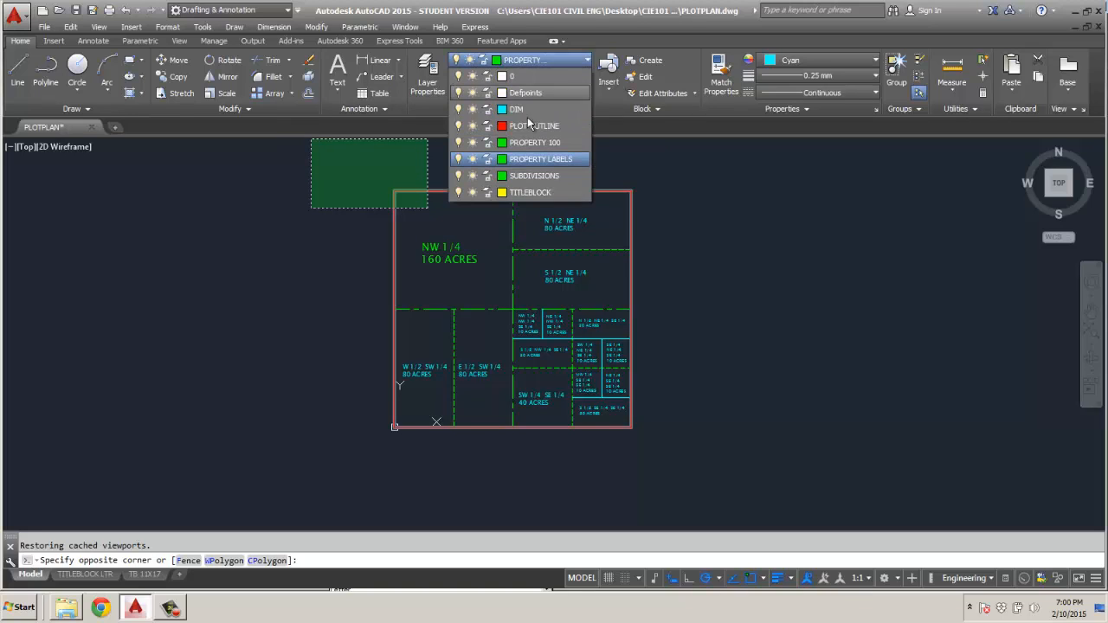
left_click(479, 129)
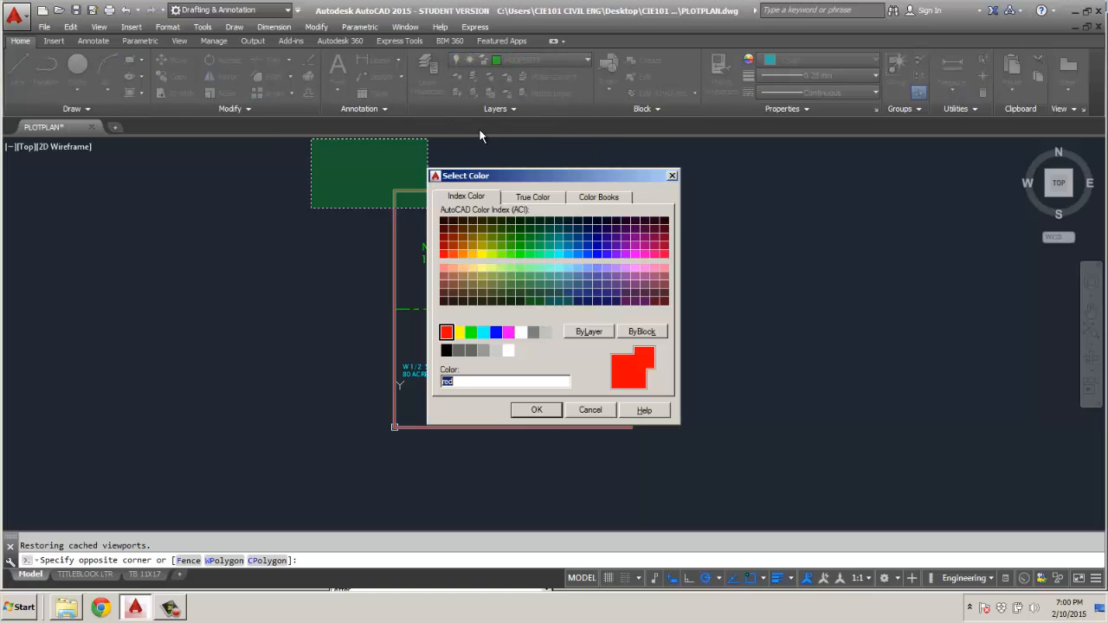
left_click(590, 410)
Make PROPERTY LABELS the current layer and set the current object color to red.
left_click(586, 60)
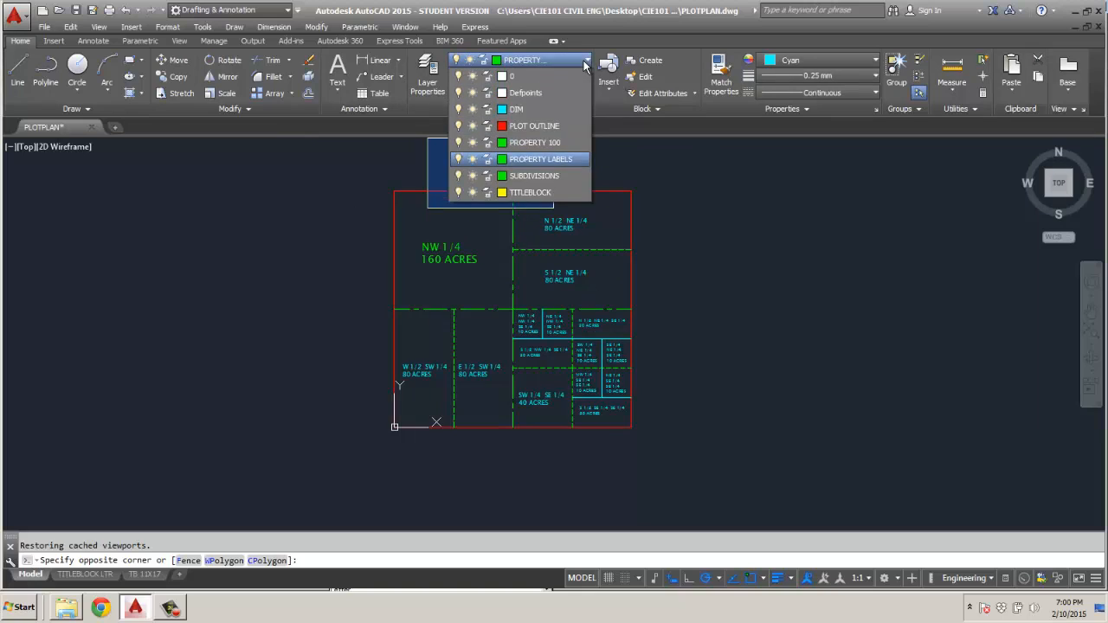
left_click(544, 161)
left_click(835, 61)
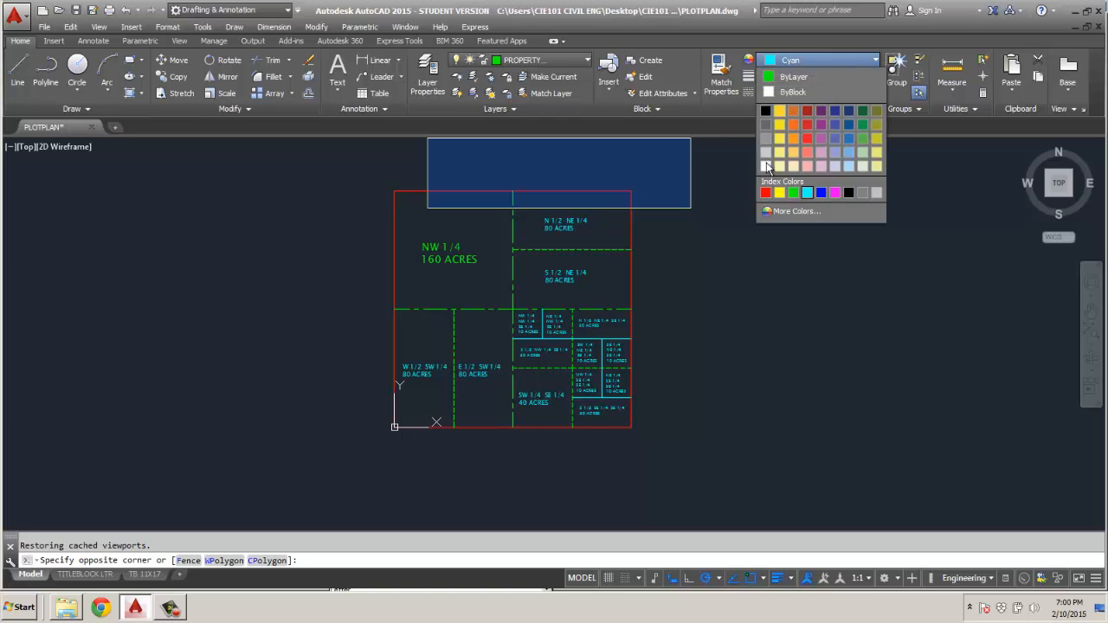
left_click(766, 192)
key("Escape")
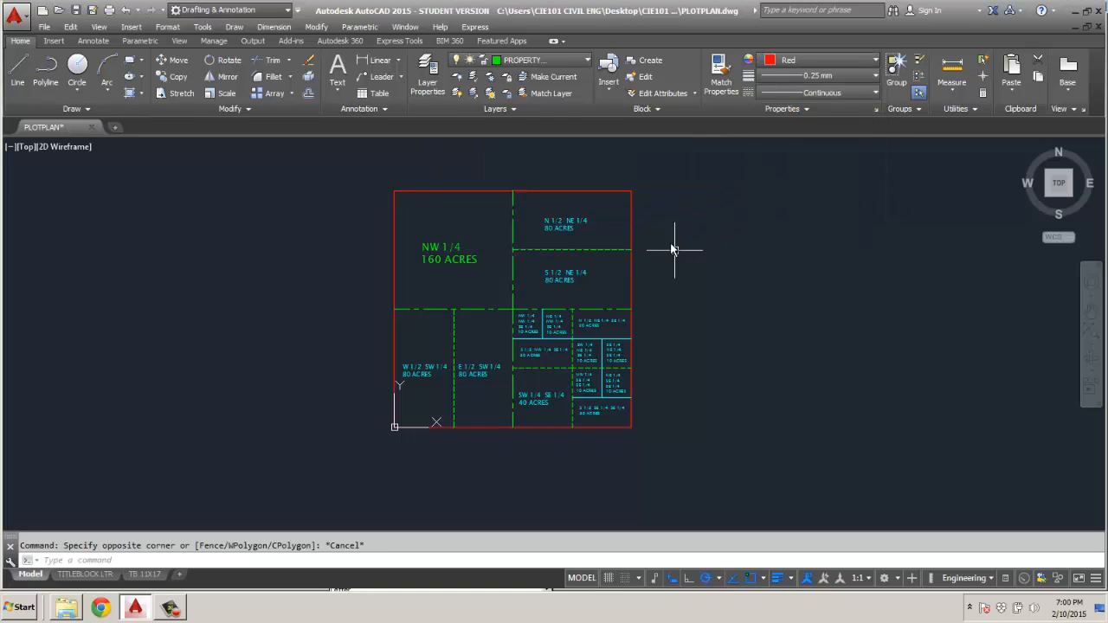
Place the single-line texts N, W, E and S outside the north, west, east and south sides of the square at rotation 0.
left_click(338, 88)
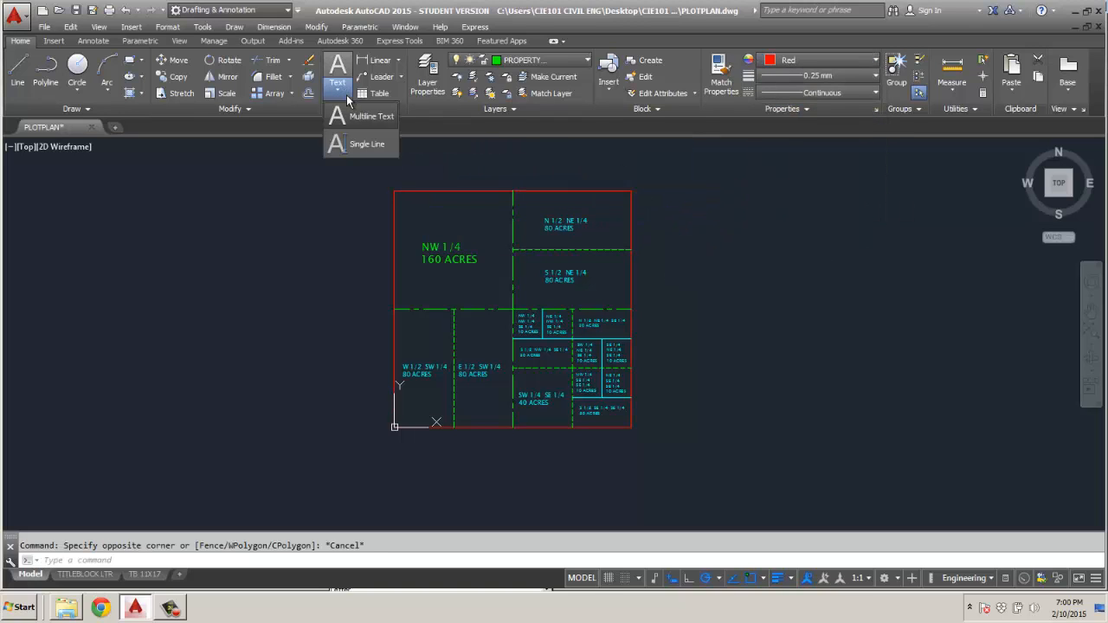
left_click(355, 152)
left_click(509, 183)
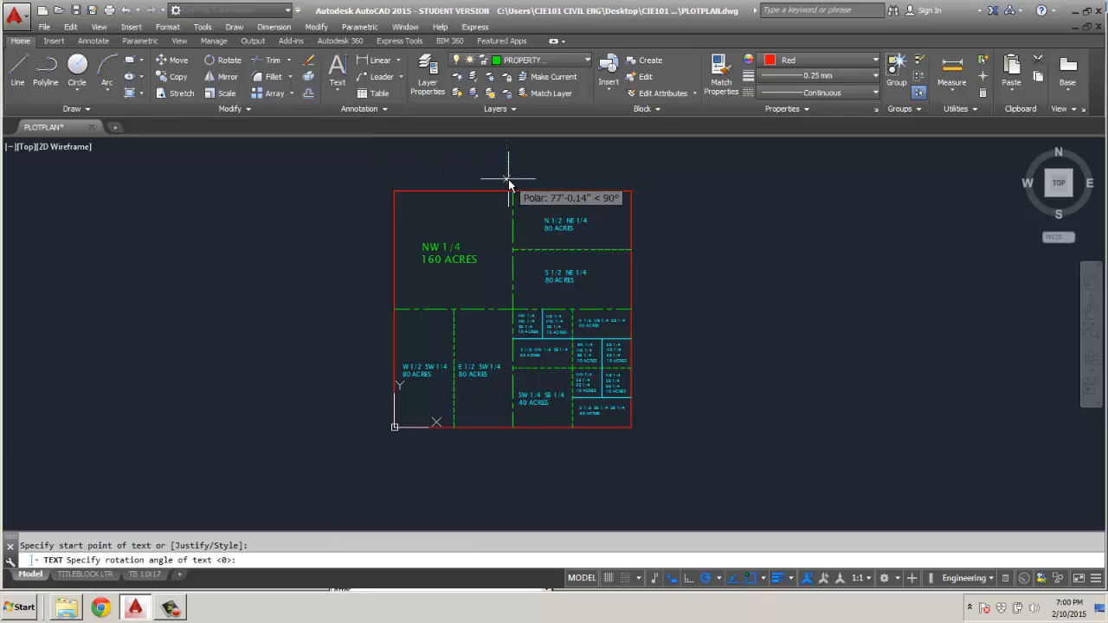
key("Return")
type("N")
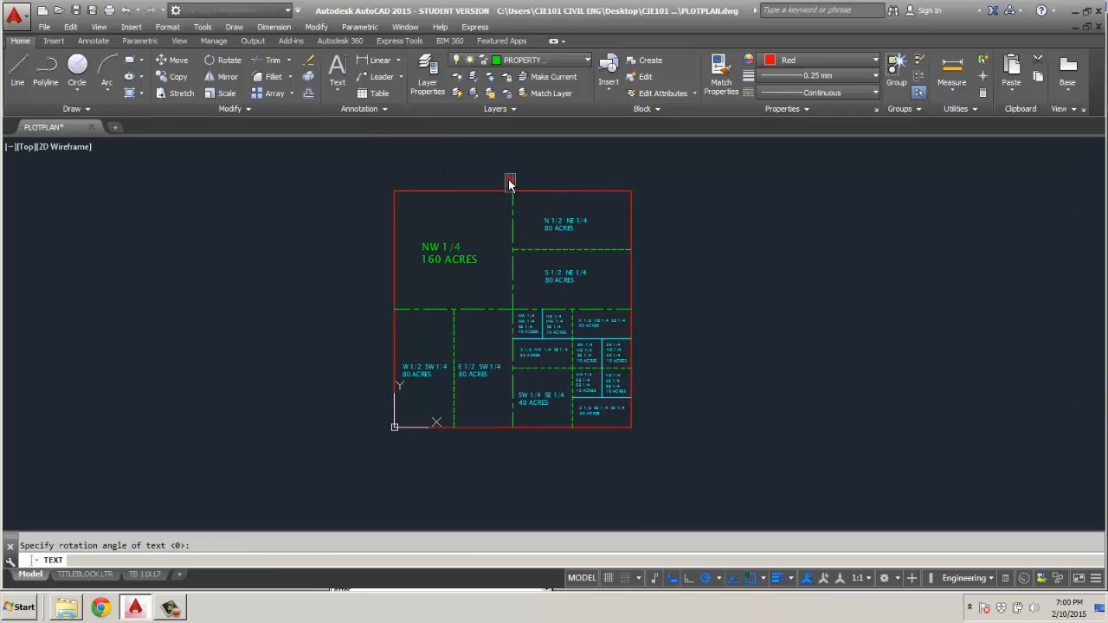
left_click(364, 310)
type("W")
left_click(659, 304)
left_click(680, 311)
type("E")
type("S")
key("Escape")
Center the N label over the vertical quarter line and move the E label close to the square's east edge.
scroll(589, 191, "up", 4)
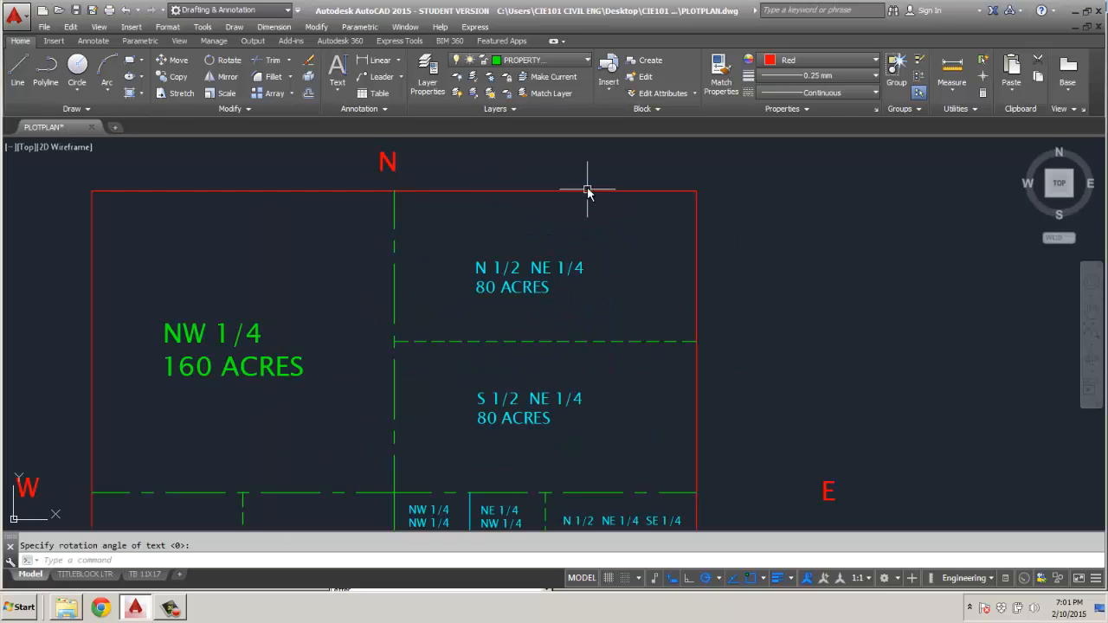
left_click(386, 165)
left_click(379, 170)
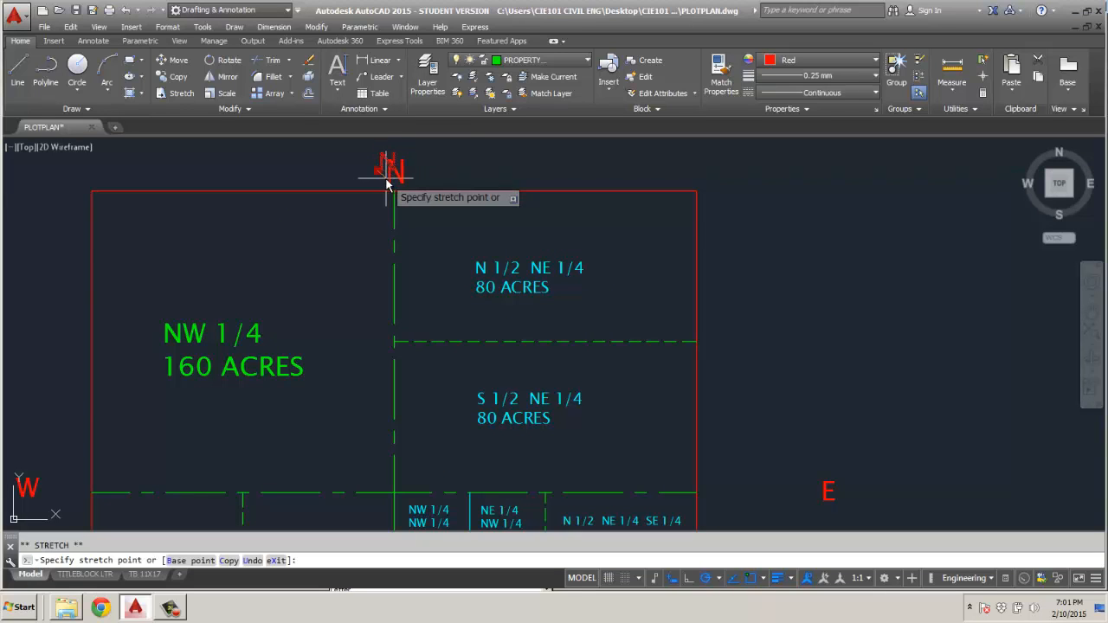
left_click(386, 178)
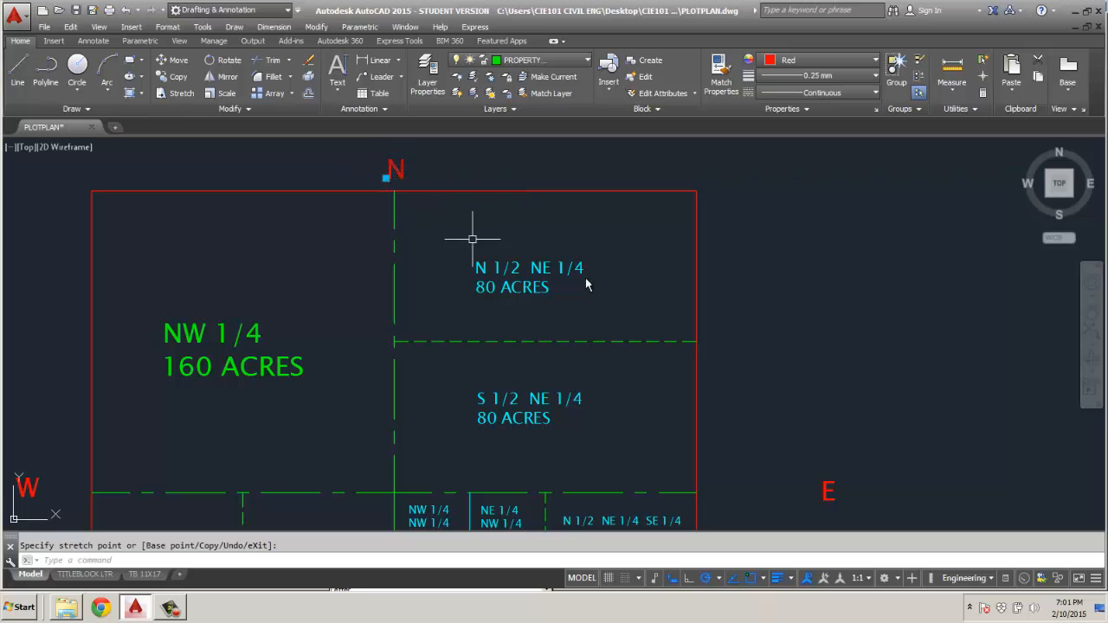
left_click(821, 500)
left_click(705, 500)
scroll(749, 450, "down", 3)
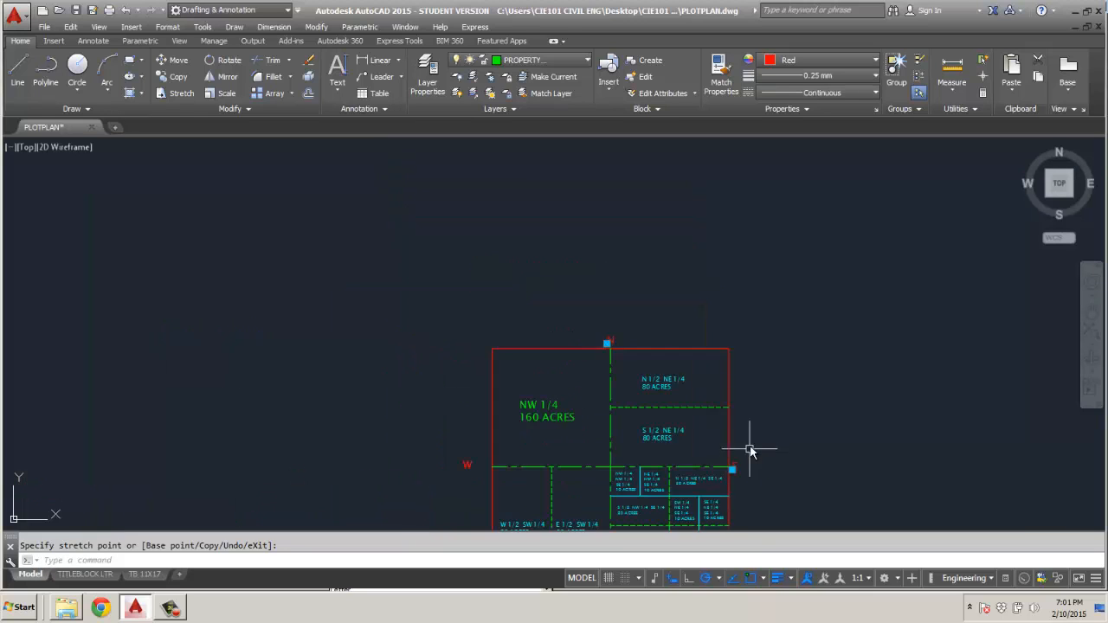
Move the W label closer to the square's west edge and center the S label under the vertical quarter line.
scroll(469, 466, "up", 6)
left_click(439, 482)
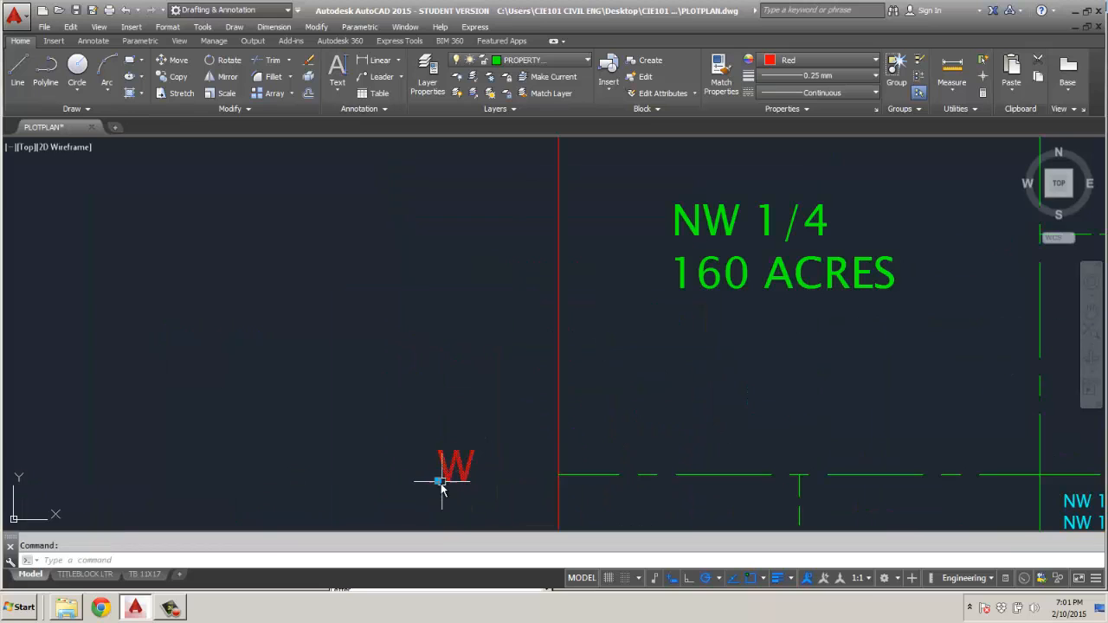
left_click(500, 490)
scroll(459, 381, "down", 6)
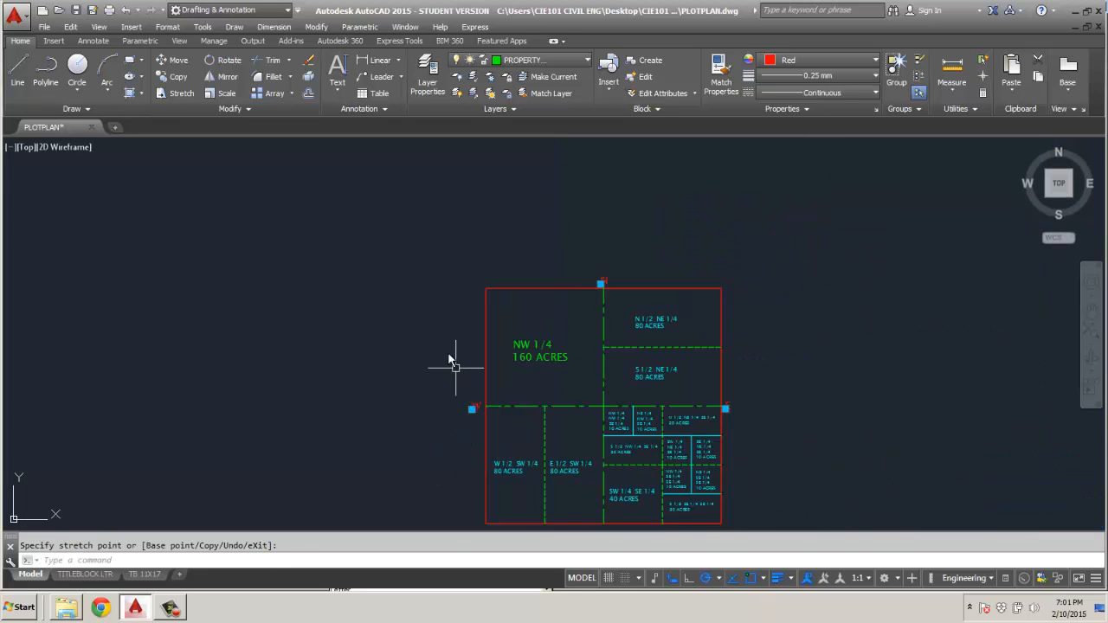
middle_click_drag(564, 453, 564, 329)
scroll(597, 416, "up", 4)
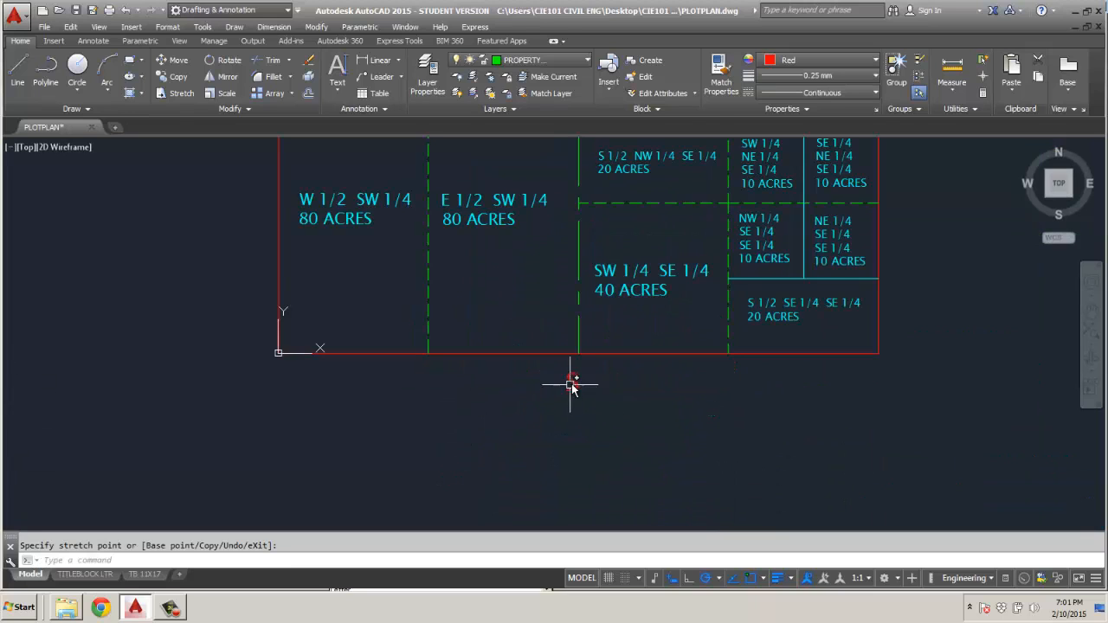
left_click(572, 381)
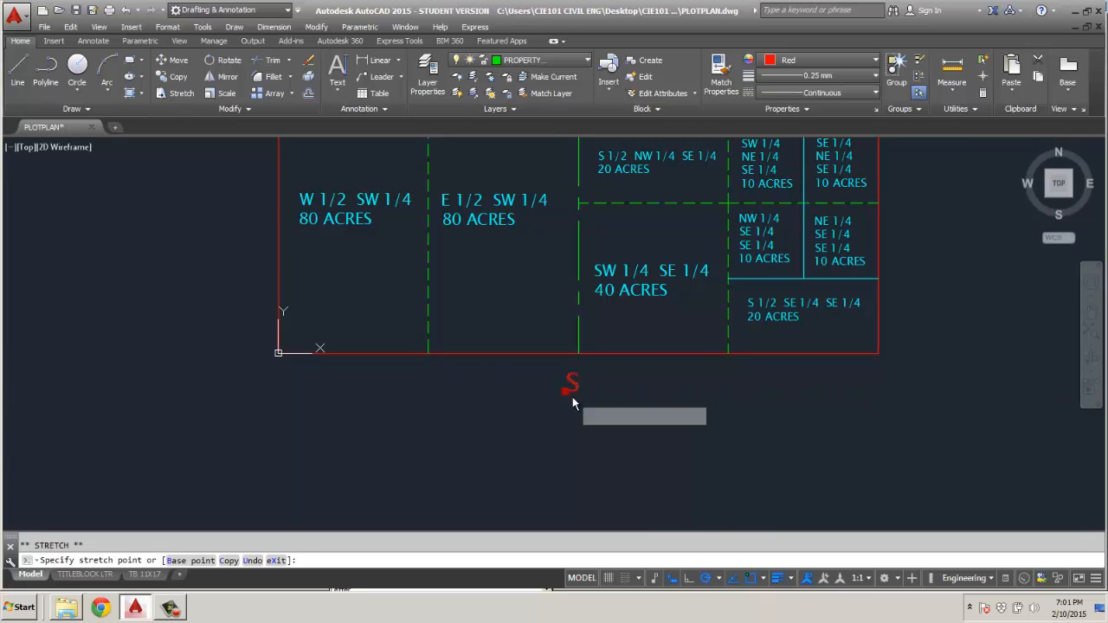
key("Escape")
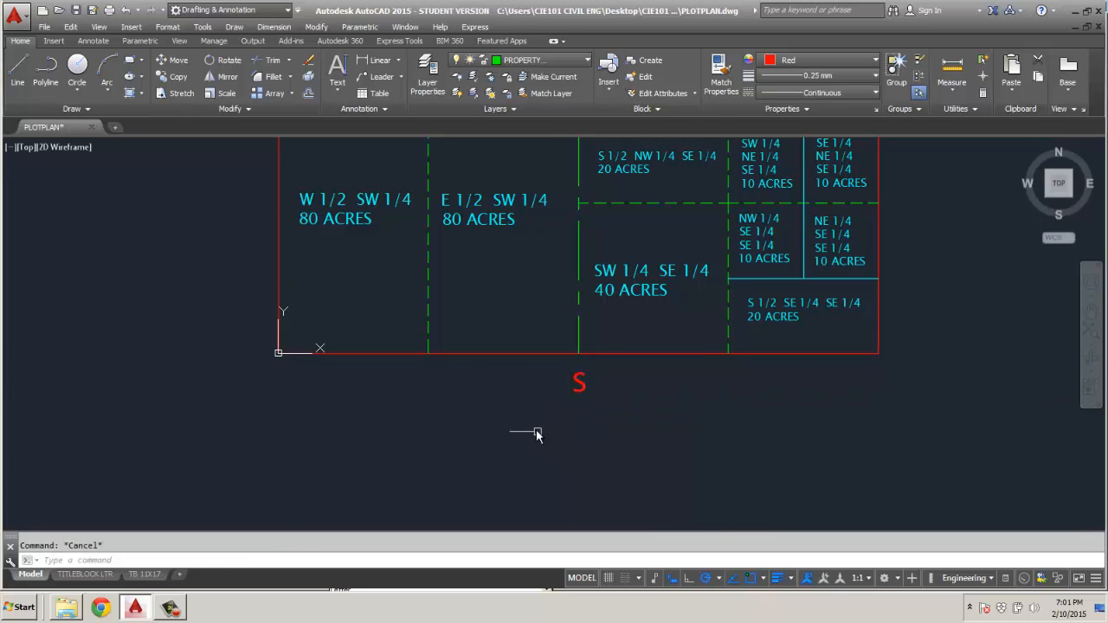
scroll(537, 433, "down", 5)
On the TB 11X17 layout, activate the west viewport and add a custom scale 1"=800' with 1 paper unit equal to 9600 drawing units.
left_click(143, 575)
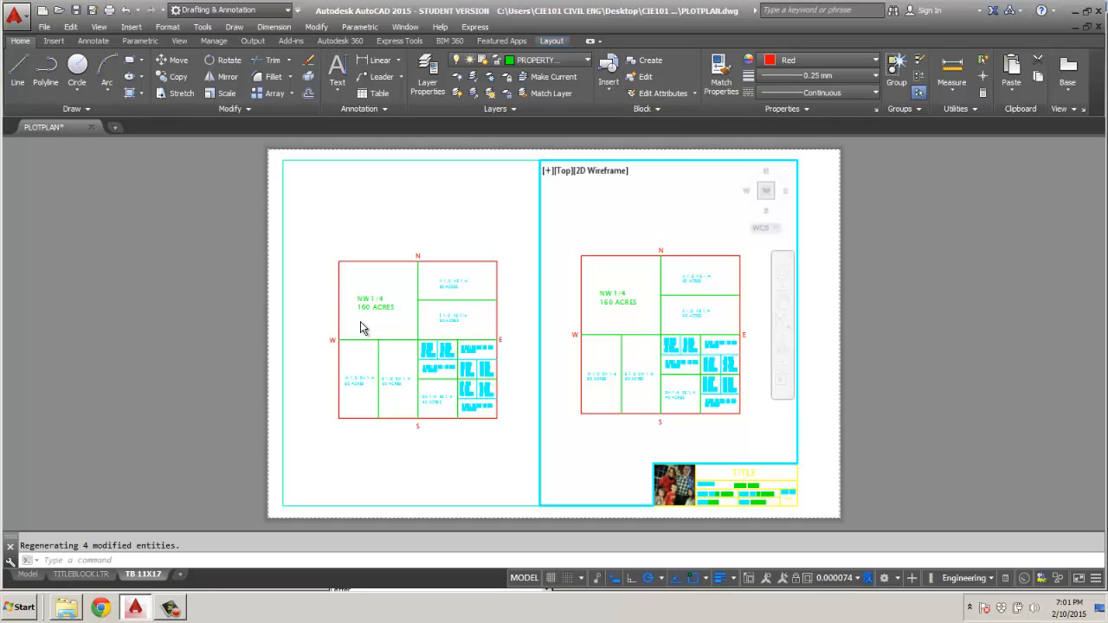
left_click(415, 223)
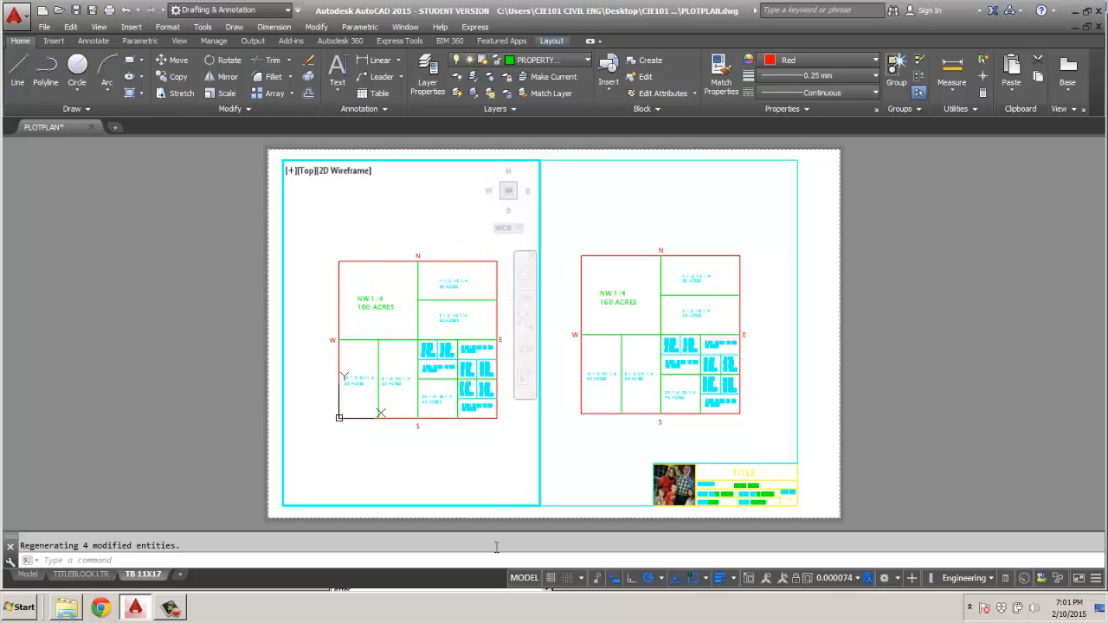
left_click(858, 579)
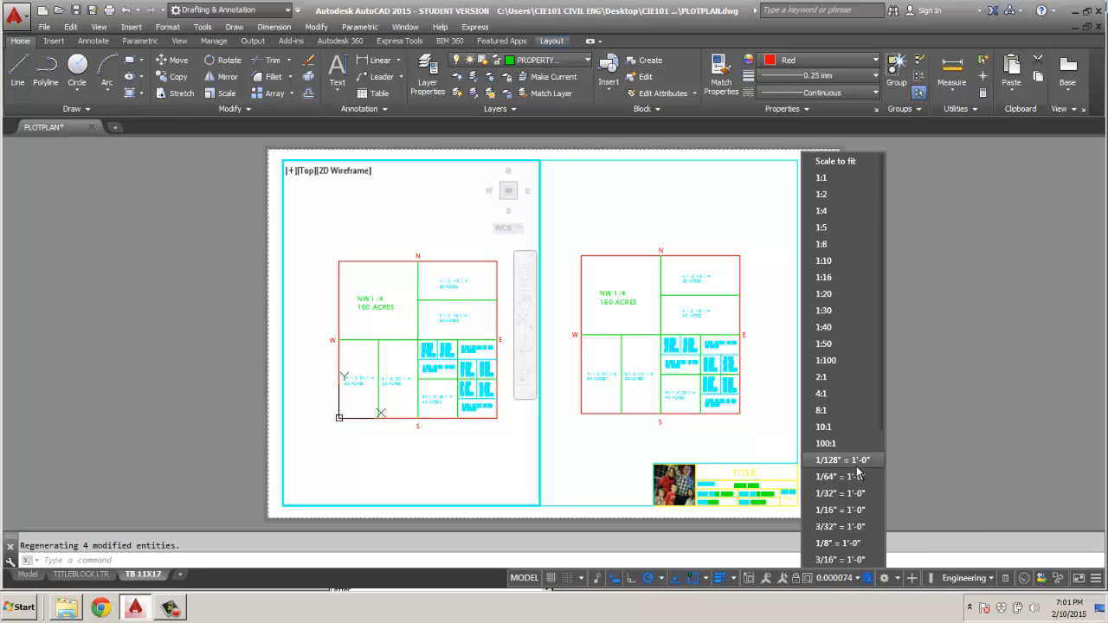
scroll(856, 467, "down", 4)
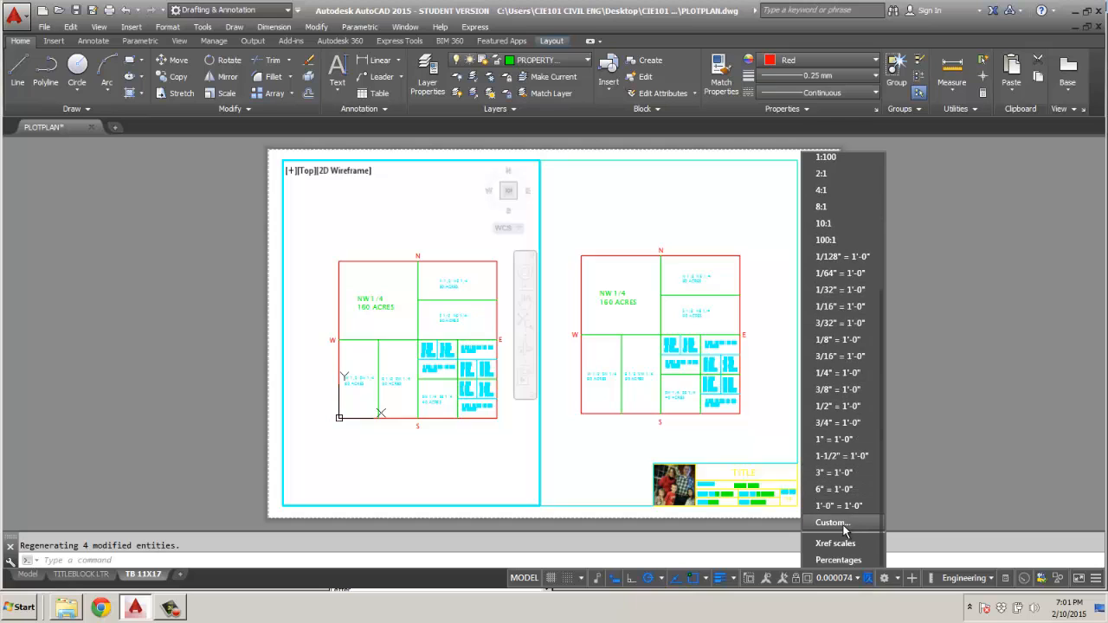
left_click(832, 523)
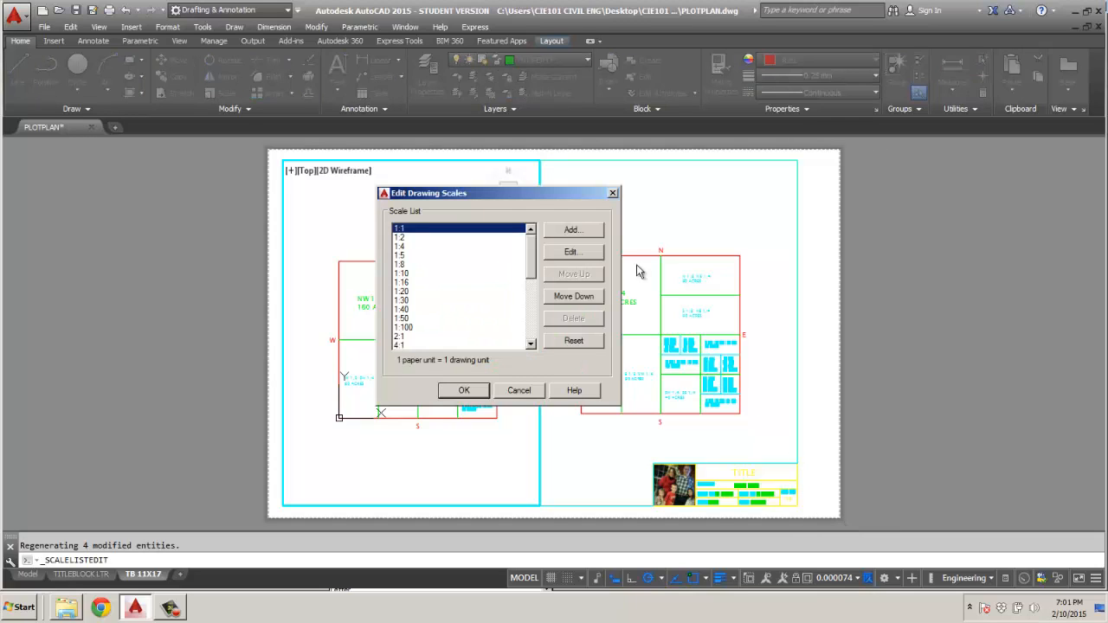
left_click(569, 230)
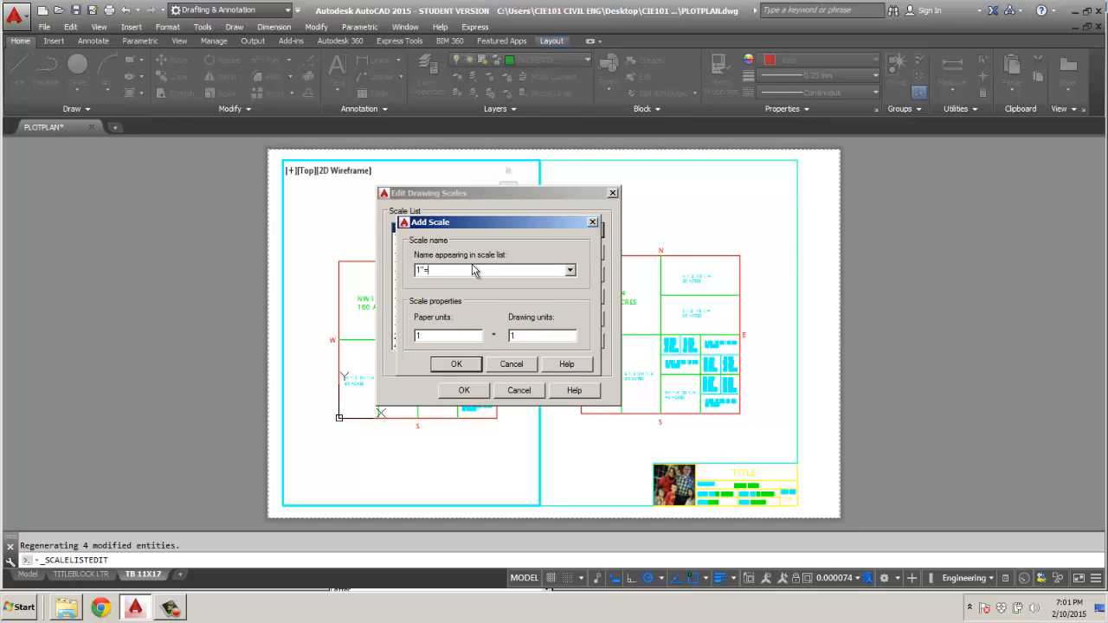
type("1\"=800")
left_click(450, 363)
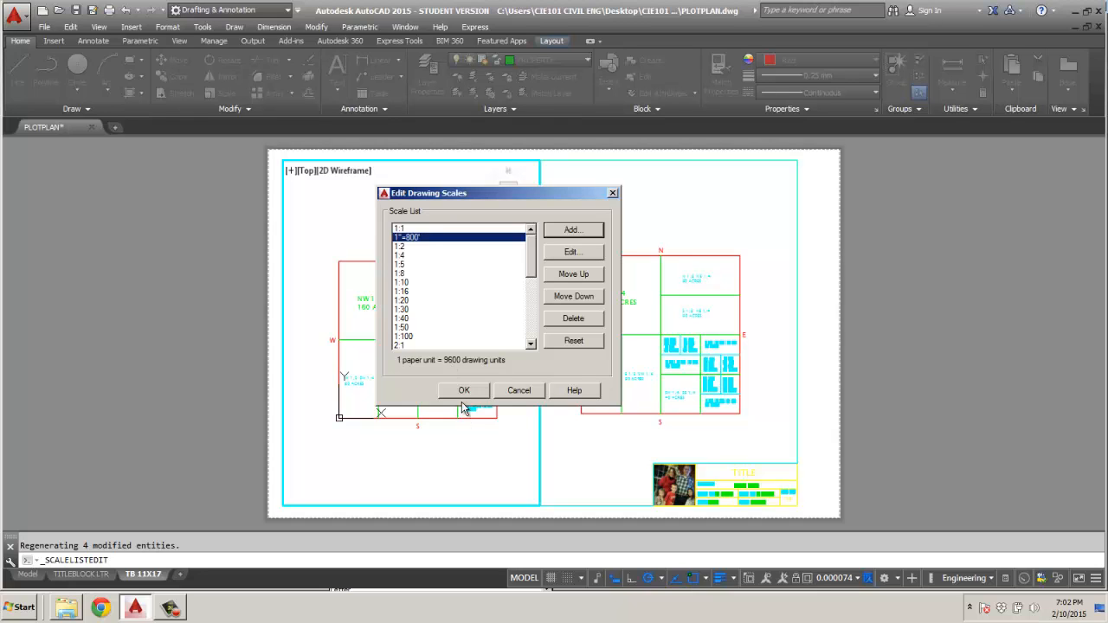
left_click(465, 391)
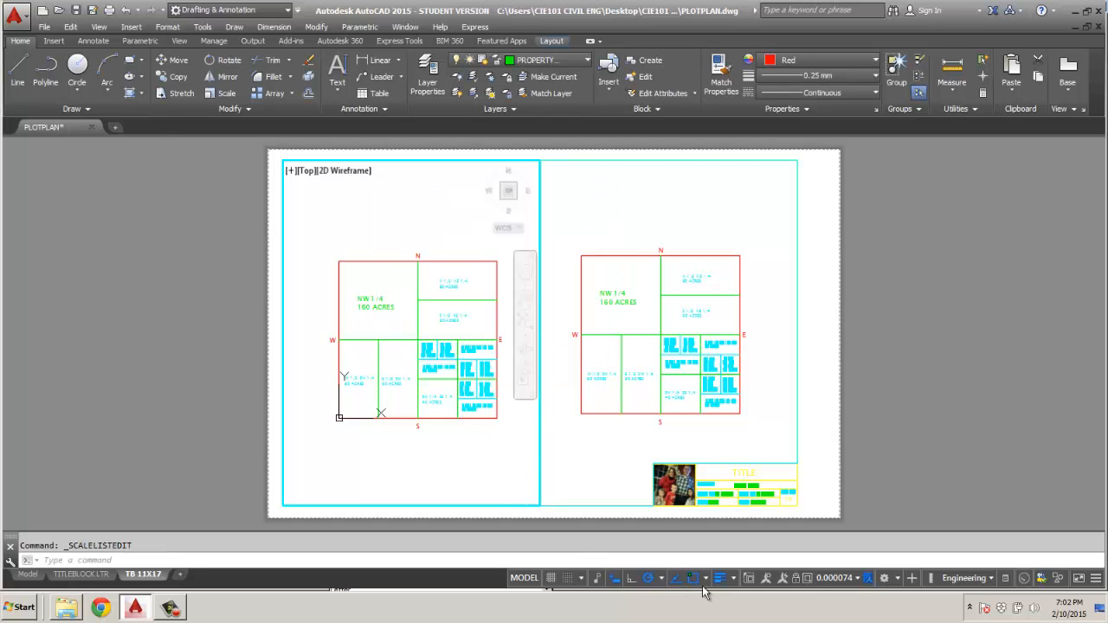
Set the west viewport's scale to 1"=800' and center the plot plan within it.
left_click(859, 582)
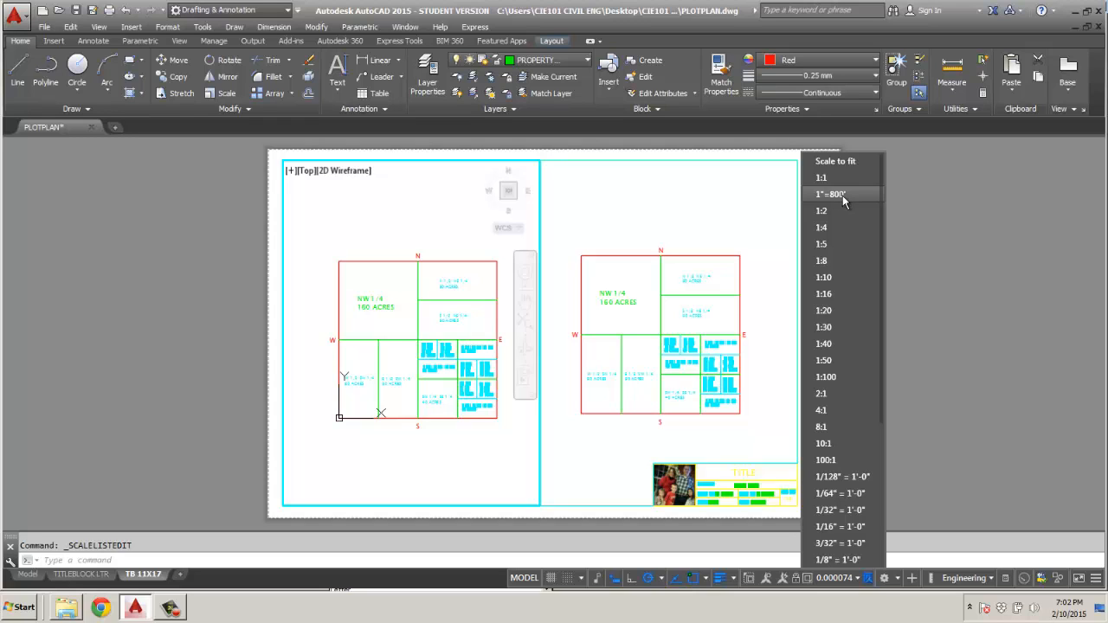
left_click(843, 195)
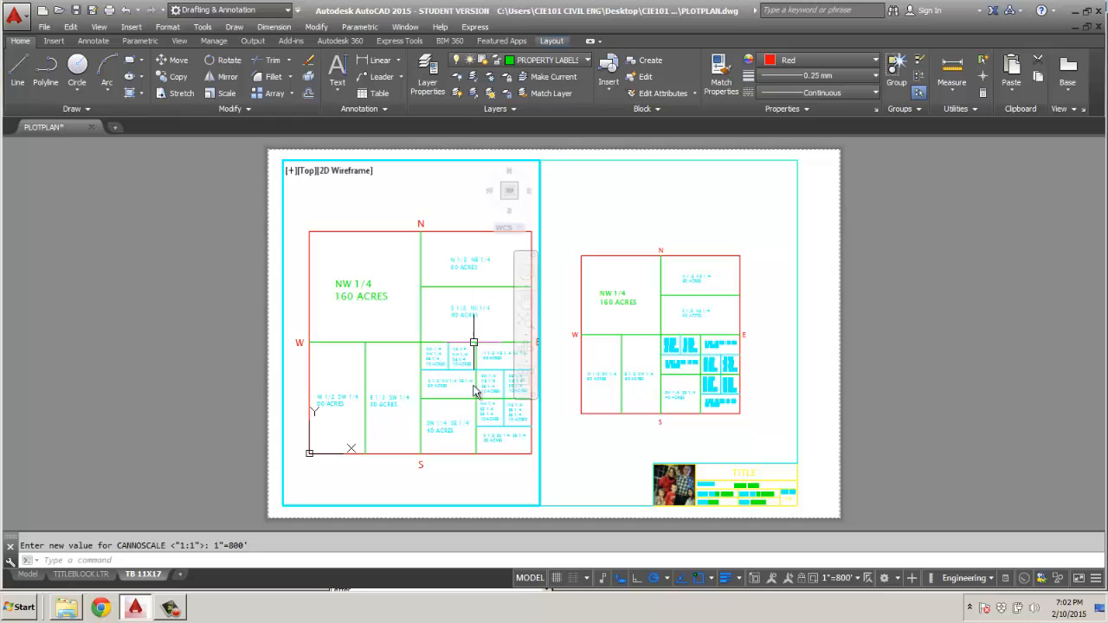
middle_click_drag(448, 355, 440, 354)
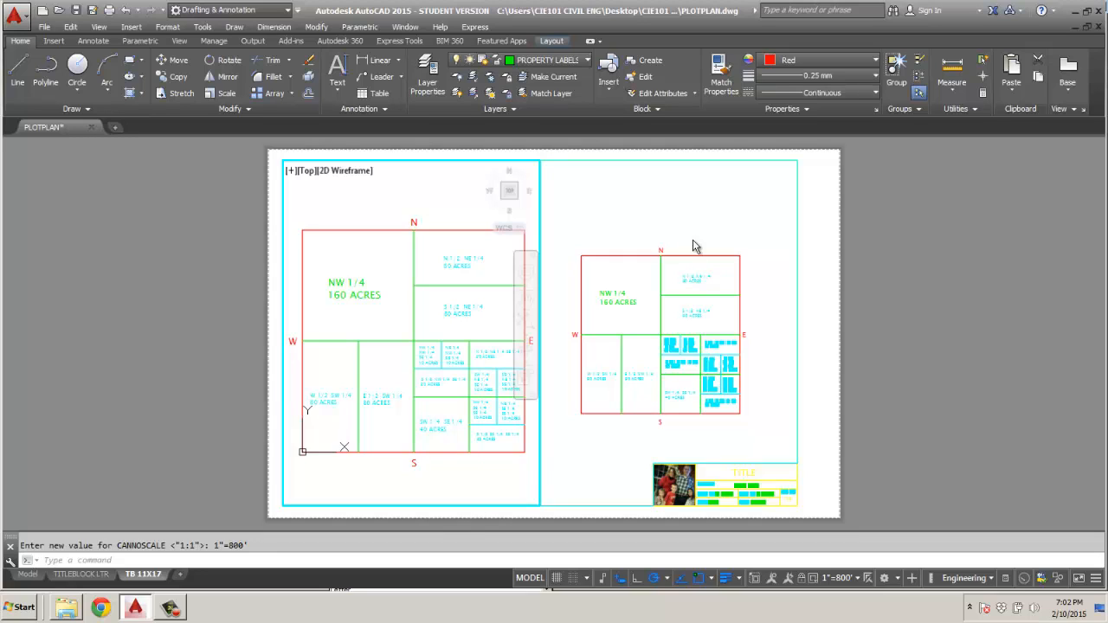
Activate the east viewport and enlarge its view around the N label and the northeast quarter of the plot.
left_click(525, 585)
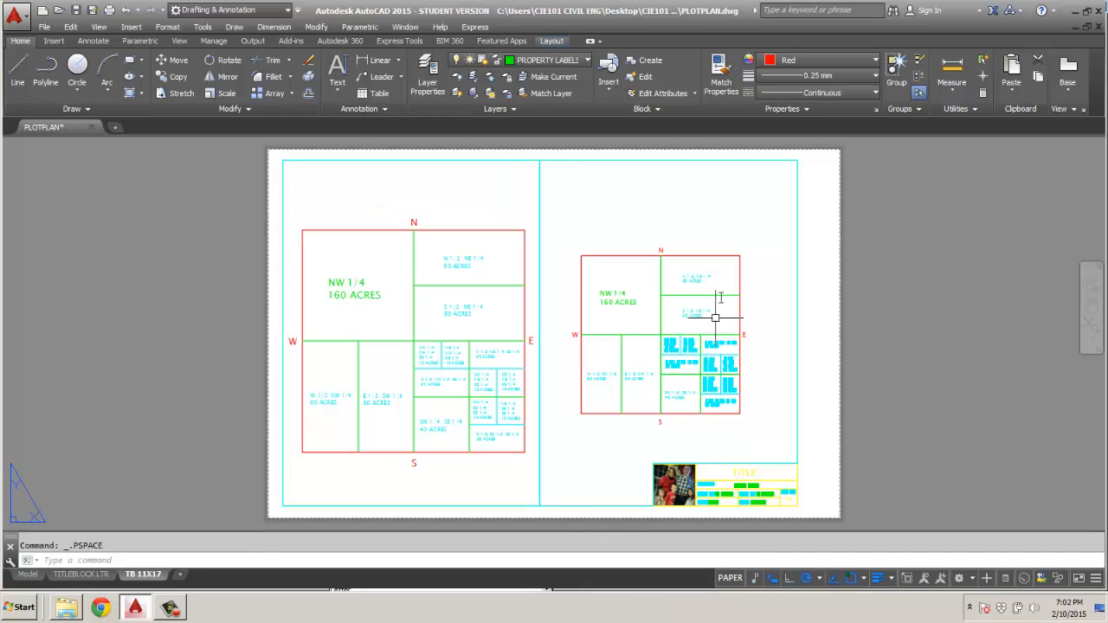
double_click(711, 230)
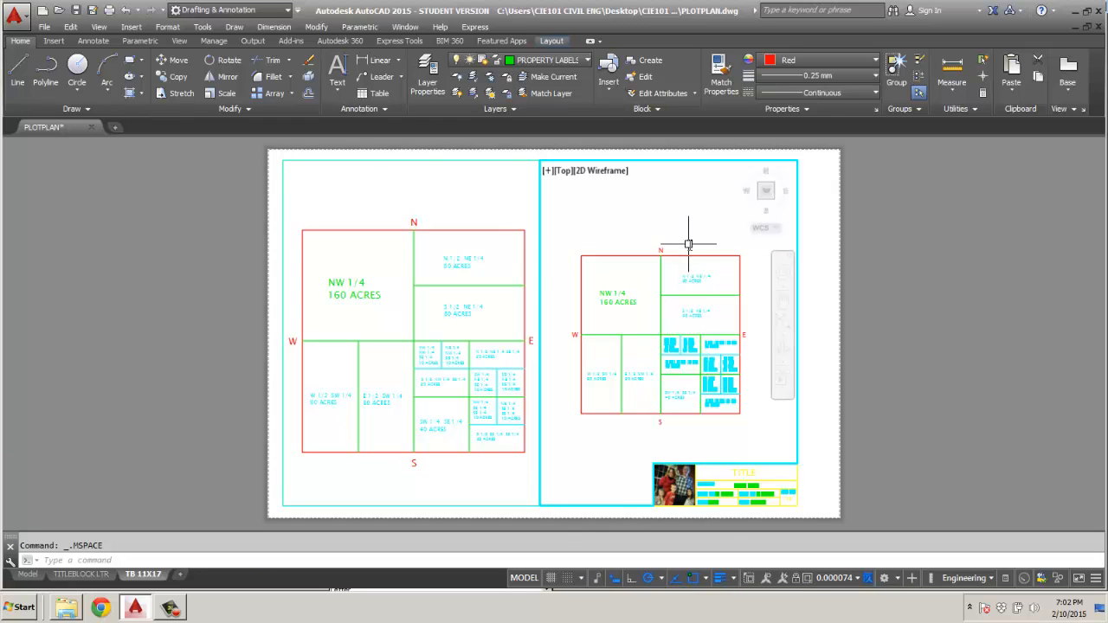
scroll(687, 242, "up", 3)
middle_click_drag(680, 344, 715, 274)
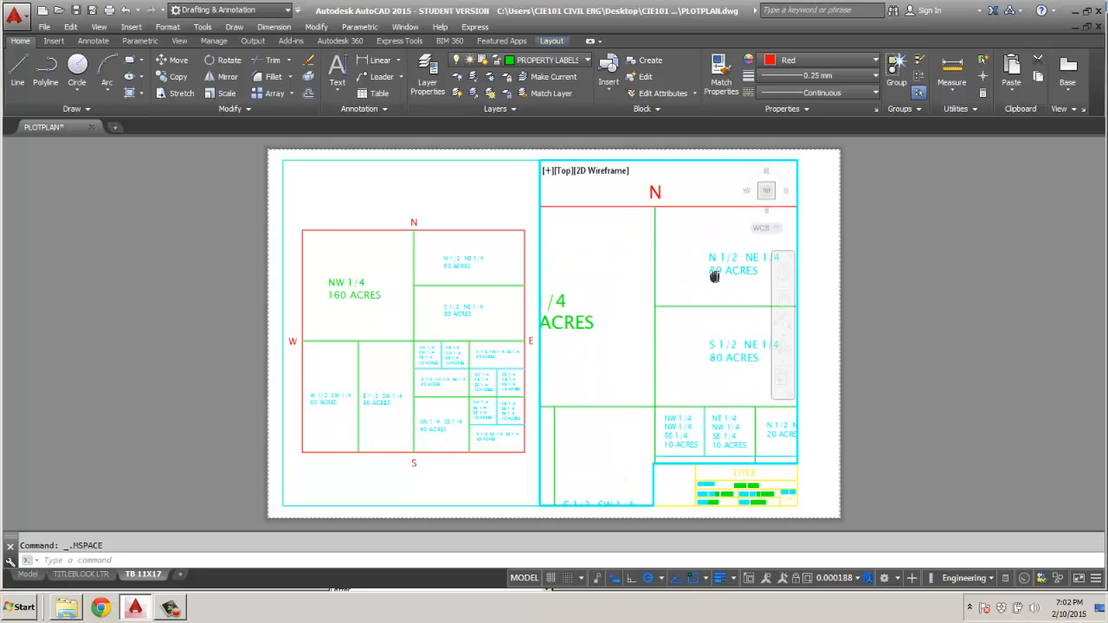
scroll(646, 265, "up", 2)
scroll(646, 265, "down", 2)
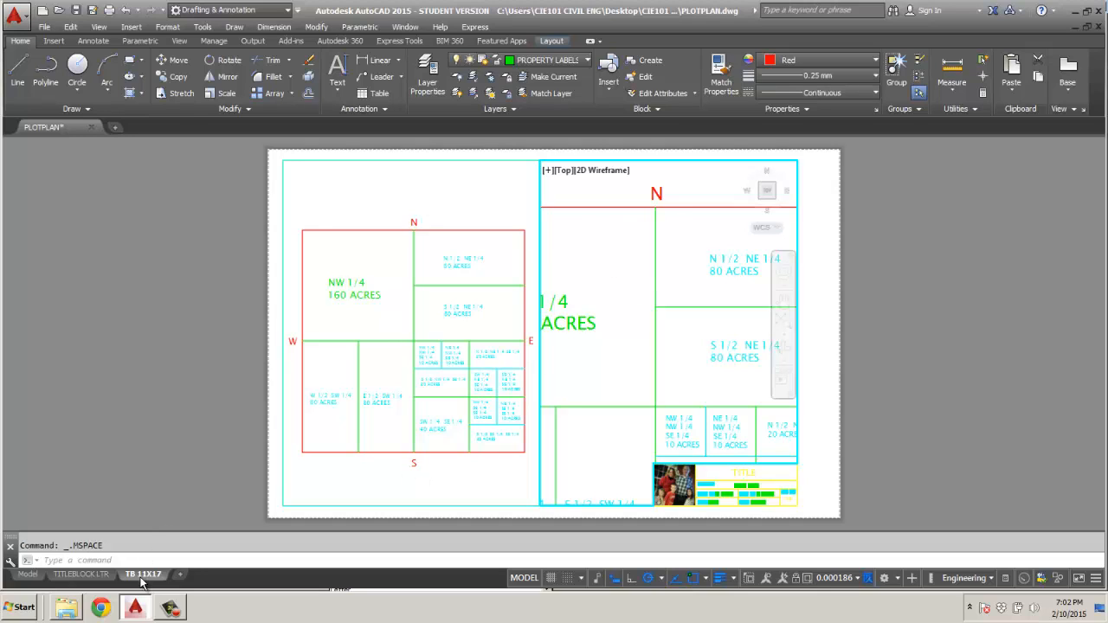
Return to the model space drawing and make PROPERTY 100 the current layer.
left_click(26, 575)
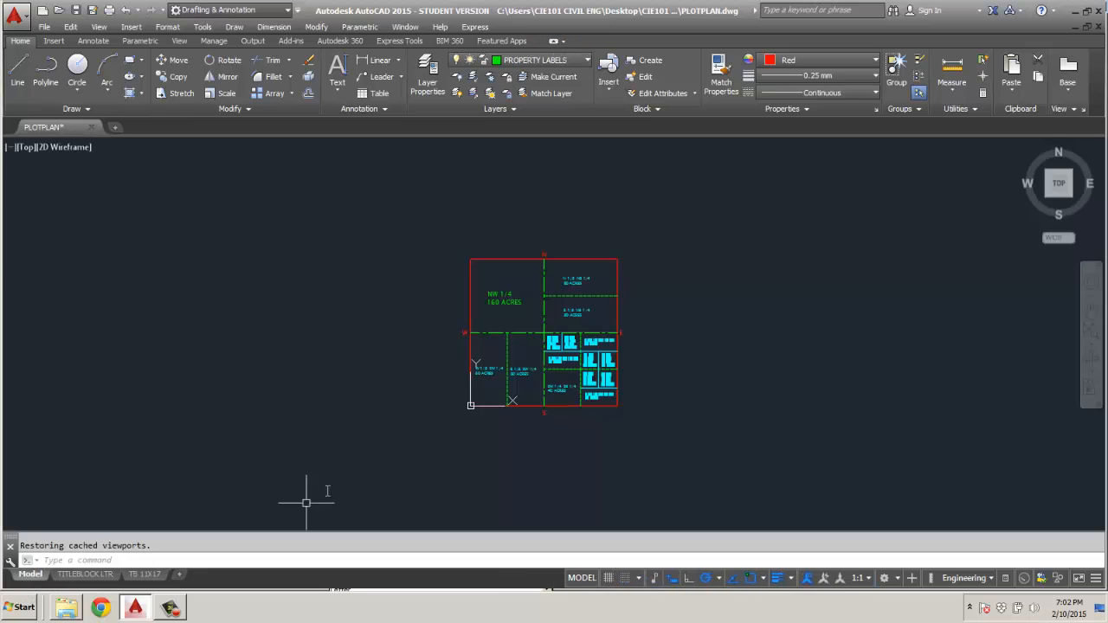
left_click(572, 66)
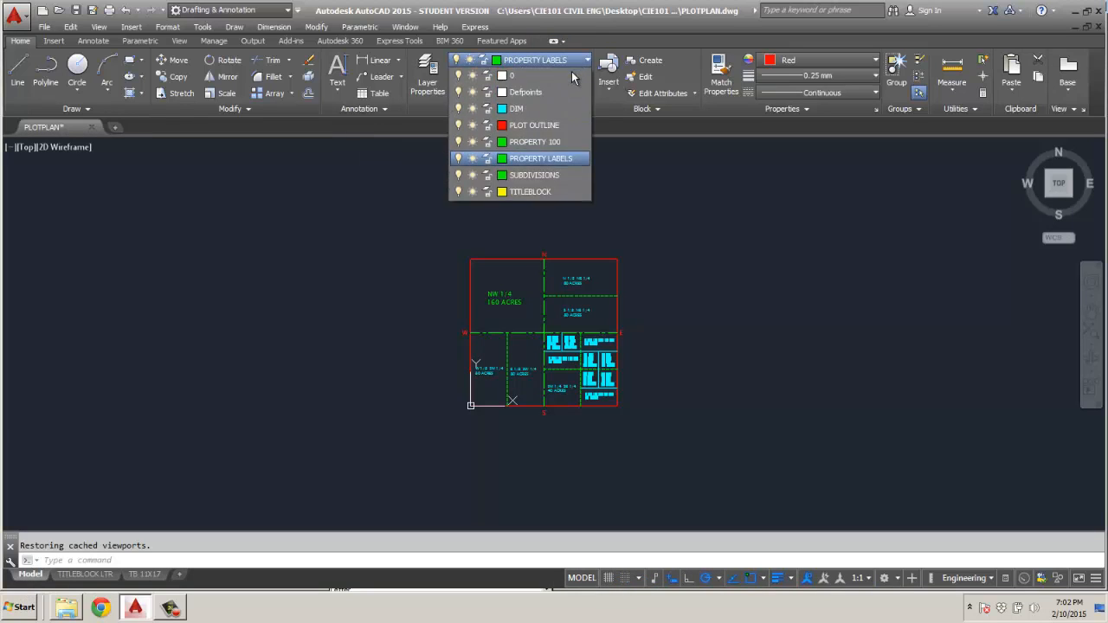
left_click(521, 149)
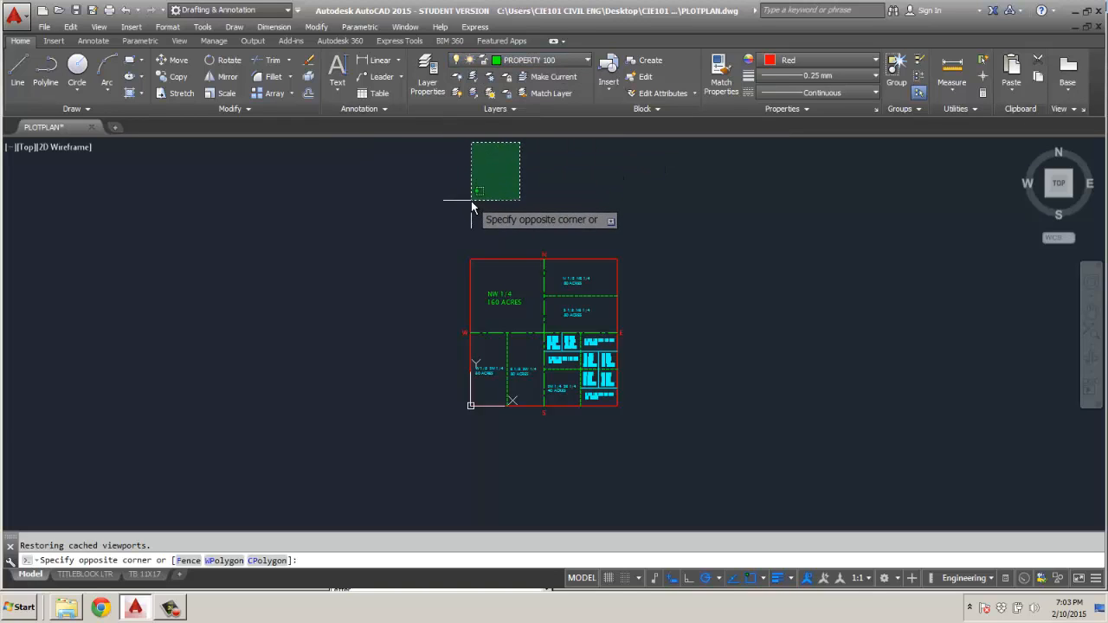
key("Escape")
Change the drawing's angle type to Surveyor's Units in the drawing units settings.
scroll(545, 258, "up", 8)
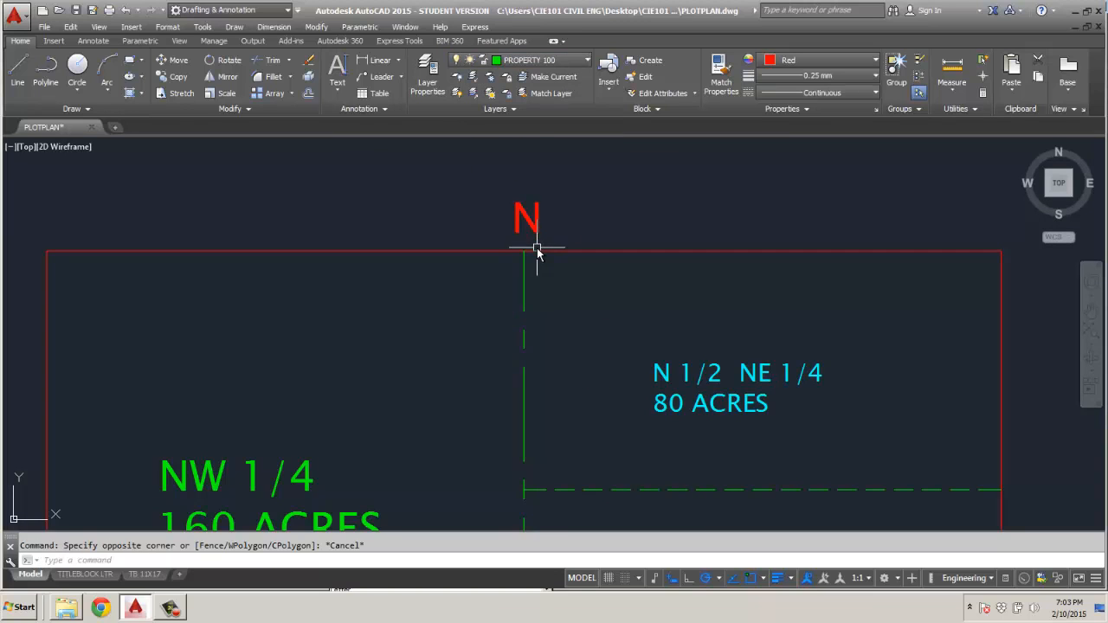
scroll(514, 247, "down", 4)
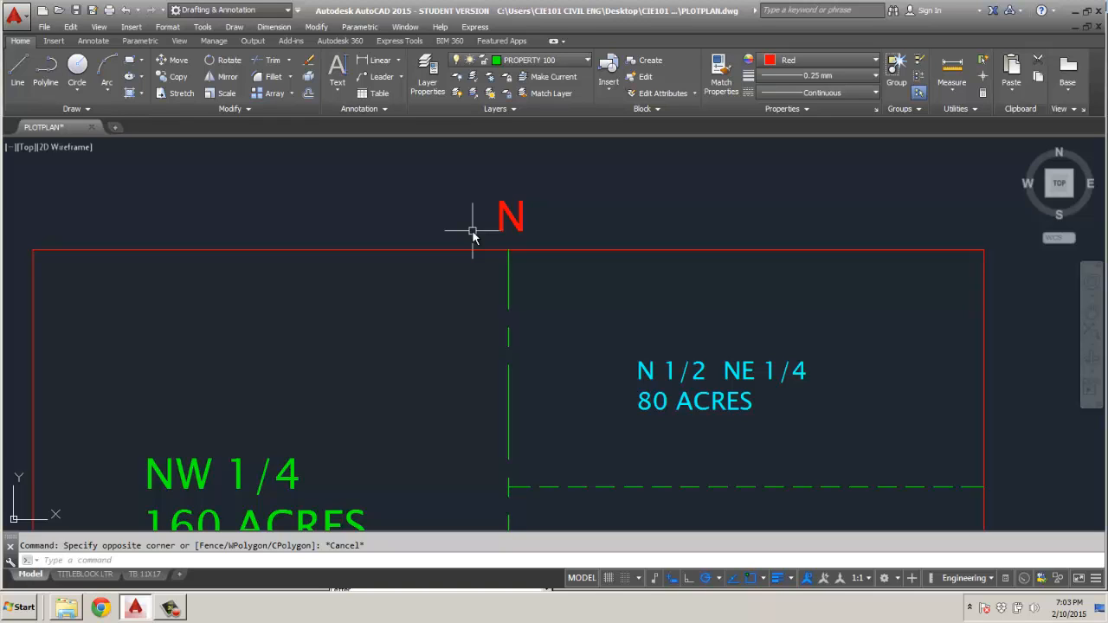
left_click(16, 17)
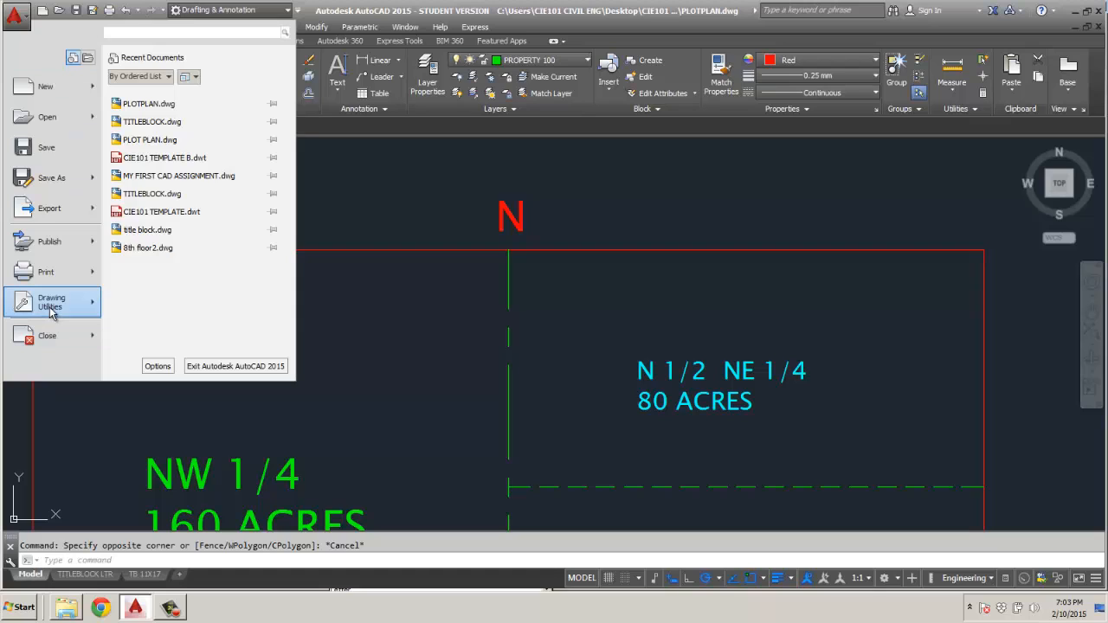
mouse_move(87, 312)
left_click(147, 134)
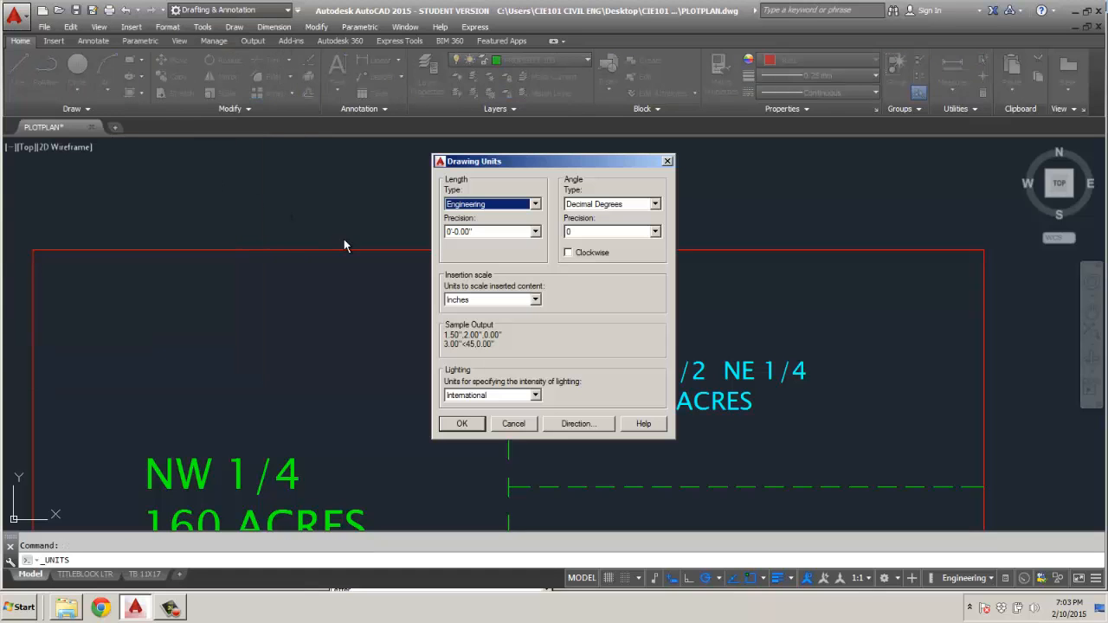
left_click(655, 204)
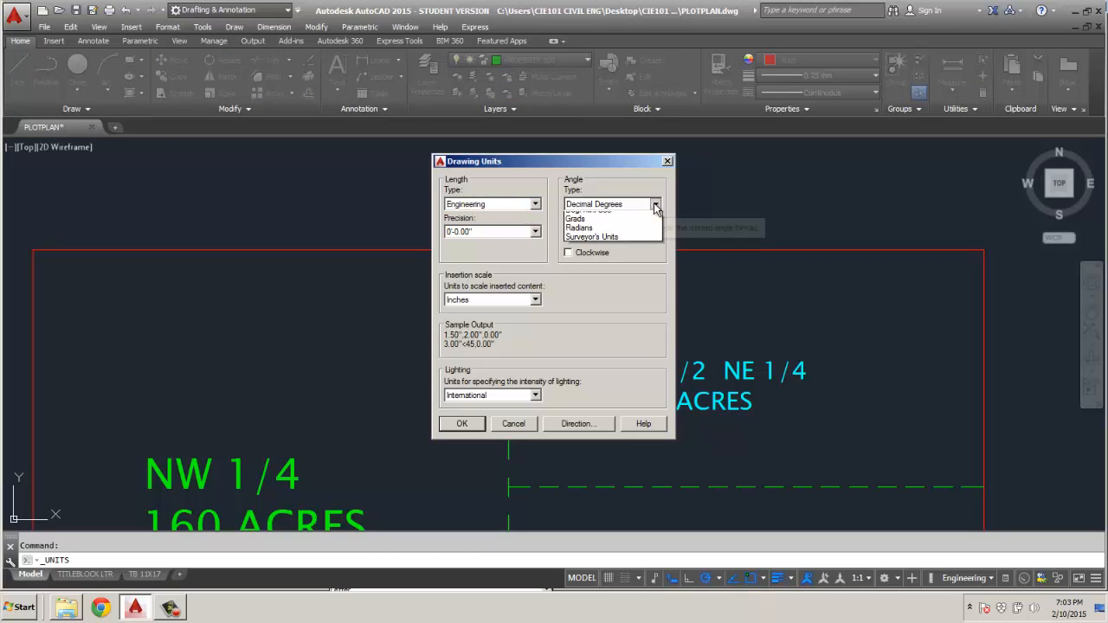
left_click(594, 252)
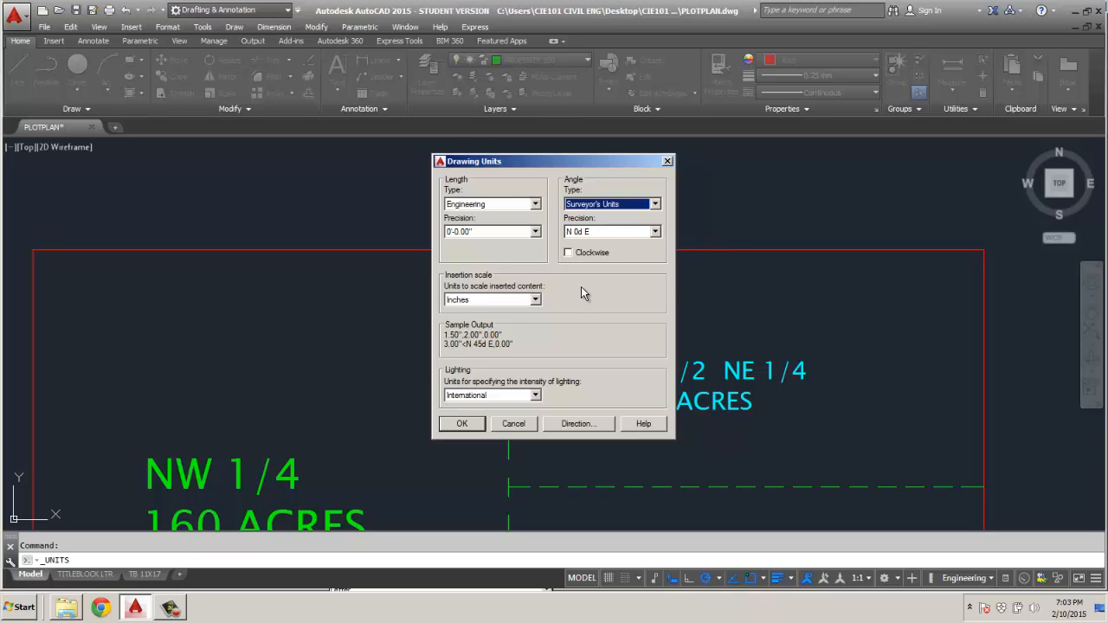
Set the base angle direction to North and apply the drawing units.
left_click(583, 426)
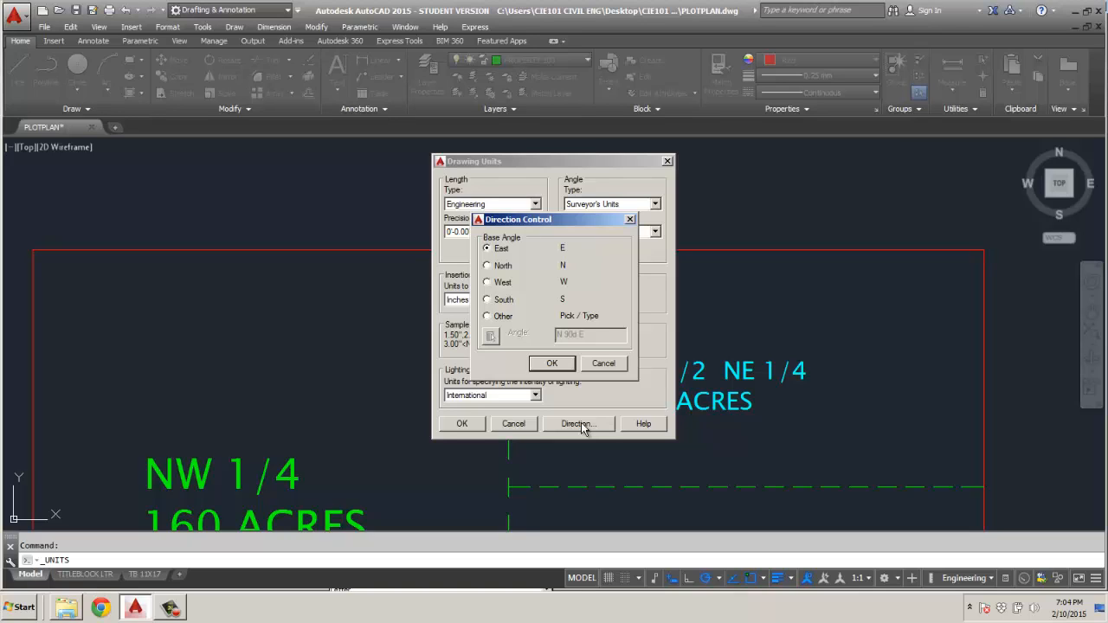
left_click(487, 266)
left_click(555, 365)
left_click(463, 425)
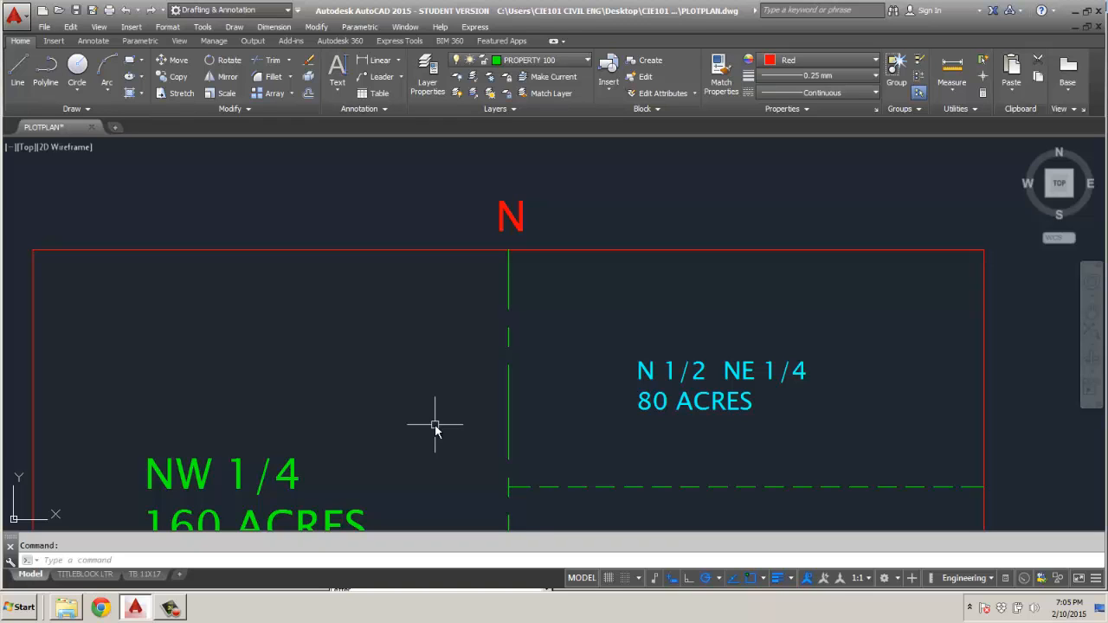
Check the format and coordinate options for dynamic pointer input in the drafting settings (DSETTINGS).
type("DSETTINGS")
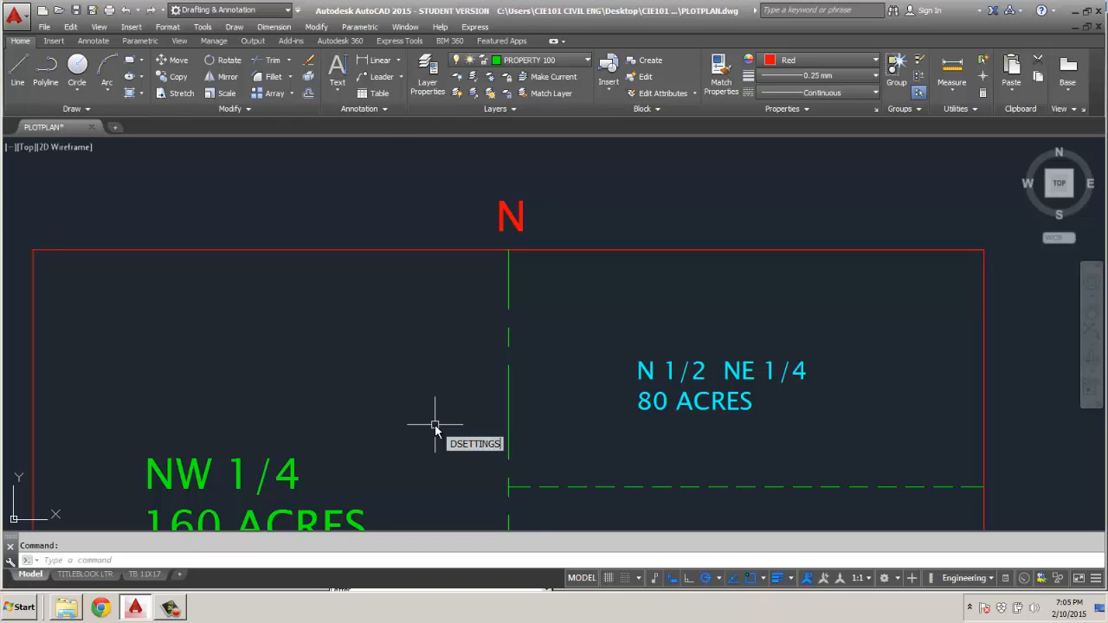
key("Return")
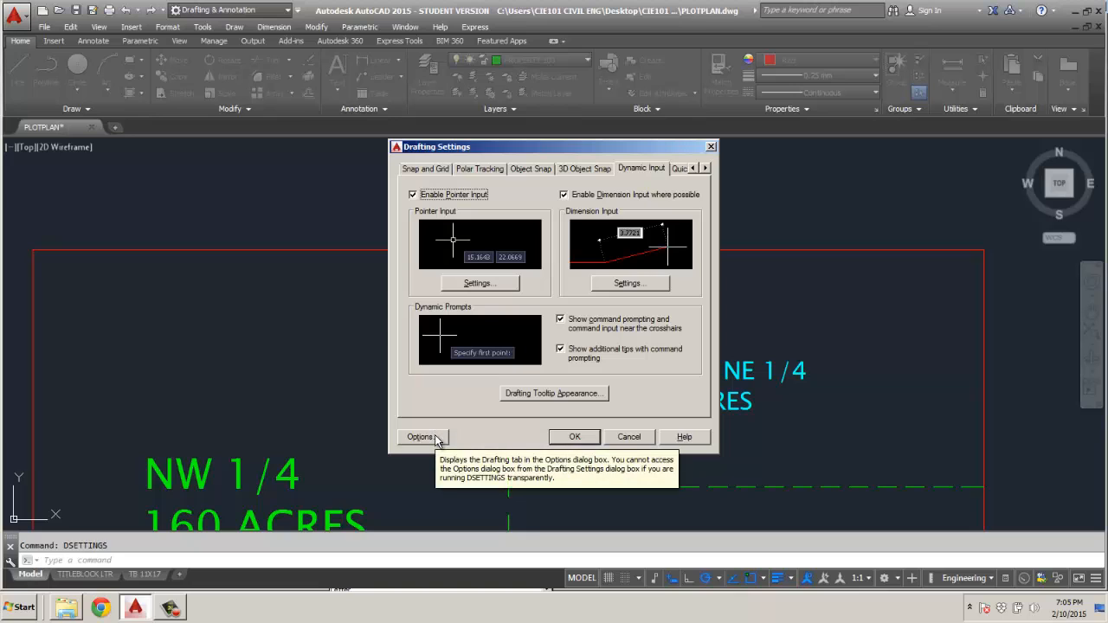
left_click(478, 285)
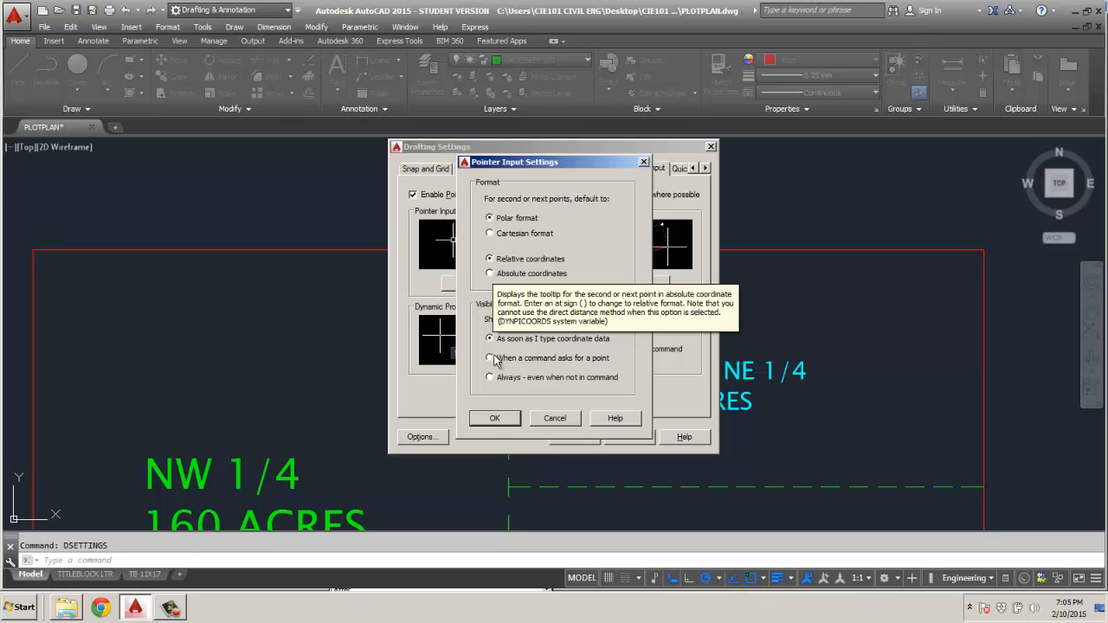
left_click(496, 419)
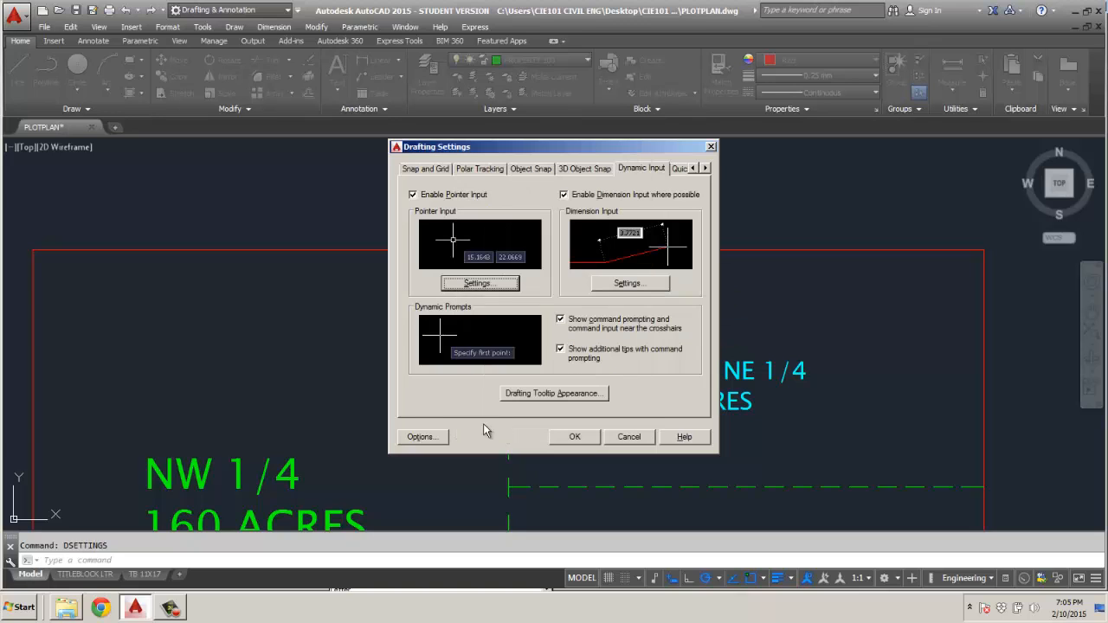
left_click(581, 439)
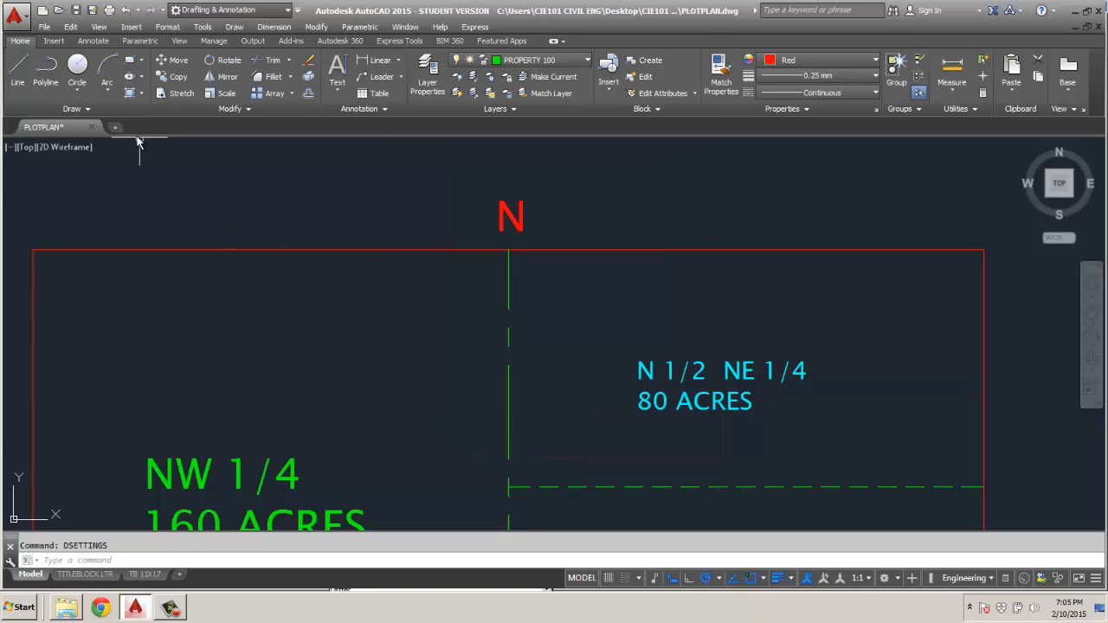
Start the Line command and set the current object color to ByLayer.
left_click(19, 68)
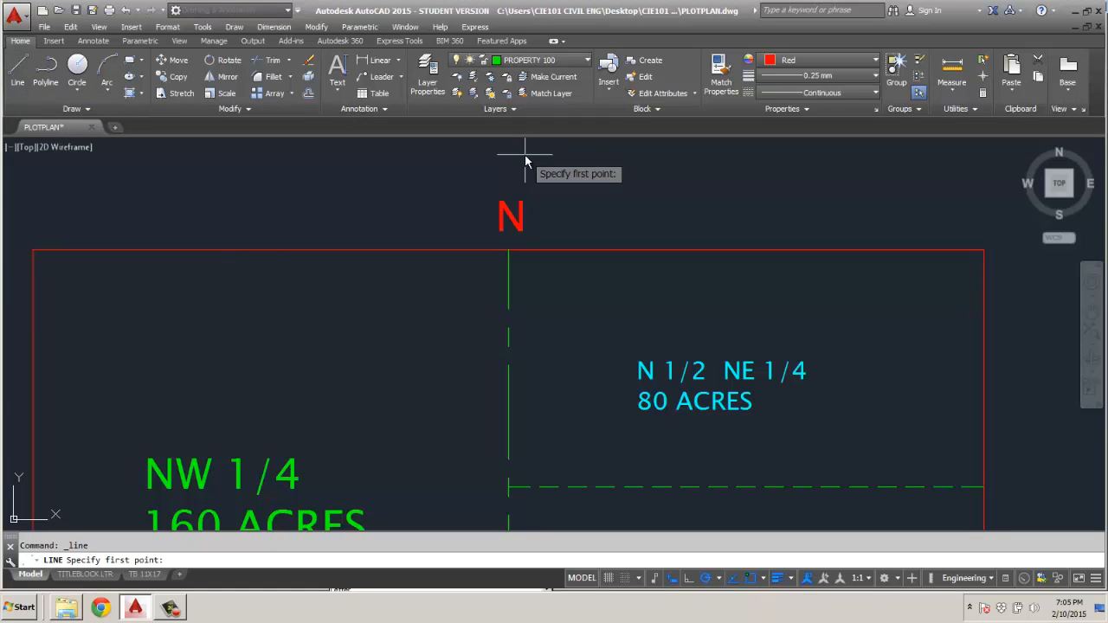
left_click(846, 61)
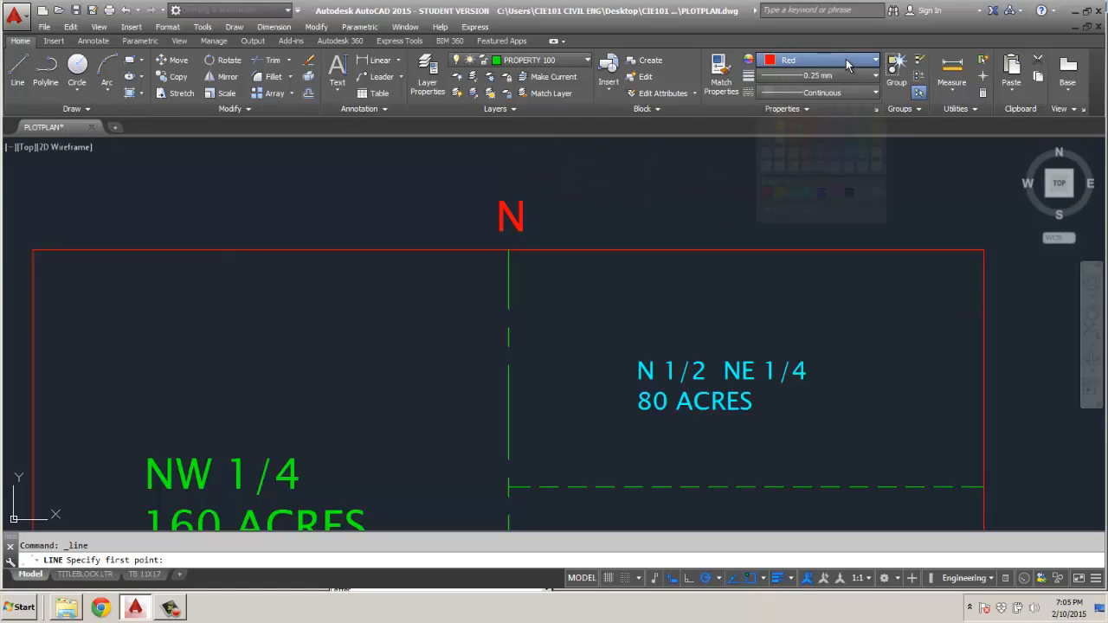
left_click(796, 192)
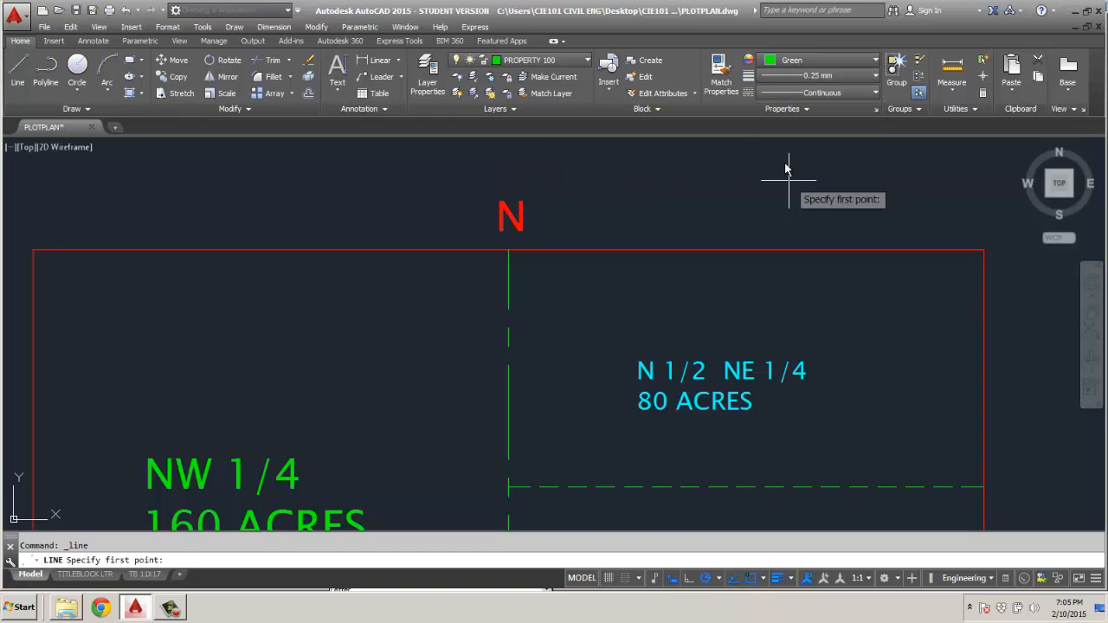
left_click(814, 60)
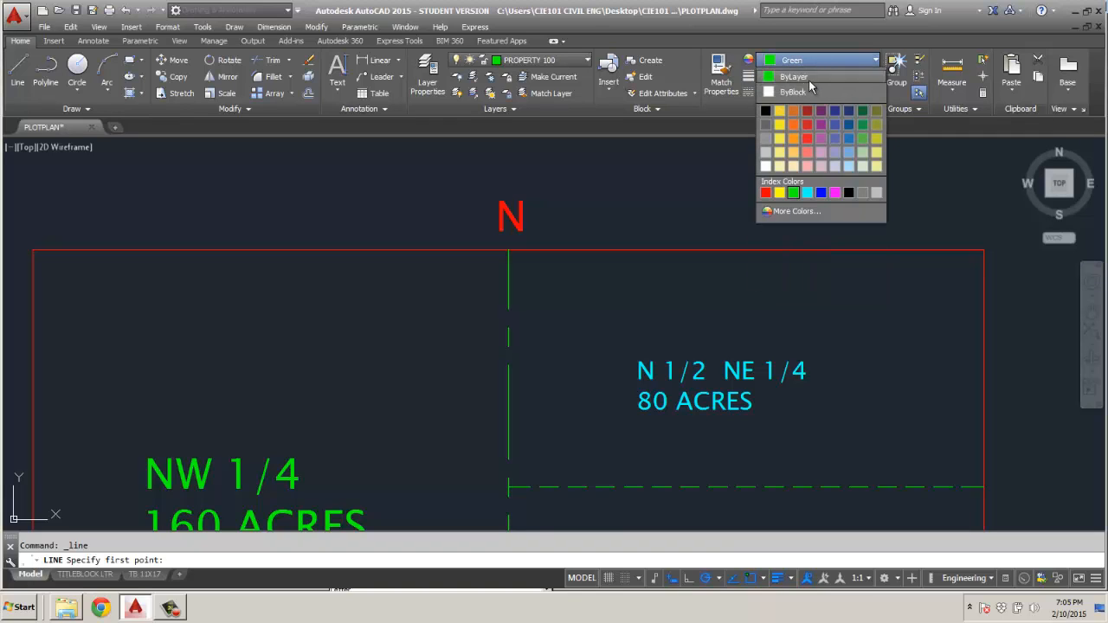
left_click(809, 77)
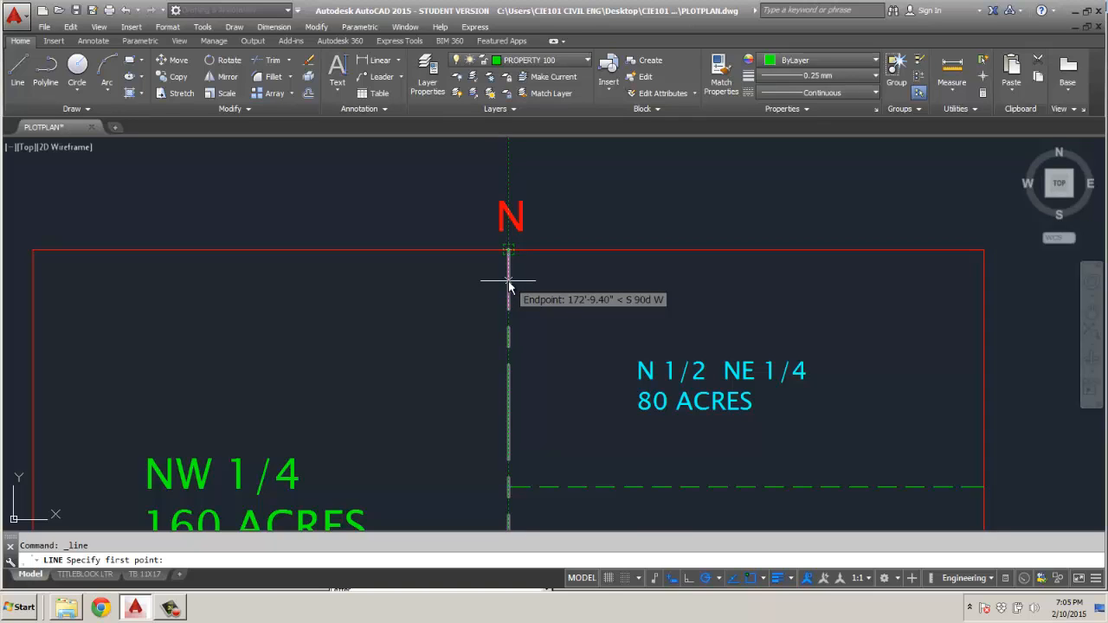
Place the line's first point 212'7.1" directly below the north endpoint of the vertical centerline.
type("151")
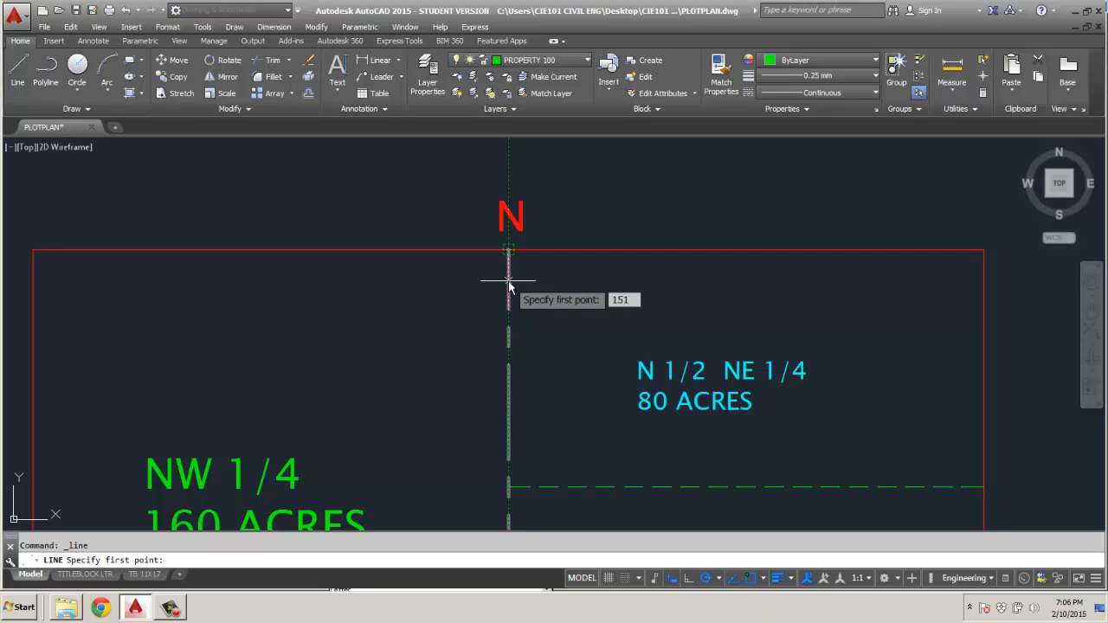
key("BackSpace")
key("BackSpace")
key("BackSpace")
type("212'7.1")
key("Return")
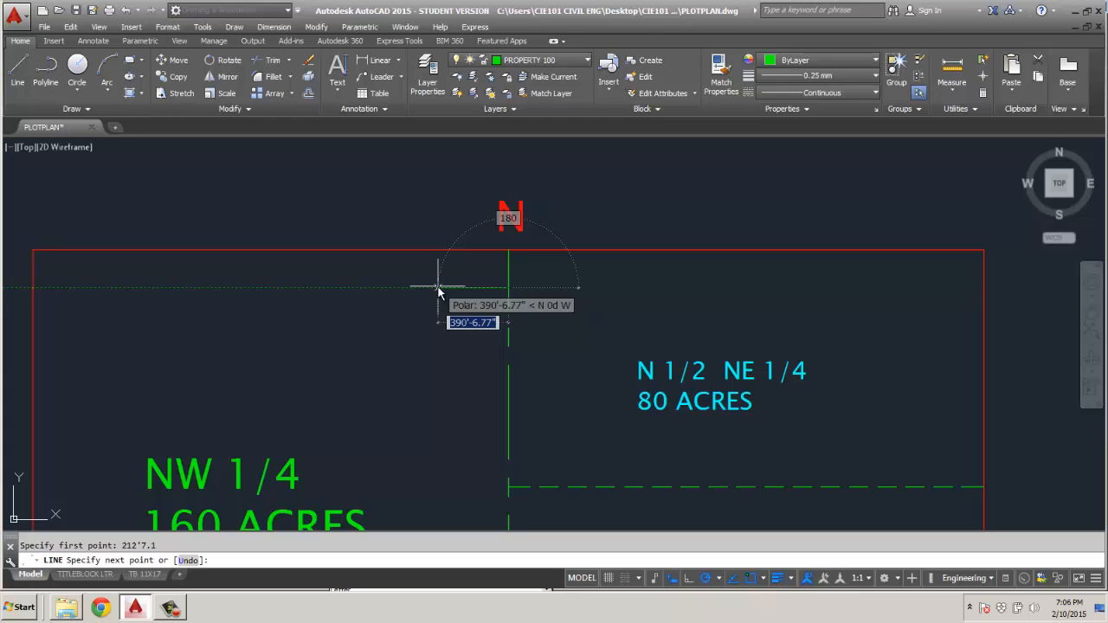
Draw the property's north edge 151'2.4" long from the centerline at bearing N89d55'0"W.
type("151")
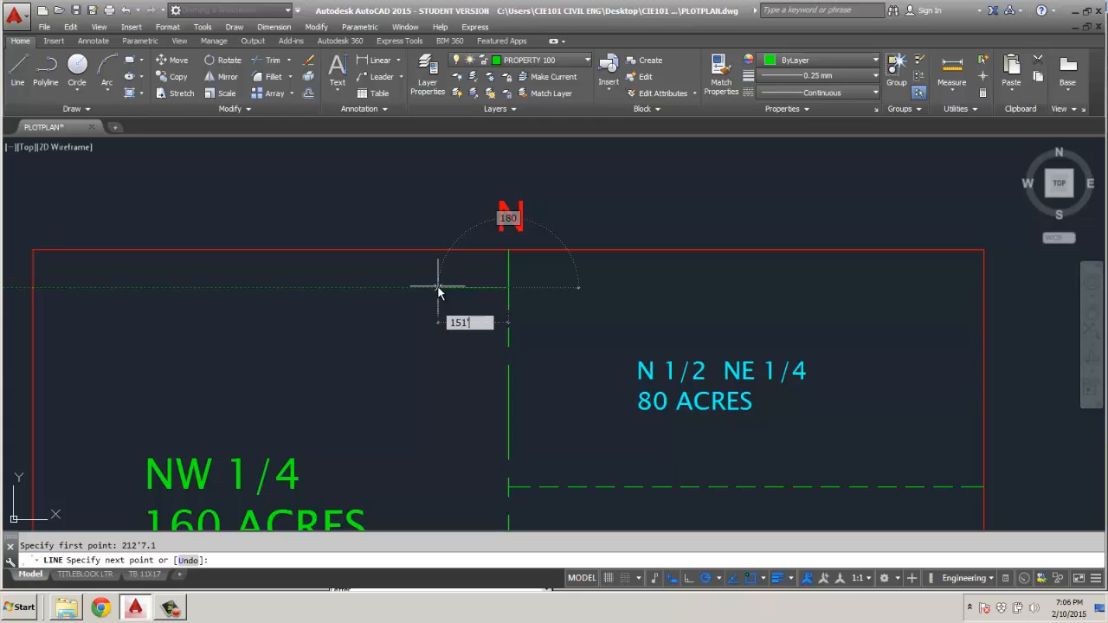
type("'2.4")
key("Tab")
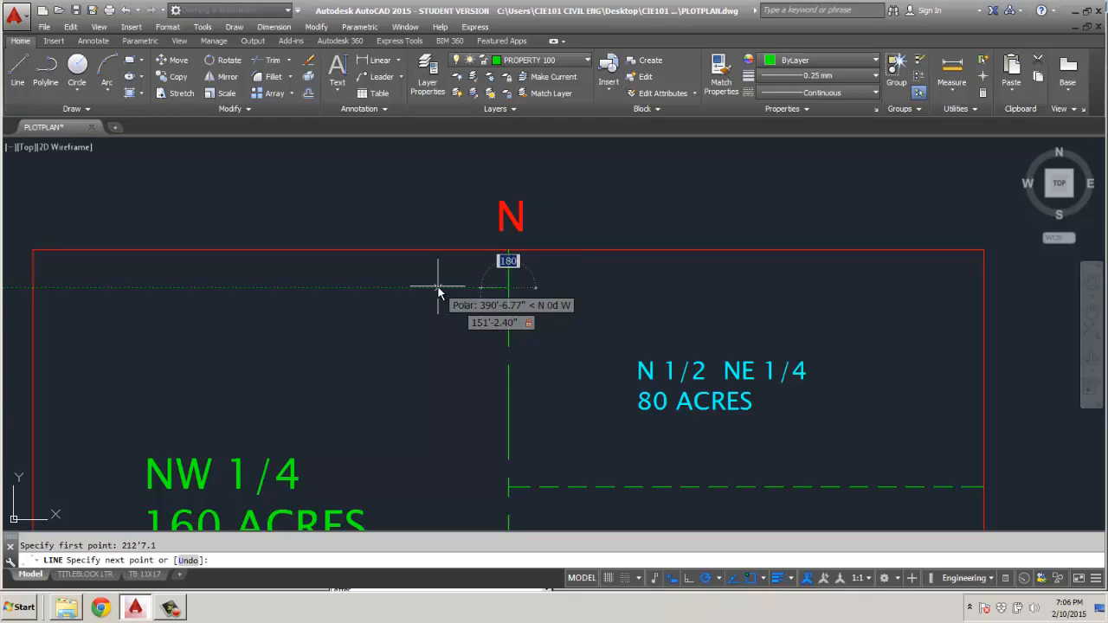
type("N89D")
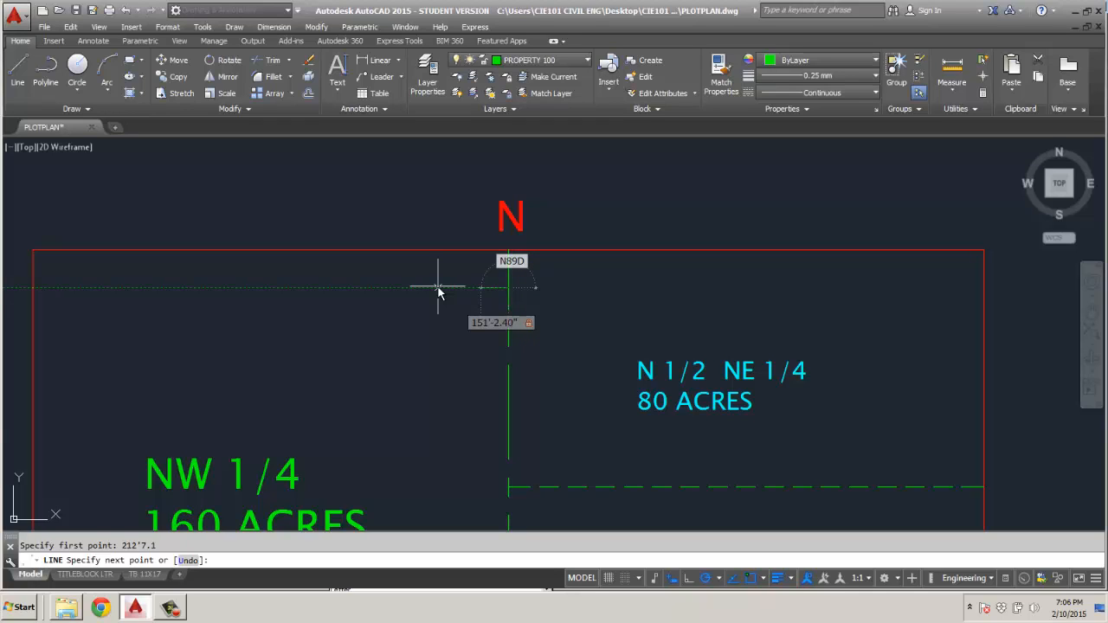
key("BackSpace")
type("d55")
type("0\"W")
key("Return")
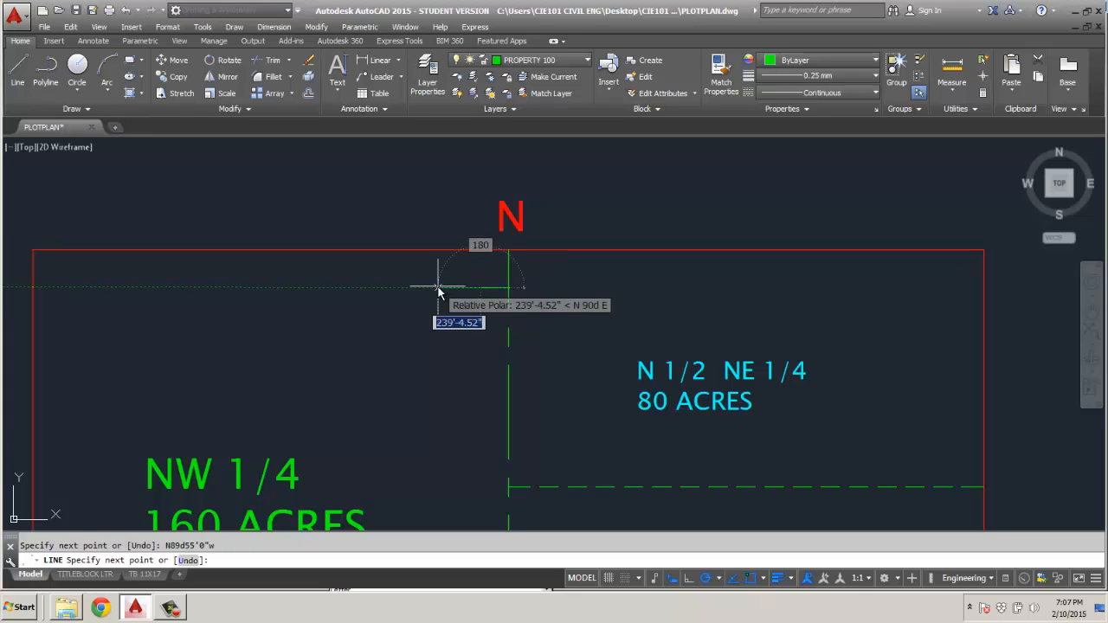
Draw the property's west edge 74'6.7" long with the bearing entered as N0d15'W.
scroll(473, 305, "up", 4)
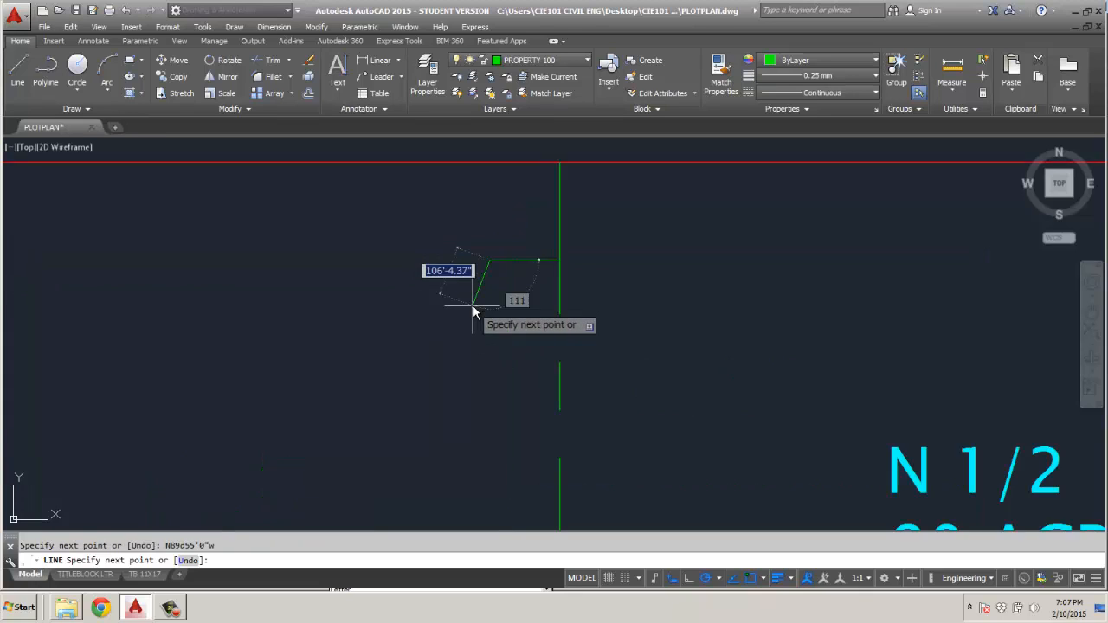
scroll(475, 308, "up", 2)
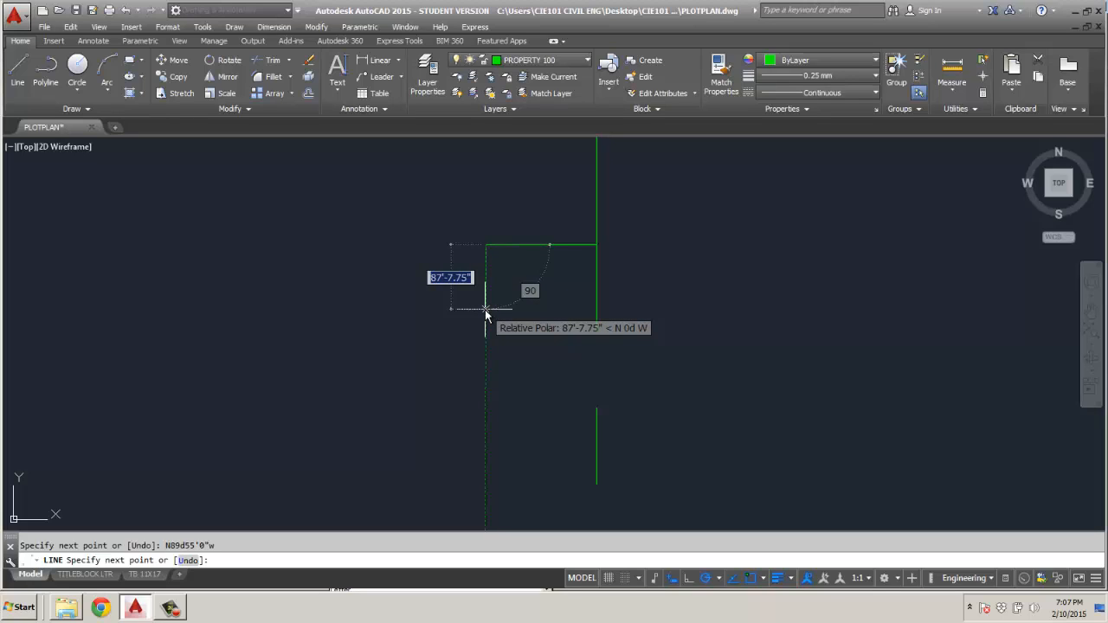
type("7")
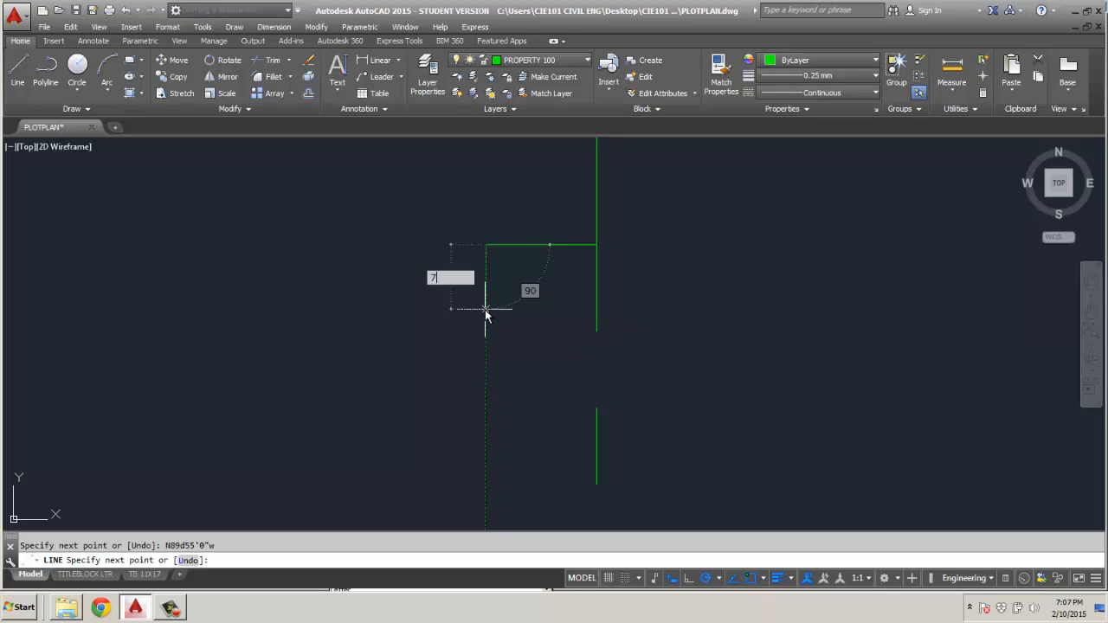
type("4'6.7")
key("Tab")
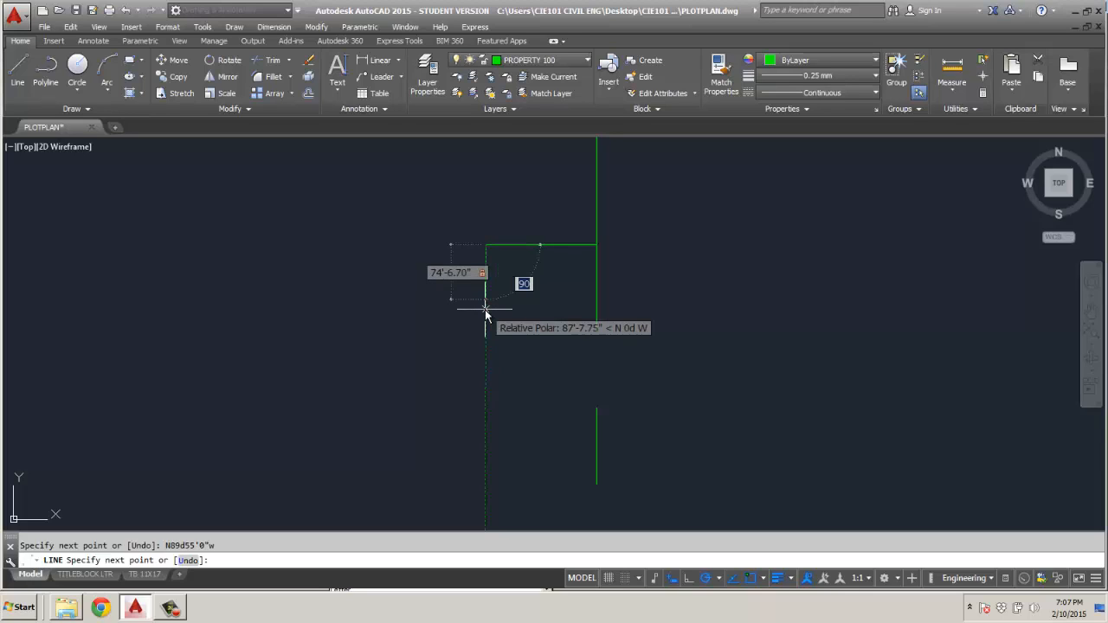
type("n0d")
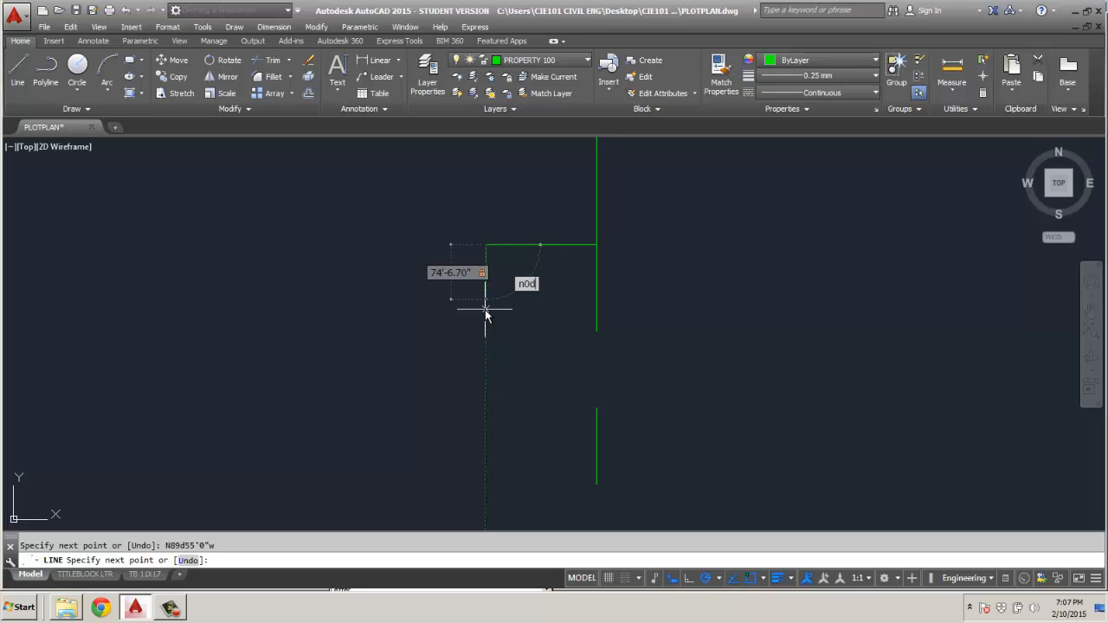
type("15'w")
key("Return")
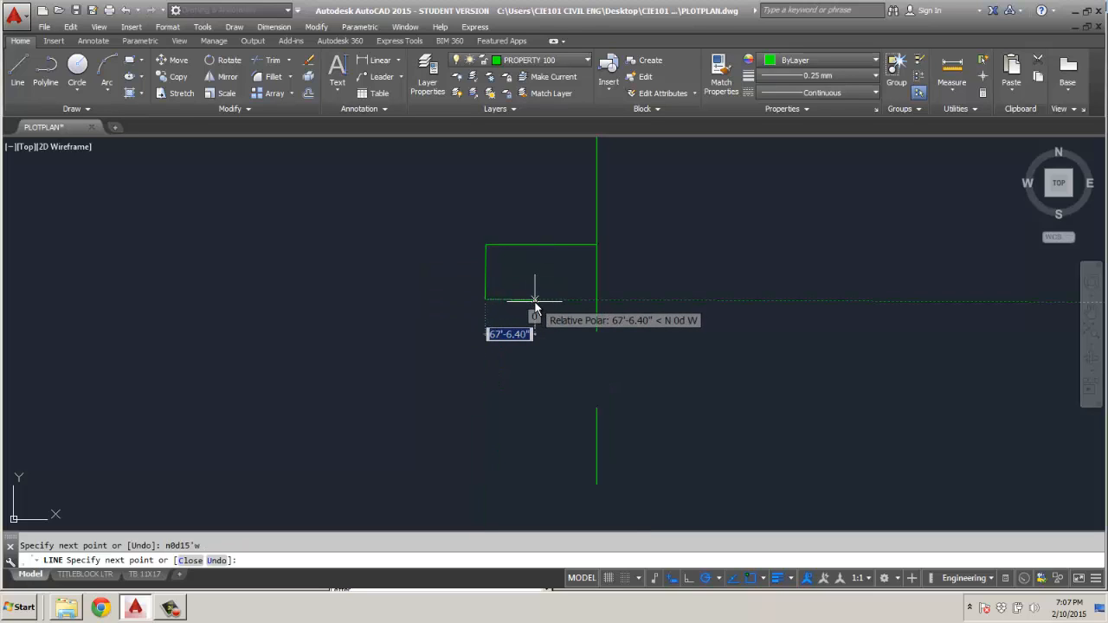
Draw the property's south edge 151'2.4" long from the west edge's lower end at bearing S89d55'0"E.
type("151'")
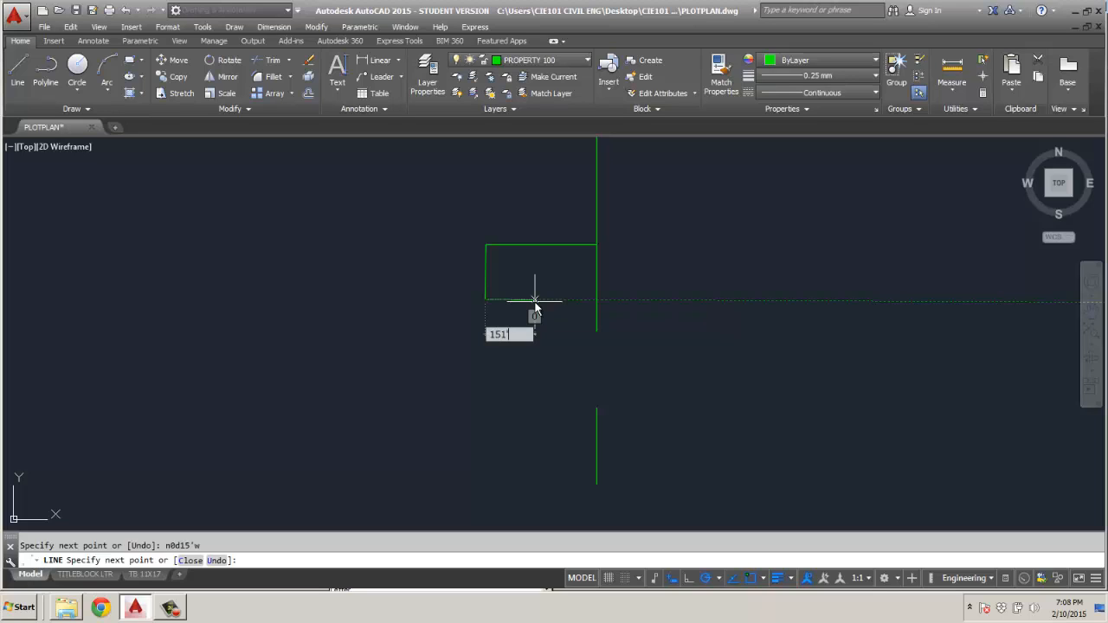
type("2.4")
key("Tab")
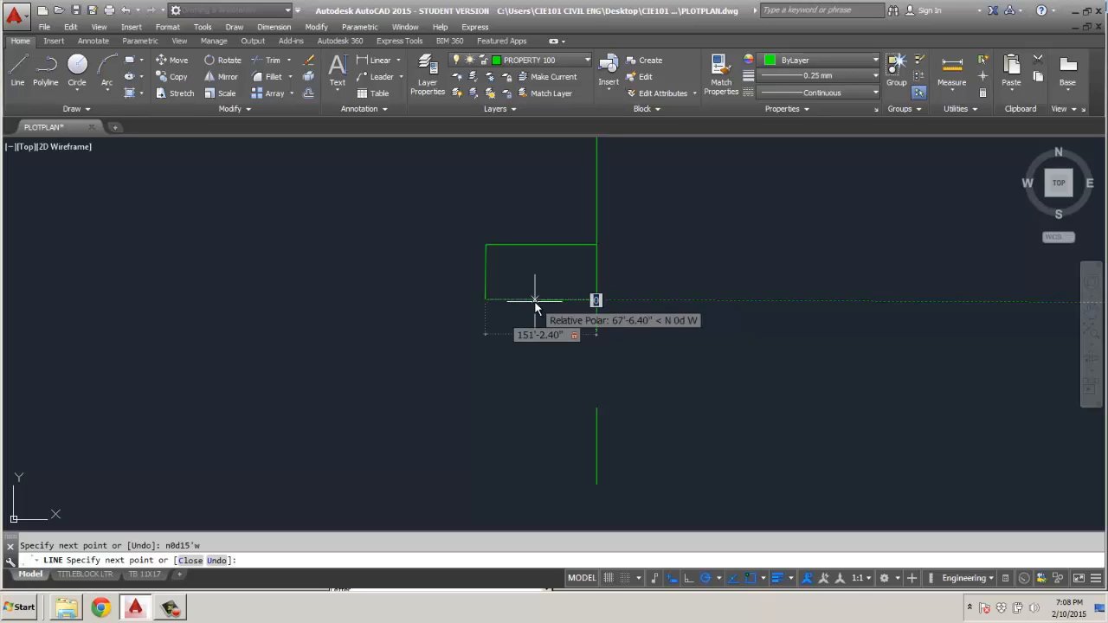
type("s")
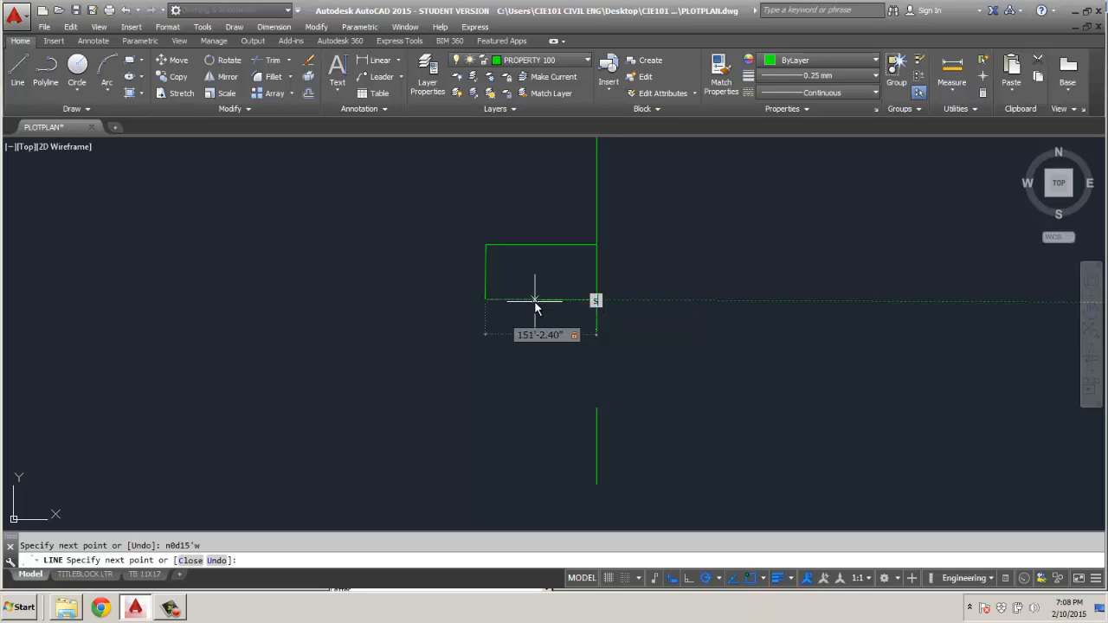
type("89d55'0\"e")
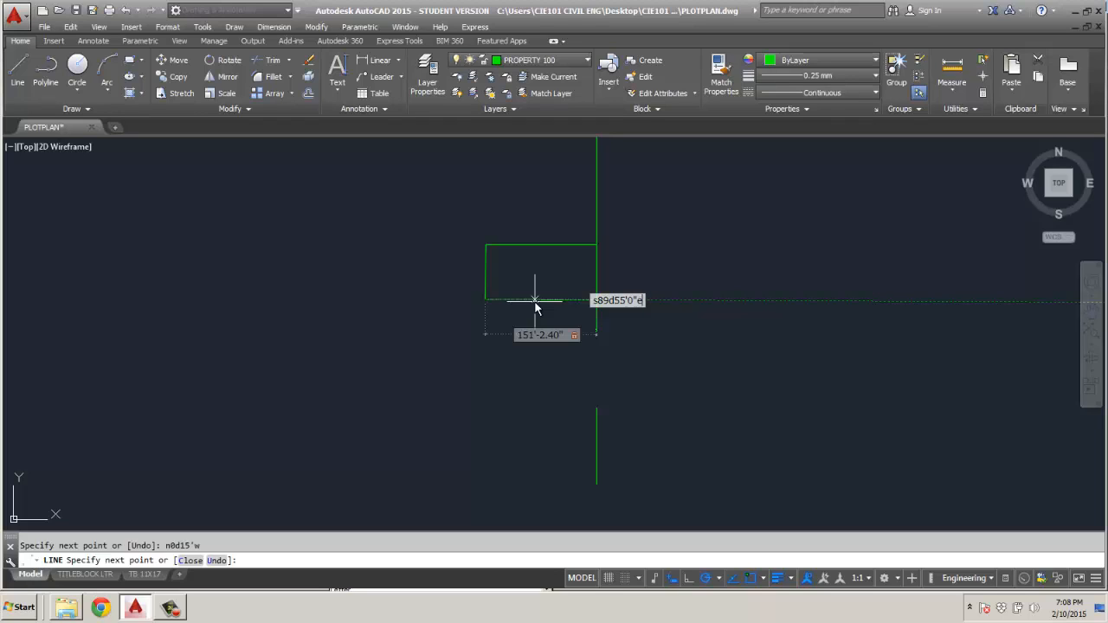
key("Return")
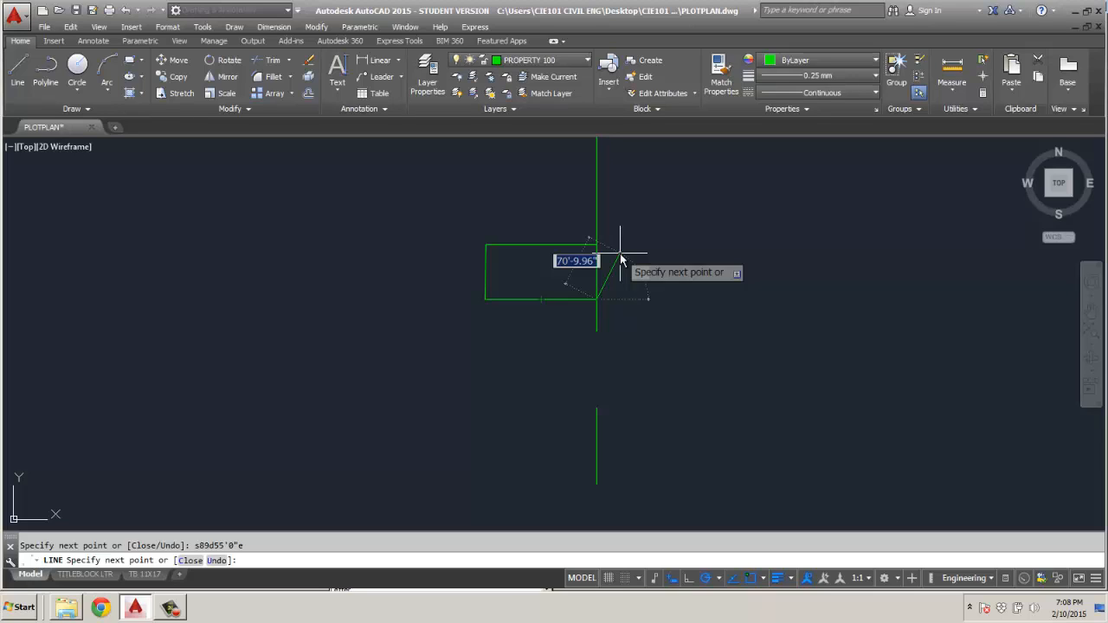
Try to draw the property's east edge 74'6.7" long from the southeast corner at bearing S0d15'E, and erase that segment.
type("74")
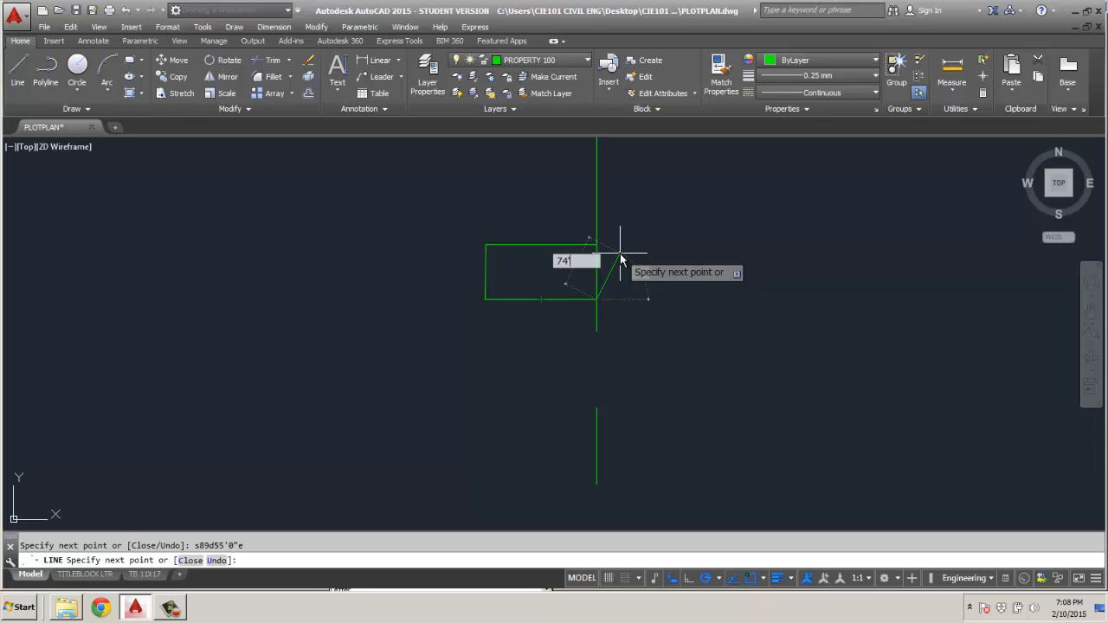
type("'6.7")
key("Tab")
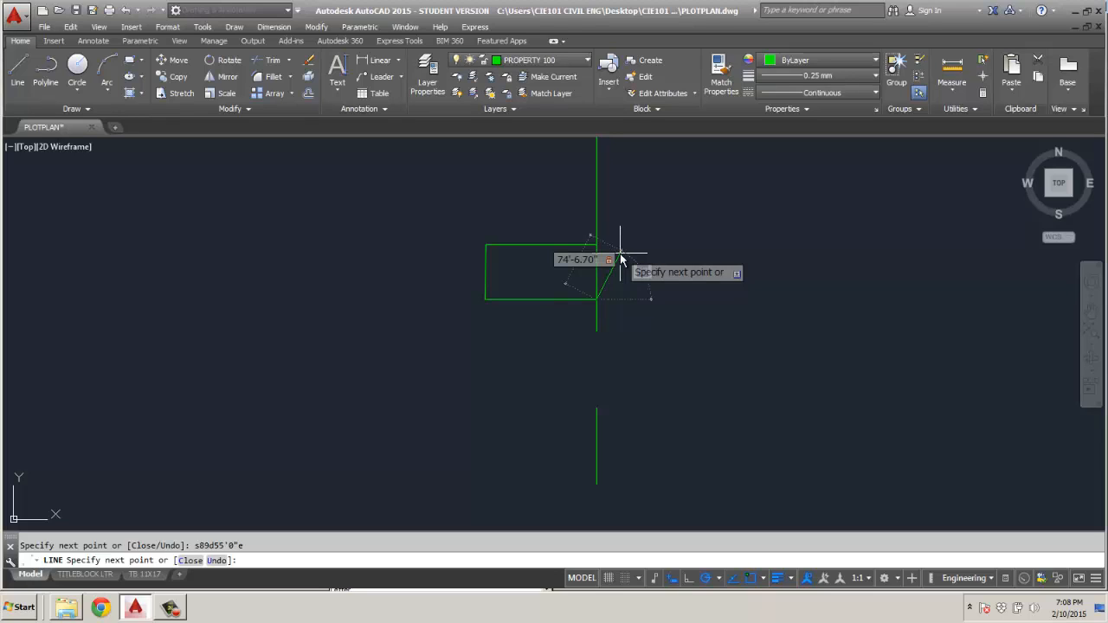
type("s0d15'e")
key("Return")
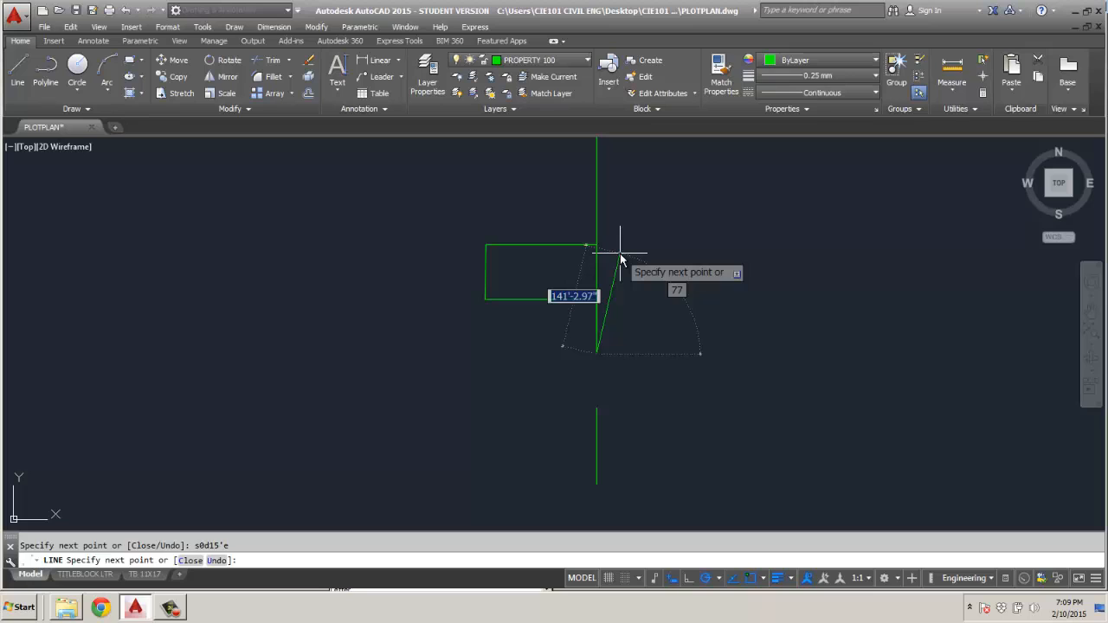
key("Escape")
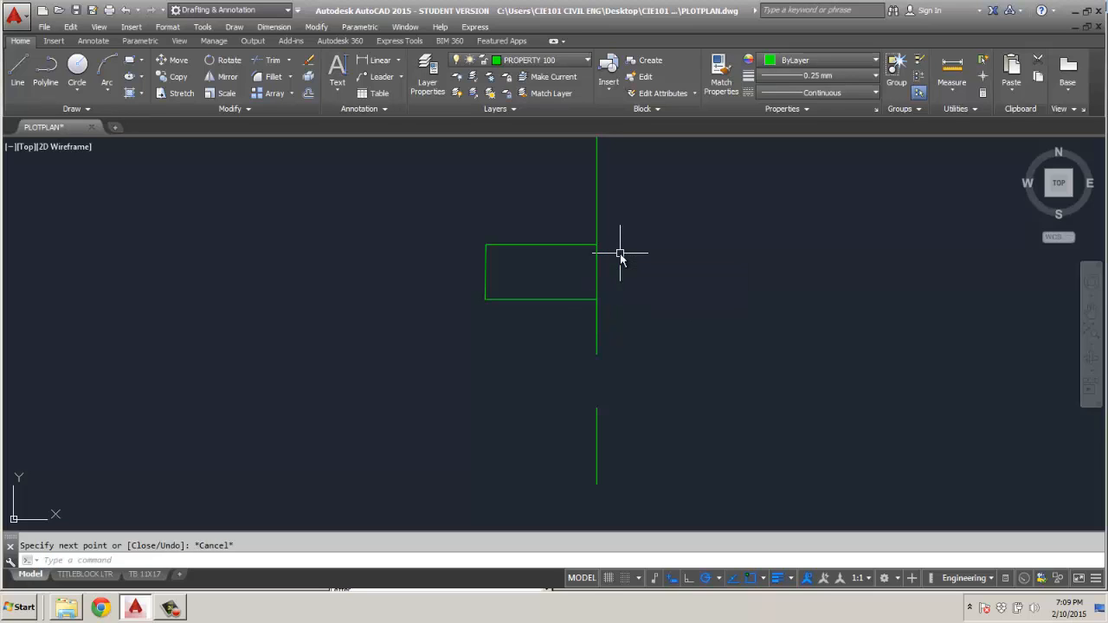
left_click(598, 328)
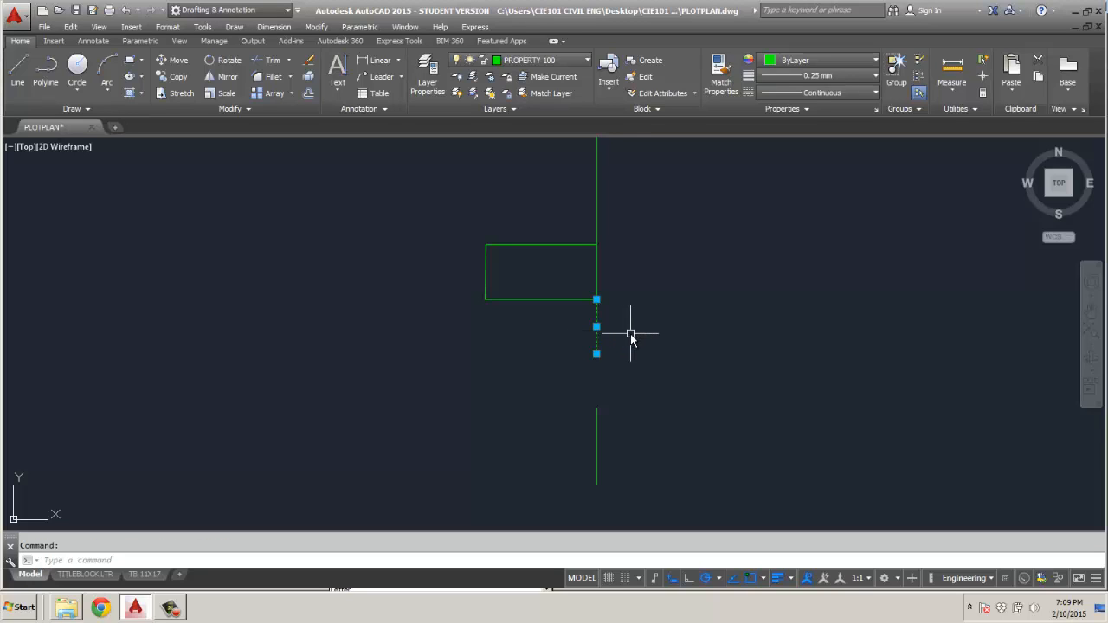
key("Delete")
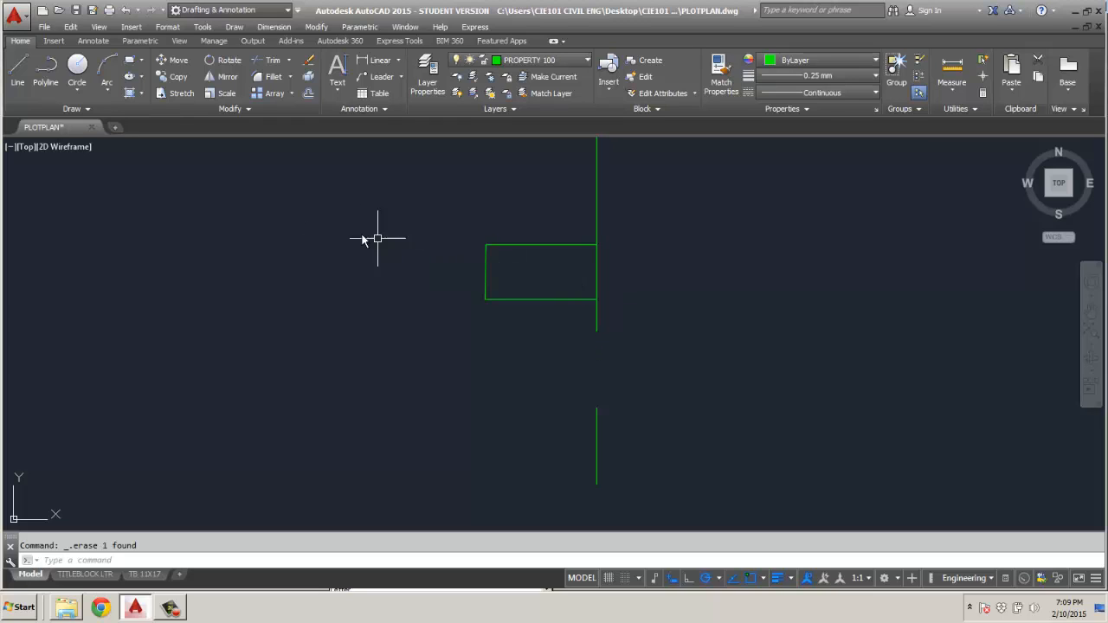
Restart the Line command for the property's remaining east edge.
left_click(17, 69)
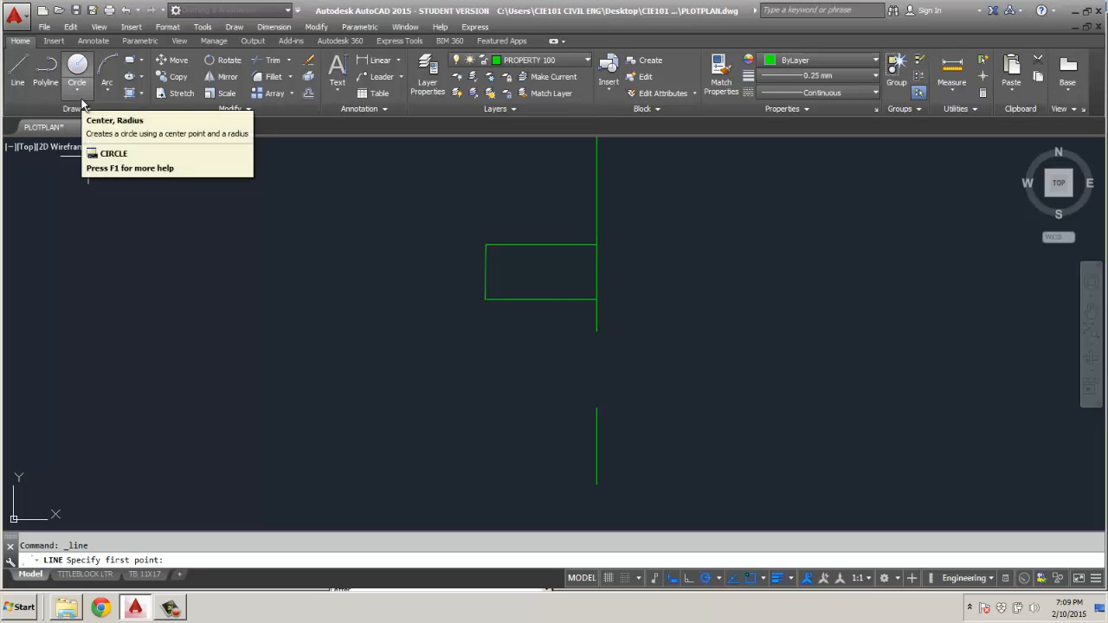
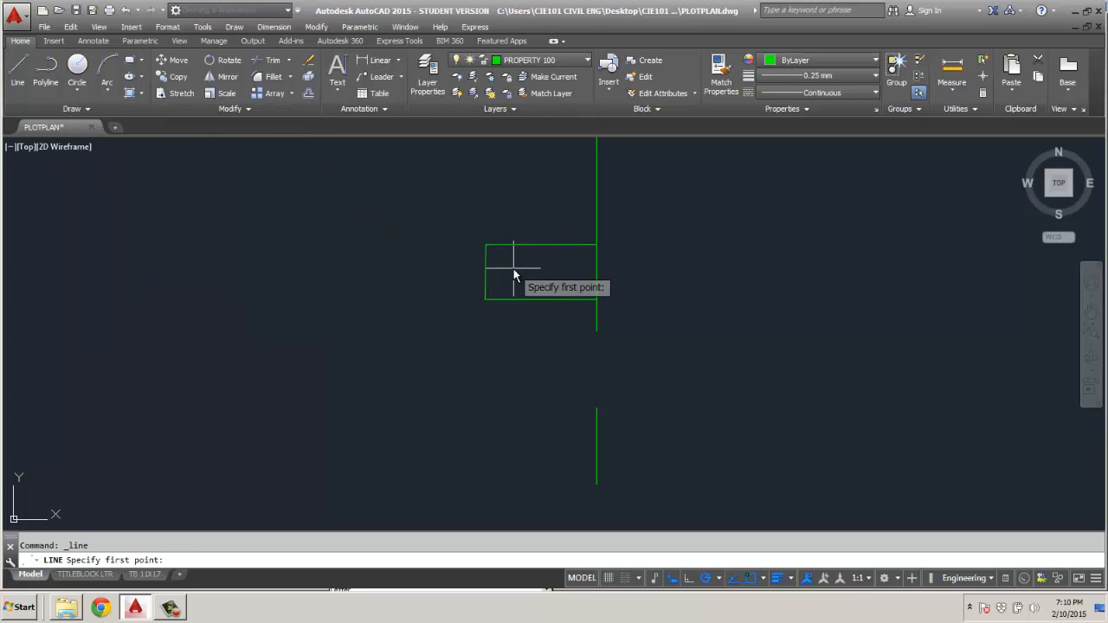
Erase the property's north, west and south edges, leaving the subdivision line in place.
key("Escape")
left_click(525, 246)
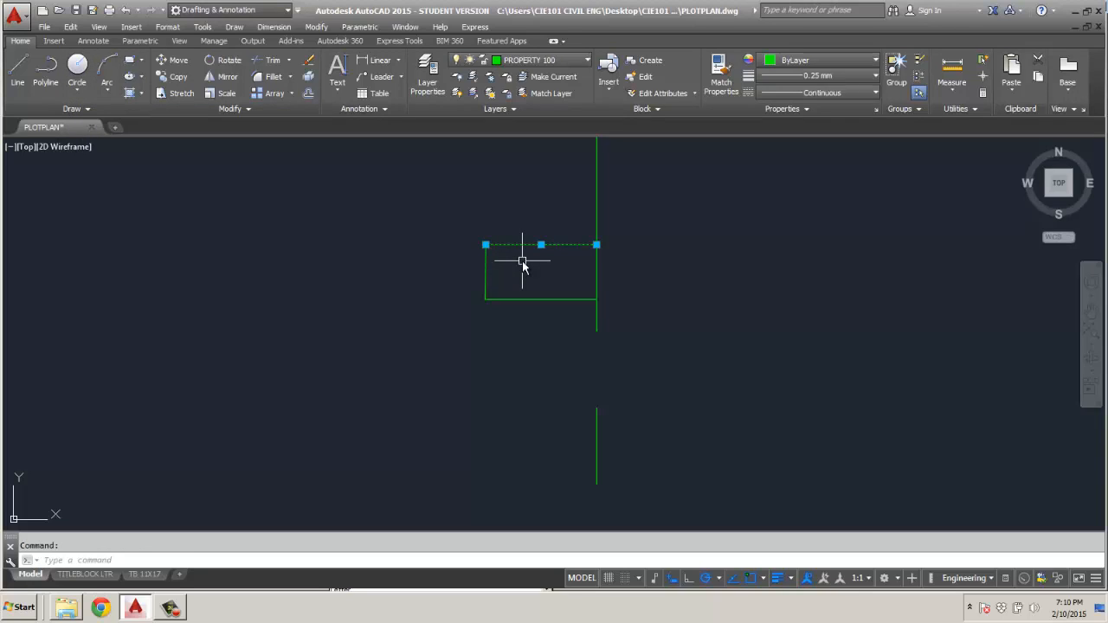
key("Delete")
left_click(595, 213)
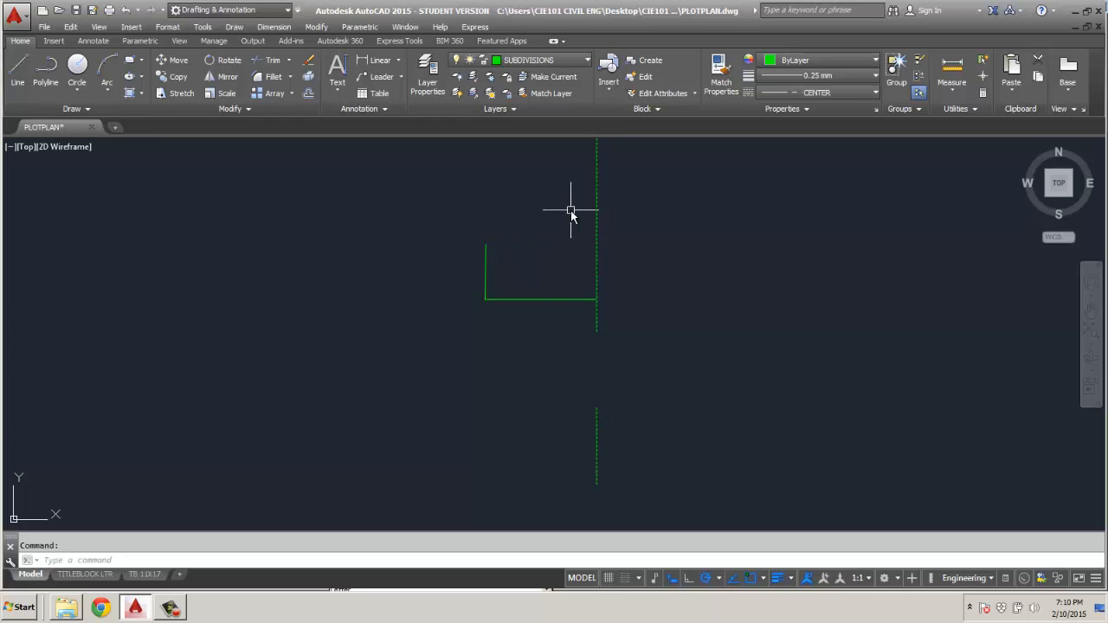
key("Escape")
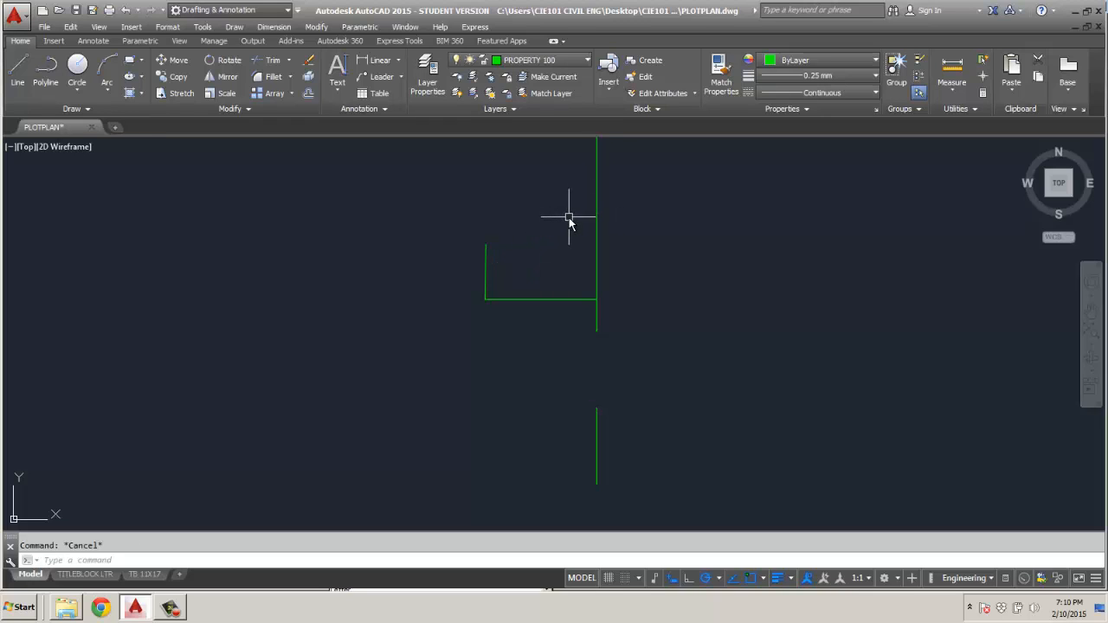
left_click(487, 258)
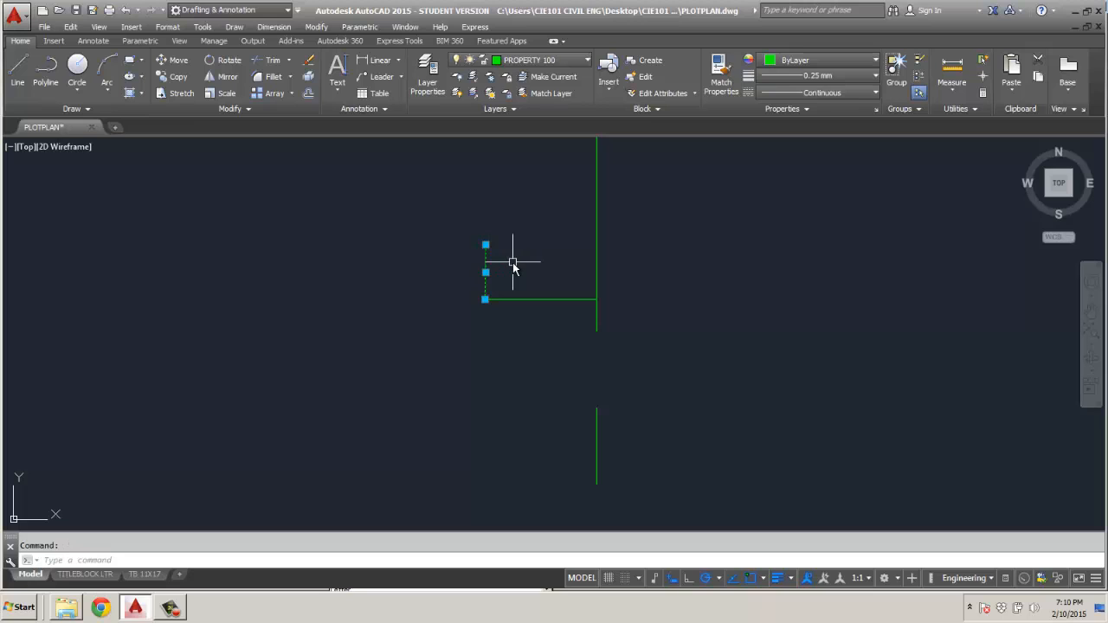
key("Delete")
left_click(526, 299)
key("Delete")
Start a line at the property's northeast corner, tracked 212'7.1" down the subdivision line from its upper endpoint on the red outline.
middle_click_drag(596, 288, 565, 371)
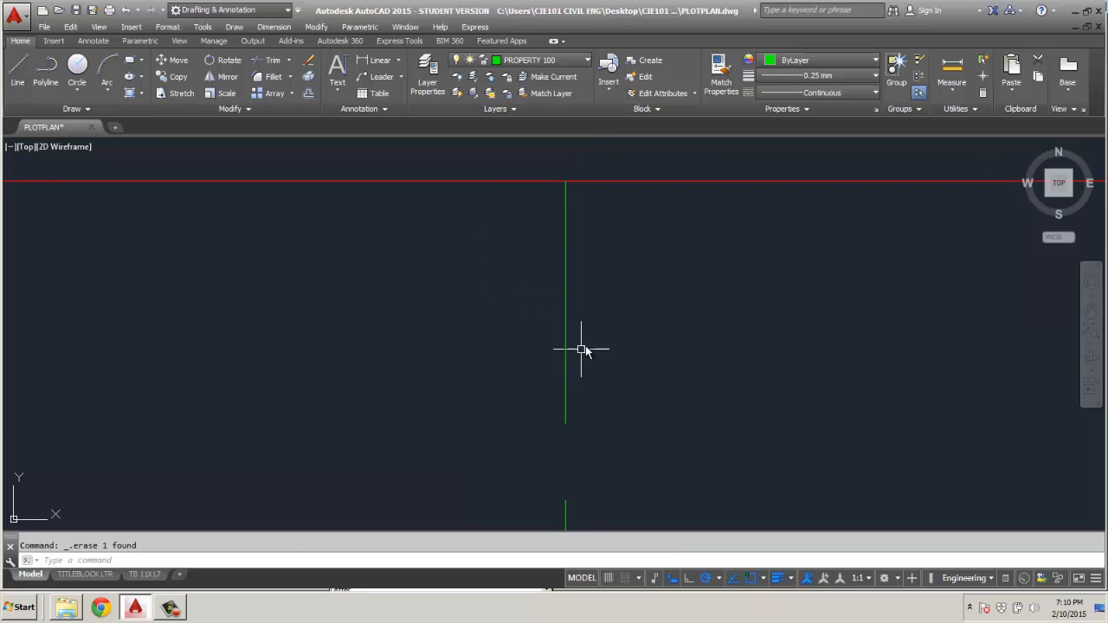
left_click(21, 71)
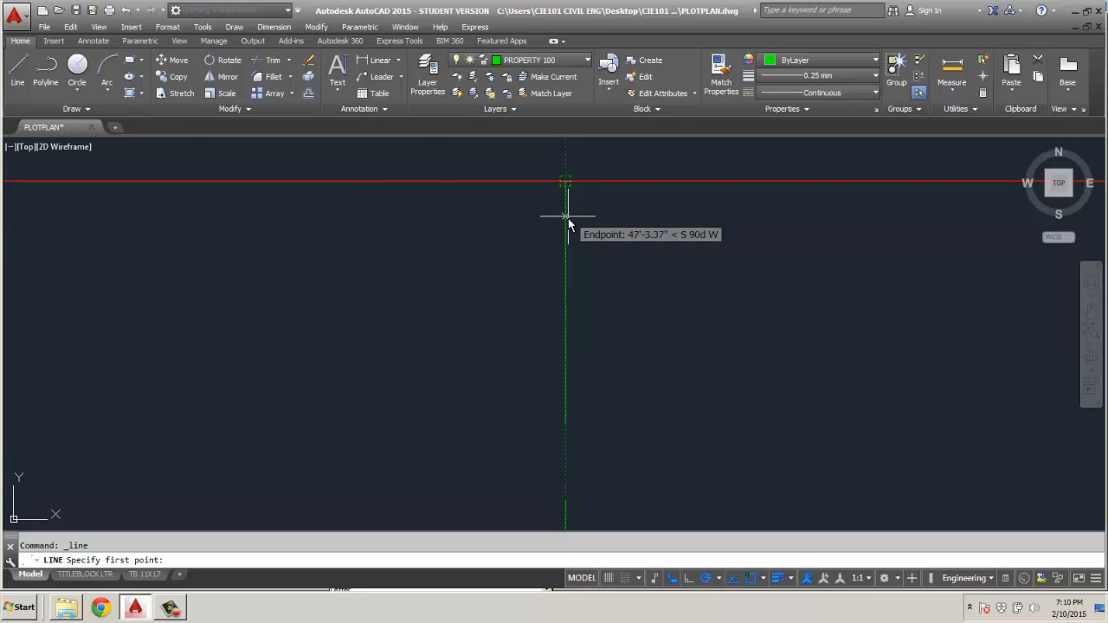
type("212")
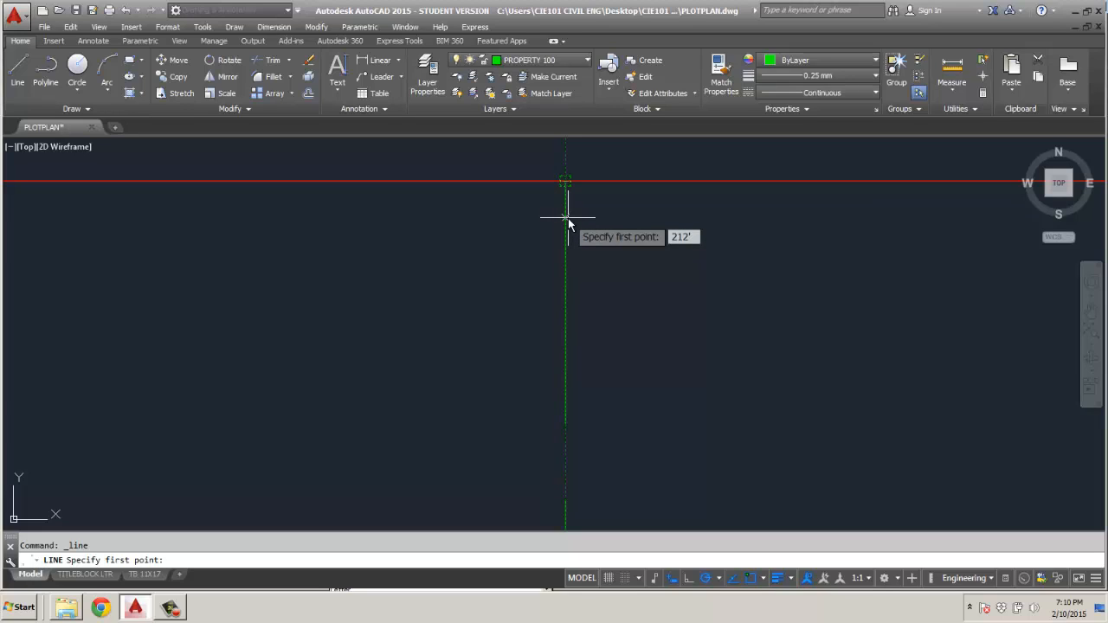
type("'7.1")
key("Return")
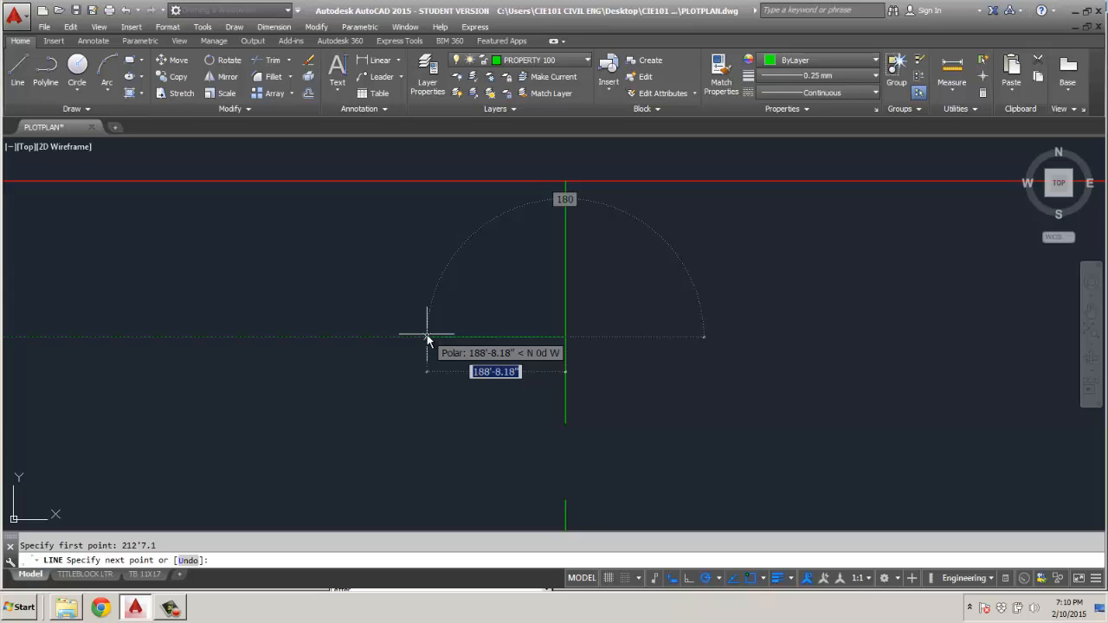
Draw the property's east edge 74'6.7" long from the northeast corner at bearing S0d15'E.
type("74")
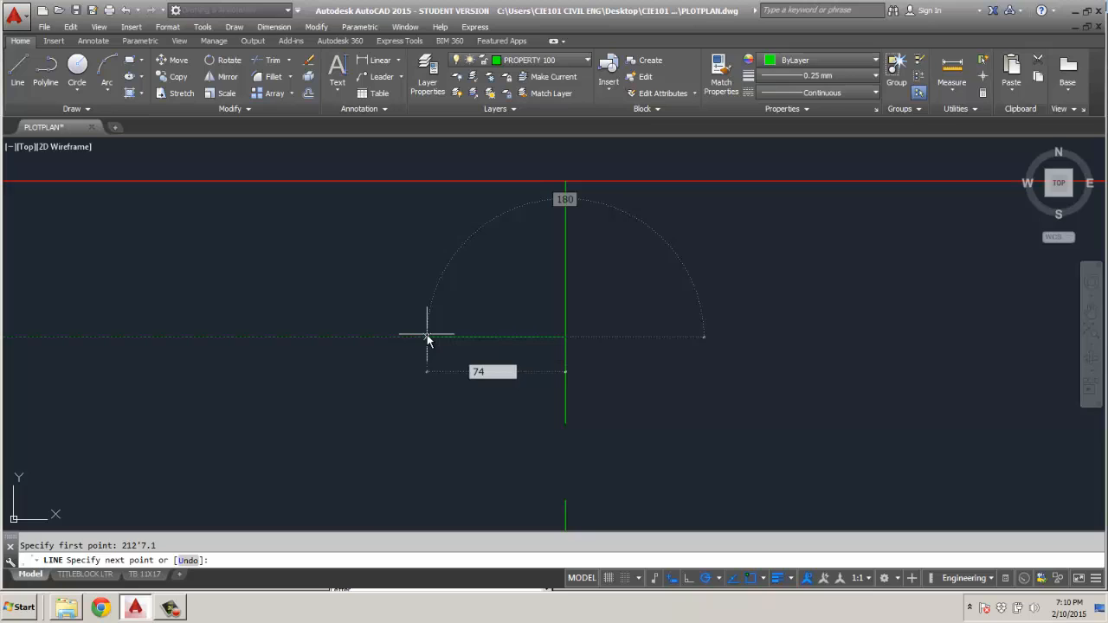
type("'6.7")
key("Tab")
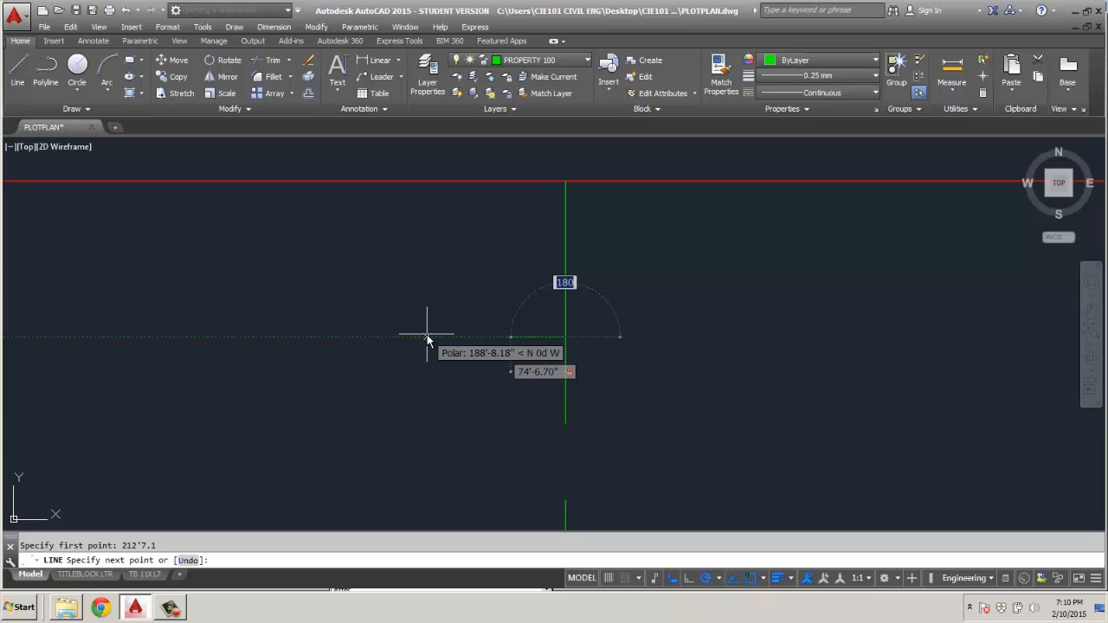
type("S")
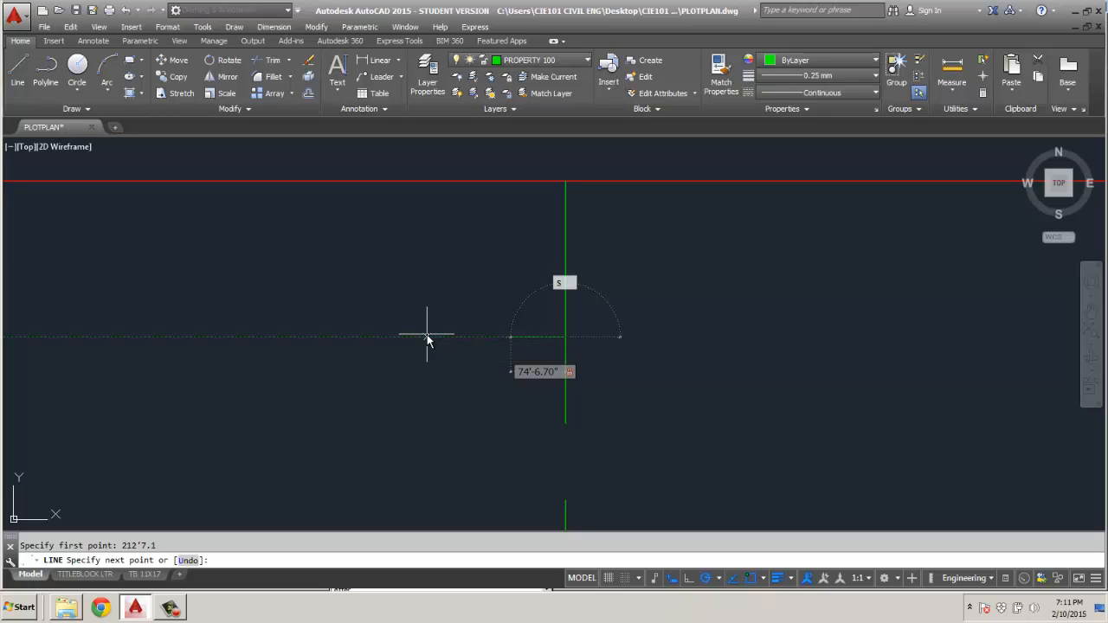
type("0d15'e")
key("Return")
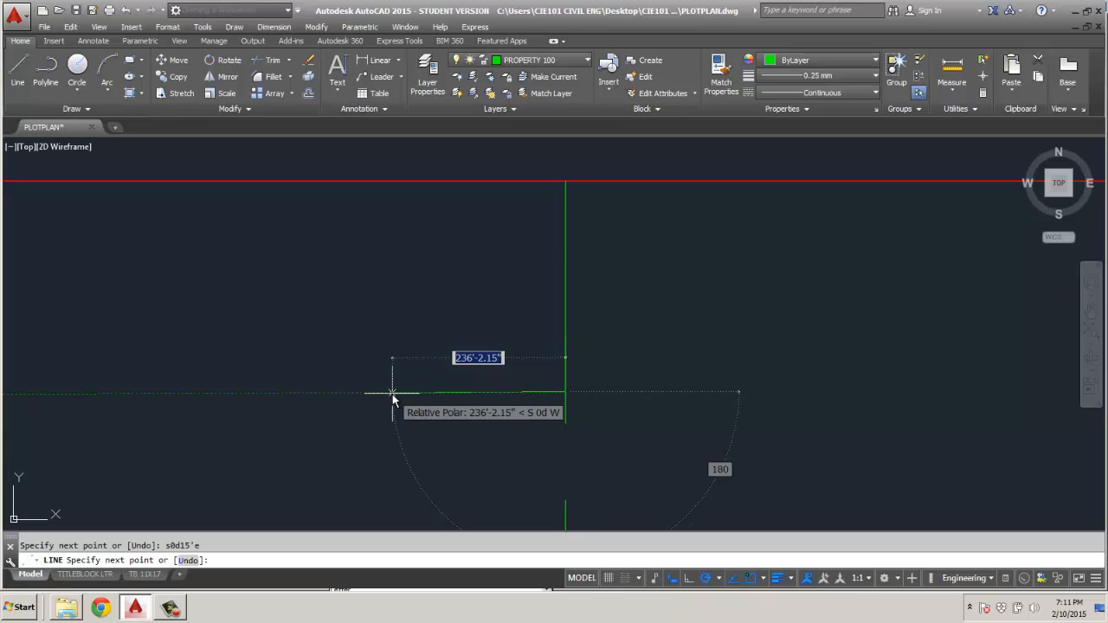
Draw the property's south edge 151'2.4" long from the southeast corner at bearing S89d55'W.
type("151'")
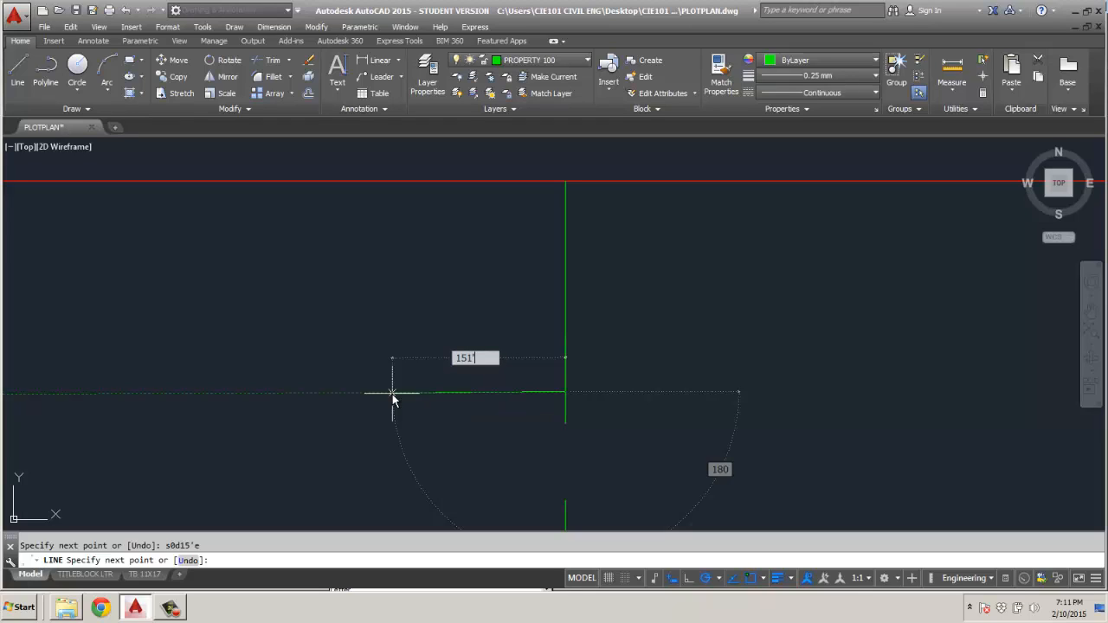
type("2.4")
key("Tab")
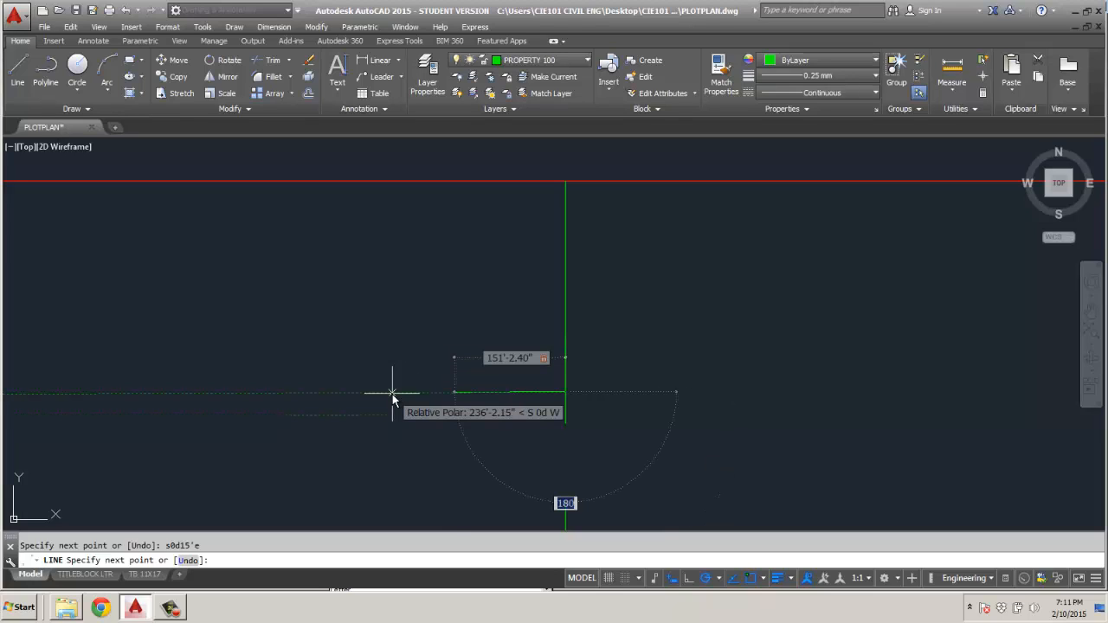
type("s89d")
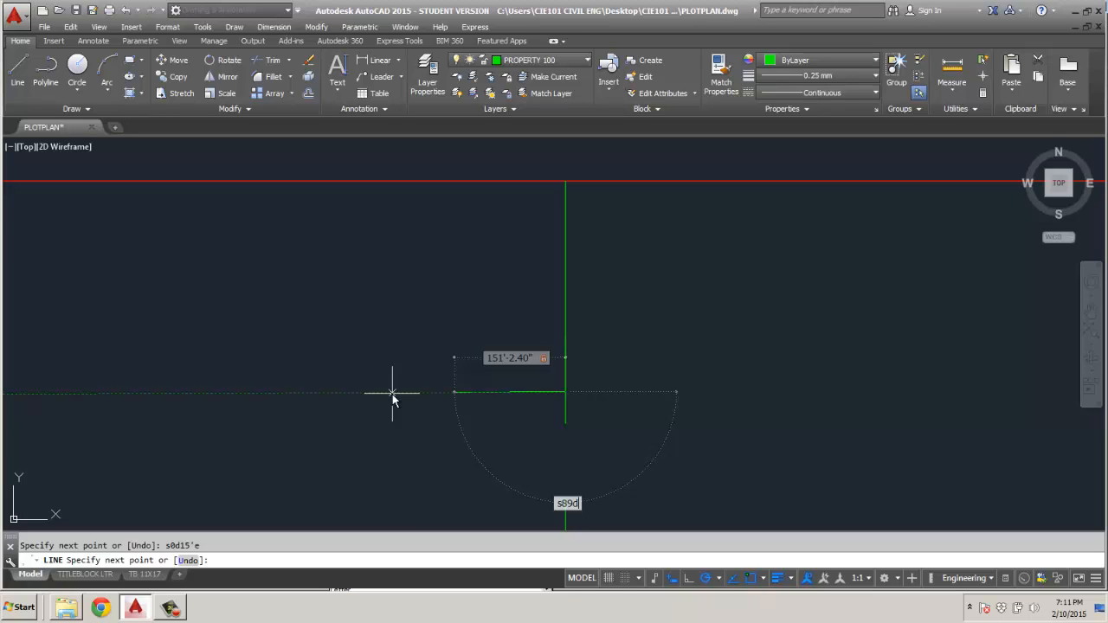
type("55'W")
key("Return")
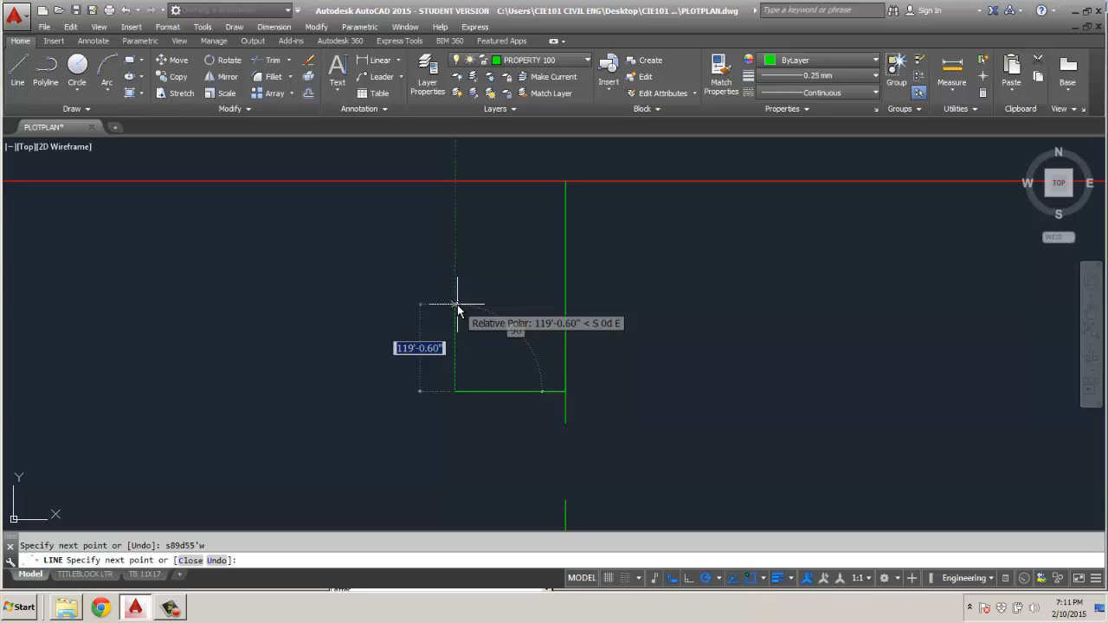
Draw the property's west edge 74'6.7" long from the southwest corner at bearing N0d15'W.
type("74")
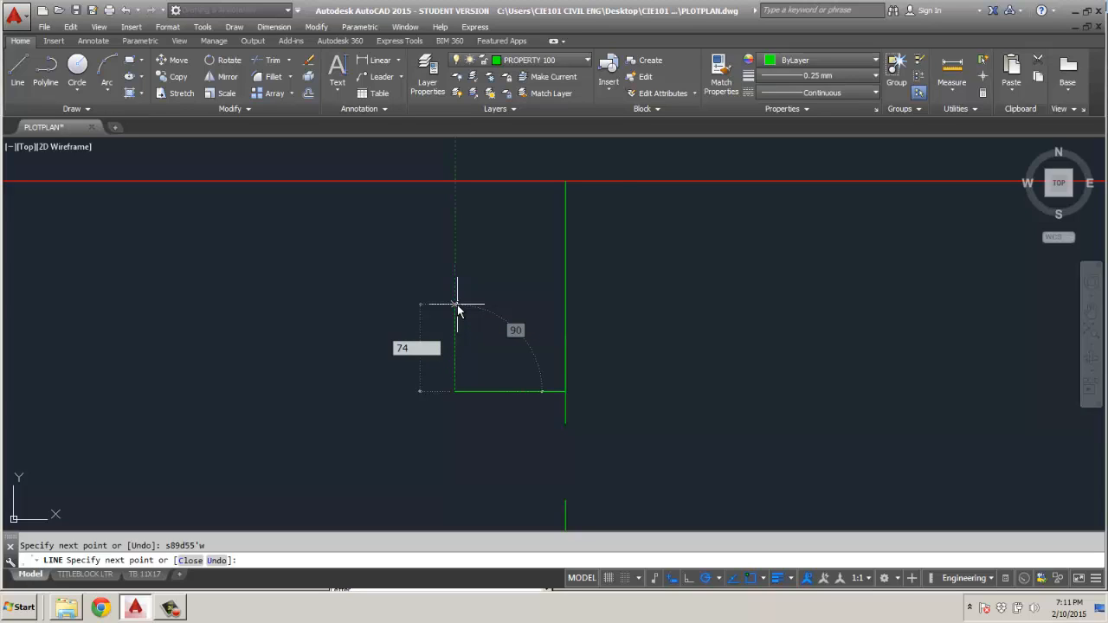
type("'6.7")
key("Tab")
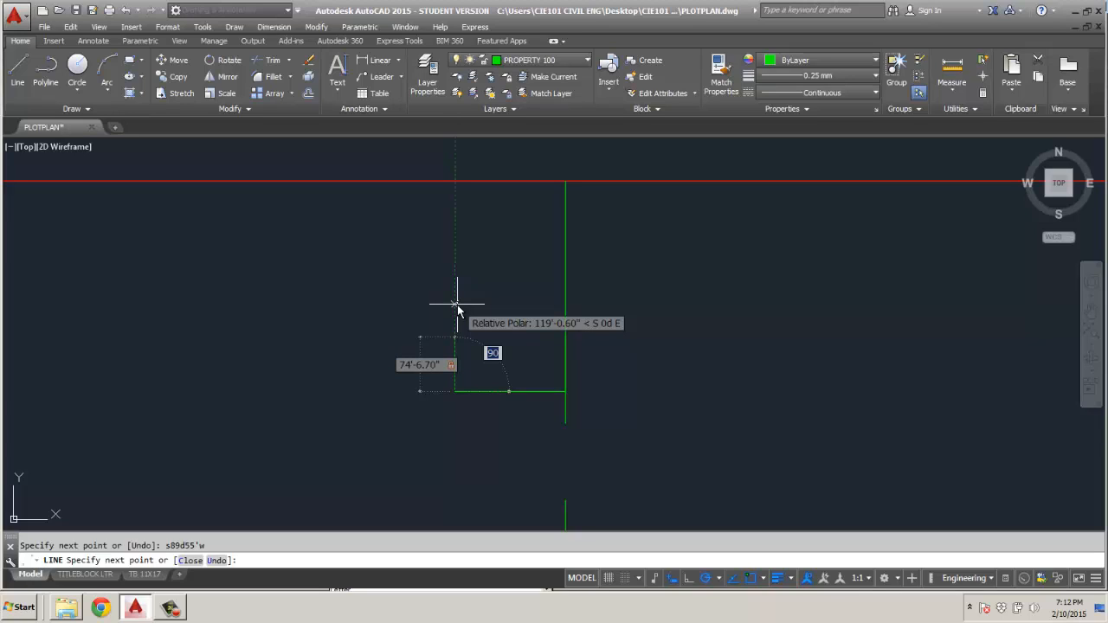
type("n0d")
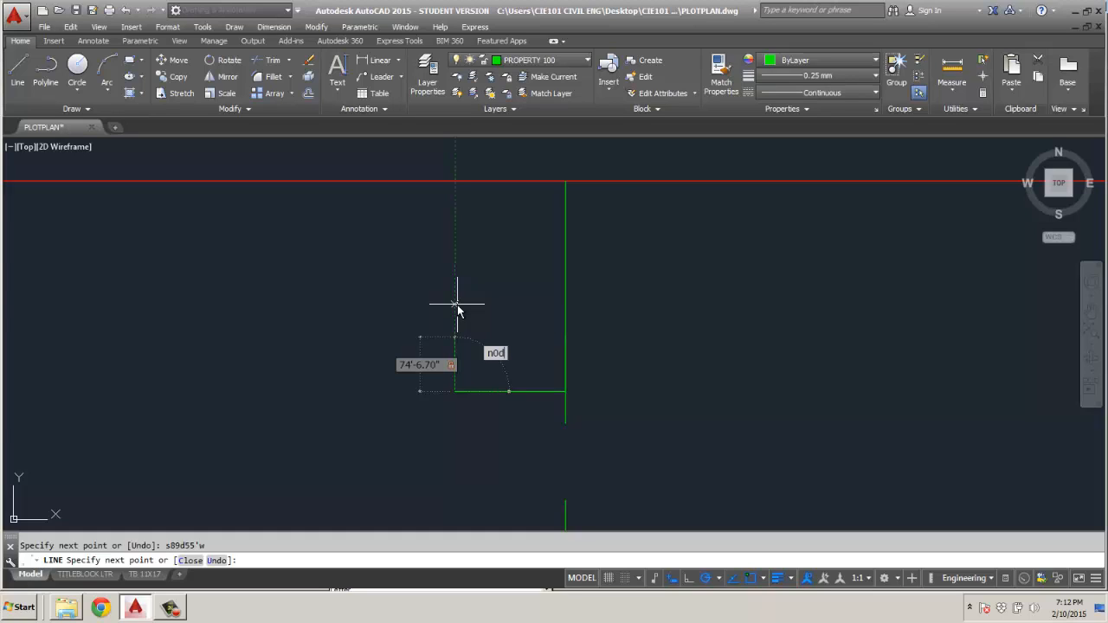
type("15'W")
key("Return")
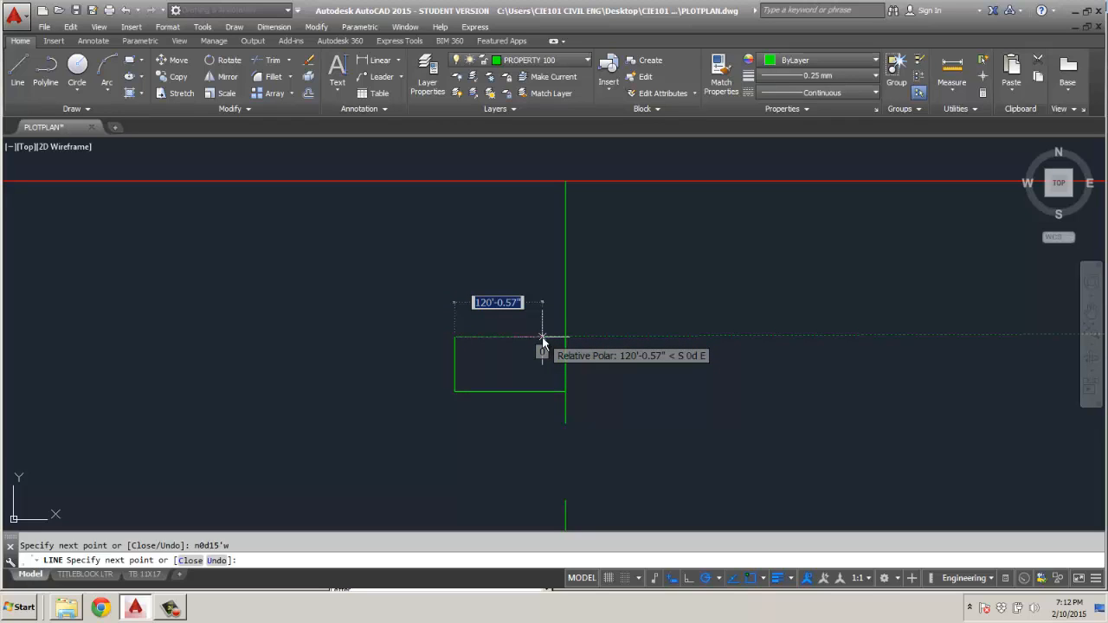
Draw the property's north edge 151'2.4" long from the northwest corner at bearing N89d55'E and end the line.
type("151")
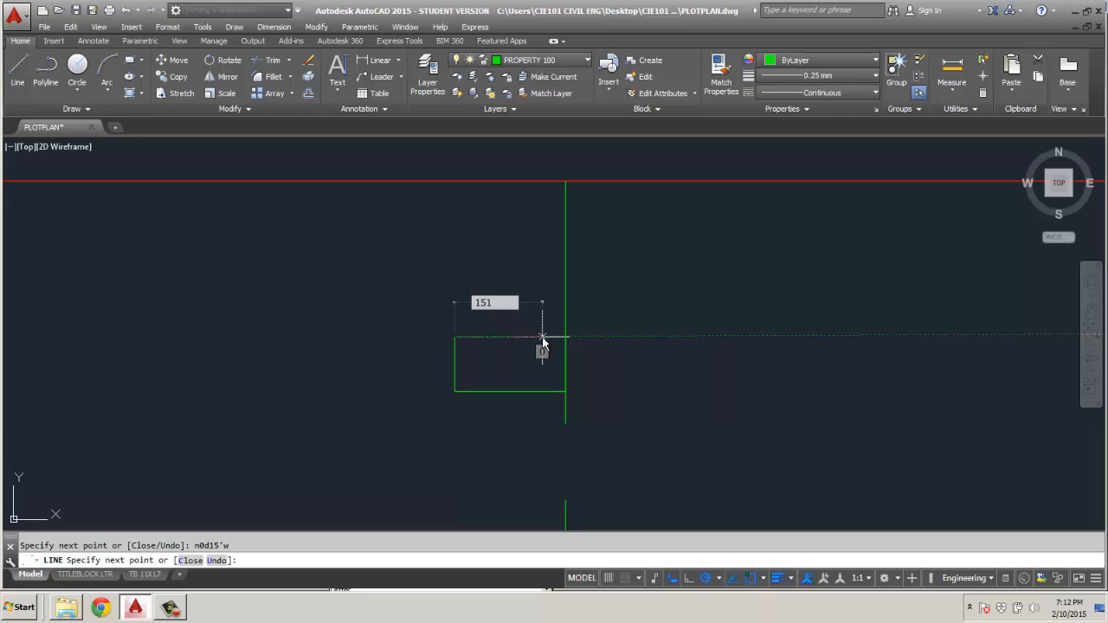
type("'2.4")
key("Tab")
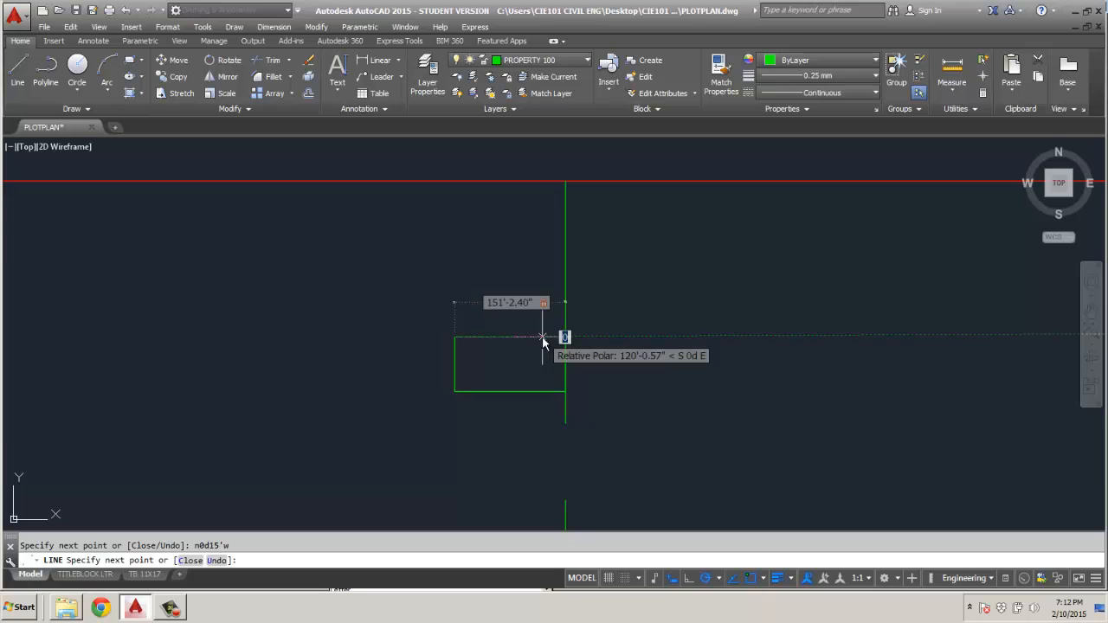
type("n89d")
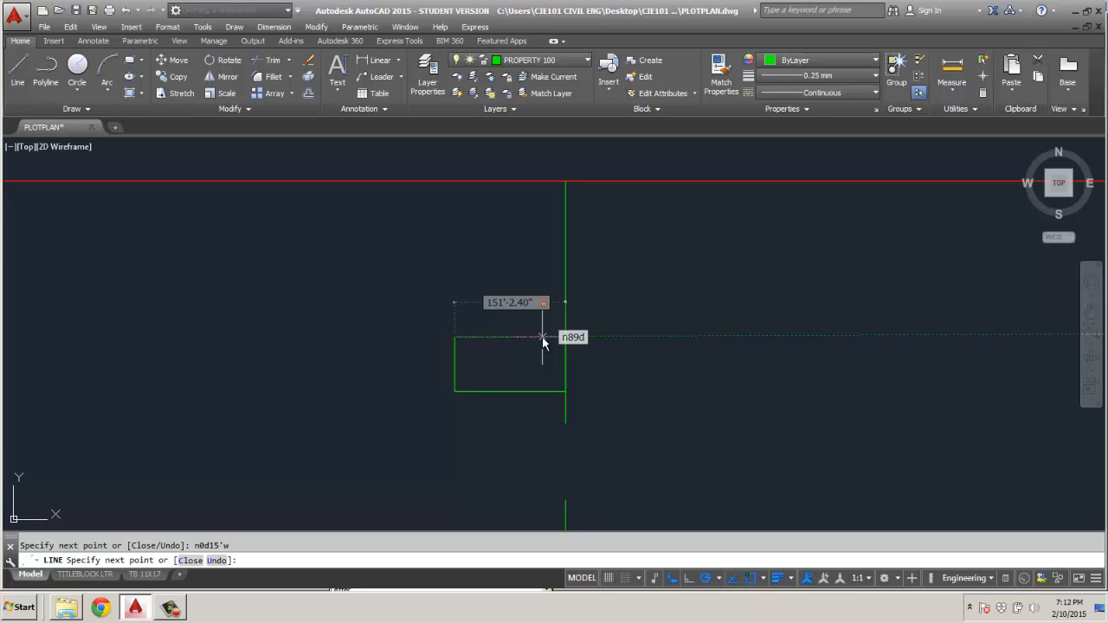
type("55'e")
key("Return")
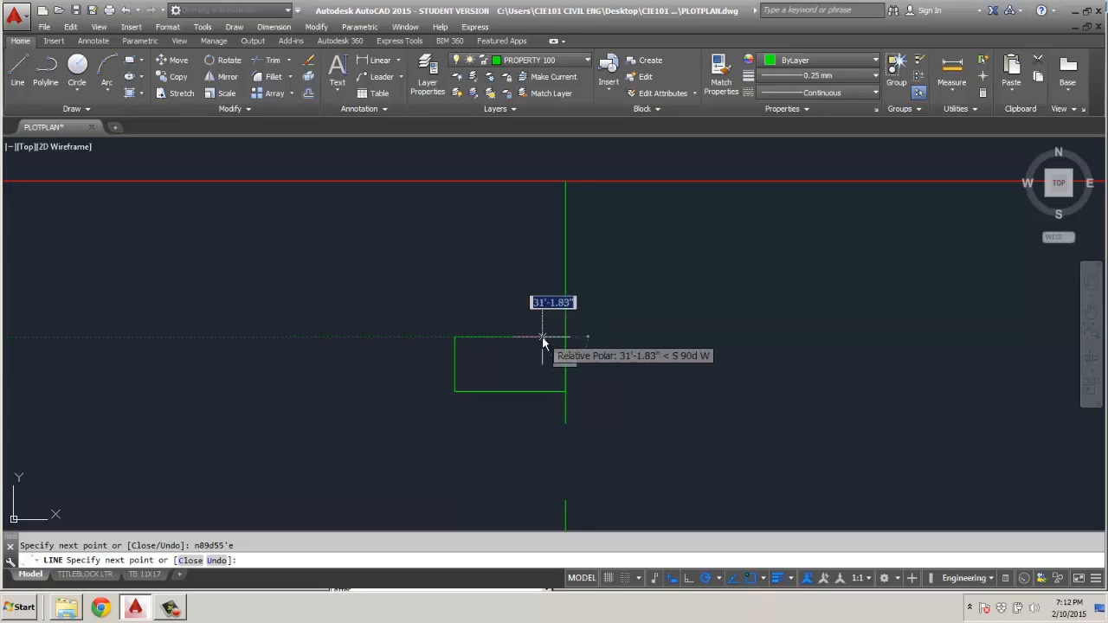
key("Escape")
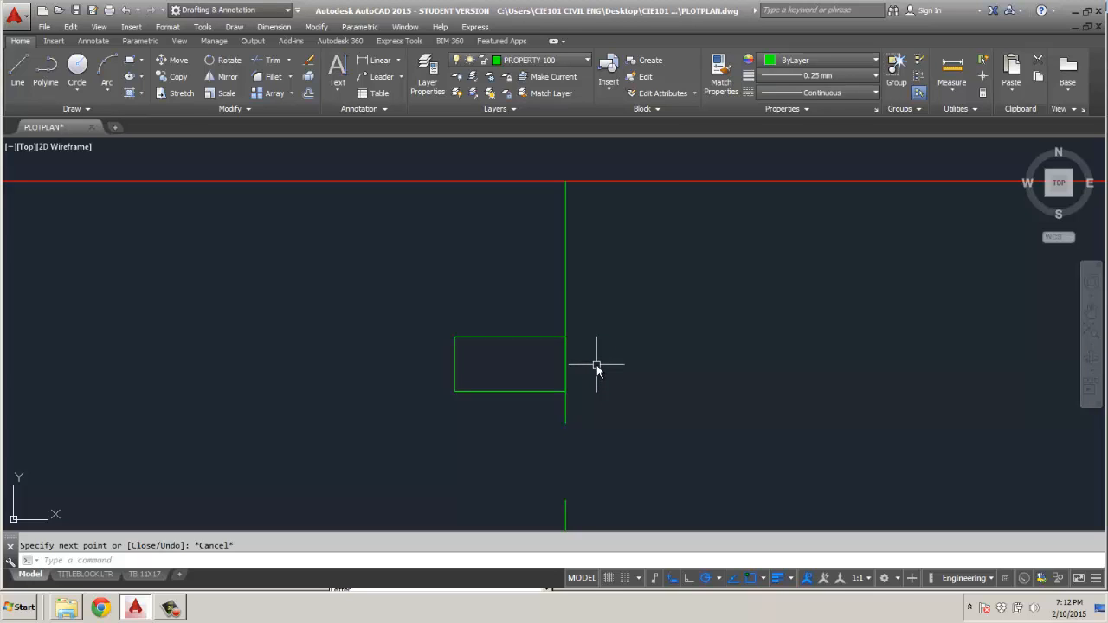
Set the current object color to Cyan.
scroll(587, 366, "up", 4)
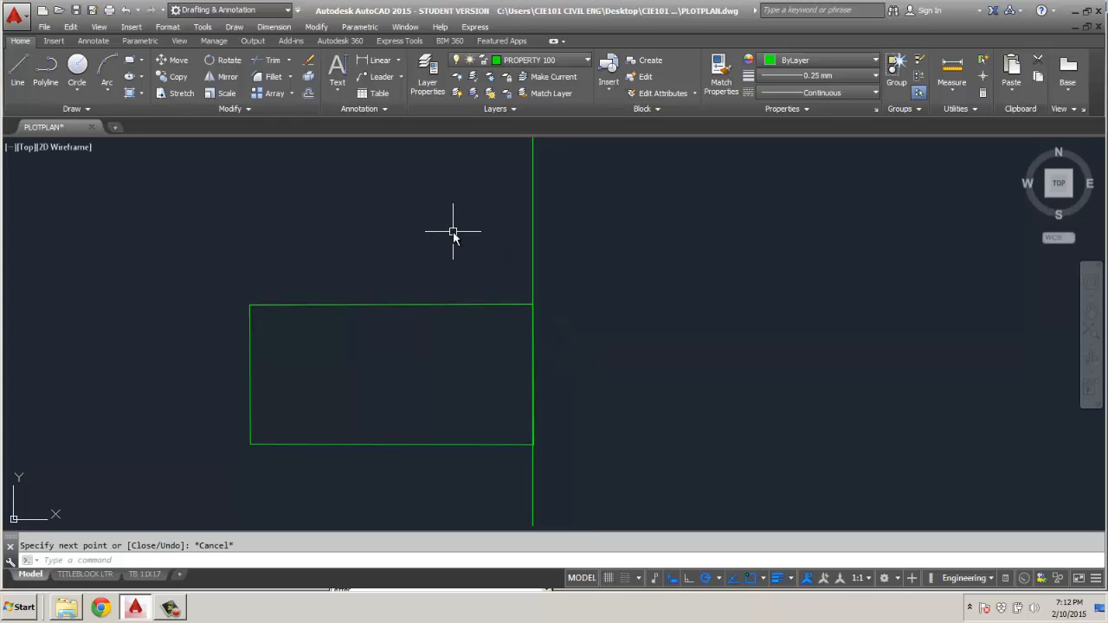
left_click(823, 60)
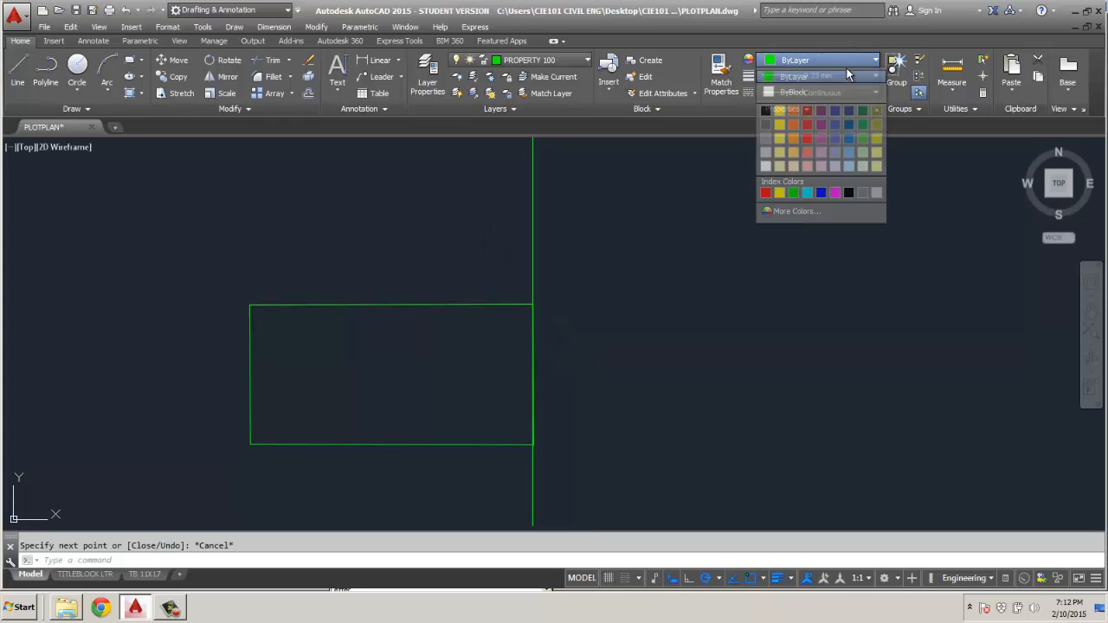
left_click(806, 193)
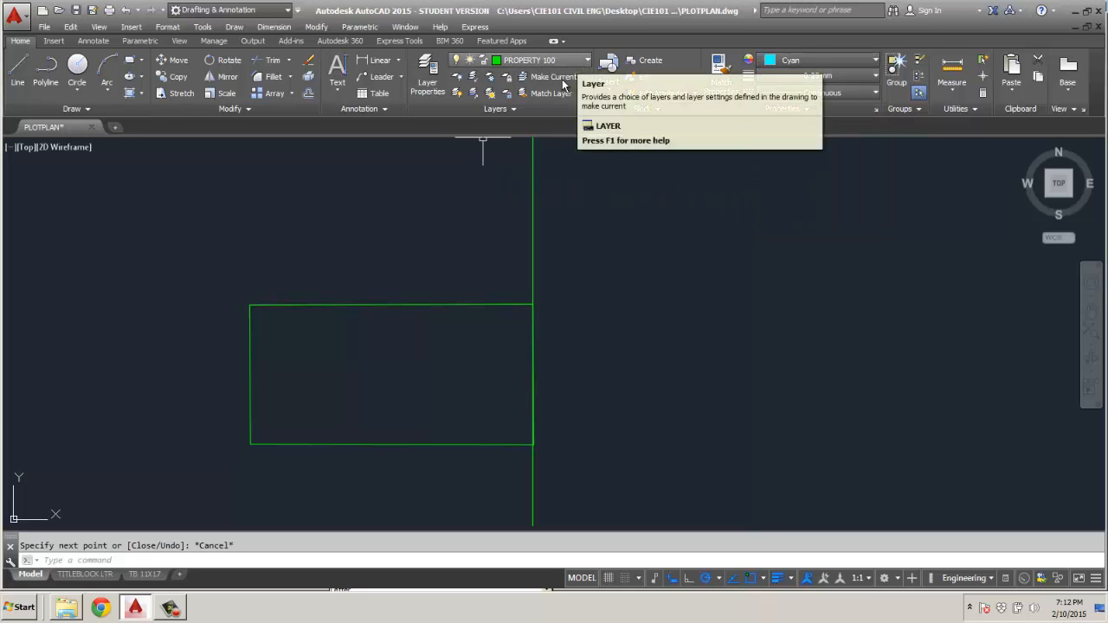
Create a new layer named SURVEY TEXT DIM.
left_click(428, 76)
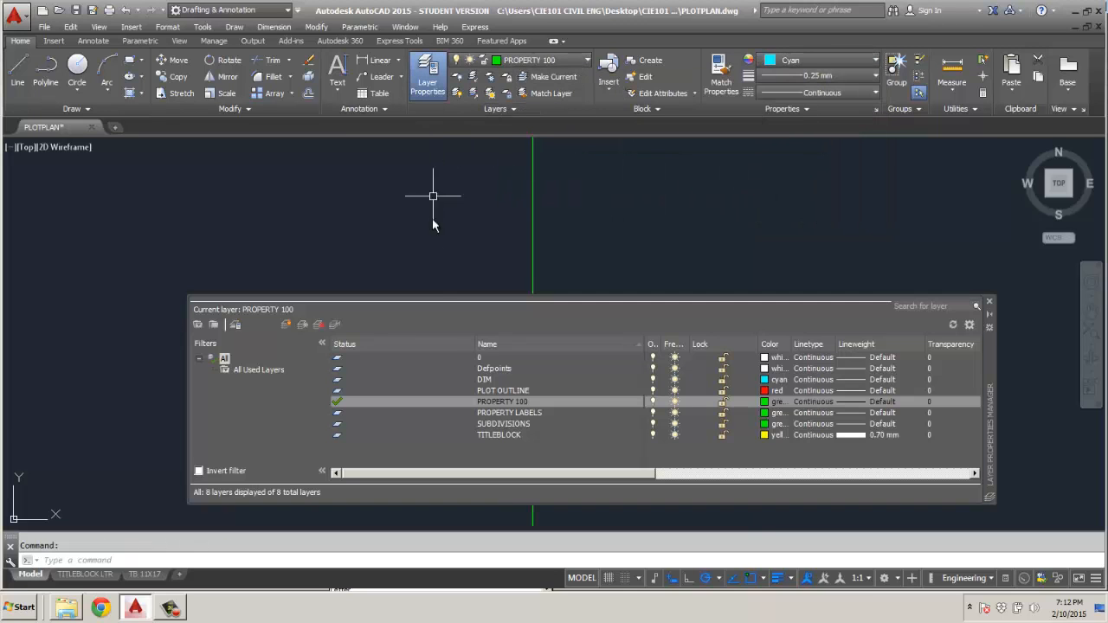
right_click(479, 459)
left_click(532, 215)
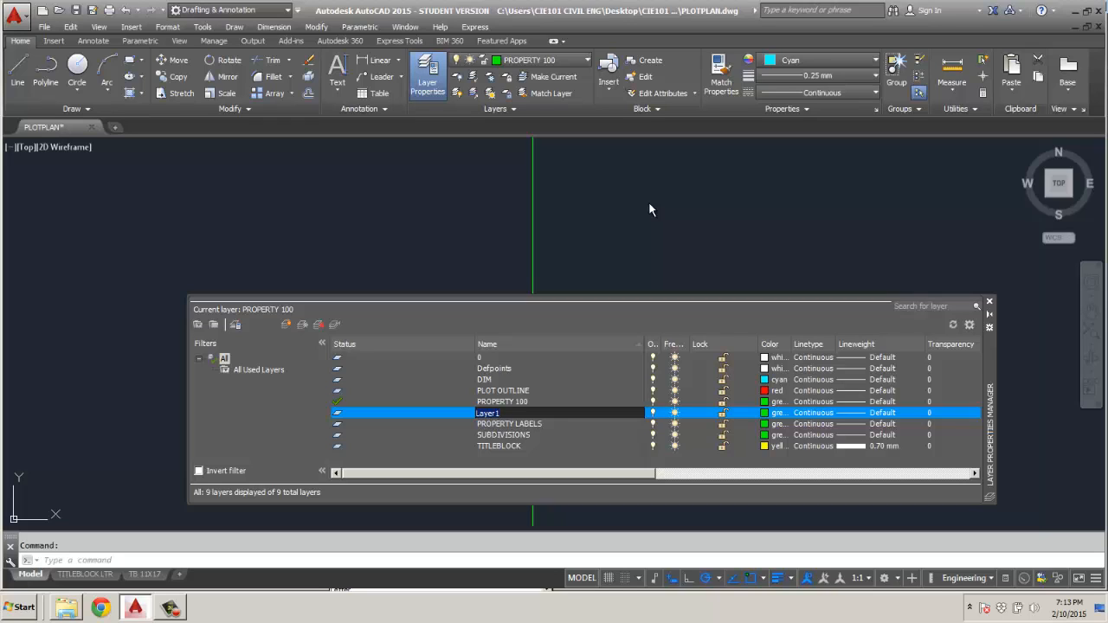
type("sURVEY TEXT DIM")
left_click(650, 206)
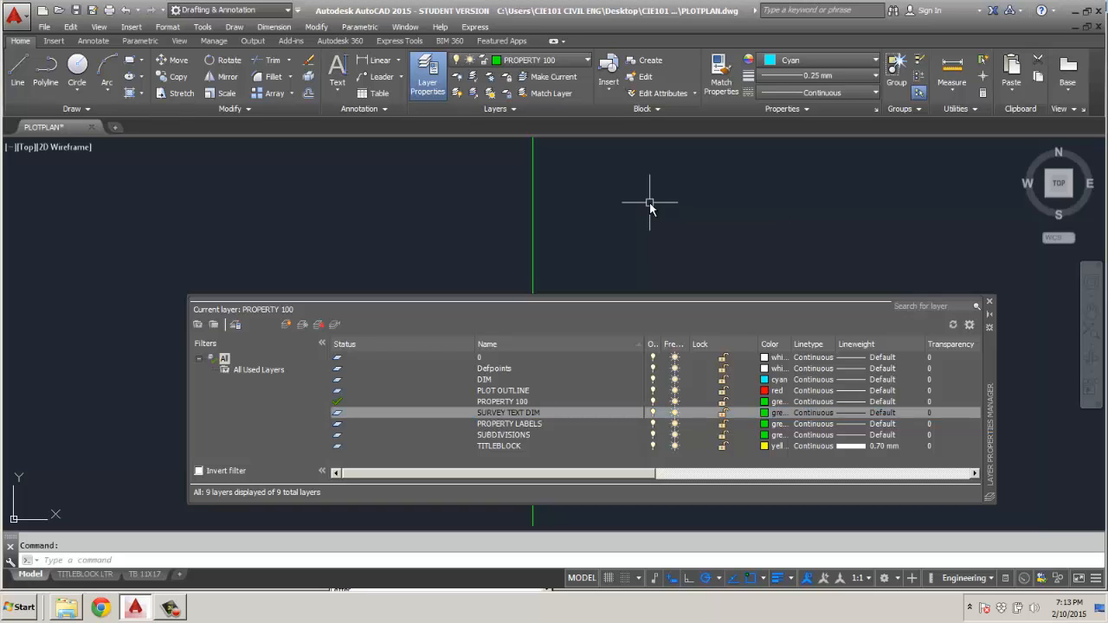
Set the SURVEY TEXT DIM layer's color to cyan and close the layer manager.
left_click(764, 412)
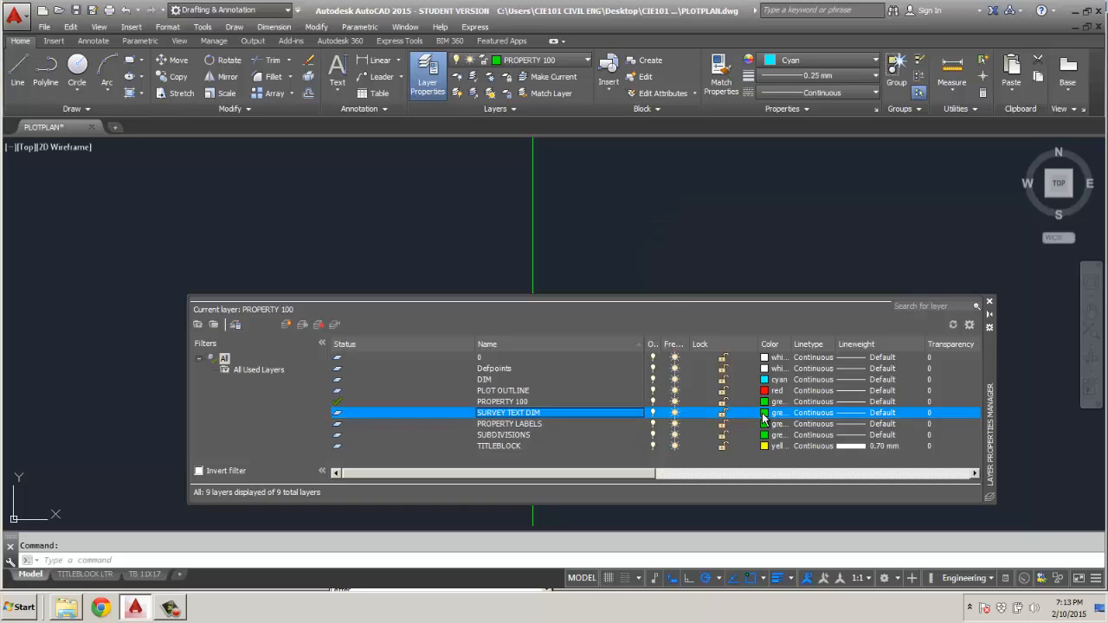
left_click(483, 332)
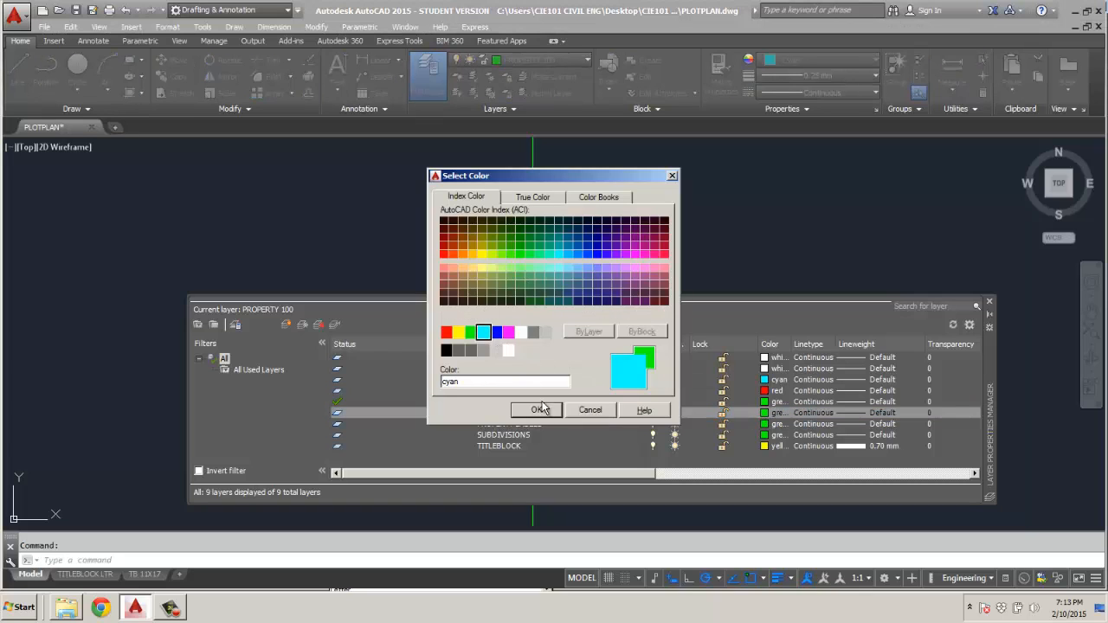
left_click(536, 407)
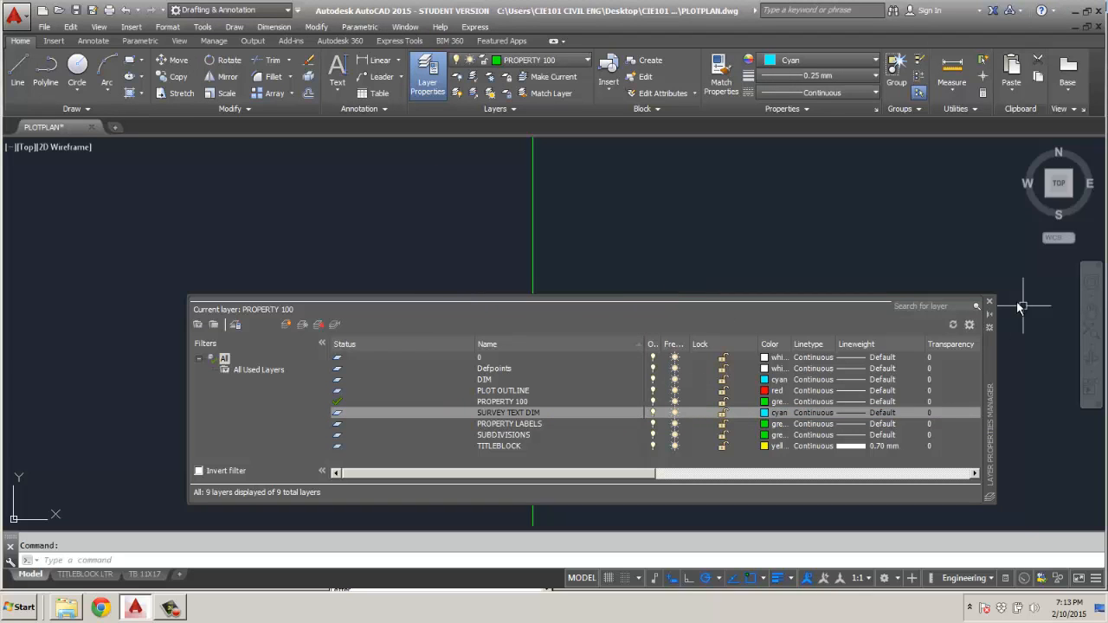
left_click(992, 302)
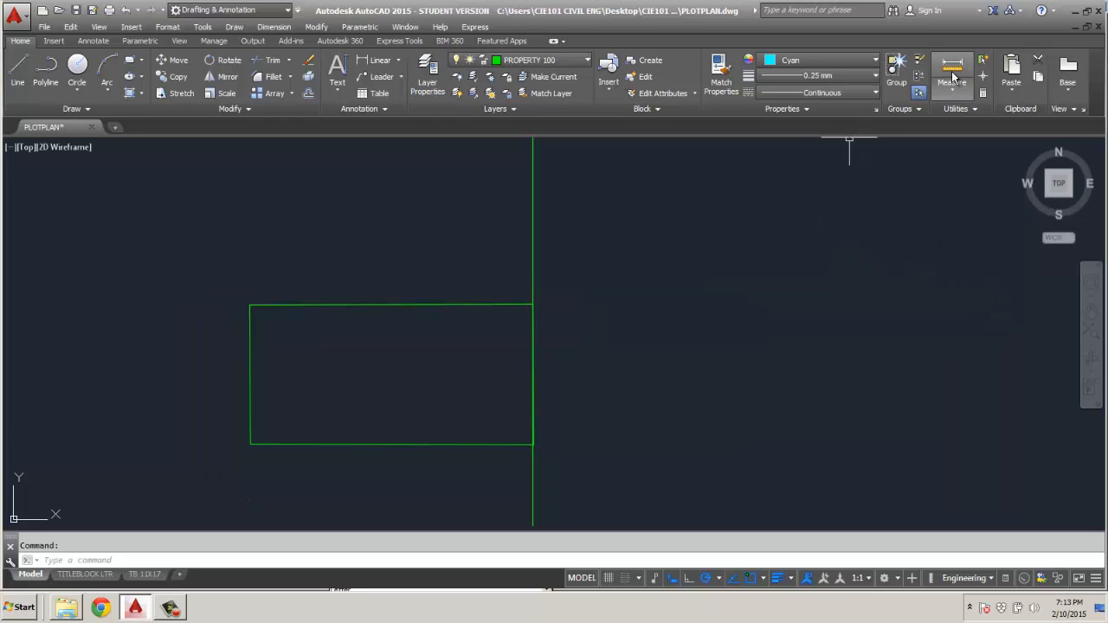
left_click(18, 69)
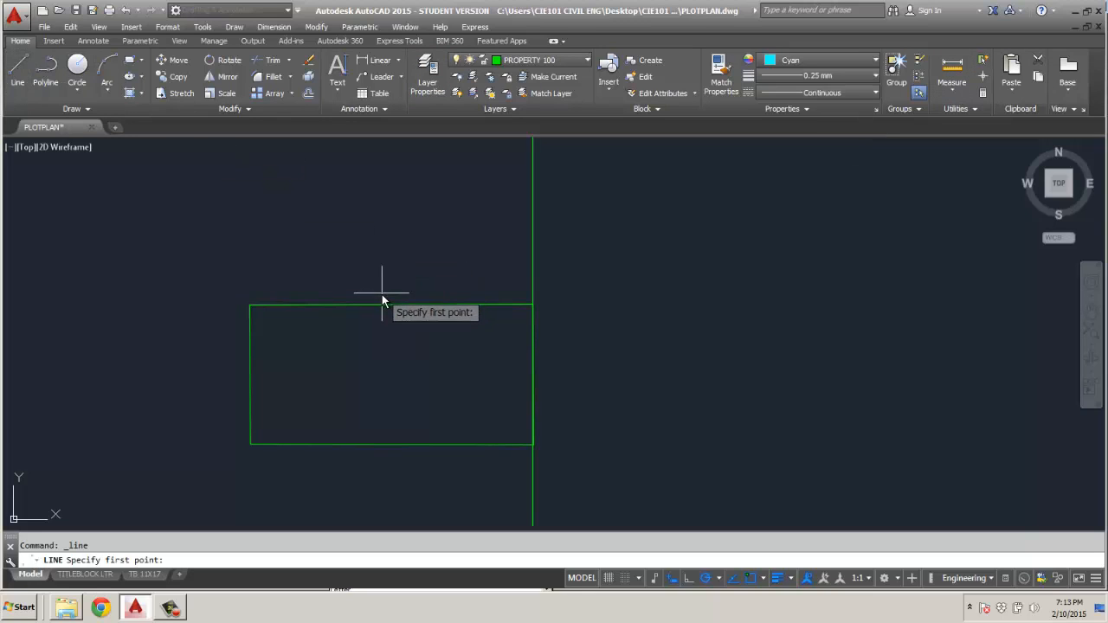
left_click(381, 294)
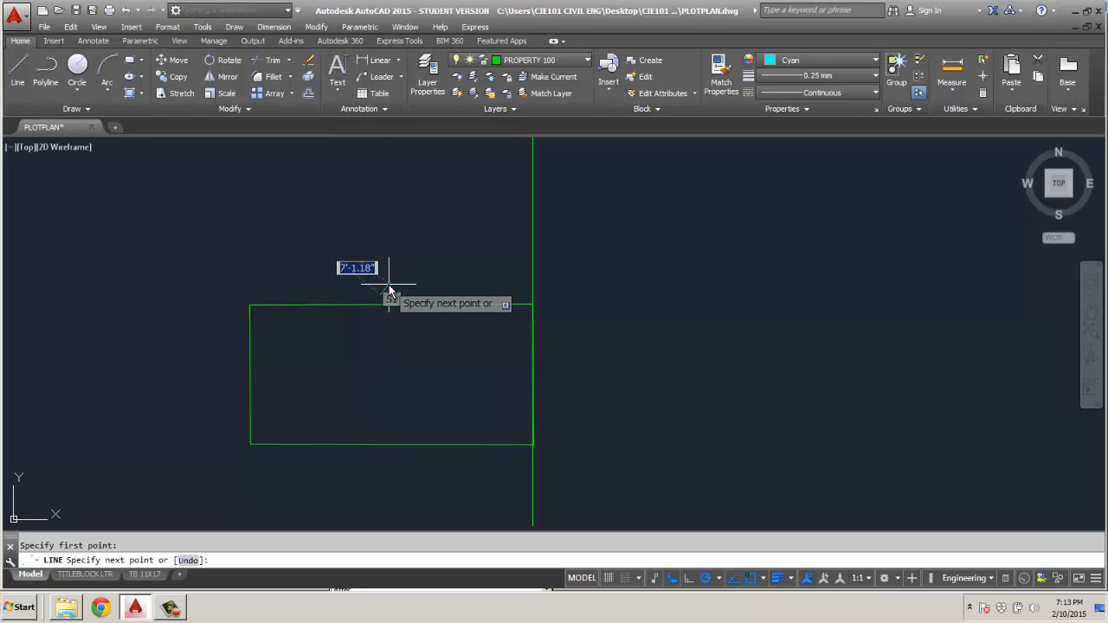
key("Escape")
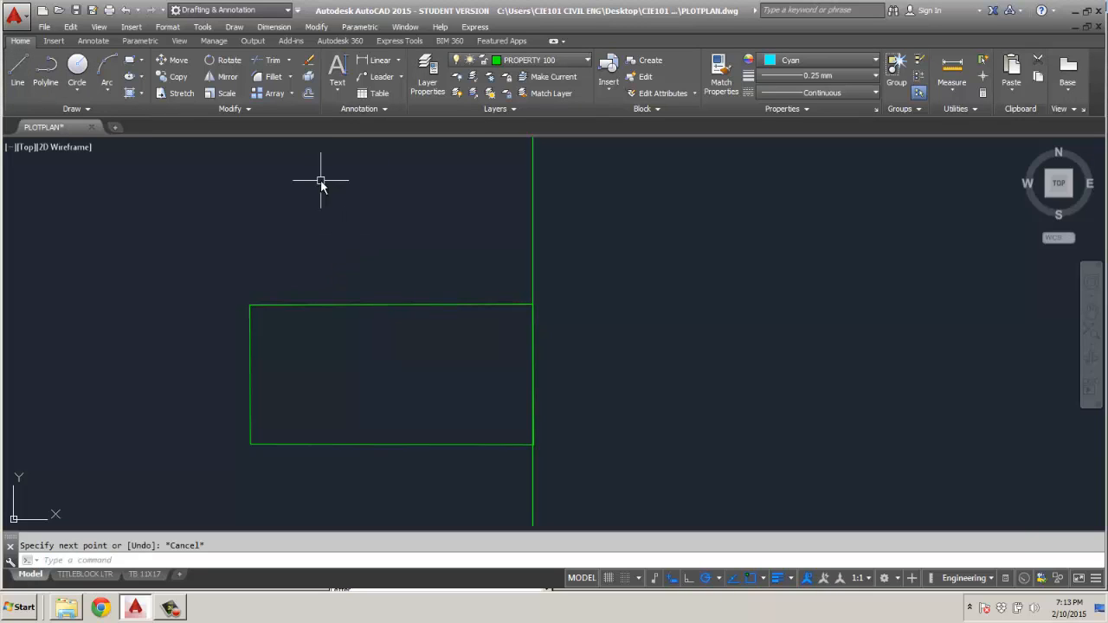
Create a new text style named PROPERTY LABEL.
left_click(356, 109)
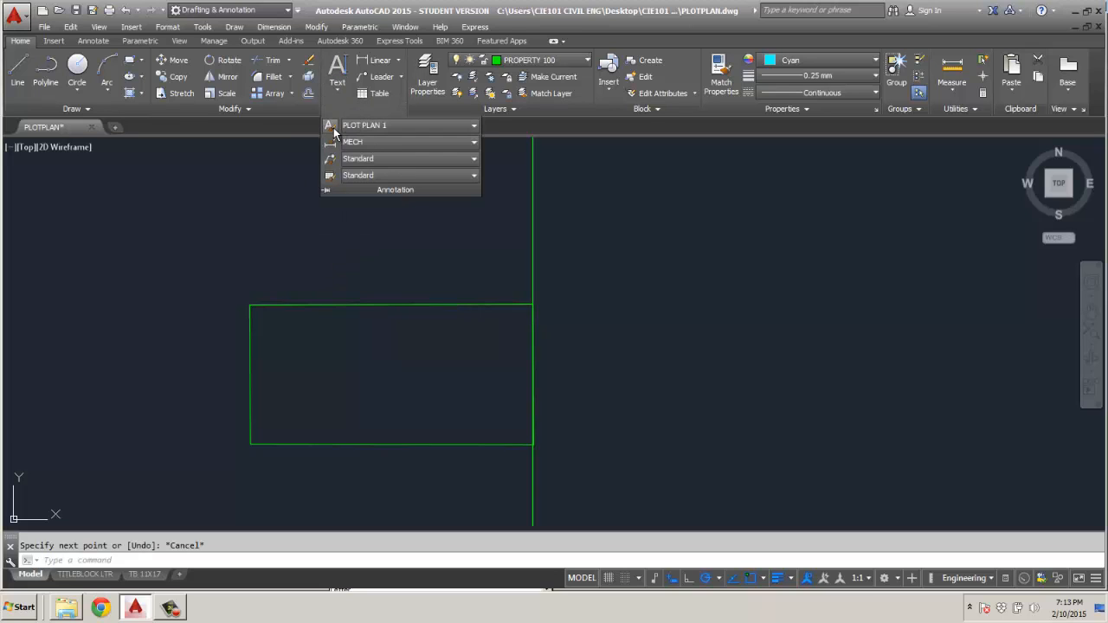
left_click(331, 127)
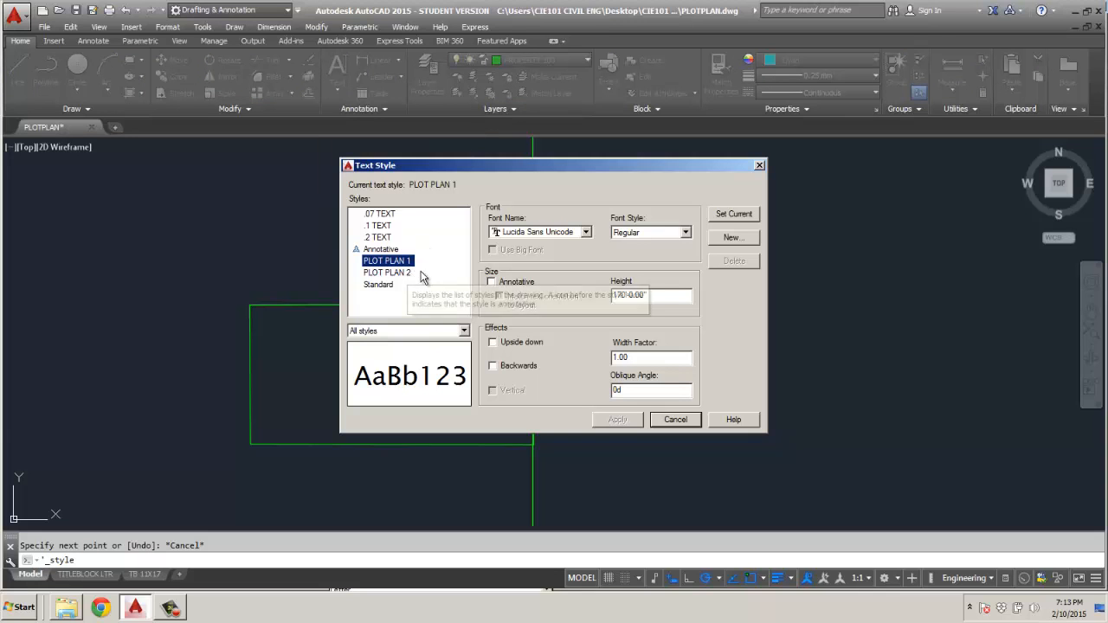
left_click(732, 239)
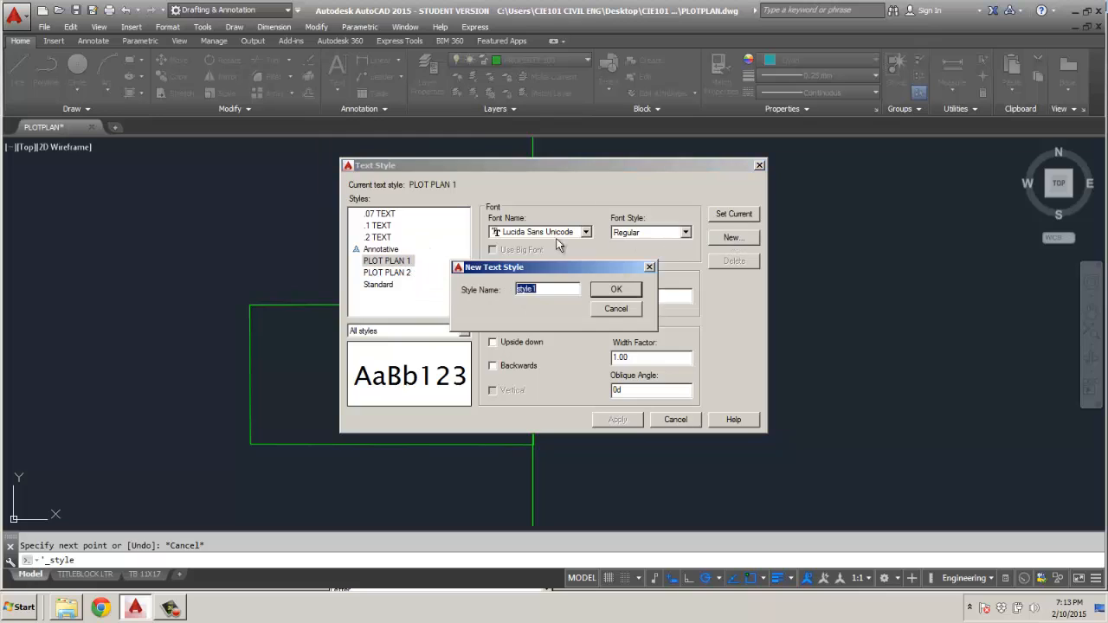
type("P")
type("ROPERTY LA")
type("BEL")
left_click(616, 291)
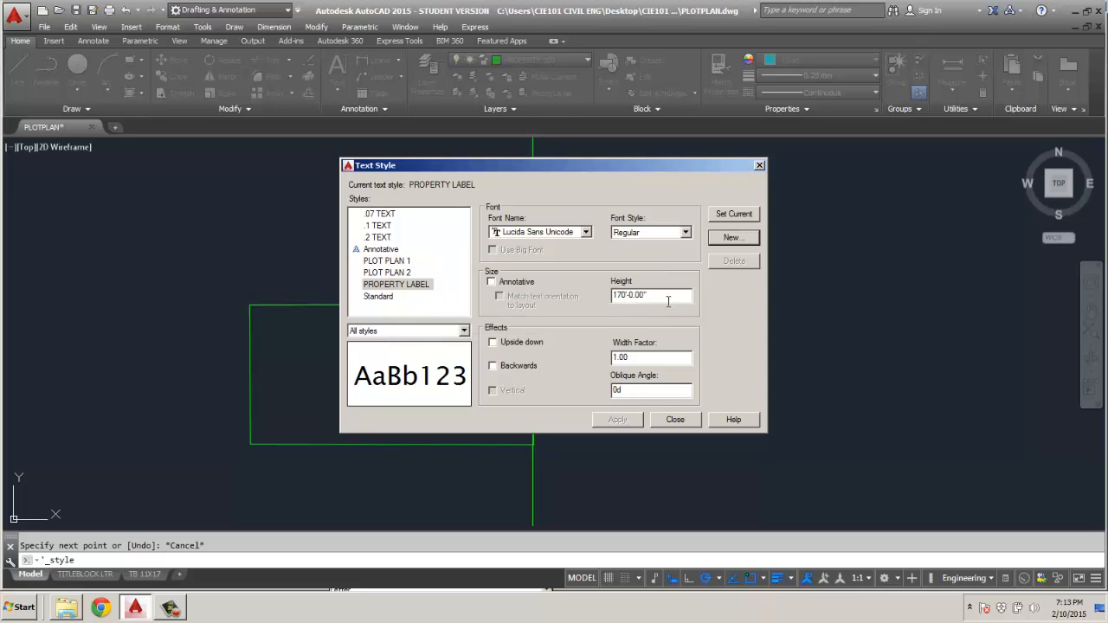
Set the PROPERTY LABEL text style's height to 5', make it current and close the text style settings.
type("5")
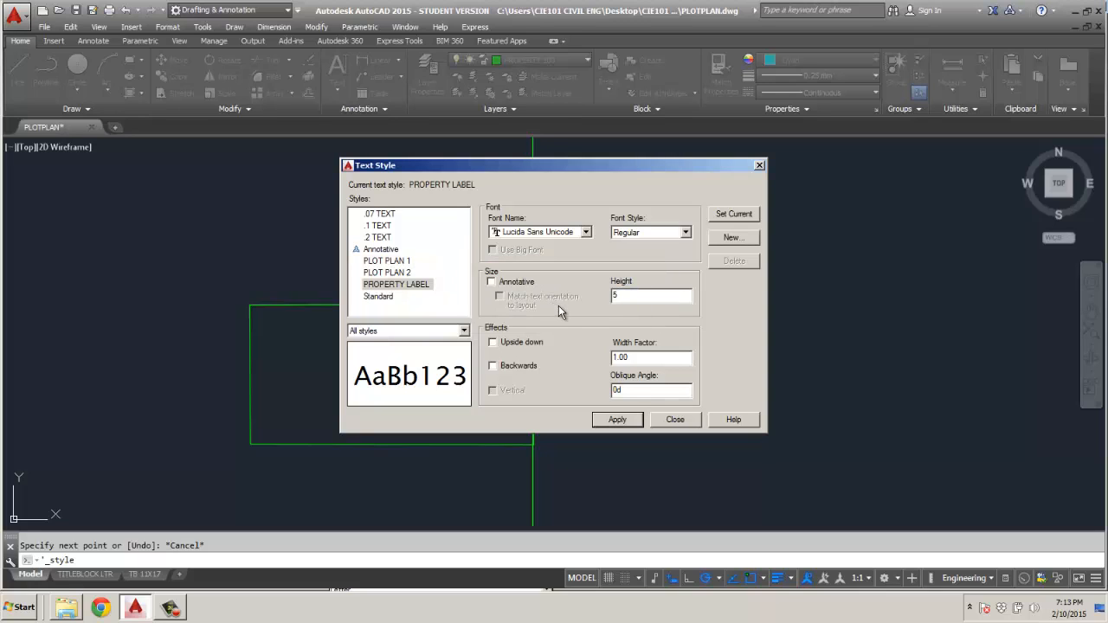
key("Return")
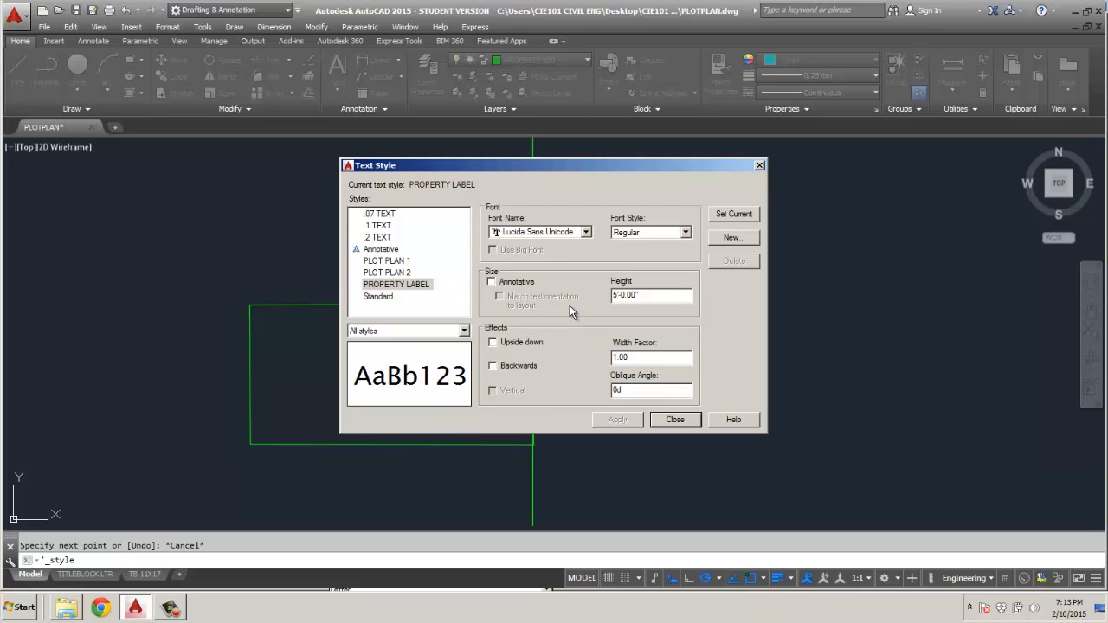
left_click(735, 213)
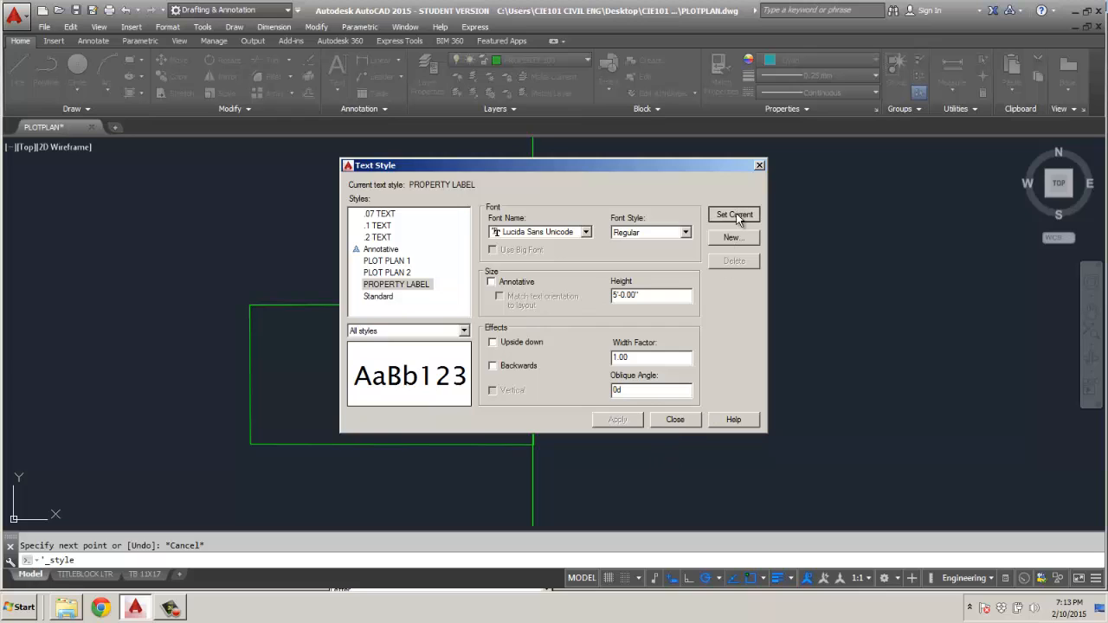
left_click(675, 420)
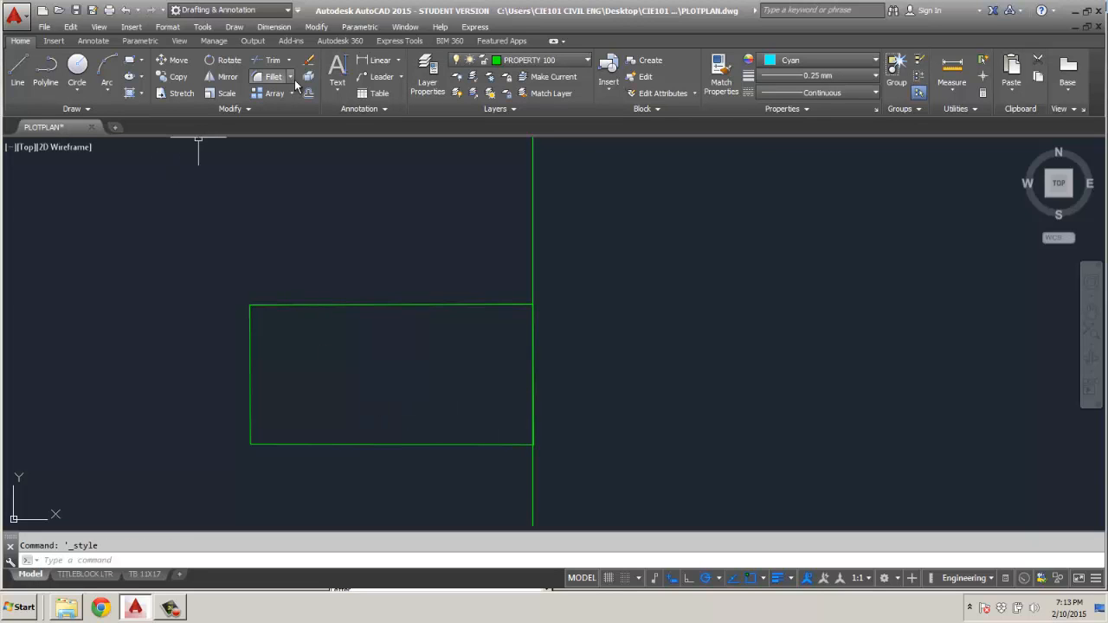
left_click(396, 61)
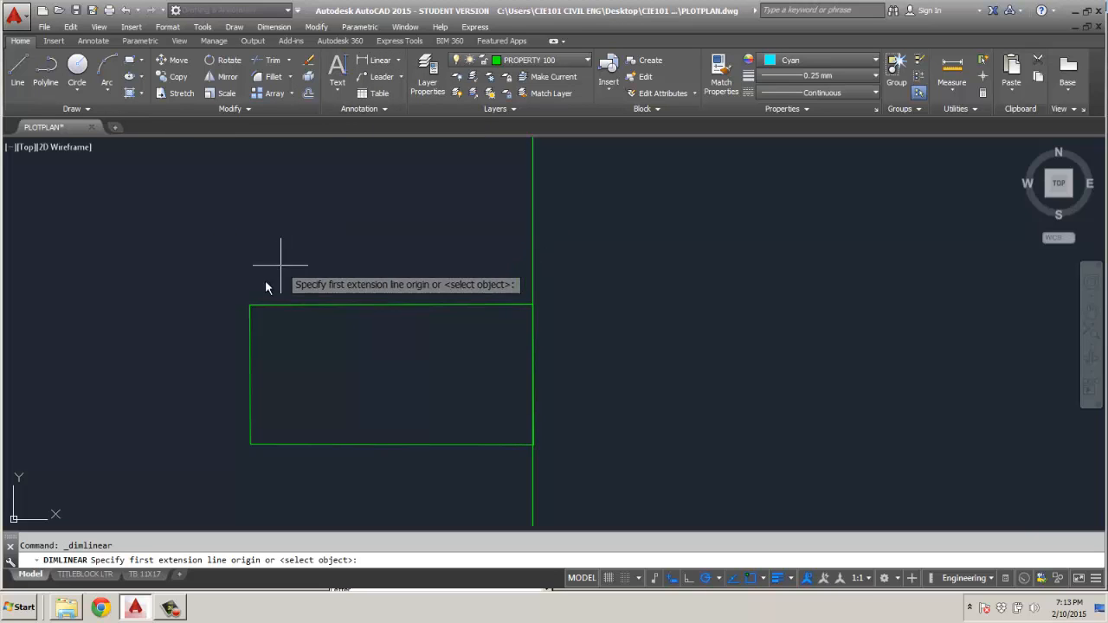
left_click(249, 304)
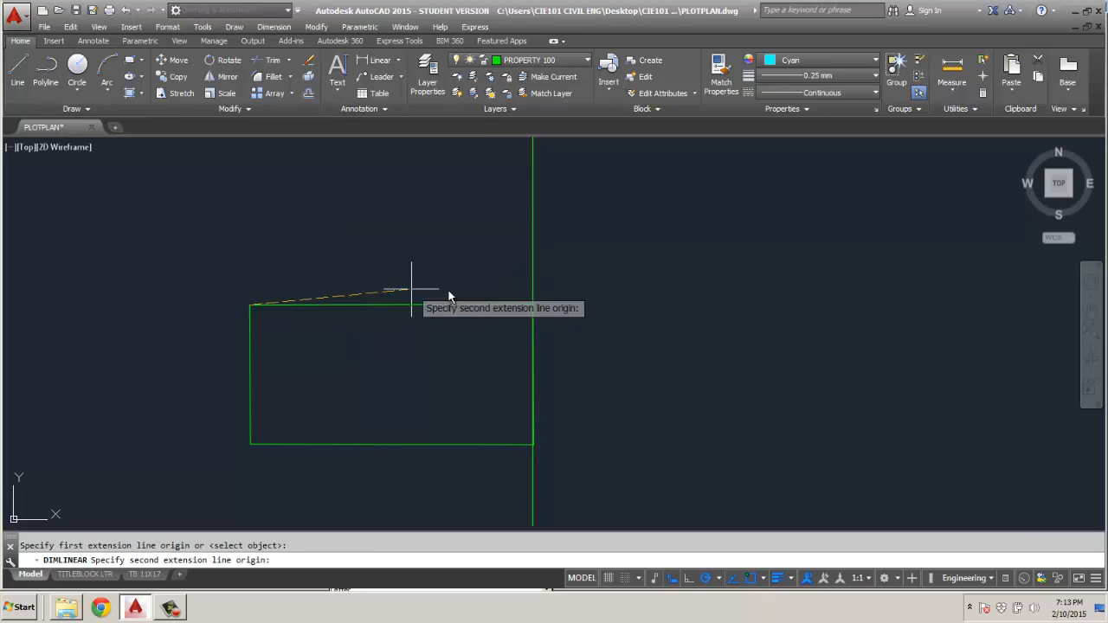
left_click(533, 304)
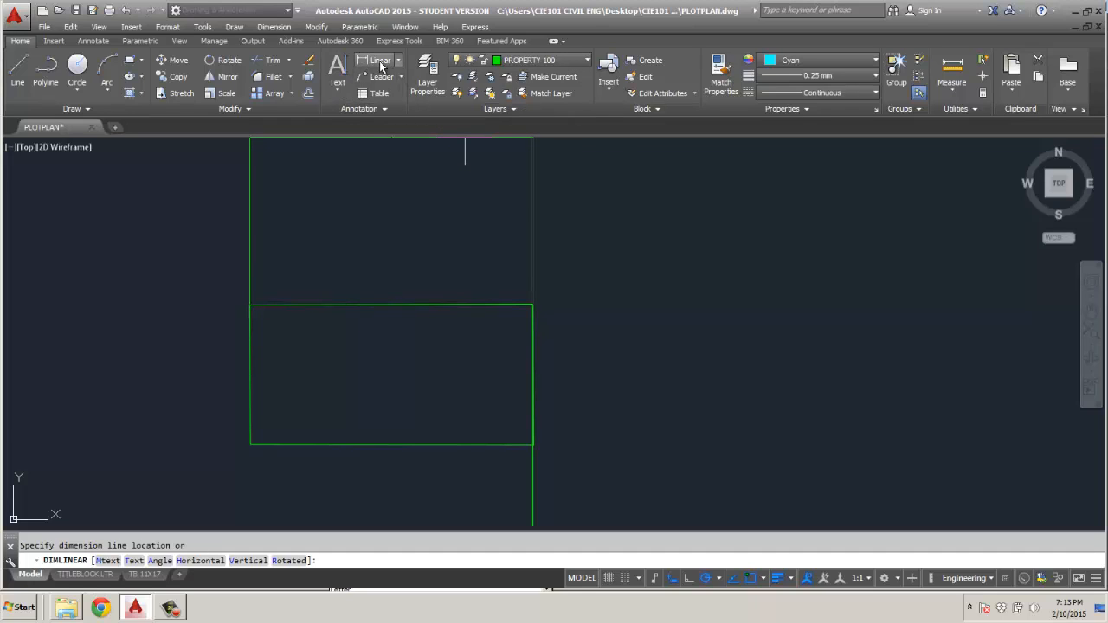
left_click(387, 109)
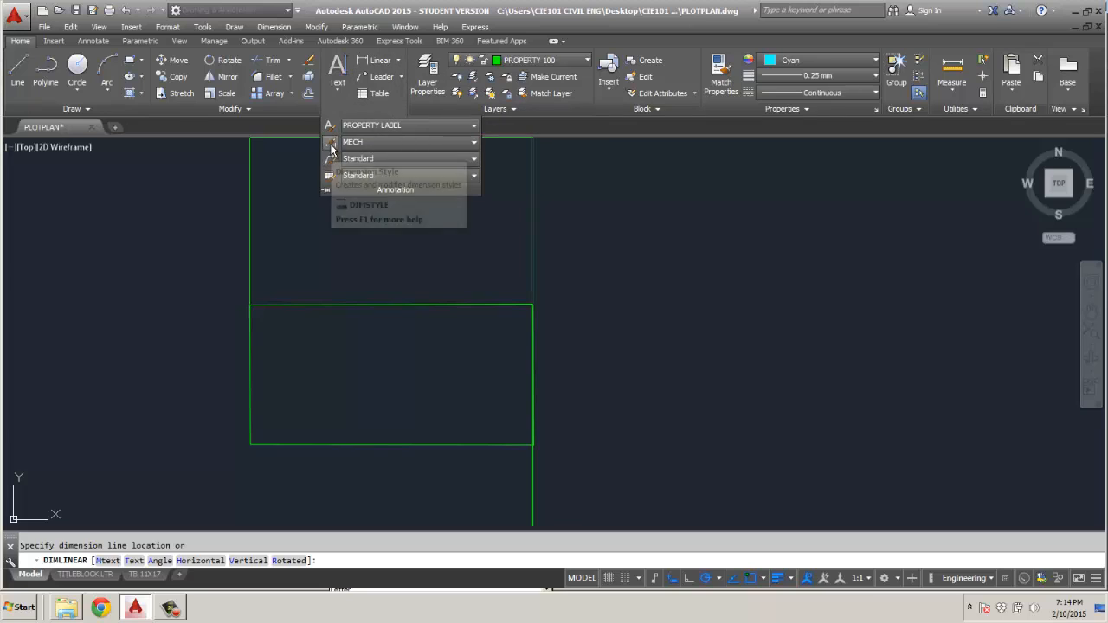
key("Escape")
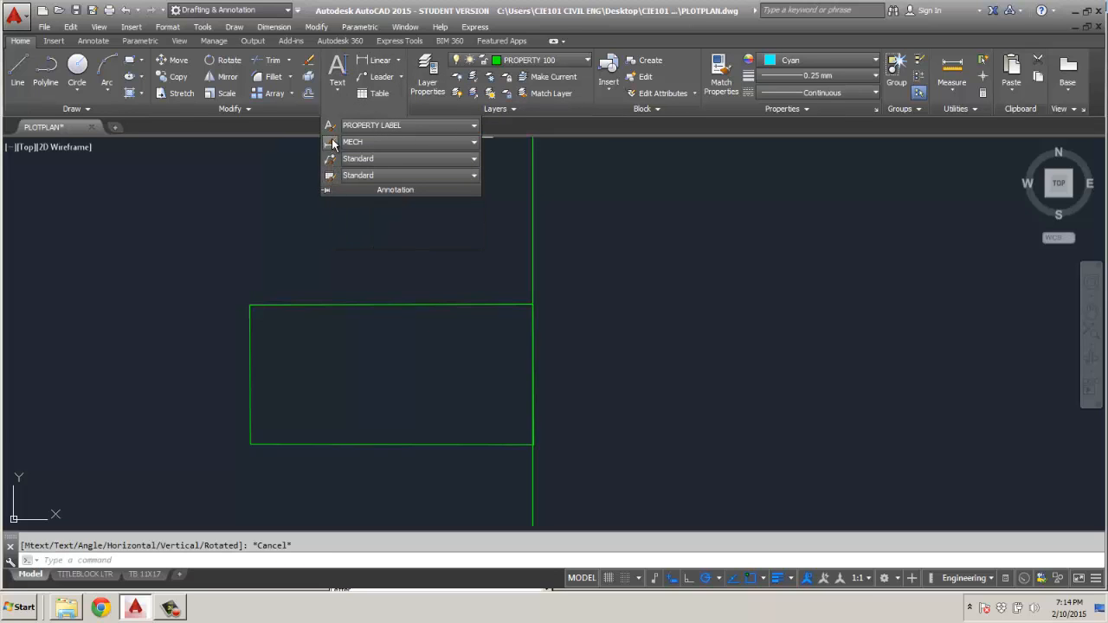
Create a new dimension style named PROPERTY based on MECH and continue to its settings.
left_click(332, 145)
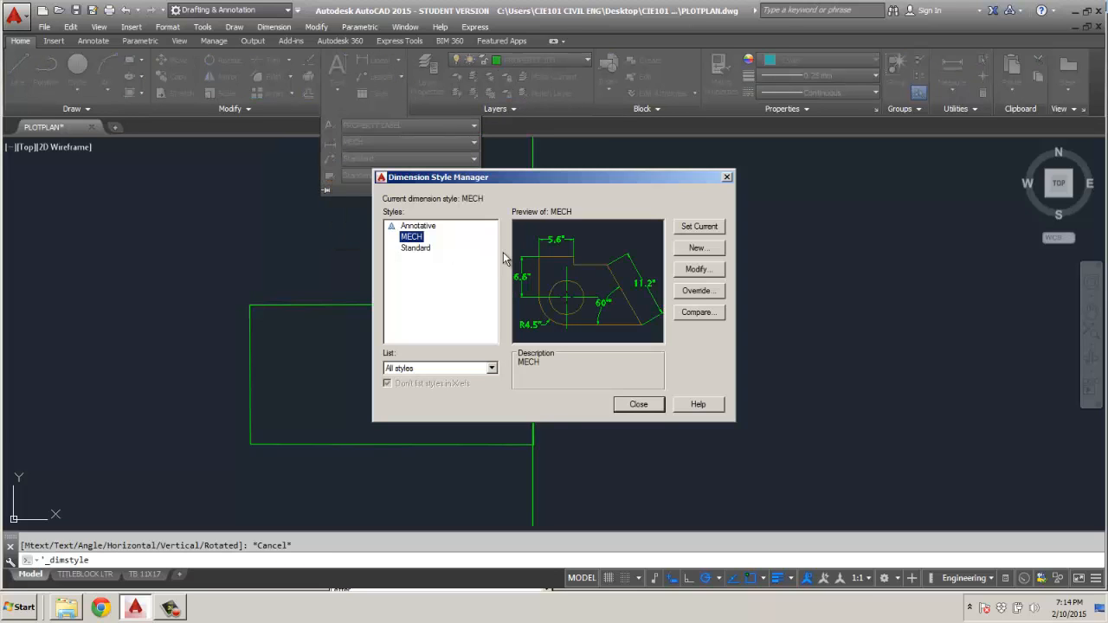
left_click(698, 248)
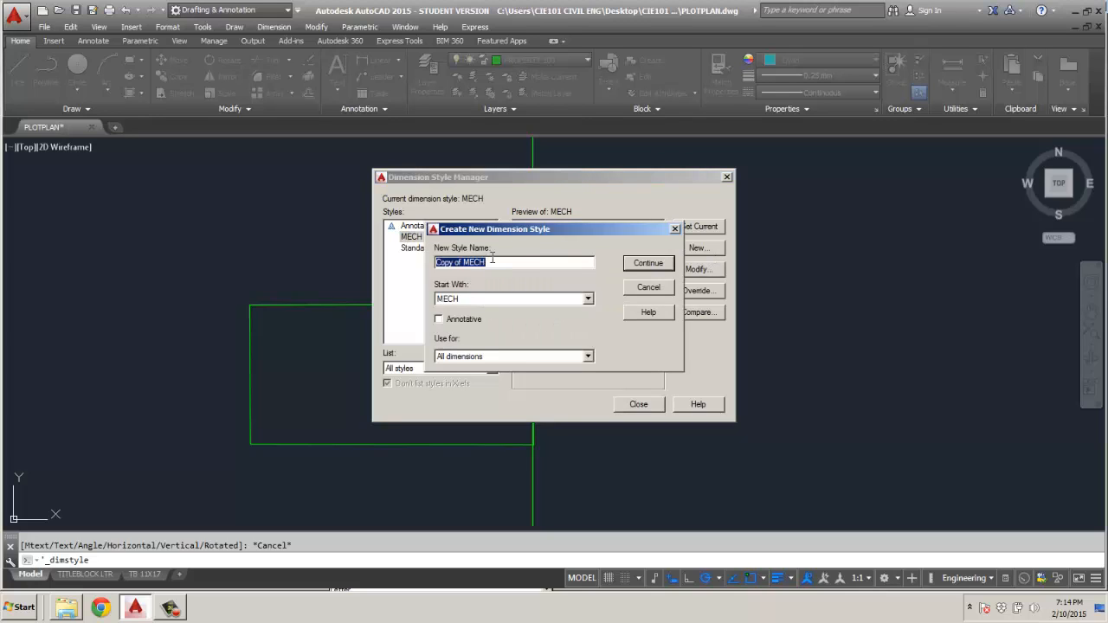
type("PROPERTY")
left_click(588, 299)
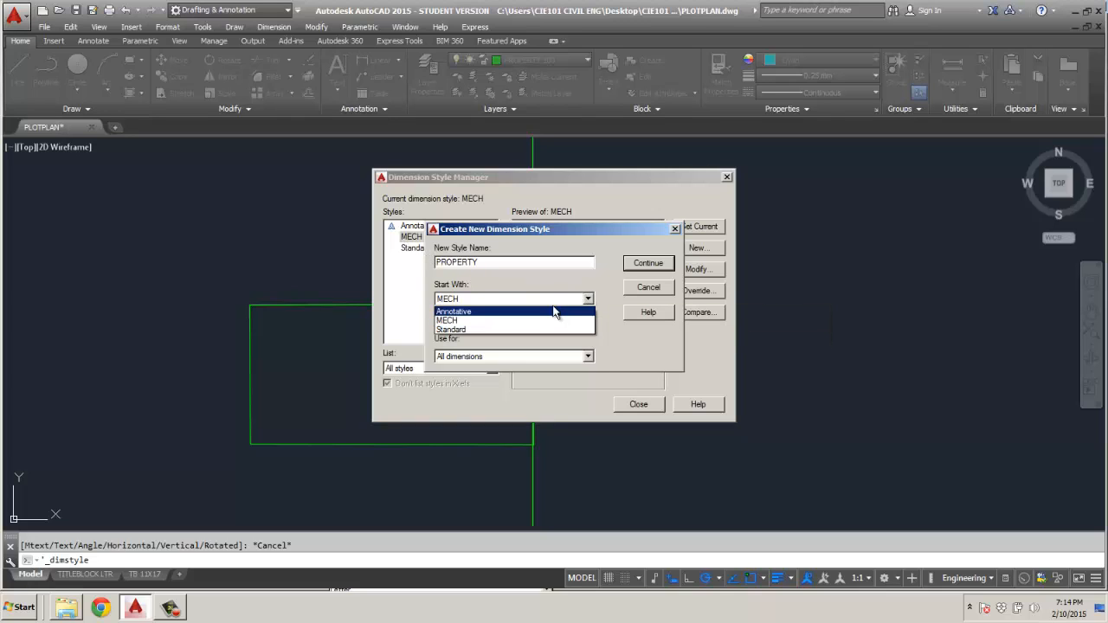
left_click(549, 302)
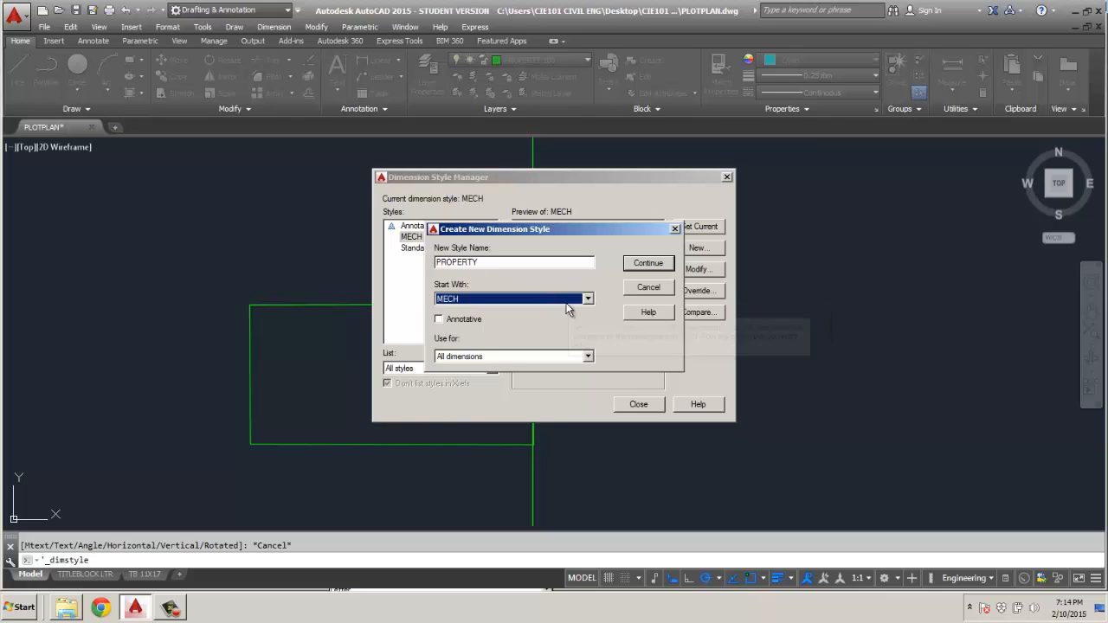
left_click(656, 264)
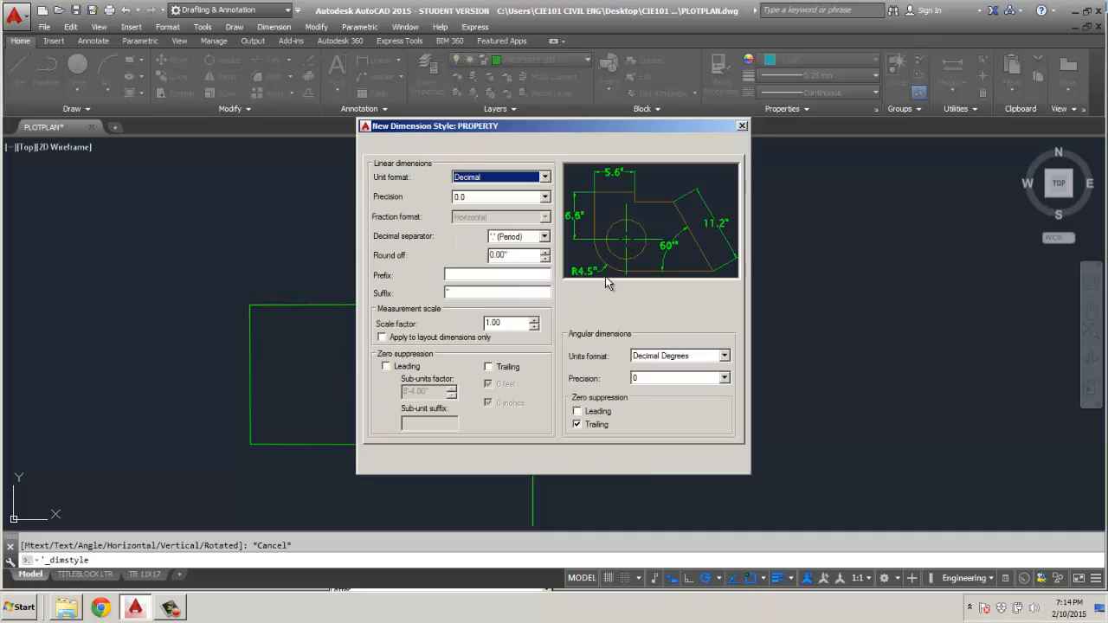
Set the PROPERTY dimension style's linear unit format to Engineering and keep the dimension line color ByLayer.
left_click(522, 182)
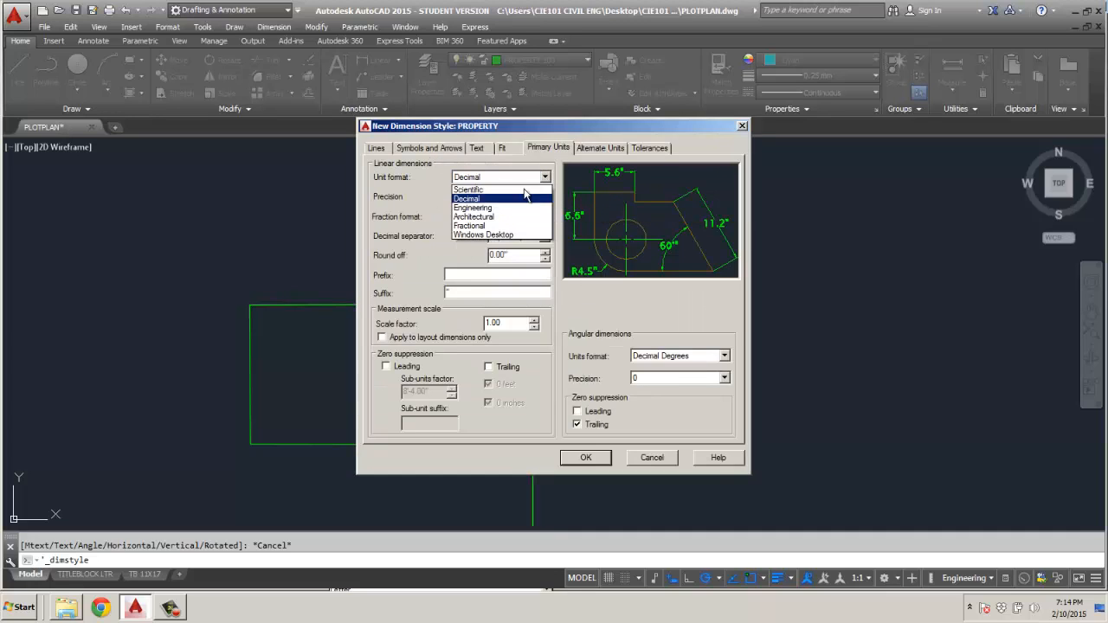
left_click(496, 210)
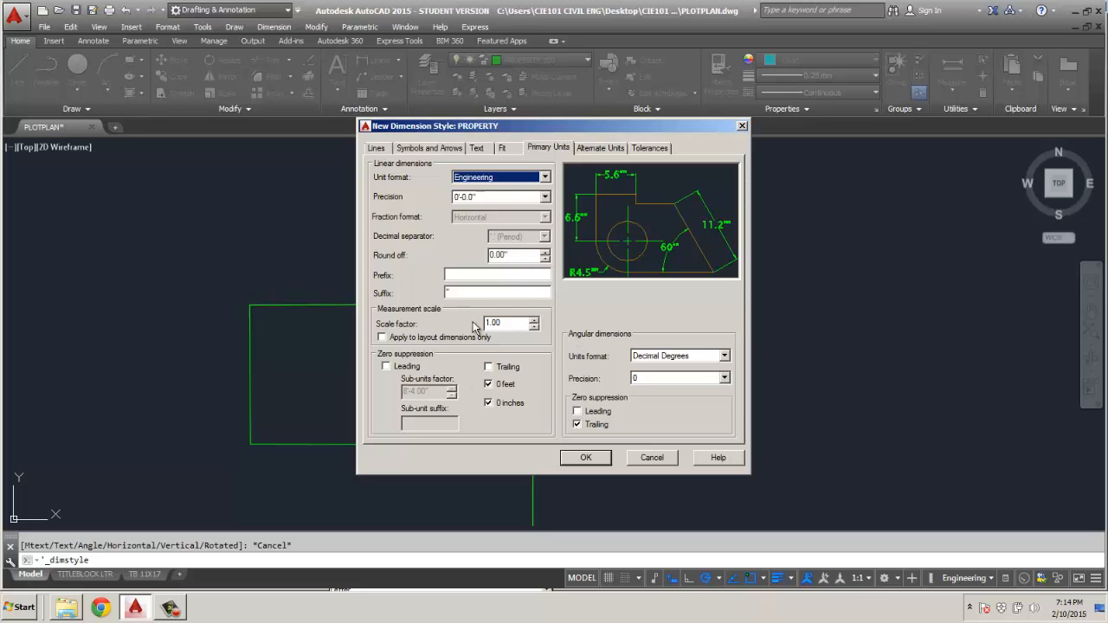
left_click(375, 150)
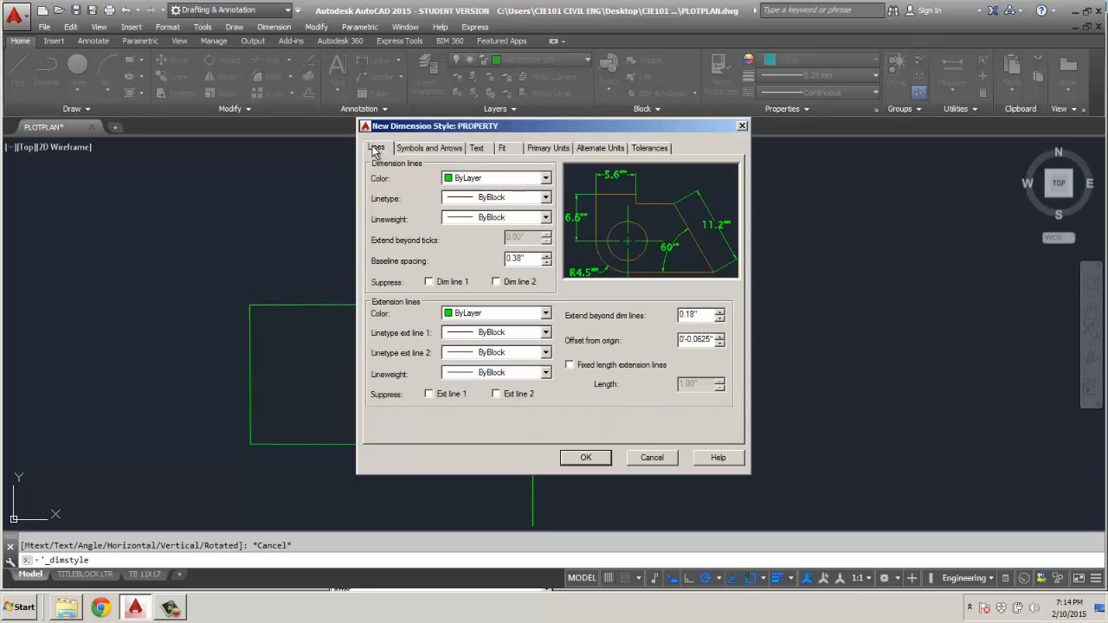
left_click(524, 180)
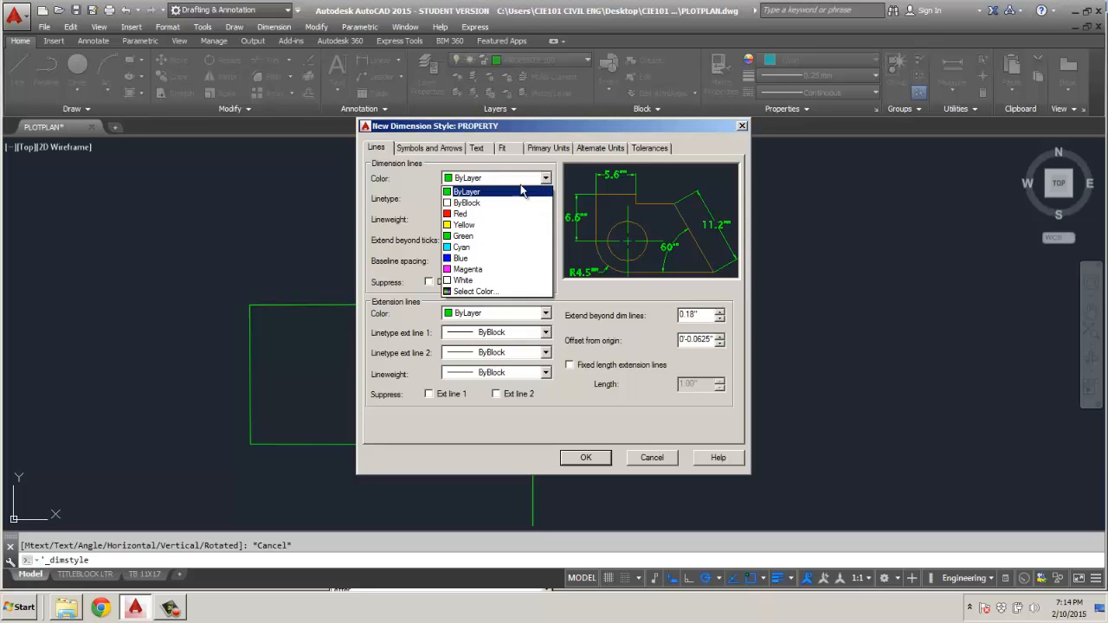
left_click(510, 192)
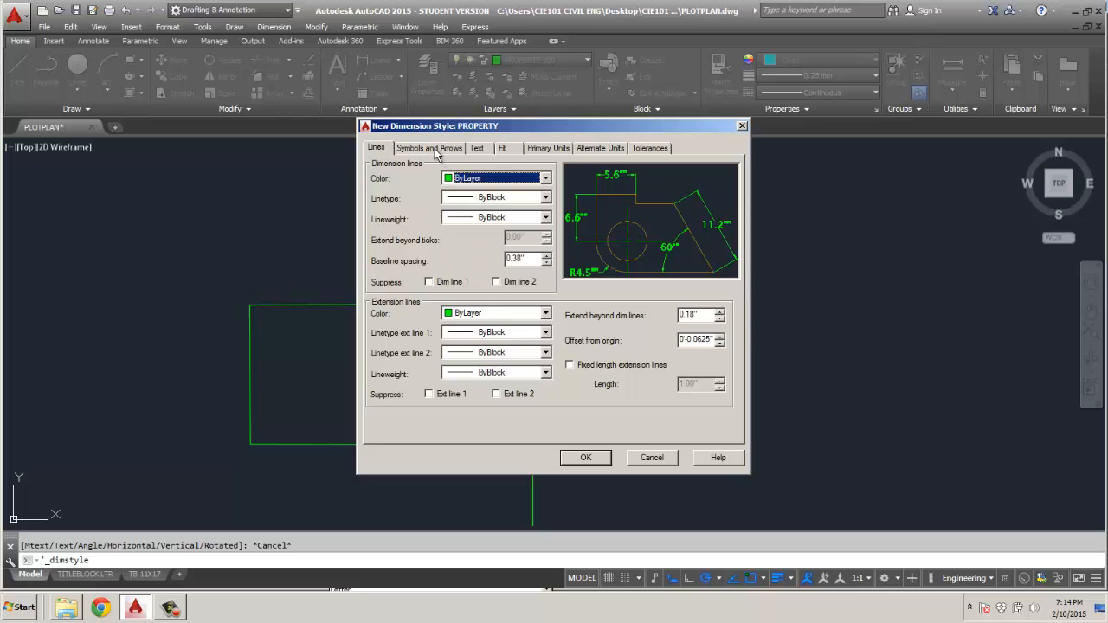
Set the PROPERTY dimension style's arrow size to 2'.
left_click(432, 148)
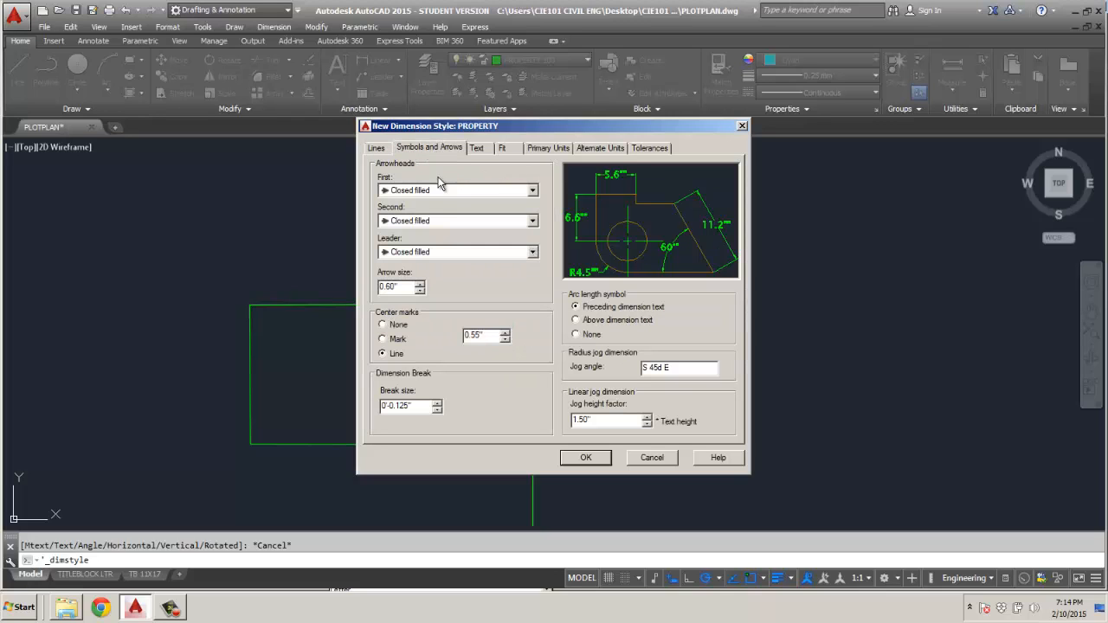
left_click_drag(403, 290, 364, 292)
type("2")
Set the Standard text style used by the dimension style to 5' height and align the dimension text with the dimension line.
left_click(478, 148)
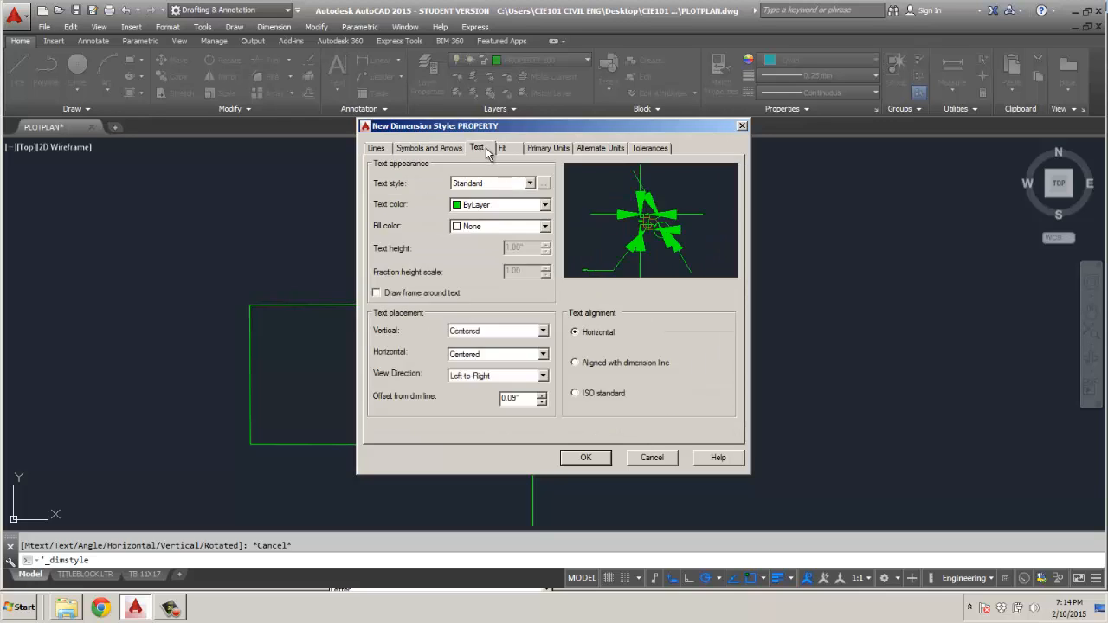
left_click(530, 184)
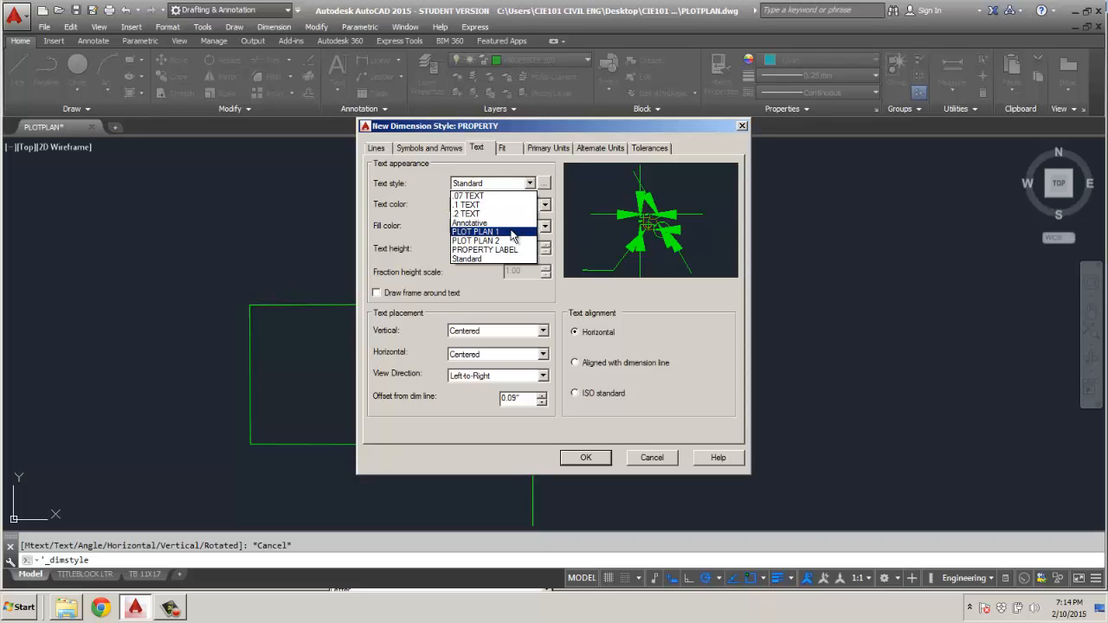
left_click(483, 258)
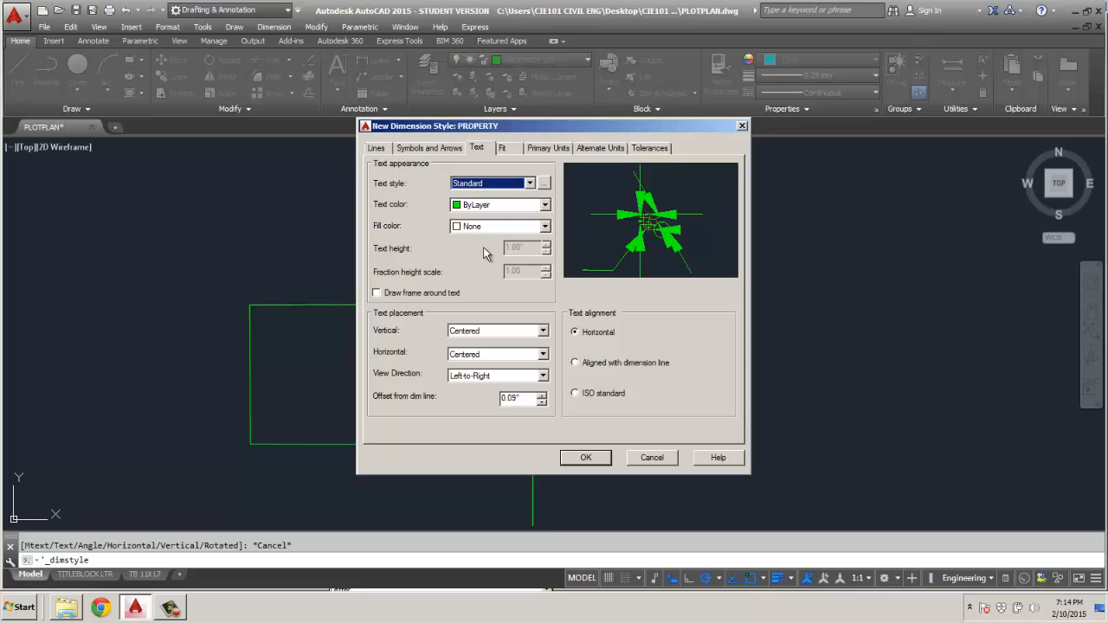
left_click(544, 183)
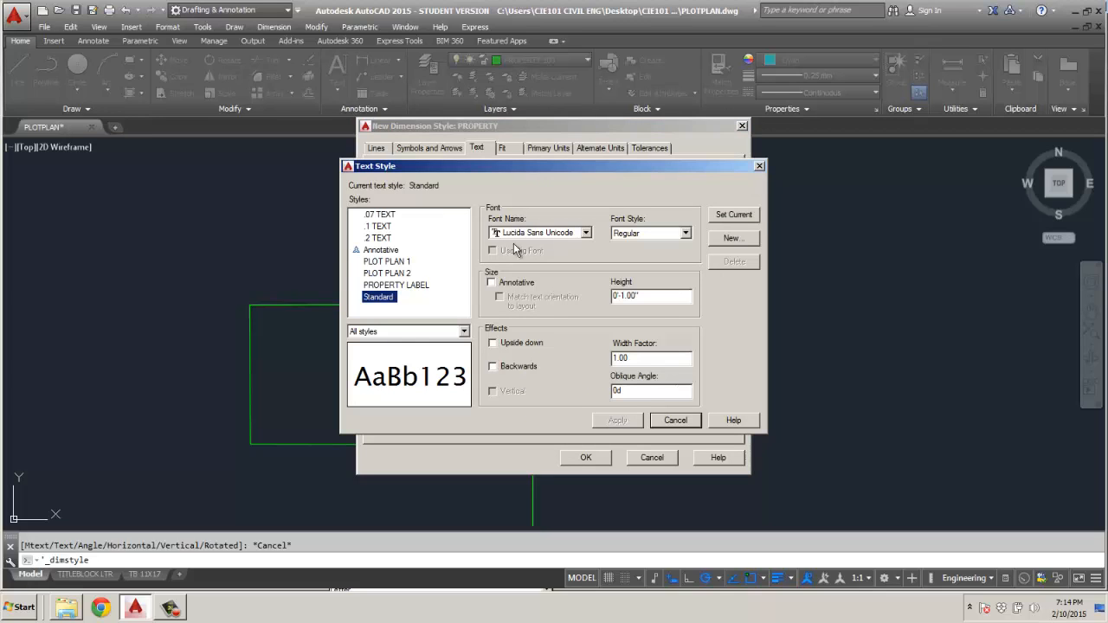
double_click(662, 297)
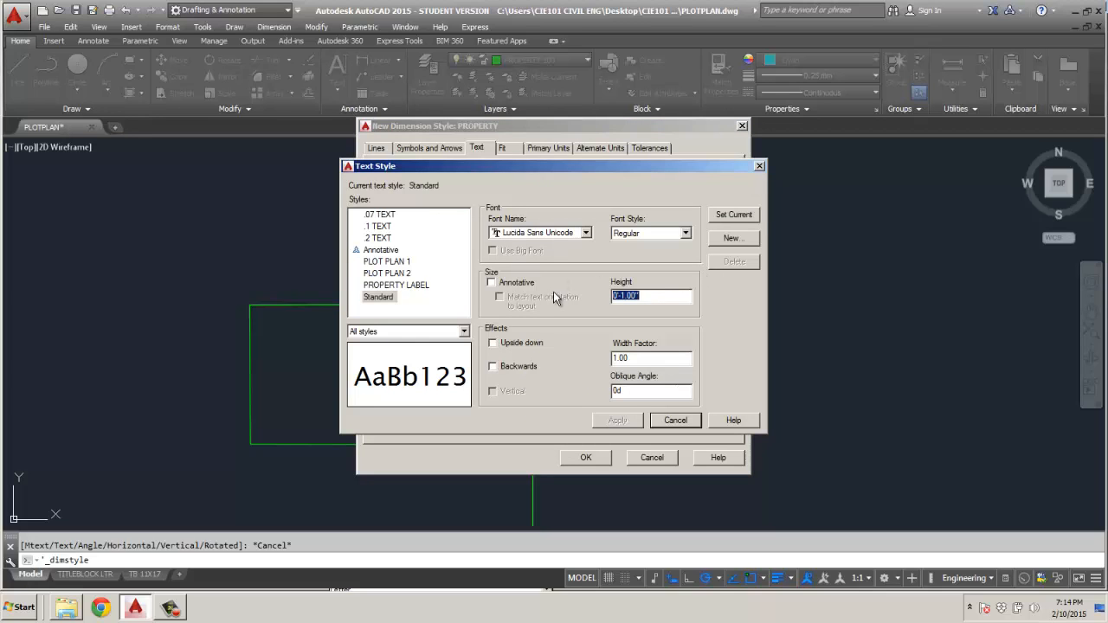
type("5'")
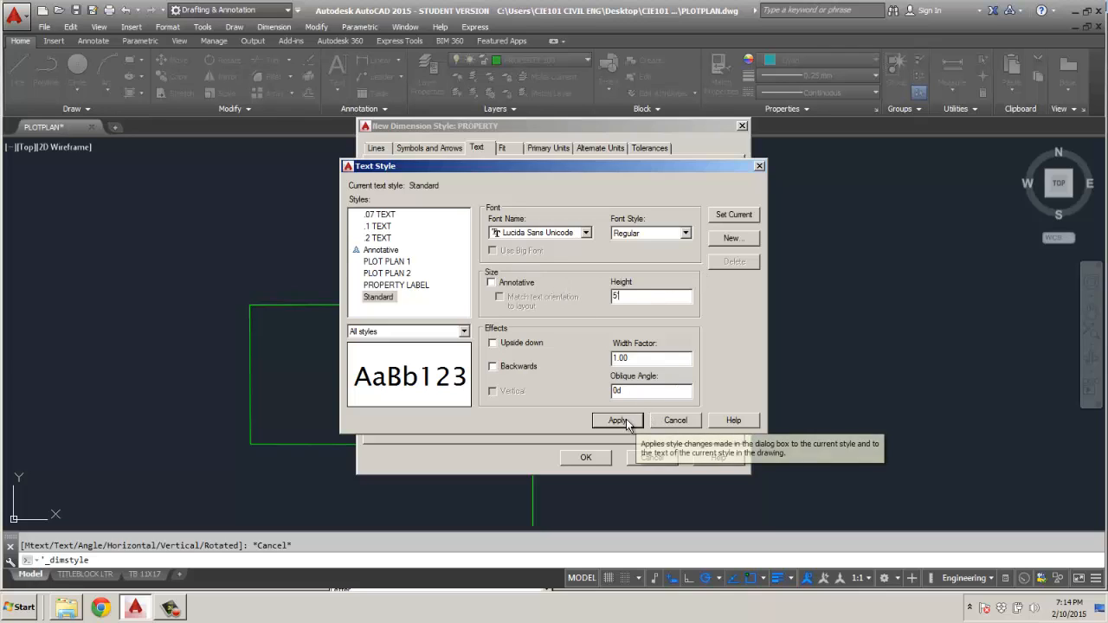
left_click(735, 215)
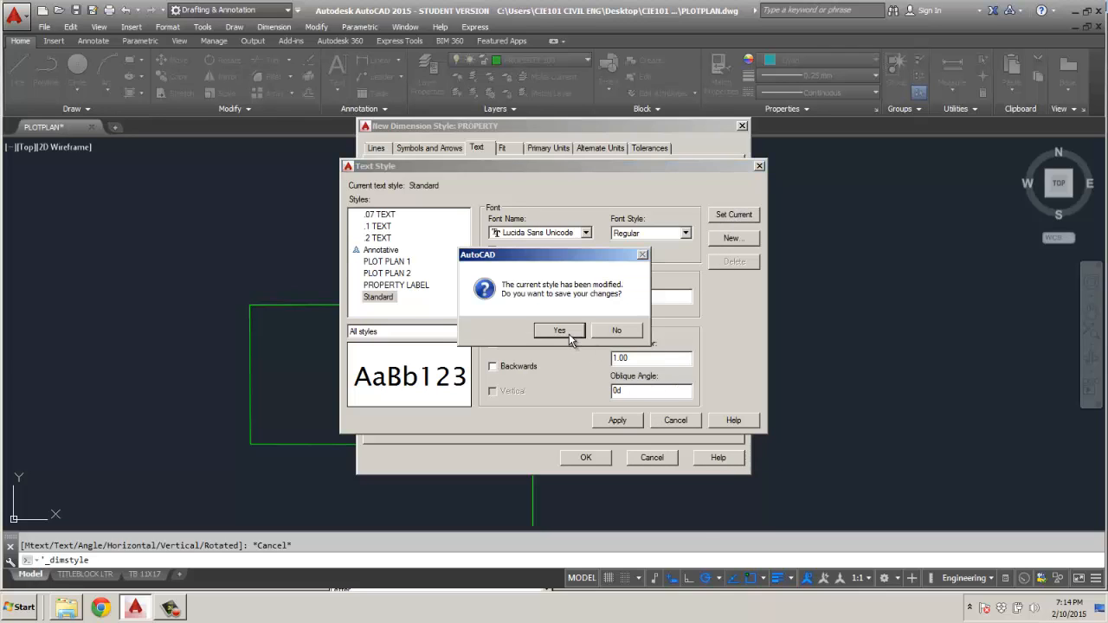
left_click(631, 328)
left_click(673, 421)
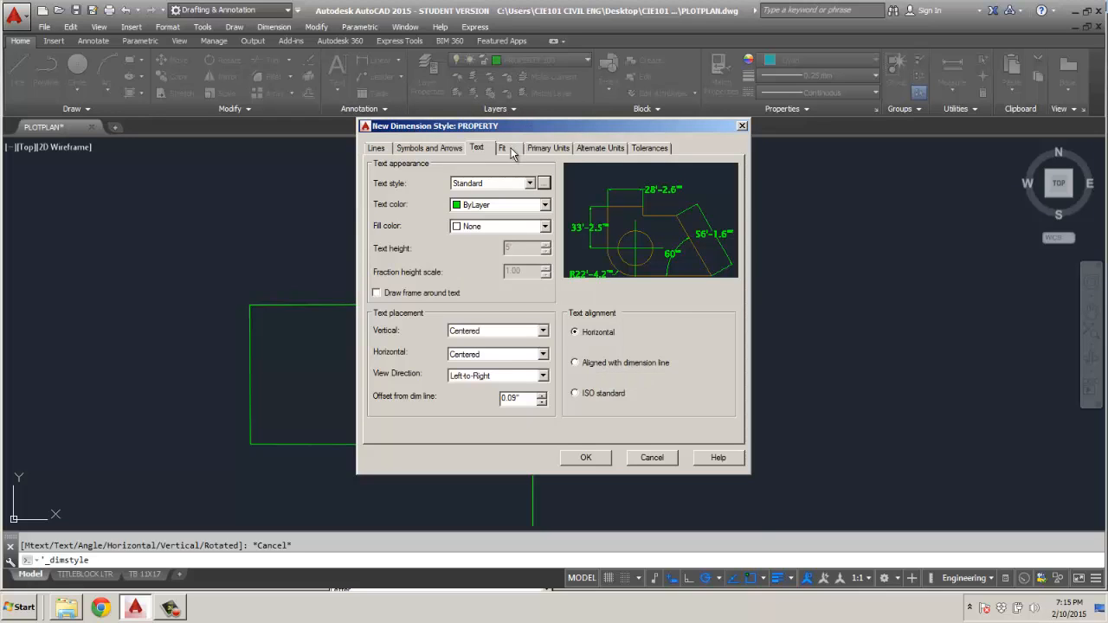
left_click(574, 364)
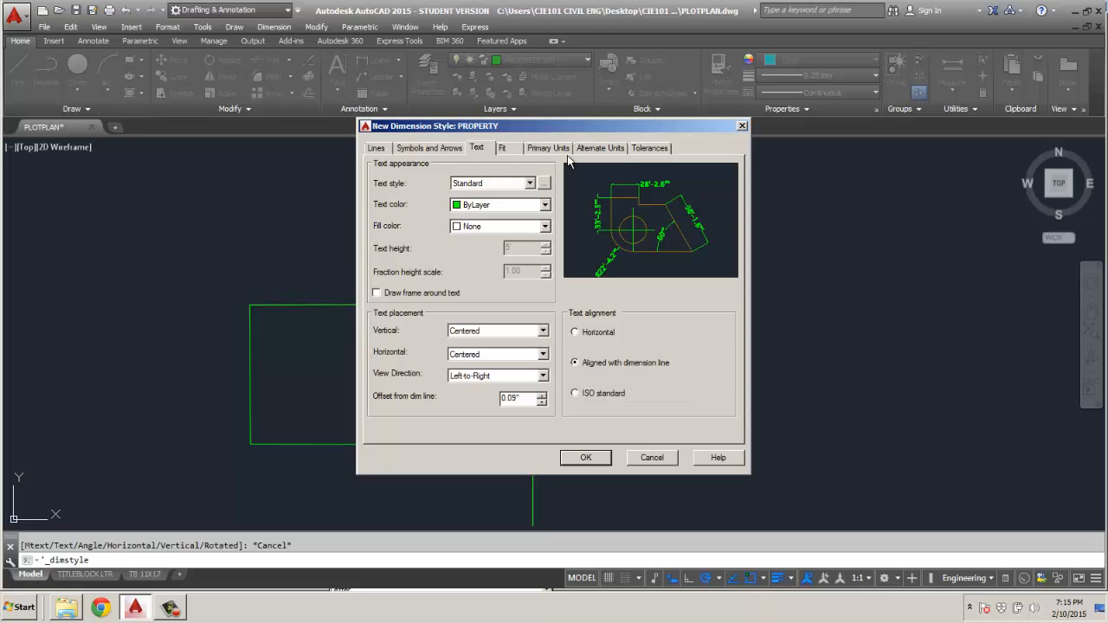
Save the PROPERTY dimension style and add a linear dimension just above the lot's upper edge.
left_click(586, 458)
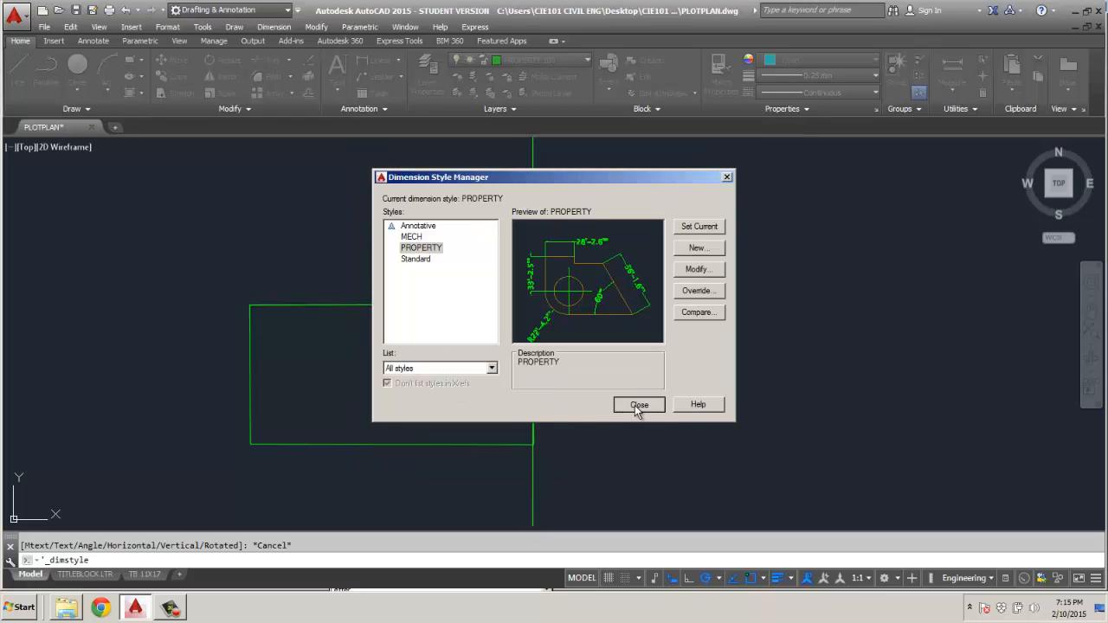
left_click(637, 407)
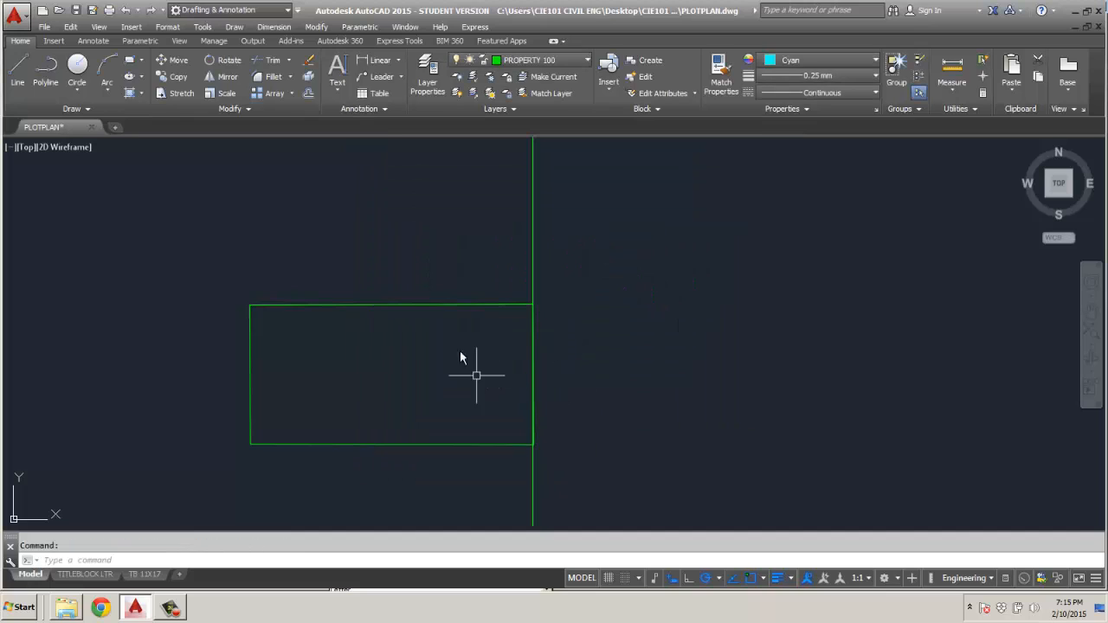
left_click(361, 108)
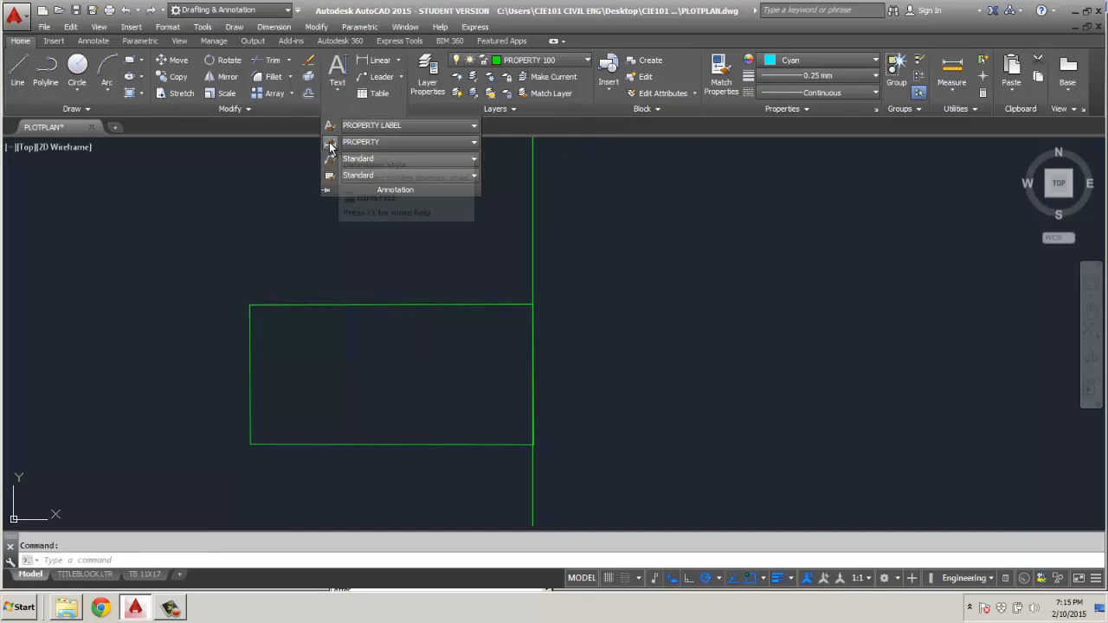
left_click(382, 62)
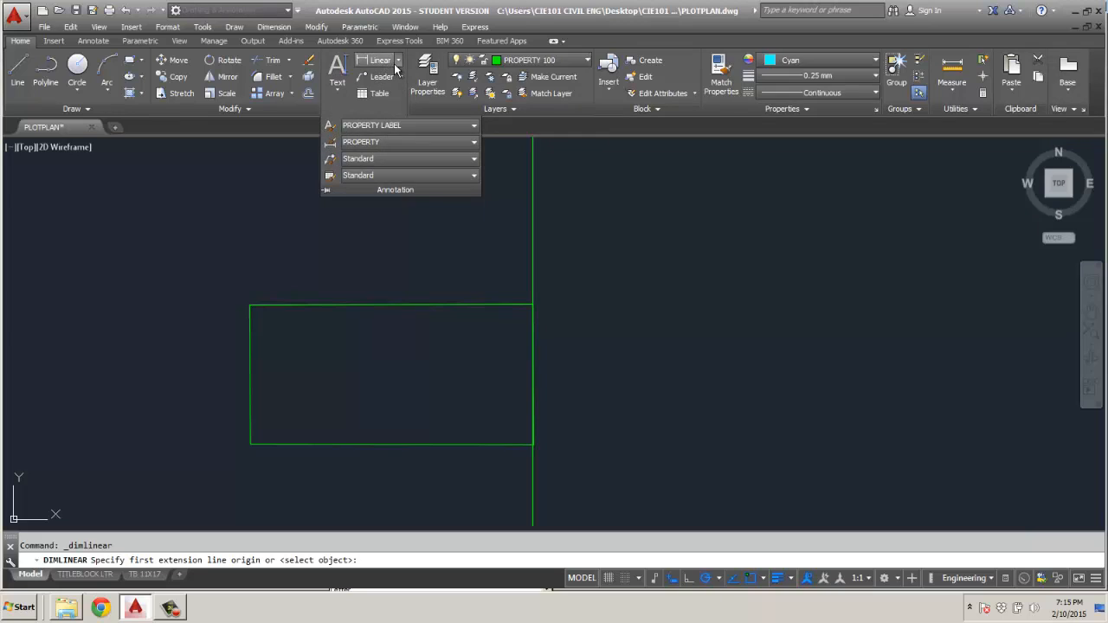
left_click(250, 305)
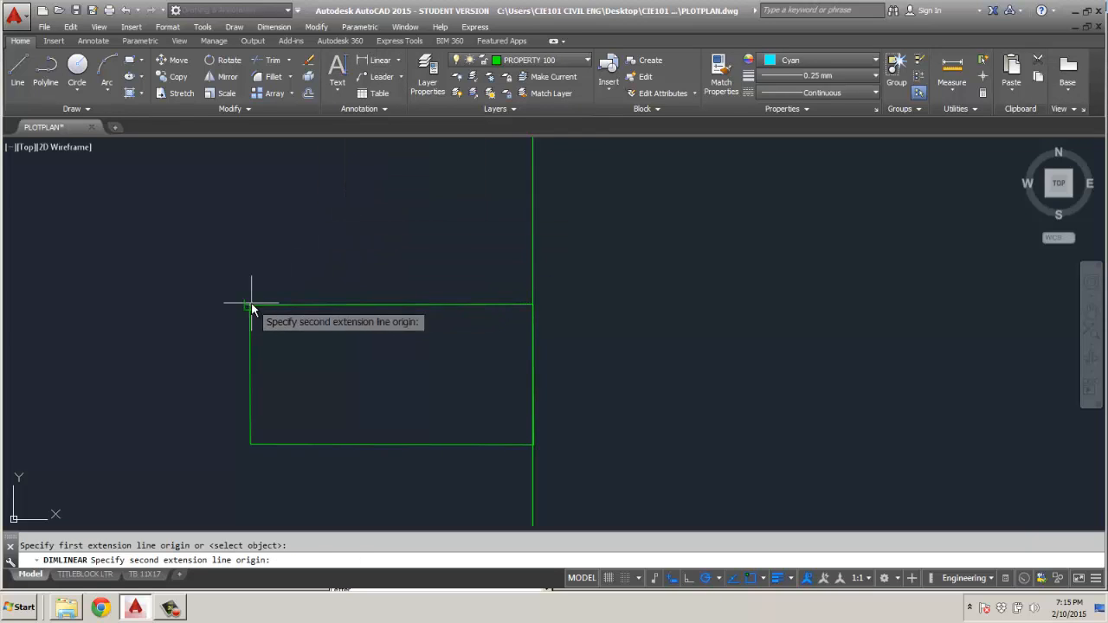
left_click(535, 307)
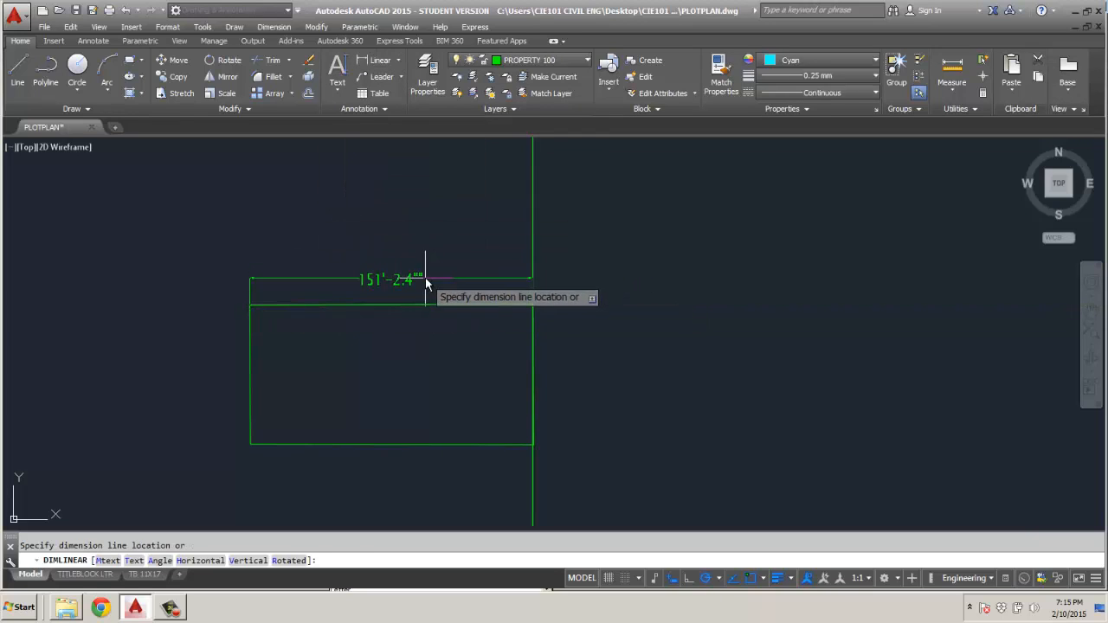
scroll(419, 297, "up", 2)
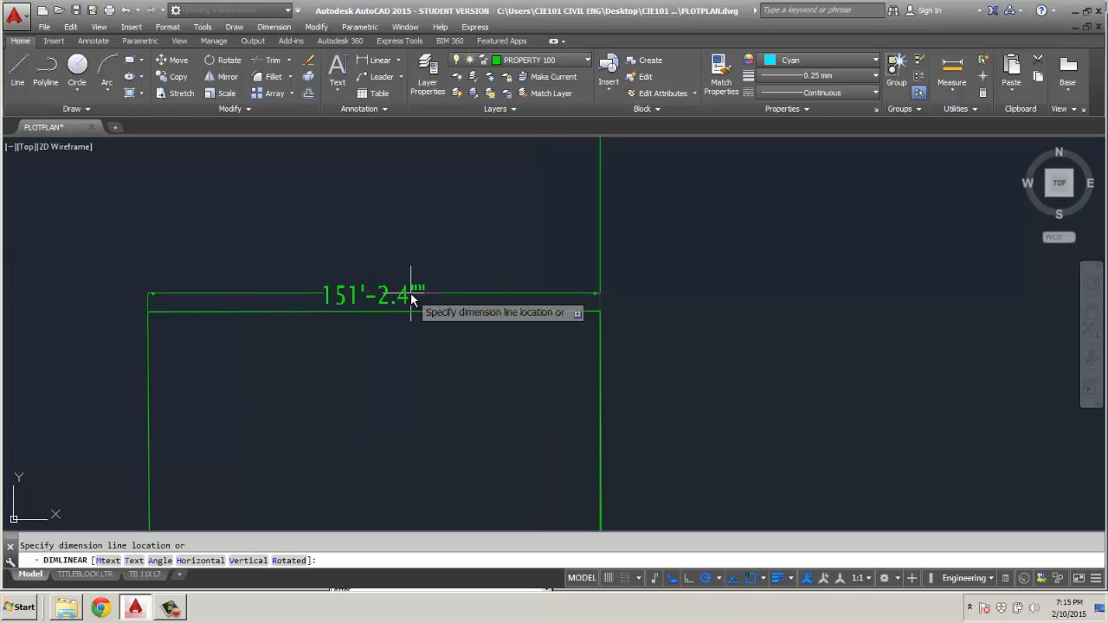
left_click(410, 296)
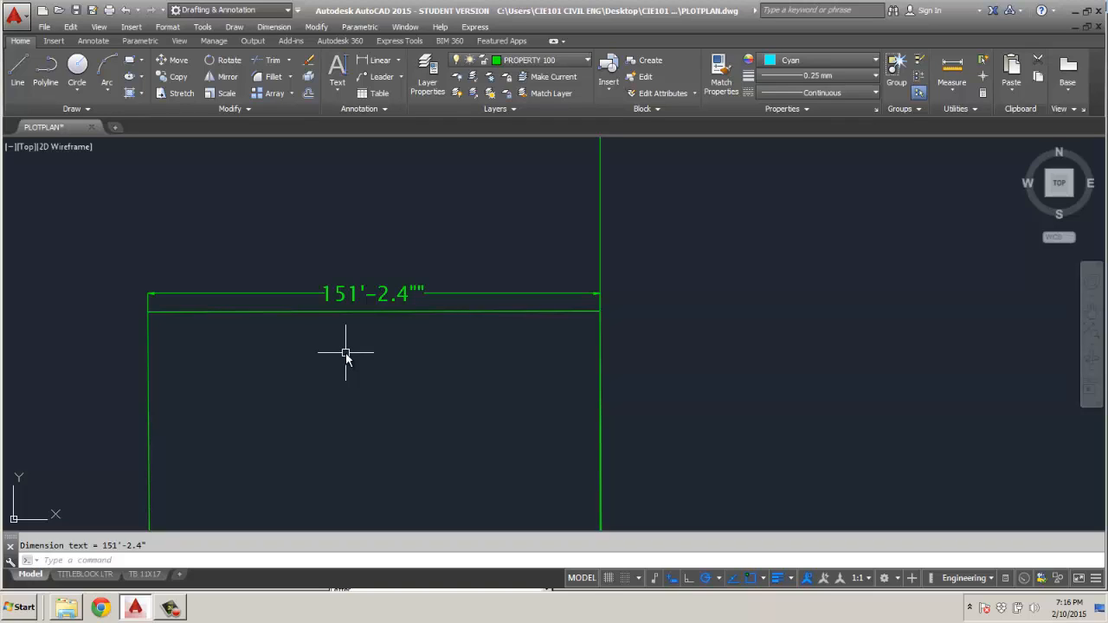
Open the upper edge dimension's properties and set Dim line 1 to Off.
left_click(363, 295)
right_click(363, 294)
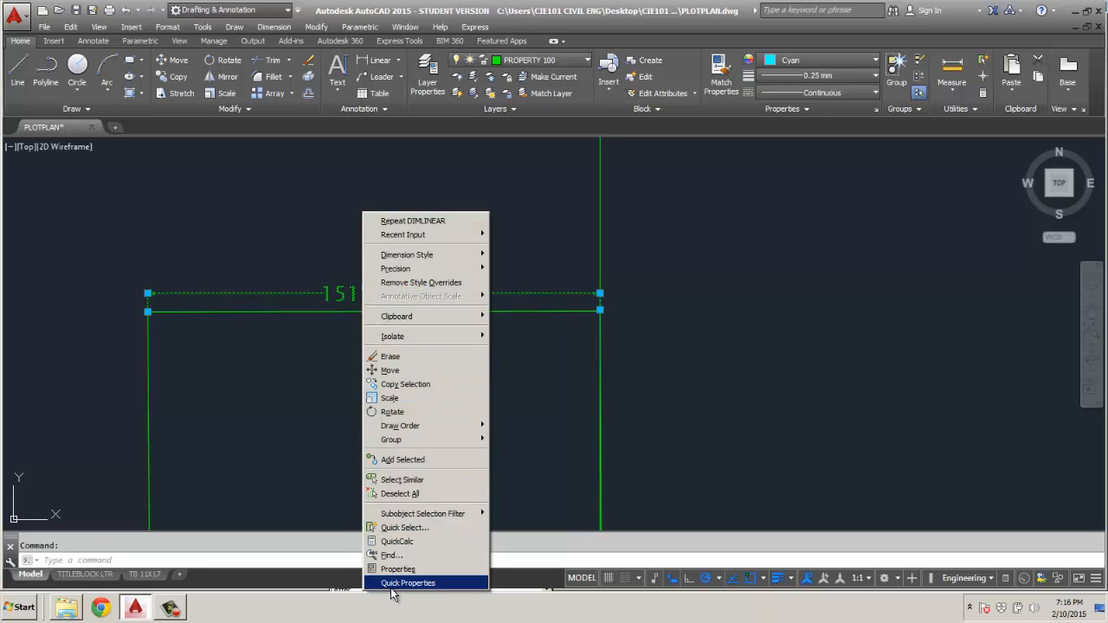
left_click(381, 569)
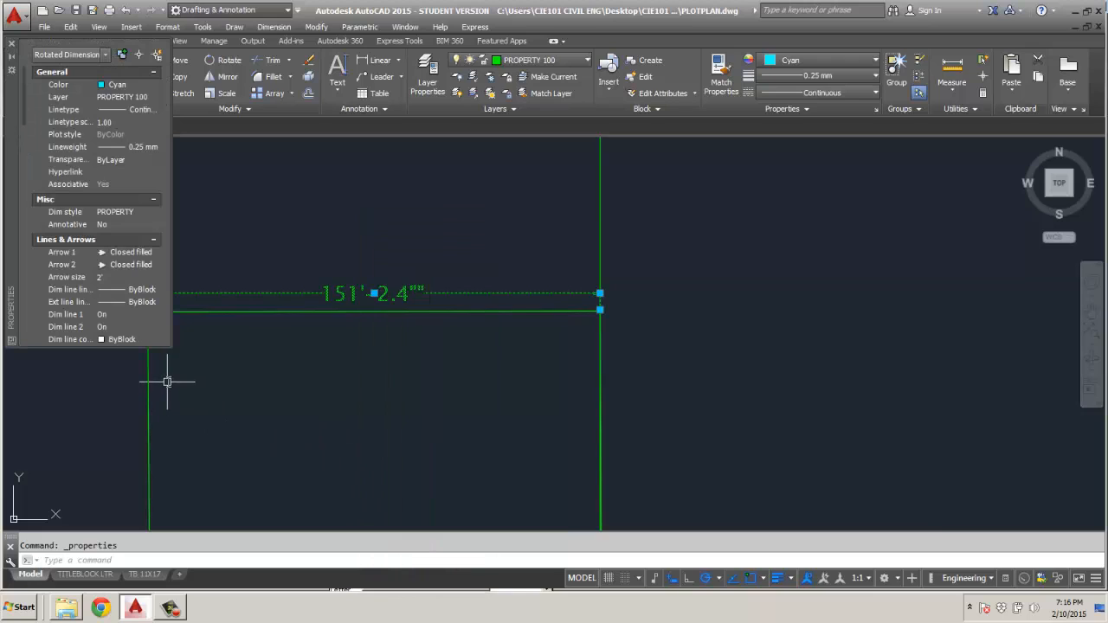
left_click(115, 315)
left_click(155, 315)
left_click(134, 329)
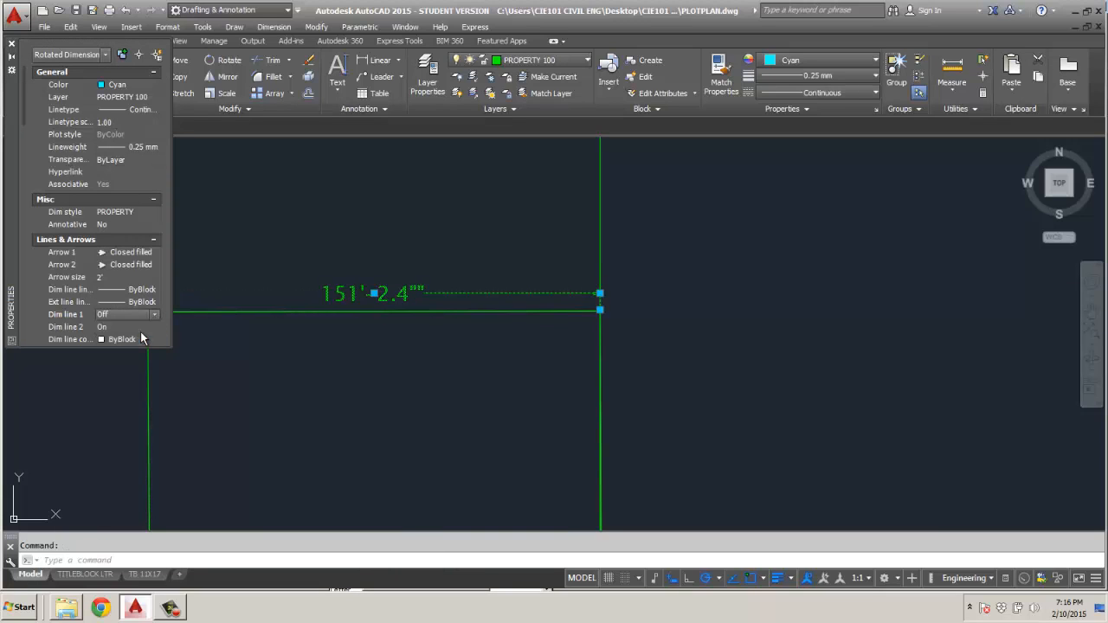
Try to set Dim line 2 of the upper edge dimension to Off.
left_click(156, 329)
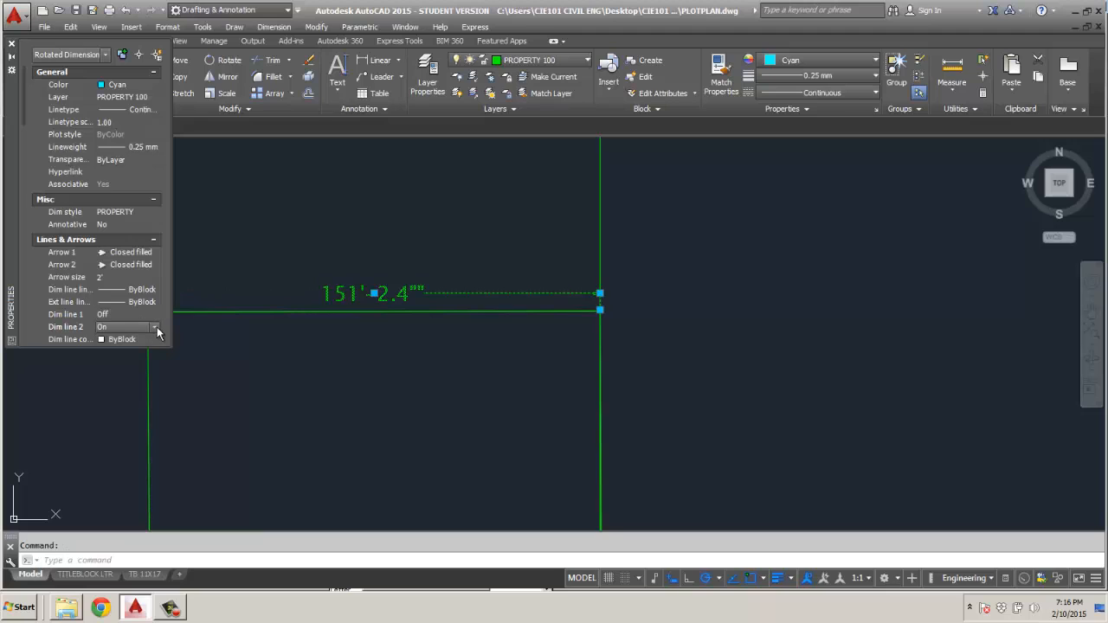
left_click(128, 328)
left_click(150, 340)
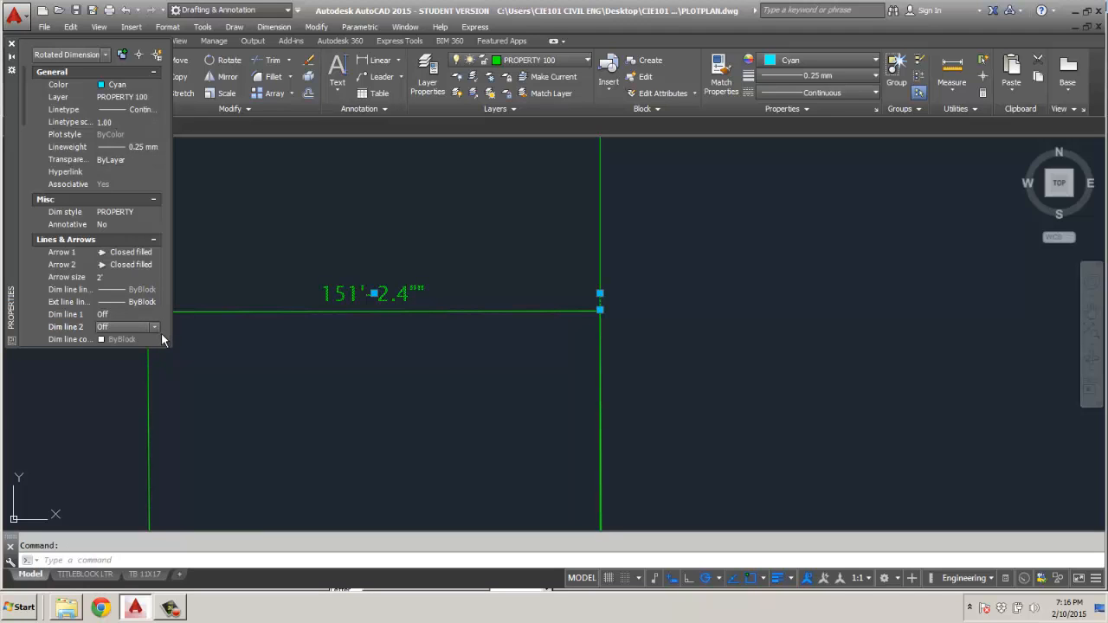
scroll(163, 335, "up", 1)
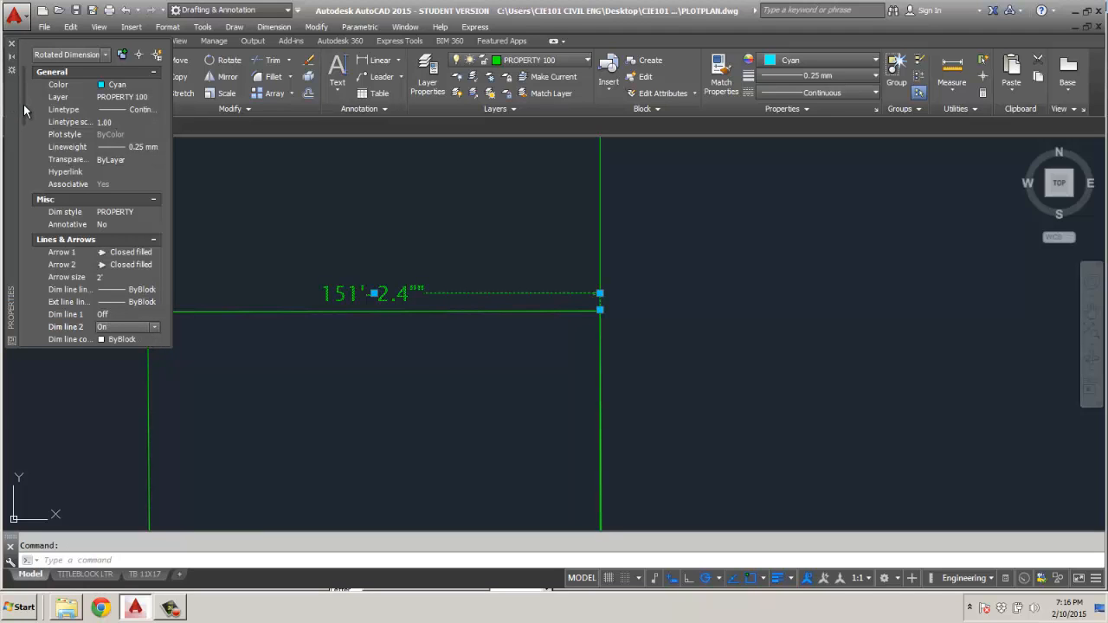
Set Ext line 1 and Ext line 2 of the upper edge dimension to Off and clear the selection.
left_click_drag(24, 103, 25, 127)
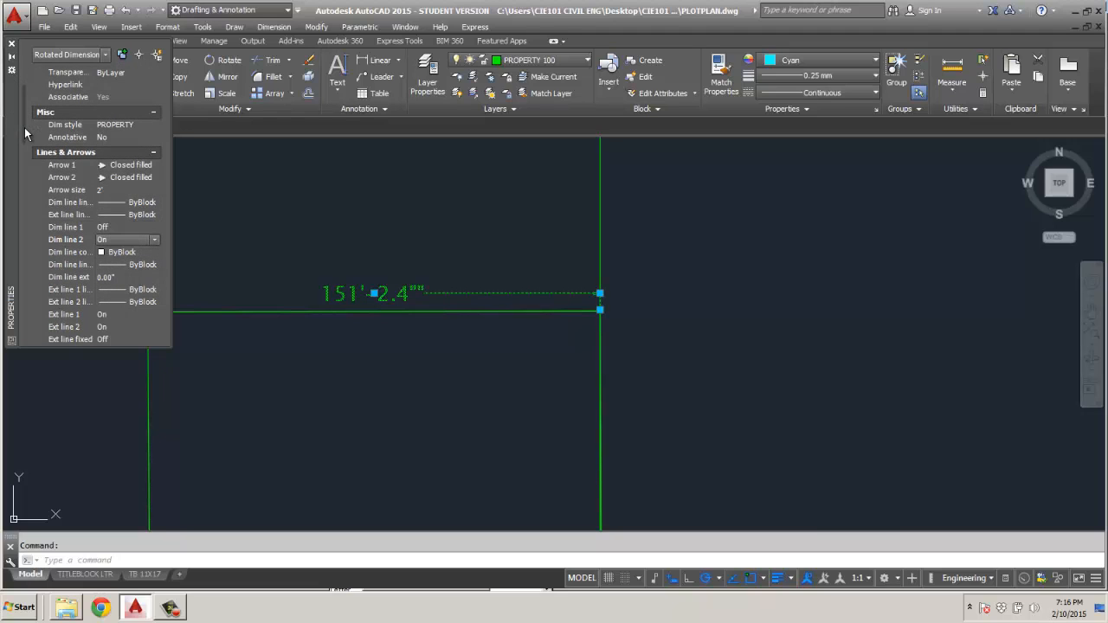
left_click(108, 316)
left_click(153, 315)
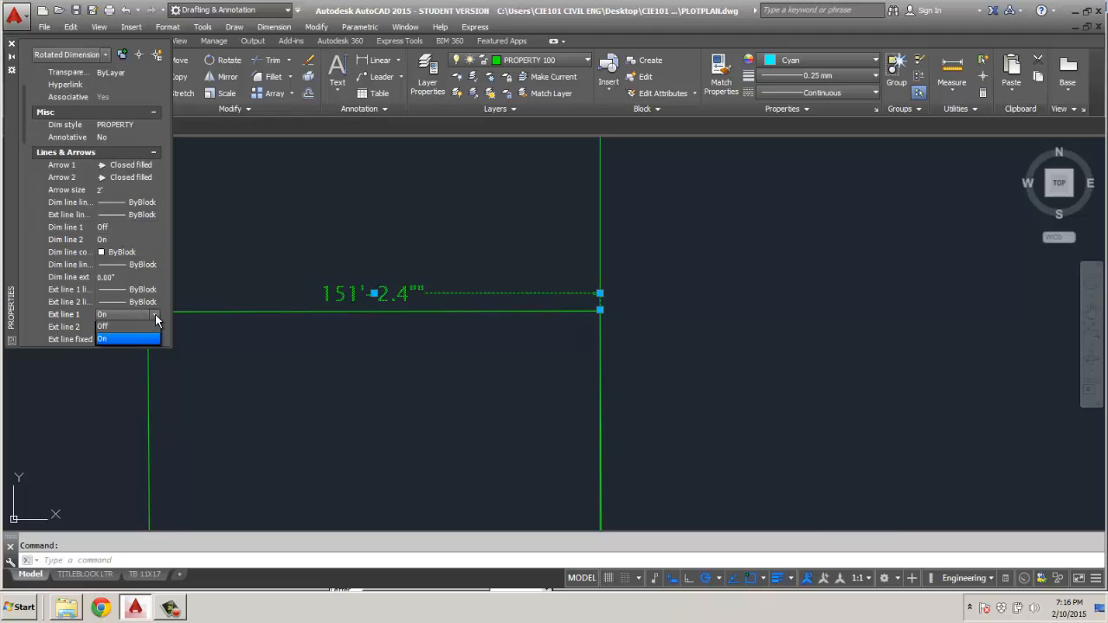
left_click(131, 335)
left_click(154, 326)
left_click(153, 327)
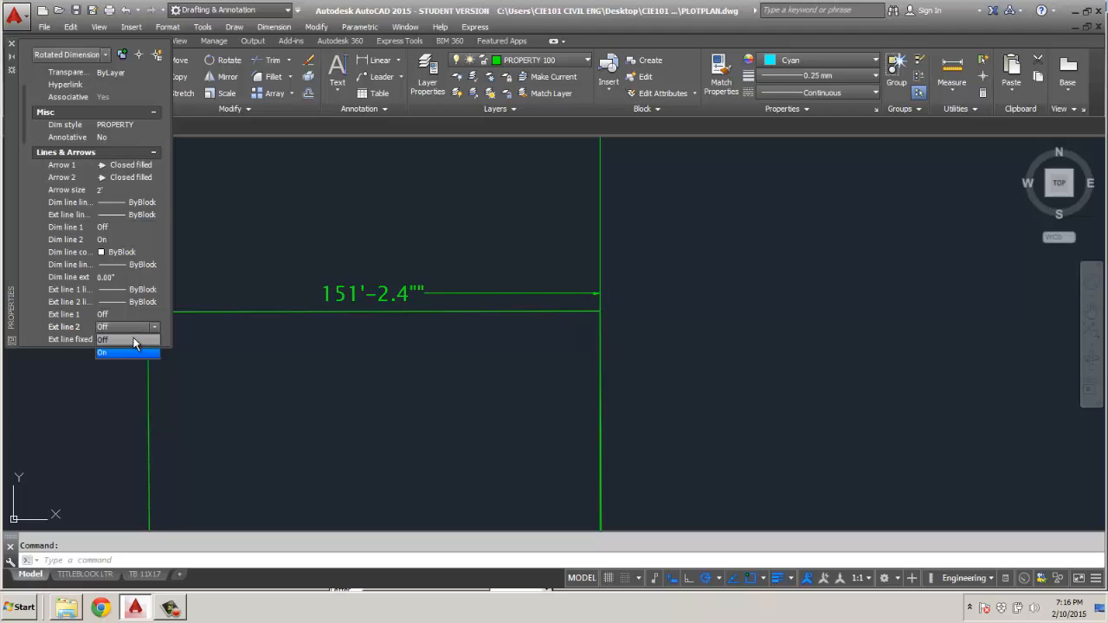
left_click(127, 340)
left_click(276, 354)
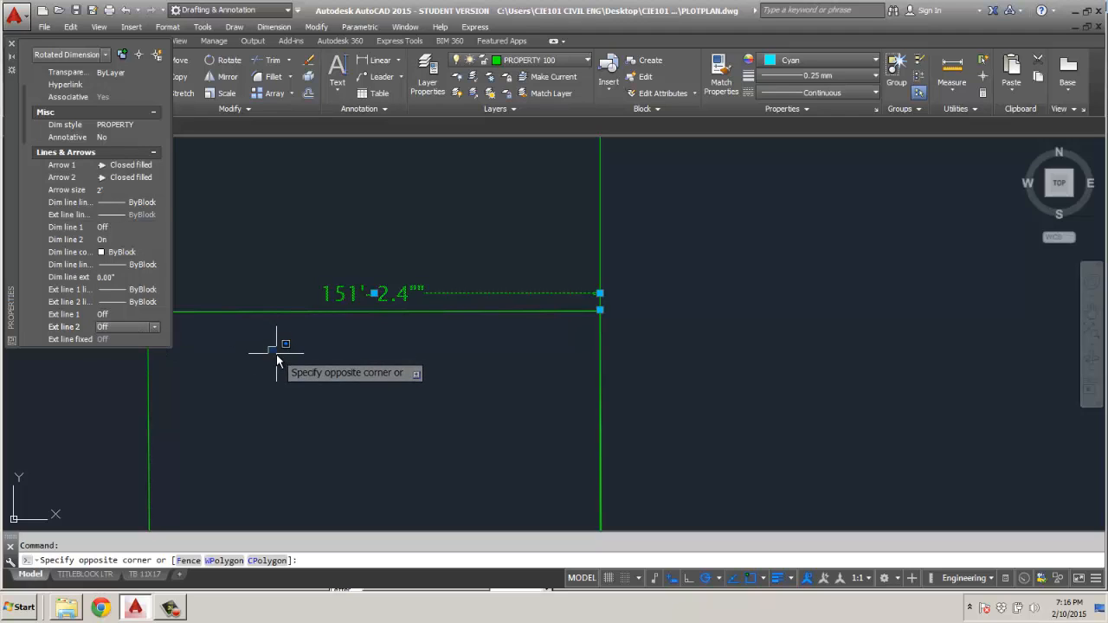
key("Escape")
key("Escape")
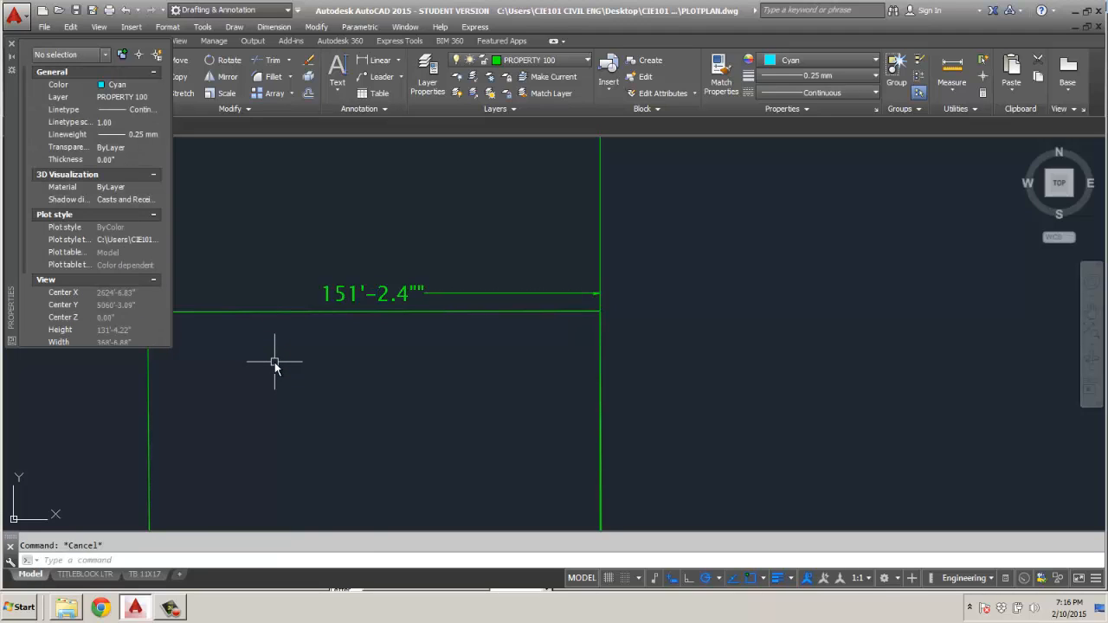
Select the upper edge dimension again, set its Dim line 2 to Off and close the properties.
left_click(351, 297)
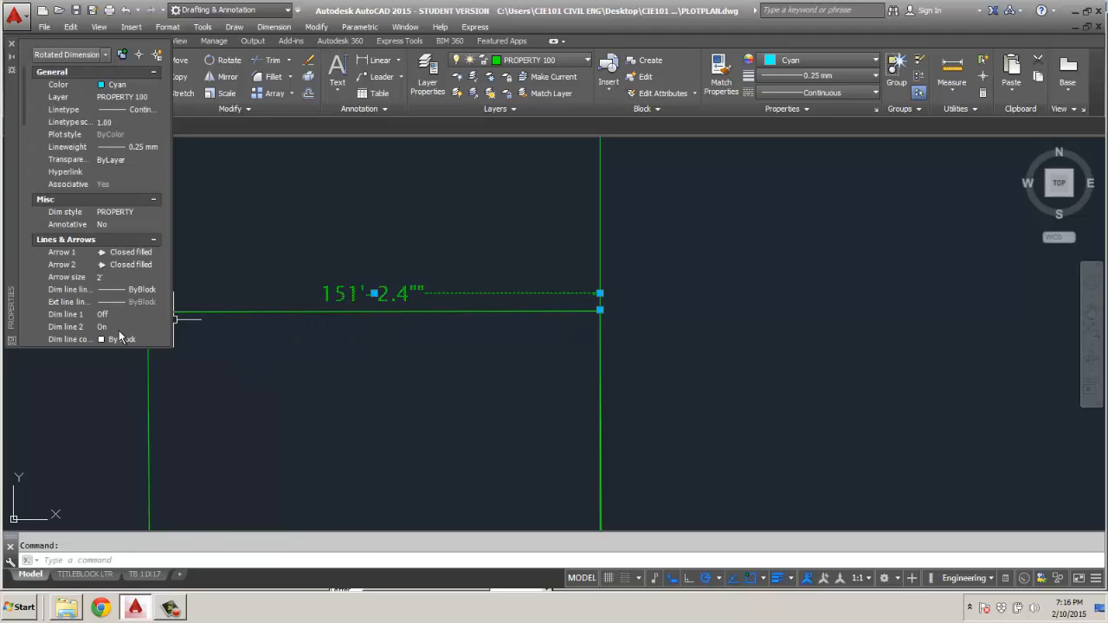
left_click(123, 327)
left_click(156, 328)
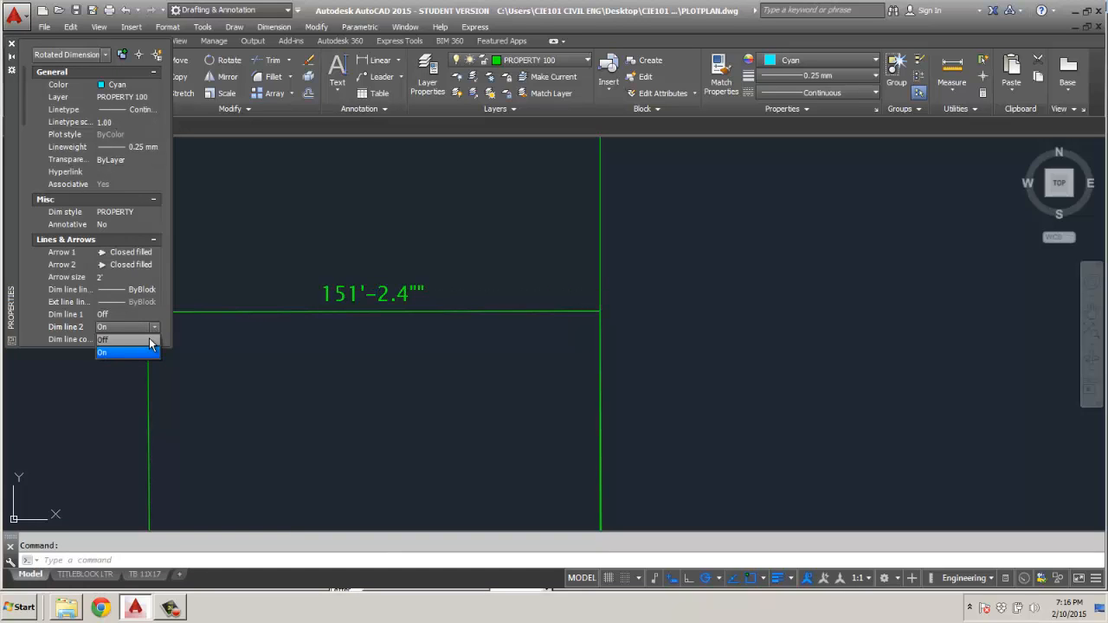
left_click(149, 338)
key("Escape")
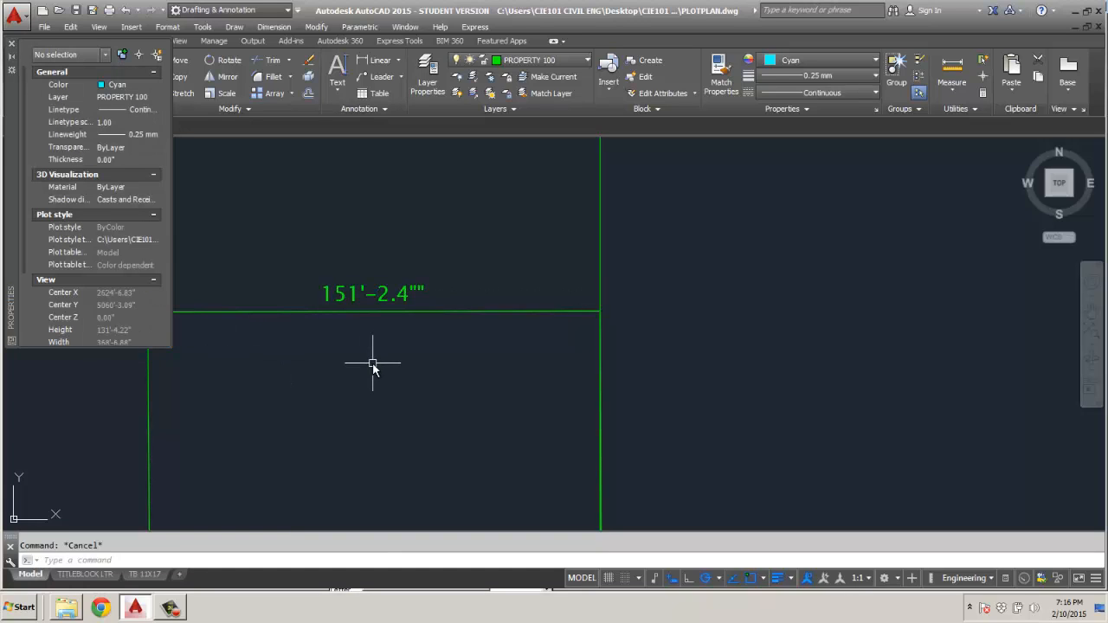
left_click(11, 44)
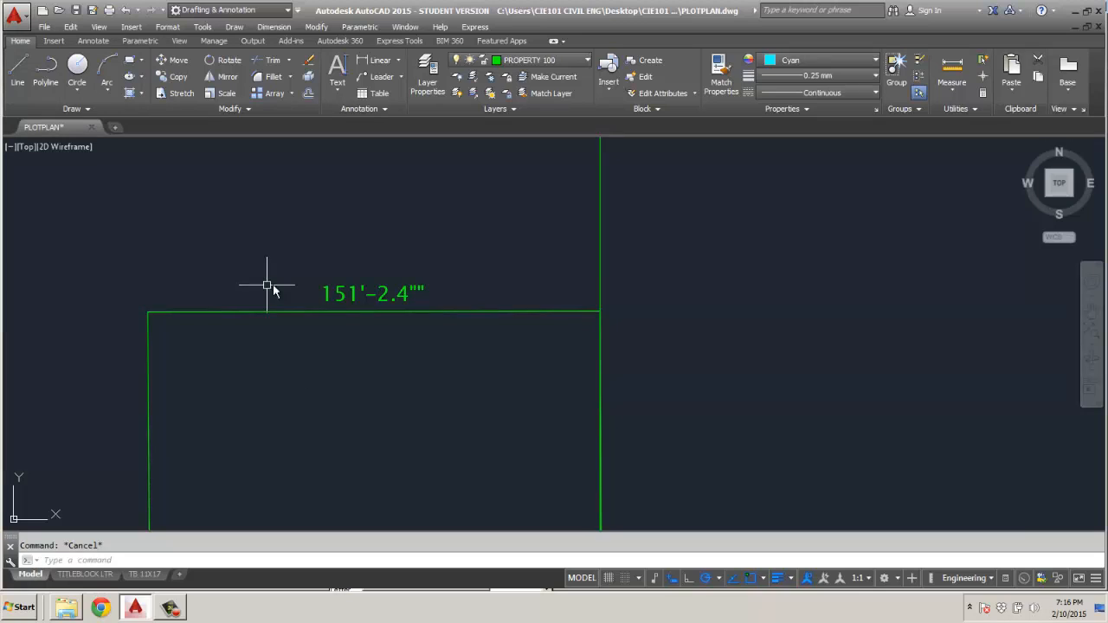
Modify the PROPERTY dimension style by deleting the extra inch-mark suffix from its primary units.
scroll(270, 287, "down", 2)
middle_click_drag(272, 282, 371, 297)
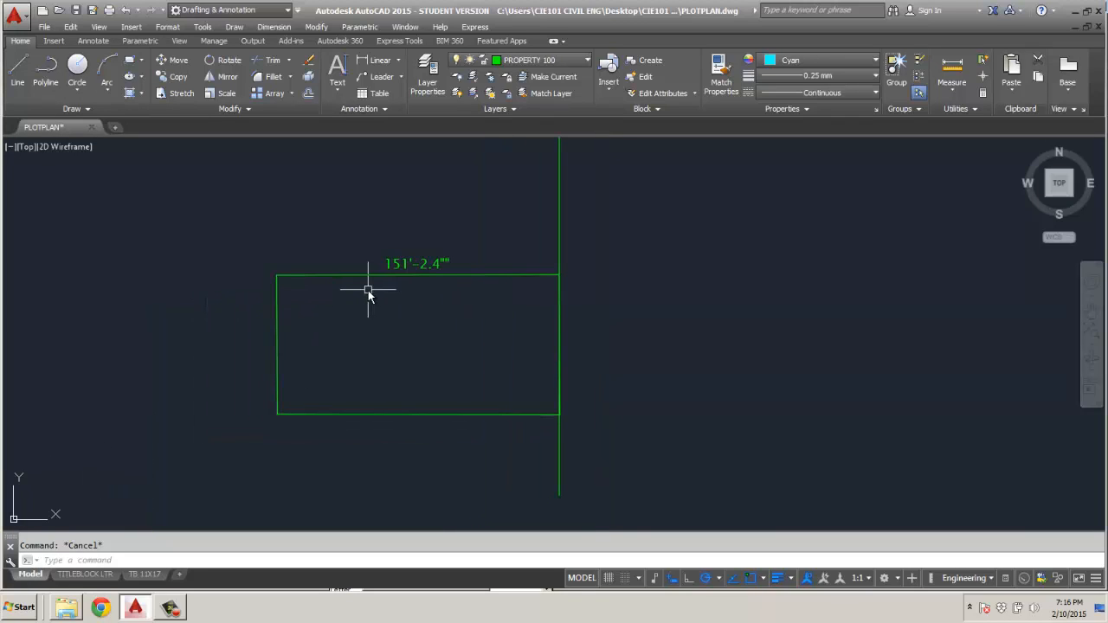
scroll(411, 289, "up", 3)
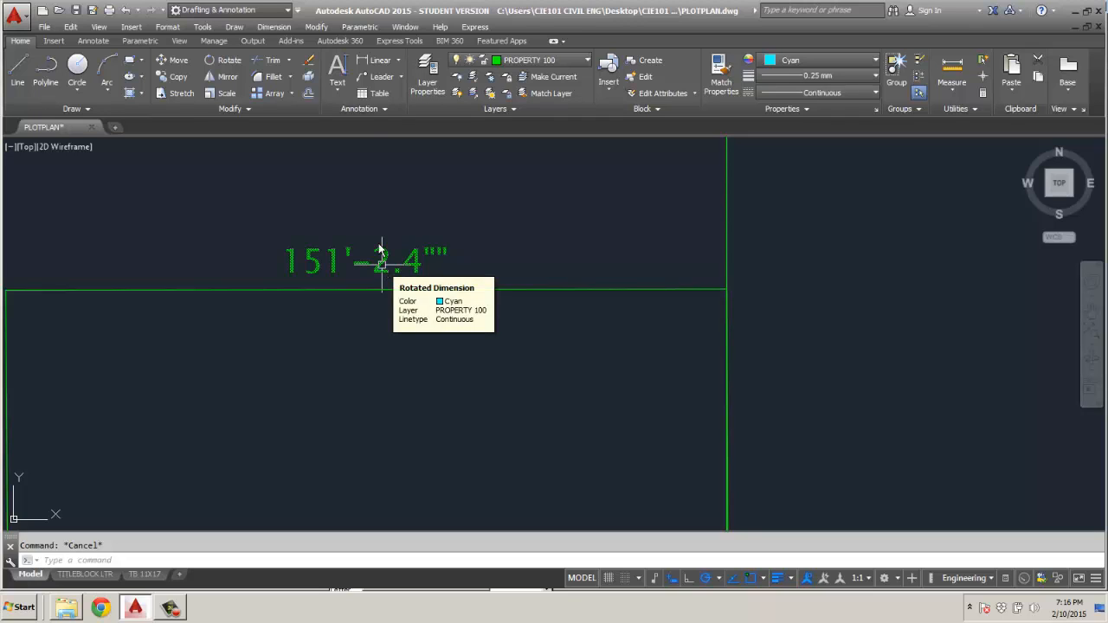
left_click(386, 109)
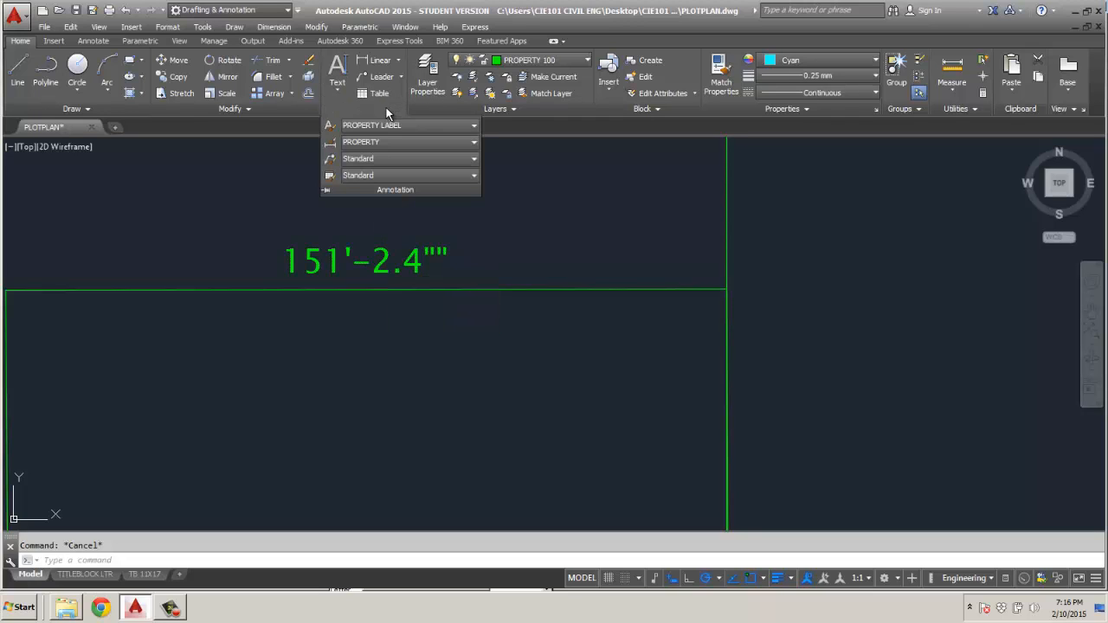
left_click(329, 143)
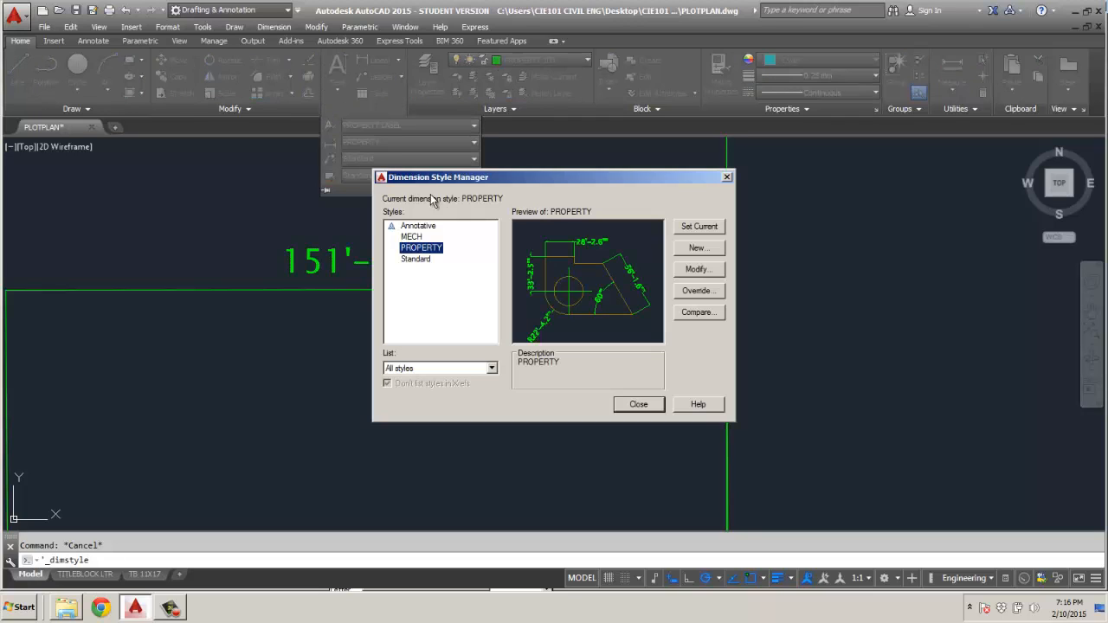
left_click(720, 272)
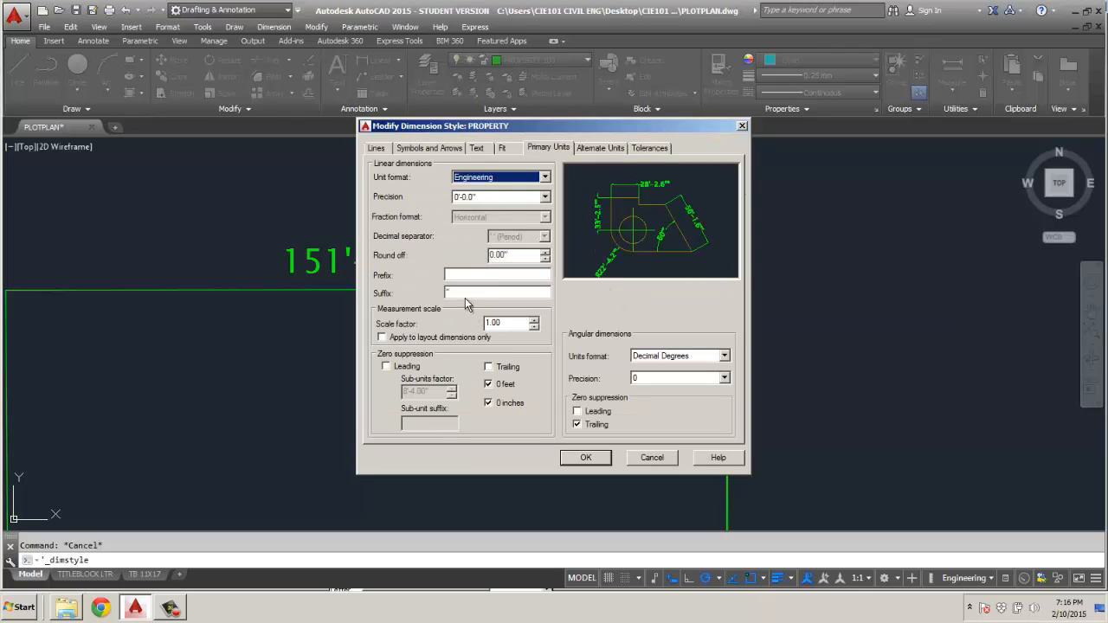
left_click_drag(464, 296, 397, 291)
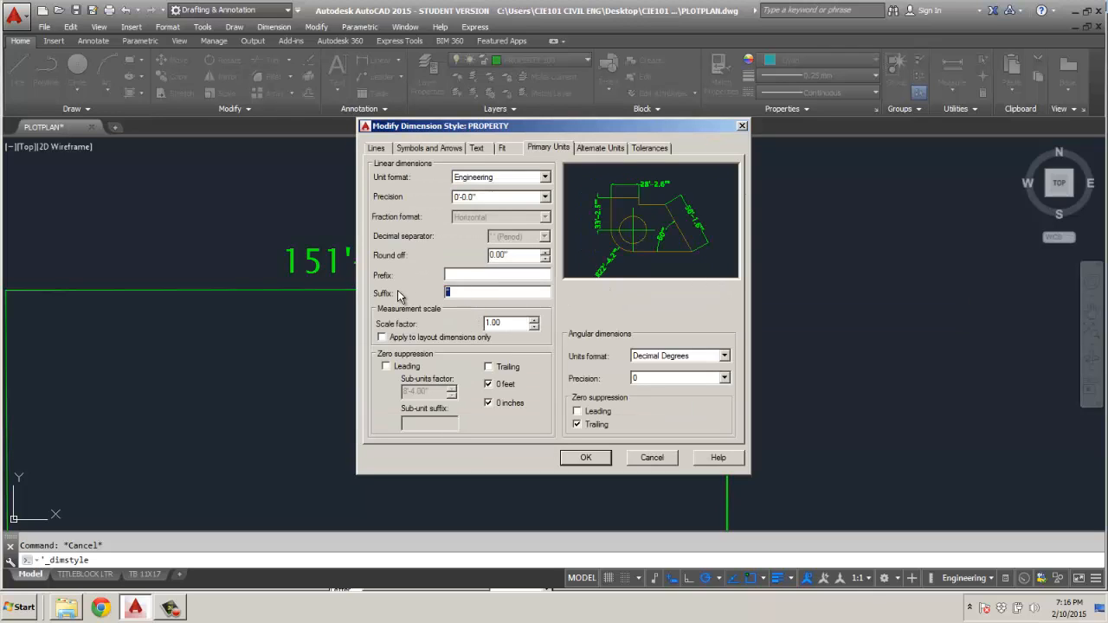
key("BackSpace")
left_click(587, 458)
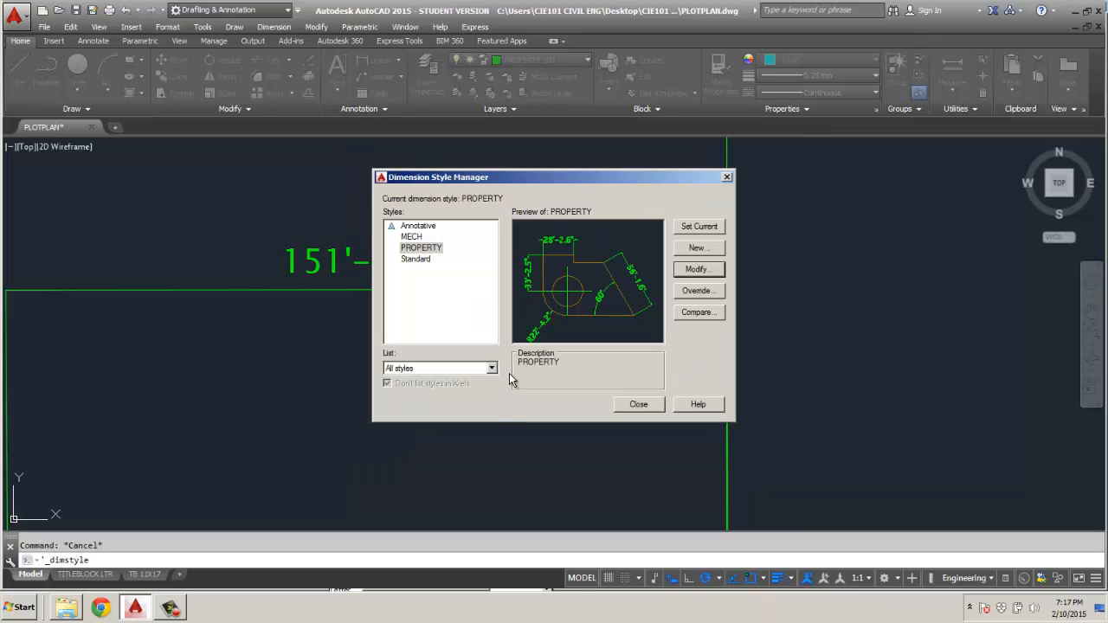
left_click(639, 404)
scroll(582, 372, "down", 2)
mouse_move(545, 359)
middle_mouse_down()
mouse_move(574, 258)
mouse_move(565, 274)
middle_mouse_up()
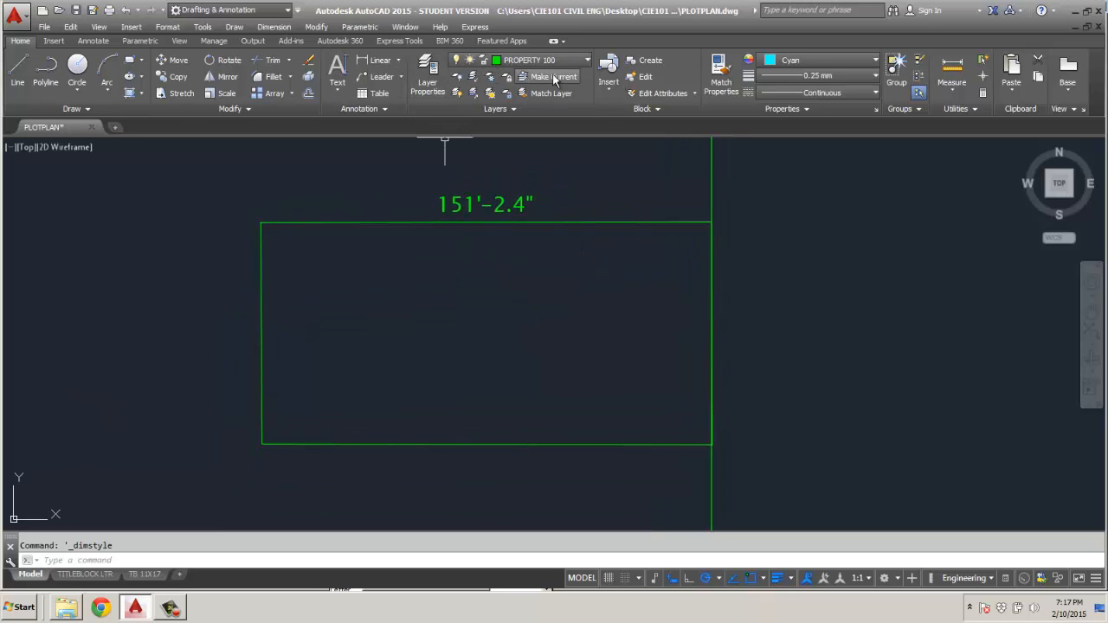
left_click(379, 60)
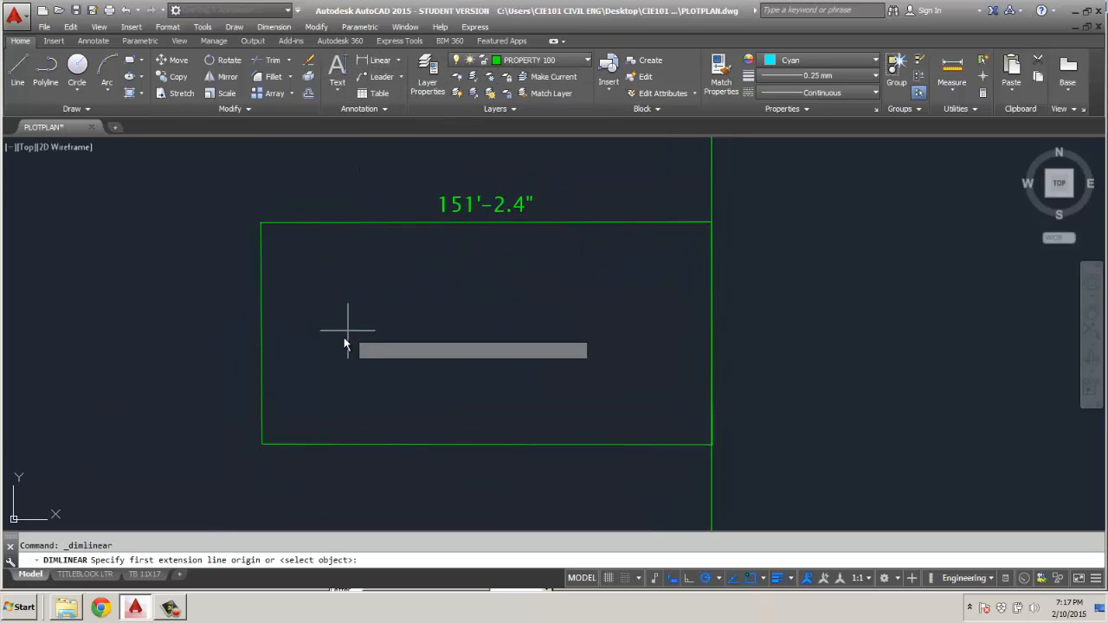
left_click(262, 447)
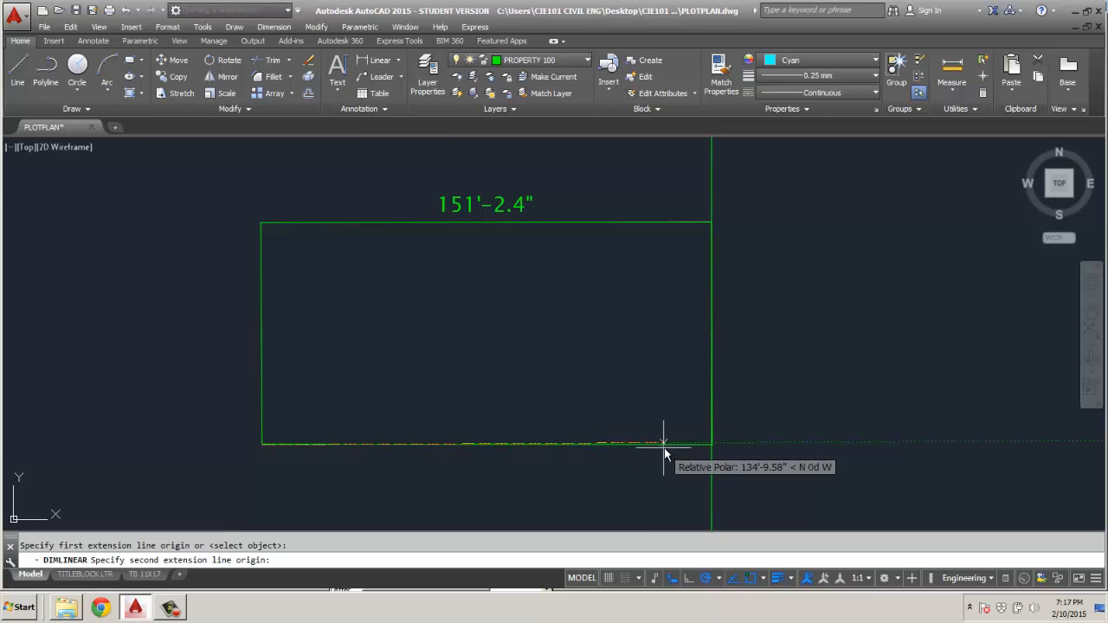
left_click(712, 445)
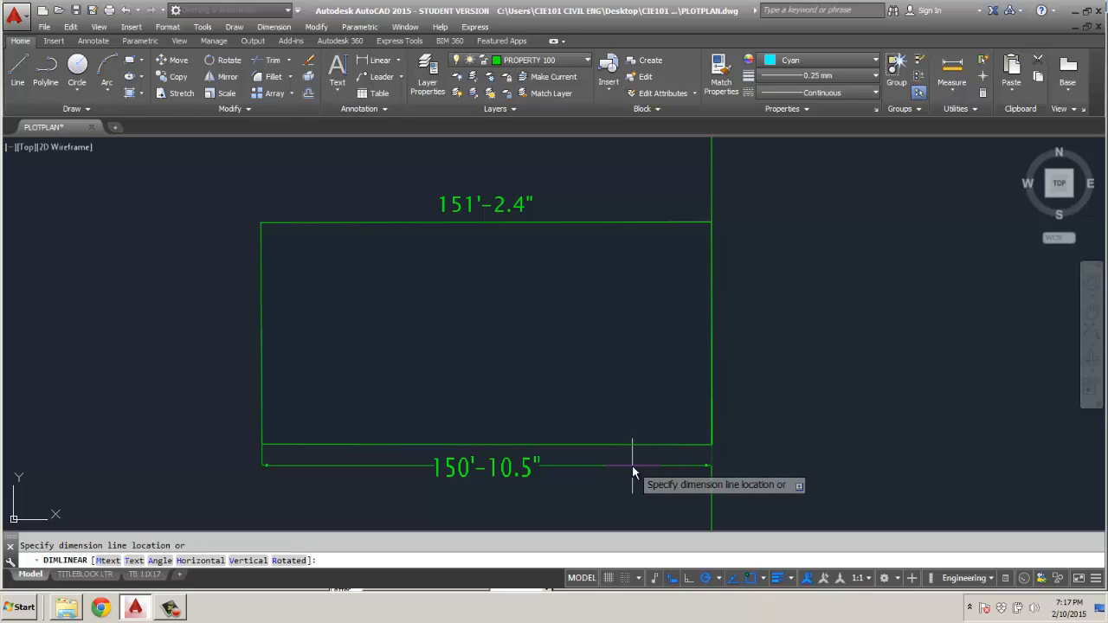
key("Escape")
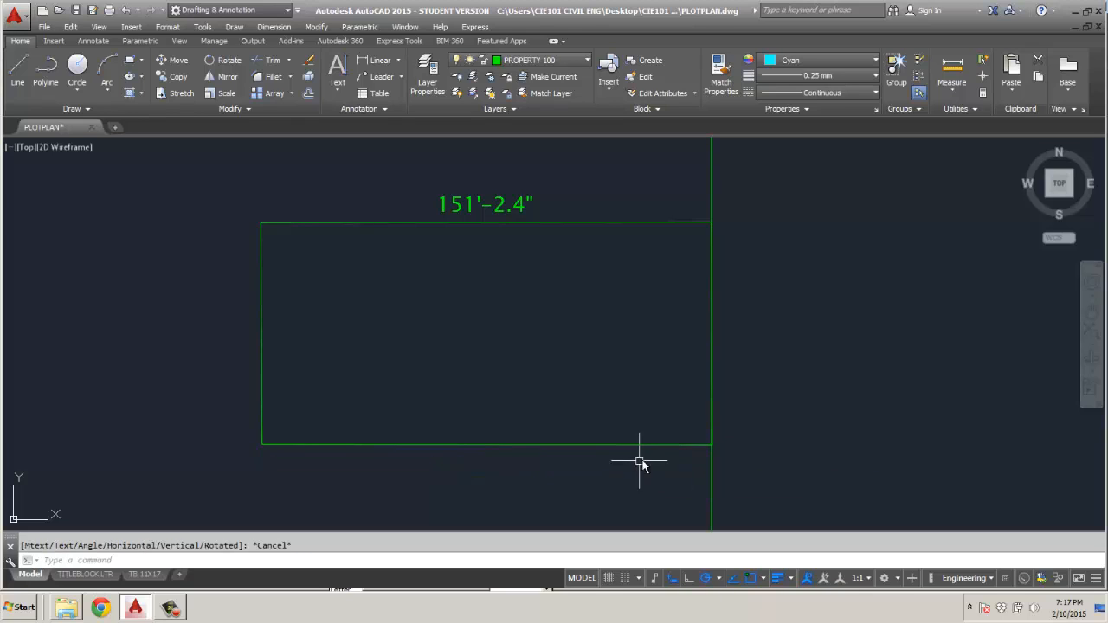
Add a linear dimension along the lot's lower edge, placing the dimension line just below the edge.
left_click(399, 59)
key("Return")
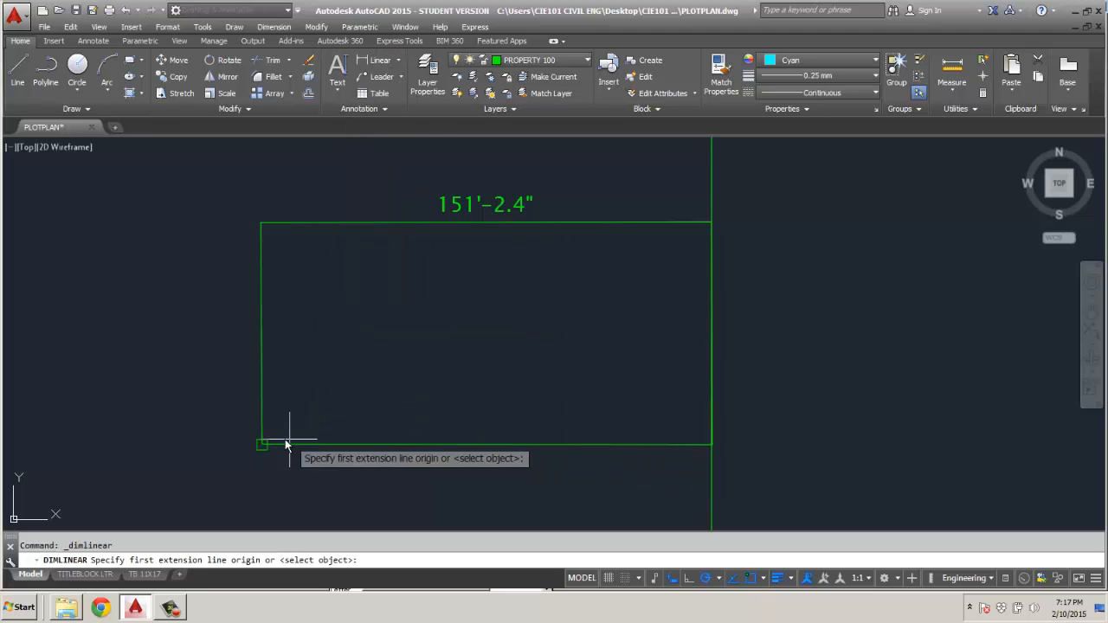
left_click(261, 445)
scroll(721, 441, "up", 5)
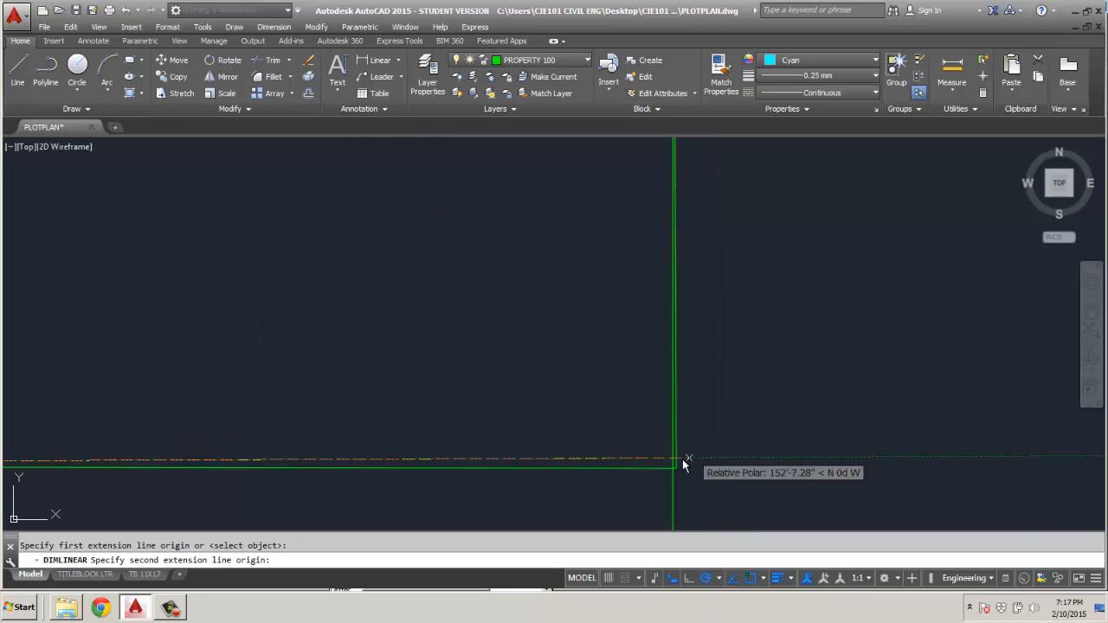
left_click(675, 467)
scroll(549, 459, "down", 5)
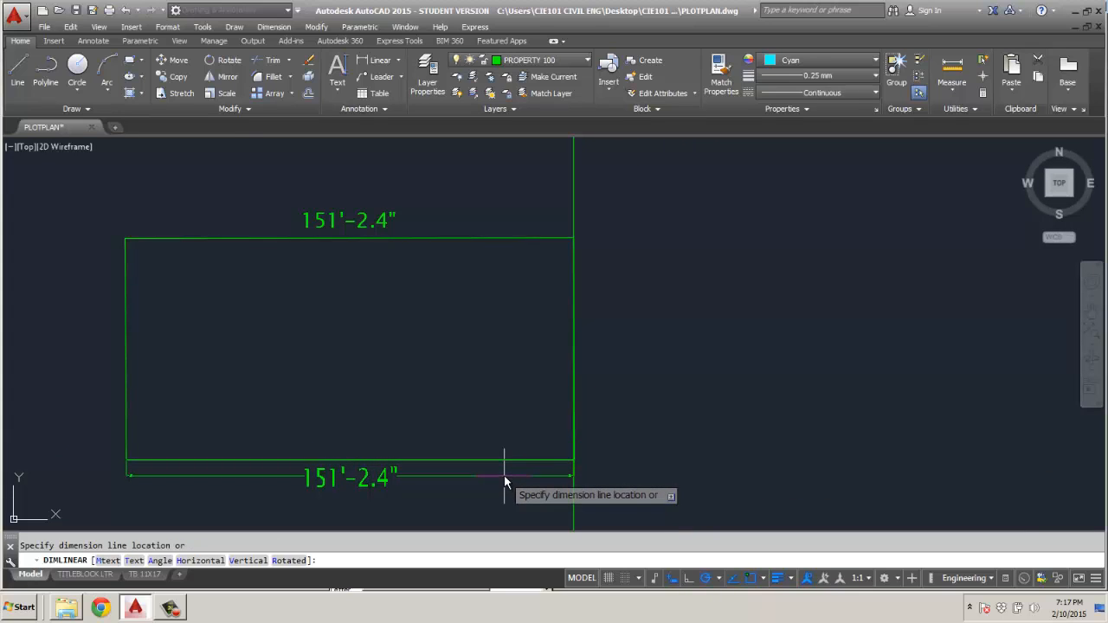
left_click(505, 476)
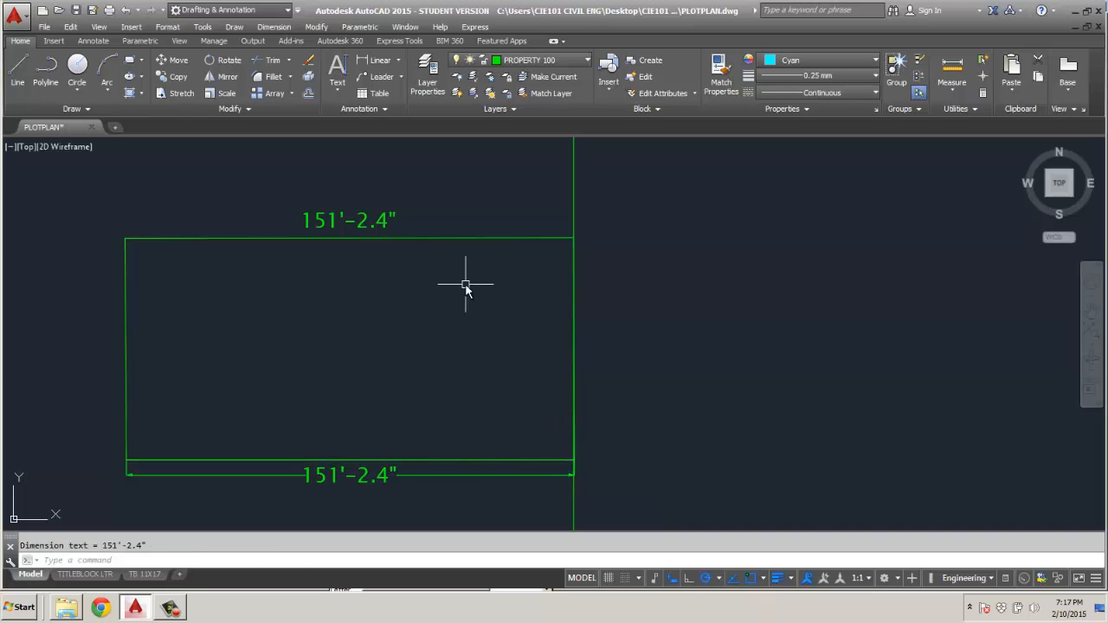
Add a vertical linear dimension to the lot's left edge, placing it just outside the lot.
left_click(380, 60)
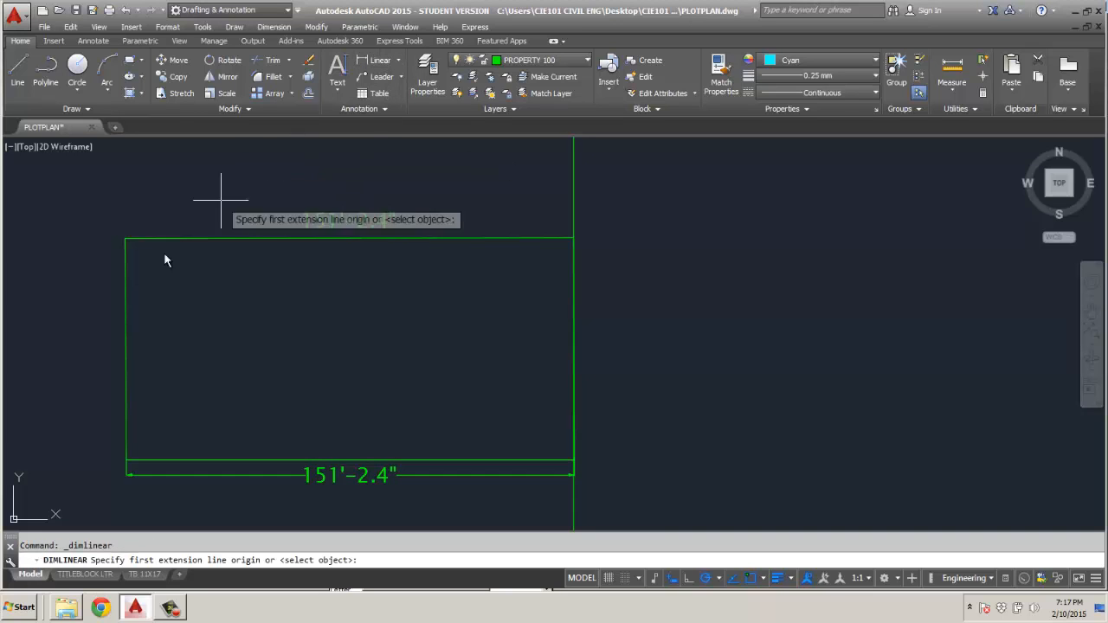
left_click(123, 241)
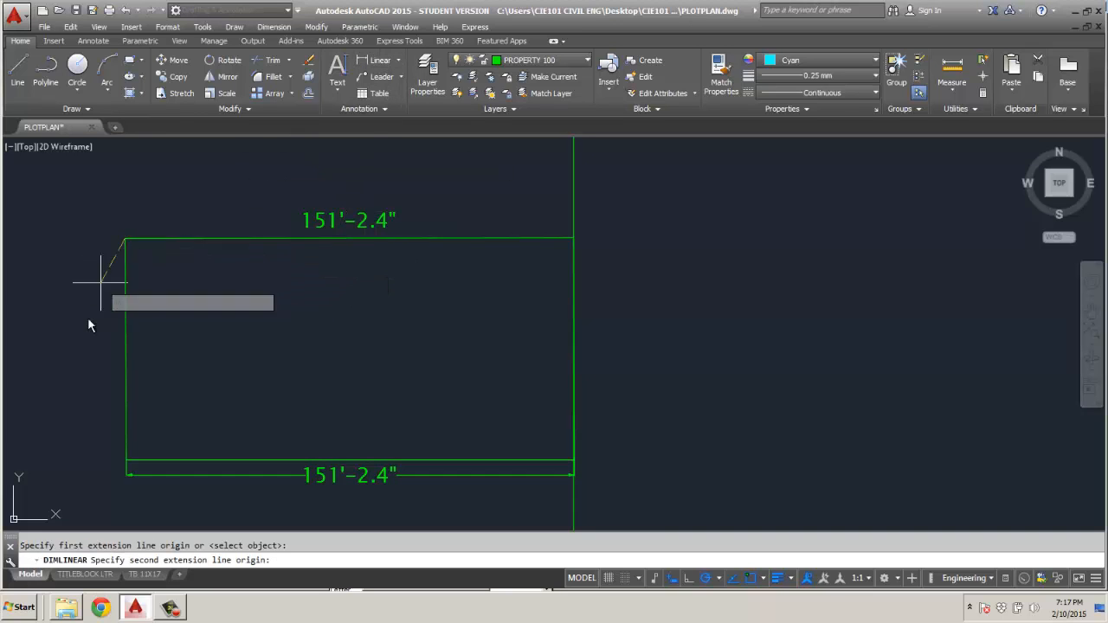
left_click(125, 459)
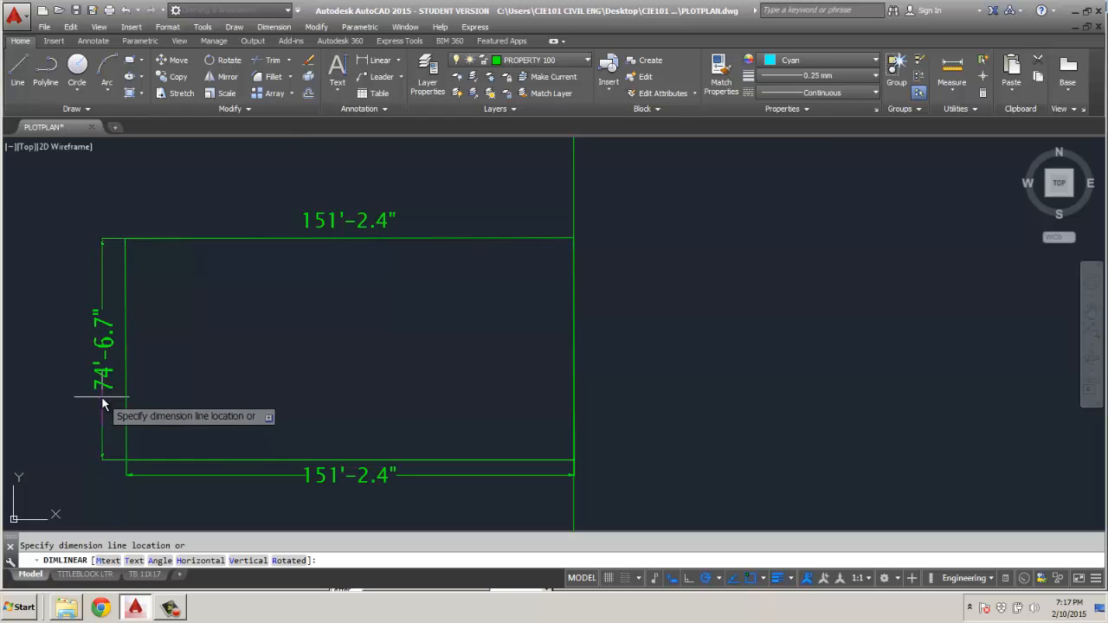
left_click(106, 403)
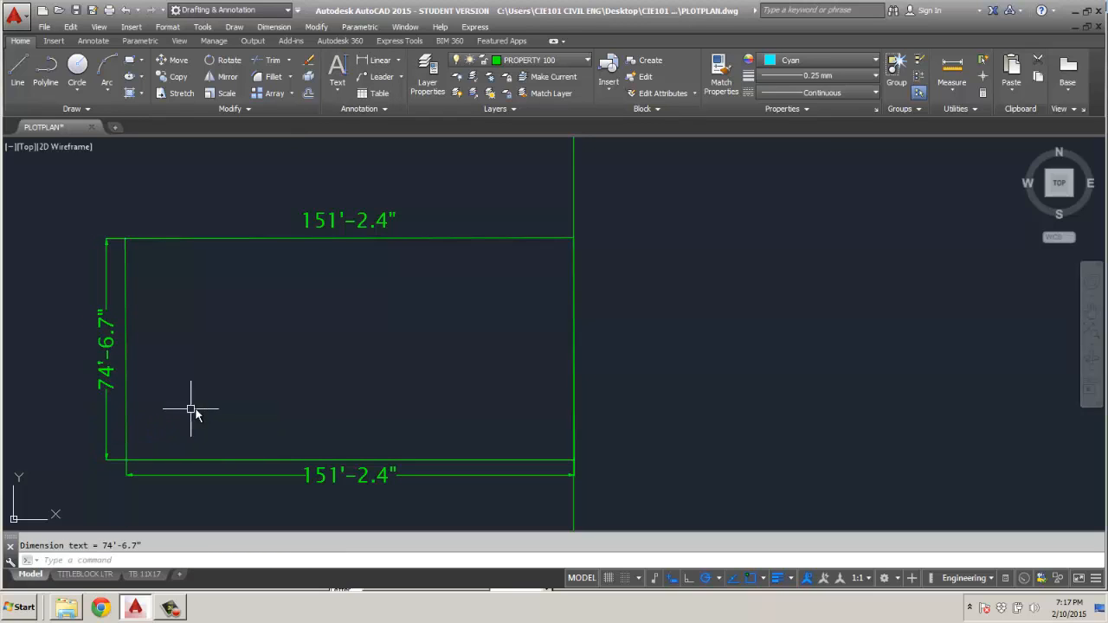
key("Escape")
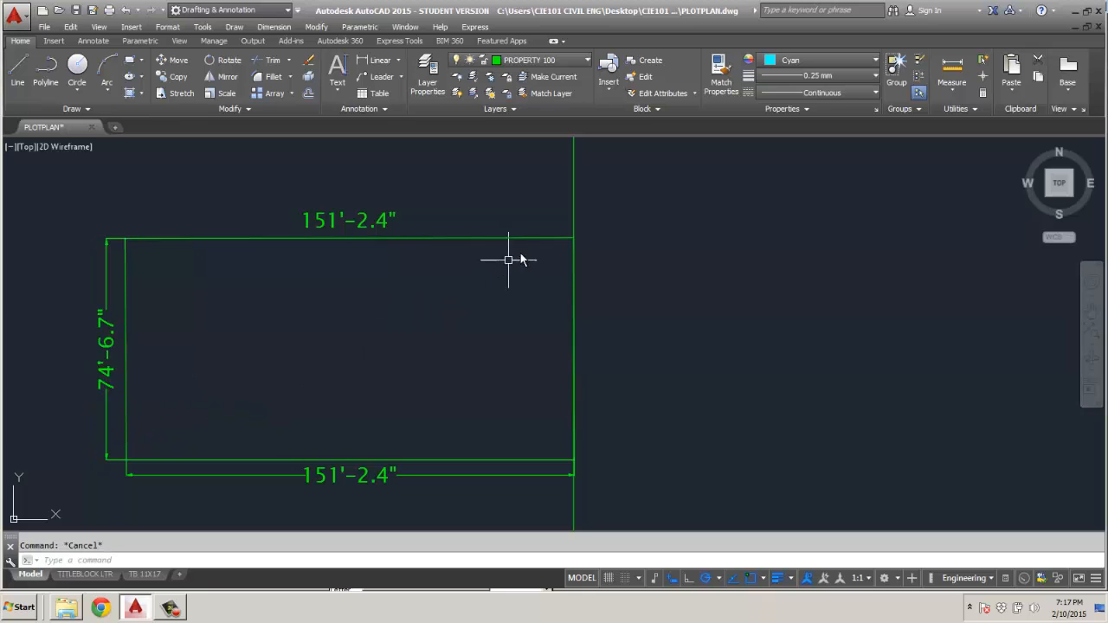
key("Return")
left_click(569, 243)
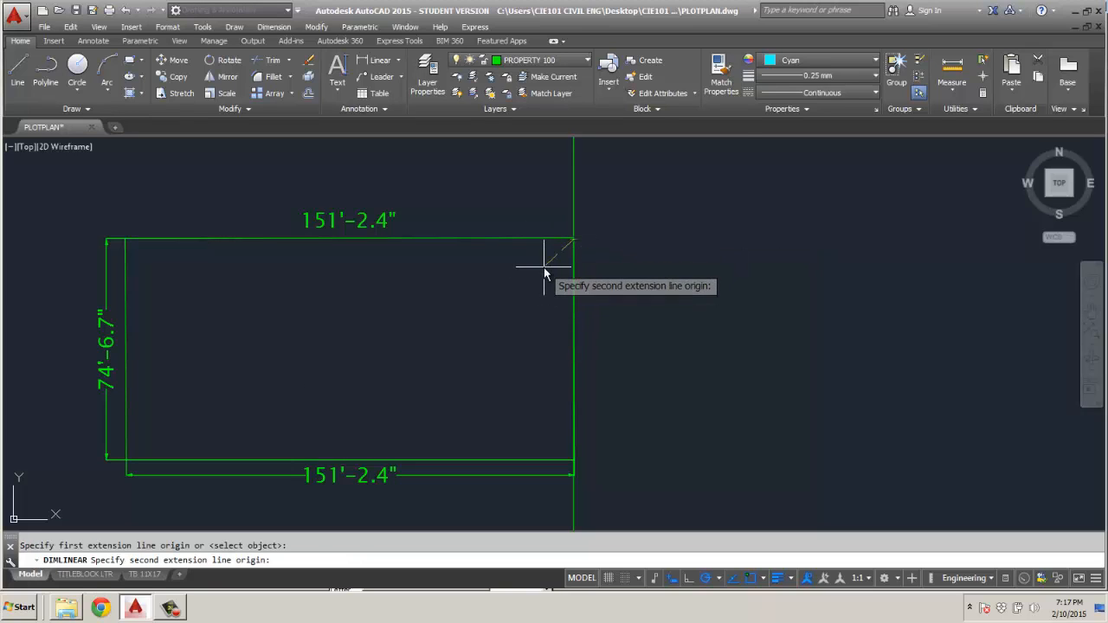
key("Escape")
scroll(569, 252, "up", 3)
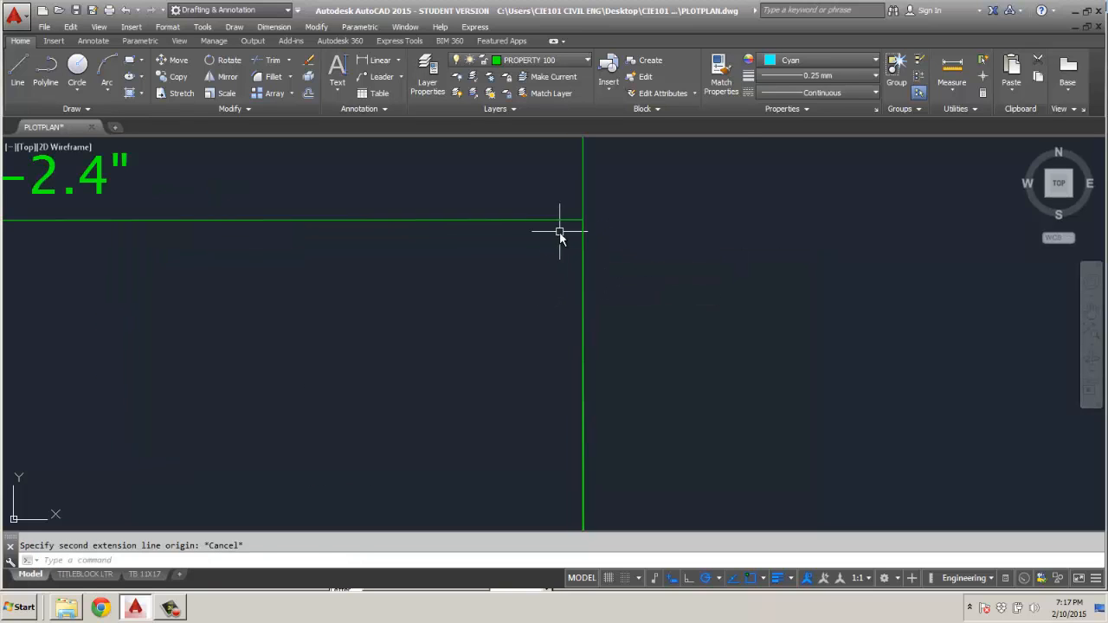
key("Return")
left_click(581, 223)
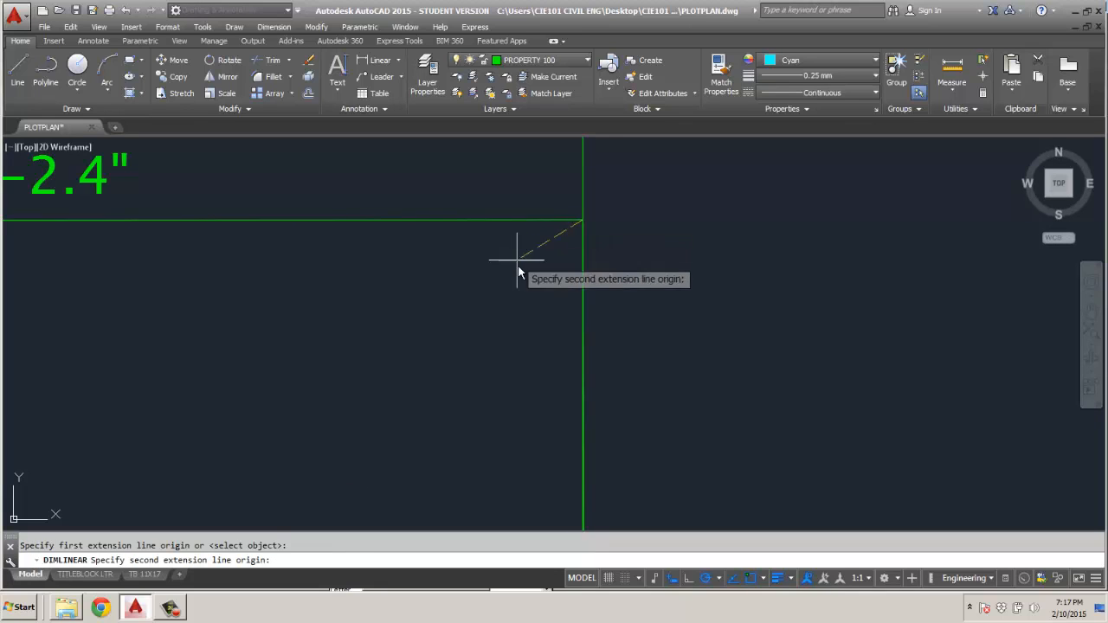
scroll(518, 265, "down", 2)
scroll(542, 484, "up", 3)
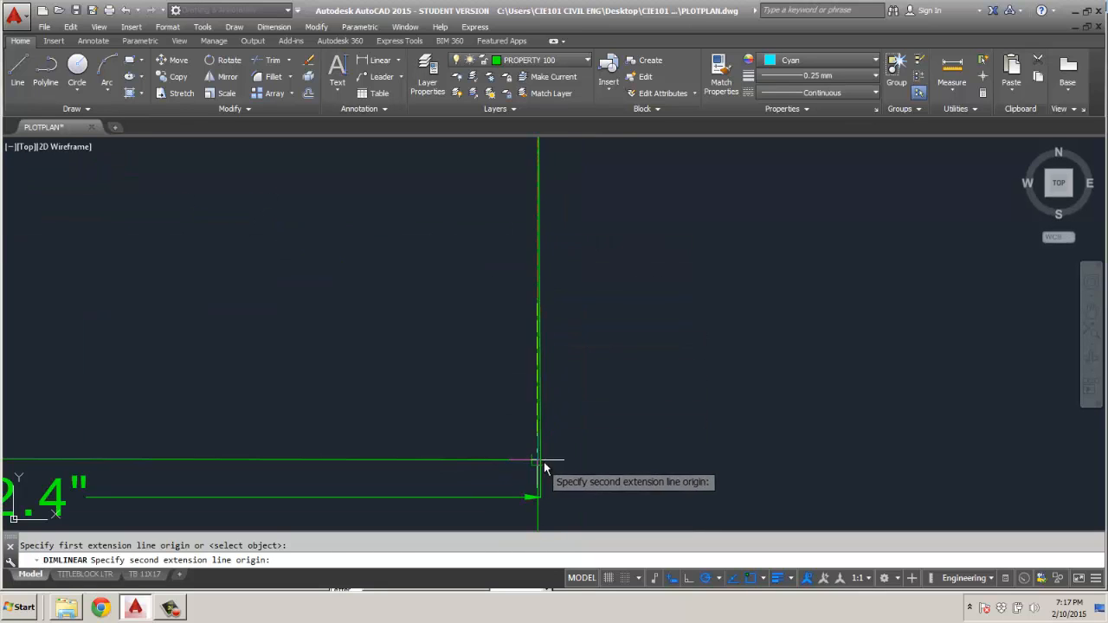
left_click(541, 460)
scroll(509, 461, "down", 3)
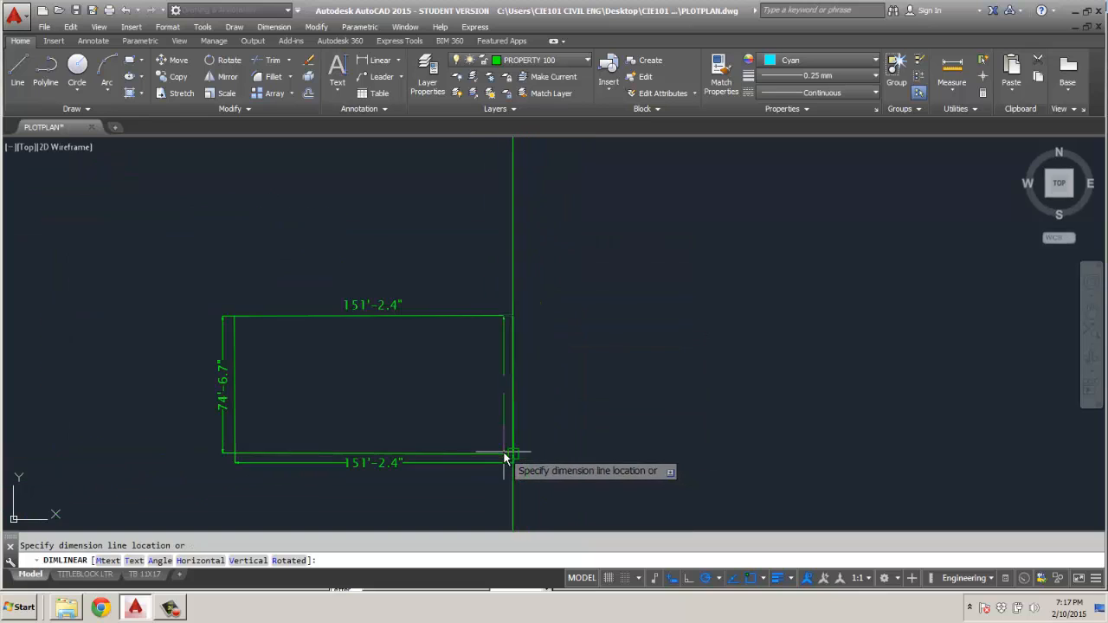
key("Escape")
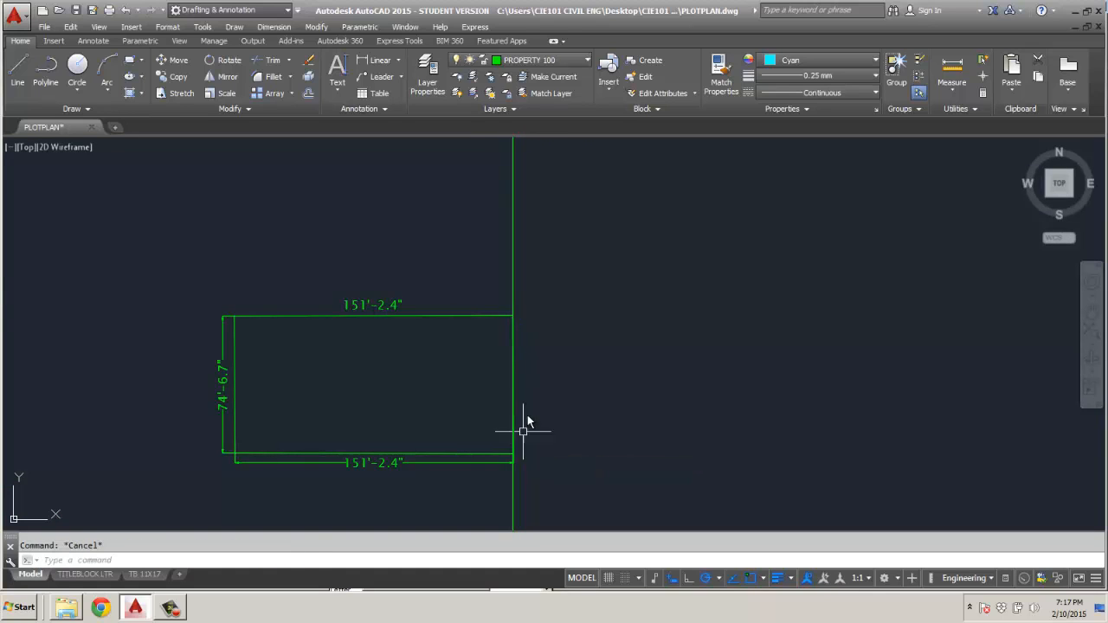
scroll(517, 312, "up", 5)
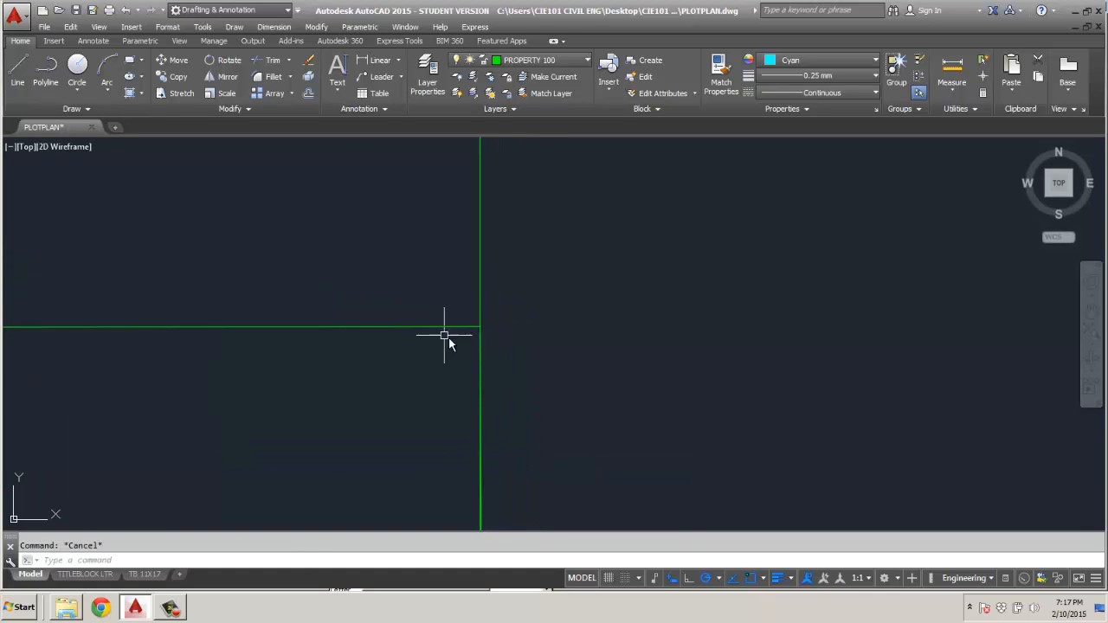
key("Return")
left_click(479, 327)
scroll(463, 404, "down", 3)
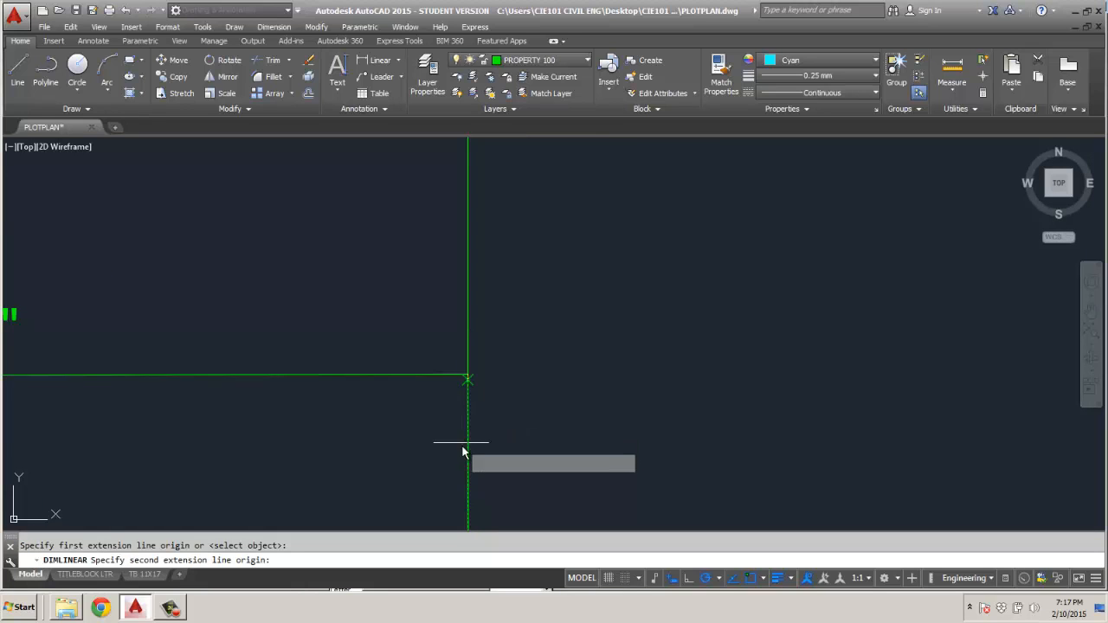
middle_click_drag(505, 476, 507, 382)
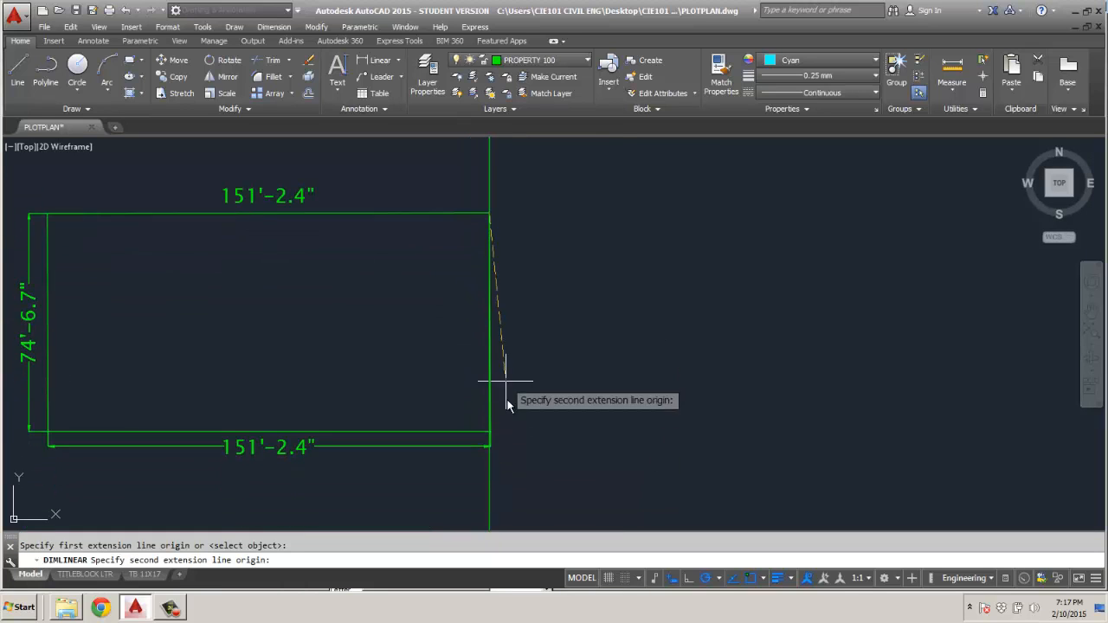
scroll(501, 438, "up", 5)
left_click(468, 422)
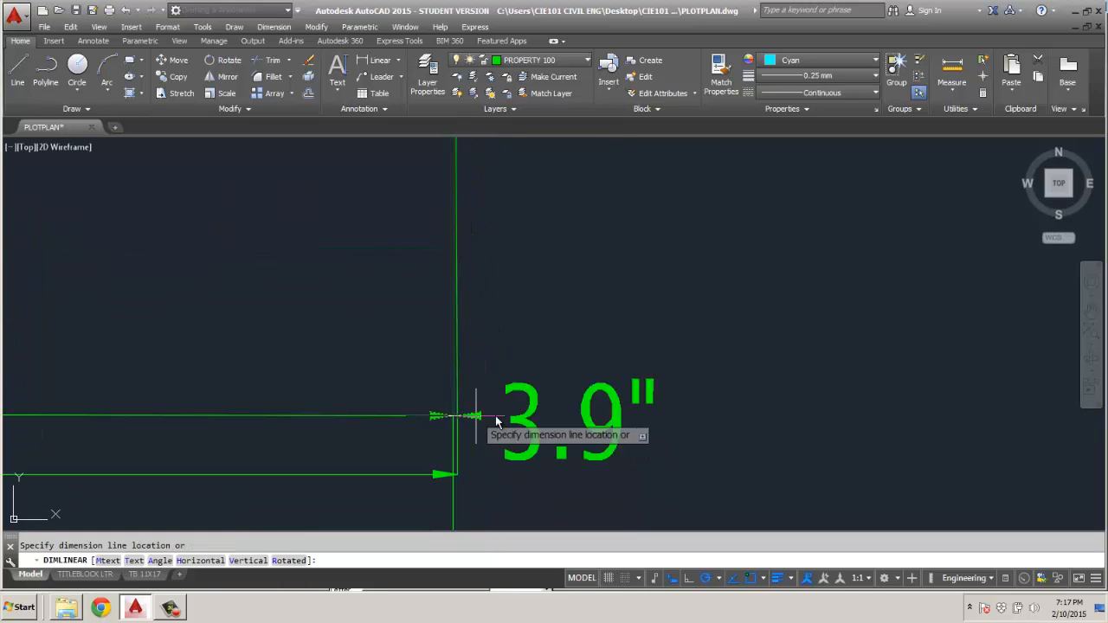
middle_click_drag(472, 415, 509, 416)
scroll(514, 414, "down", 3)
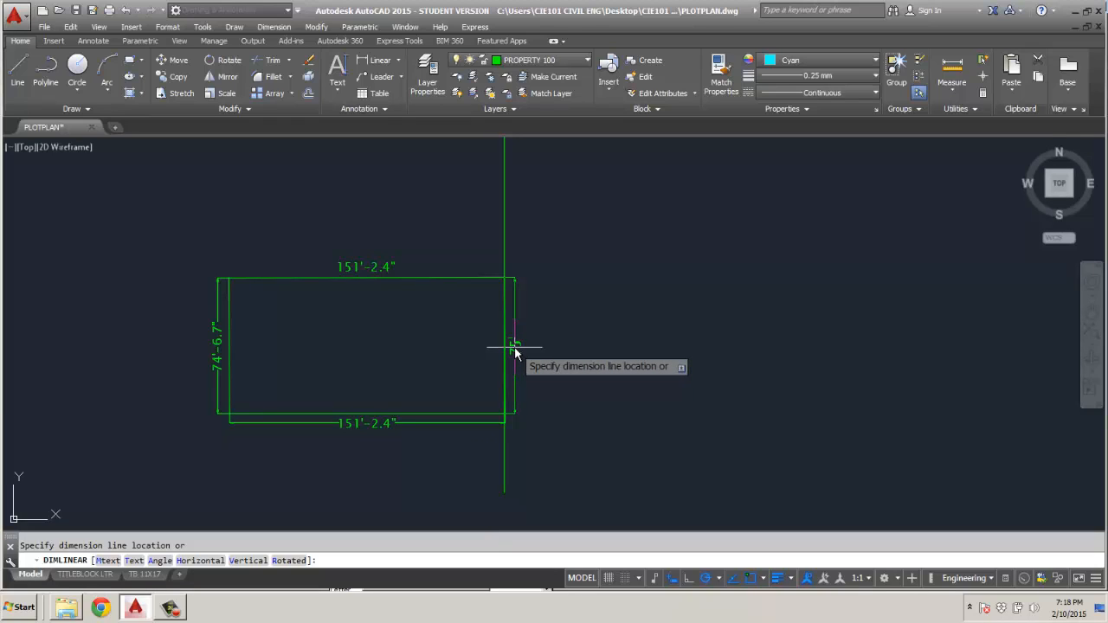
scroll(515, 350, "up", 2)
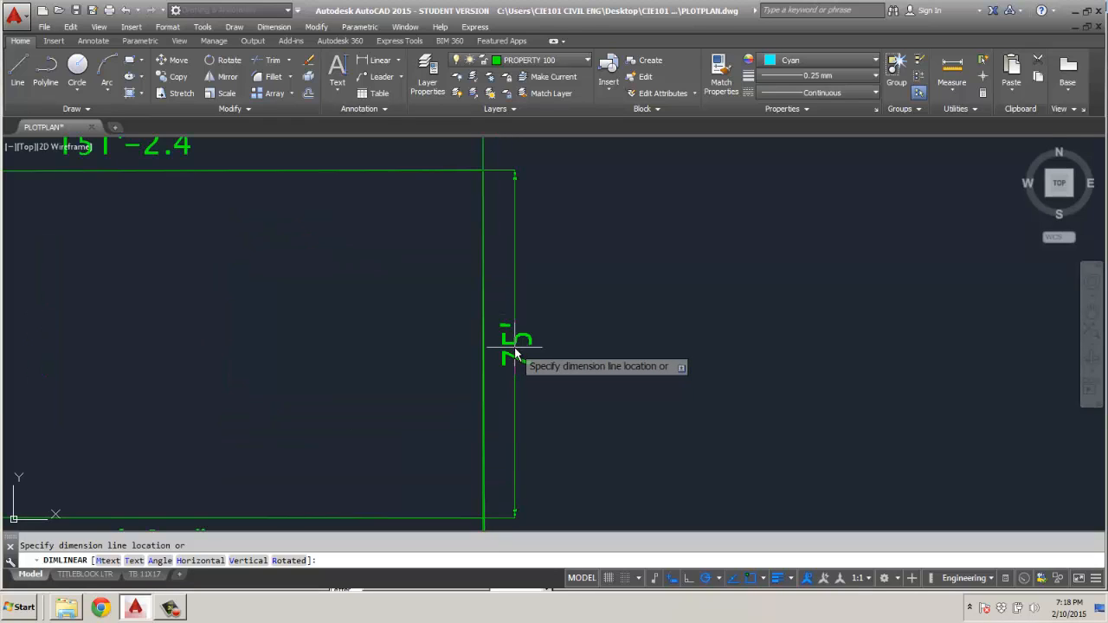
scroll(514, 354, "down", 1)
scroll(515, 357, "up", 2)
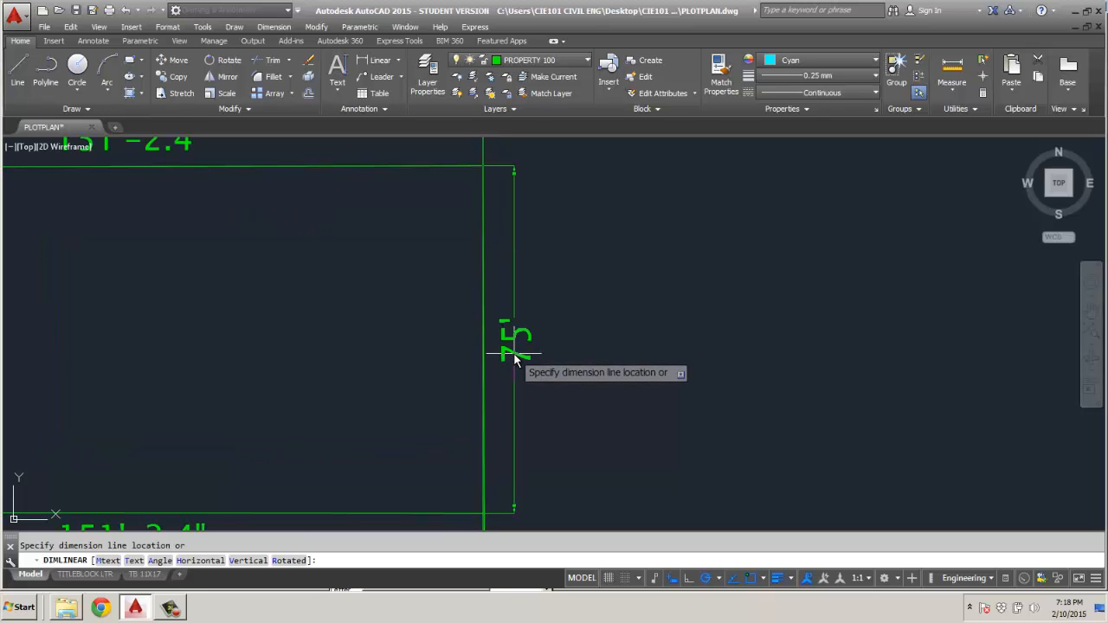
key("Escape")
Examine the lot's right edge and corners, selecting the edge line to check where its endpoints lie.
scroll(533, 363, "down", 1)
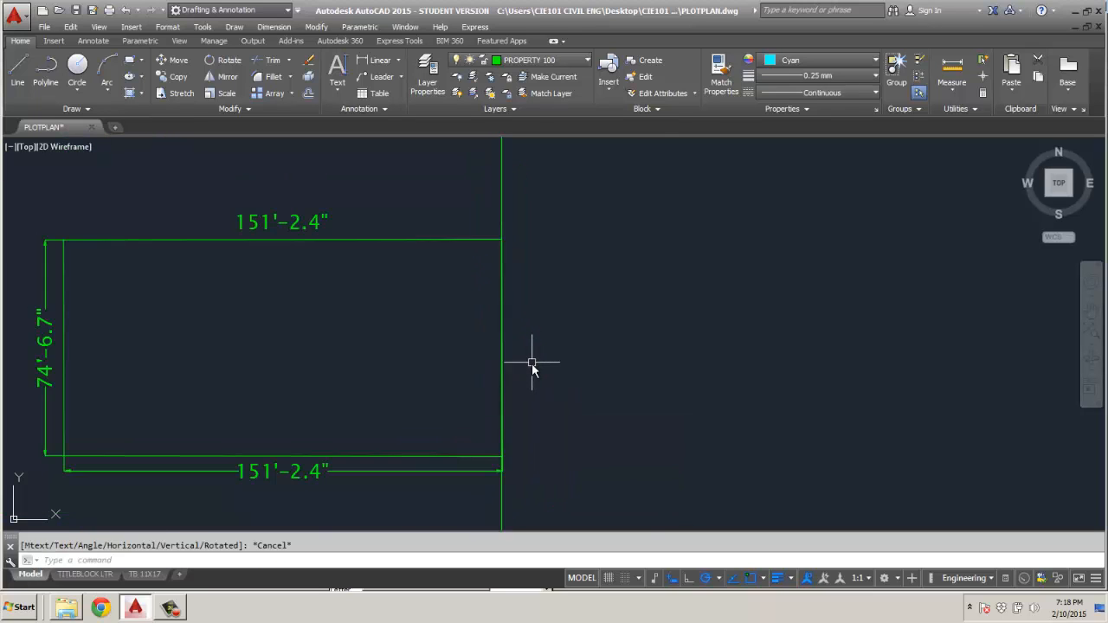
scroll(517, 426, "up", 5)
scroll(516, 416, "down", 1)
mouse_move(519, 396)
middle_mouse_down()
mouse_move(601, 285)
mouse_move(601, 375)
middle_mouse_up()
scroll(601, 376, "down", 4)
scroll(600, 381, "up", 3)
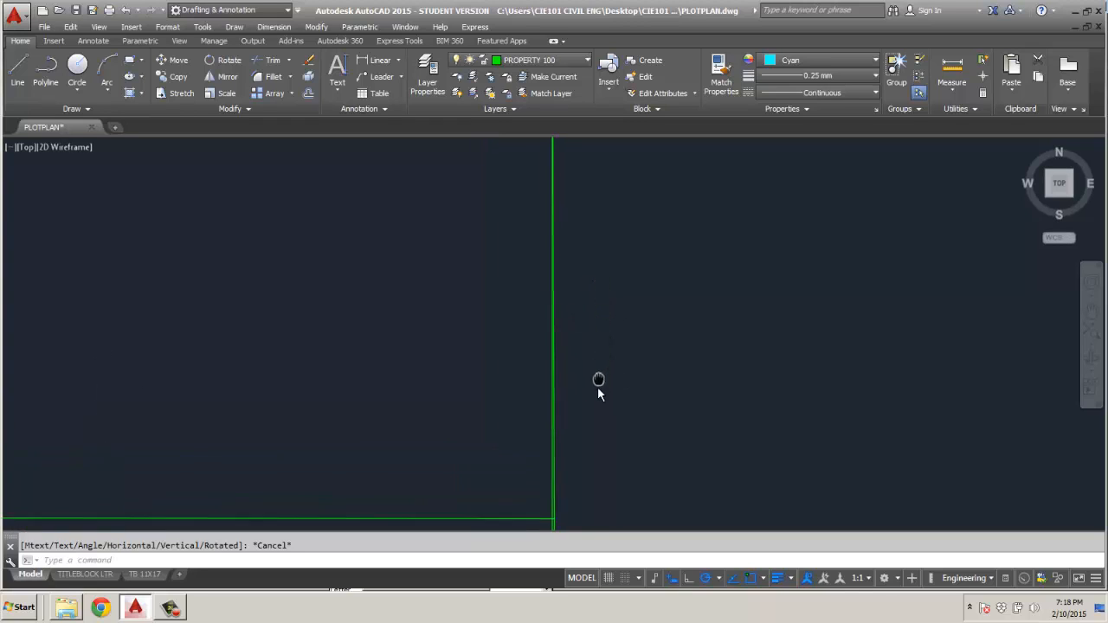
scroll(593, 401, "down", 3)
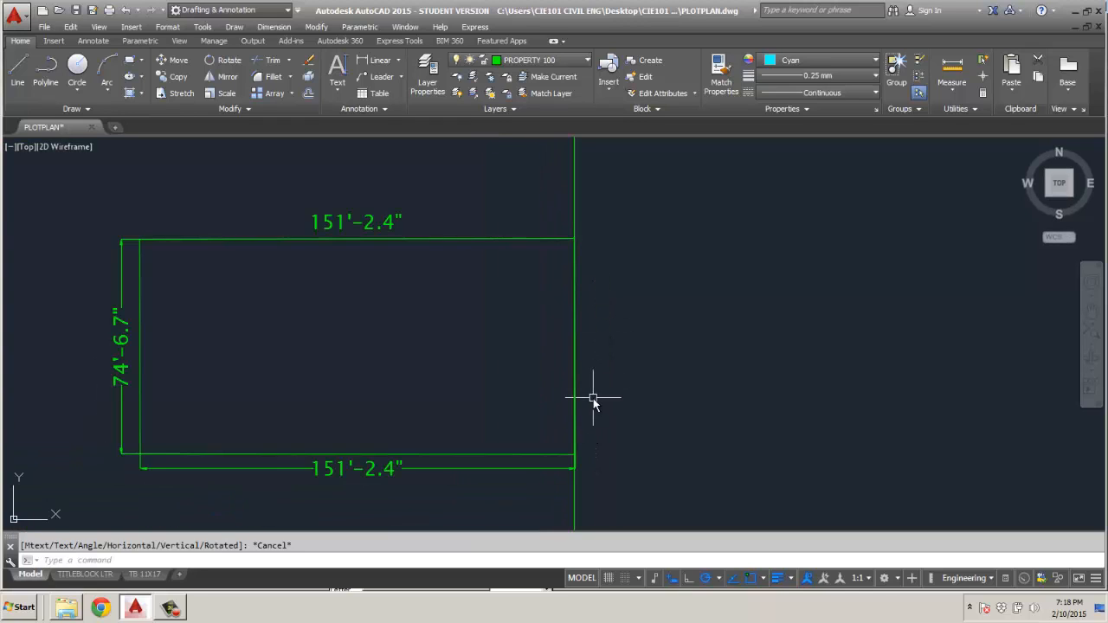
left_click(576, 396)
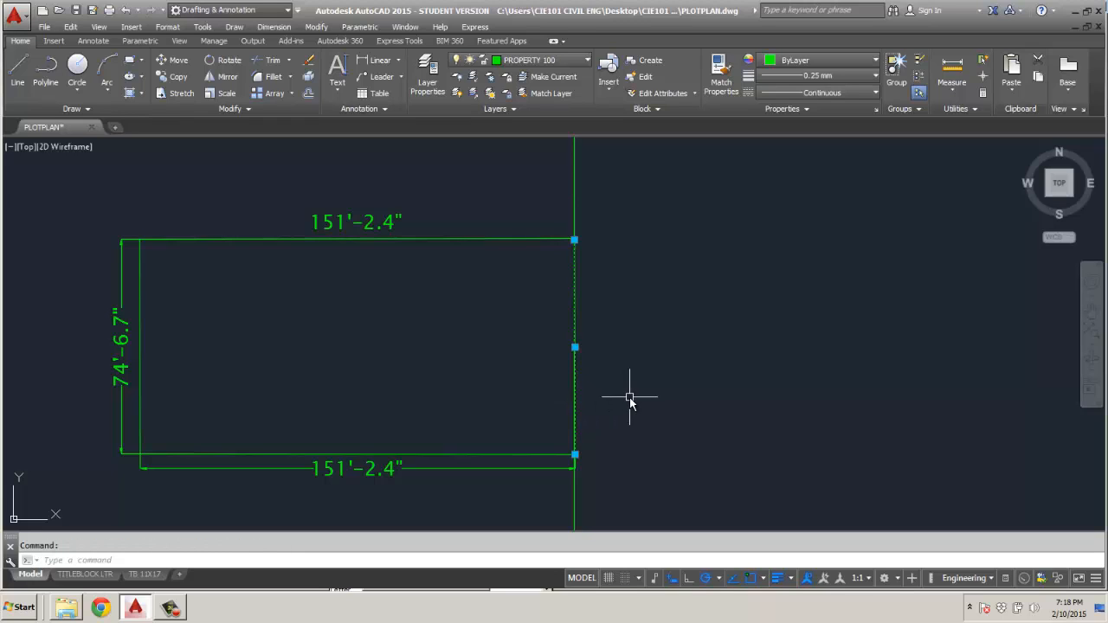
scroll(578, 224, "up", 5)
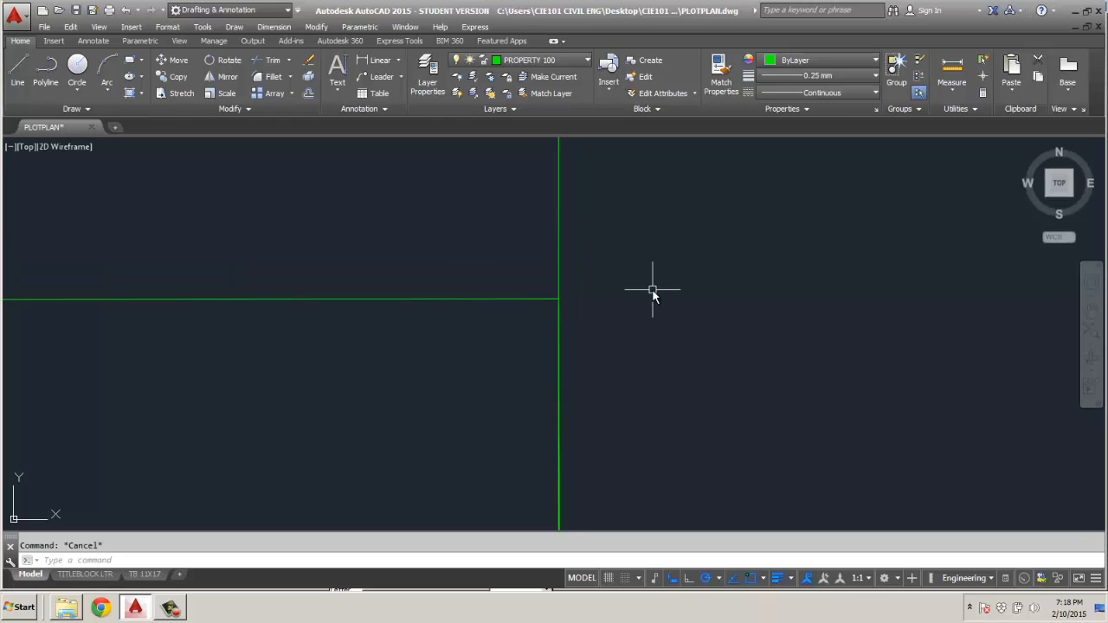
Add a vertical linear dimension between the upper and lower corners of the lot's right edge, placing it just inside the lot.
scroll(652, 295, "down", 3)
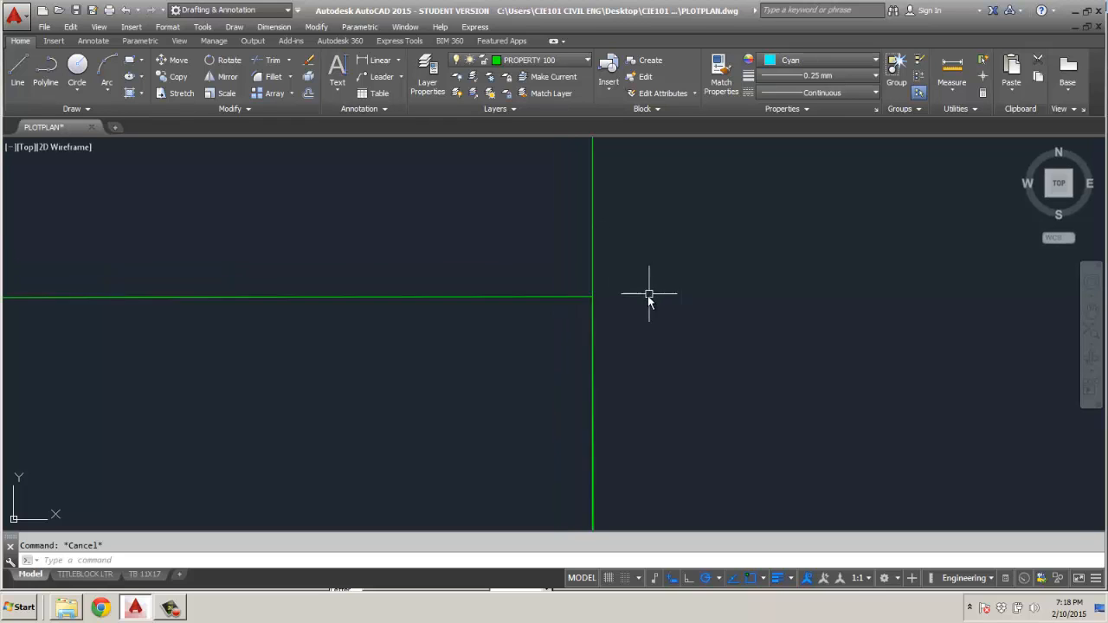
left_click(400, 65)
left_click(386, 80)
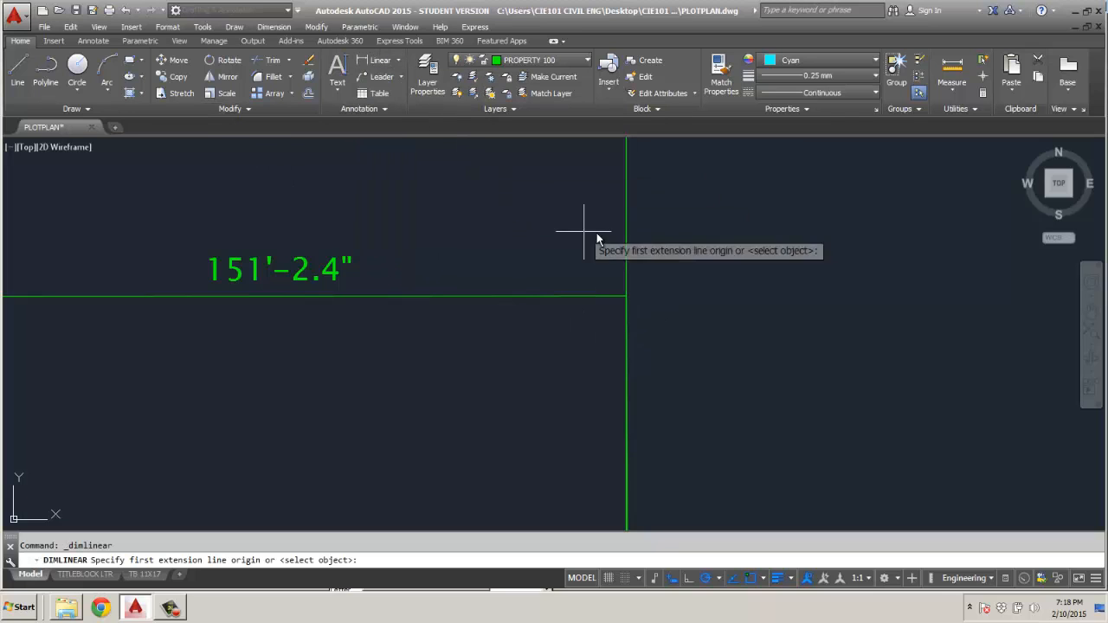
left_click(627, 298)
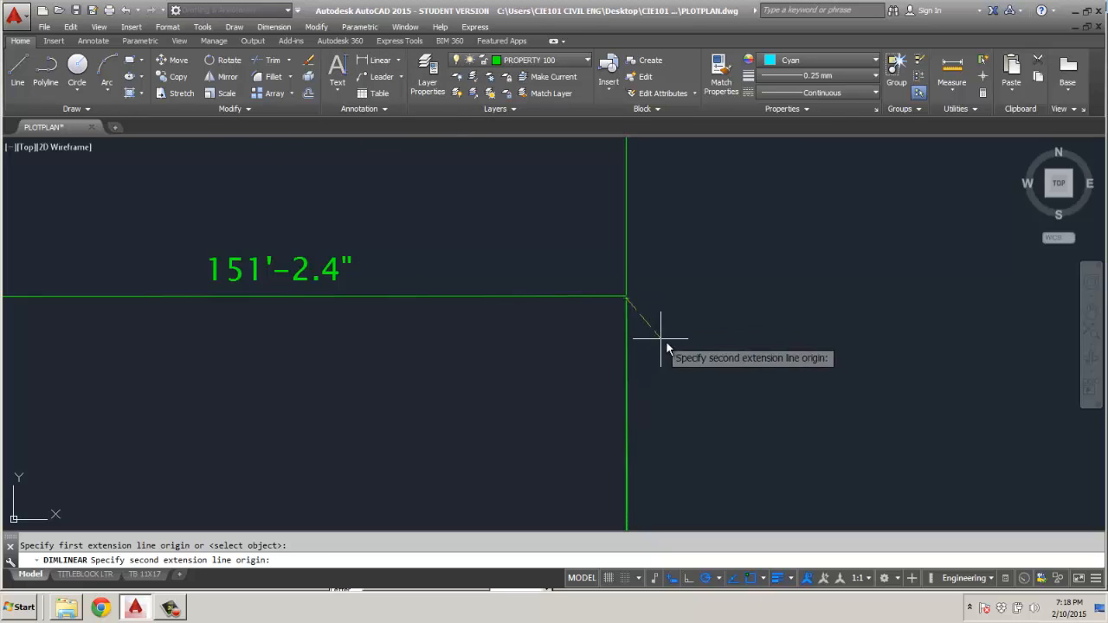
scroll(662, 346, "down", 5)
scroll(662, 417, "up", 6)
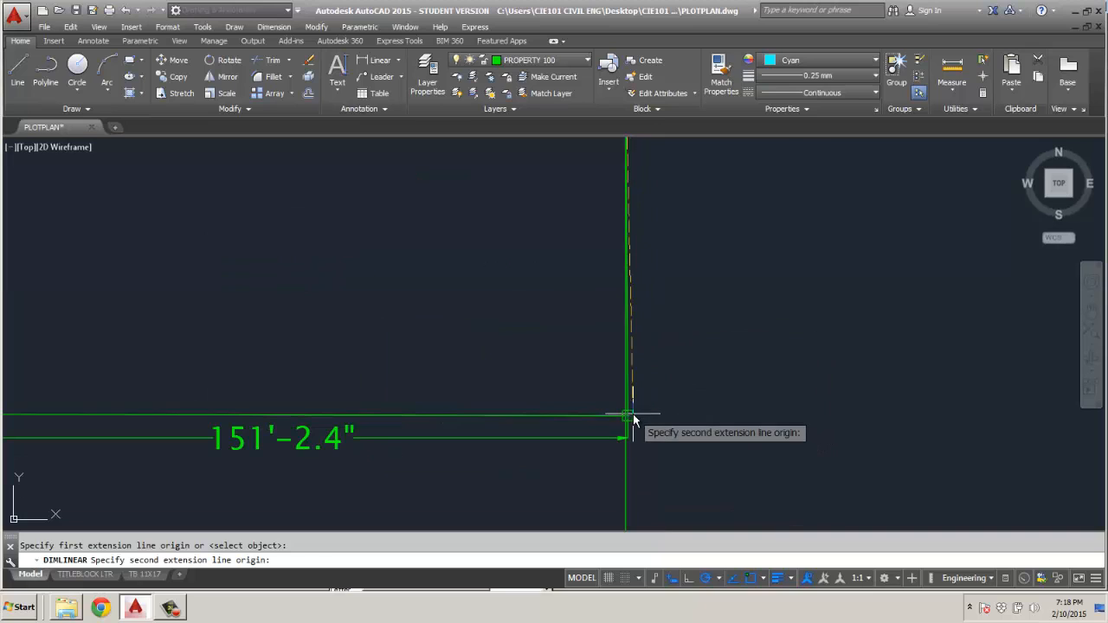
left_click(627, 417)
scroll(658, 413, "down", 6)
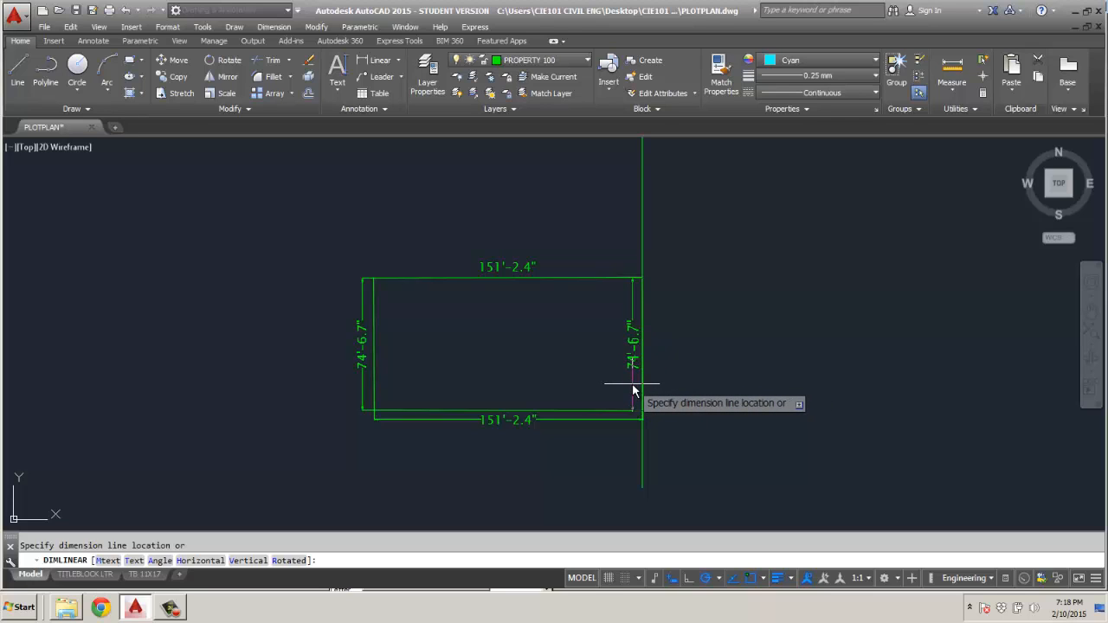
left_click(632, 391)
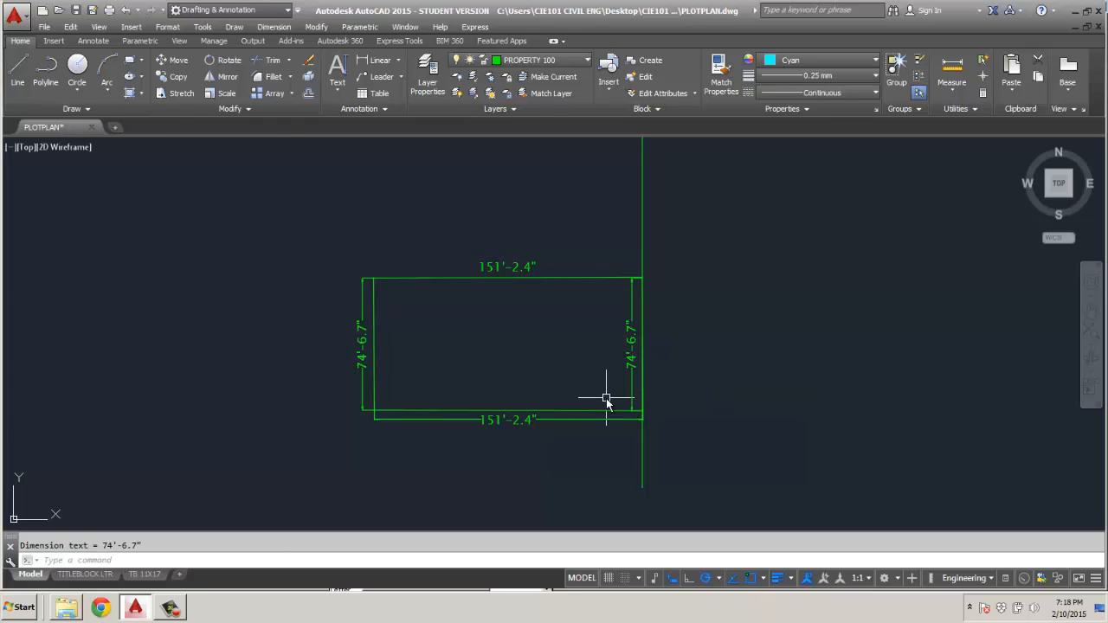
Move the lower edge dimension inside the lot, just above the lower edge.
left_click(512, 421)
left_click(511, 420)
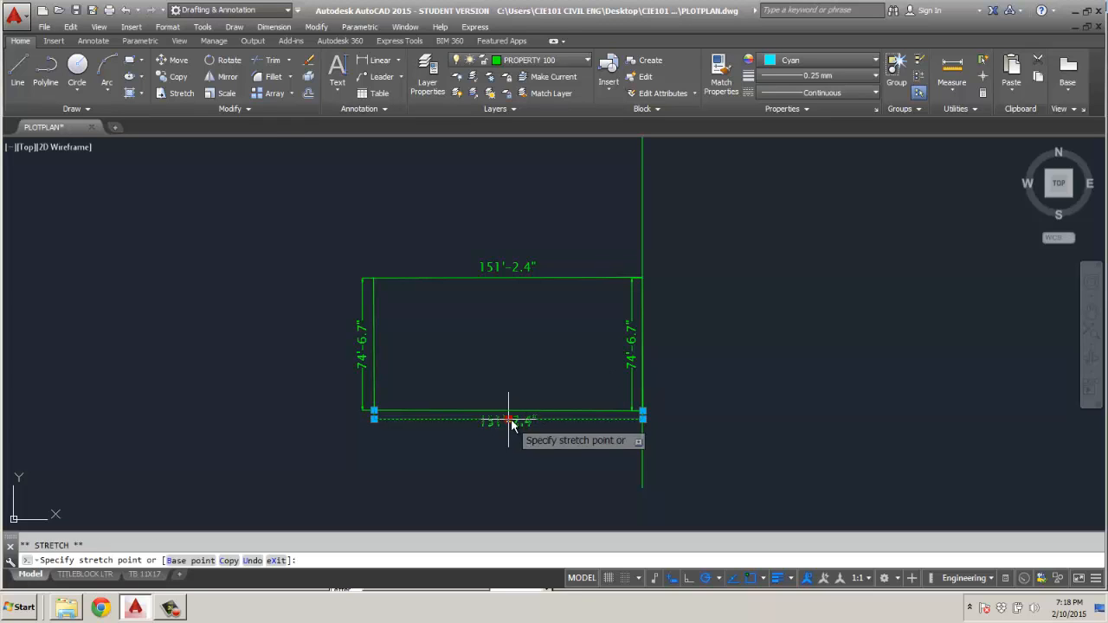
left_click(511, 400)
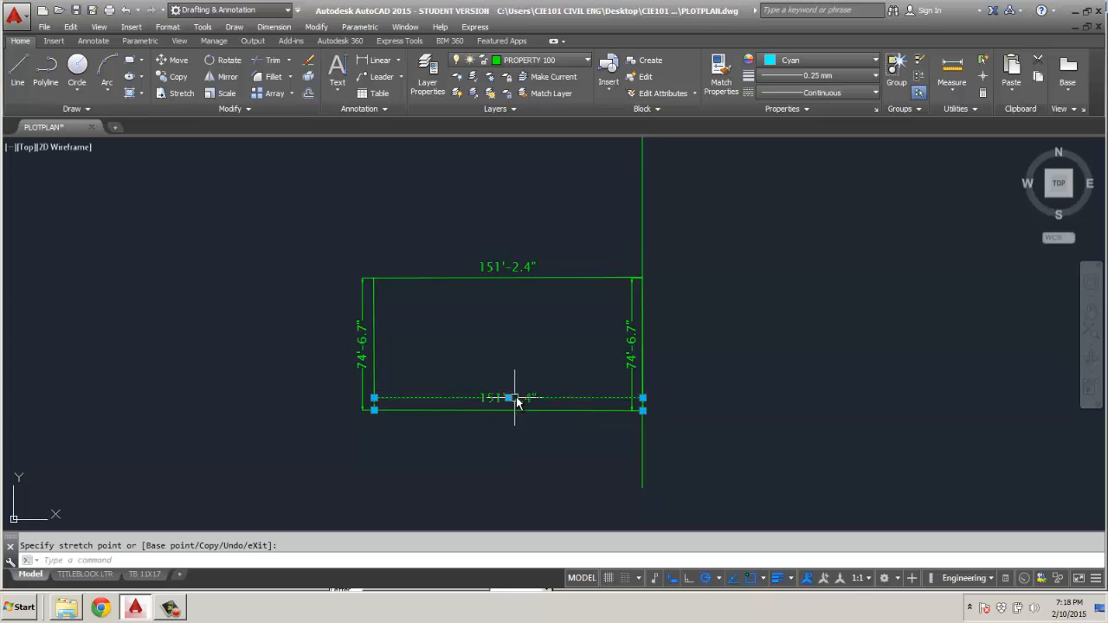
Turn off both dimension lines of the lower, right and left edge dimensions of the lot.
key("Escape")
left_click(466, 399)
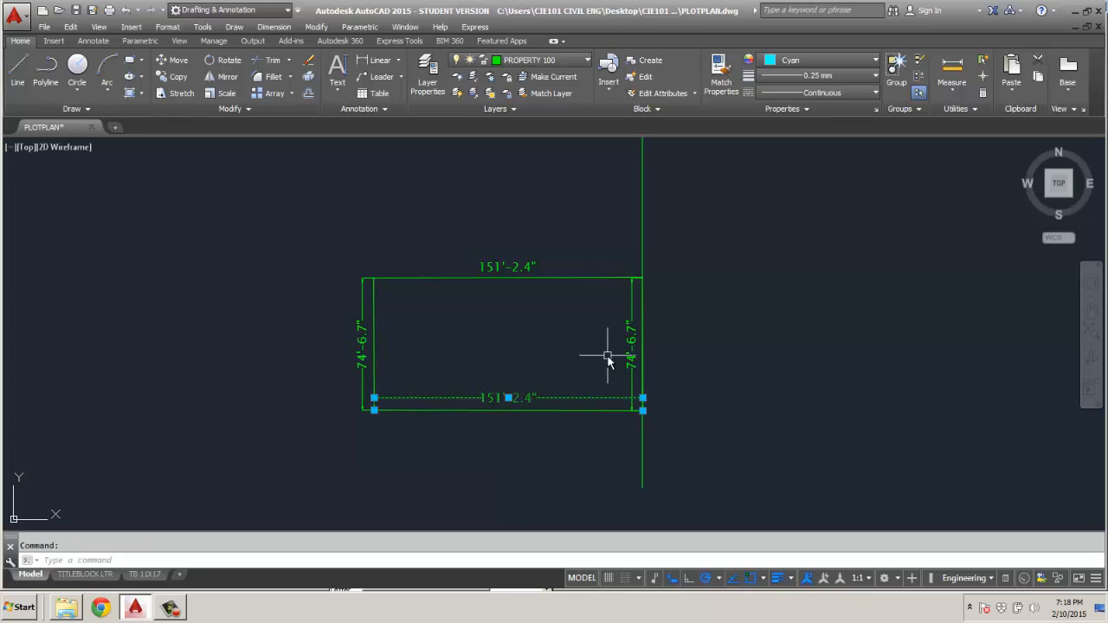
left_click(632, 372)
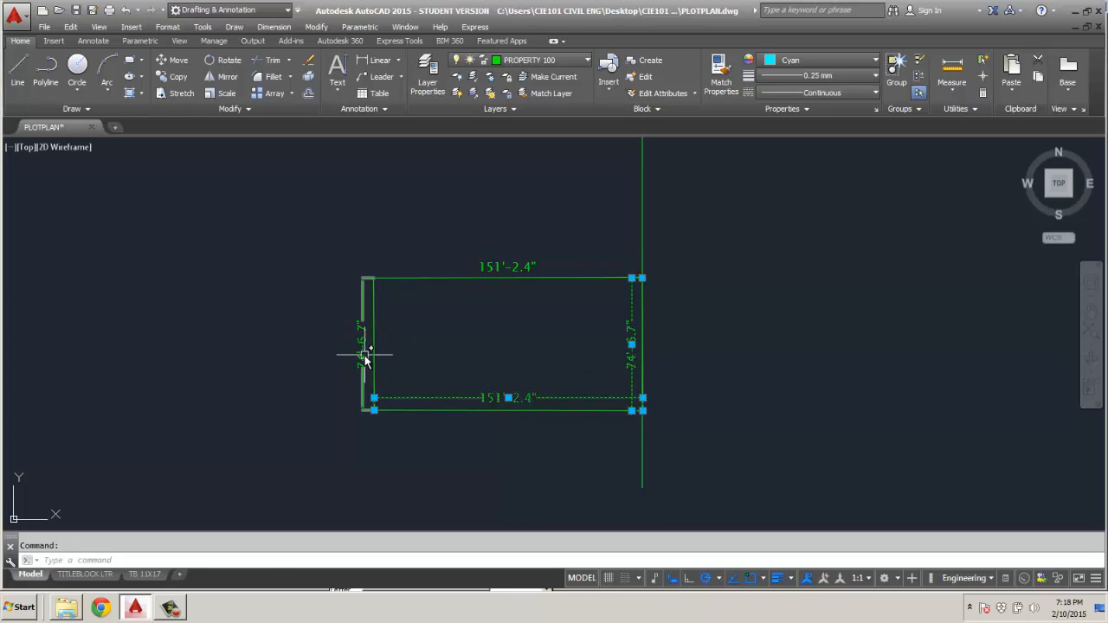
left_click(364, 360)
right_click(212, 233)
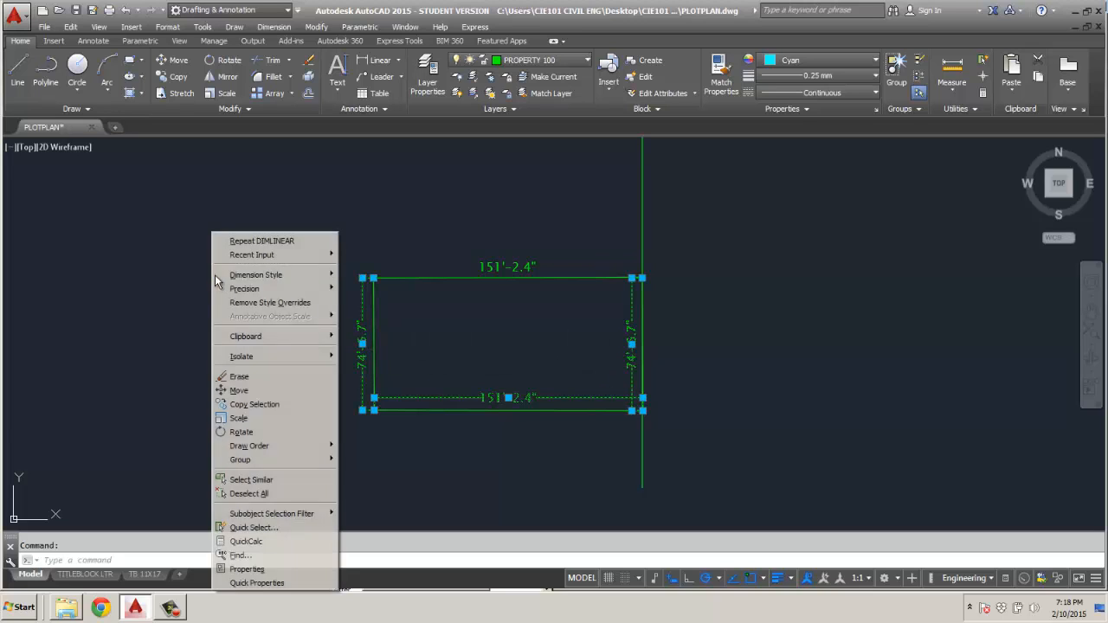
left_click(249, 569)
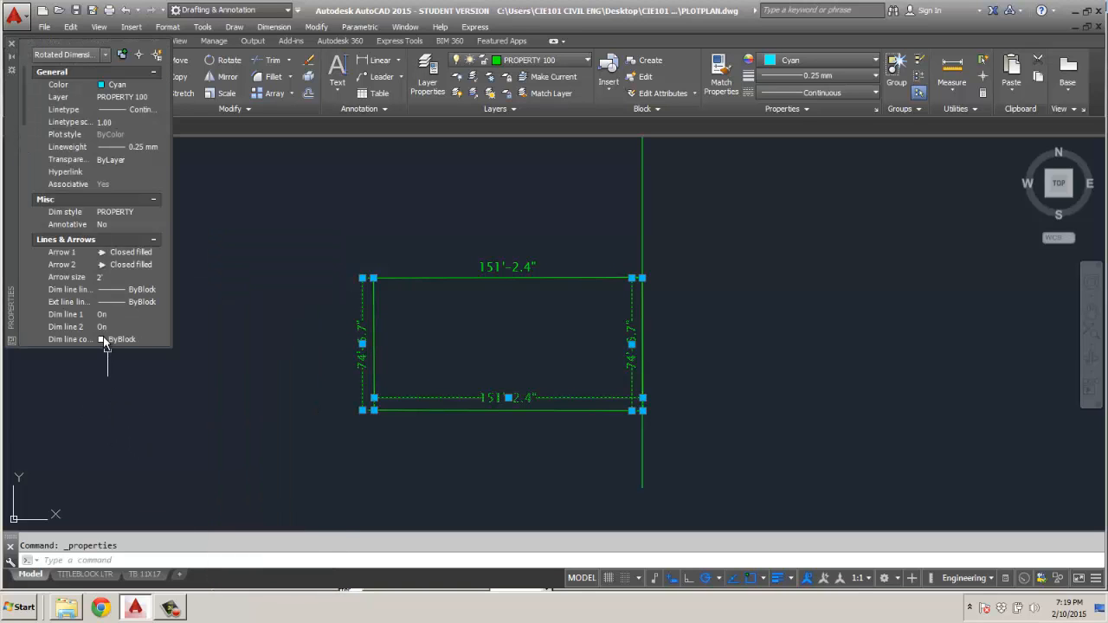
left_click(149, 315)
left_click(154, 315)
left_click(152, 333)
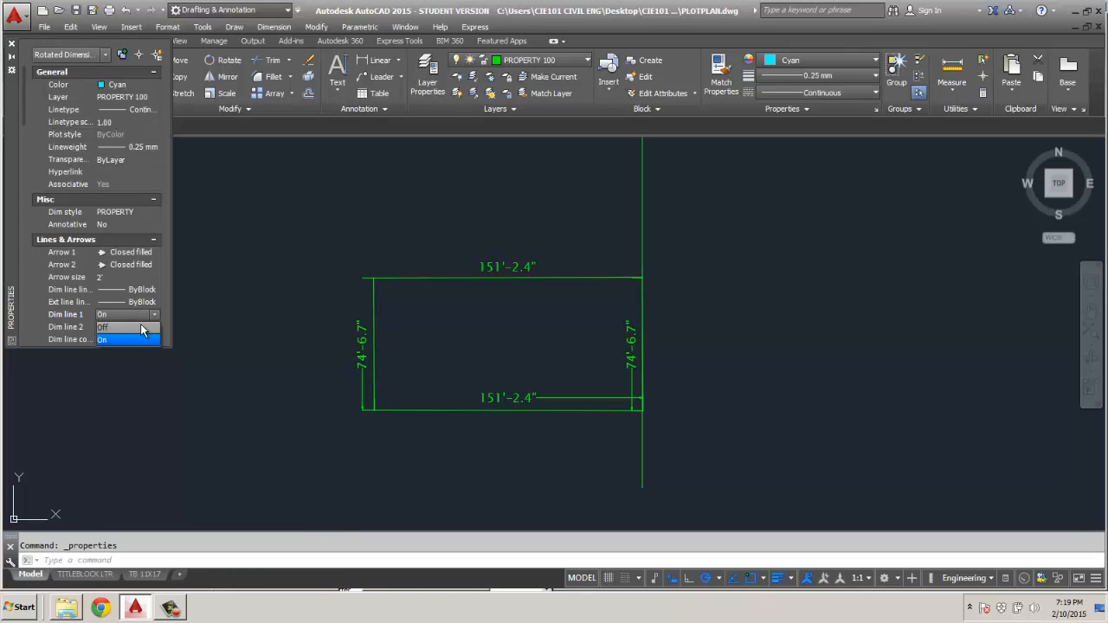
left_click(154, 329)
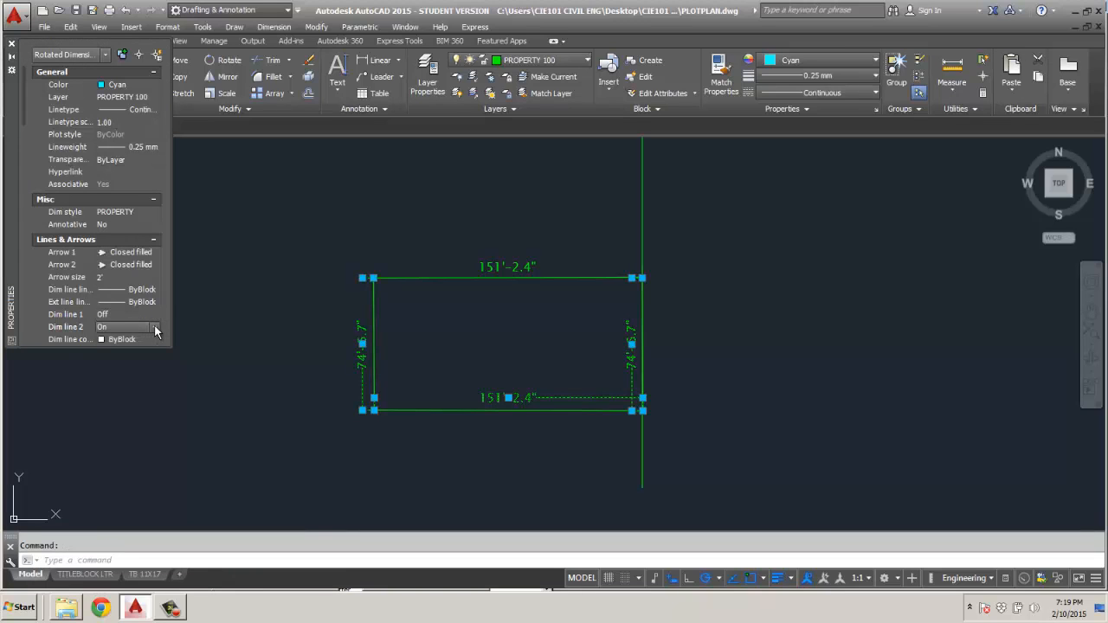
left_click(154, 327)
left_click(133, 340)
Turn off both extension lines of the selected edge dimensions, leaving only their text, and clear the selection.
left_click_drag(24, 116, 25, 146)
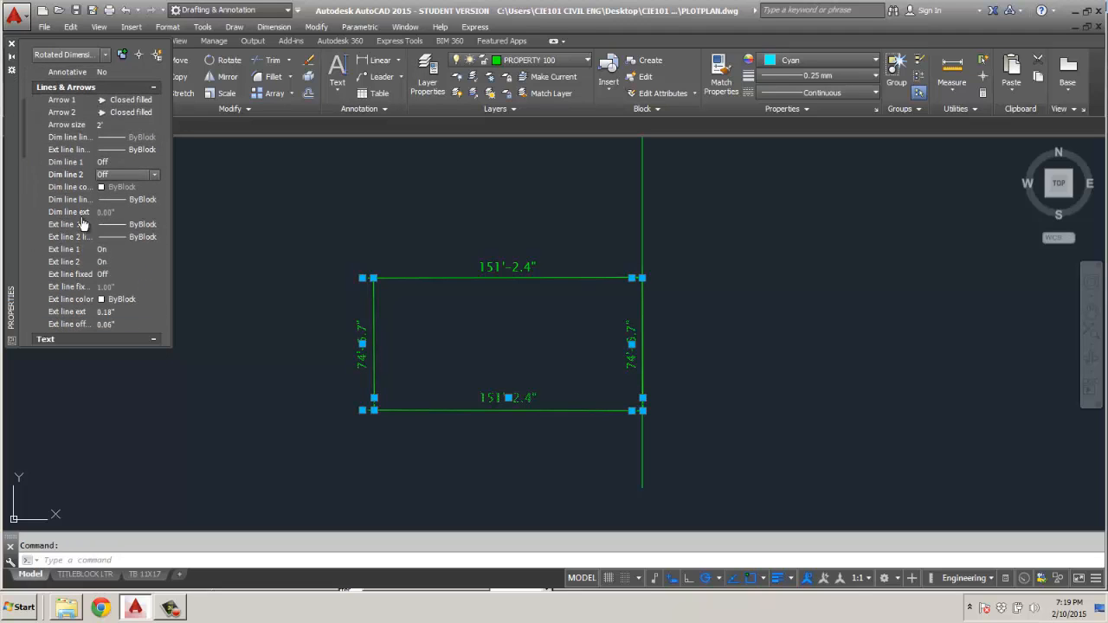
left_click(144, 250)
left_click(143, 250)
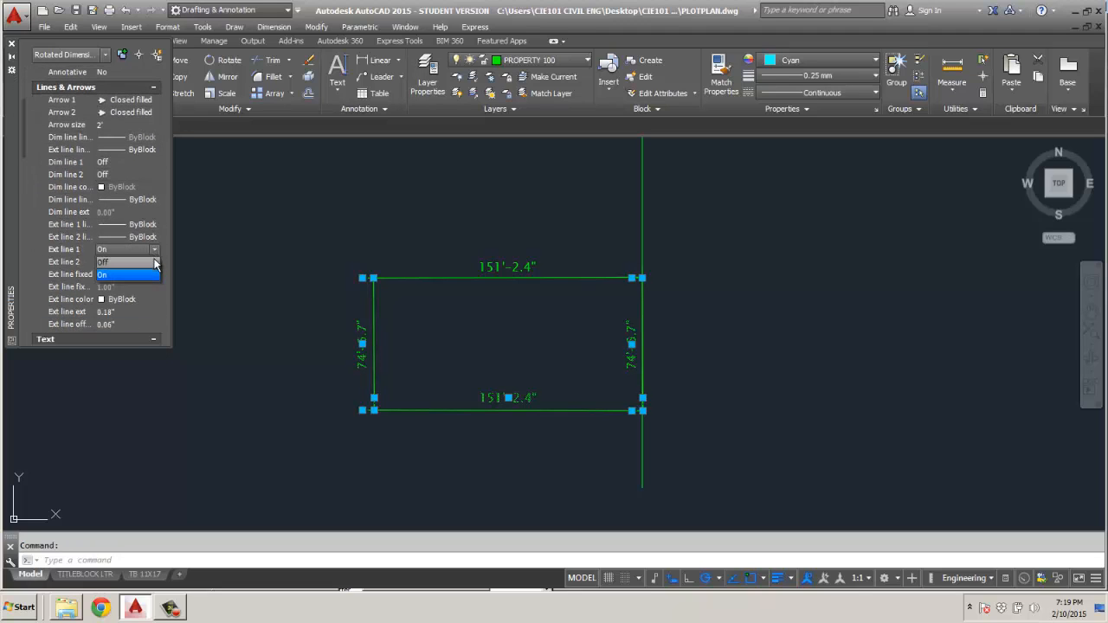
left_click(139, 262)
left_click(142, 264)
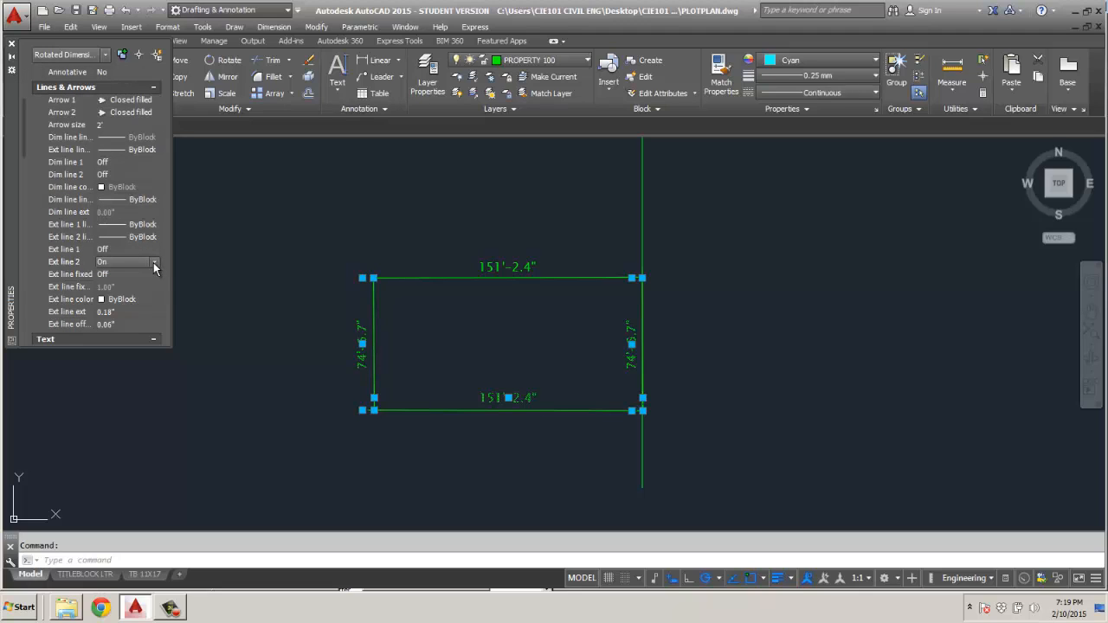
left_click(155, 262)
left_click(121, 286)
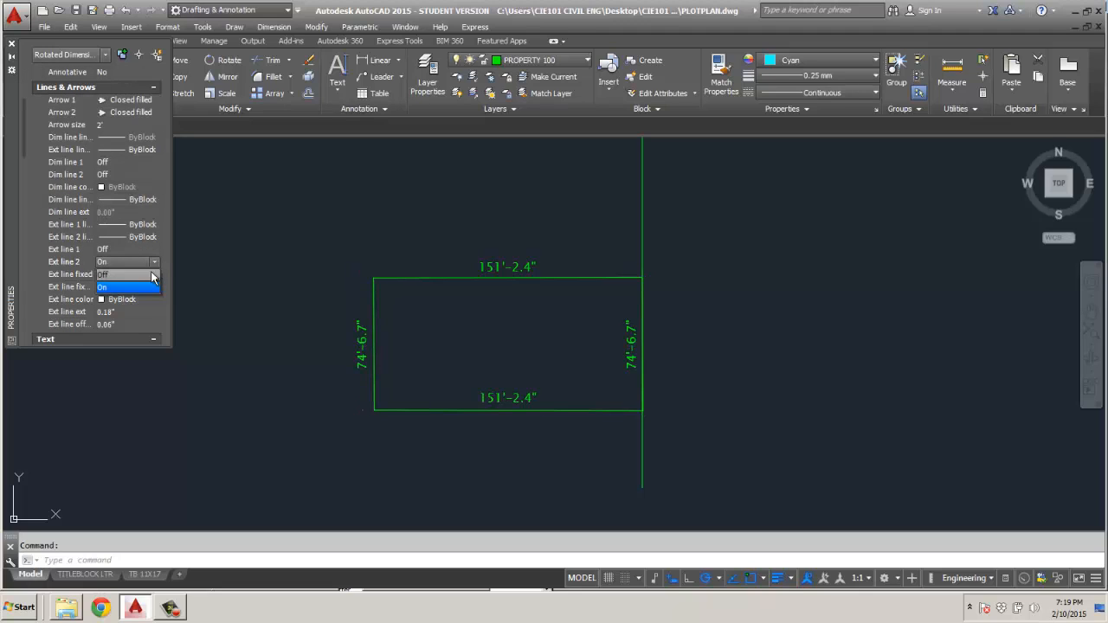
left_click(282, 294)
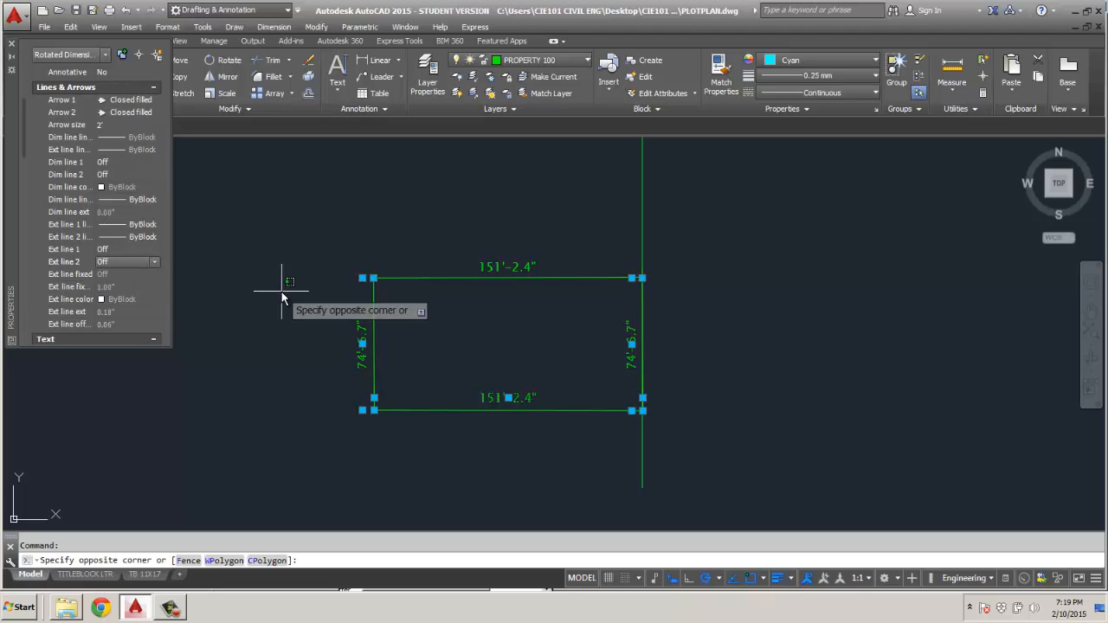
key("Escape")
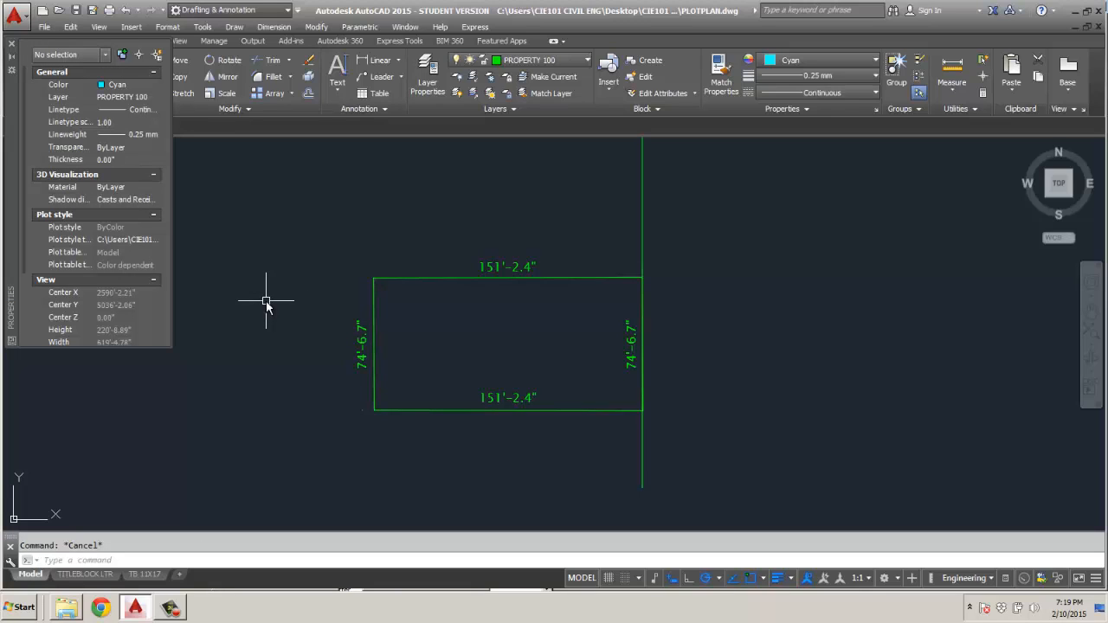
left_click(337, 88)
left_click(355, 143)
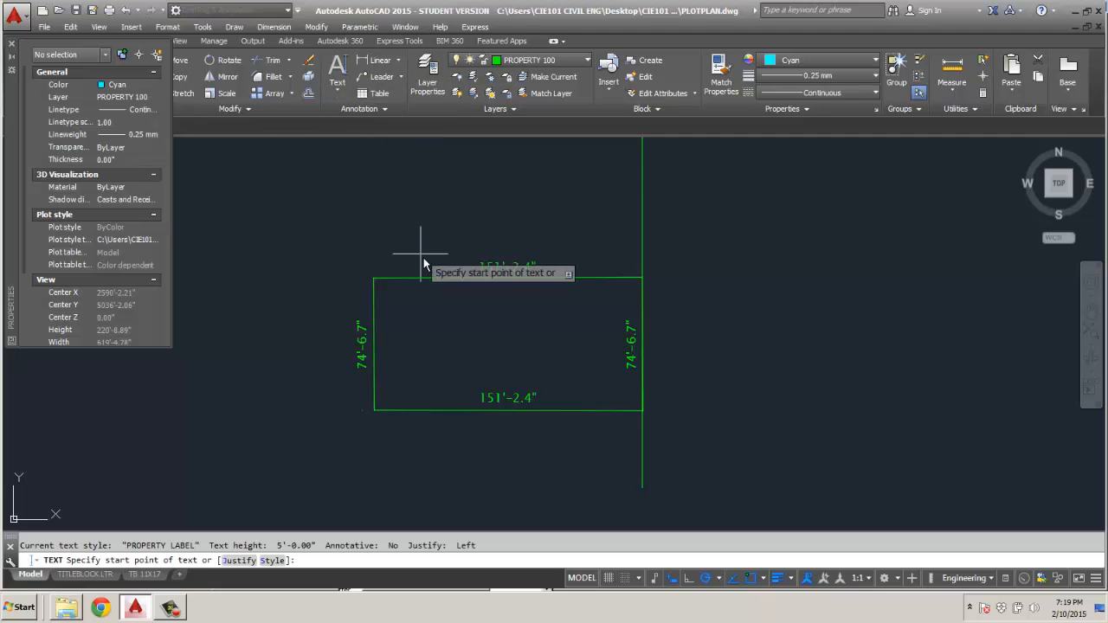
left_click(458, 291)
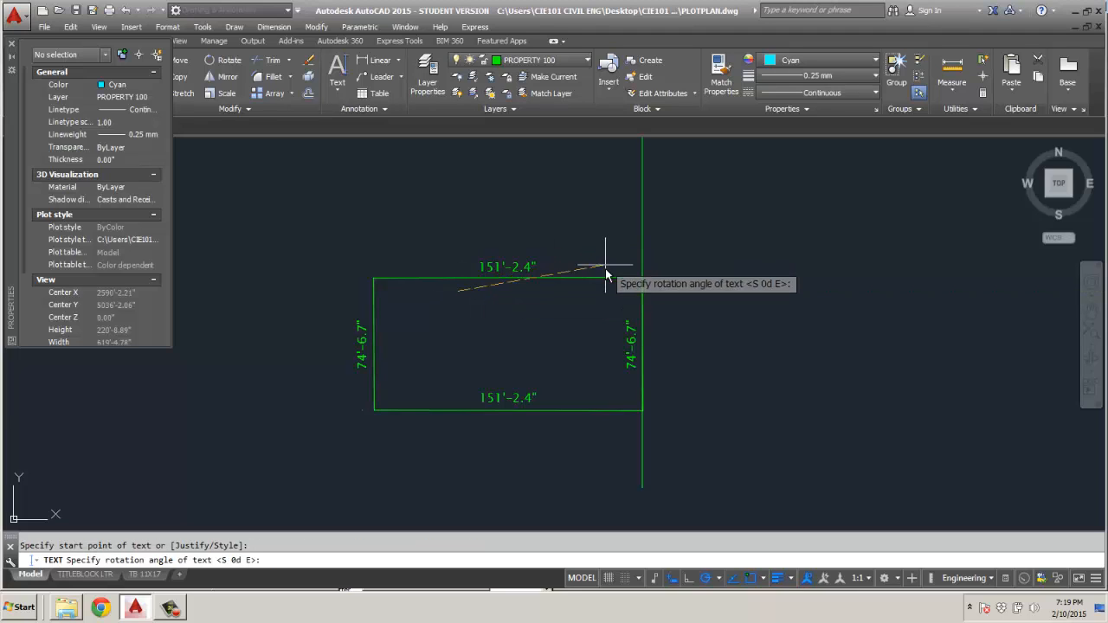
left_click(604, 299)
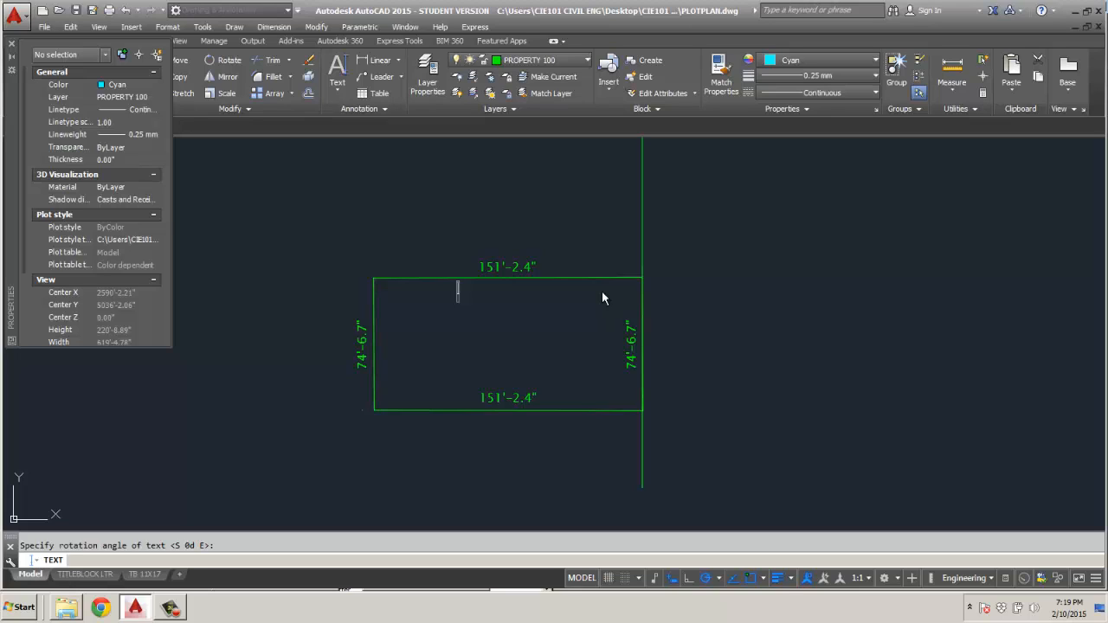
left_click(603, 294)
type("N")
key("BackSpace")
type("N89'")
key("BackSpace")
left_click(11, 46)
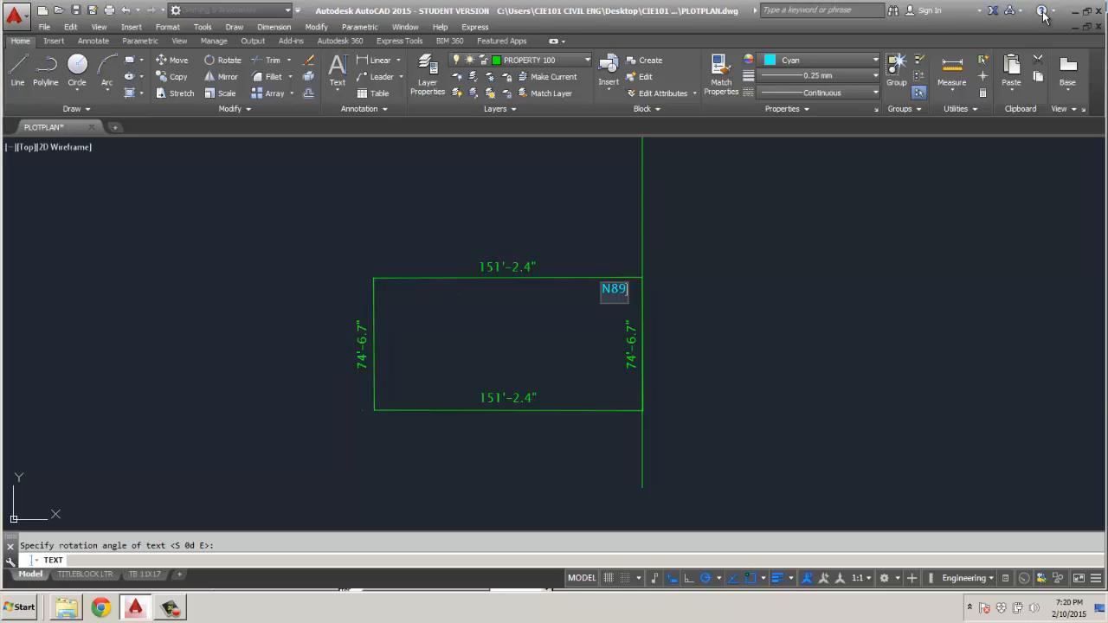
key("Escape")
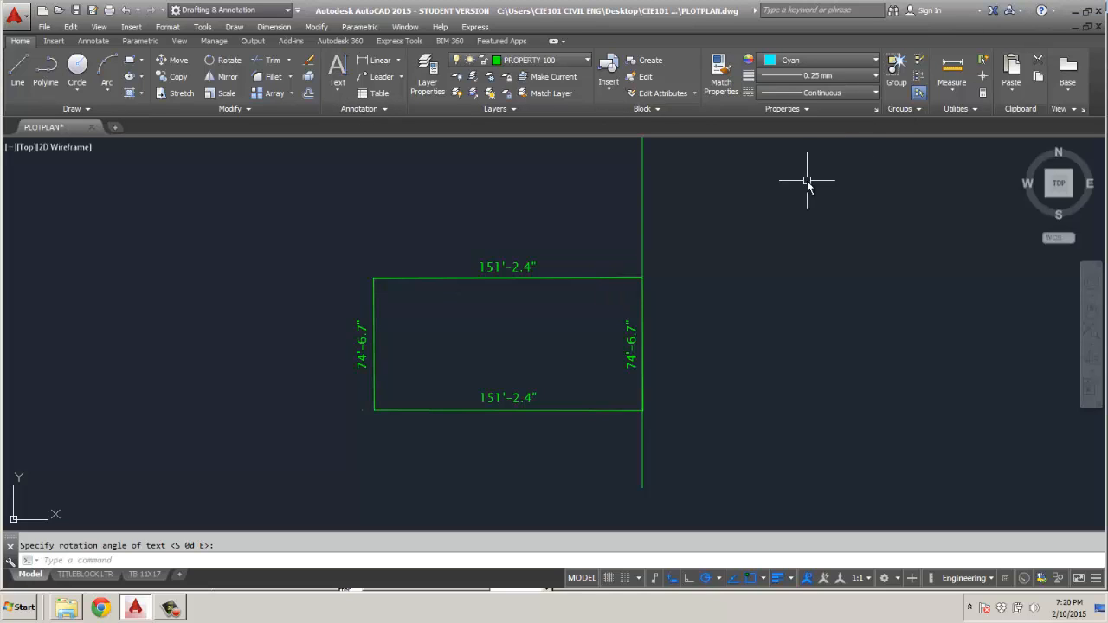
left_click(1044, 11)
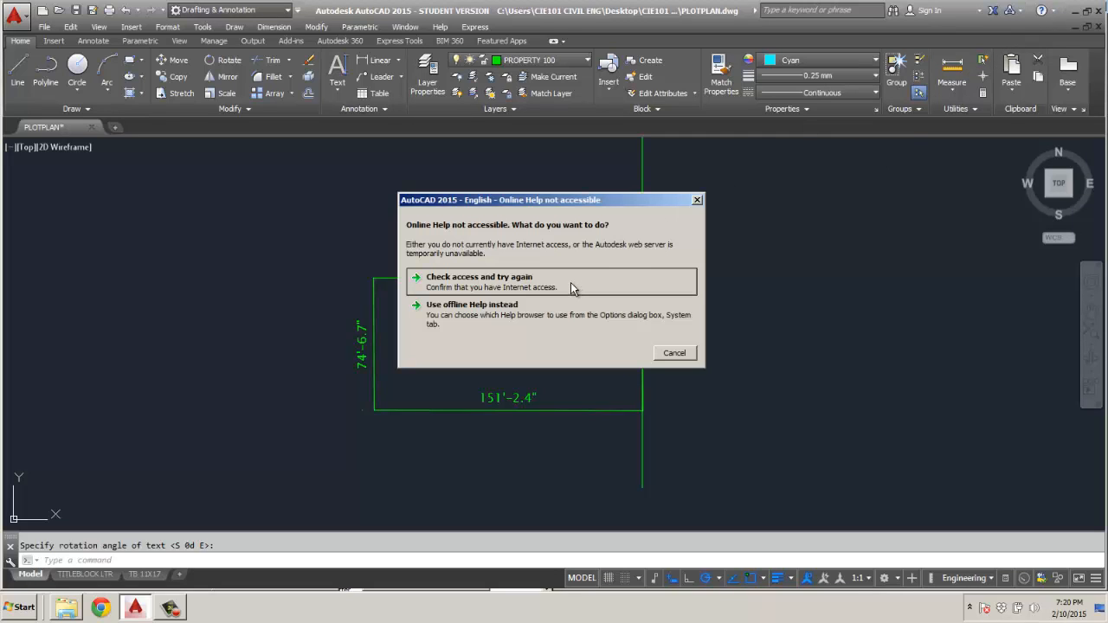
left_click(673, 353)
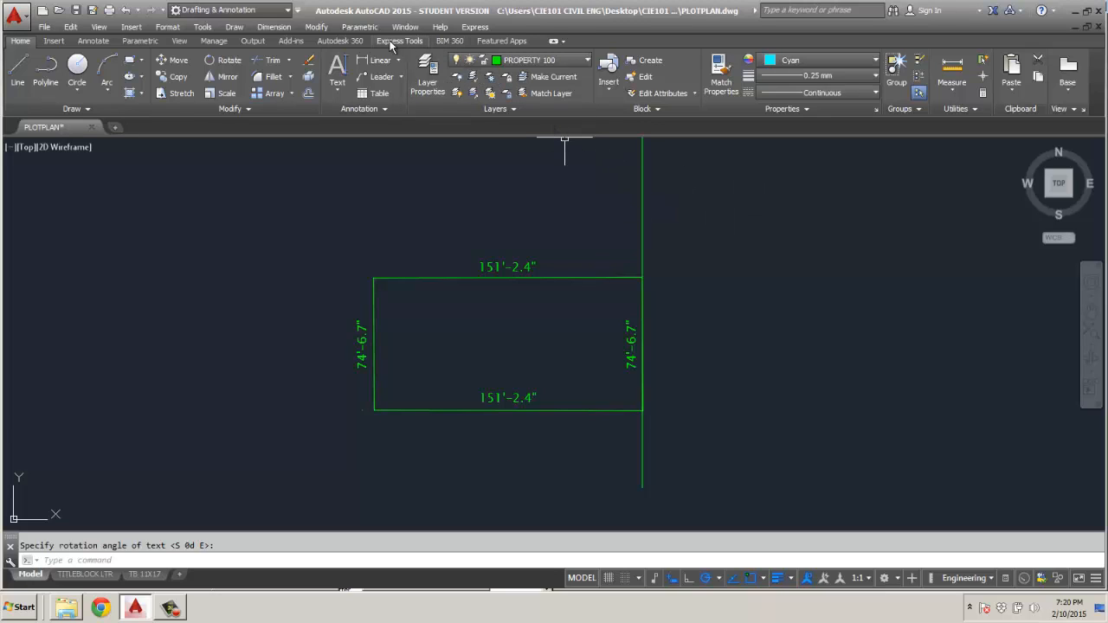
Examine the font, height and effects settings of the PROPERTY LABEL text style without changing them.
left_click(338, 90)
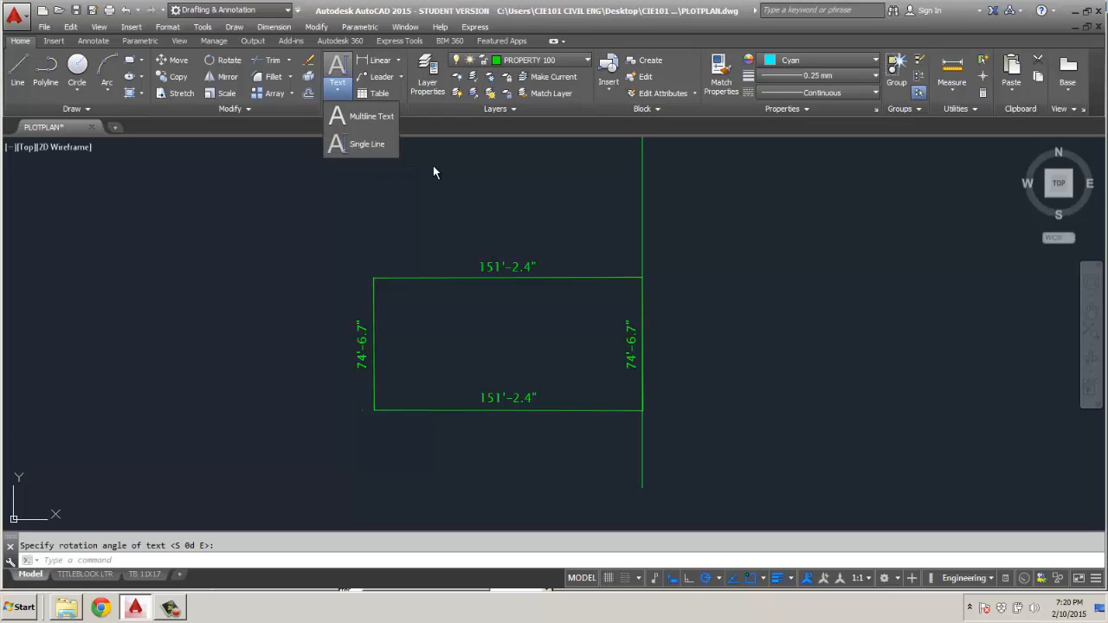
left_click(384, 110)
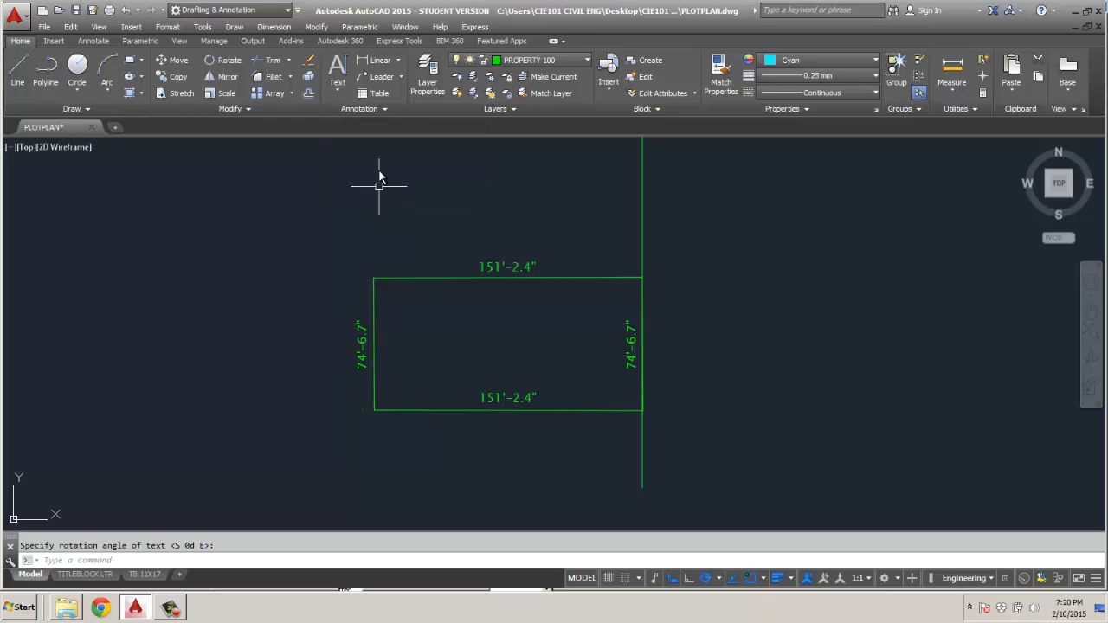
left_click(387, 109)
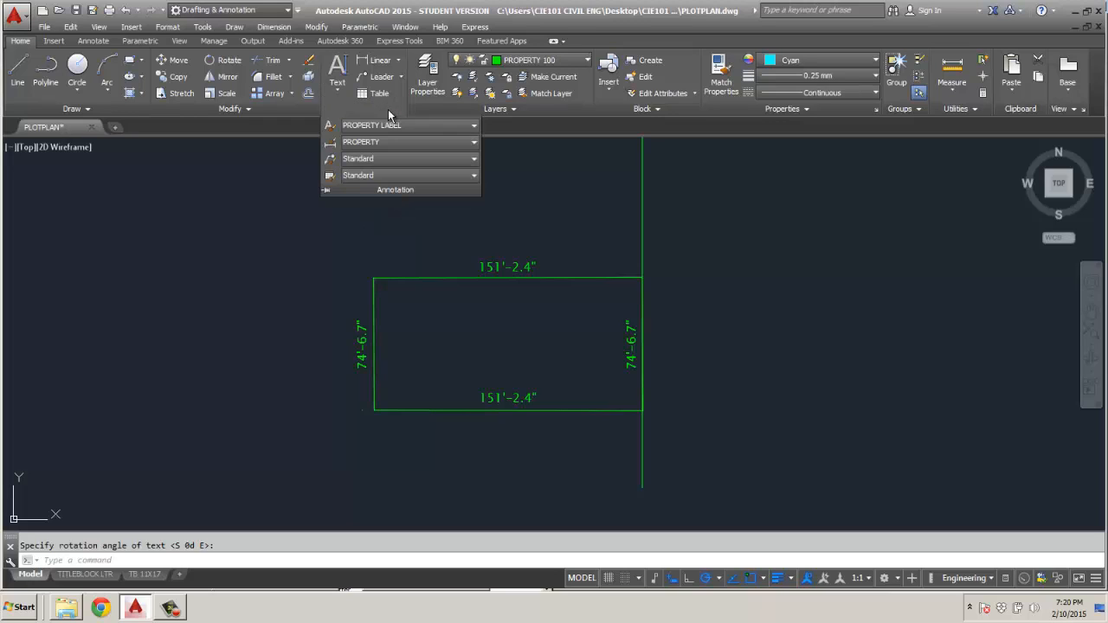
left_click(474, 175)
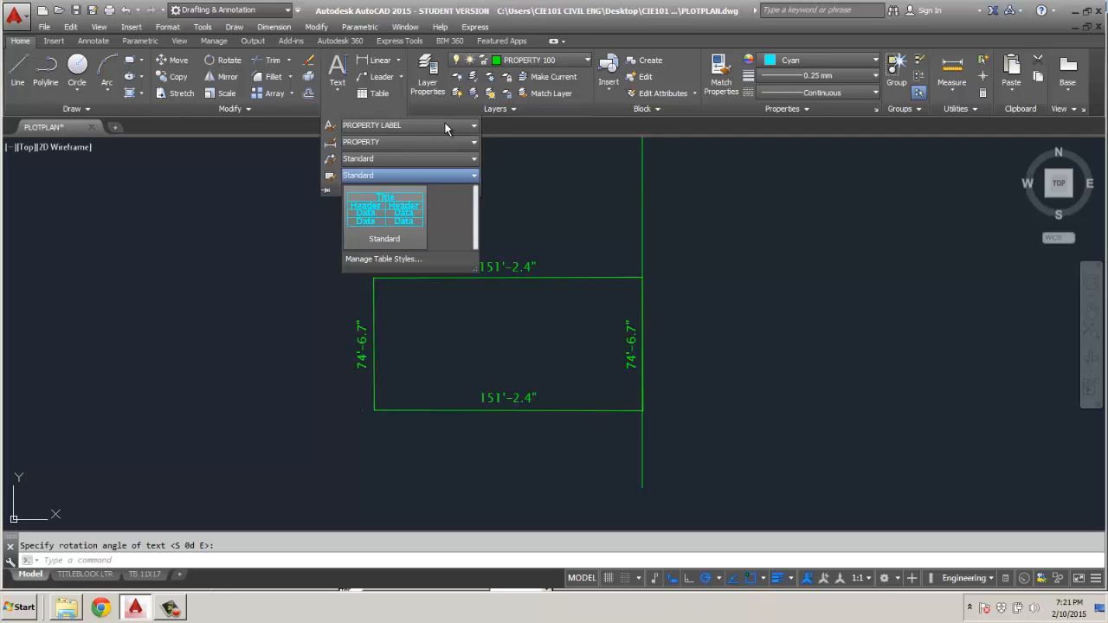
left_click(329, 126)
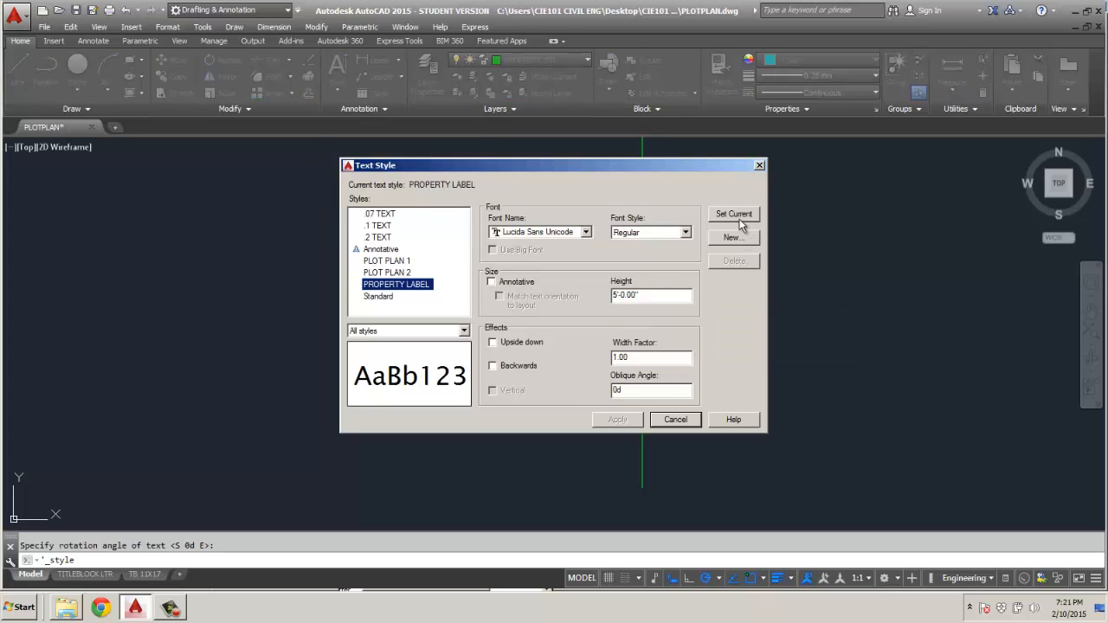
left_click(683, 421)
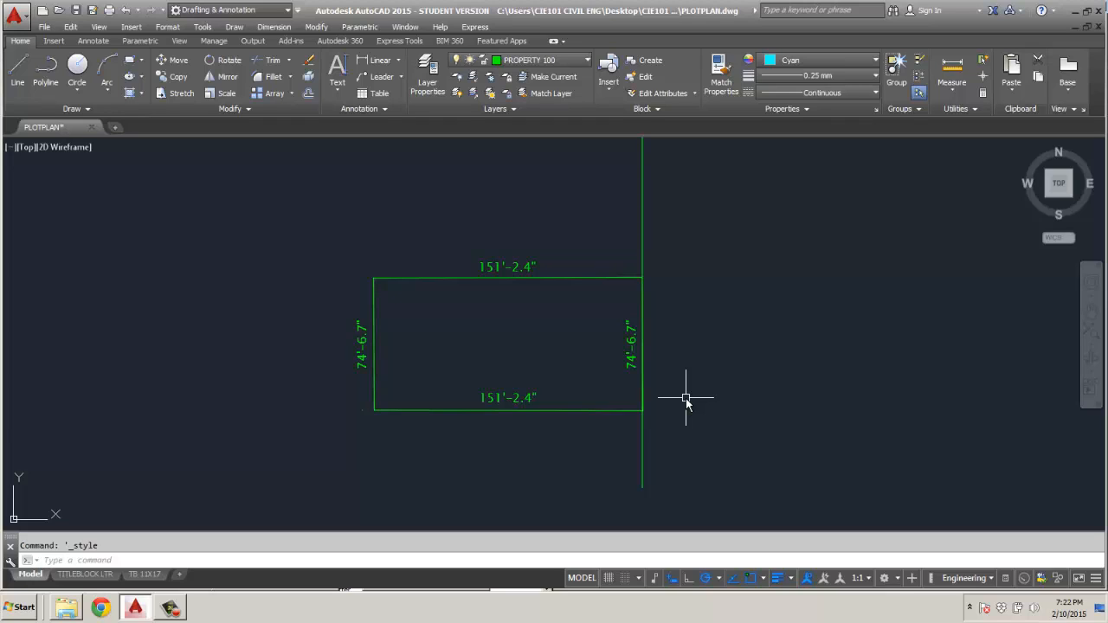
Add the single-line text N89°55'0"W inside the lot just below its upper edge, with the default zero rotation.
left_click(338, 86)
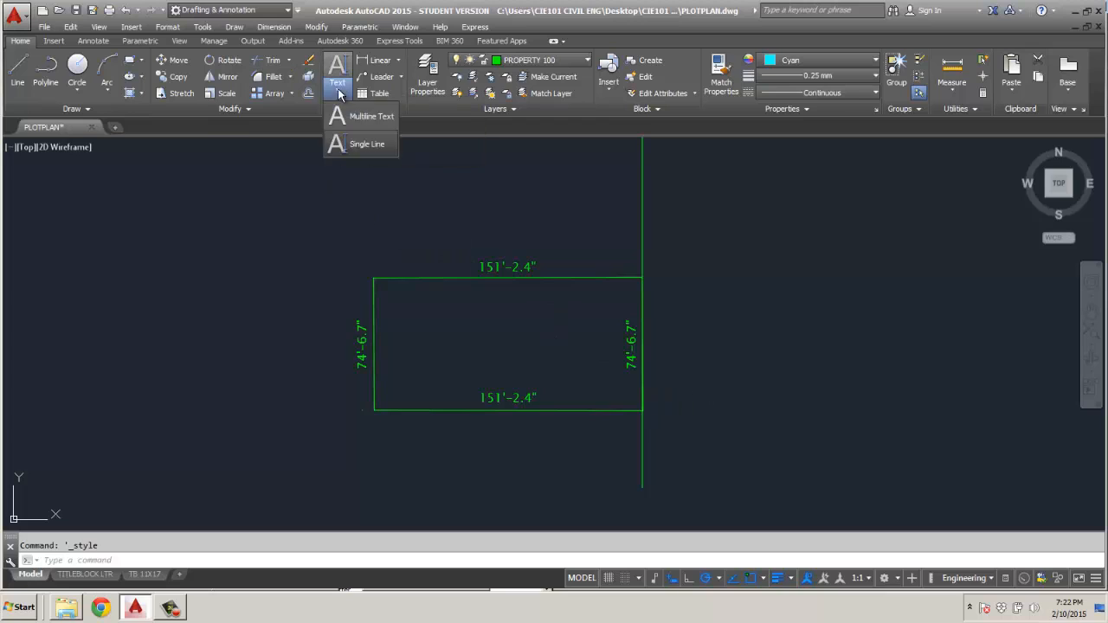
left_click(351, 142)
left_click(443, 297)
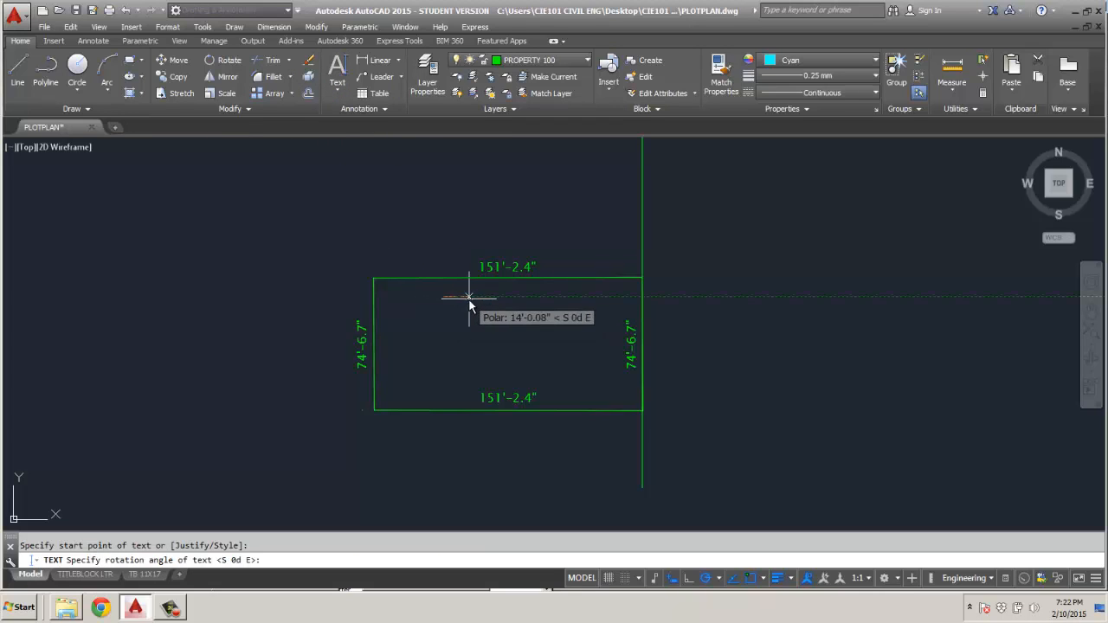
key("Return")
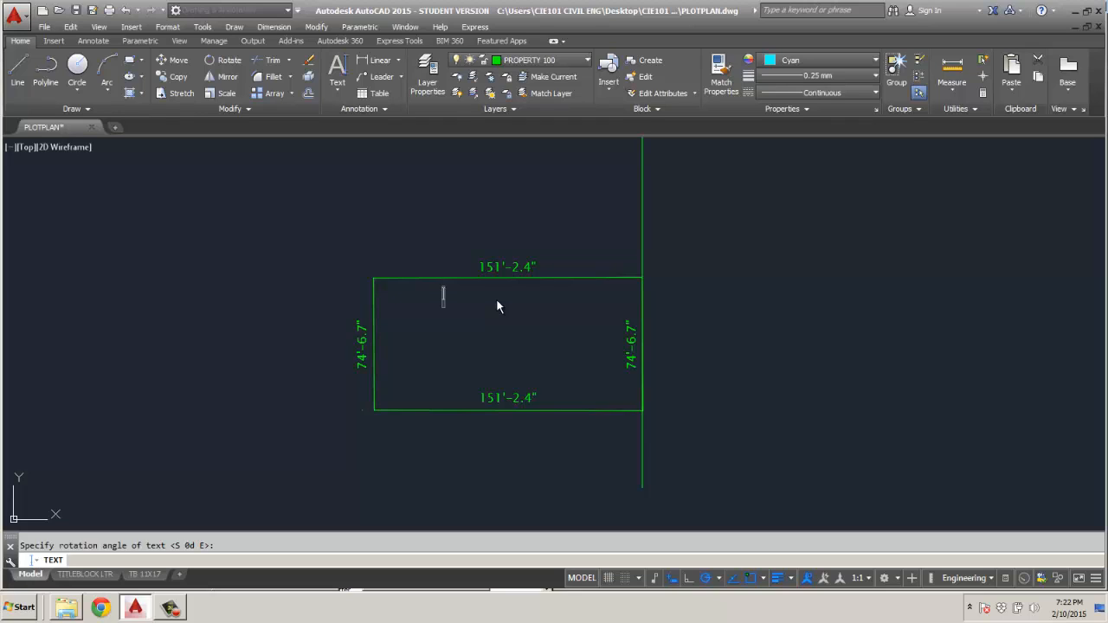
type("N89°55")
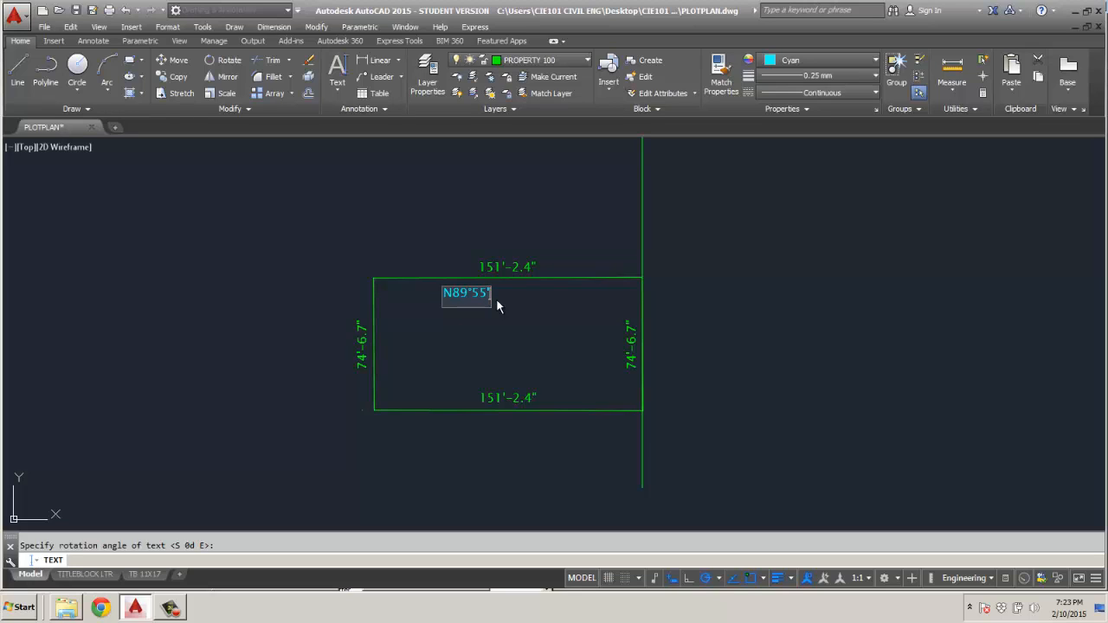
type("\"W")
Add a second single-line text S89°55'0"E inside the lot, below the first bearing label, and finish the text command.
left_click(483, 325)
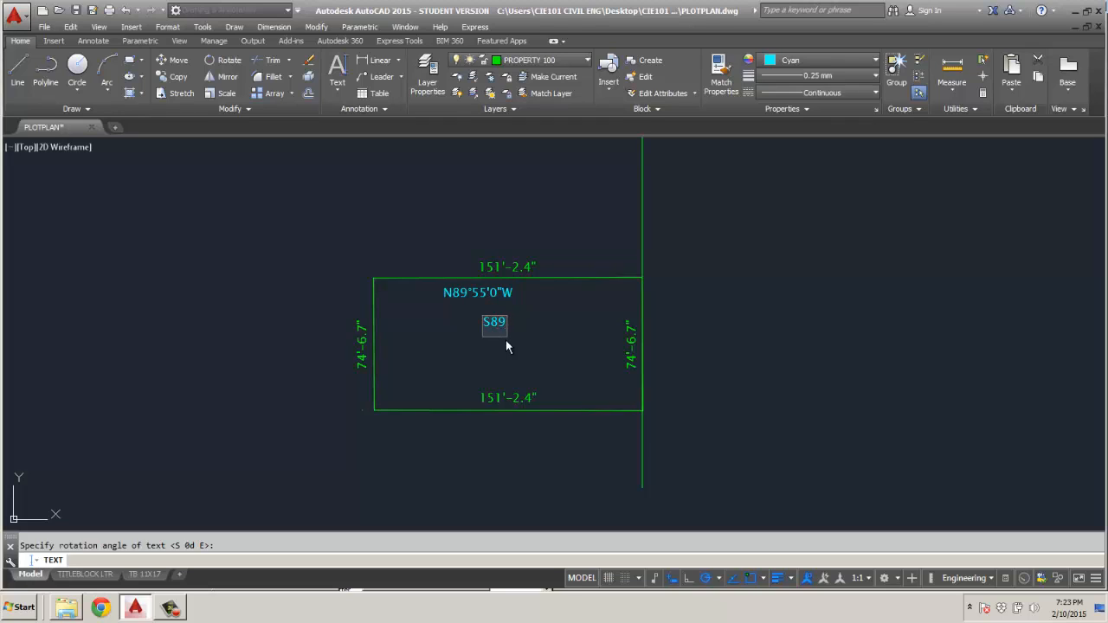
type("S89%%d")
type("55'0")
type("\"")
type("E")
key("Return")
key("Return")
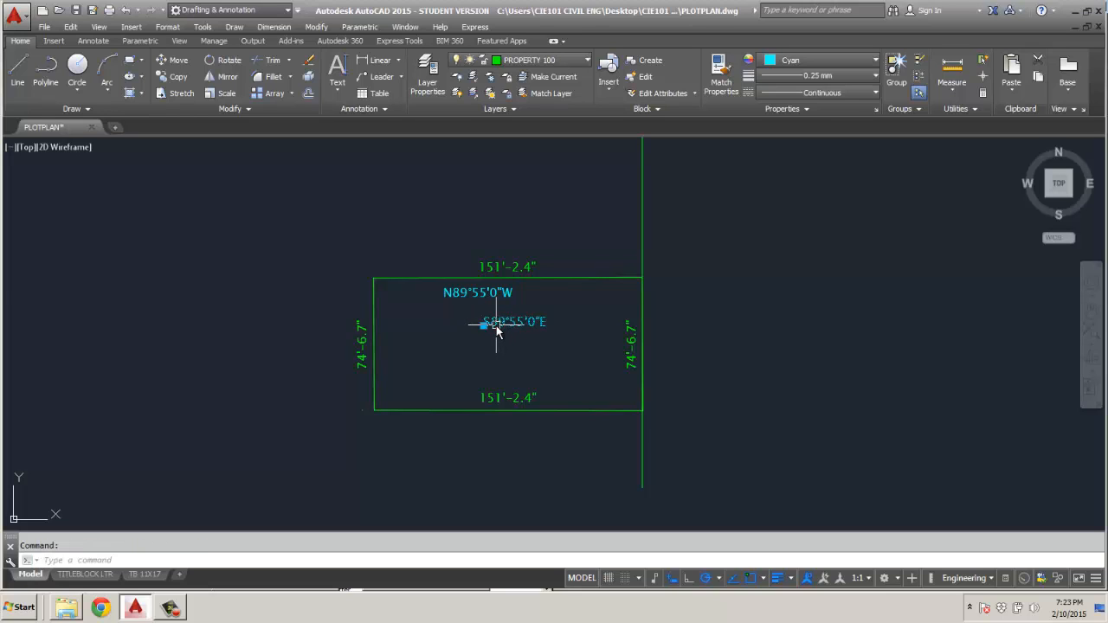
Move the S89°55'0"E label just below the lot's lower edge and shift the N89°55'0"W label right, beneath the upper dimension.
left_click(487, 333)
left_click(484, 325)
left_click(473, 422)
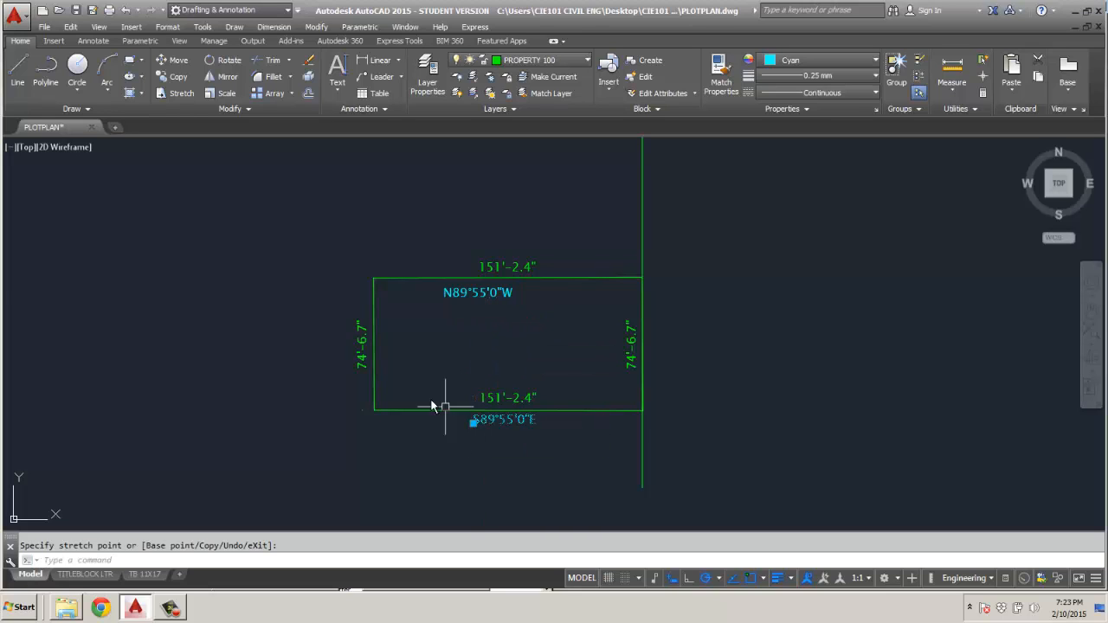
left_click(445, 299)
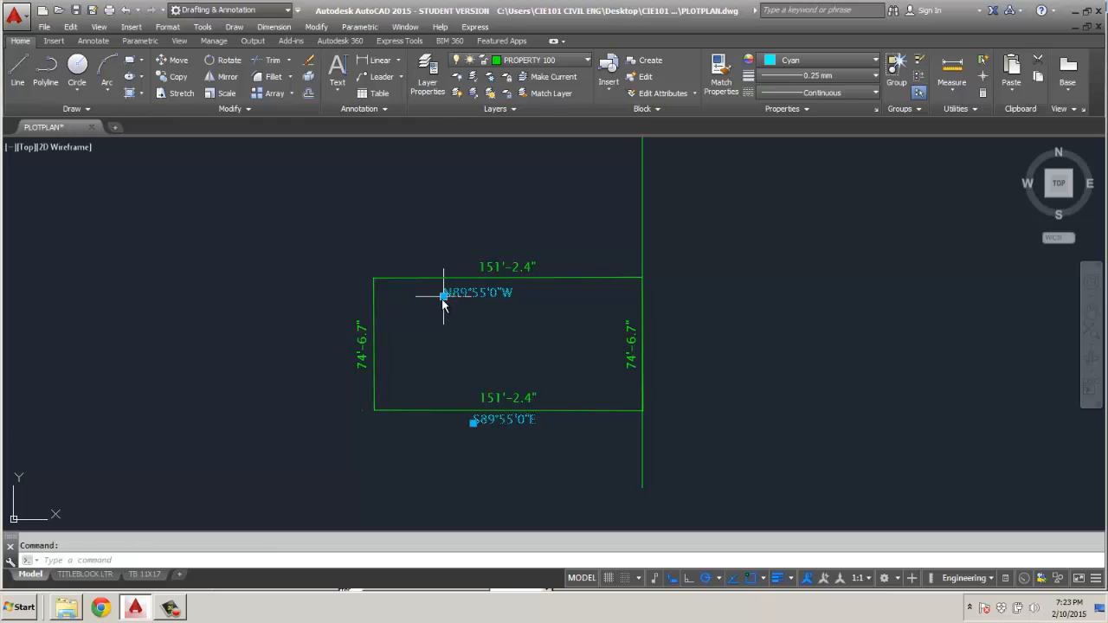
left_click(444, 295)
left_click(455, 295)
key("Escape")
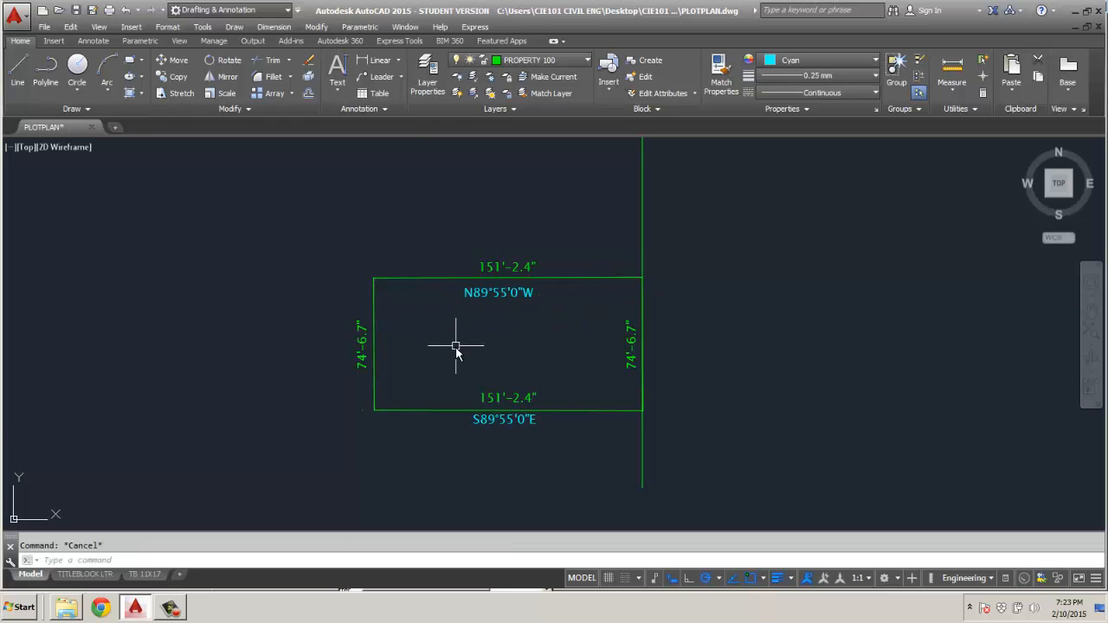
Add the single-line text N0°15'W reading vertically, outside the lot beyond its west edge dimension, and finish the text command.
left_click(337, 87)
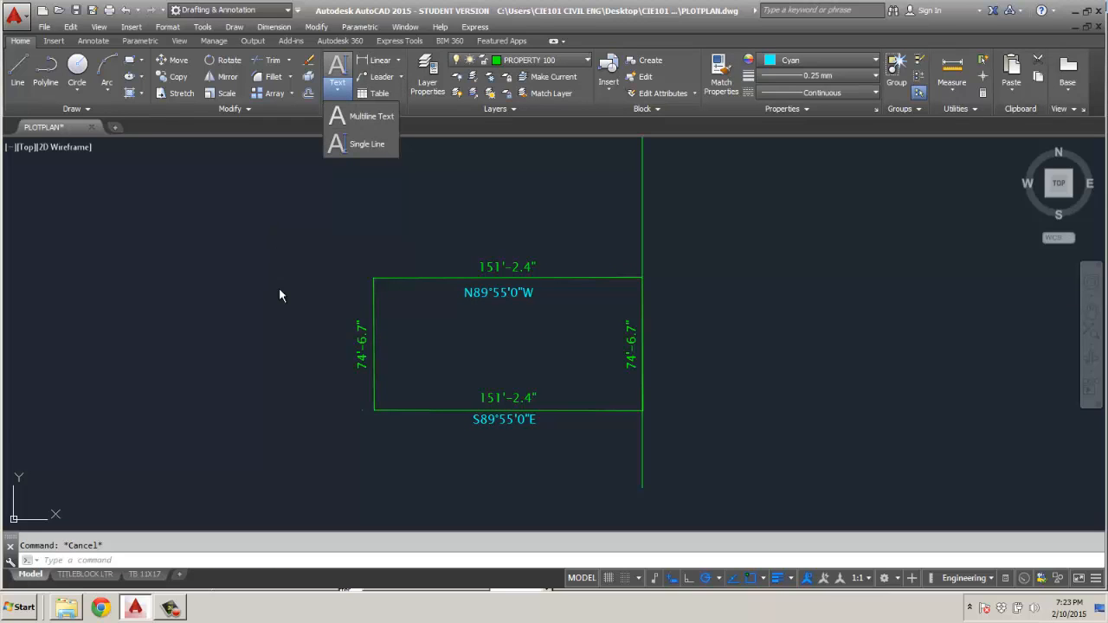
left_click(367, 144)
left_click(317, 357)
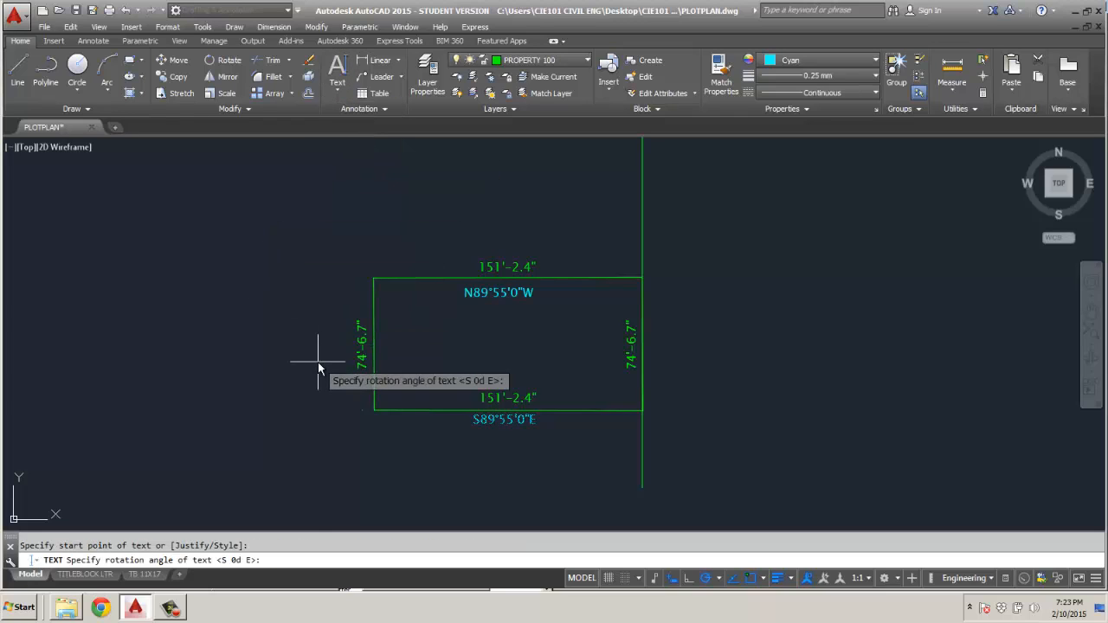
key("Return")
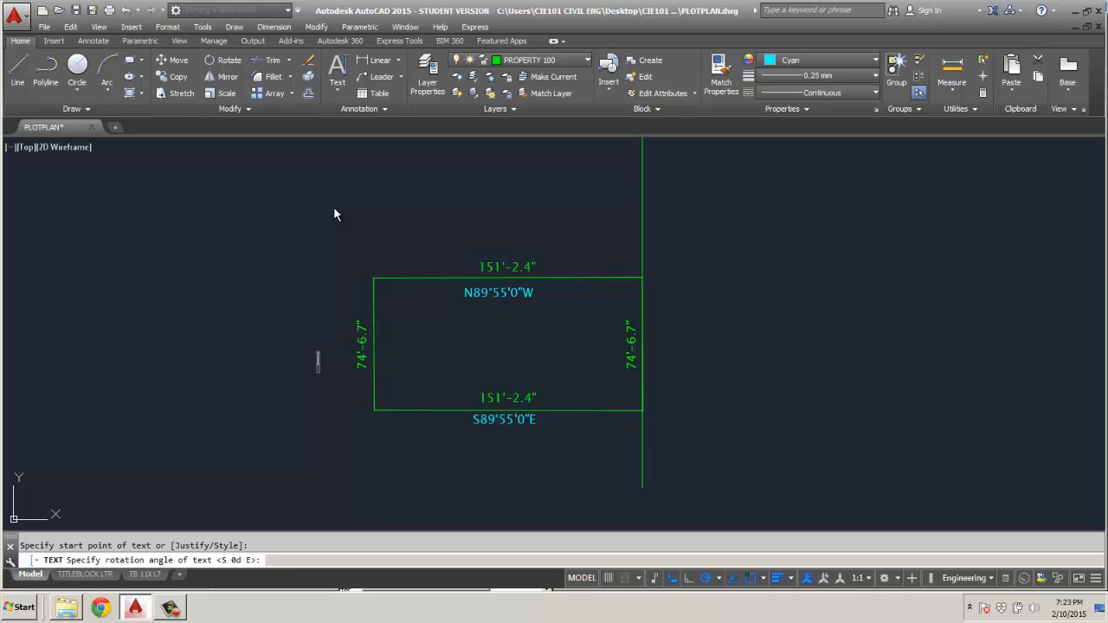
type("N")
type("0")
type("1")
type("15'")
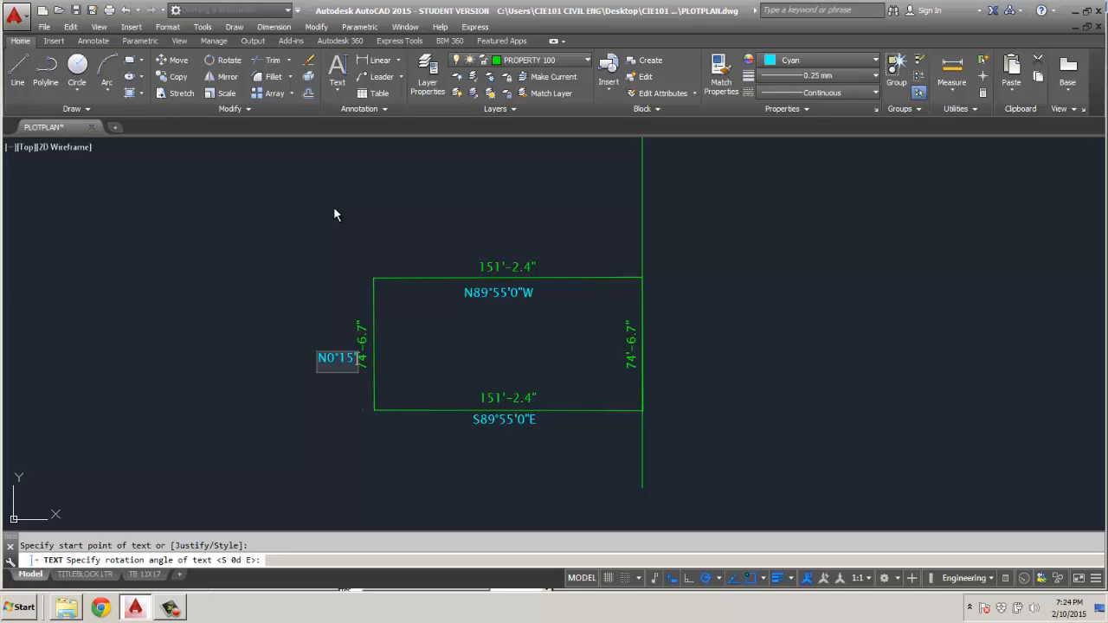
type("W")
key("Return")
left_click(235, 357)
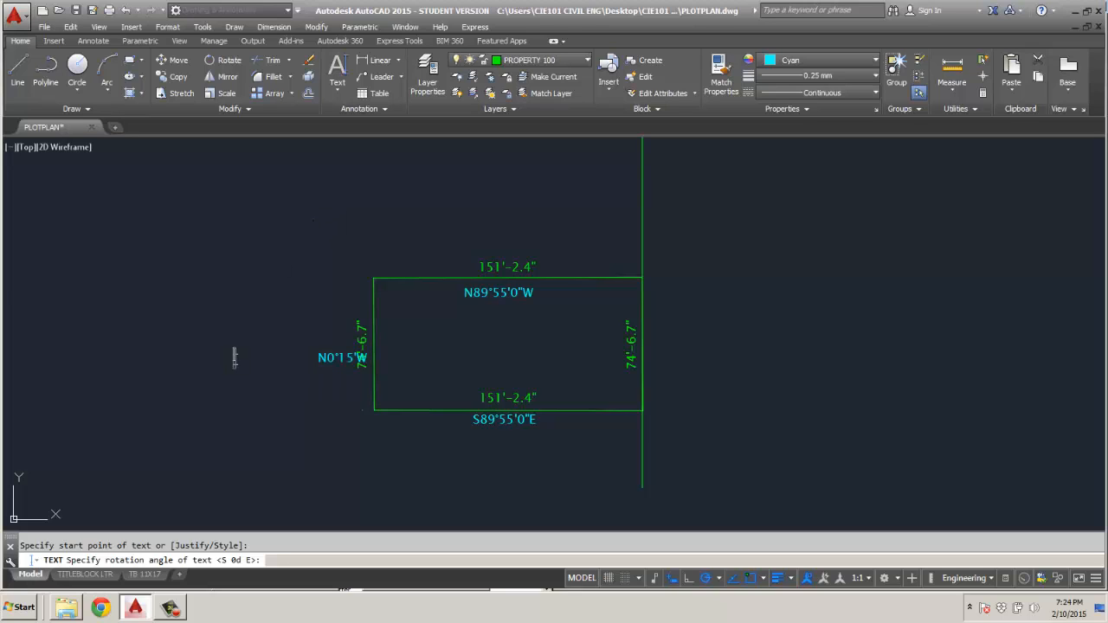
key("Return")
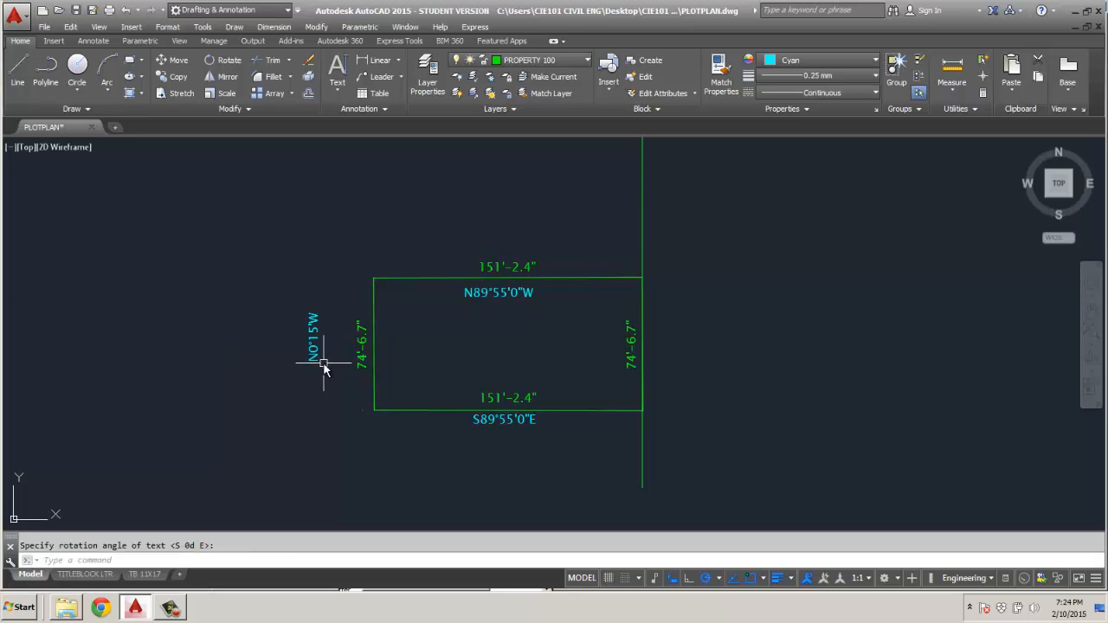
Move the N0°15'W label inside the lot, alongside its west edge and opposite the edge's dimension.
left_click(318, 361)
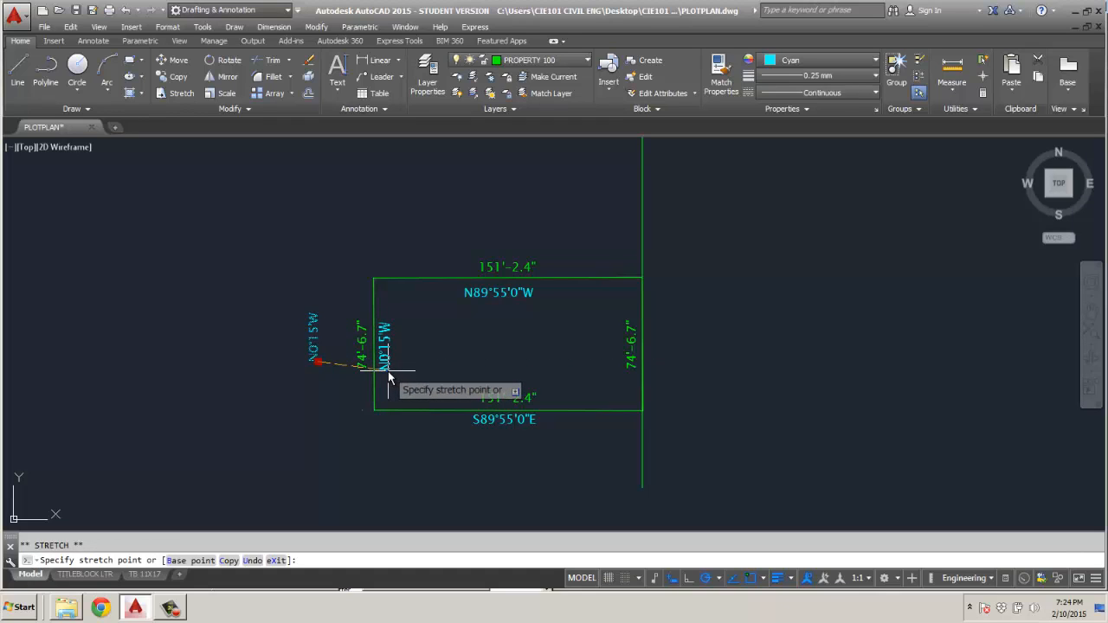
left_click(389, 377)
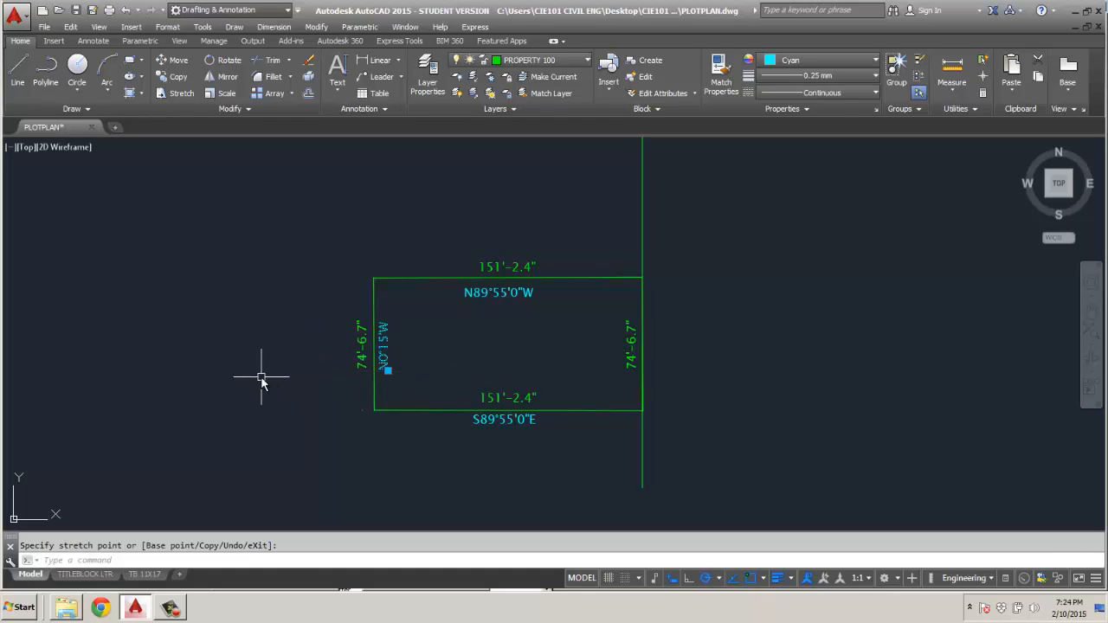
key("Escape")
Copy the N0°15'W label and paste the duplicate just outside the lot's east edge.
left_click(384, 362)
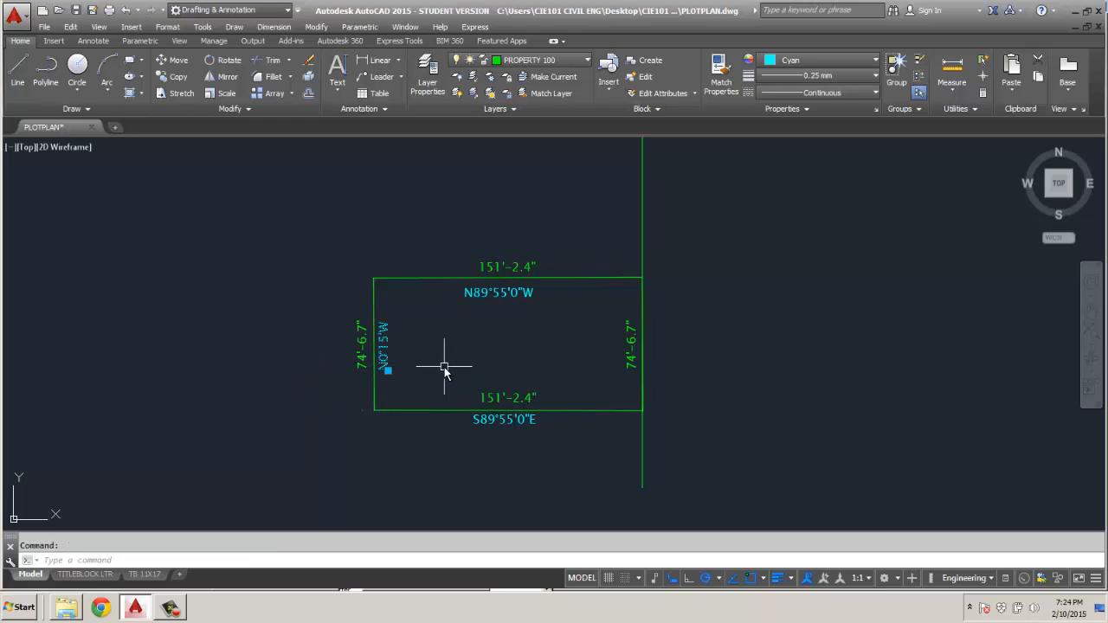
key("ctrl+c")
key("ctrl+v")
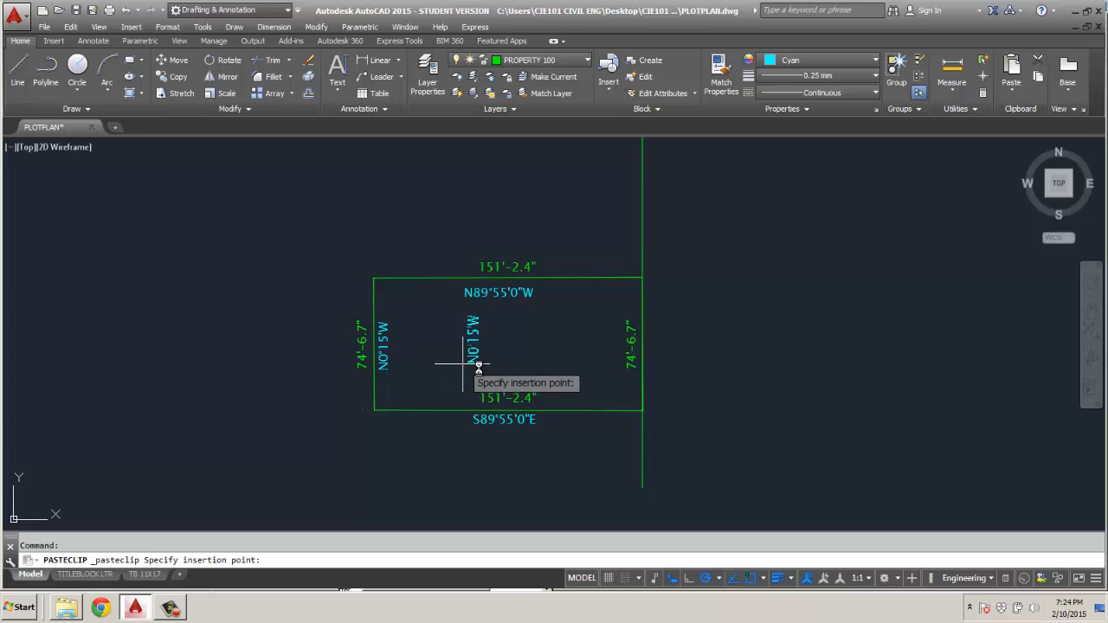
left_click(645, 370)
left_click(668, 344)
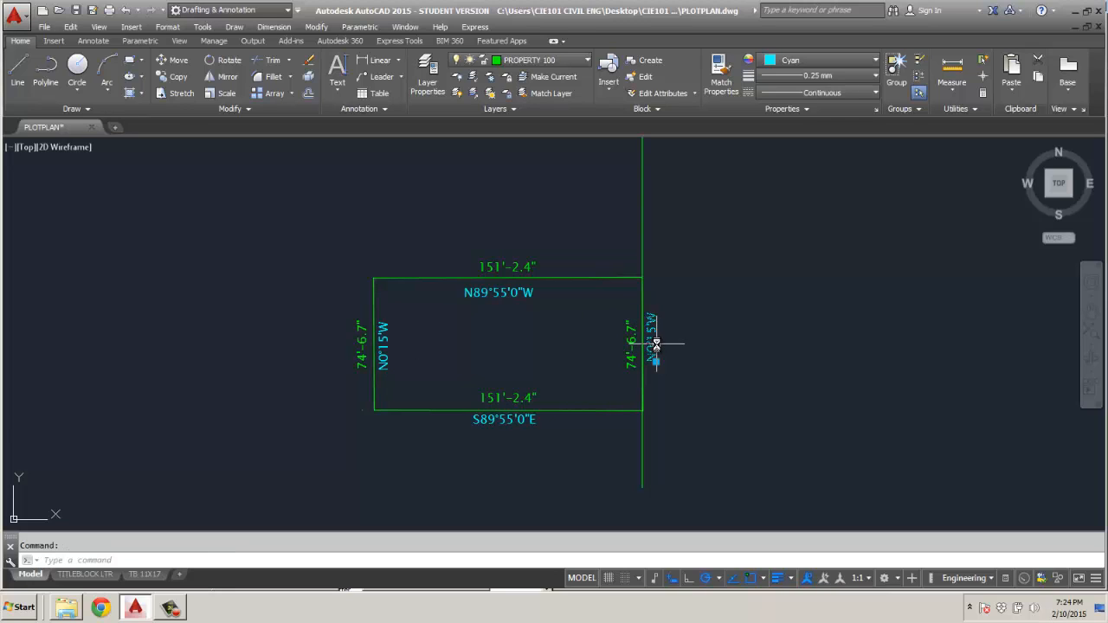
Change the pasted label outside the east edge to S0°15'E and finish the text editing.
double_click(653, 355)
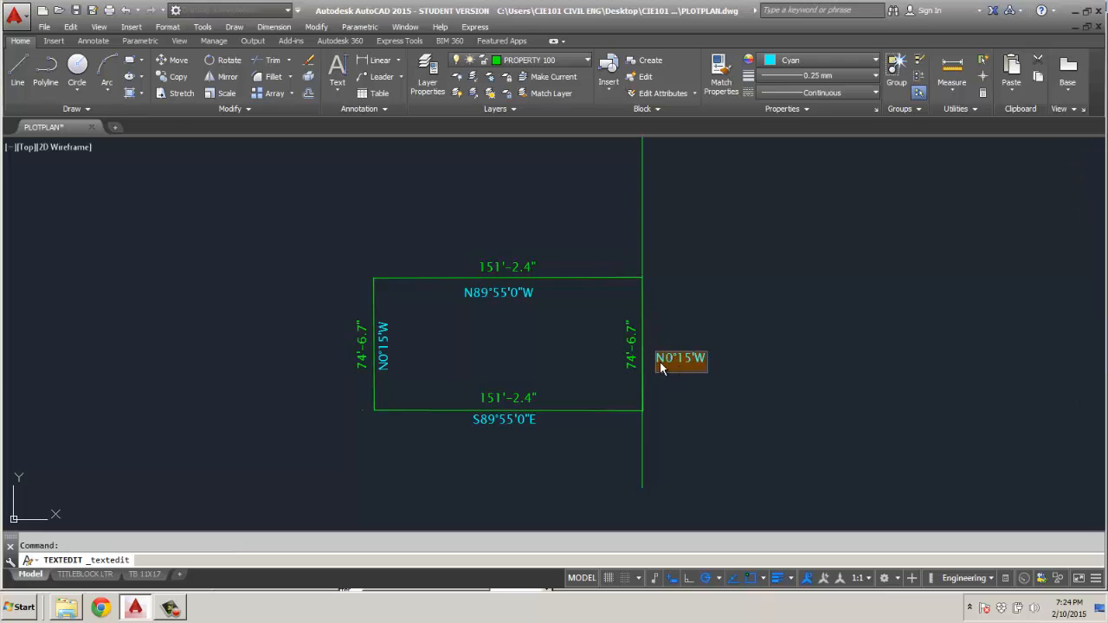
left_click(657, 364)
type("S")
left_click_drag(693, 359, 709, 358)
key("Return")
key("Return")
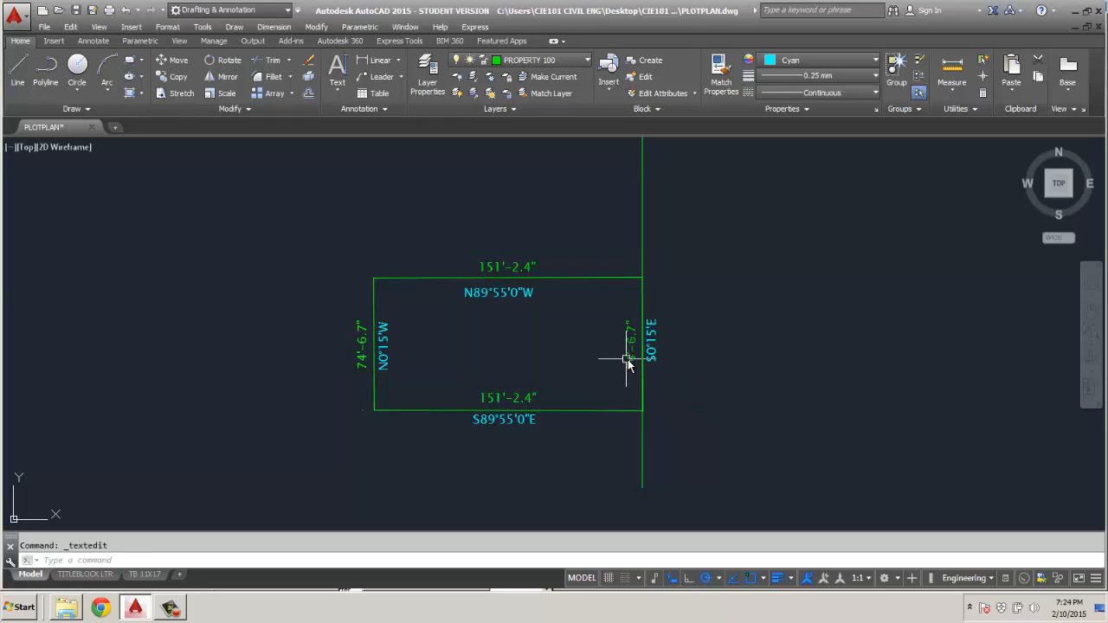
Try to recolour all four lot-edge dimensions by applying Cyan as their object colour.
left_click(627, 358)
left_click(520, 397)
left_click(498, 268)
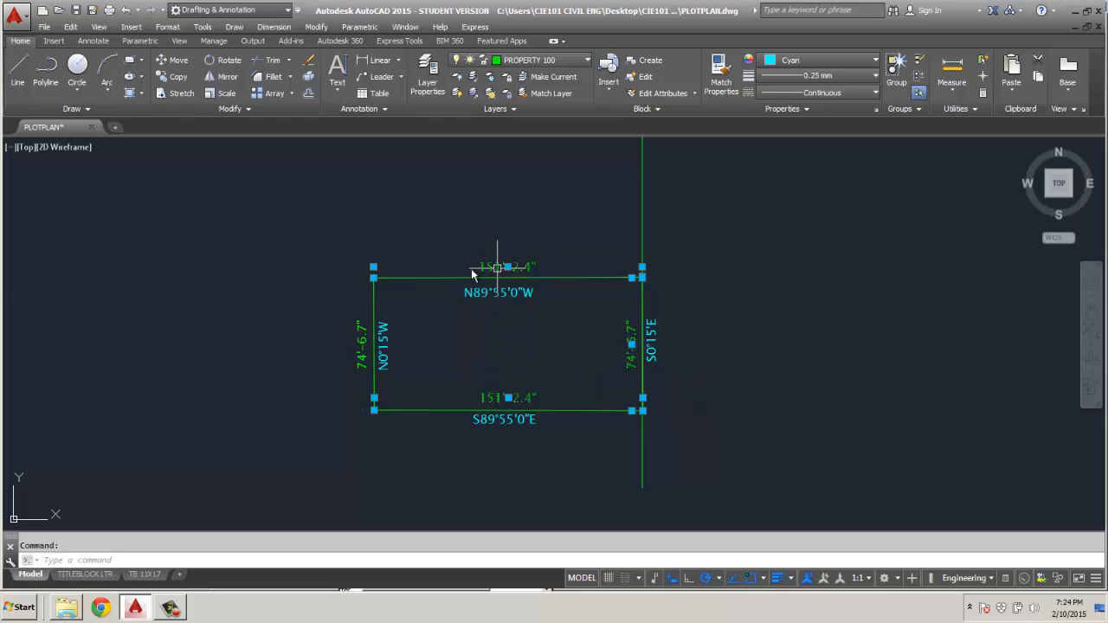
left_click(350, 335)
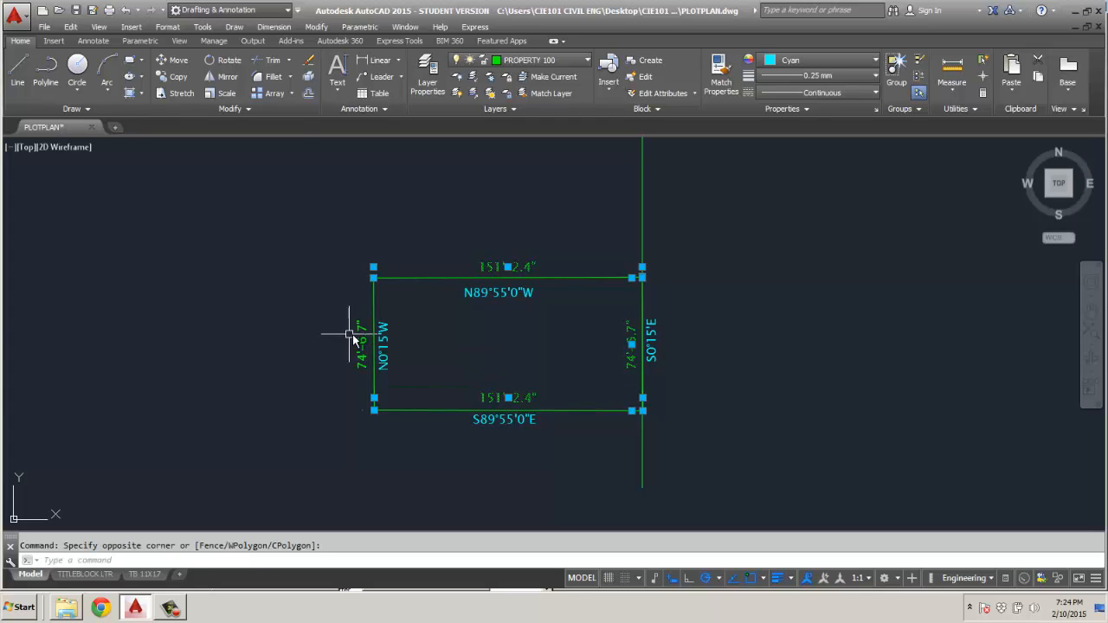
left_click(338, 322)
left_click(807, 61)
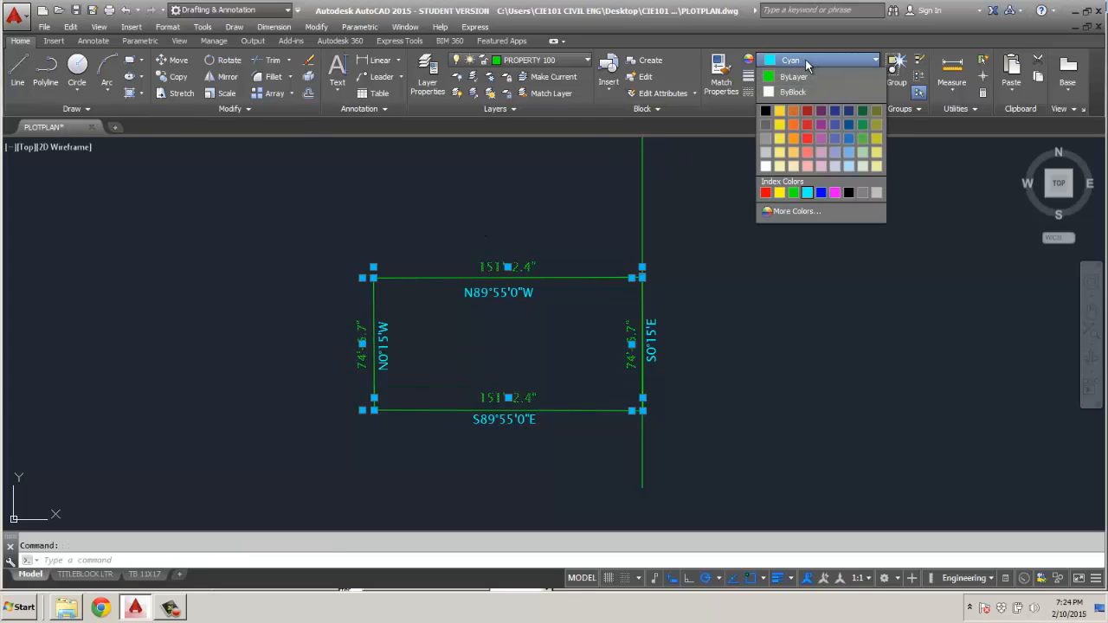
left_click(807, 193)
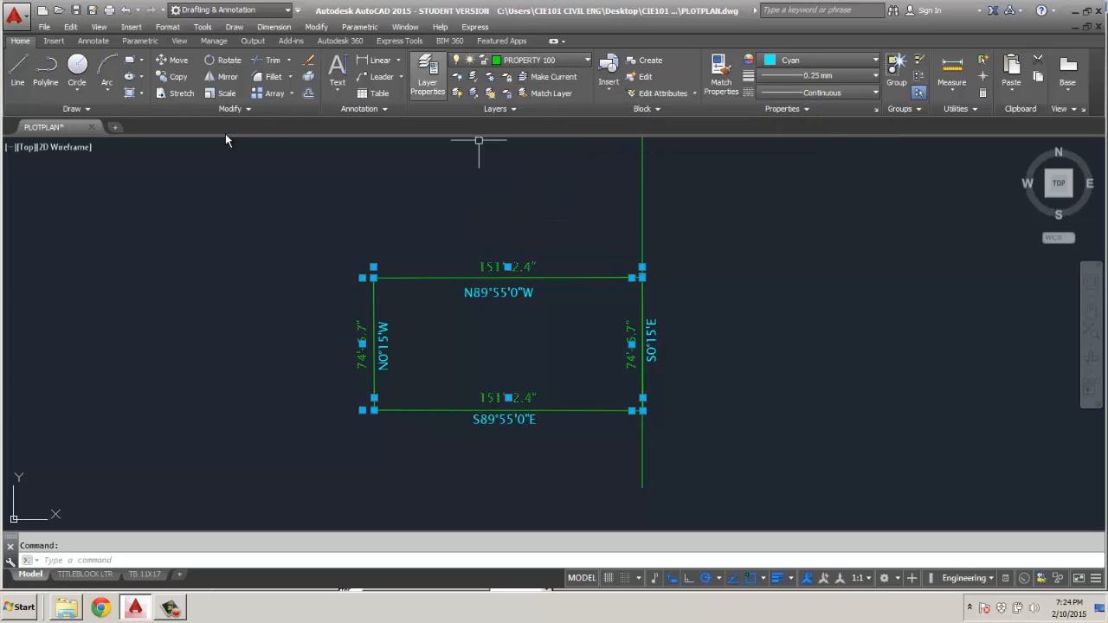
In the selected dimensions' properties, set the colour to ByLayer and back to Cyan, then deselect them and close the properties.
right_click(340, 220)
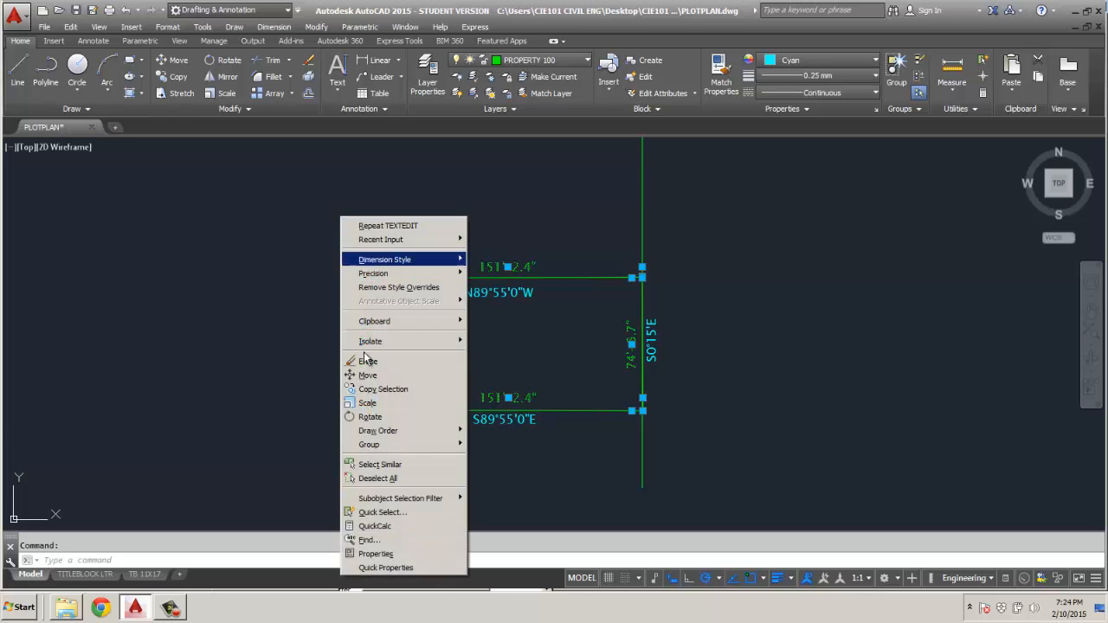
left_click(381, 554)
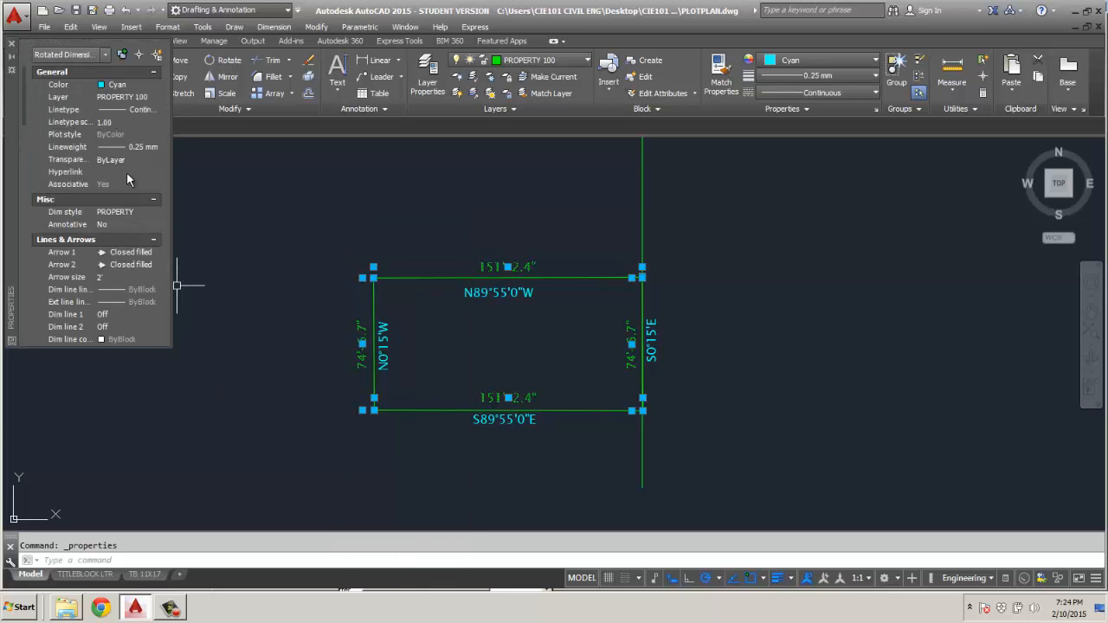
left_click(139, 84)
left_click(154, 84)
left_click(149, 99)
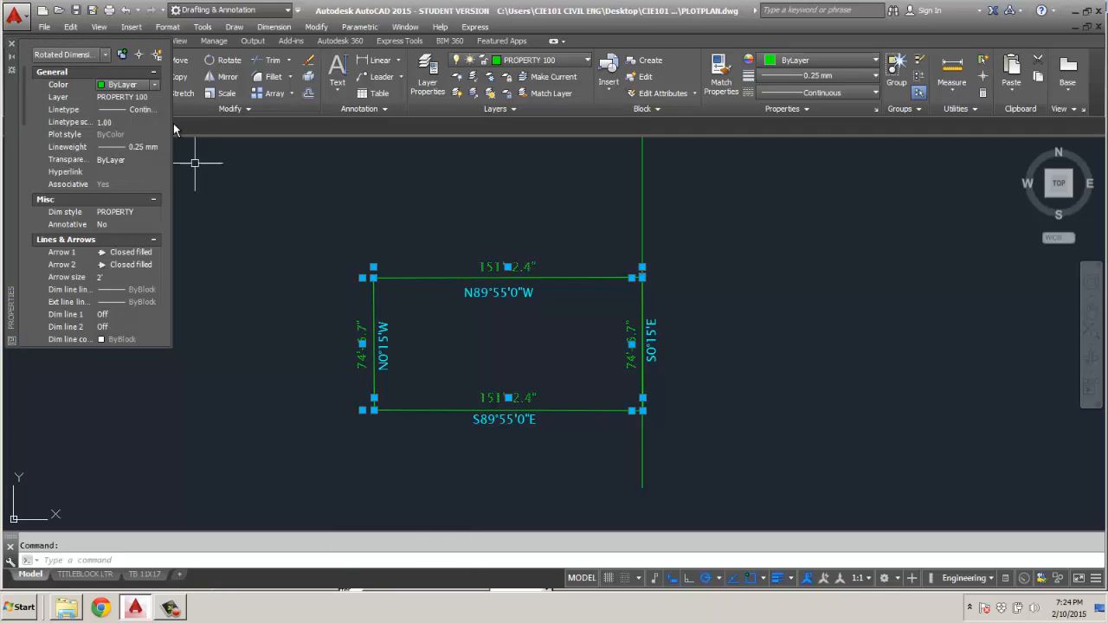
left_click(154, 85)
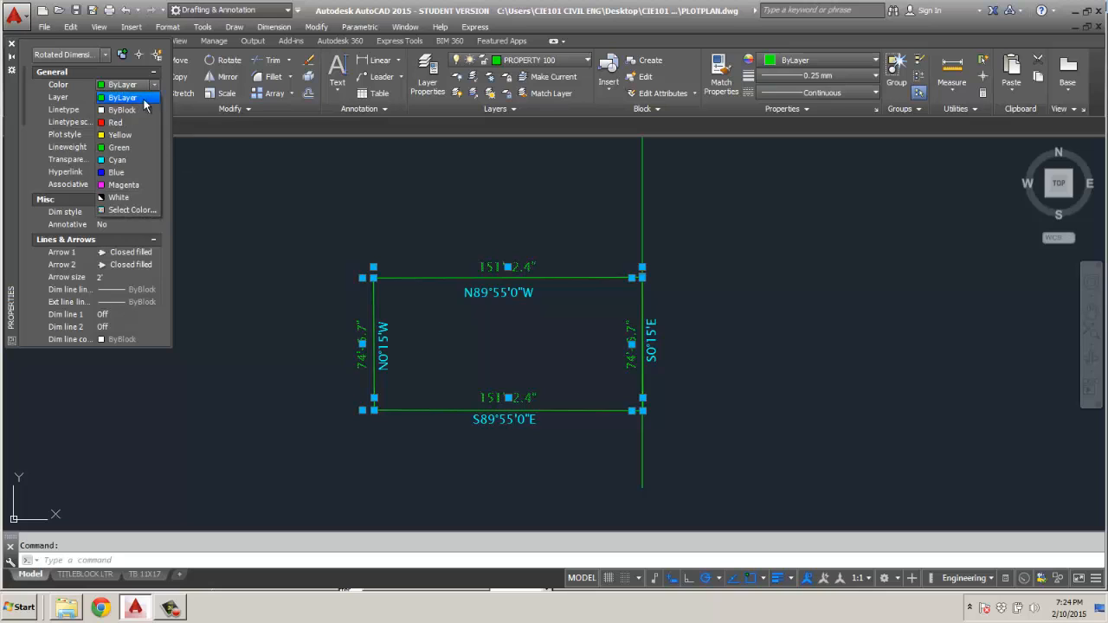
left_click(125, 160)
key("Escape")
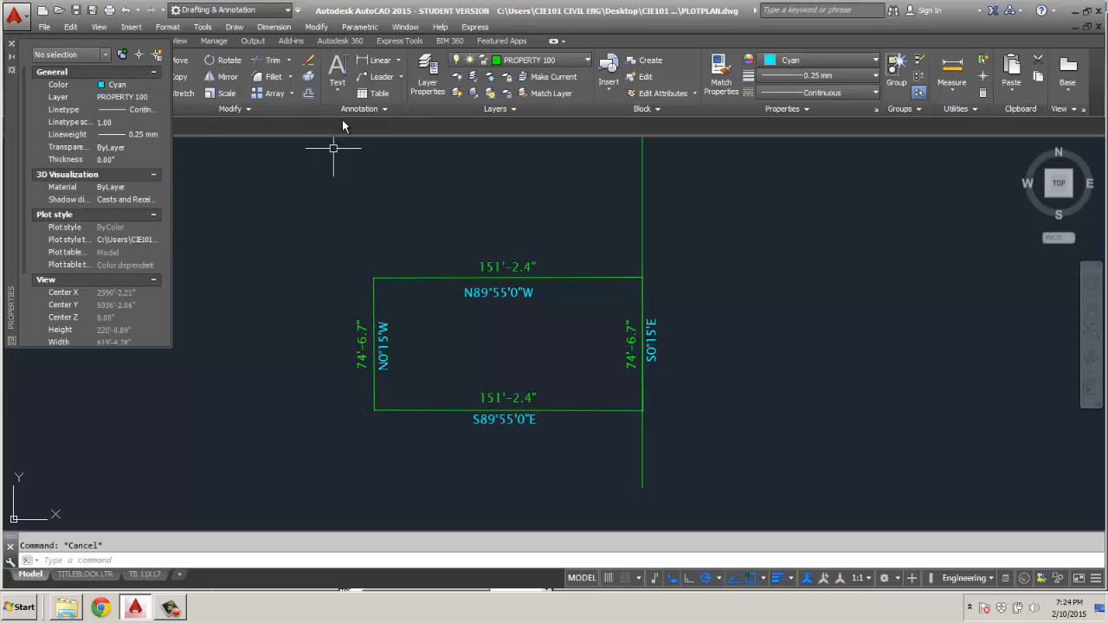
left_click(12, 44)
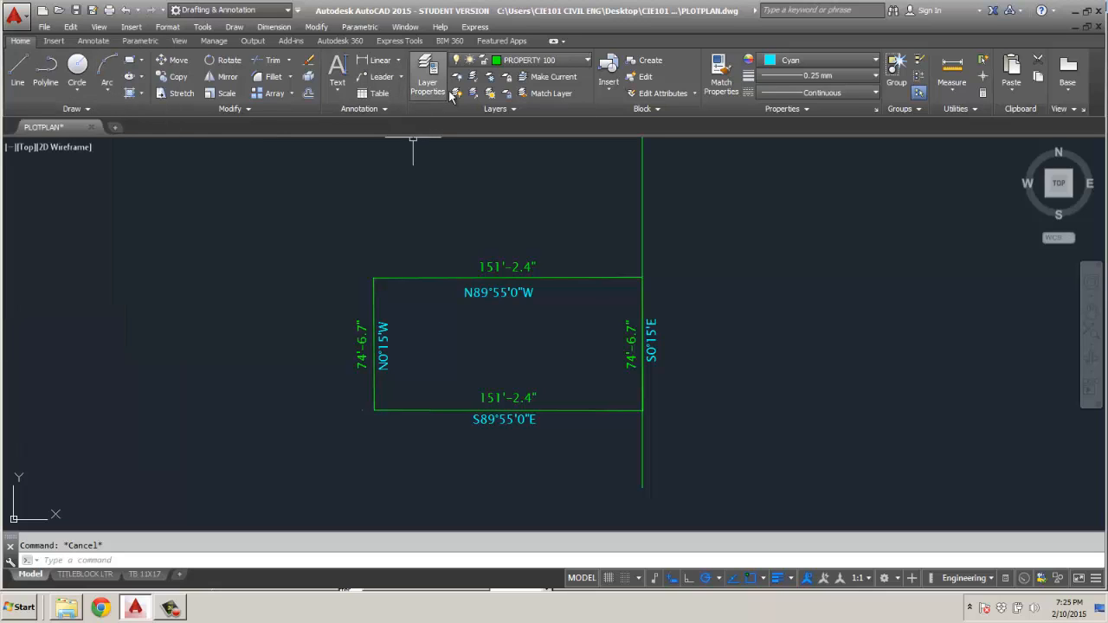
Modify the PROPERTY dimension style so its text colour is Cyan, and close the style manager.
left_click(372, 109)
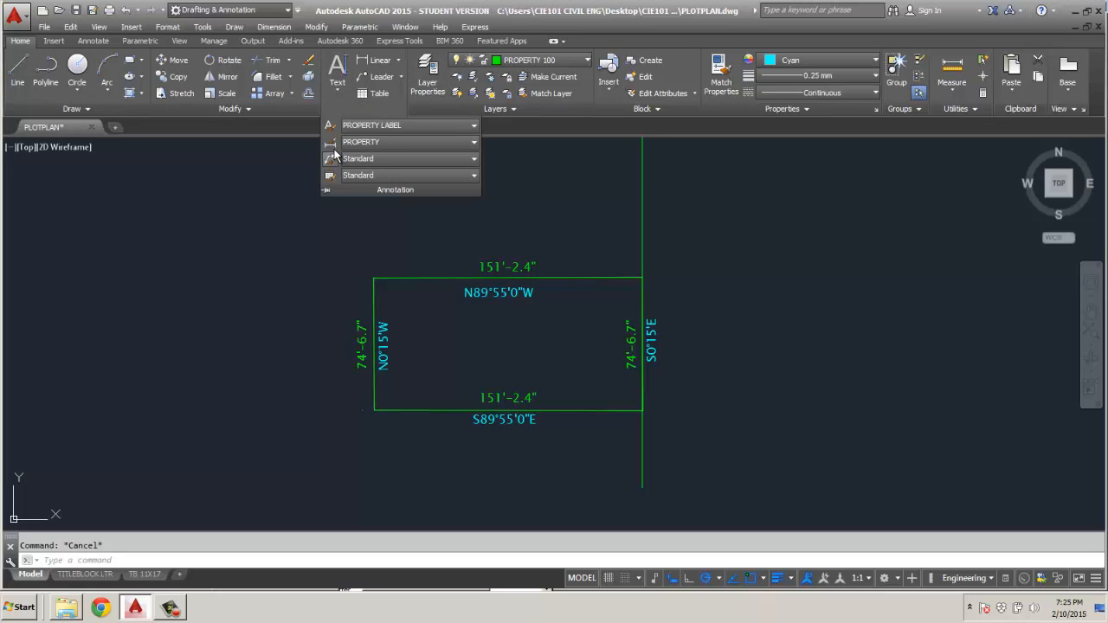
left_click(330, 142)
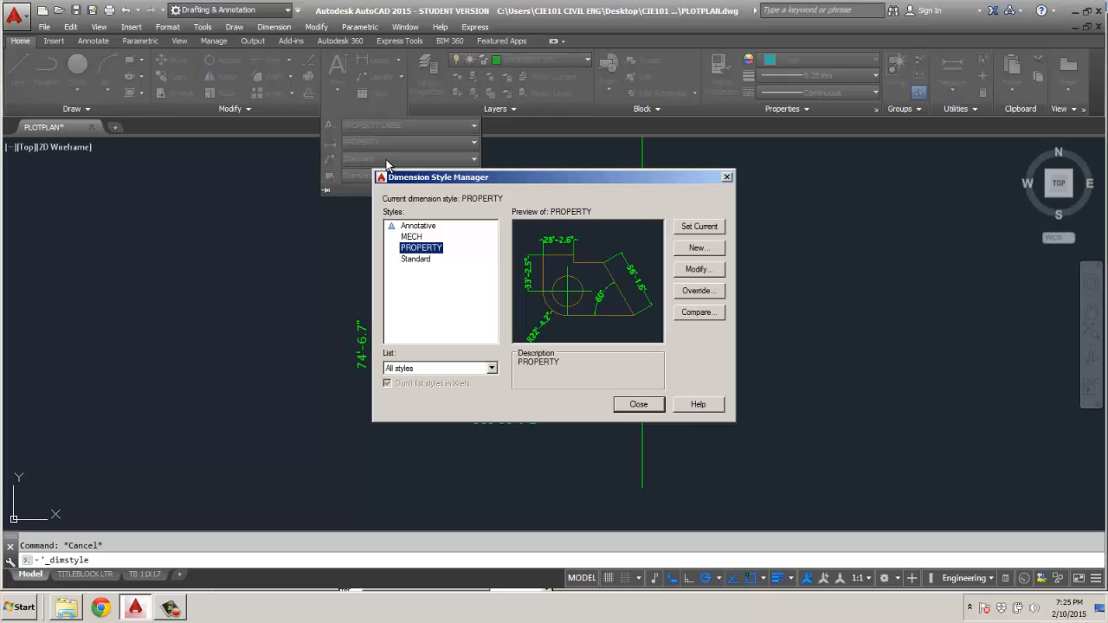
left_click(698, 270)
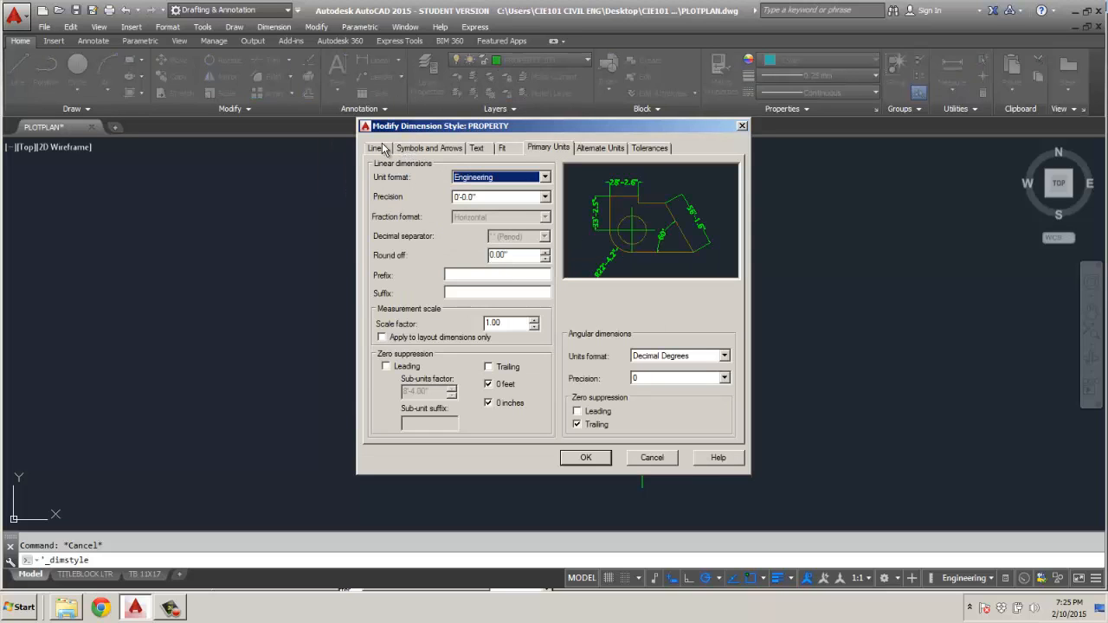
left_click(477, 148)
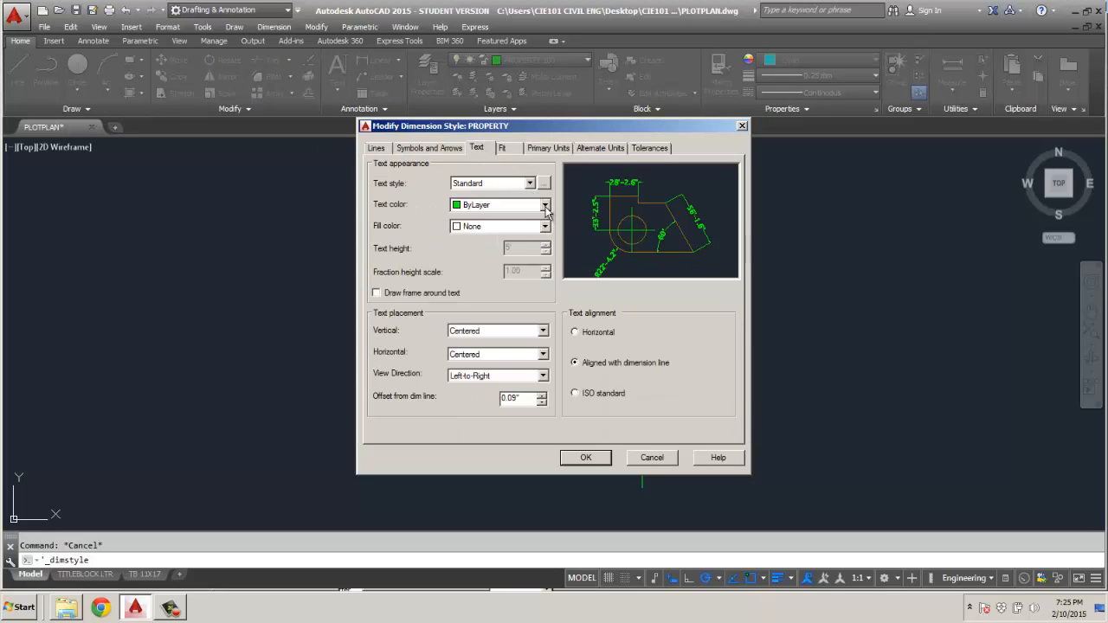
left_click(545, 204)
left_click(505, 274)
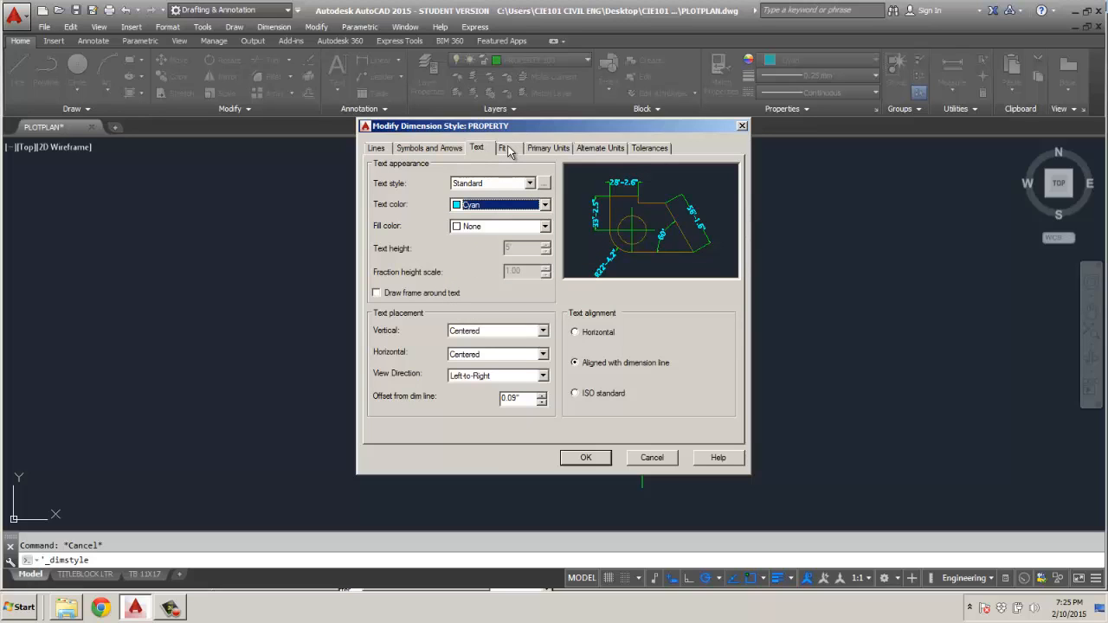
left_click(586, 457)
left_click(639, 404)
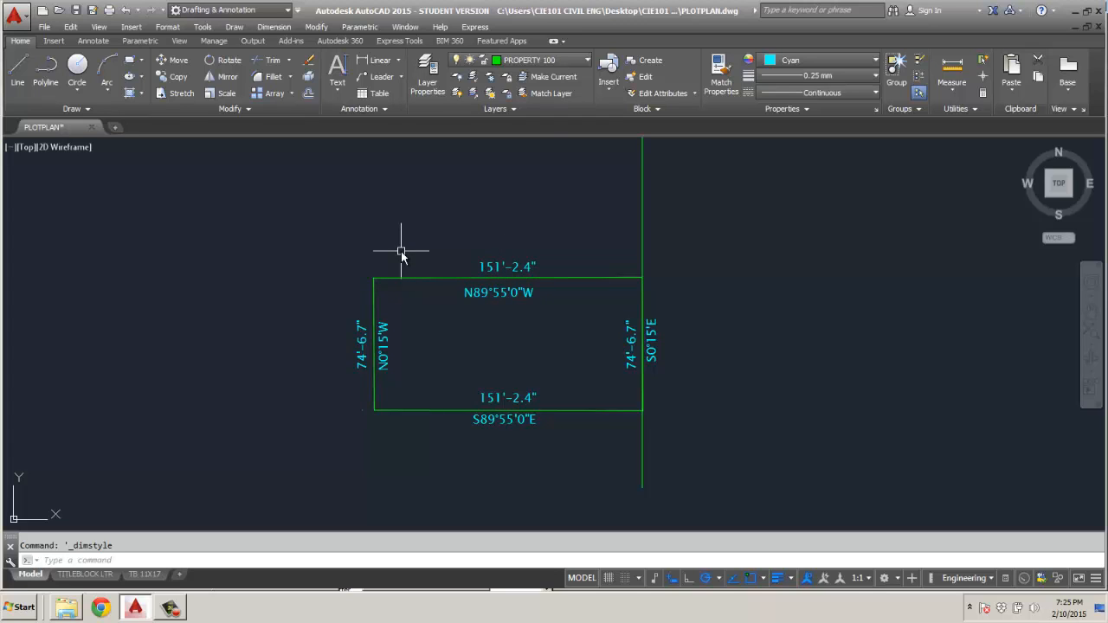
Switch to the TB 11X17 layout and enlarge the labelled lot inside the viewport above the title block.
scroll(401, 252, "down", 6)
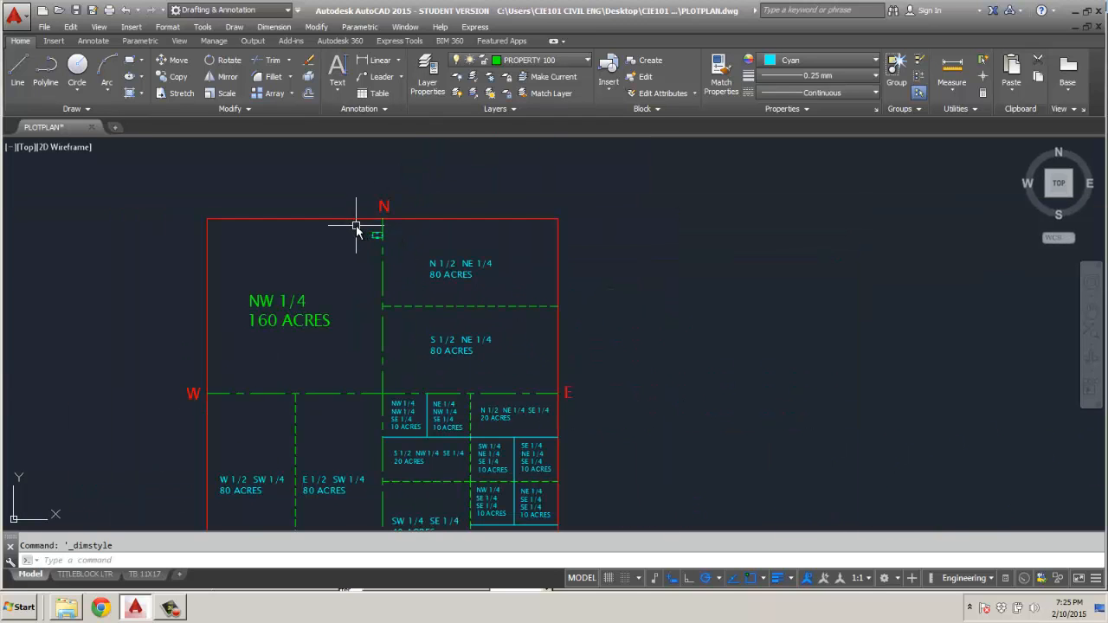
scroll(356, 228, "down", 2)
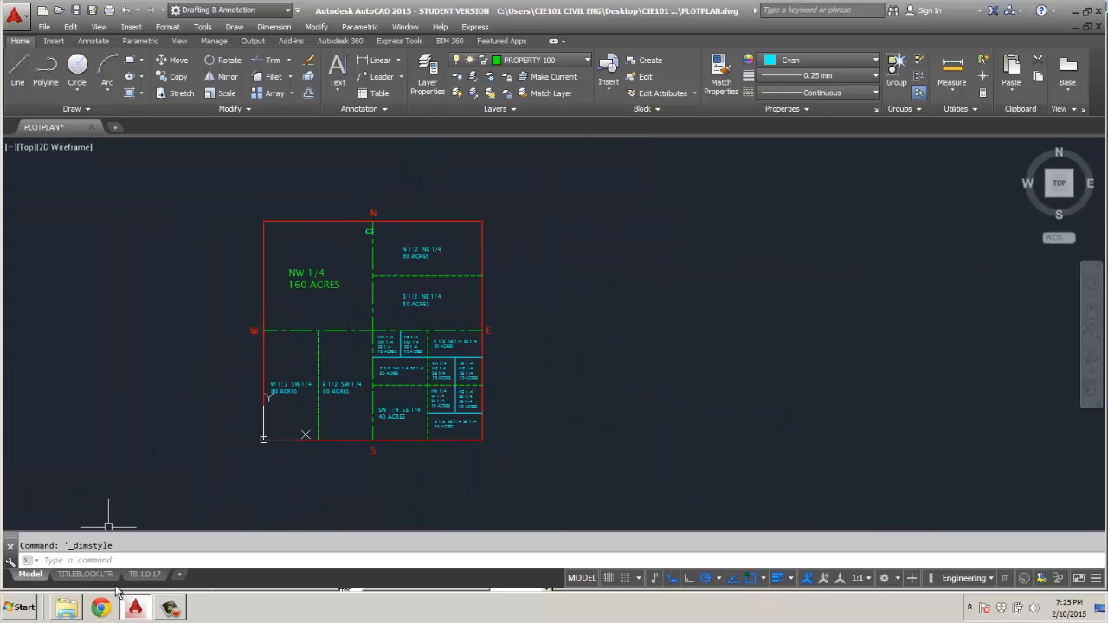
left_click(146, 575)
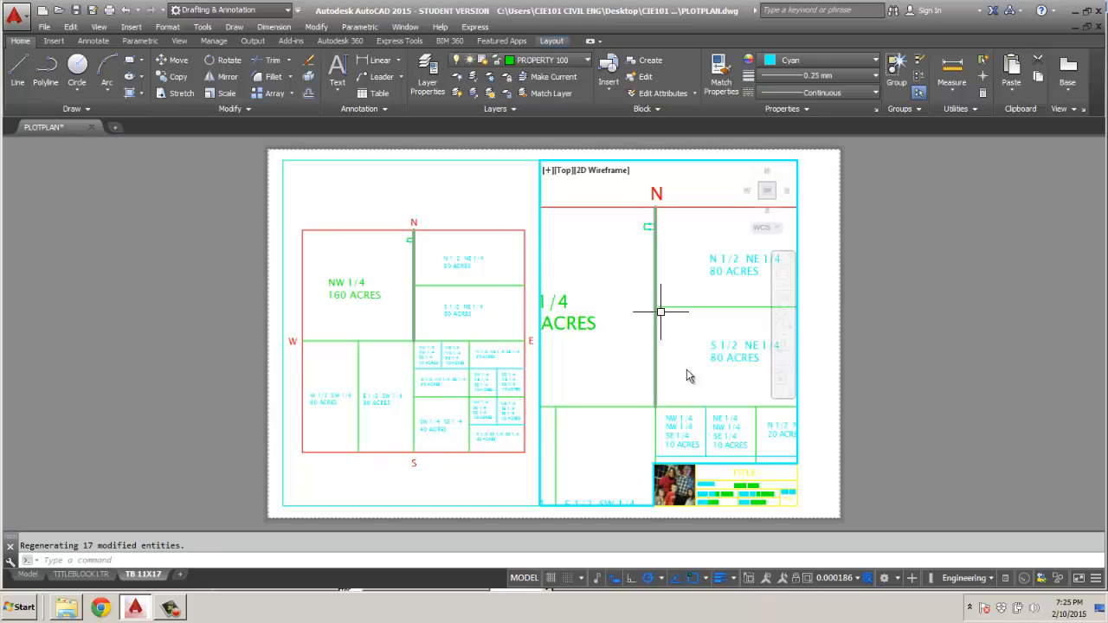
left_click(859, 579)
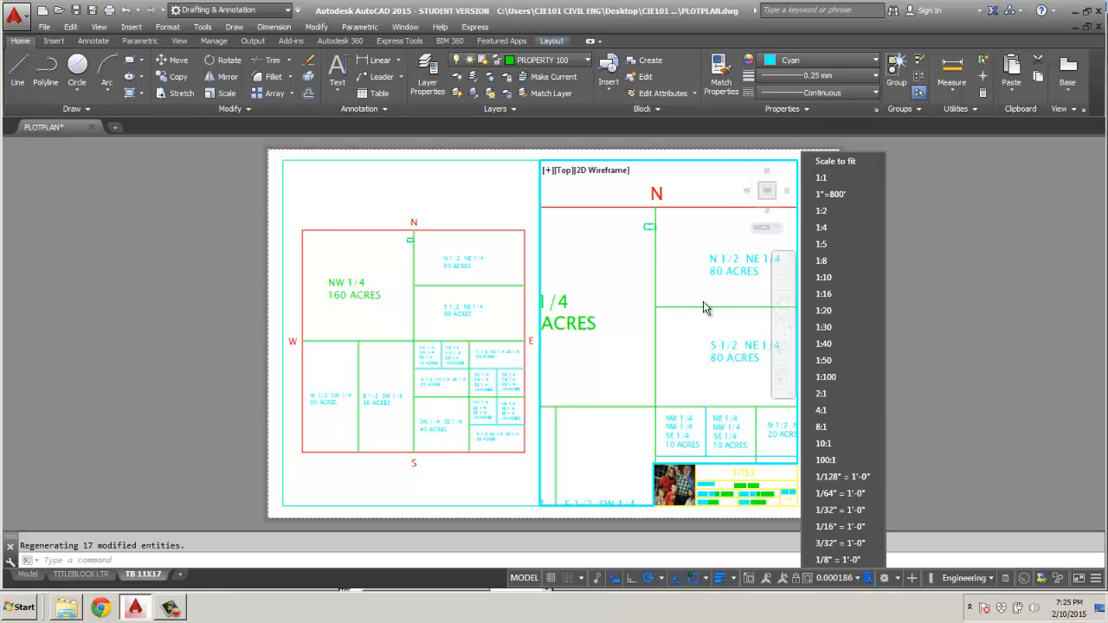
left_click(952, 309)
scroll(649, 228, "up", 8)
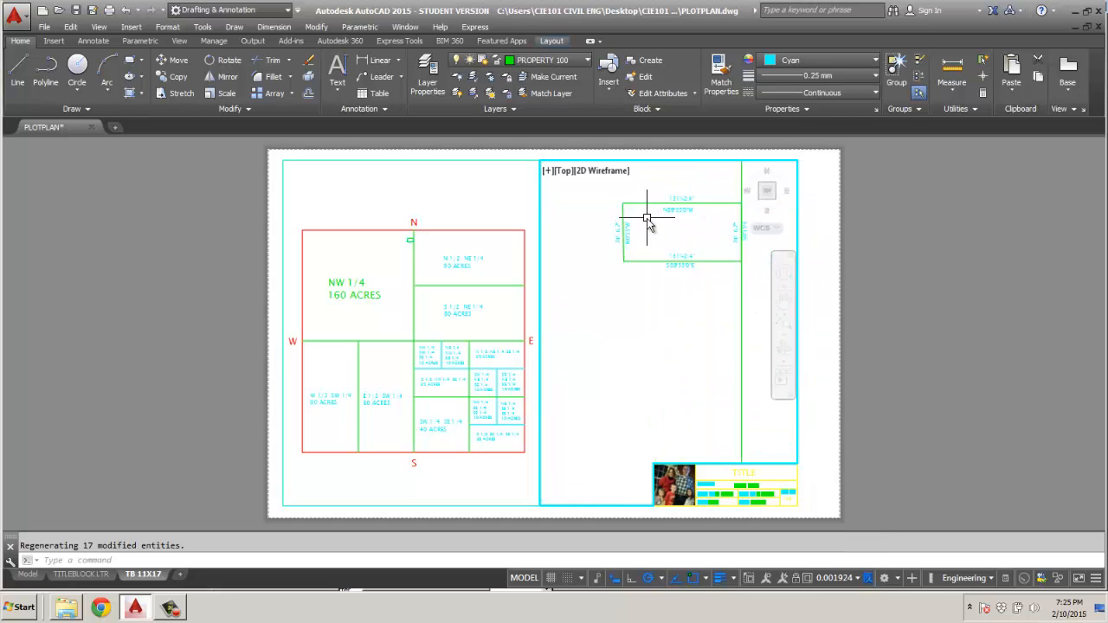
scroll(666, 229, "down", 3)
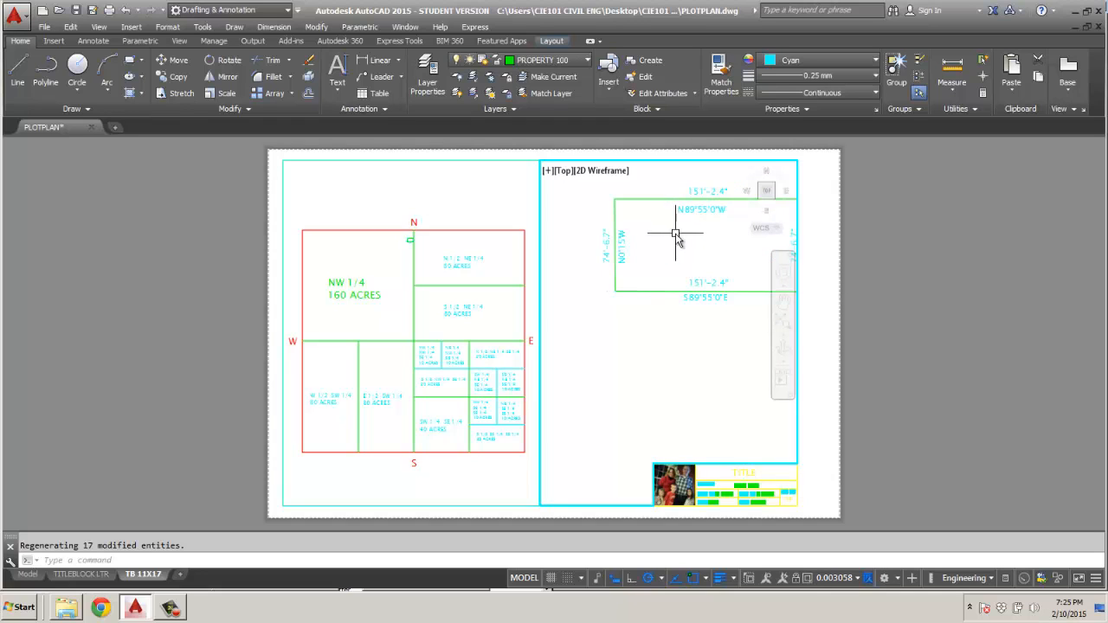
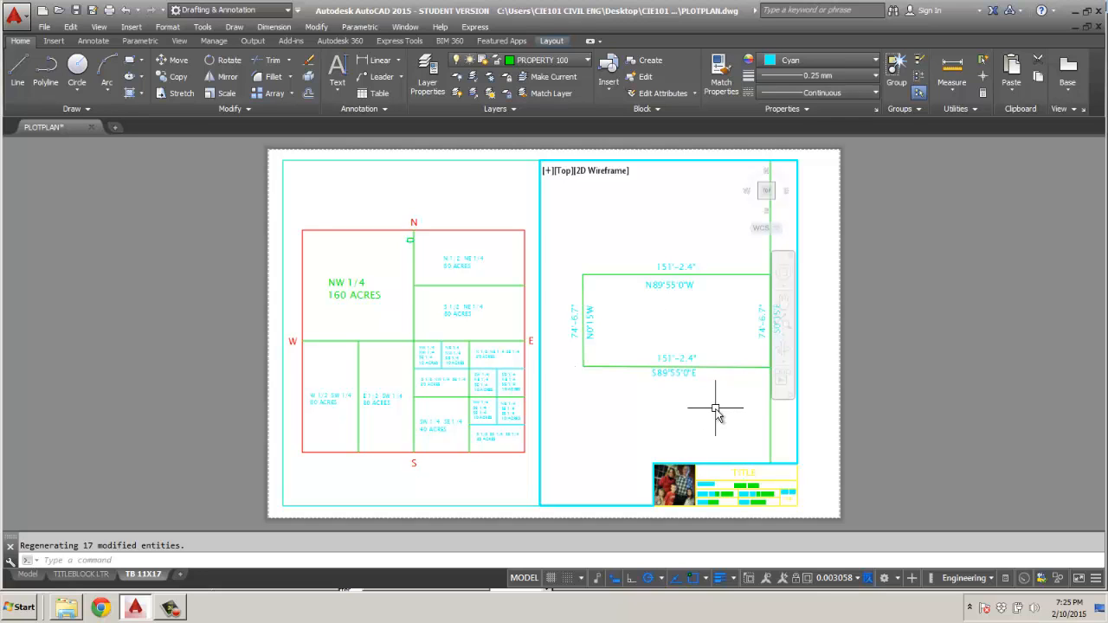
Add a custom drawing scale named 1"=50' with 50' drawing units per paper unit, and apply it to the lot viewport.
left_click(860, 579)
scroll(876, 364, "down", 3)
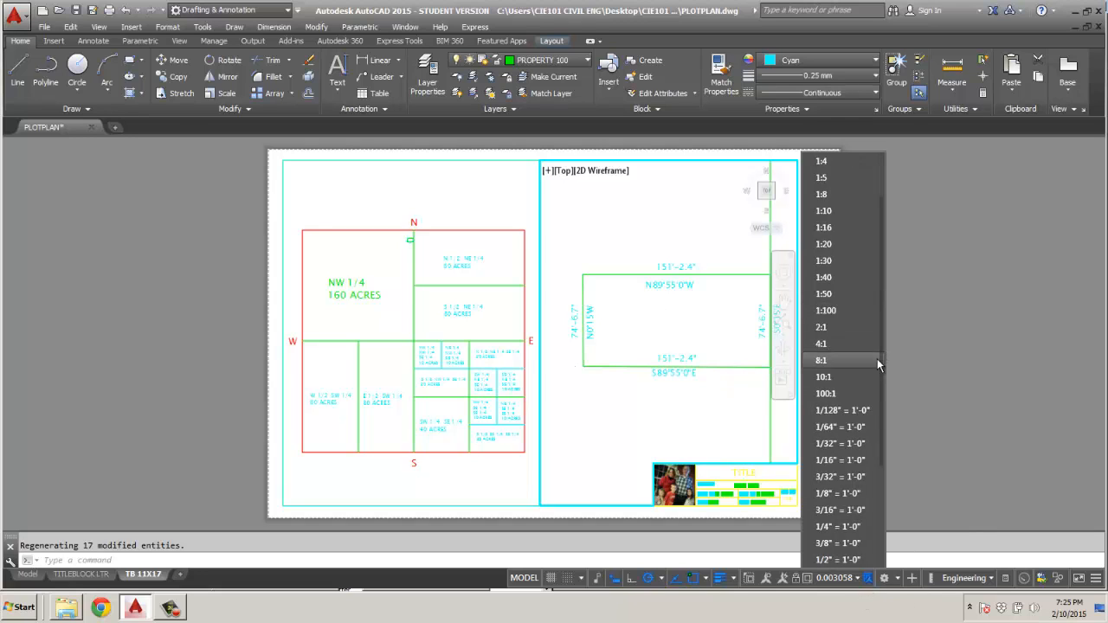
scroll(862, 519, "down", 3)
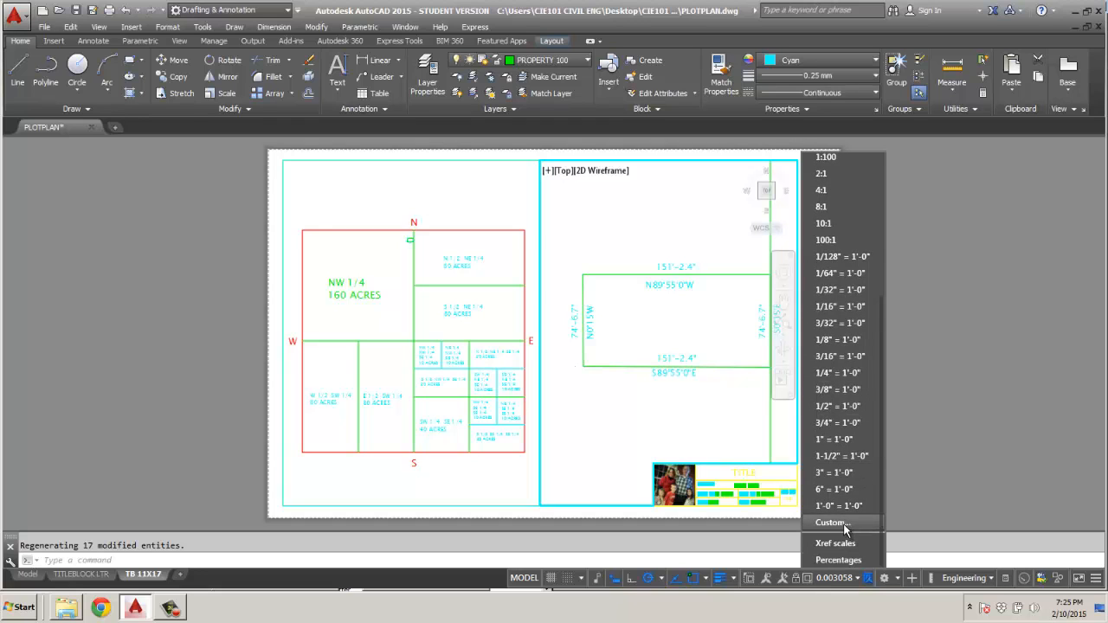
left_click(858, 526)
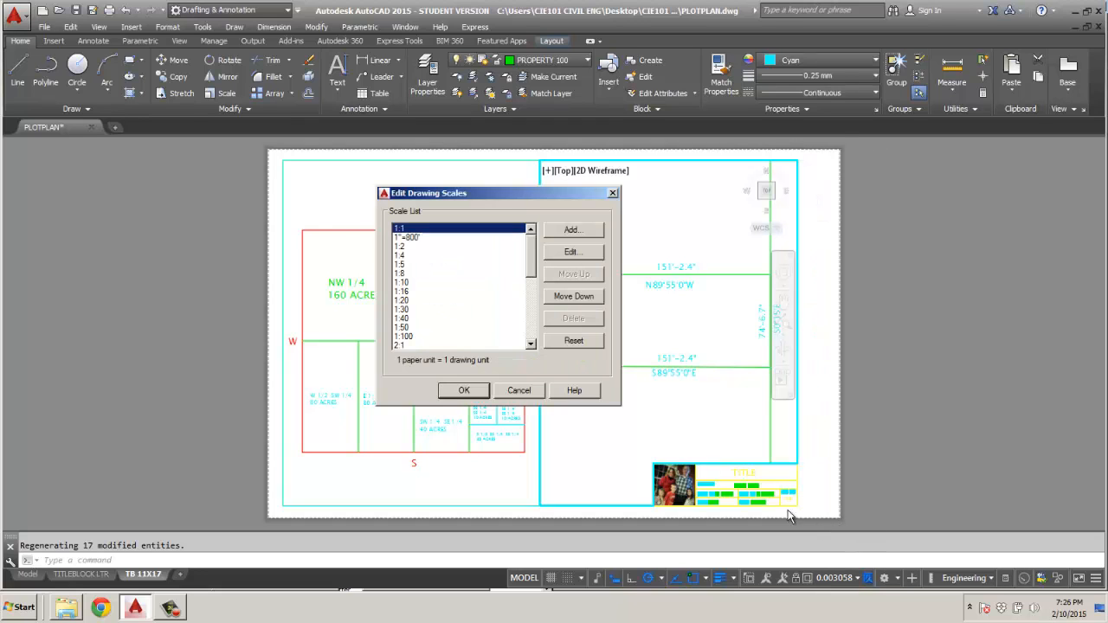
left_click(581, 234)
type("1")
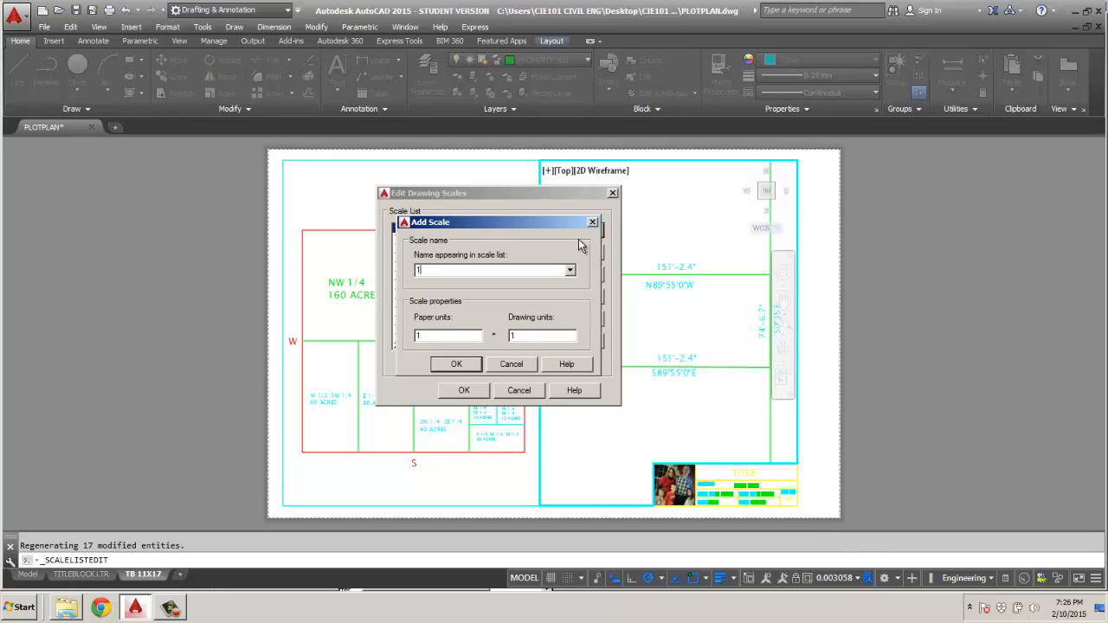
type("\"=50")
left_click_drag(536, 338, 488, 339)
type("50'")
left_click(457, 363)
left_click(465, 391)
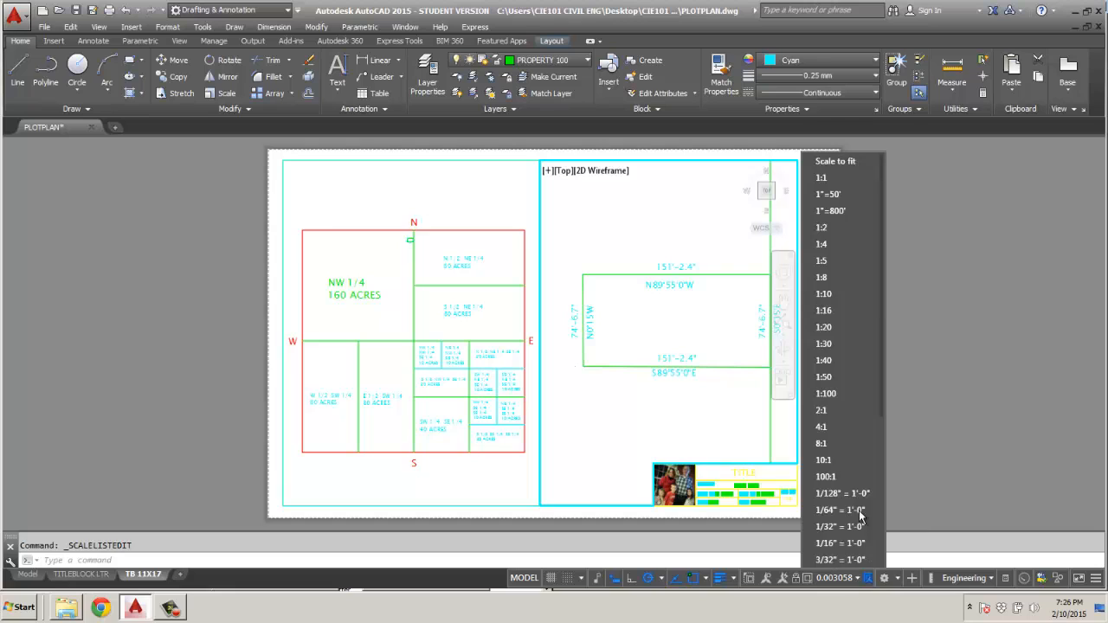
left_click(845, 194)
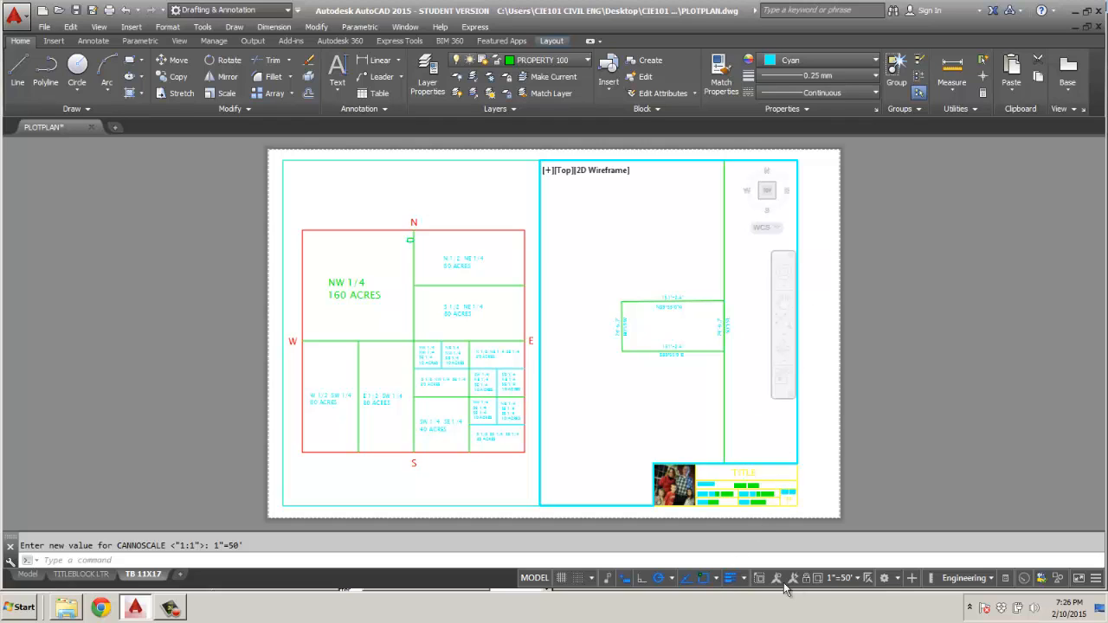
Add a custom drawing scale named 1"=30' with 30' drawing units, and apply it to the lot viewport.
left_click(859, 578)
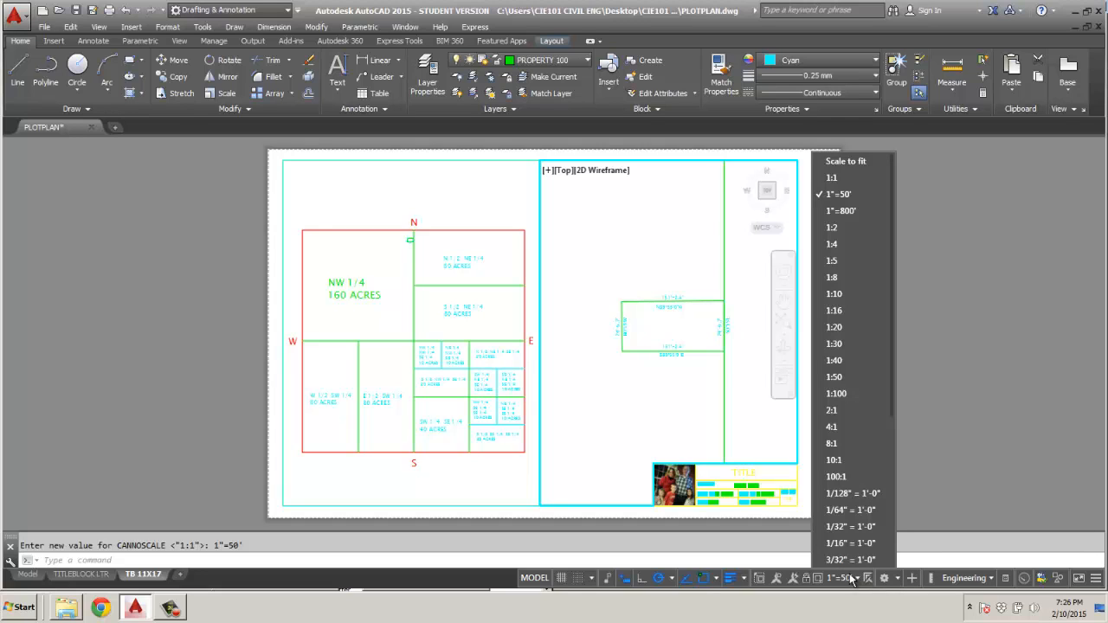
scroll(893, 491, "down", 3)
scroll(894, 488, "down", 3)
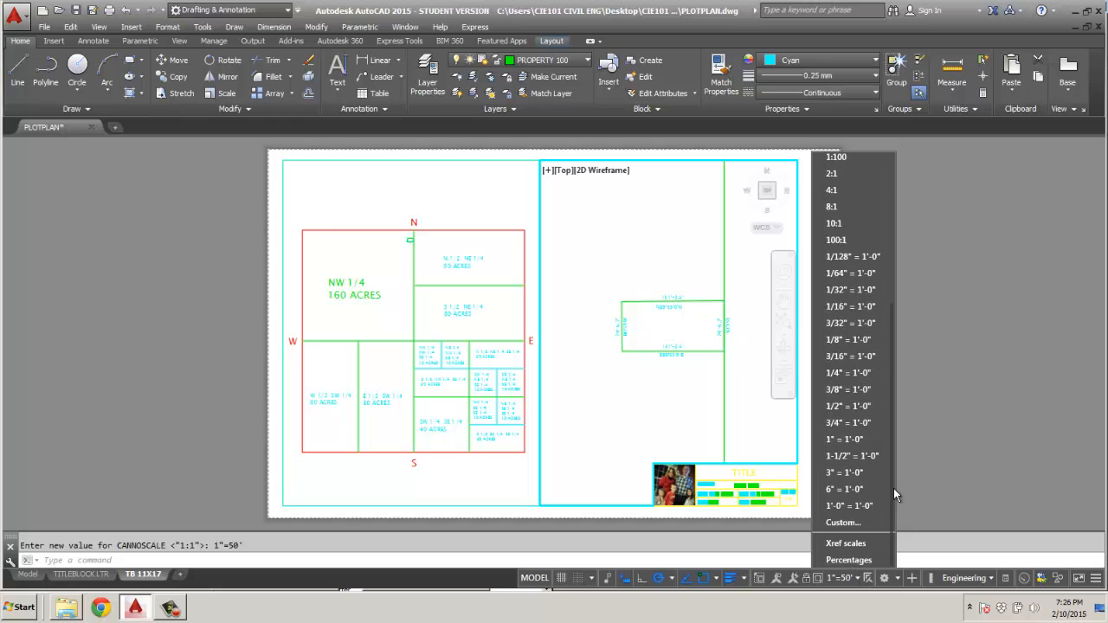
left_click(845, 524)
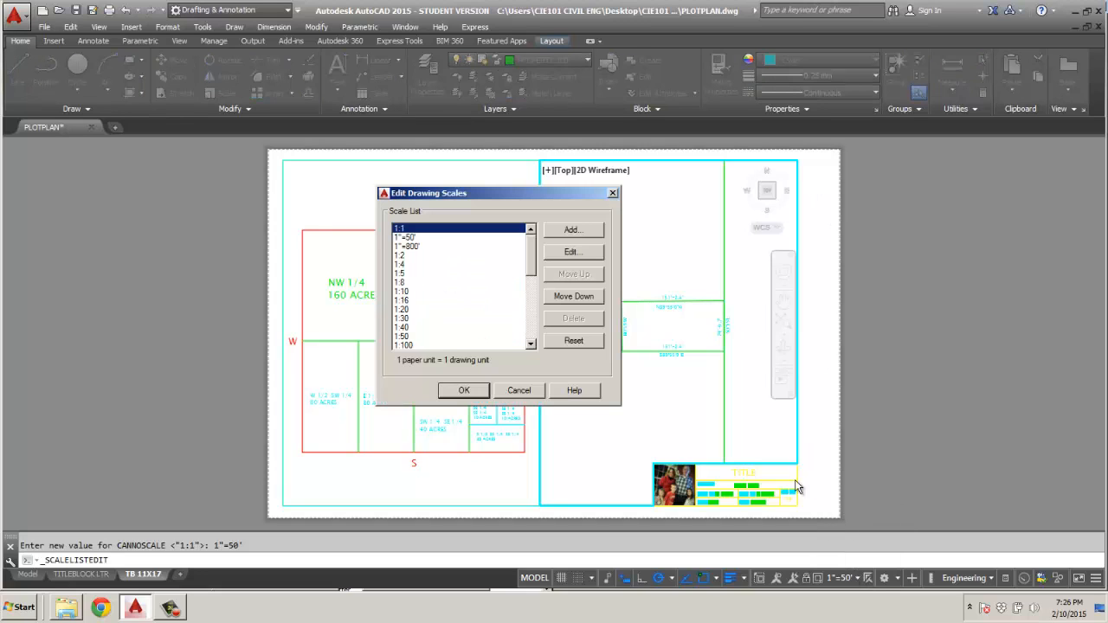
left_click(579, 233)
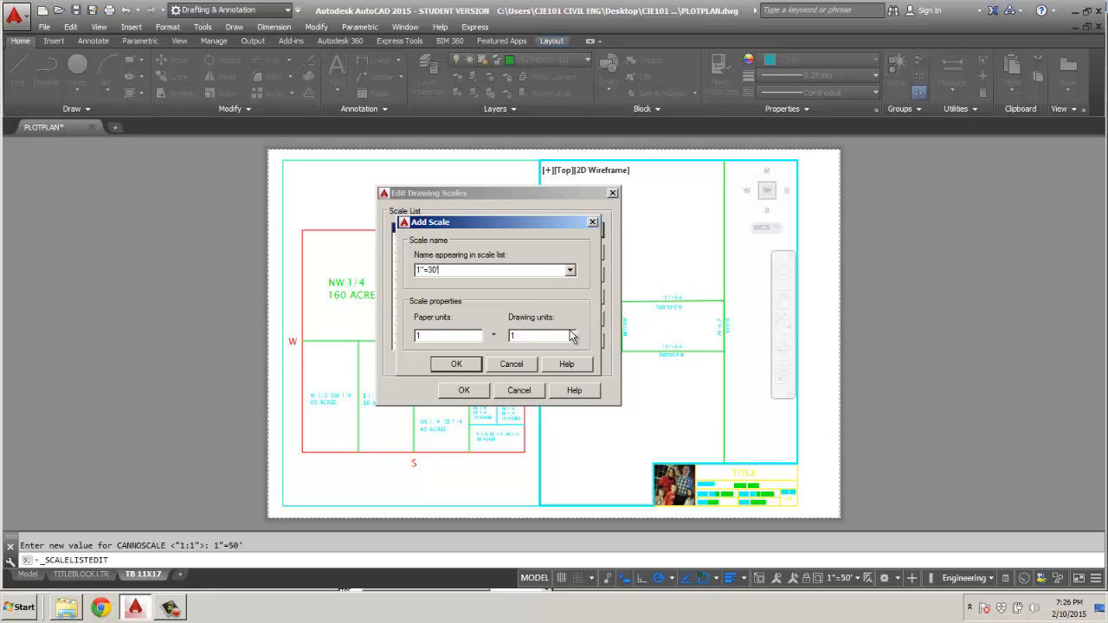
left_click_drag(520, 336, 475, 336)
type("30")
left_click(462, 364)
left_click(464, 391)
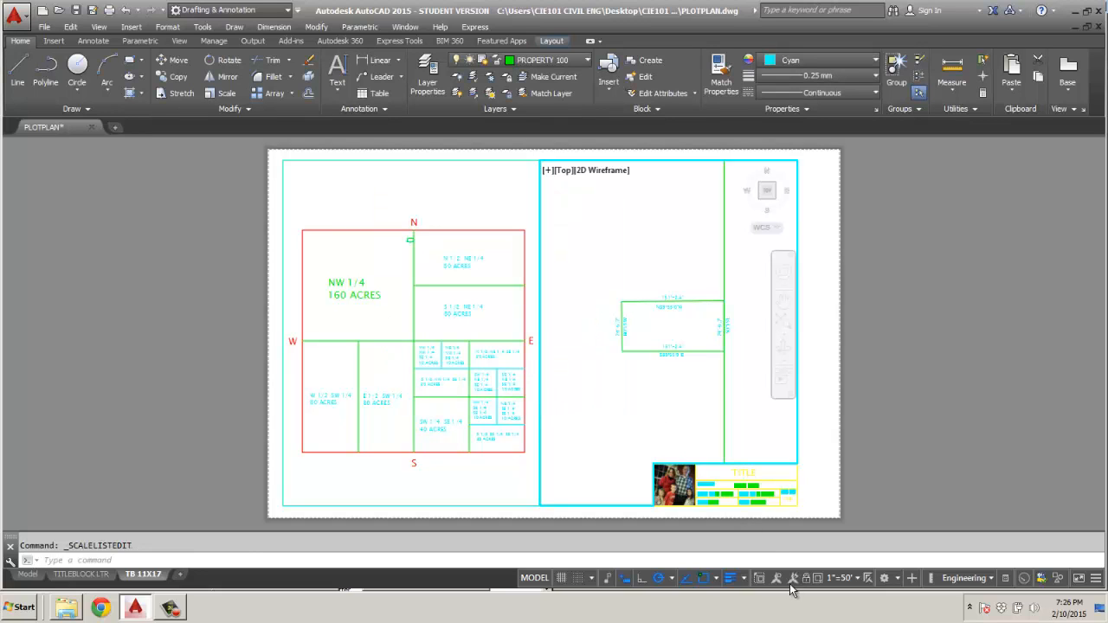
left_click(861, 578)
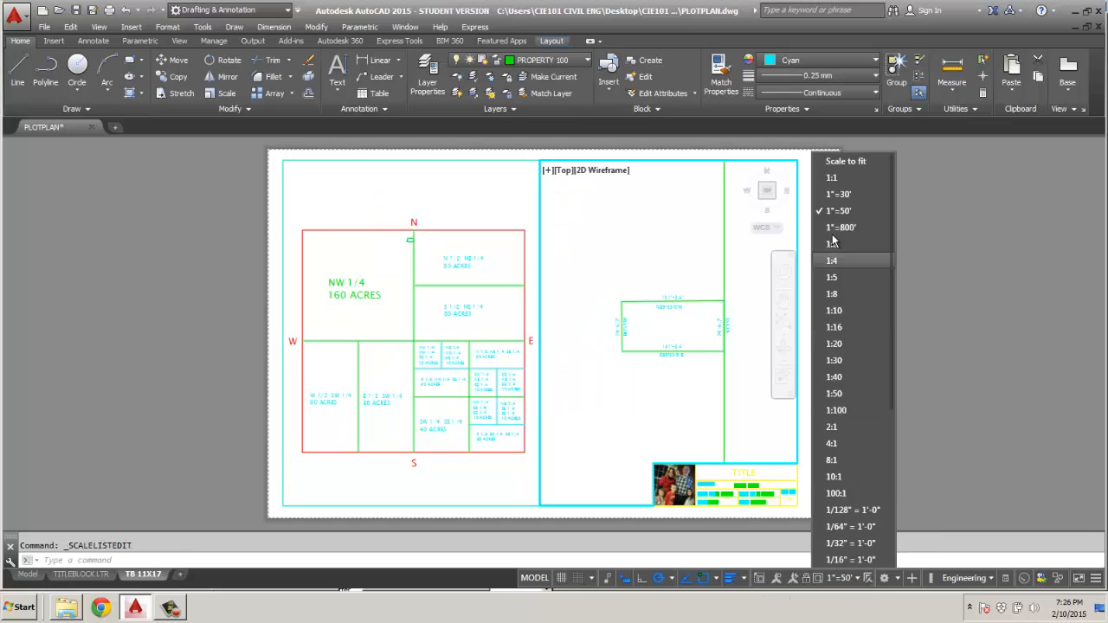
left_click(829, 201)
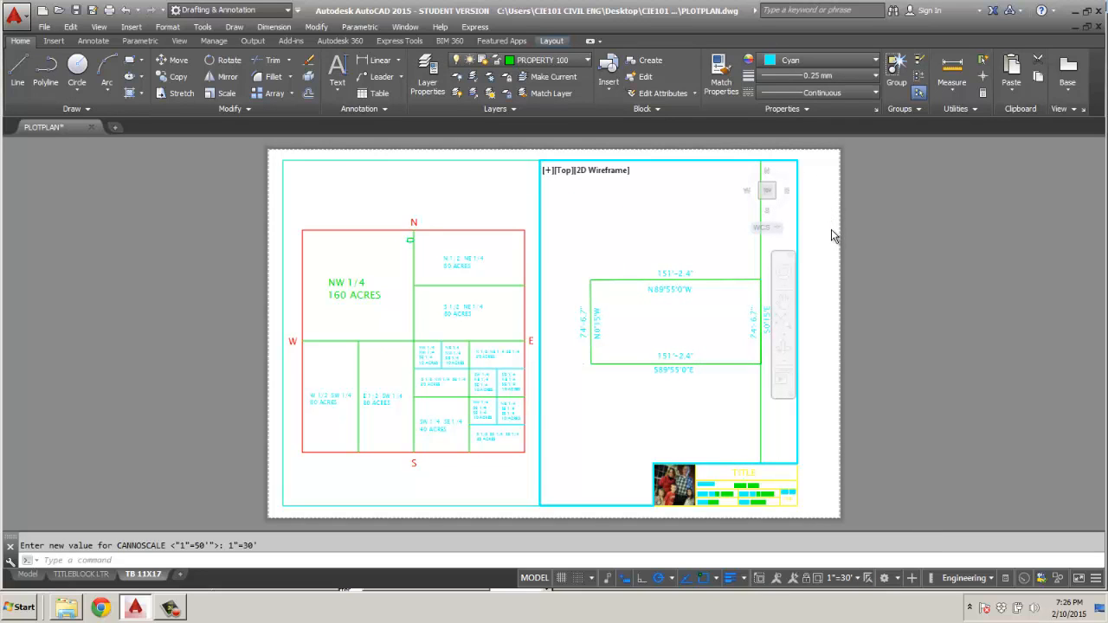
Make .1 TEXT the current text style.
left_click(338, 94)
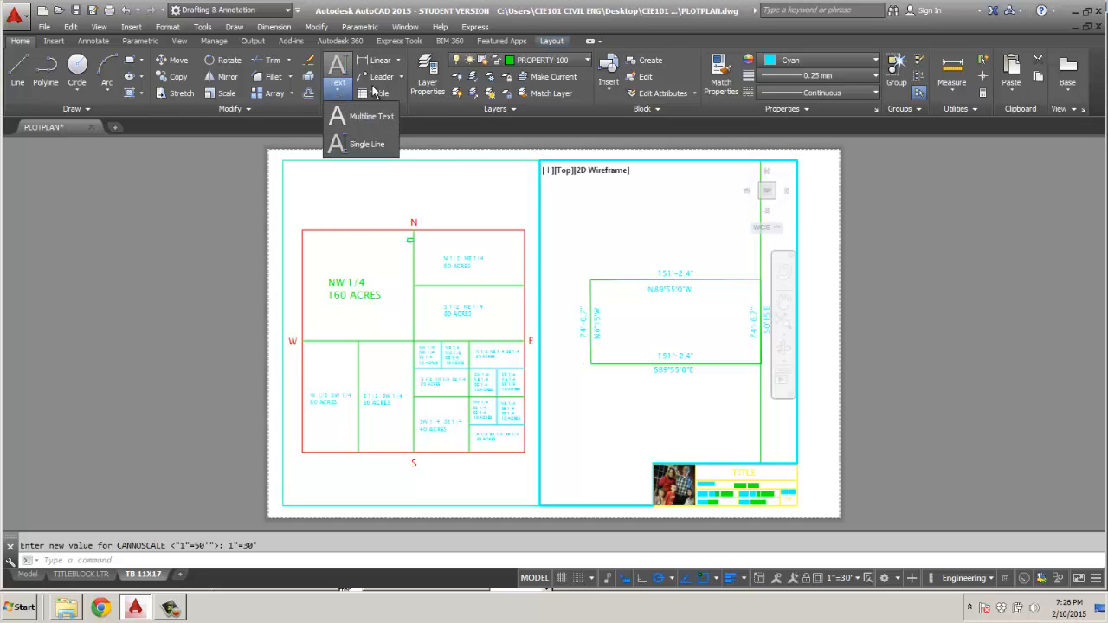
left_click(419, 106)
left_click(382, 109)
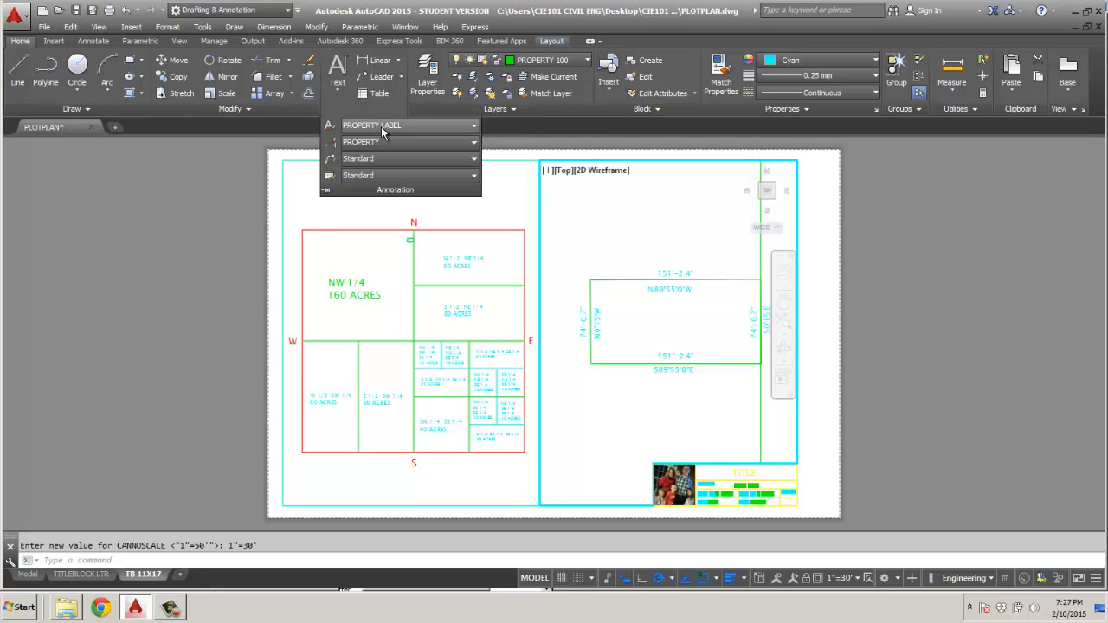
left_click(330, 127)
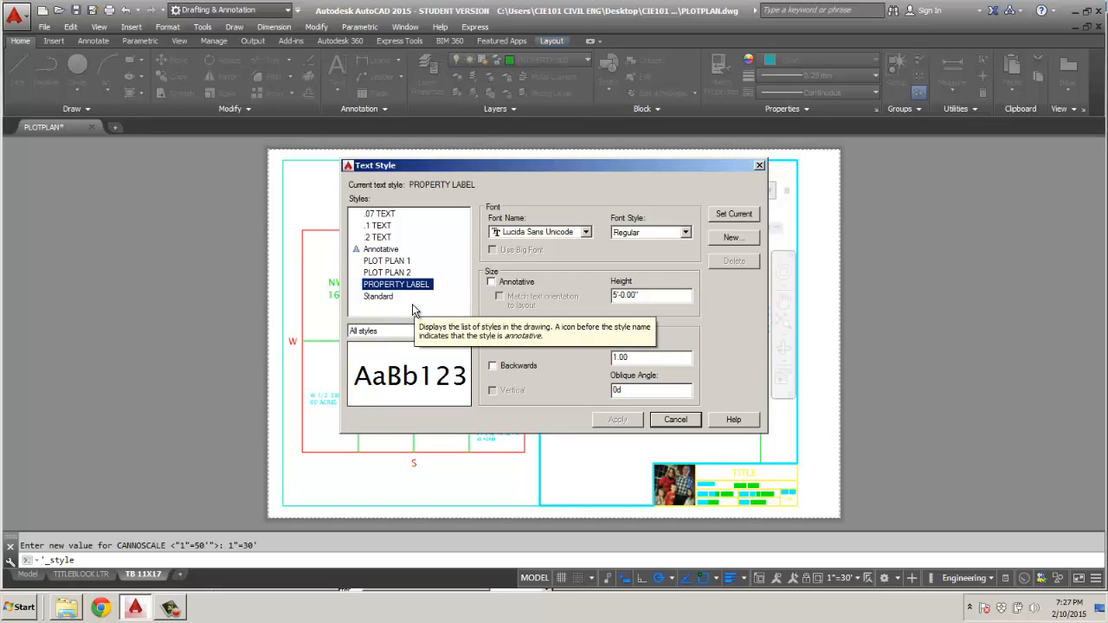
left_click(381, 226)
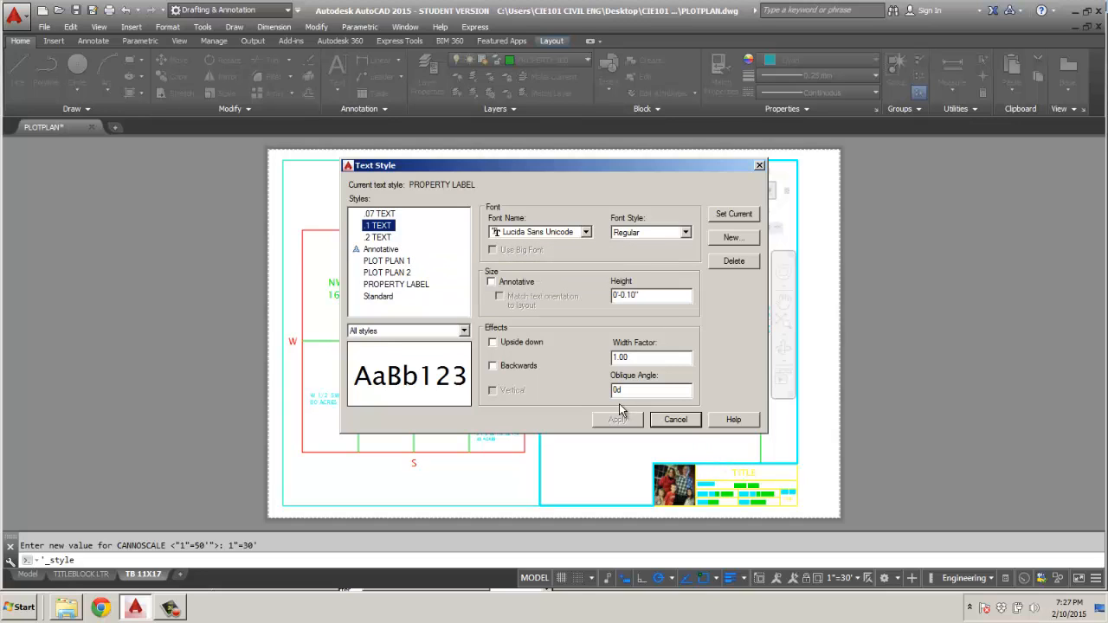
left_click(734, 214)
left_click(676, 419)
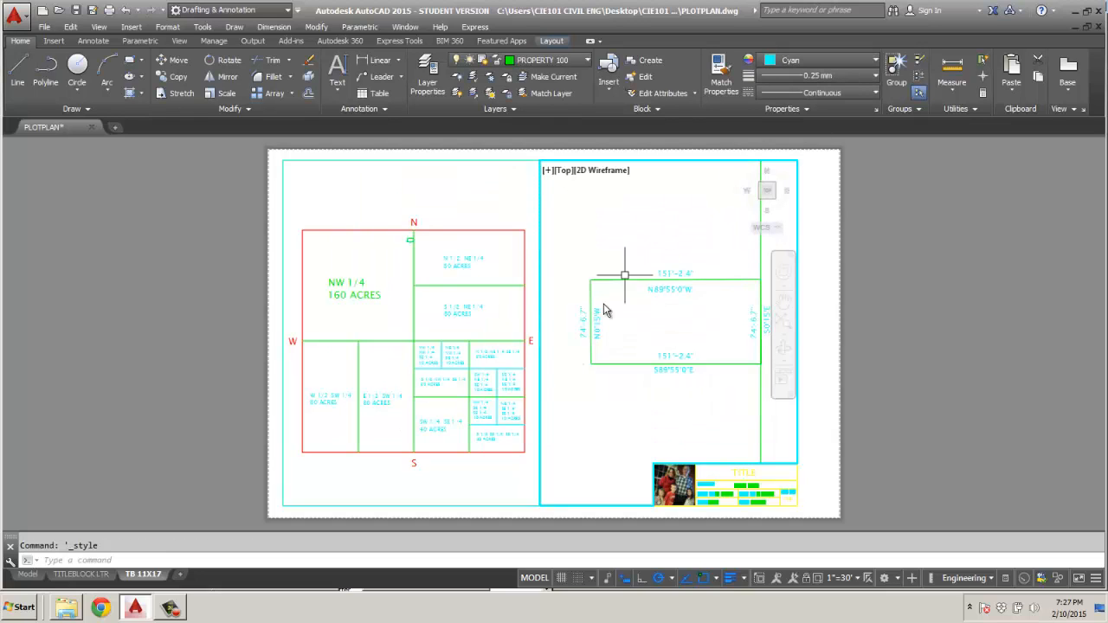
Try to place the single-line text SCALE: 1"=800' below the section map with default rotation.
left_click(338, 93)
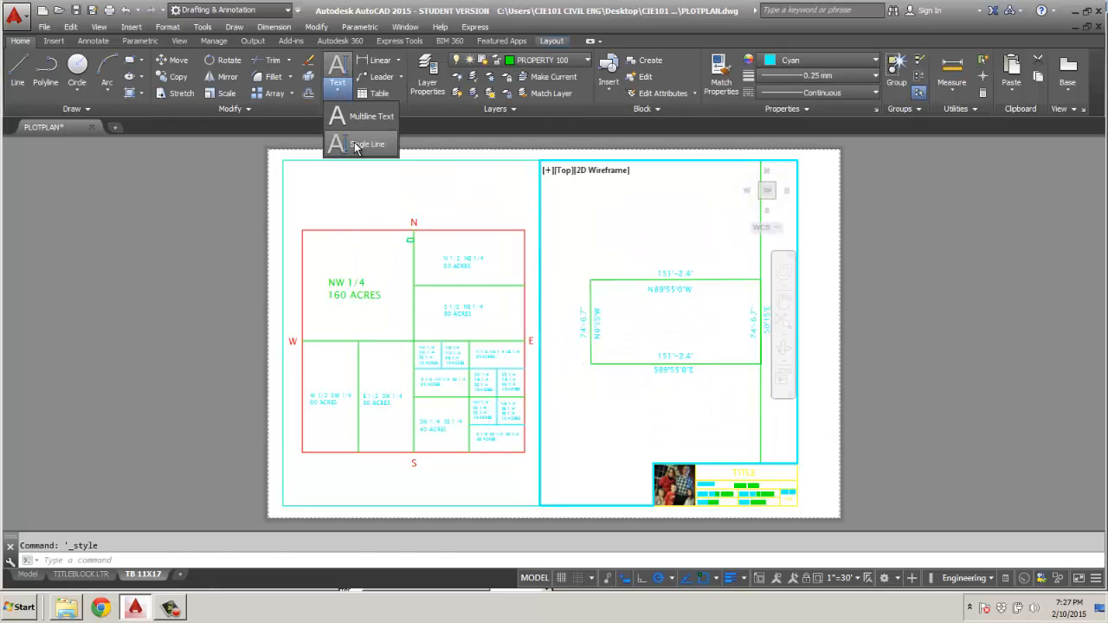
left_click(362, 143)
left_click(451, 492)
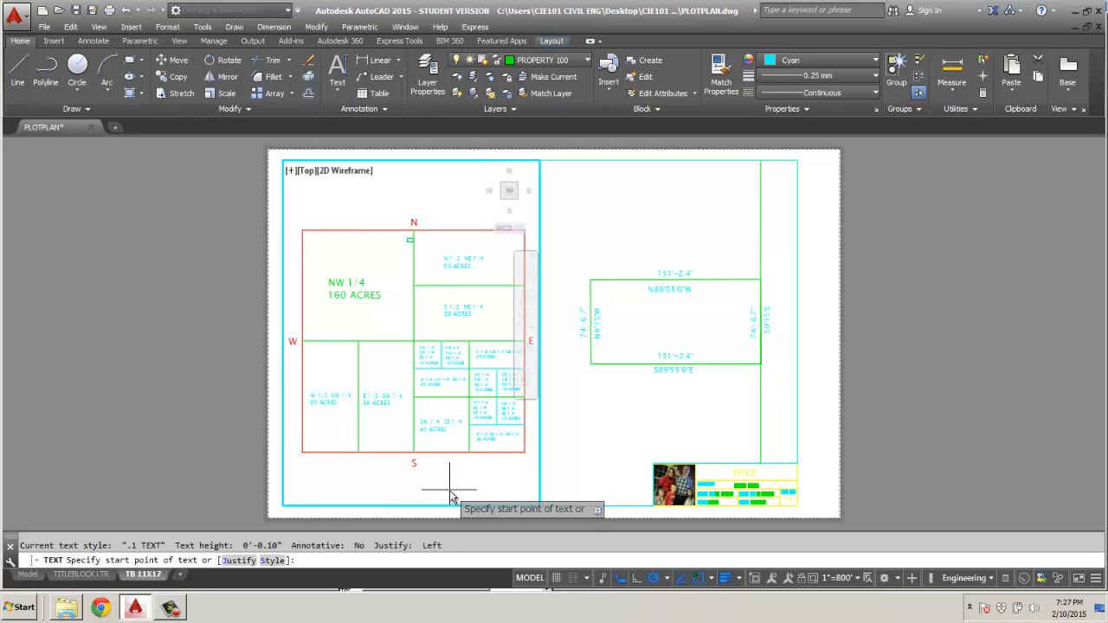
left_click(450, 491)
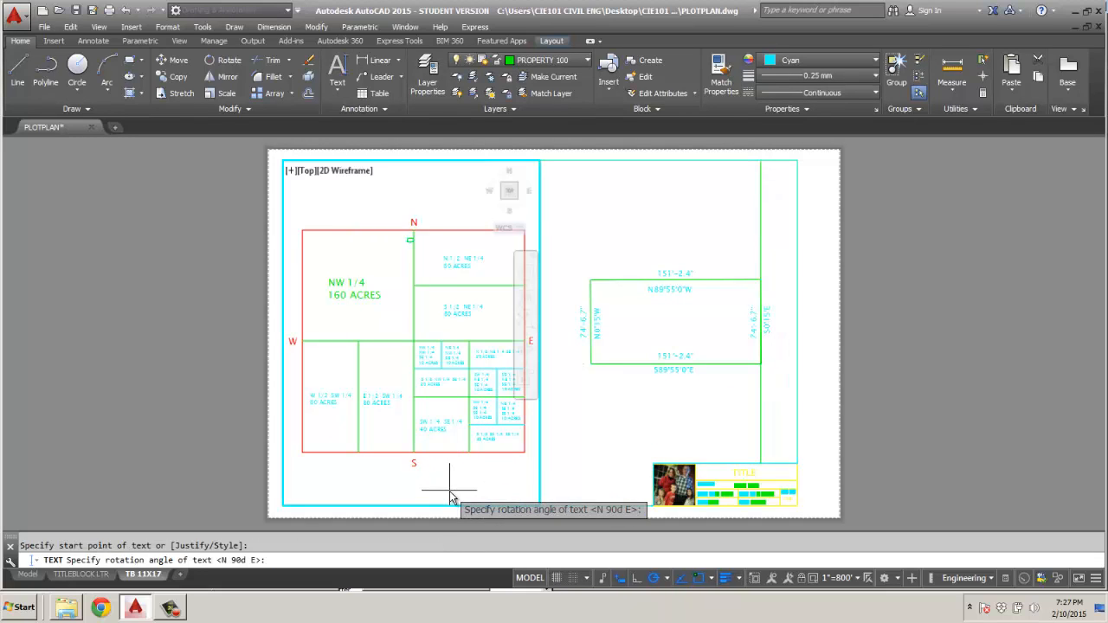
key("Return")
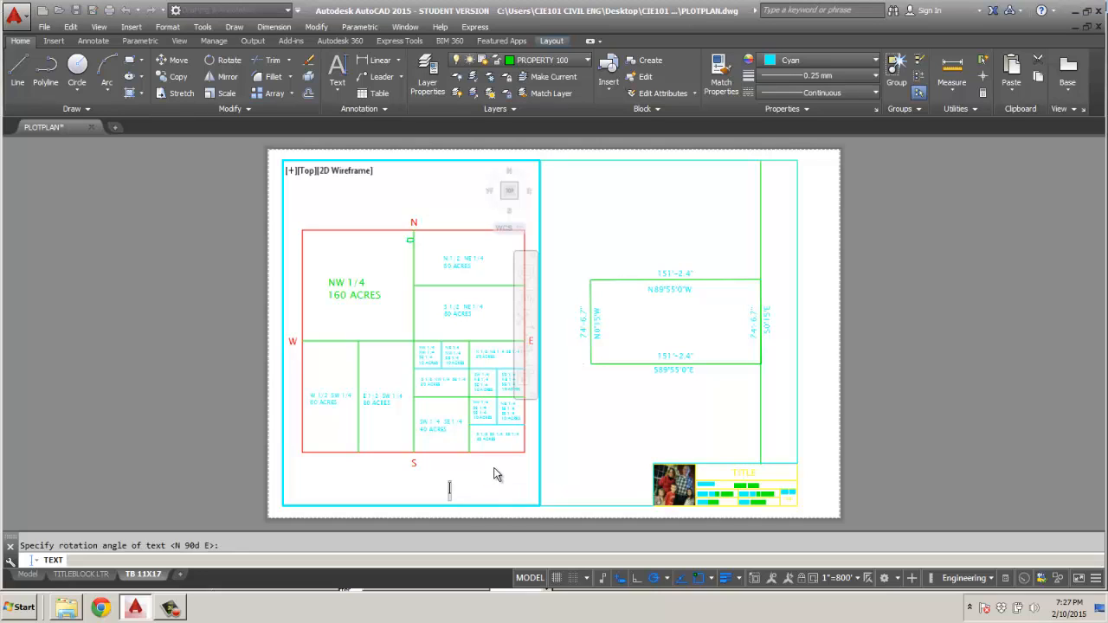
type("SCALE ")
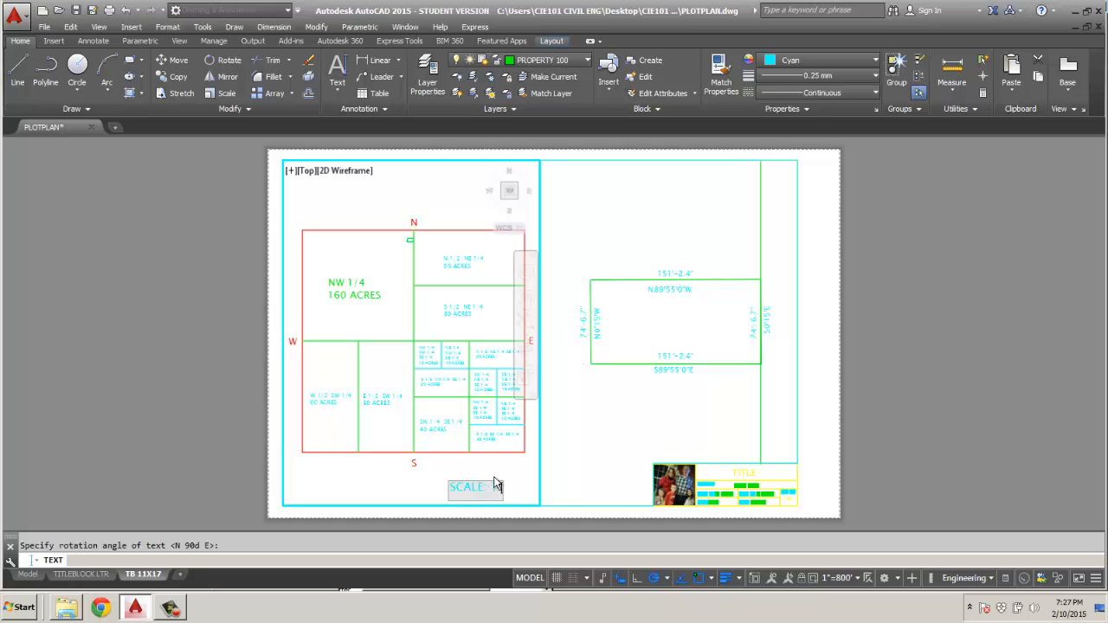
type(" 1\"=800'")
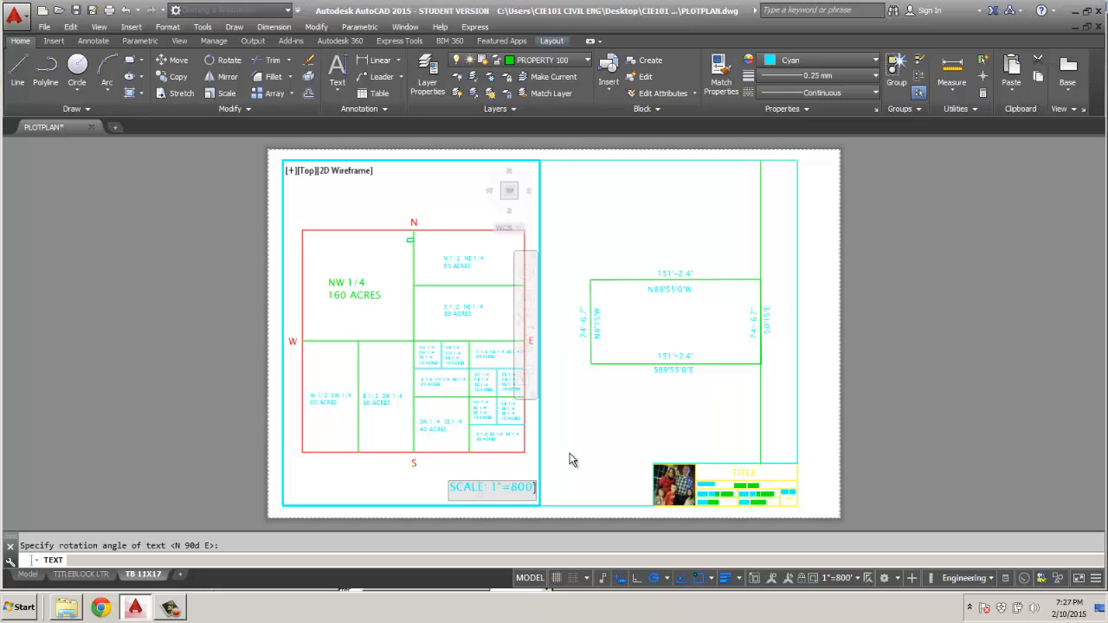
key("Return")
key("Return")
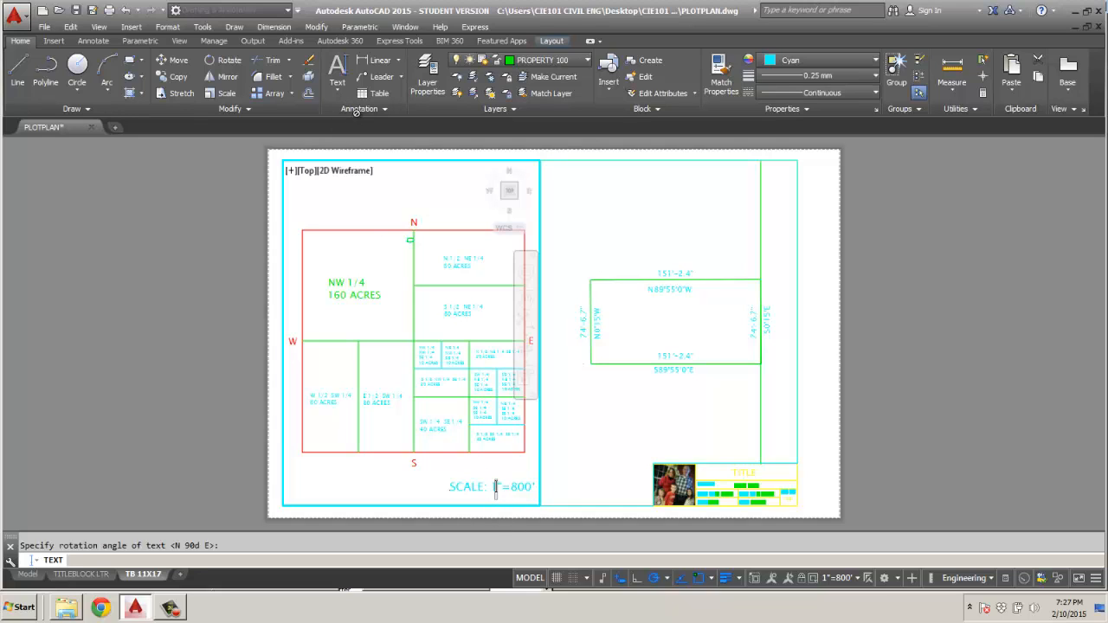
key("Escape")
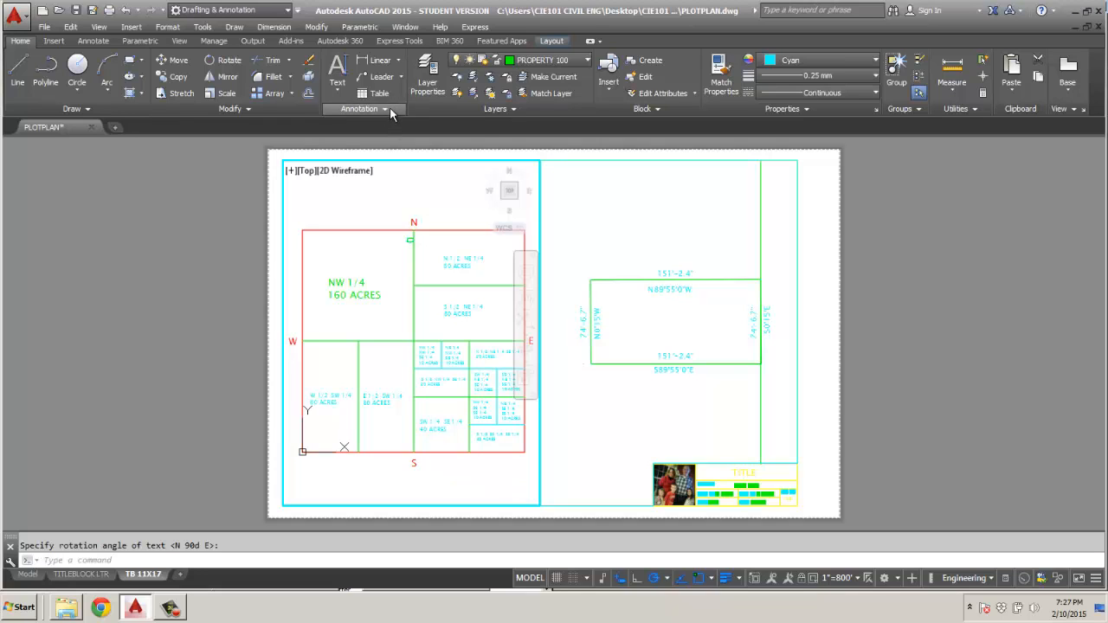
Make .07 TEXT the current text style.
left_click(387, 108)
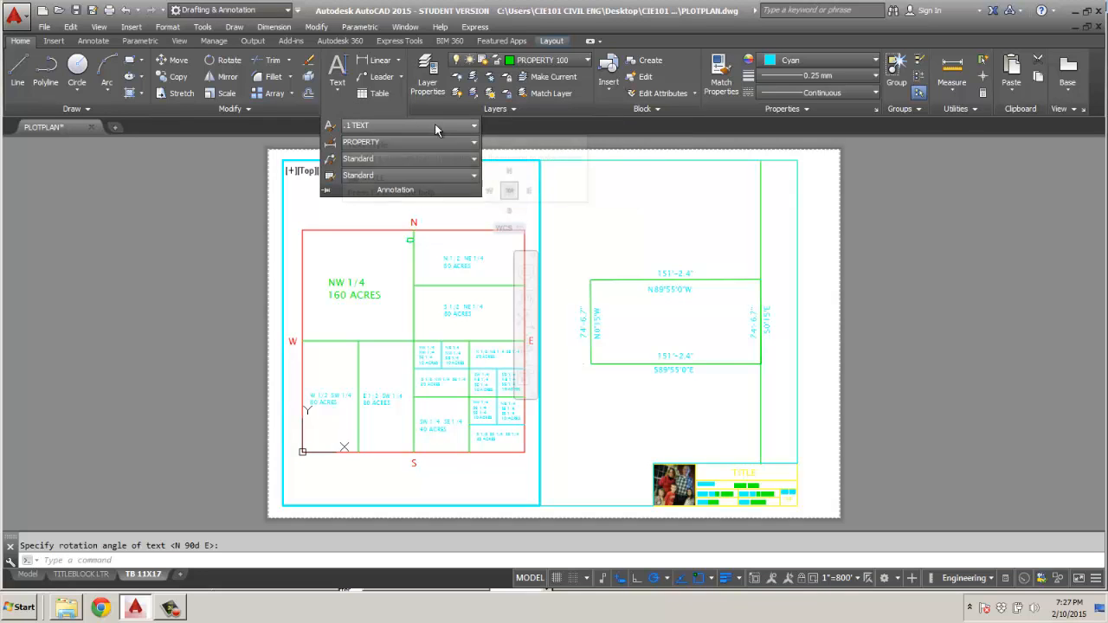
left_click(466, 128)
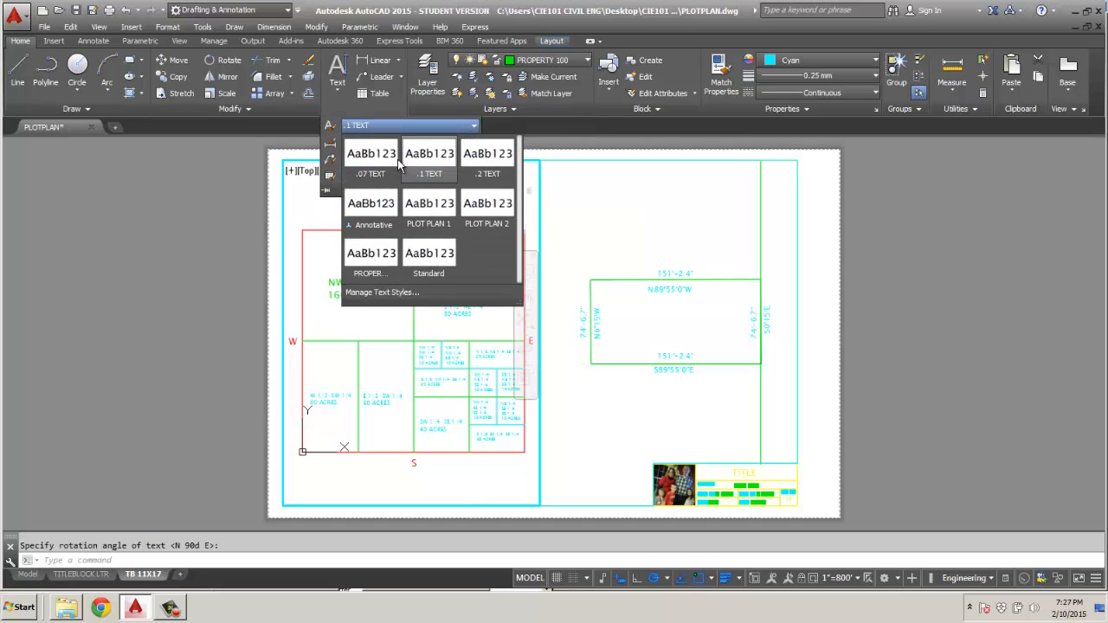
left_click(370, 158)
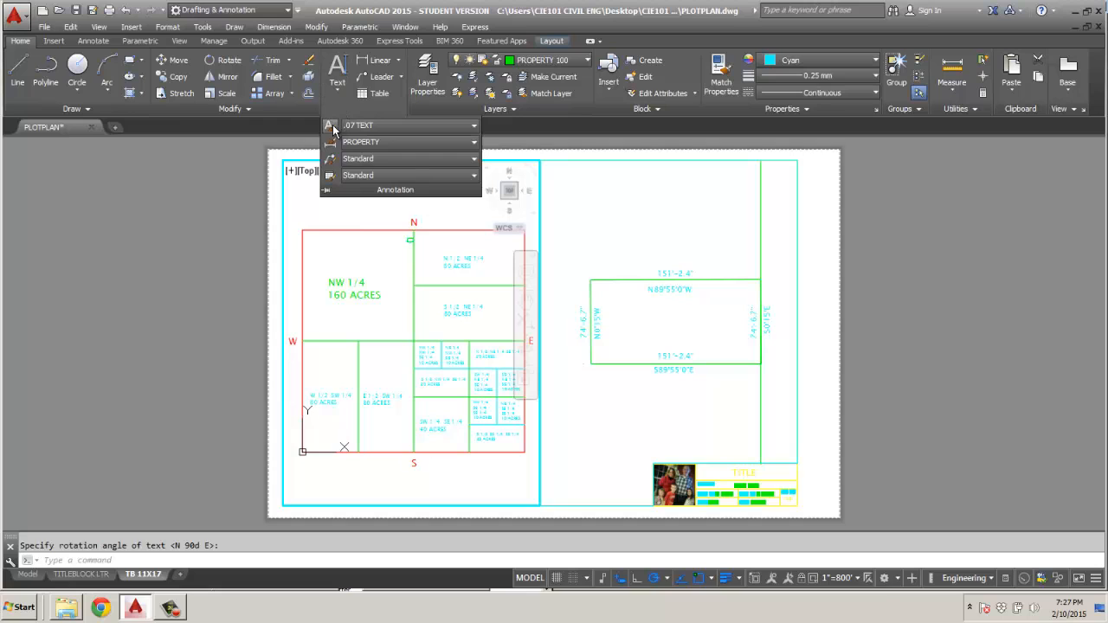
Try to place the single-line text SCALE: 1"=800' in .07 TEXT style below the section map with default rotation.
left_click(337, 92)
left_click(360, 144)
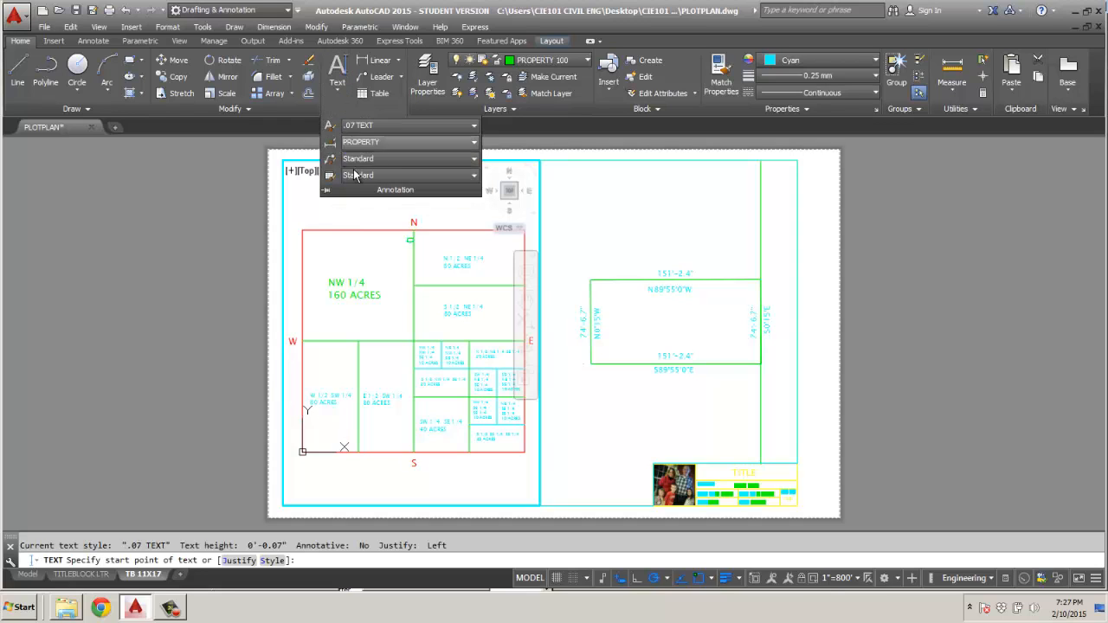
left_click(459, 489)
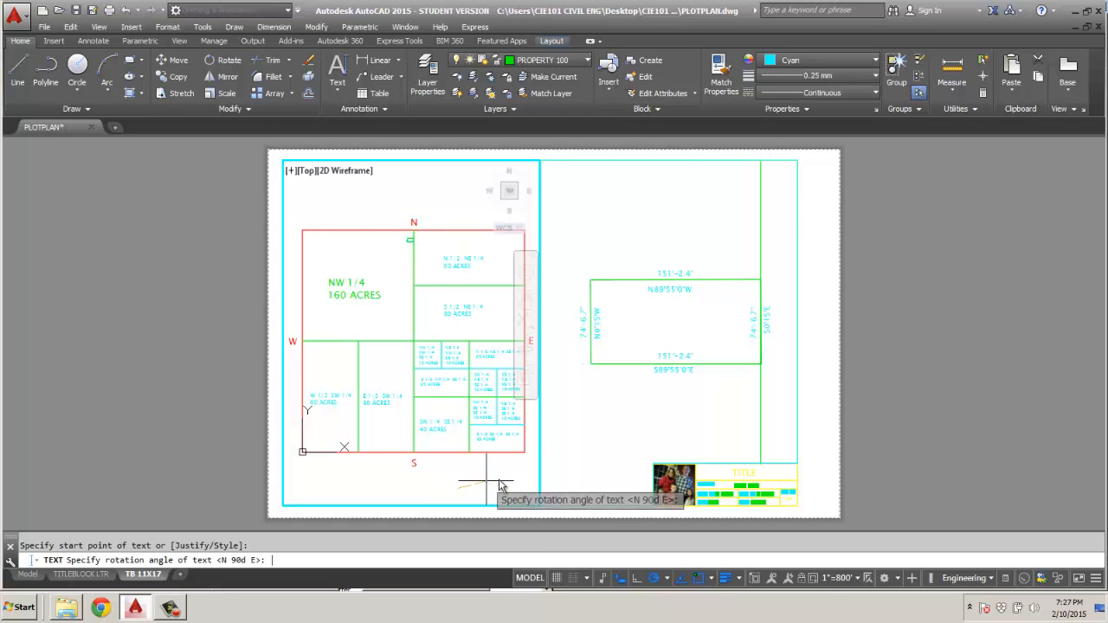
key("Return")
type("SCALE")
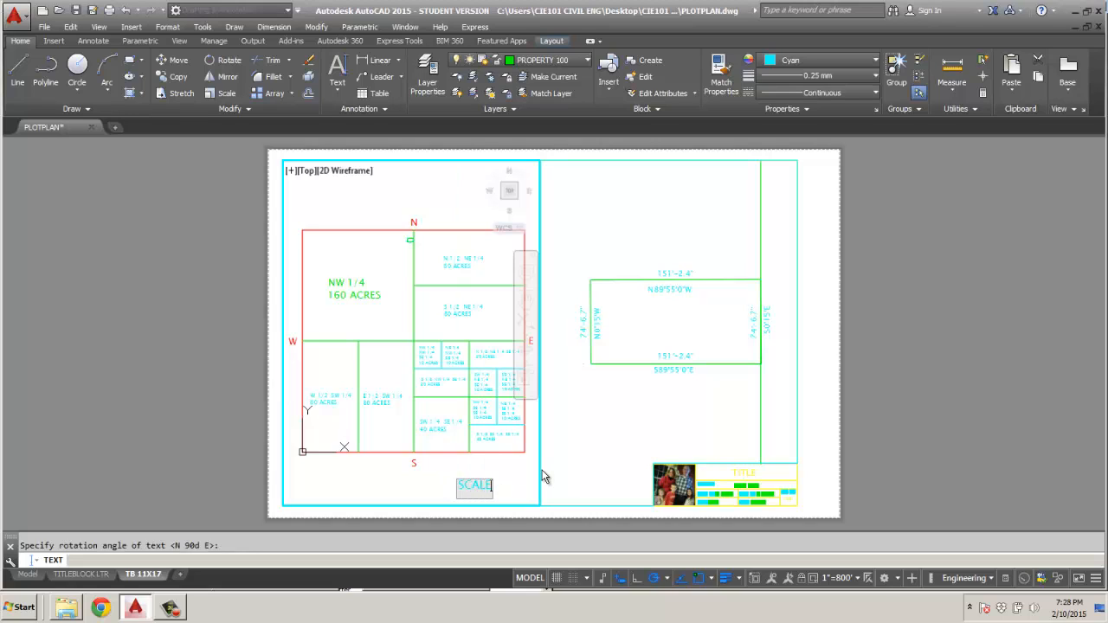
type(": 1\"=80")
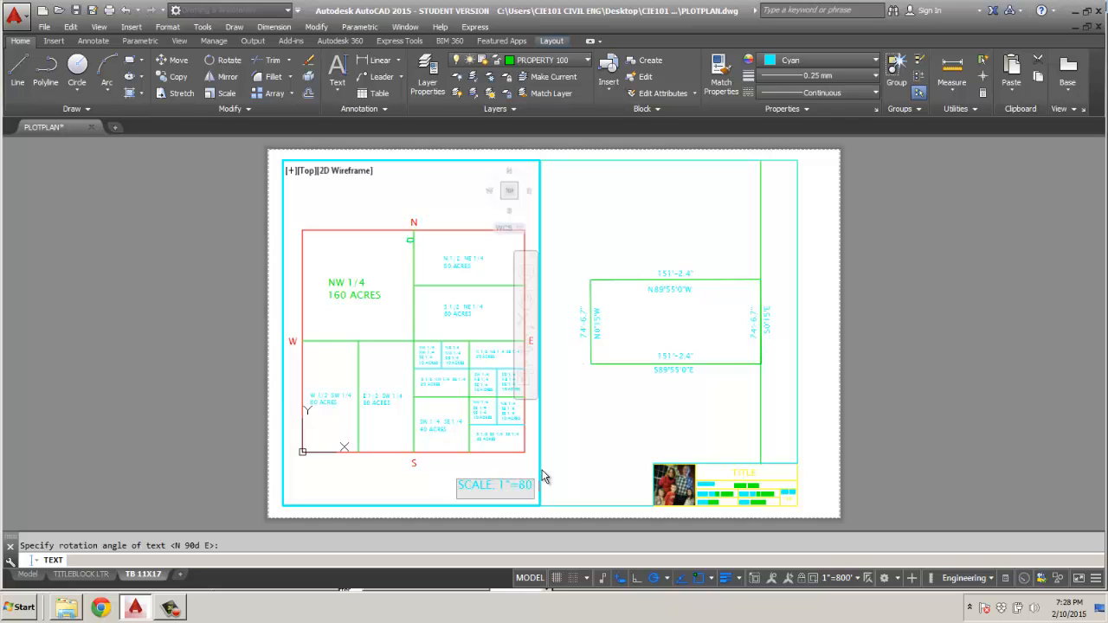
type("0")
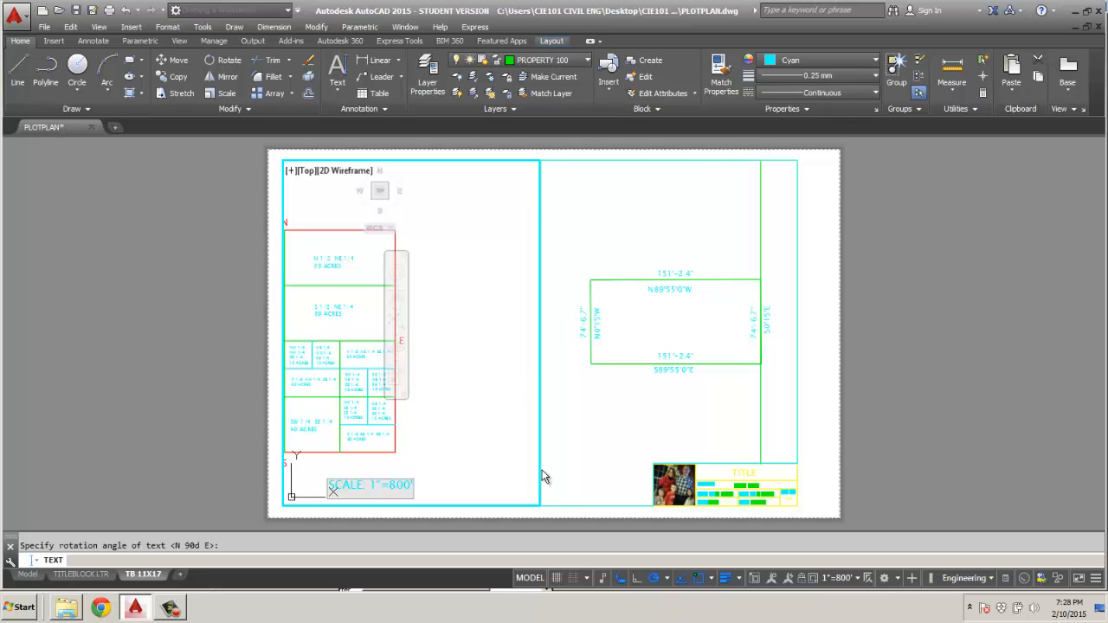
type("'")
left_click(506, 484)
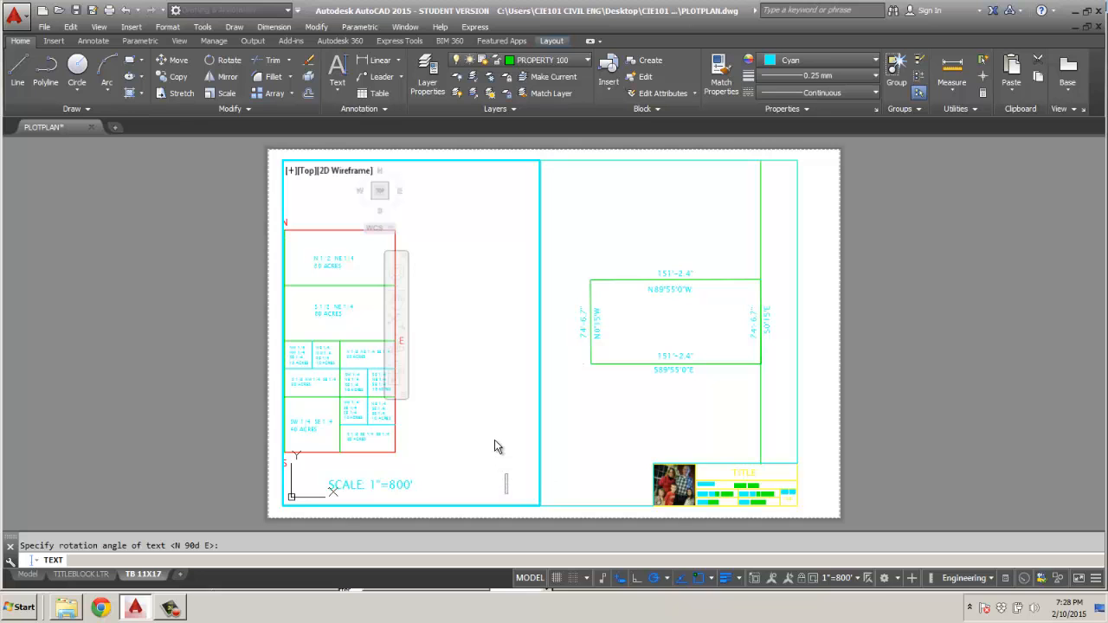
mouse_move(457, 412)
middle_mouse_down()
mouse_move(582, 407)
mouse_move(585, 384)
middle_mouse_up()
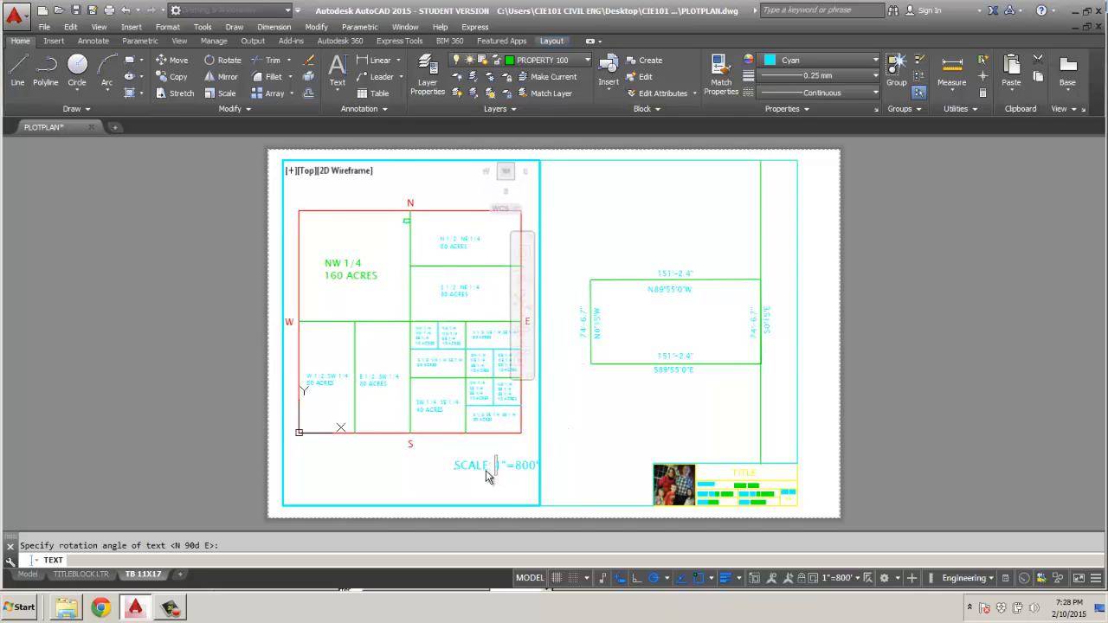
key("Escape")
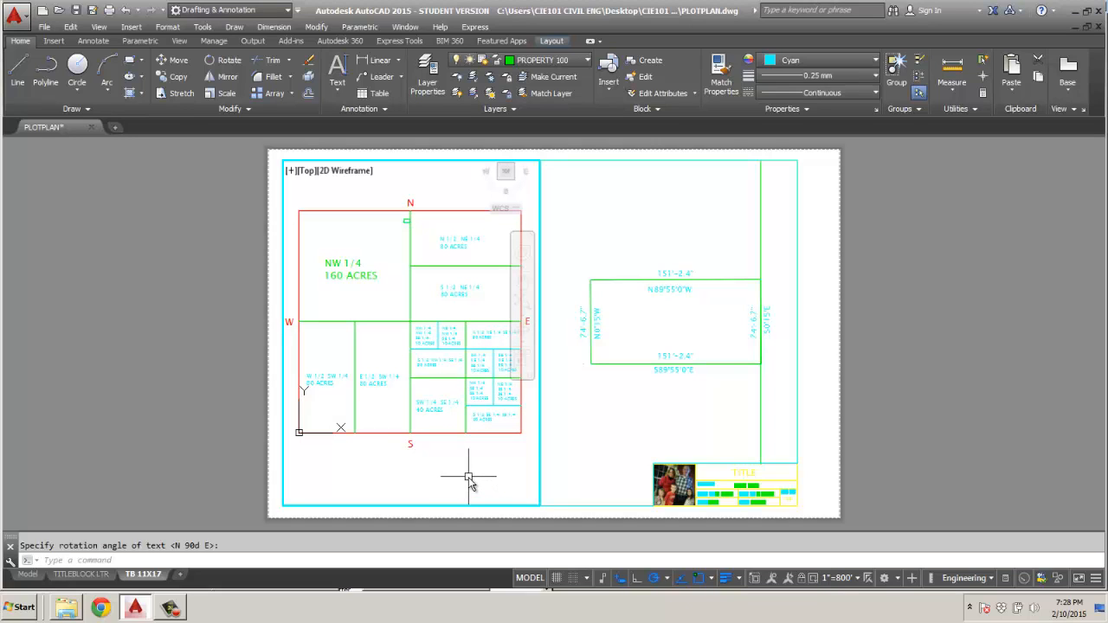
Undo the last text command and the change to the .07 TEXT style.
key("ctrl+z")
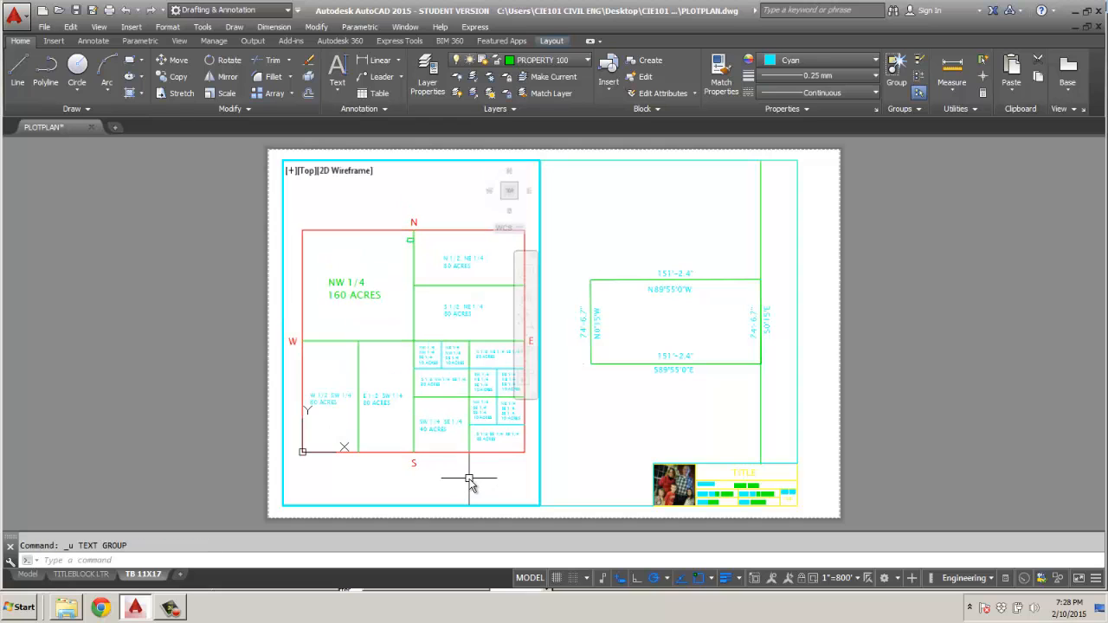
key("ctrl+z")
Try to place the single-line text SCALE: 1"=800' in .1 TEXT style inside the section map viewport, below the map.
left_click(337, 83)
left_click(346, 148)
left_click(419, 472)
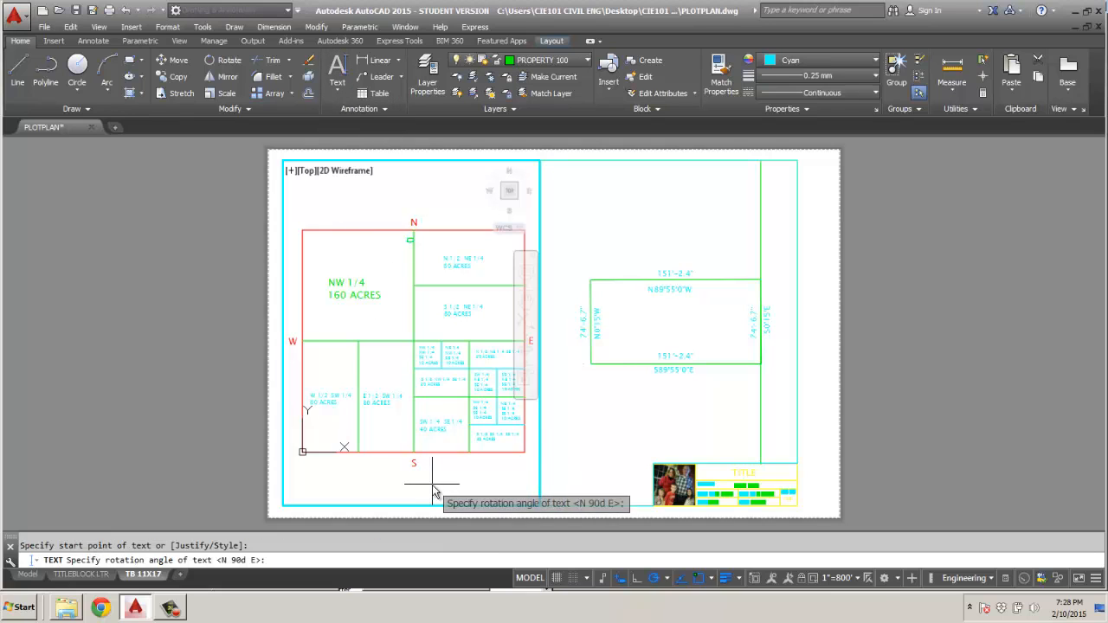
key("Return")
type("SCALE")
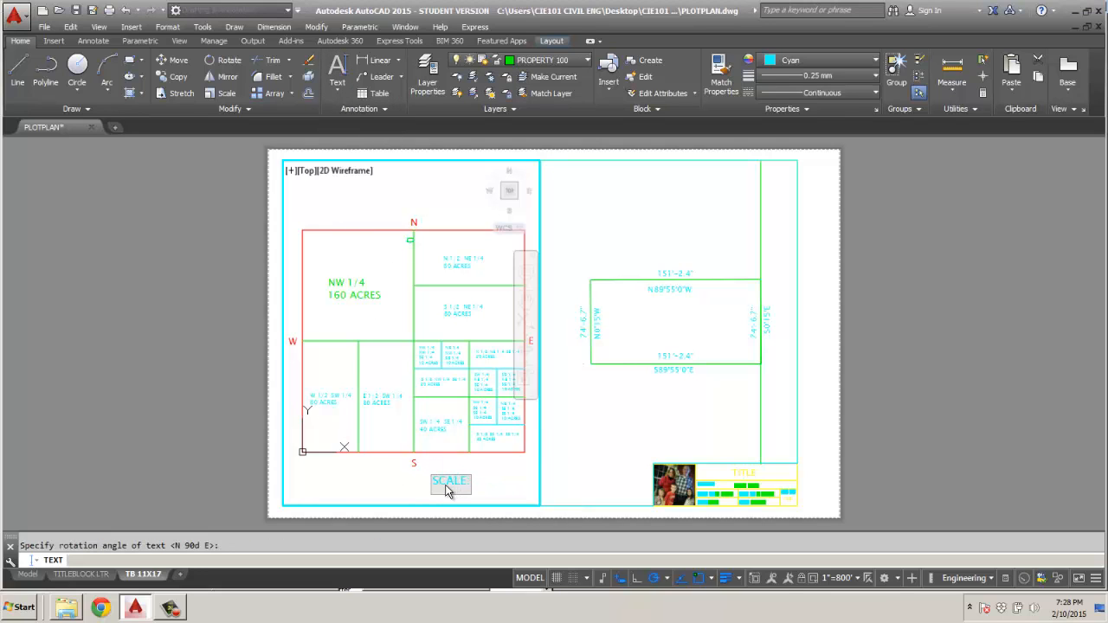
type(": 1\"=800")
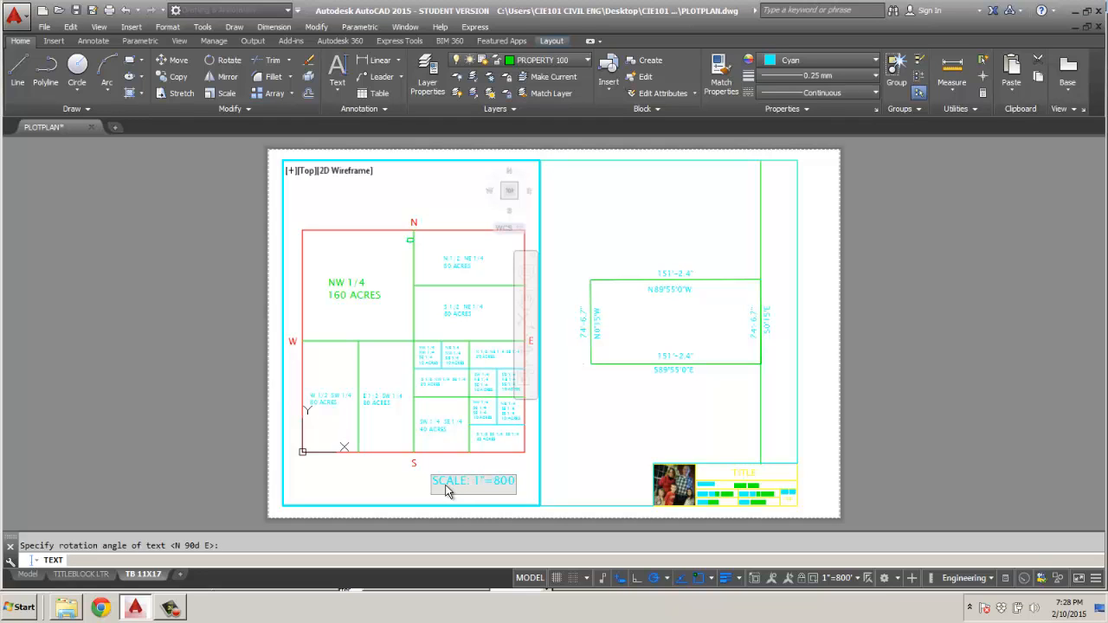
type("'")
key("Return")
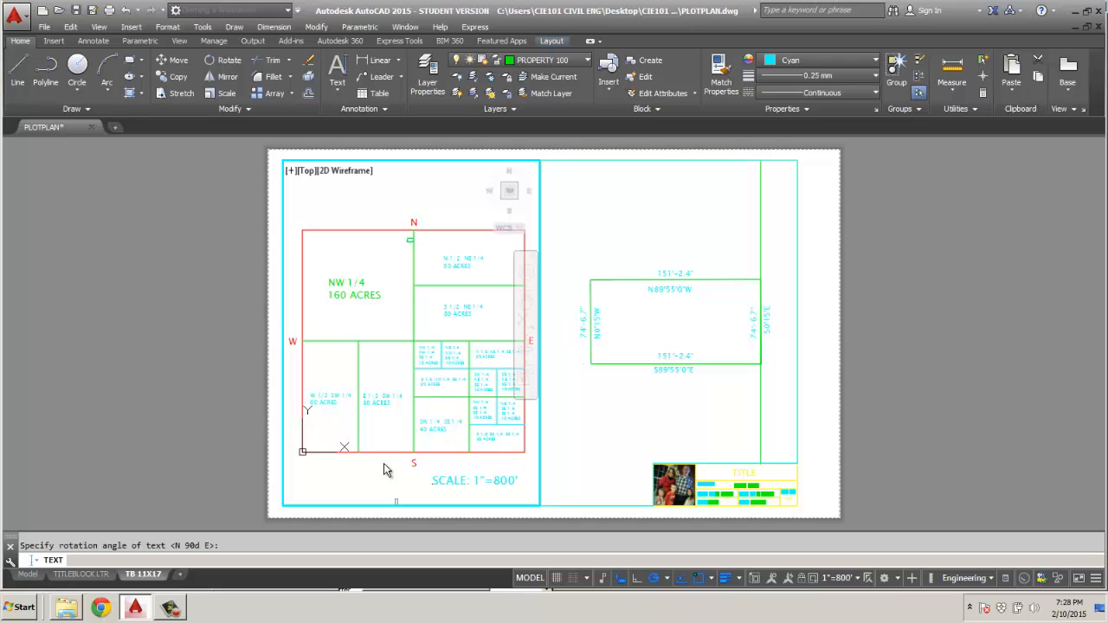
left_click(390, 489)
right_click(896, 412)
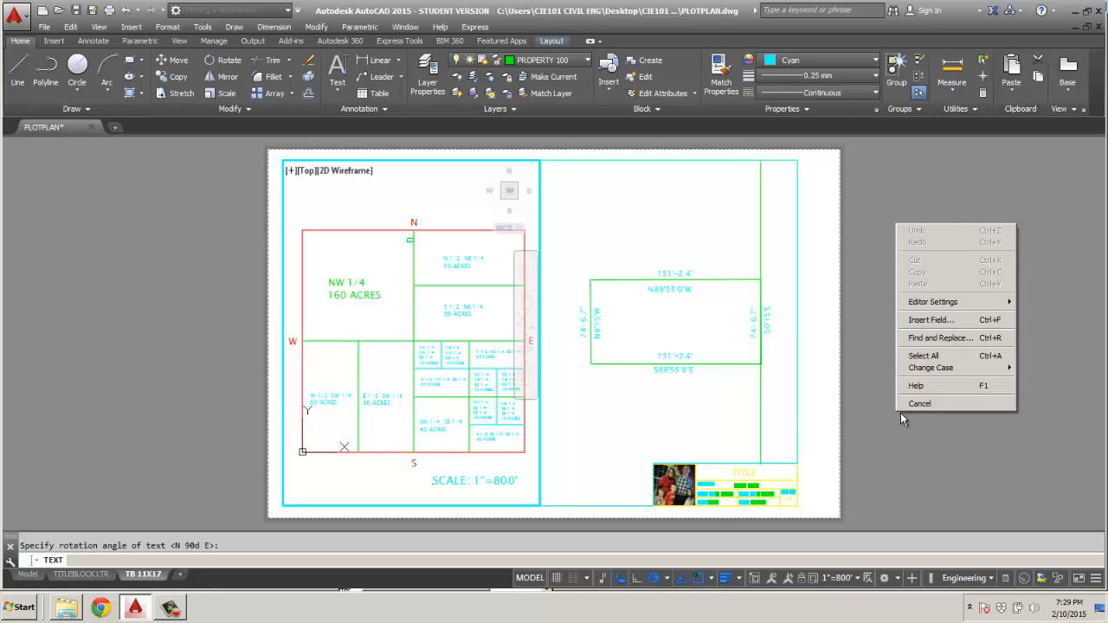
left_click(913, 423)
right_click(905, 413)
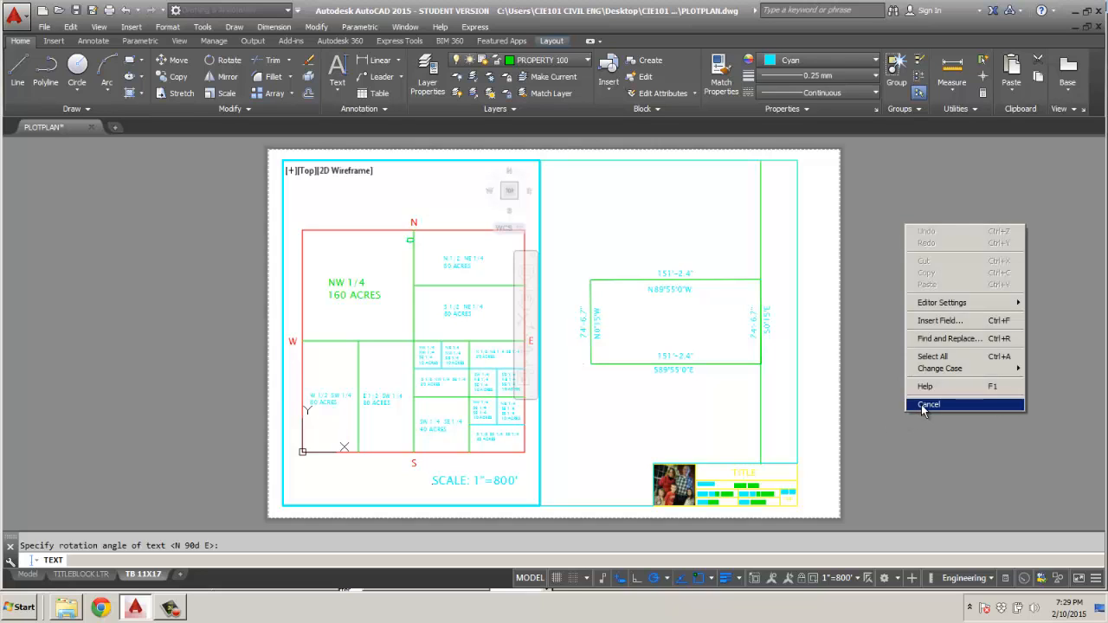
left_click(921, 405)
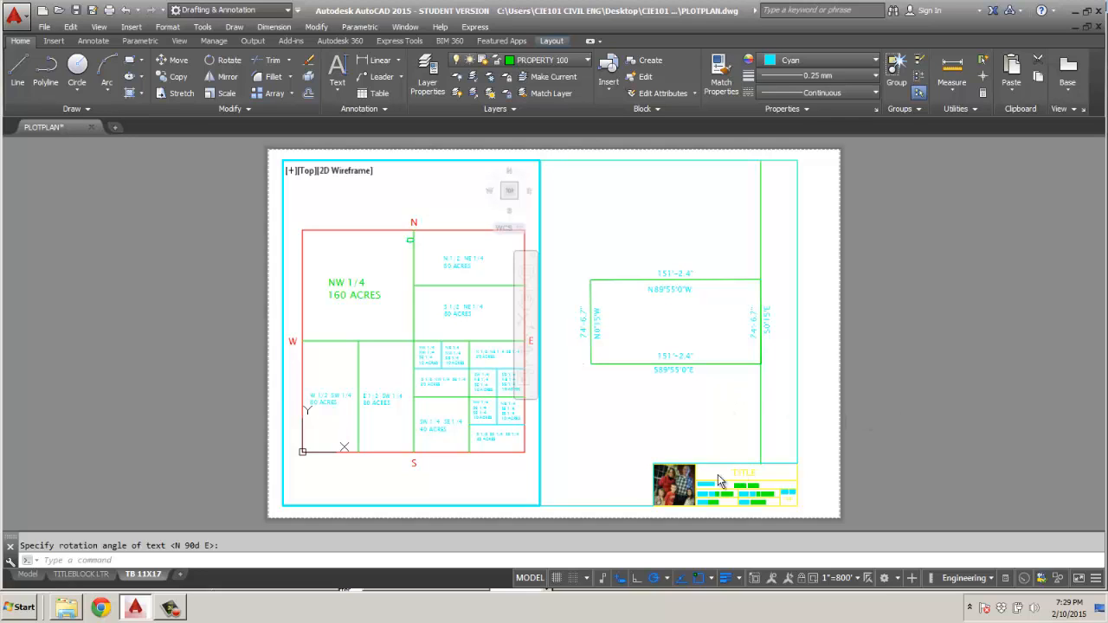
Switch the layout to paper space and write the single-line text SCALE: 1"= 800' below the section map with default rotation.
left_click(530, 578)
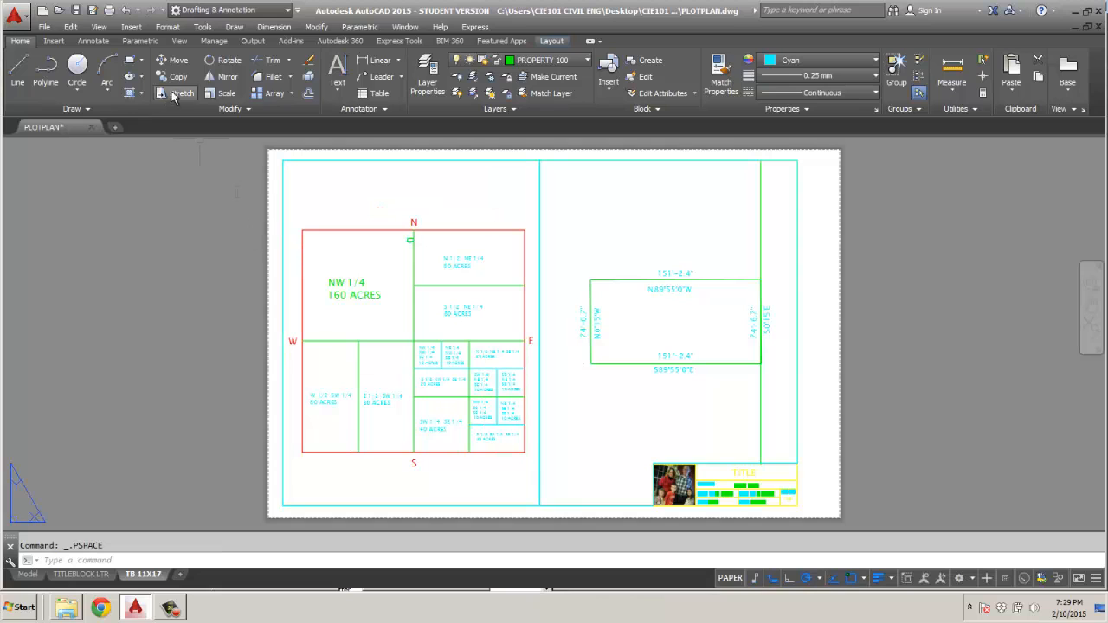
left_click(337, 93)
left_click(362, 144)
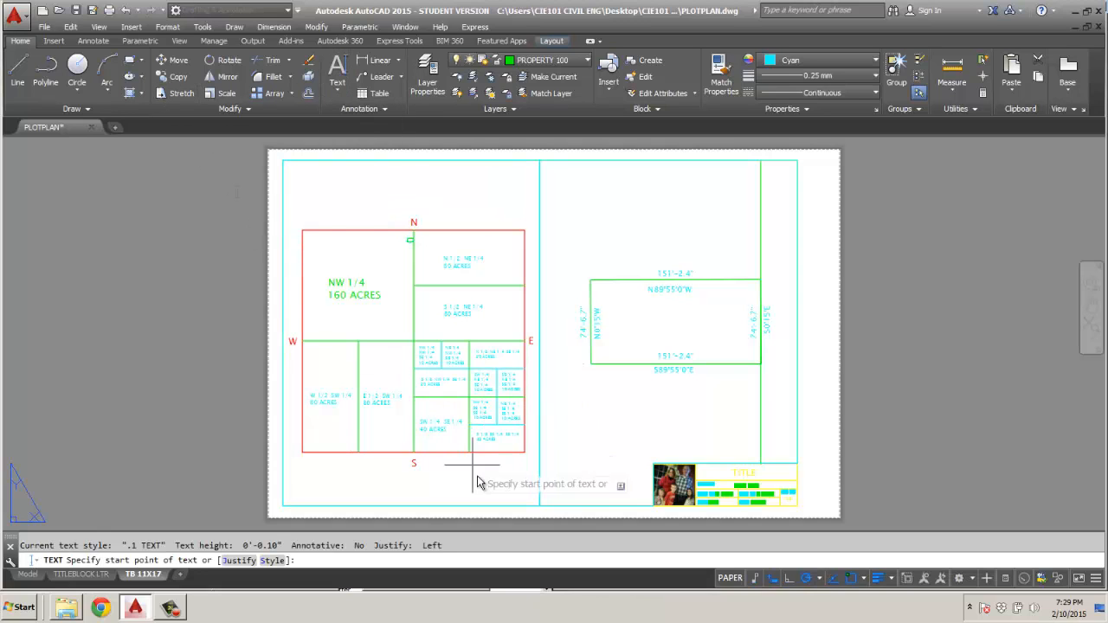
left_click(462, 487)
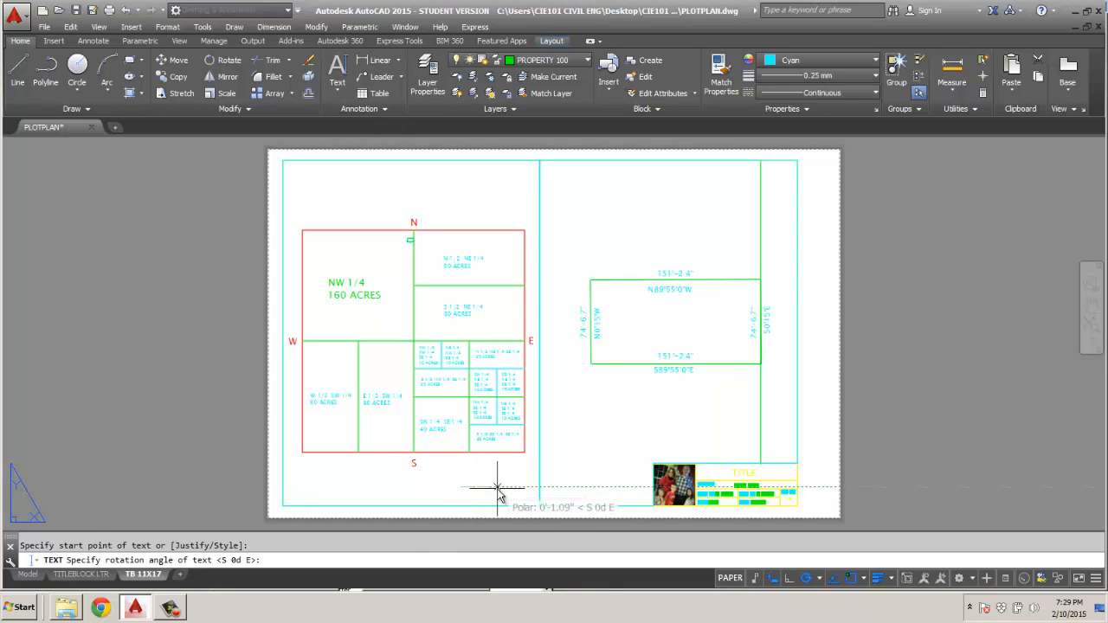
key("Return")
type("SCA")
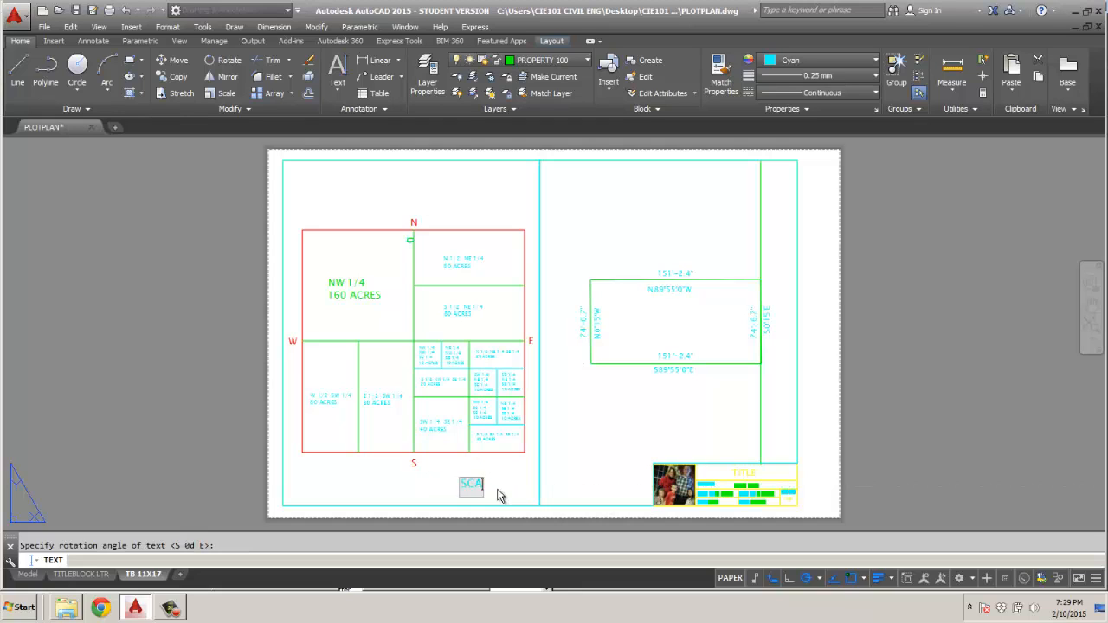
type("LE: 1\"= 800'")
Add a second single-line text reading SCALE: 1" = 30' below the lot and finish the text command.
left_click(612, 427)
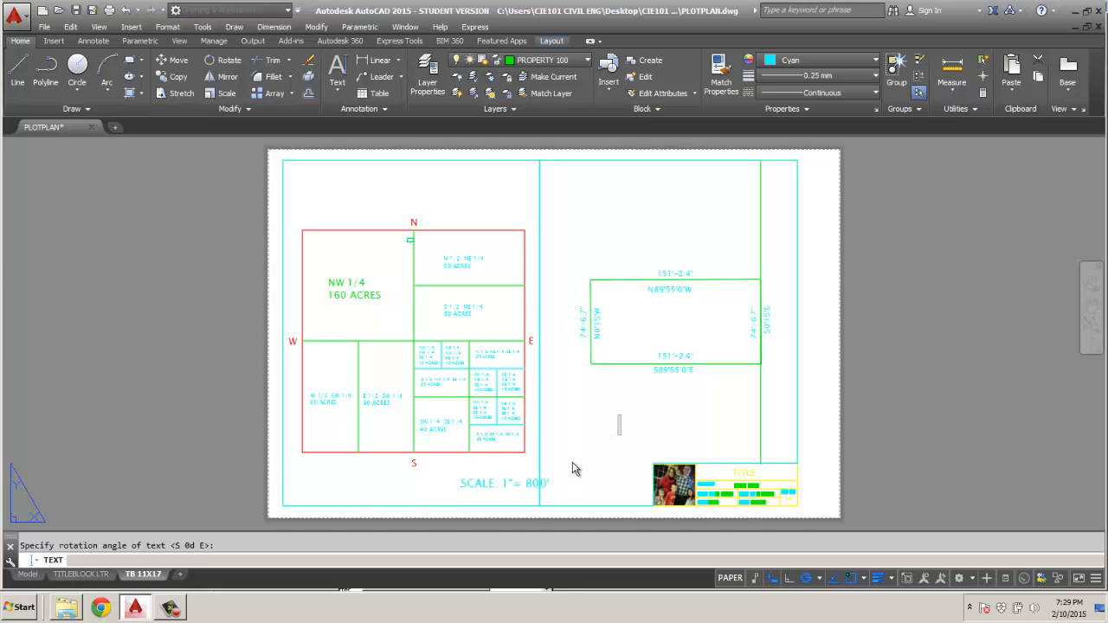
type("SCALE")
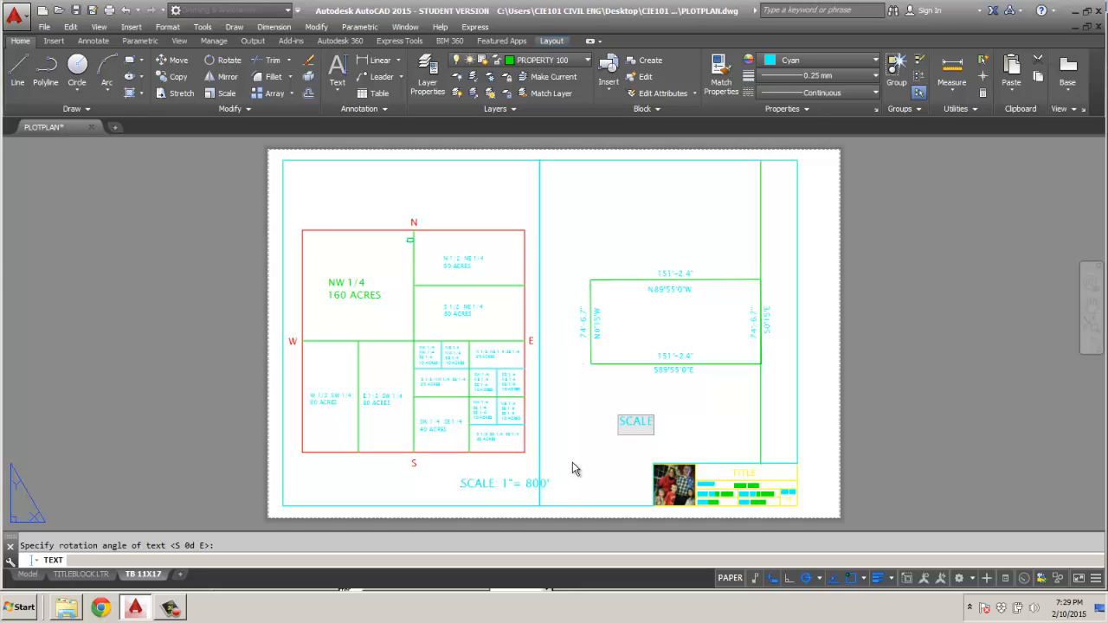
type(": 1\" = 30")
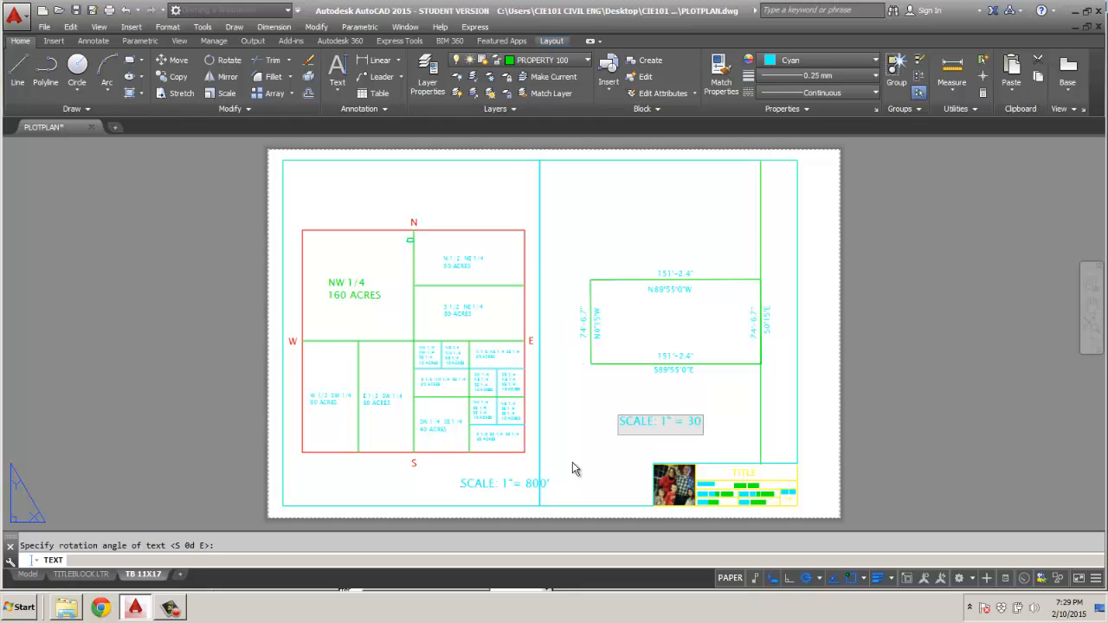
type("'")
key("Return")
key("Return")
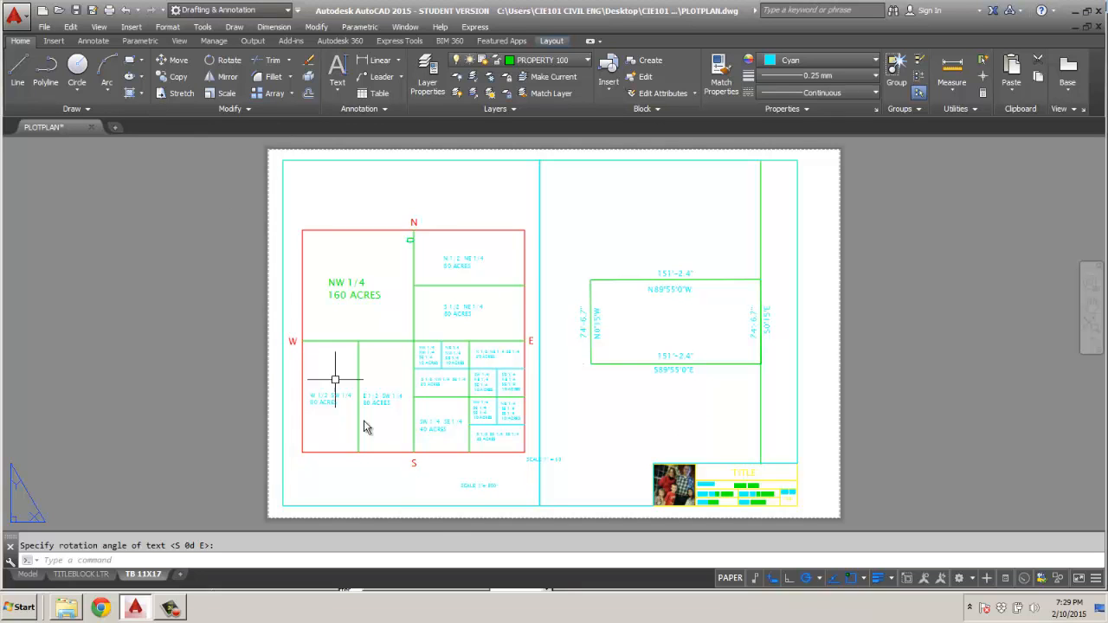
Move the SCALE: 1"= 800' note into the lower-right corner of the section map viewport.
scroll(490, 500, "up", 4)
left_click(453, 478)
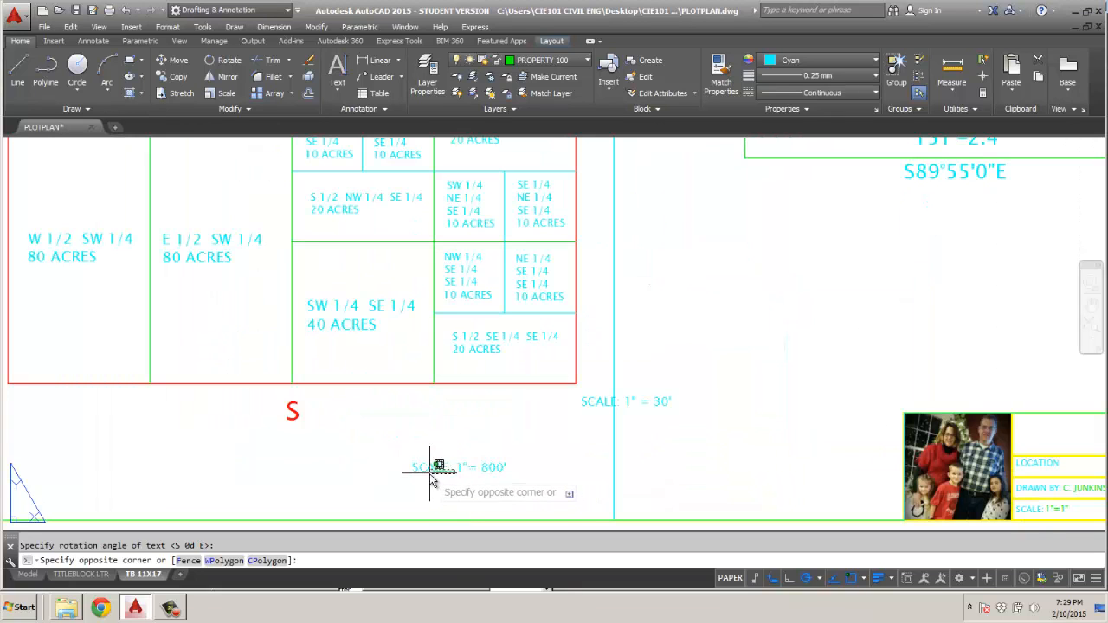
key("Escape")
left_click(433, 469)
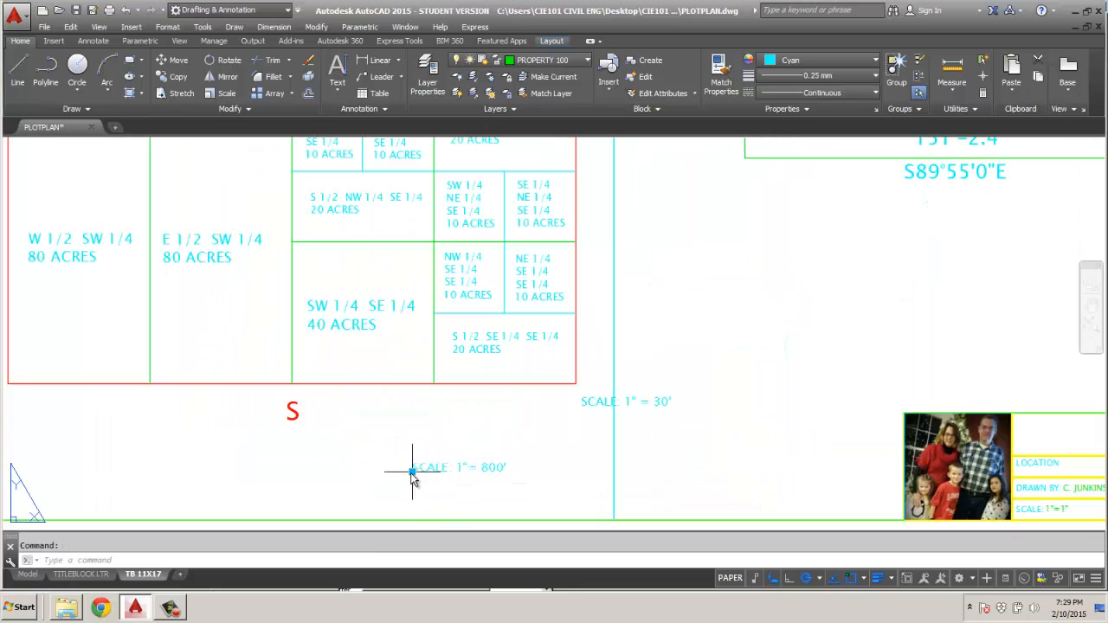
left_click(412, 472)
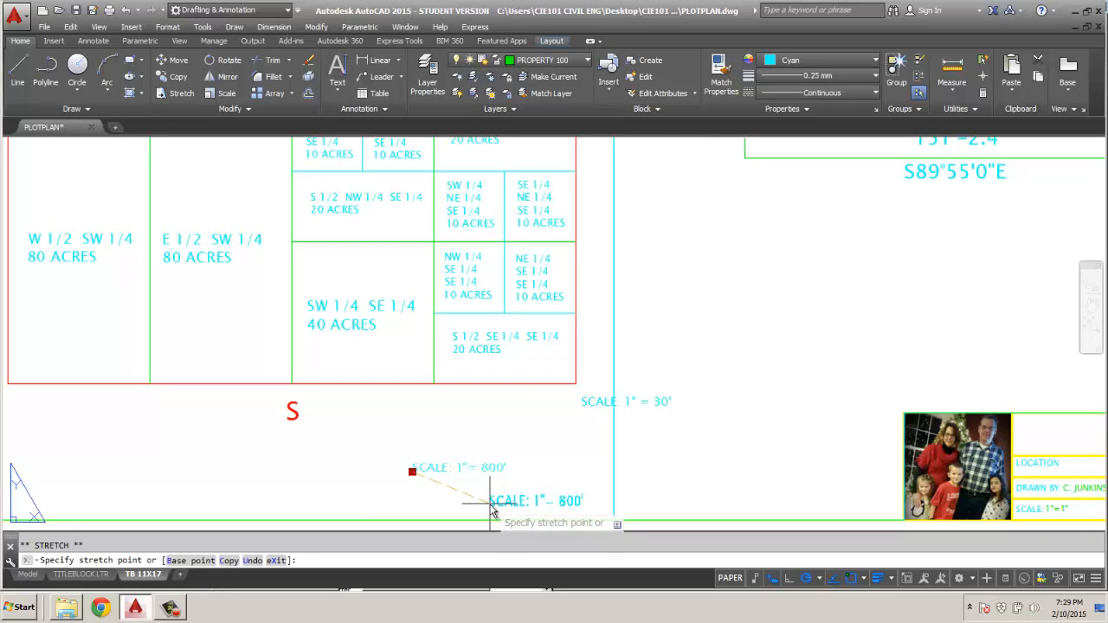
left_click(490, 503)
Move the SCALE: 1" = 30' note to the area below the lot, just above the title block.
left_click(591, 402)
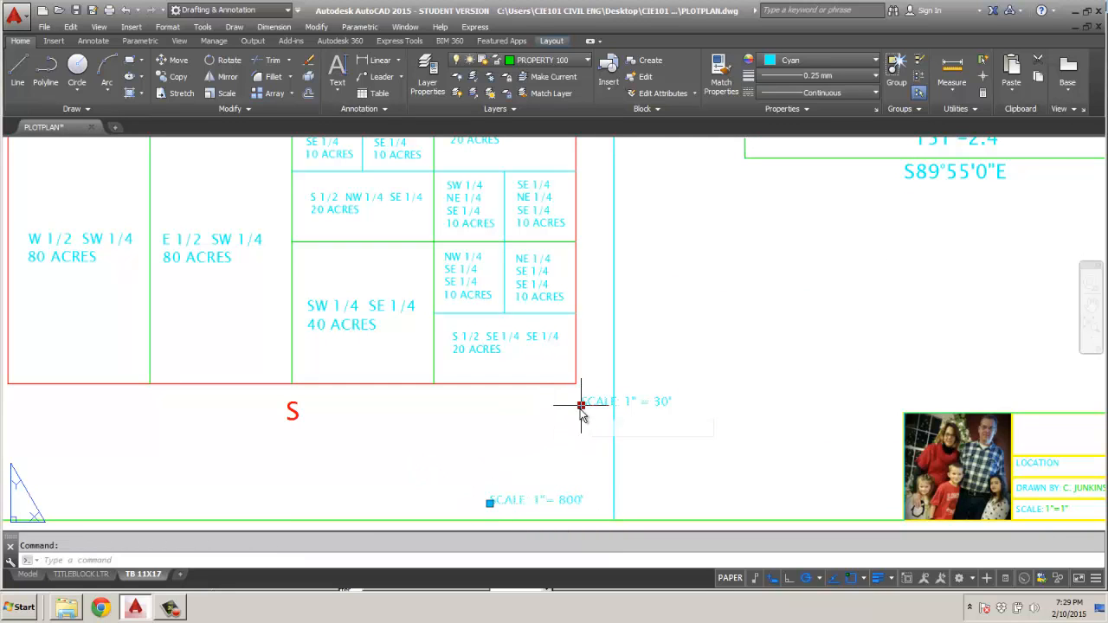
left_click(581, 405)
scroll(544, 441, "down", 5)
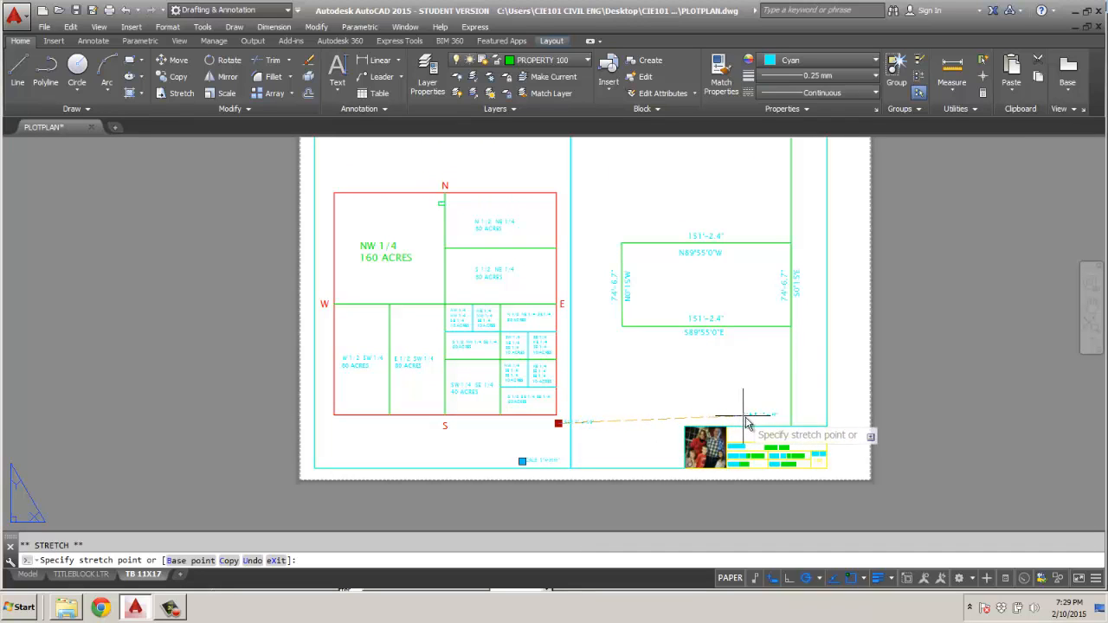
key("Escape")
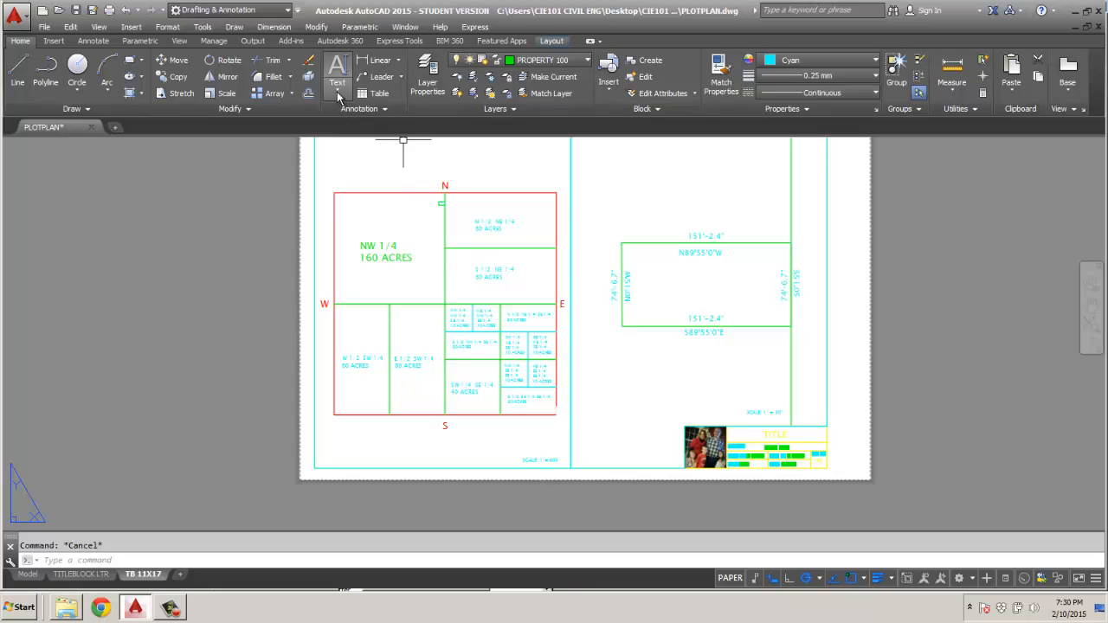
Make .2 TEXT the current text style and write the single-line text SUBDIVISION 15 PLOT PLAN below the section map with default rotation.
left_click(386, 110)
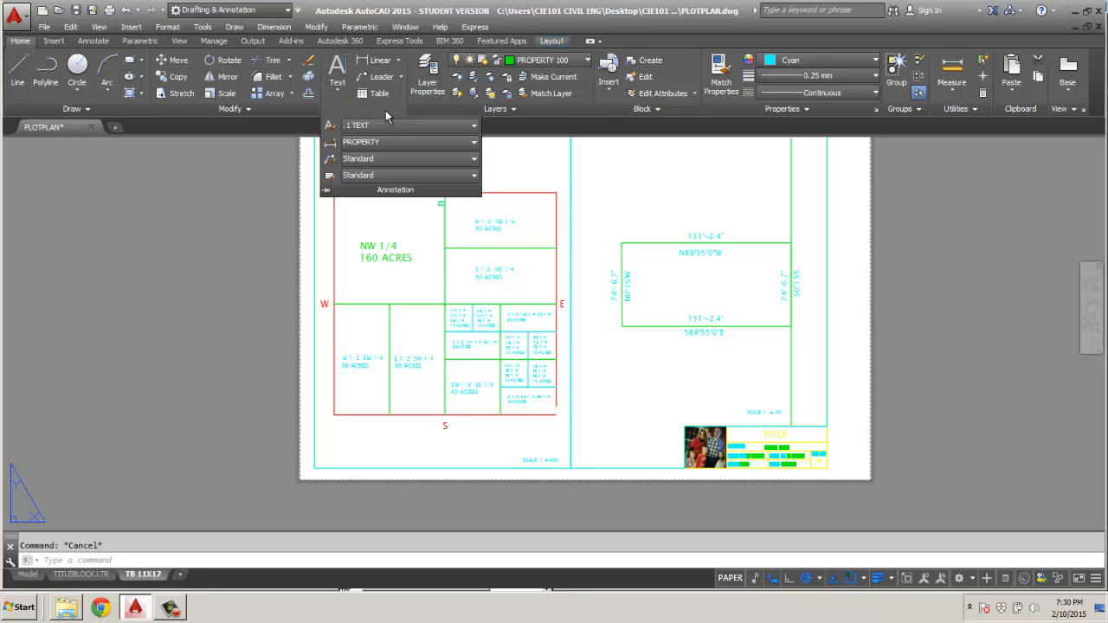
left_click(472, 126)
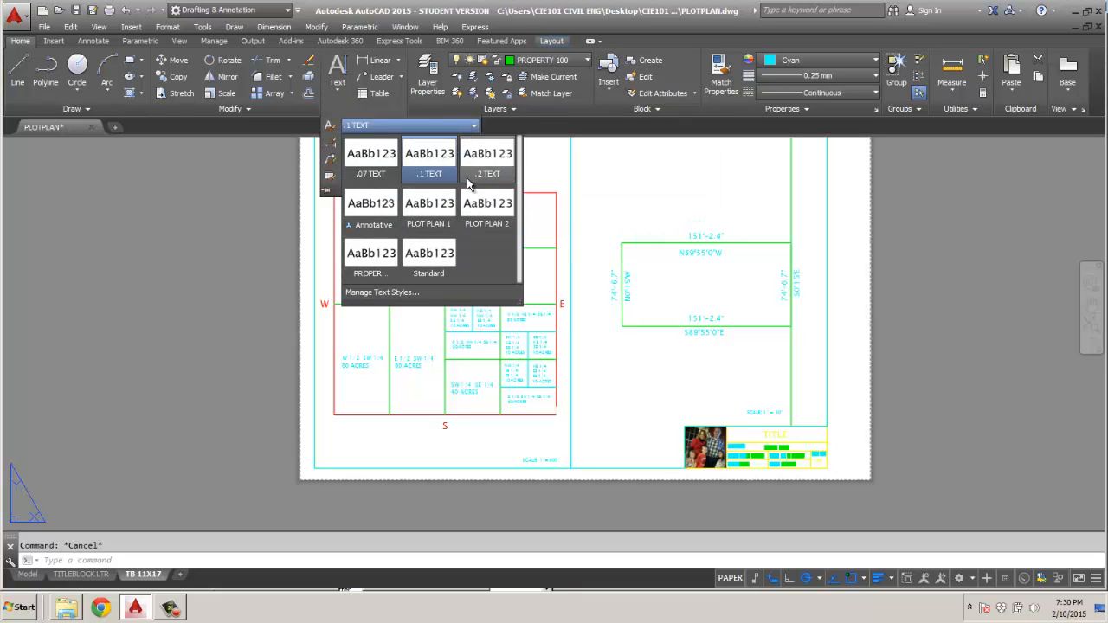
left_click(490, 176)
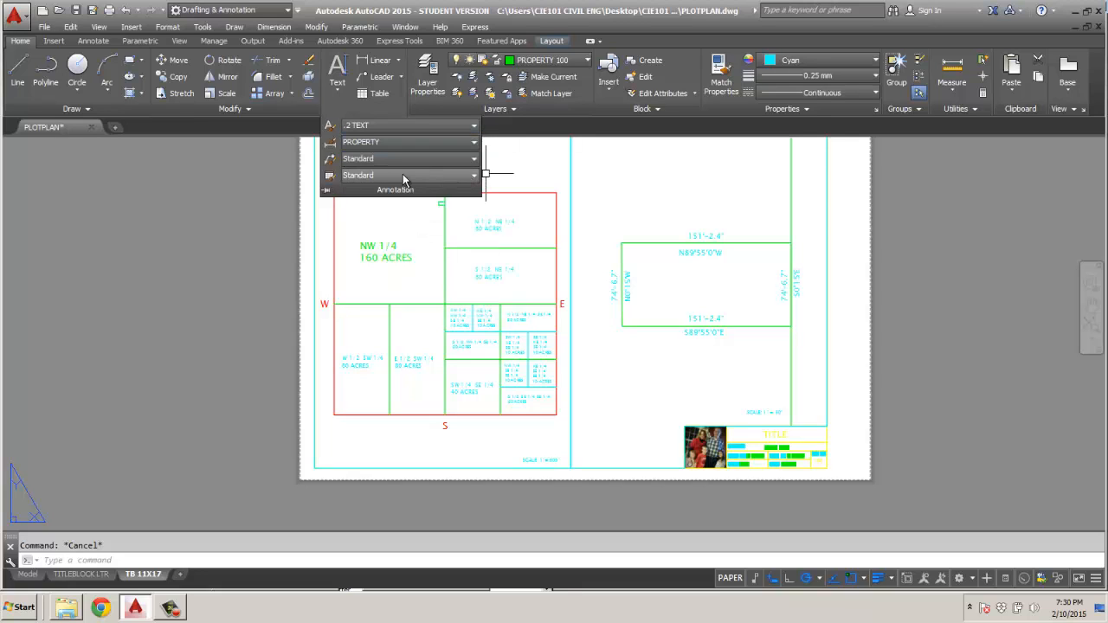
left_click(337, 87)
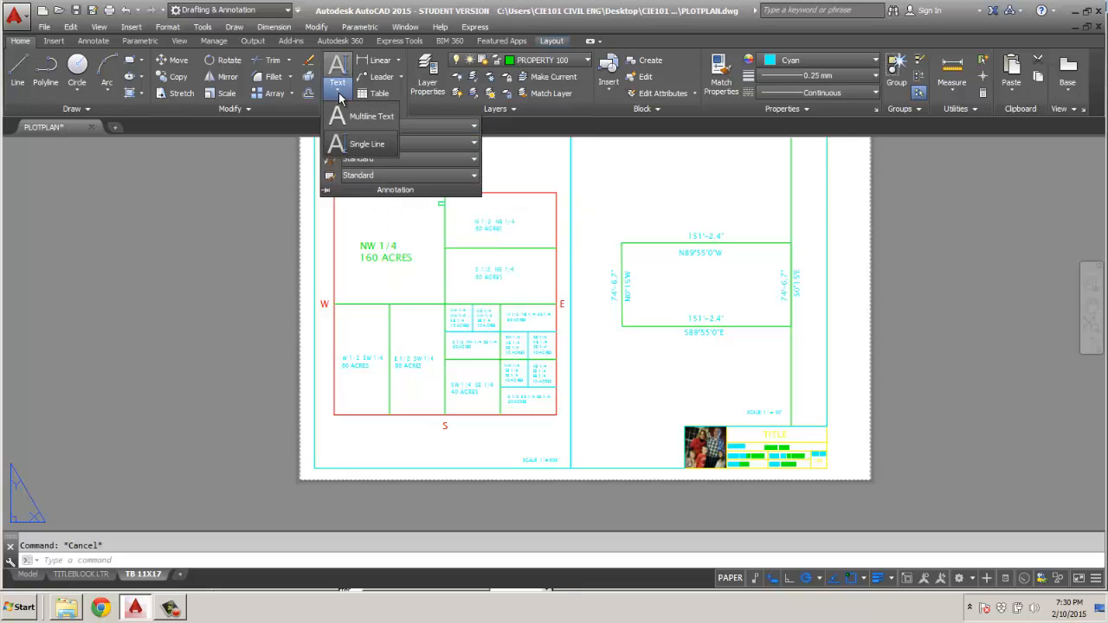
left_click(355, 144)
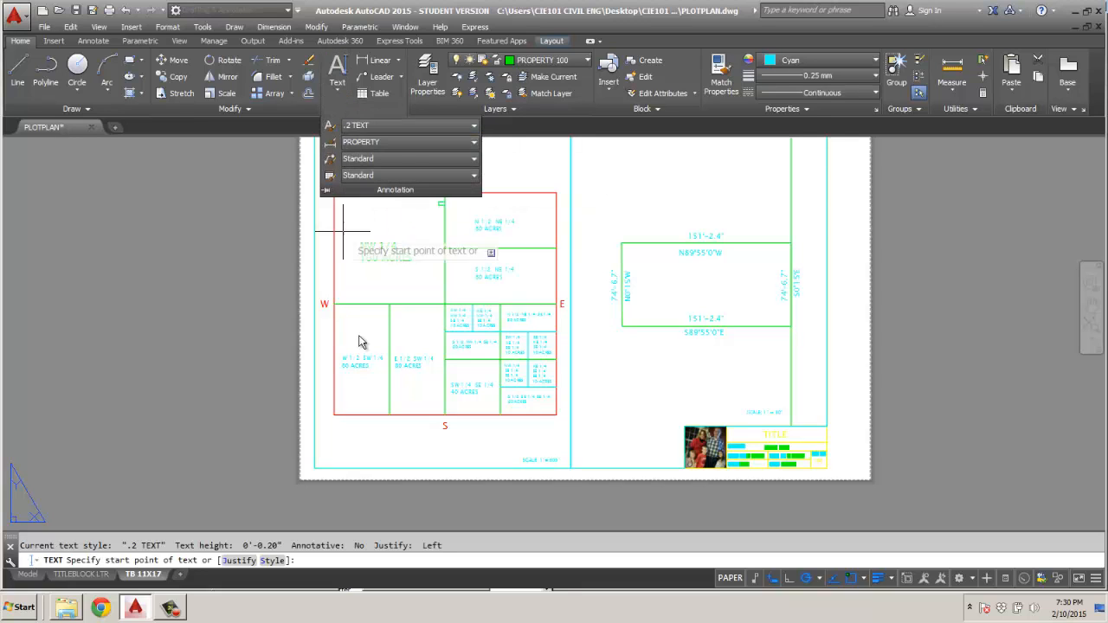
left_click(408, 450)
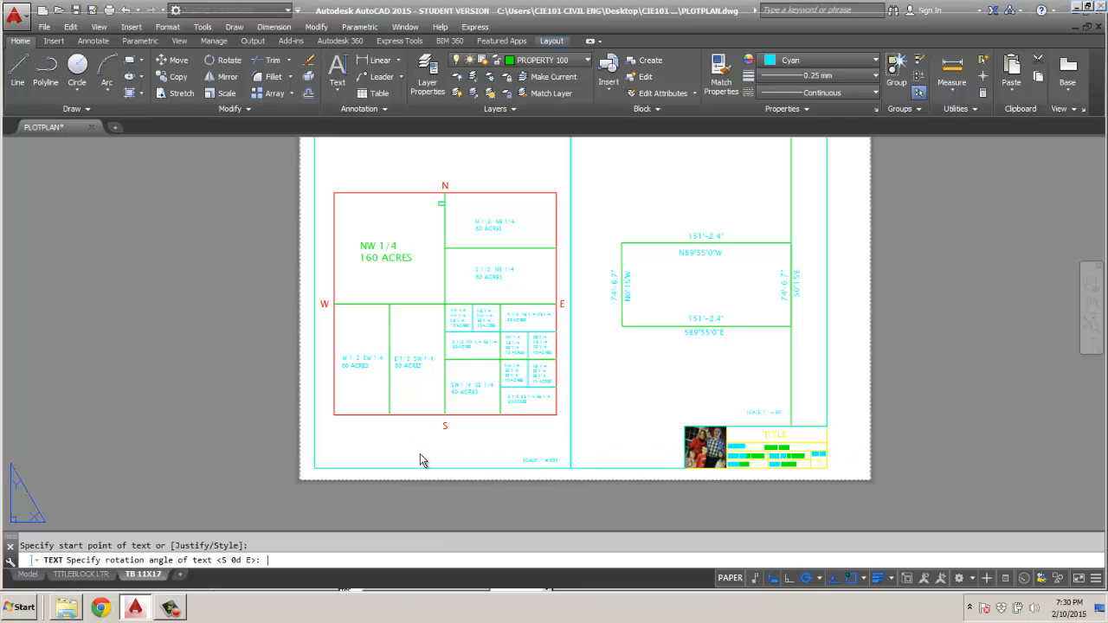
key("Return")
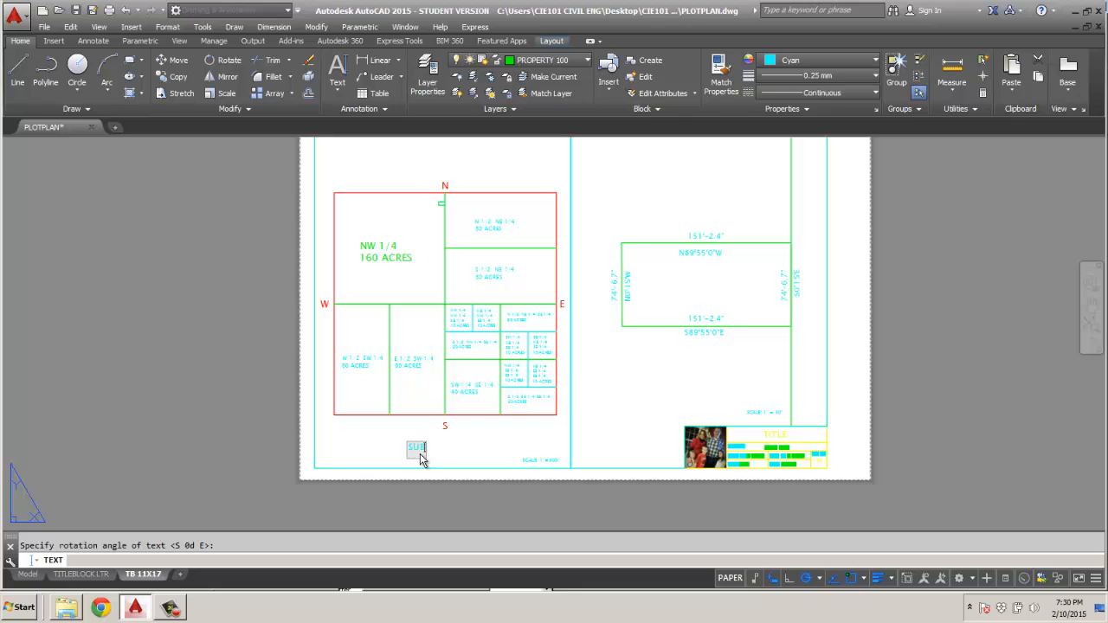
type("SUBDIVISION 15")
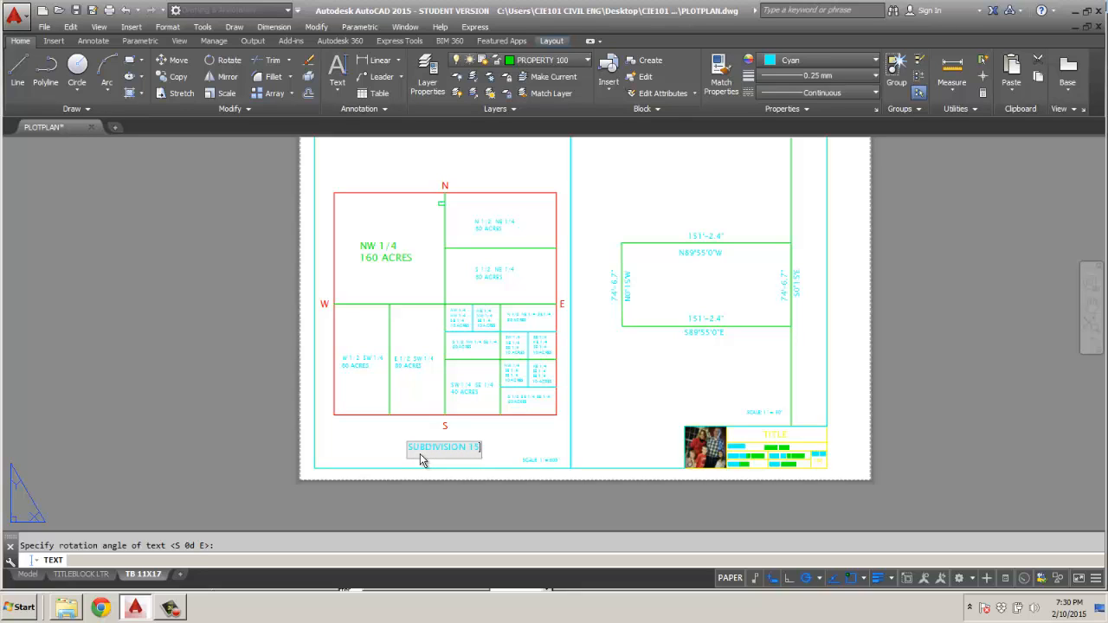
type(" PLOT PLAN")
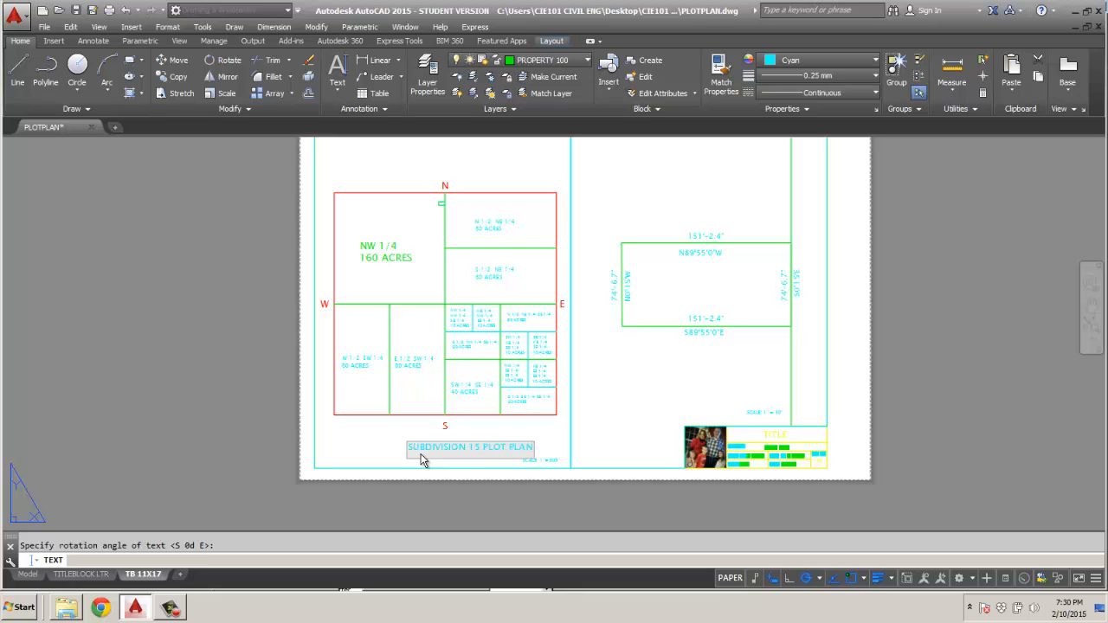
Add the single-line text PROPERTY SURVEY 100 below the lot and finish the text command.
left_click(651, 386)
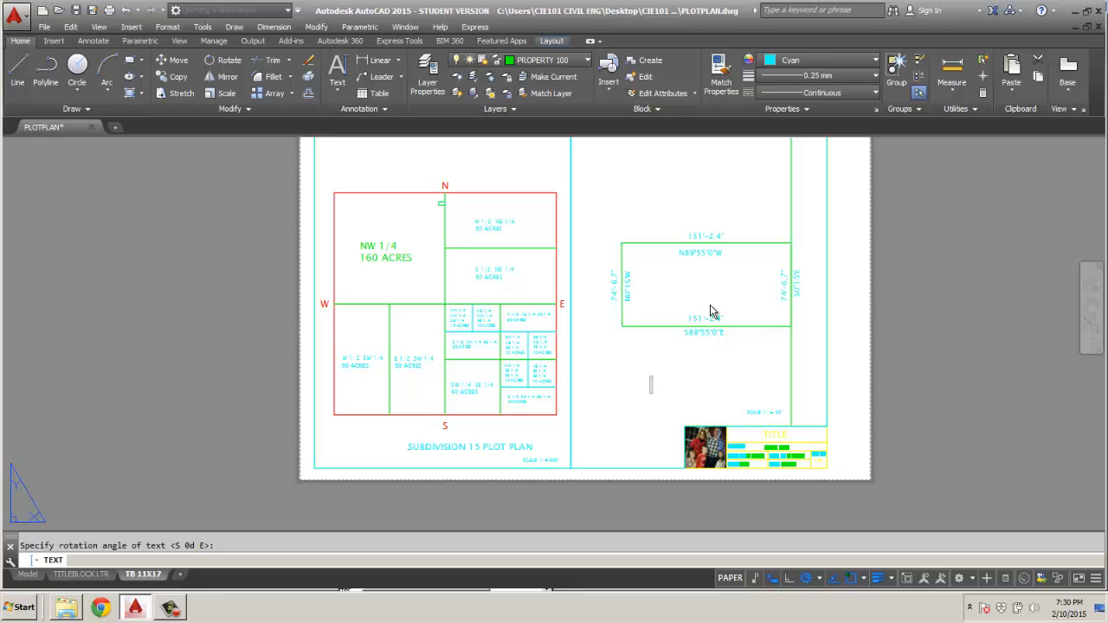
type("PROPERTY SURVE")
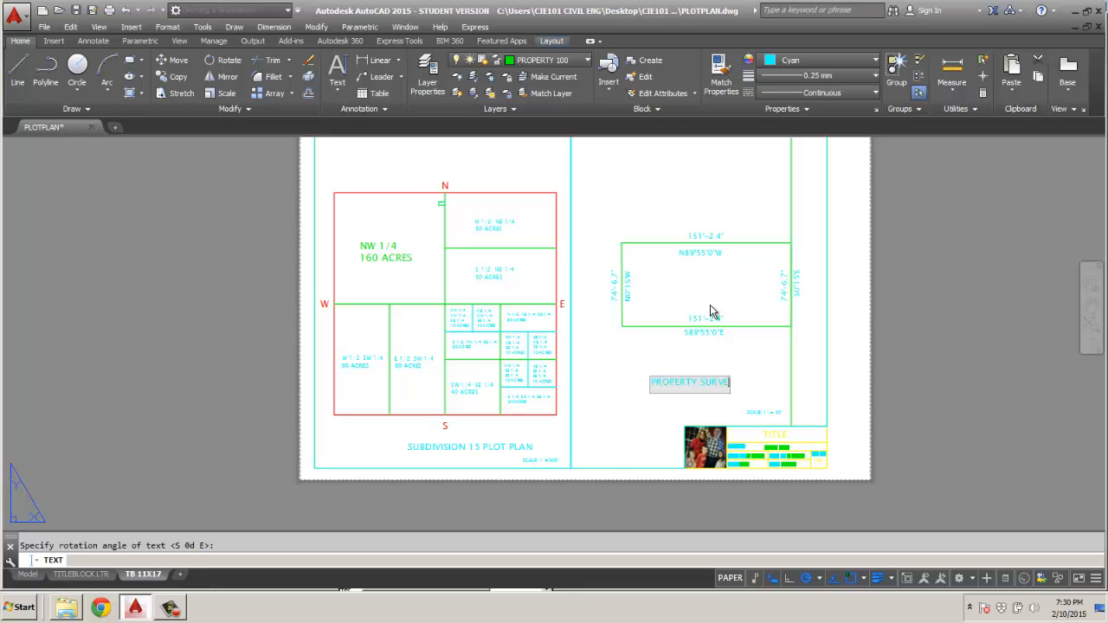
type("Y 100")
left_click(921, 381)
key("Return")
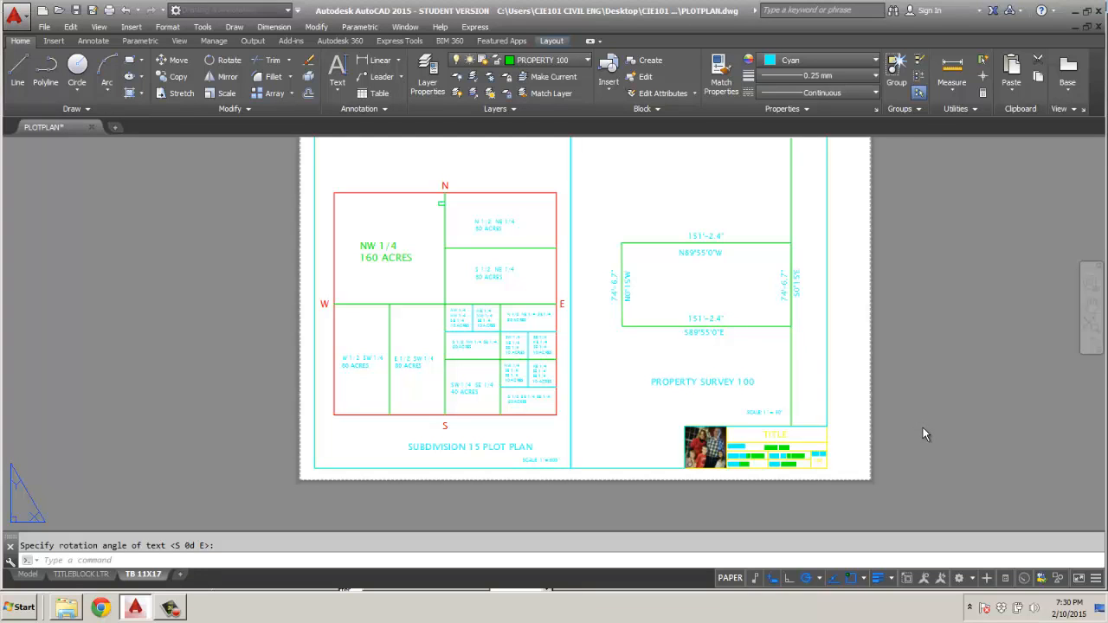
Shift the SUBDIVISION 15 PLOT PLAN title about 0.7" west and the PROPERTY SURVEY 100 title slightly west to center them under their drawings.
left_click(460, 447)
left_click(408, 449)
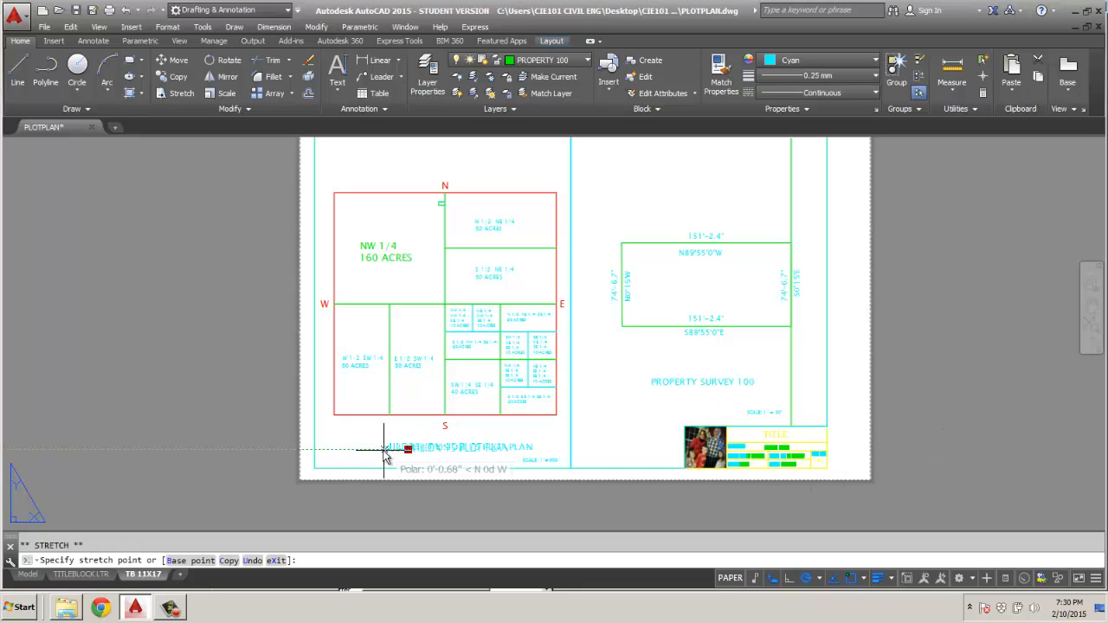
left_click(382, 449)
left_click(696, 382)
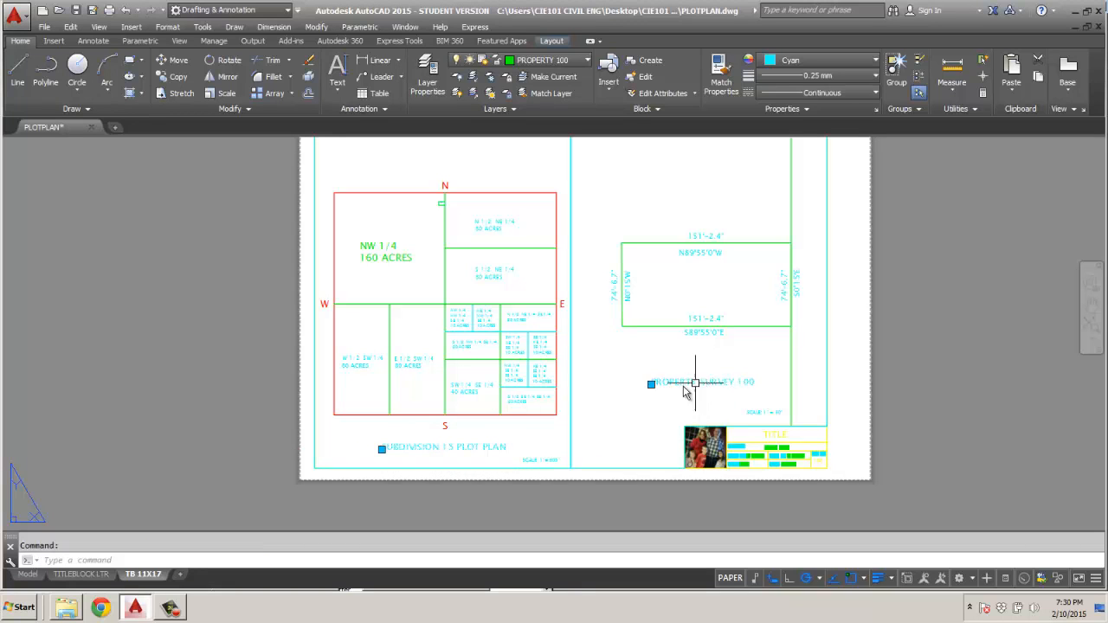
left_click(651, 383)
left_click(645, 384)
key("Escape")
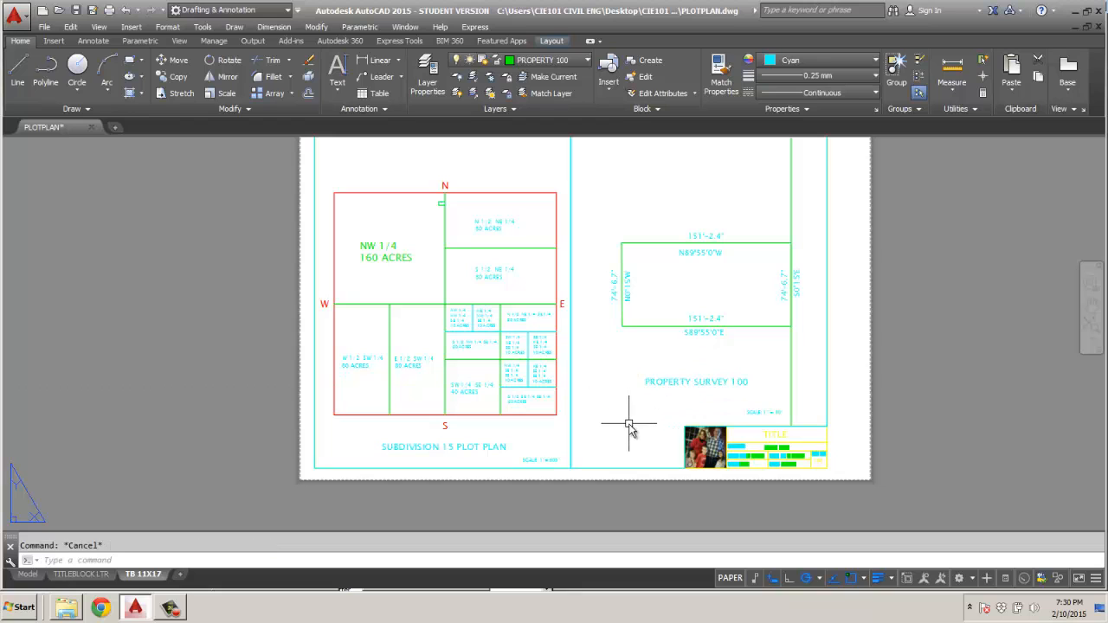
Change the color of the SUBDIVISION 15 PLOT PLAN and PROPERTY SURVEY 100 titles to green.
left_click(482, 447)
left_click(843, 60)
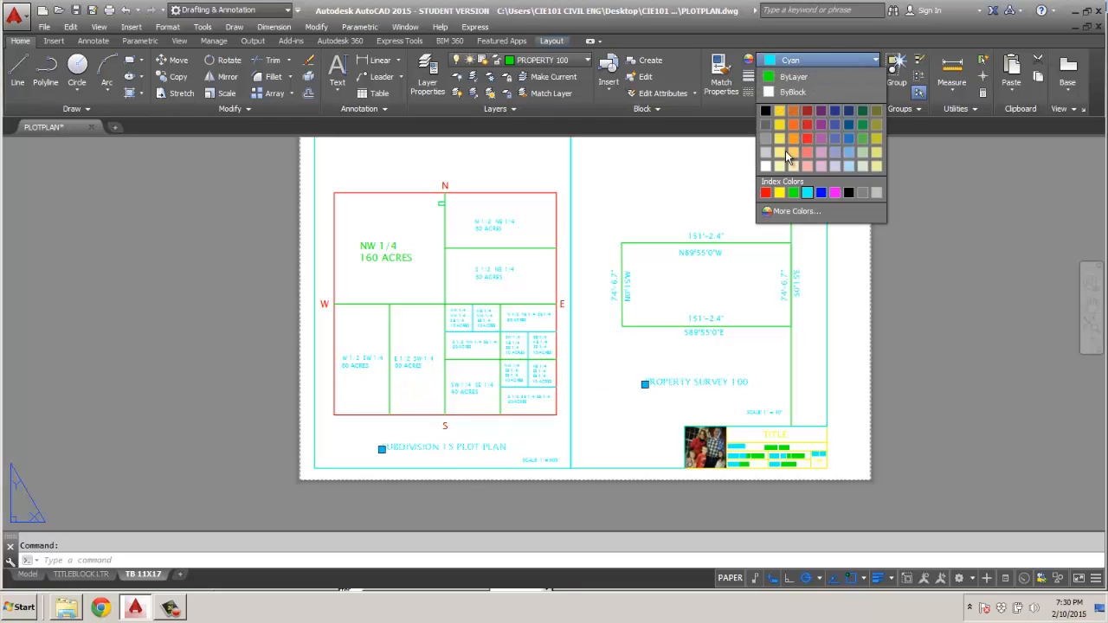
left_click(794, 193)
key("Escape")
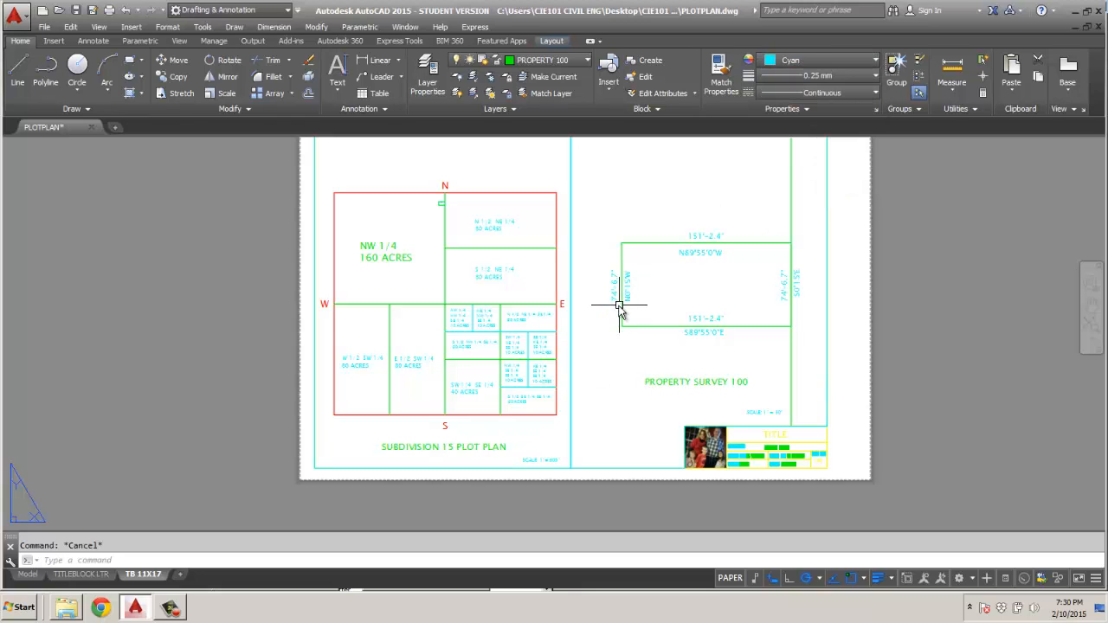
Open the title block's attributes for editing and set the TITLE value to PROPERTY EXERCISE.
scroll(775, 449, "up", 4)
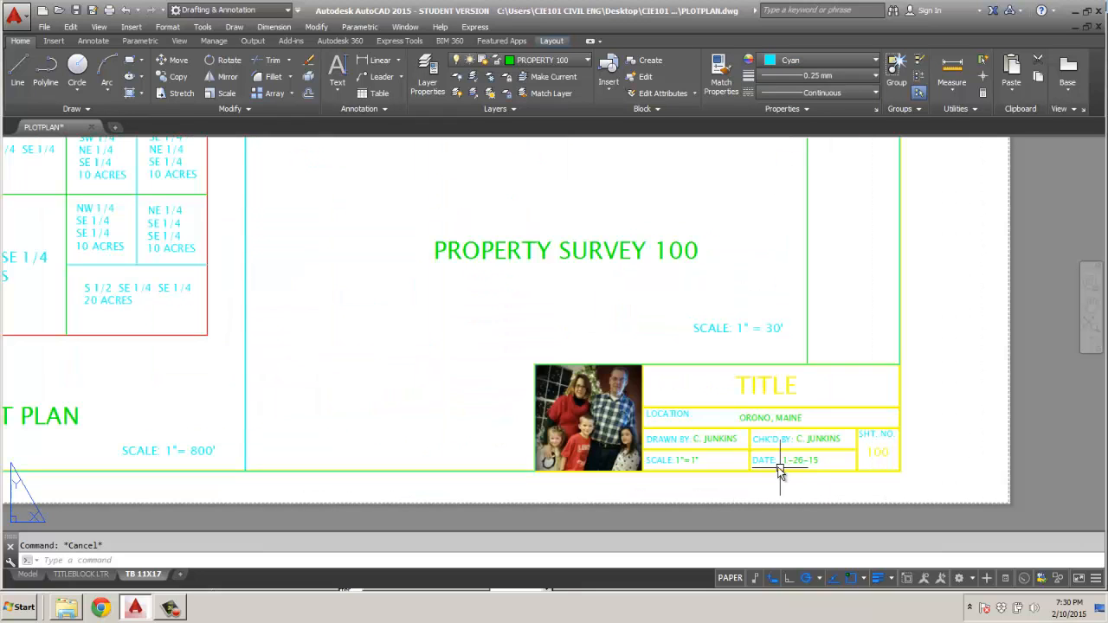
double_click(770, 390)
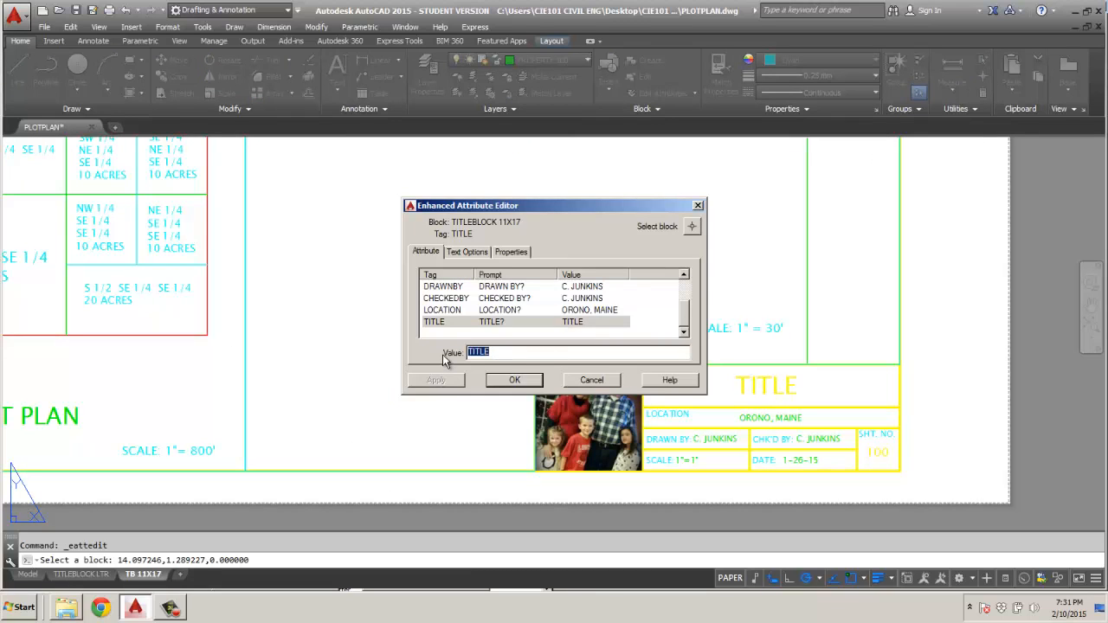
key("BackSpace")
type("PRO")
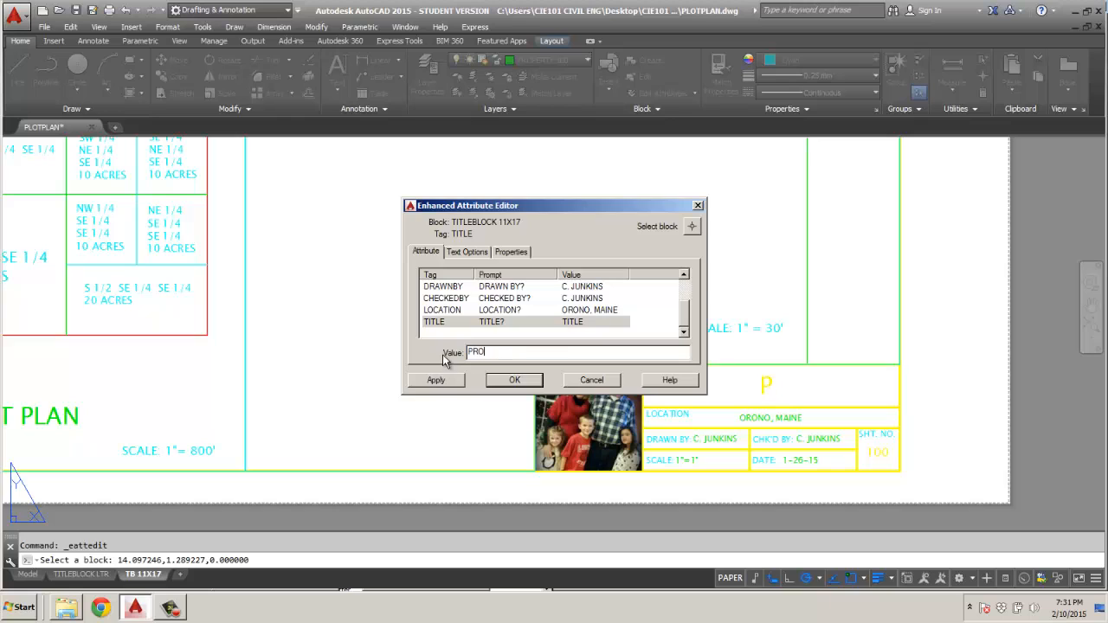
type("PERTY EXERCISE")
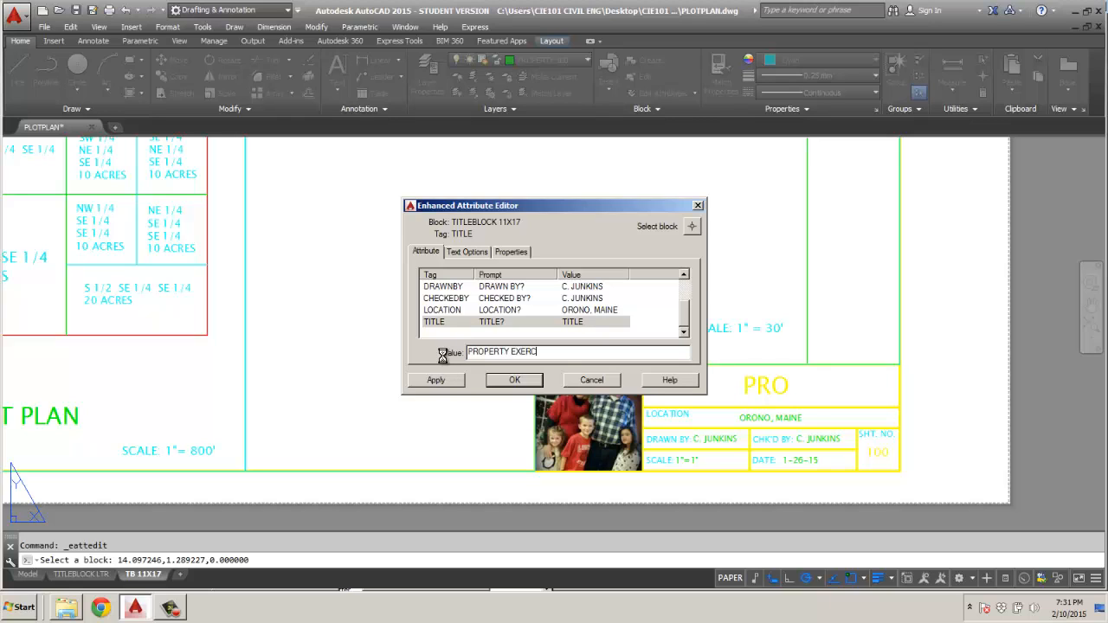
Set the title block's SCALE attribute to AS NOTED and its DATE attribute to 2-10-15.
left_click(576, 311)
left_click(684, 275)
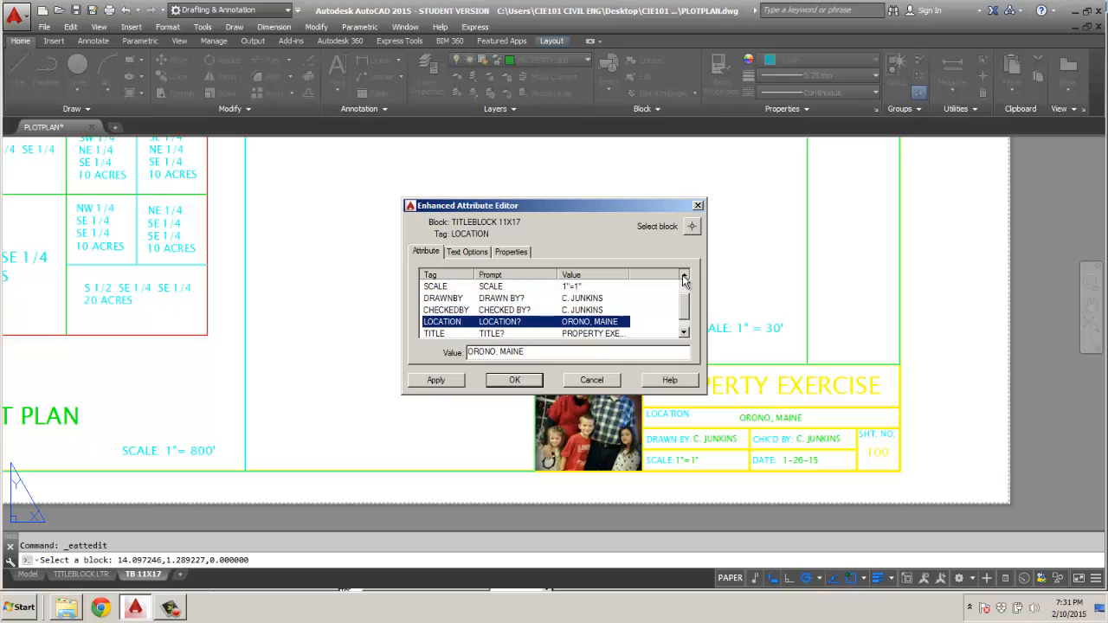
left_click(684, 275)
left_click(684, 275)
left_click(572, 310)
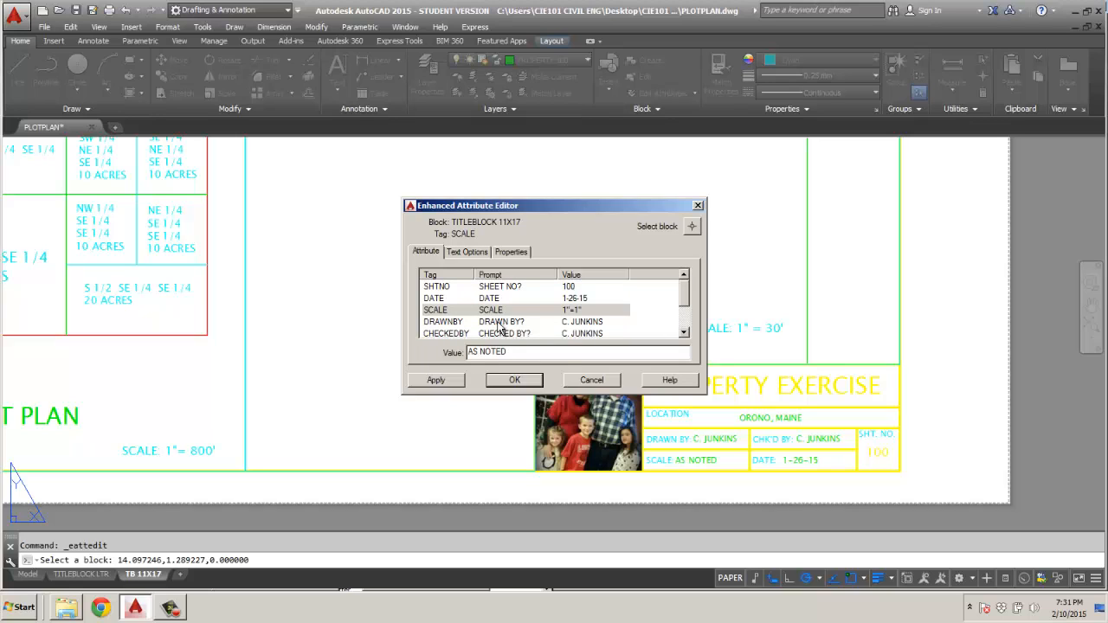
left_click(585, 297)
left_click_drag(510, 352, 443, 358)
type("2-10-15")
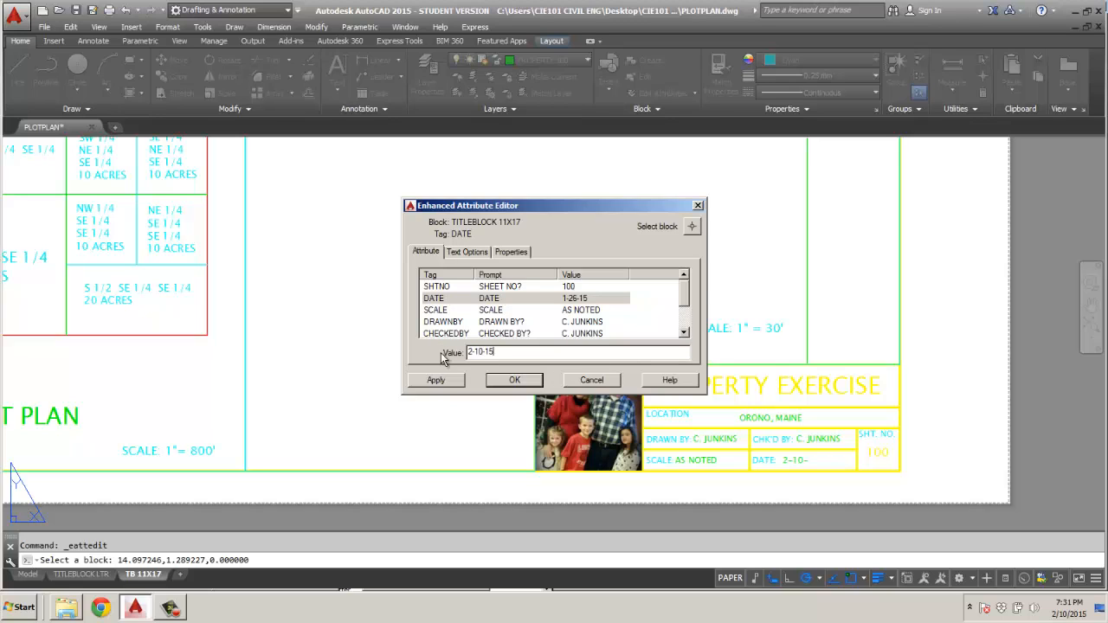
Set the title block's sheet number to C1, then apply and accept the attribute changes.
left_click(568, 287)
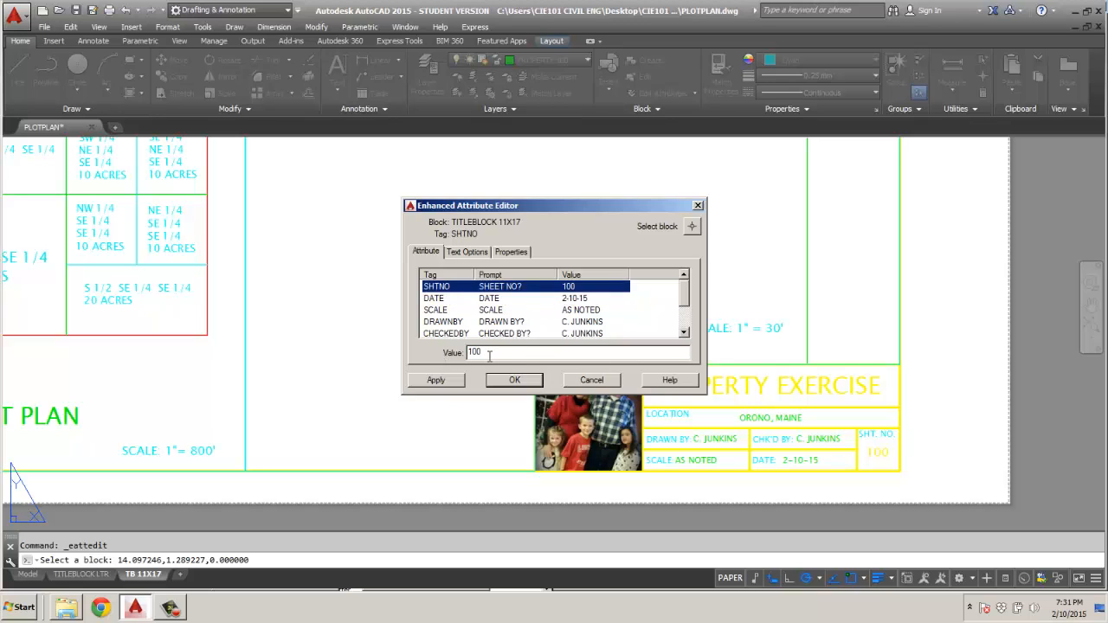
left_click_drag(490, 355, 439, 352)
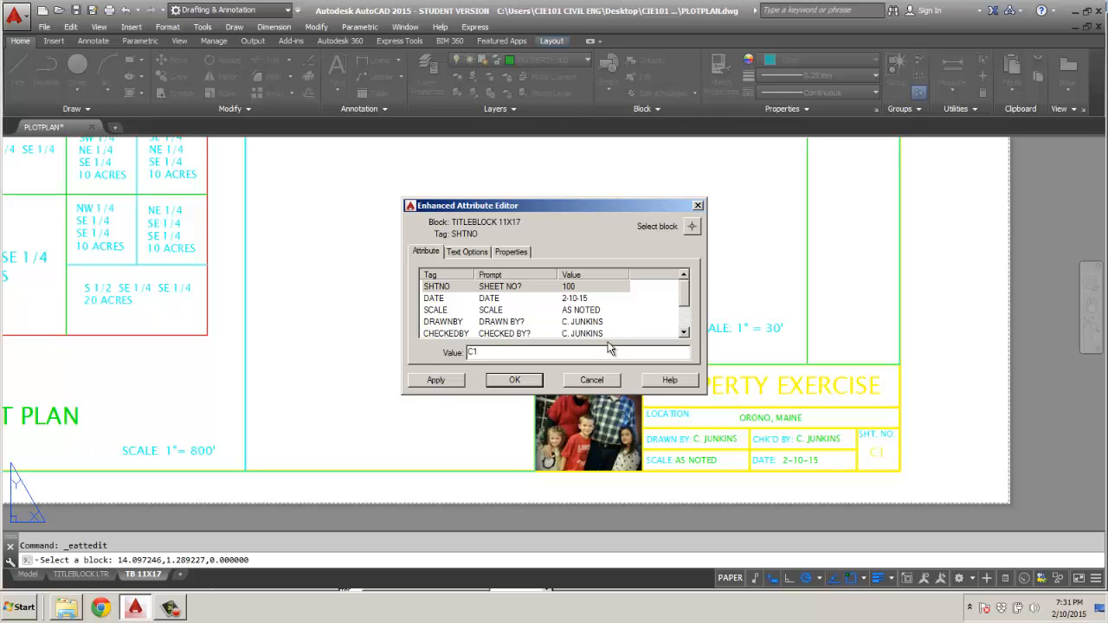
left_click(437, 380)
left_click(514, 381)
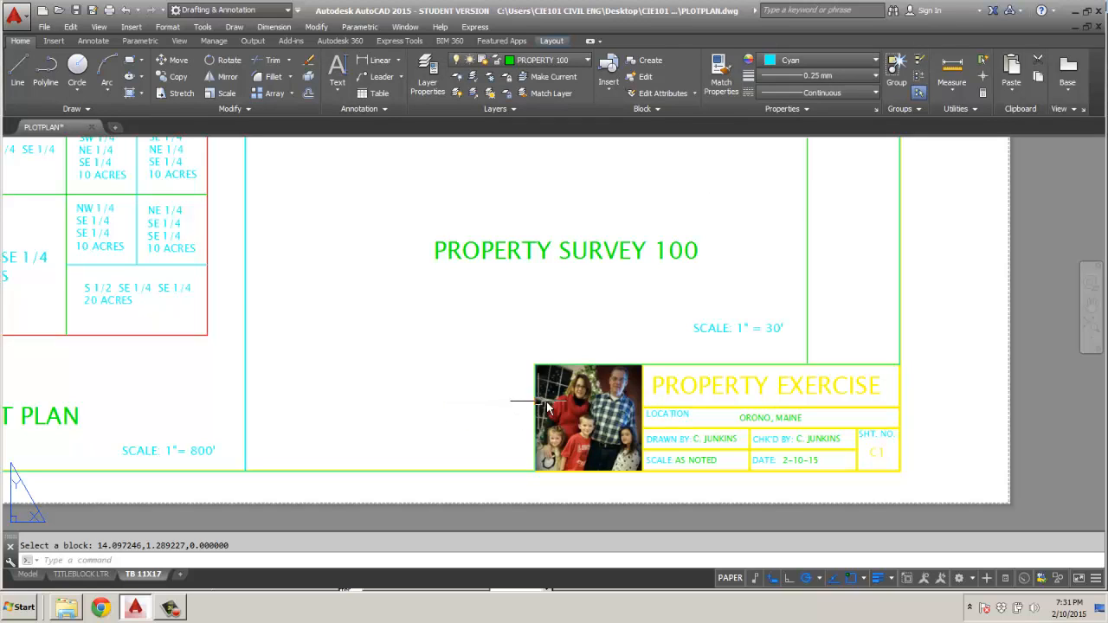
Draw a circle with a radius of about 0.29" around the small lot near the N label of the section map.
scroll(547, 407, "down", 4)
middle_click_drag(512, 379, 606, 450)
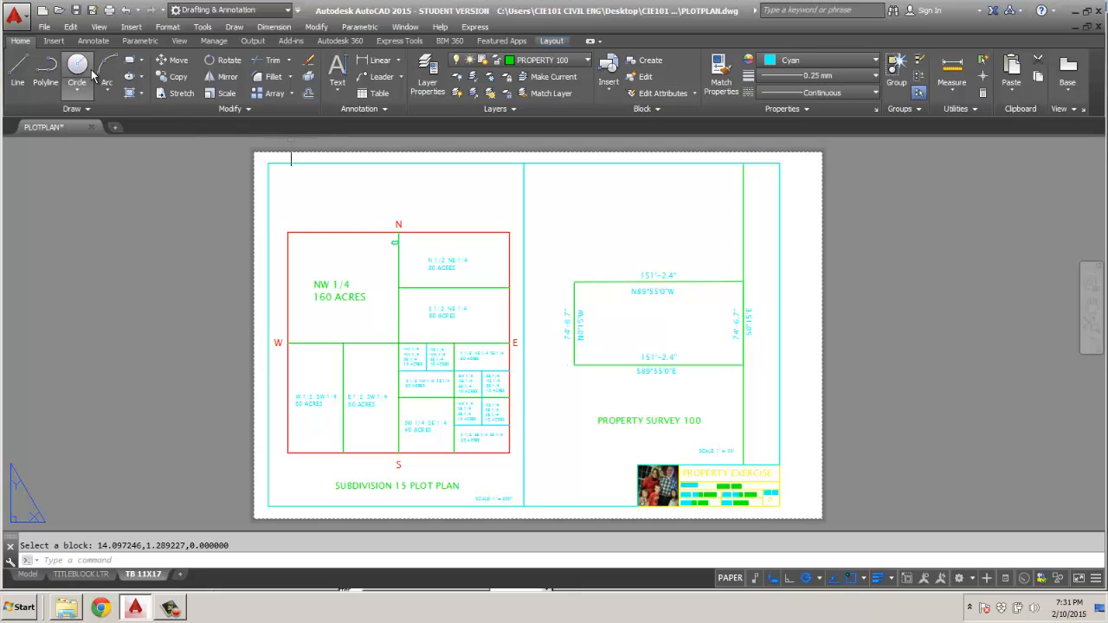
left_click(89, 77)
scroll(398, 226, "up", 2)
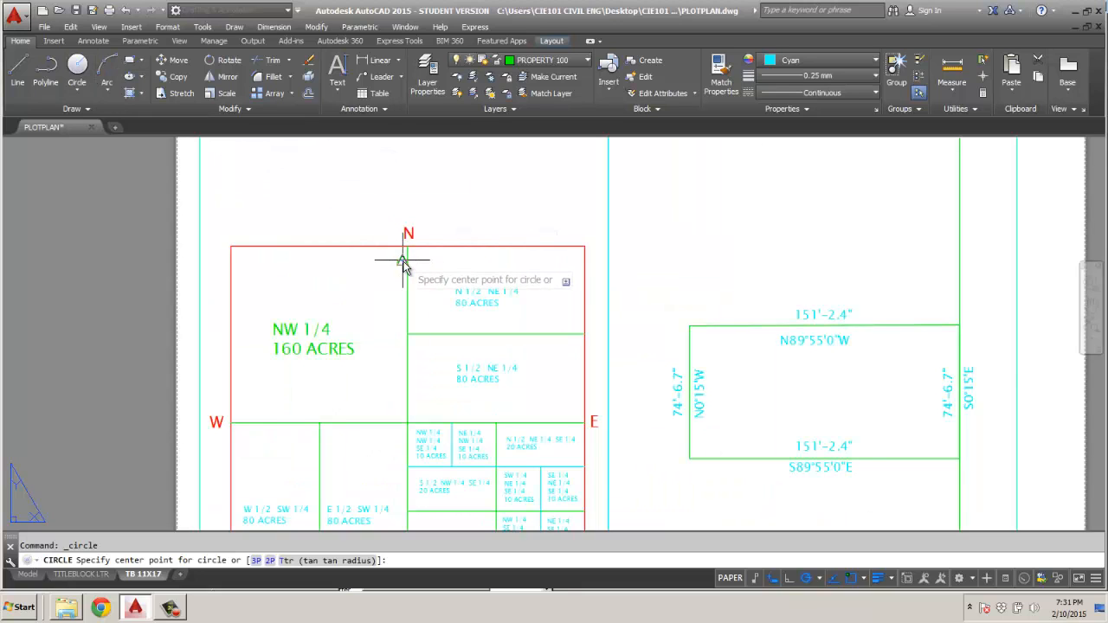
scroll(402, 267, "up", 1)
scroll(402, 259, "up", 2)
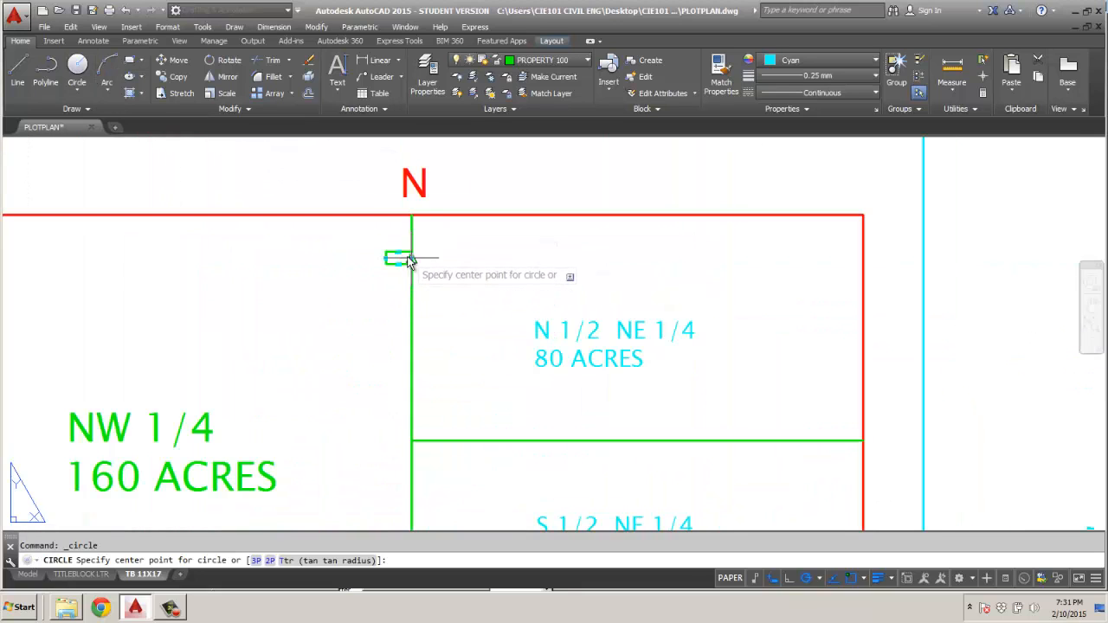
scroll(402, 260, "up", 3)
left_click(389, 261)
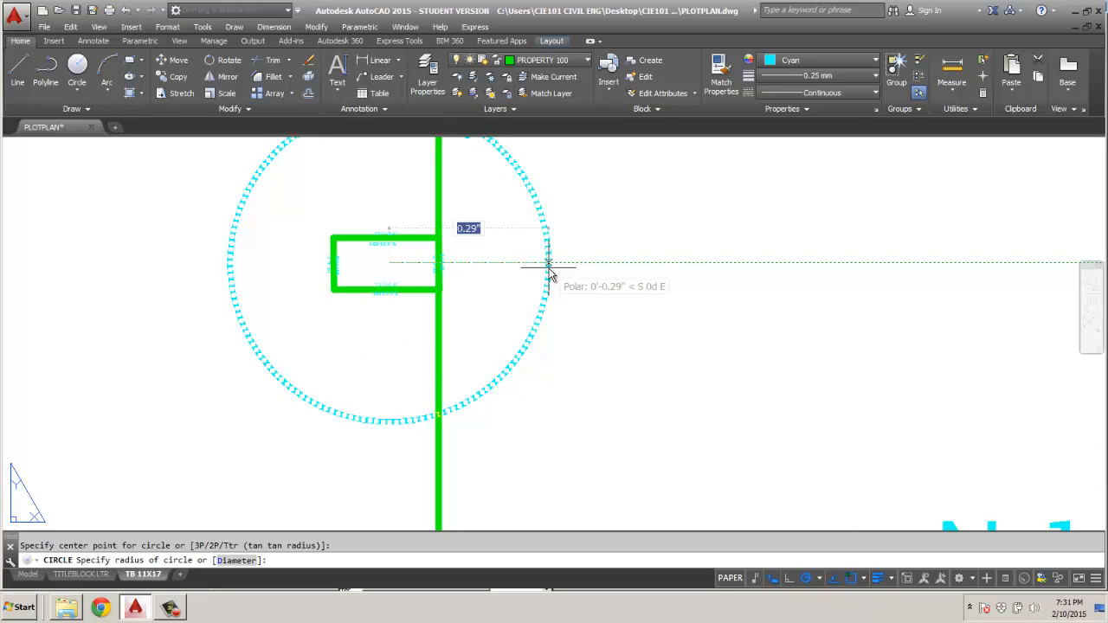
left_click(548, 271)
scroll(519, 303, "down", 10)
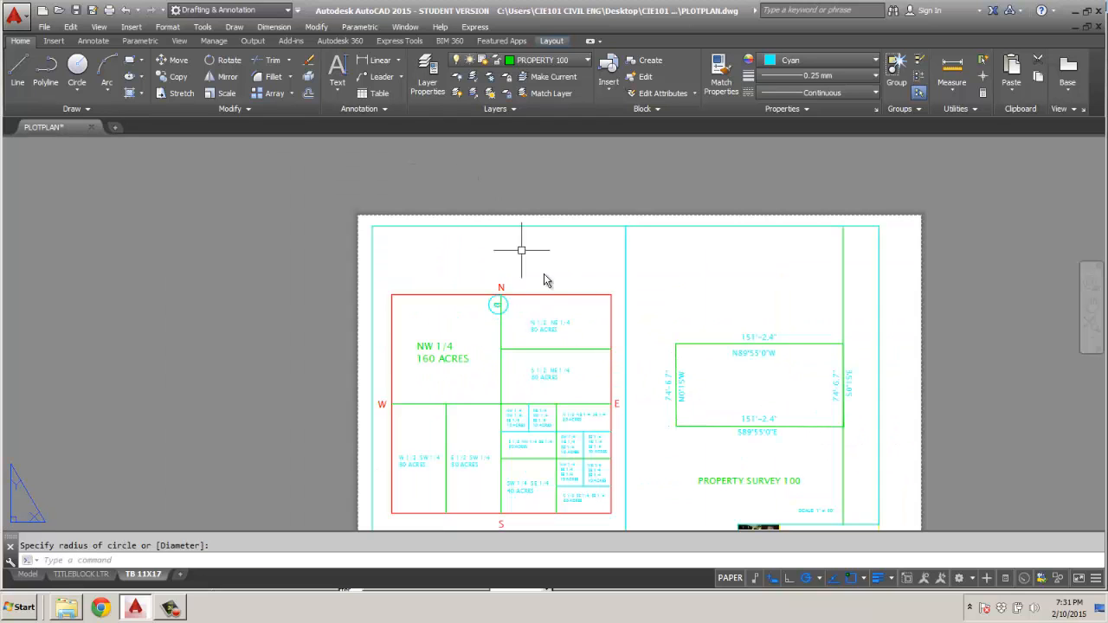
scroll(733, 354, "down", 2)
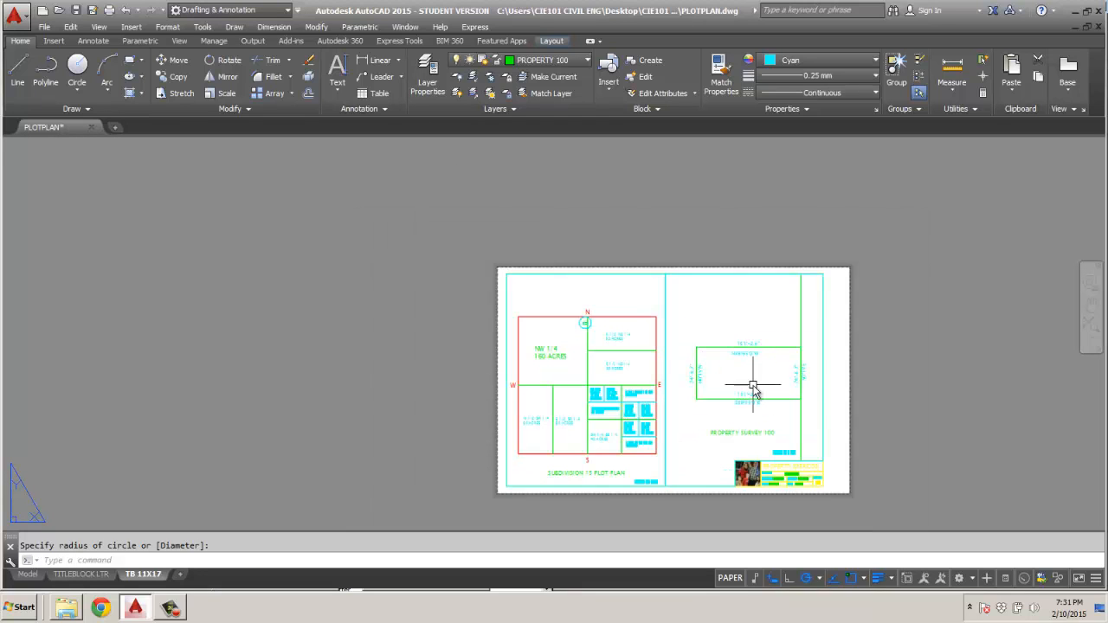
middle_click_drag(750, 374, 669, 336)
scroll(684, 364, "up", 2)
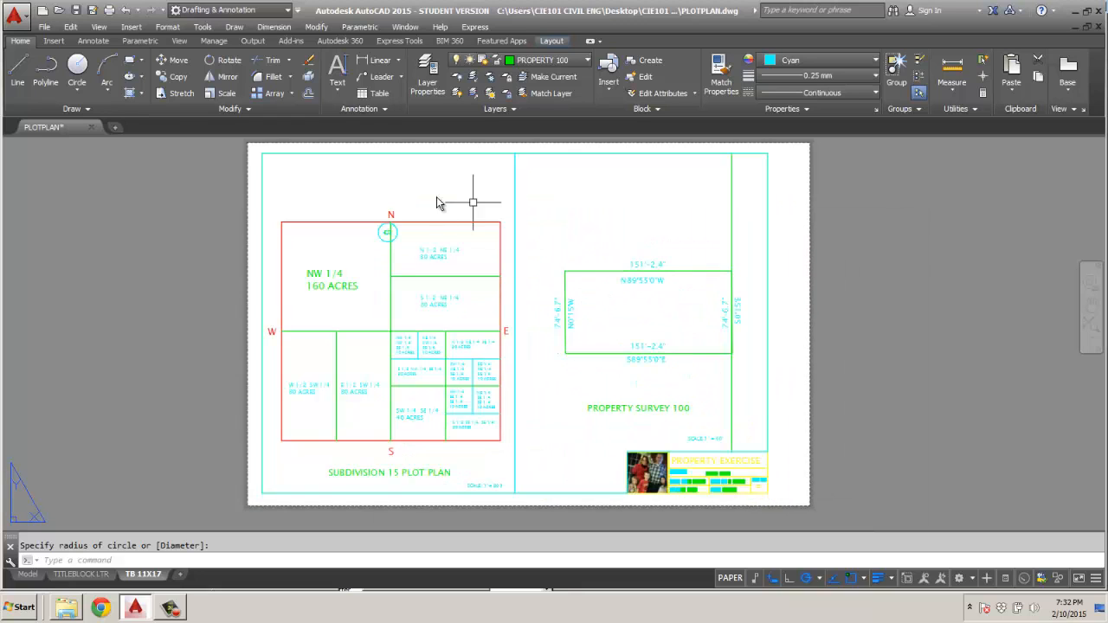
scroll(383, 197, "up", 4)
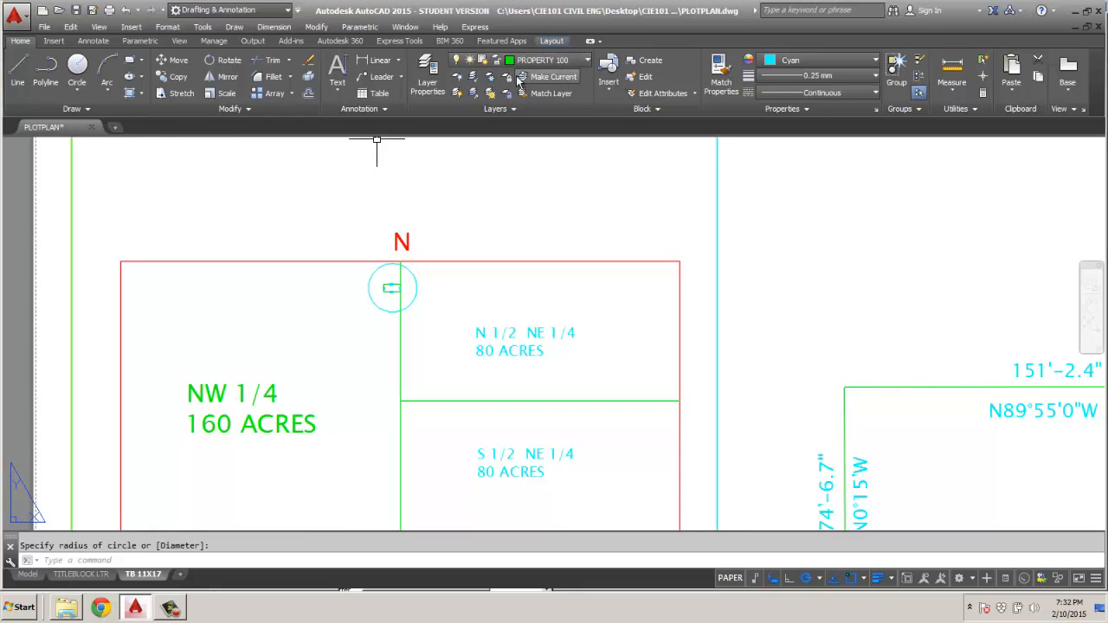
Make .07 TEXT the current text style.
left_click(341, 94)
left_click(362, 143)
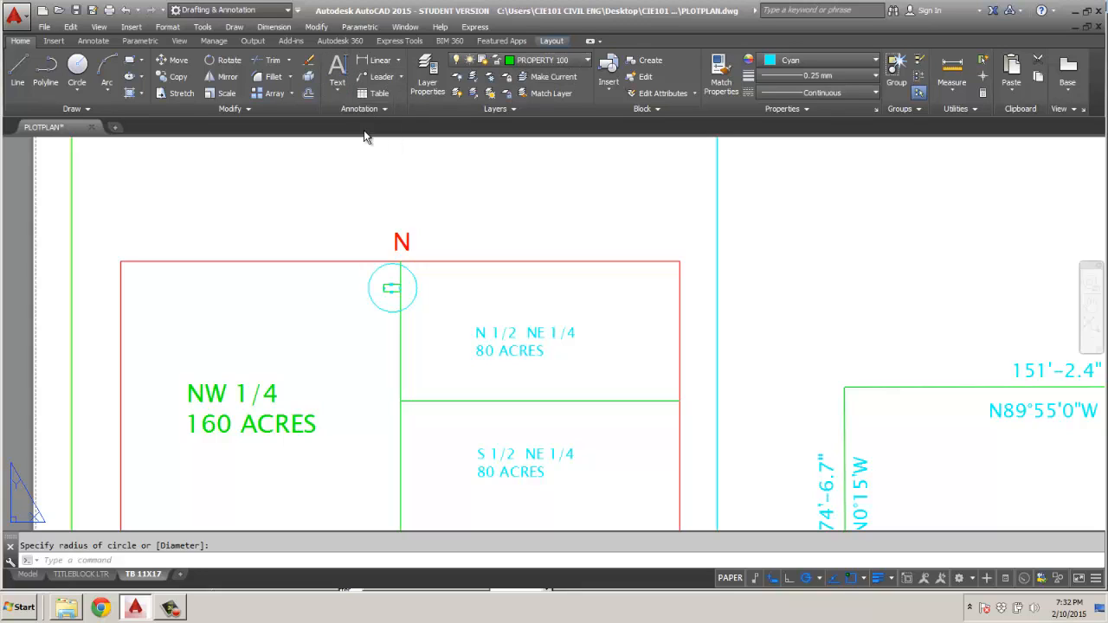
left_click(401, 77)
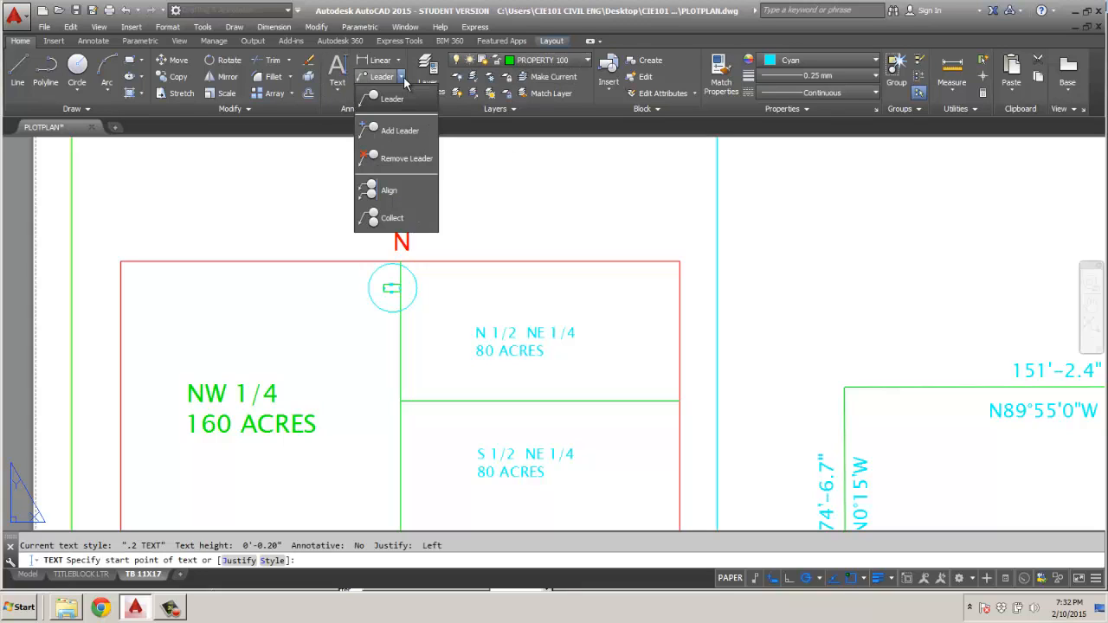
left_click(337, 87)
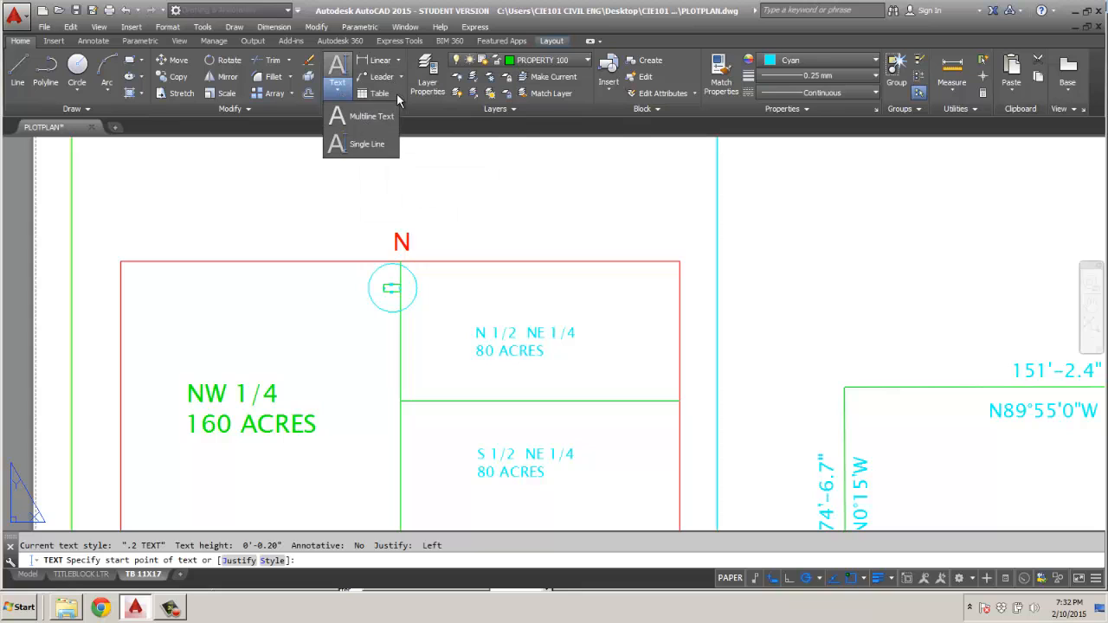
left_click(393, 111)
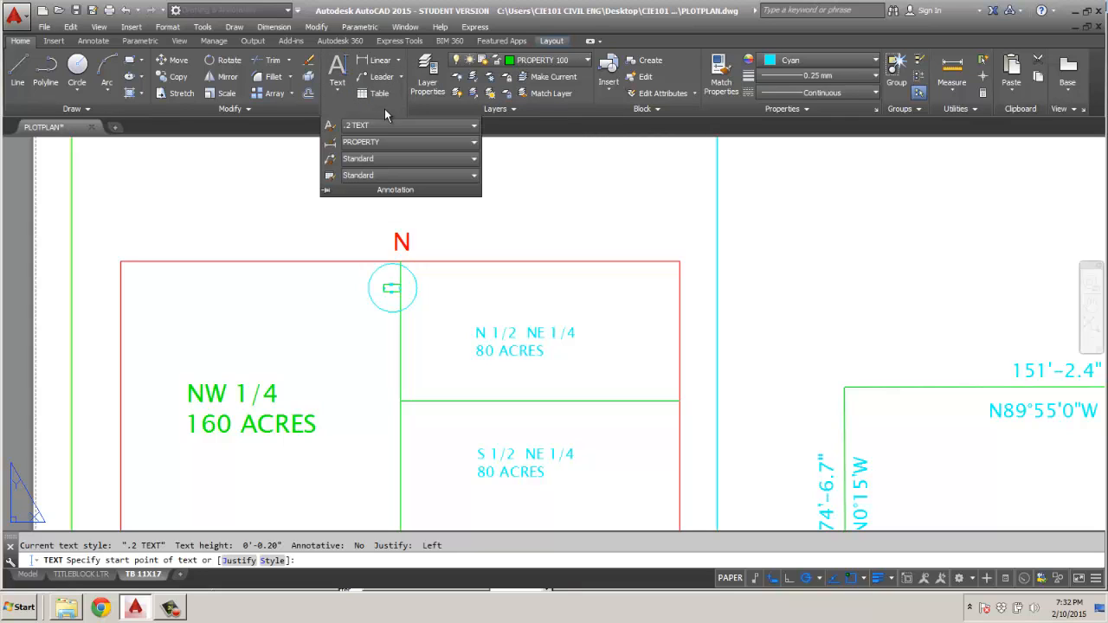
left_click(471, 127)
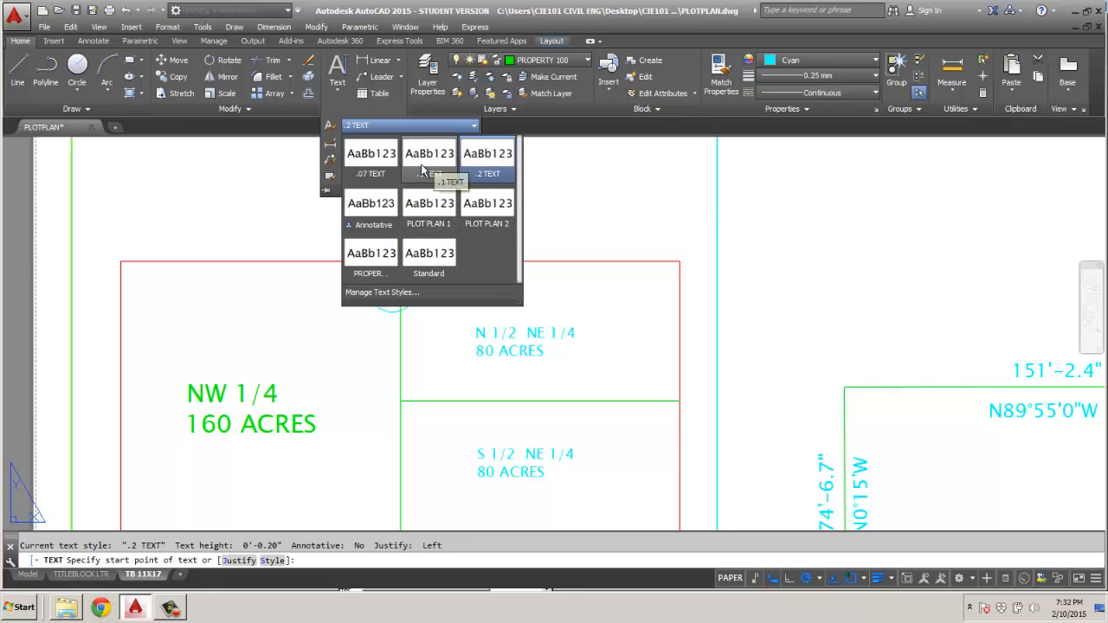
left_click(372, 158)
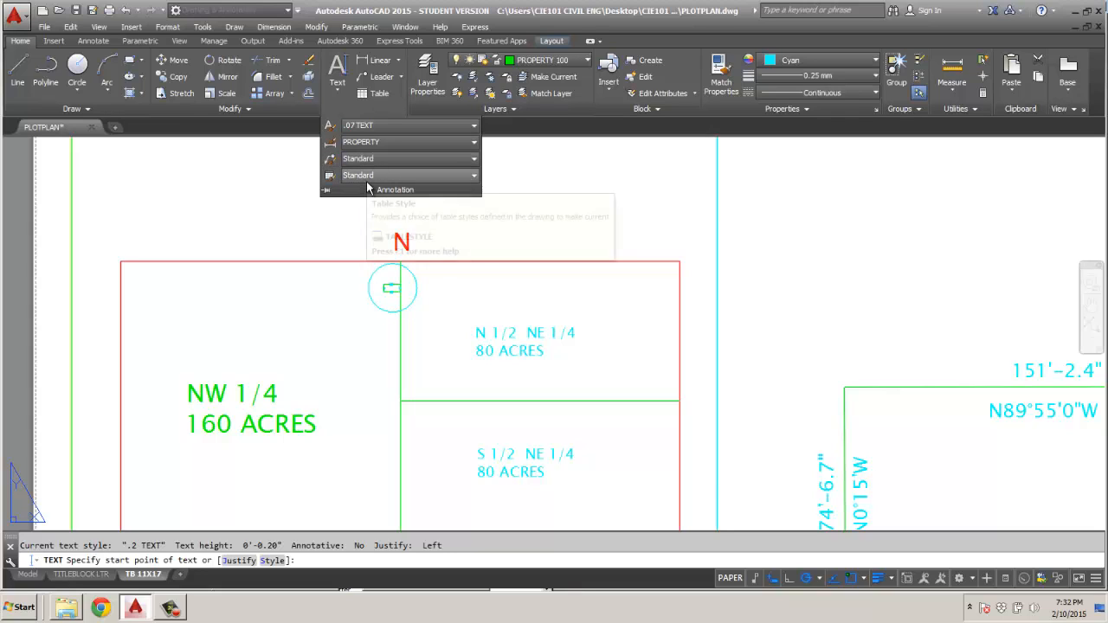
Add a horizontal multileader about 0.83" long pointing at the east side of the lot circle, with the text PROPERTY 100.
left_click(381, 78)
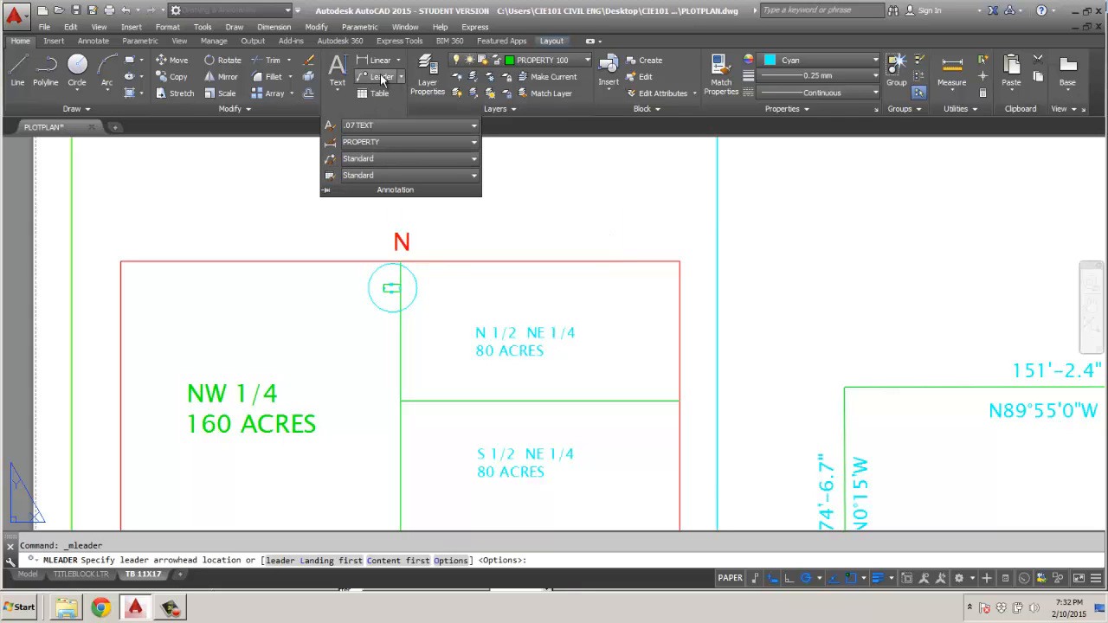
left_click(421, 283)
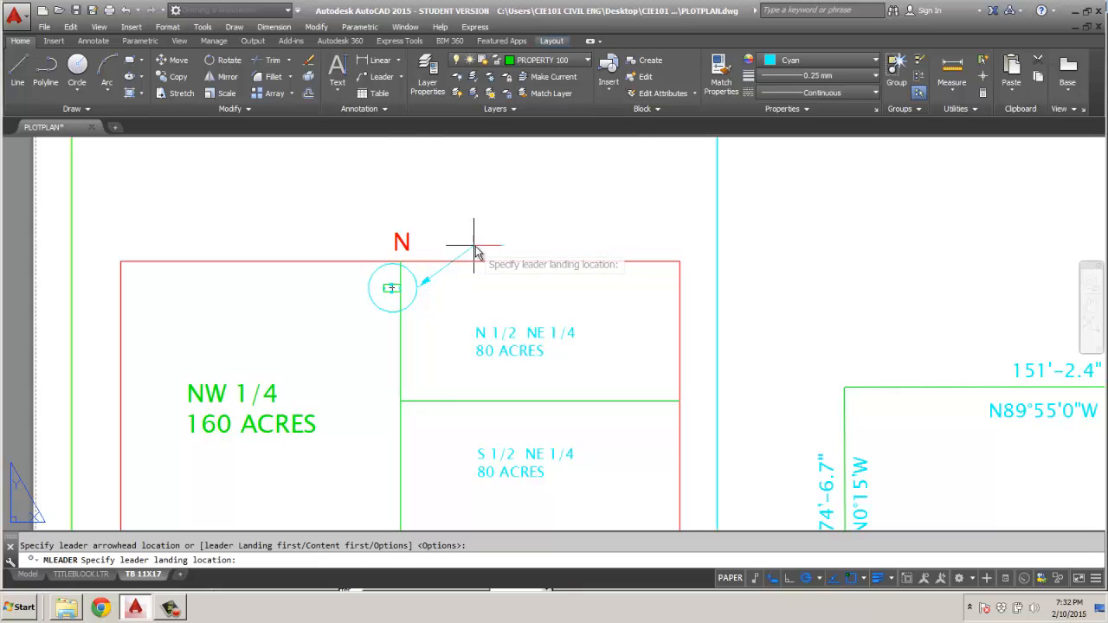
left_click(486, 288)
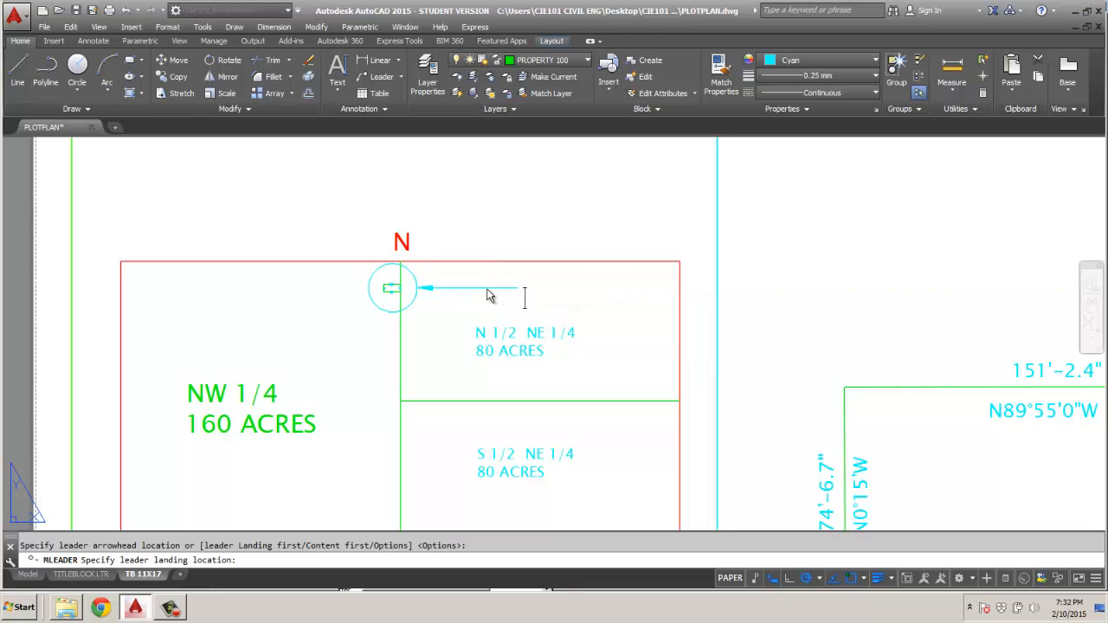
type("P")
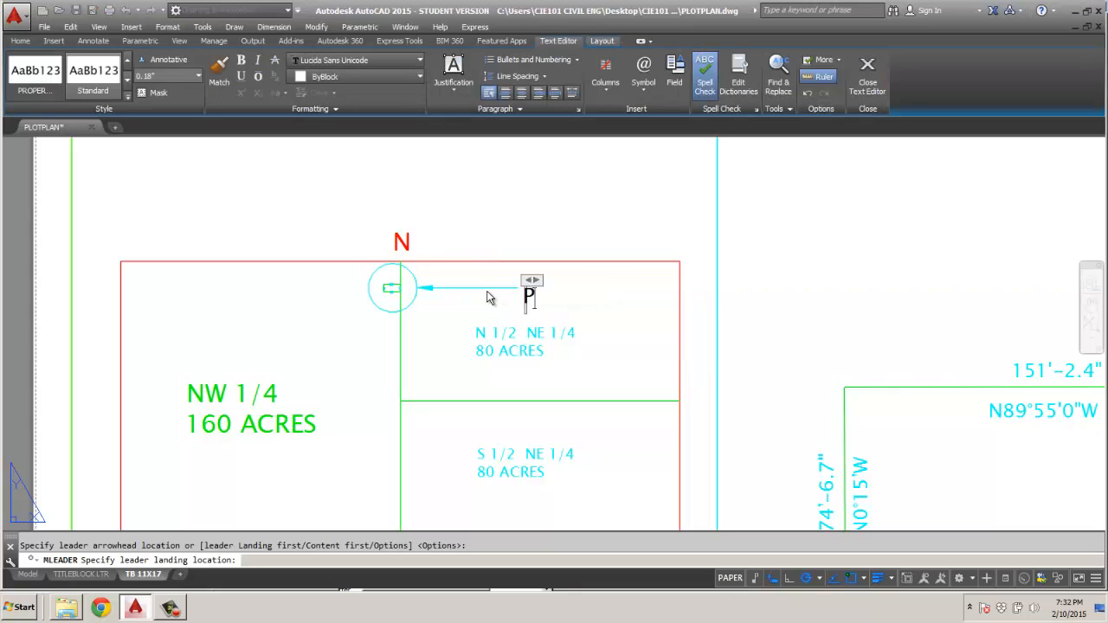
type("ROP")
type("ERT")
key("BackSpace")
type("RT")
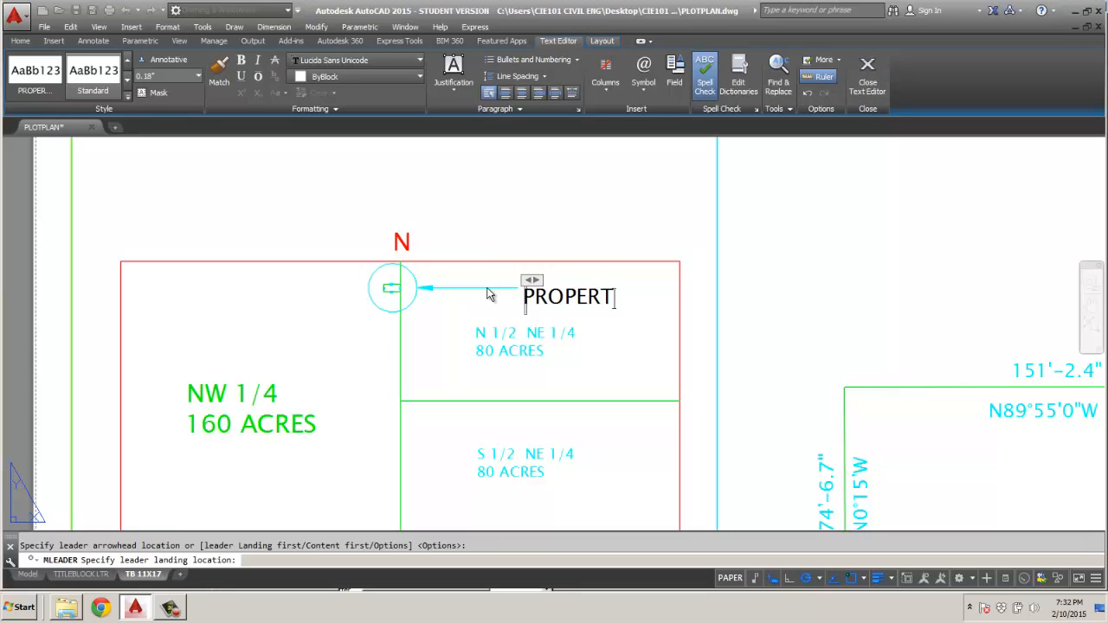
type("Y 100")
left_click(541, 210)
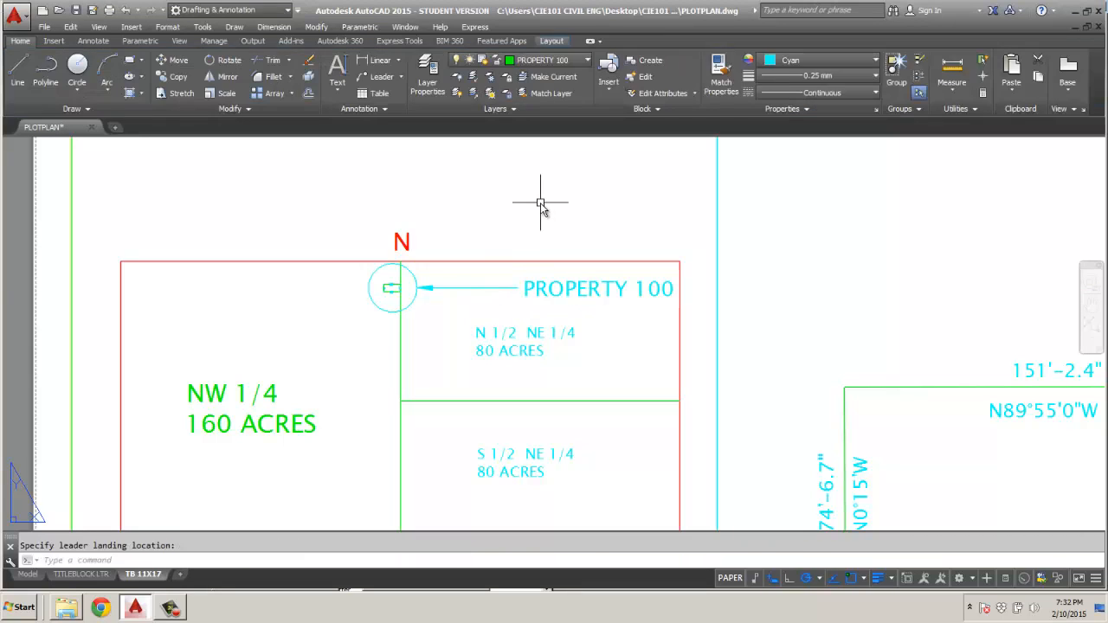
Examine the multileader styles available for the PROPERTY 100 leader and its text size relative to the whole sheet.
left_click(538, 286)
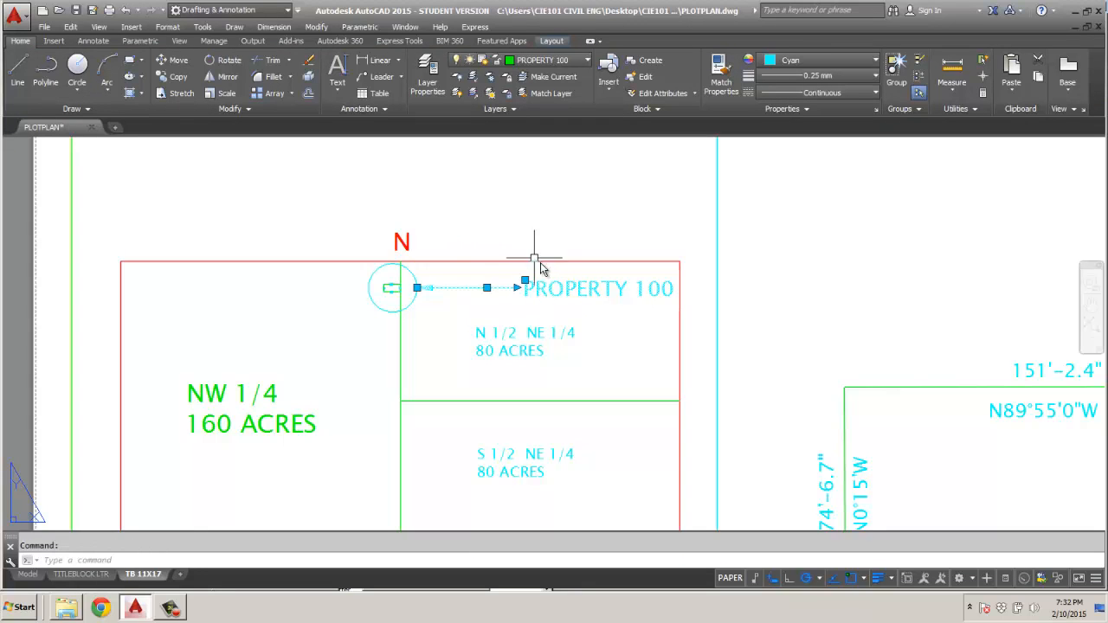
left_click(385, 110)
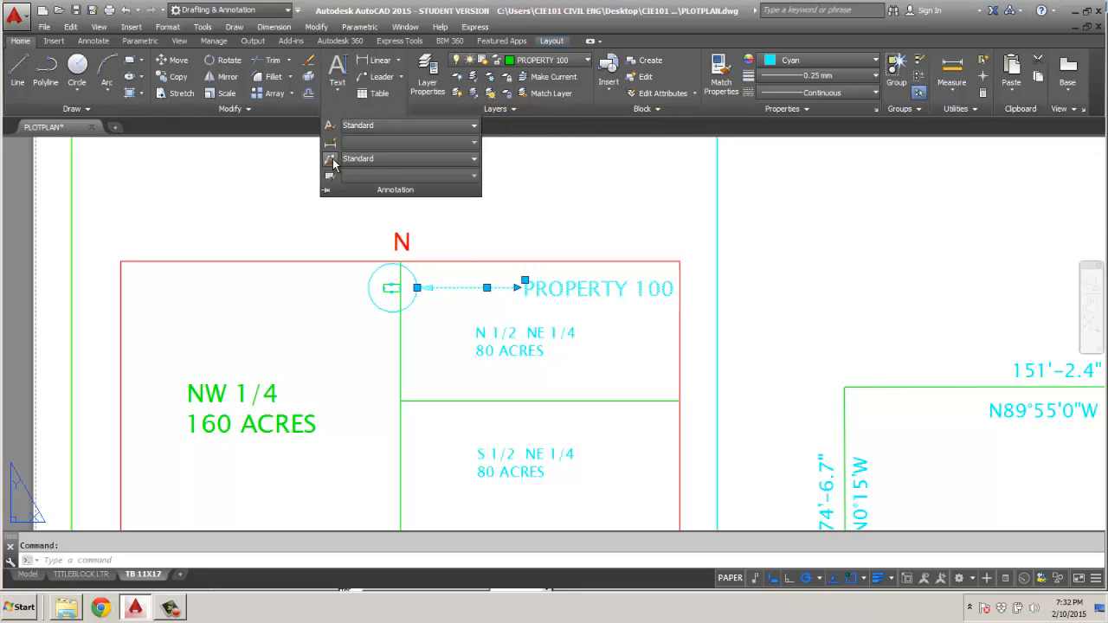
left_click(469, 161)
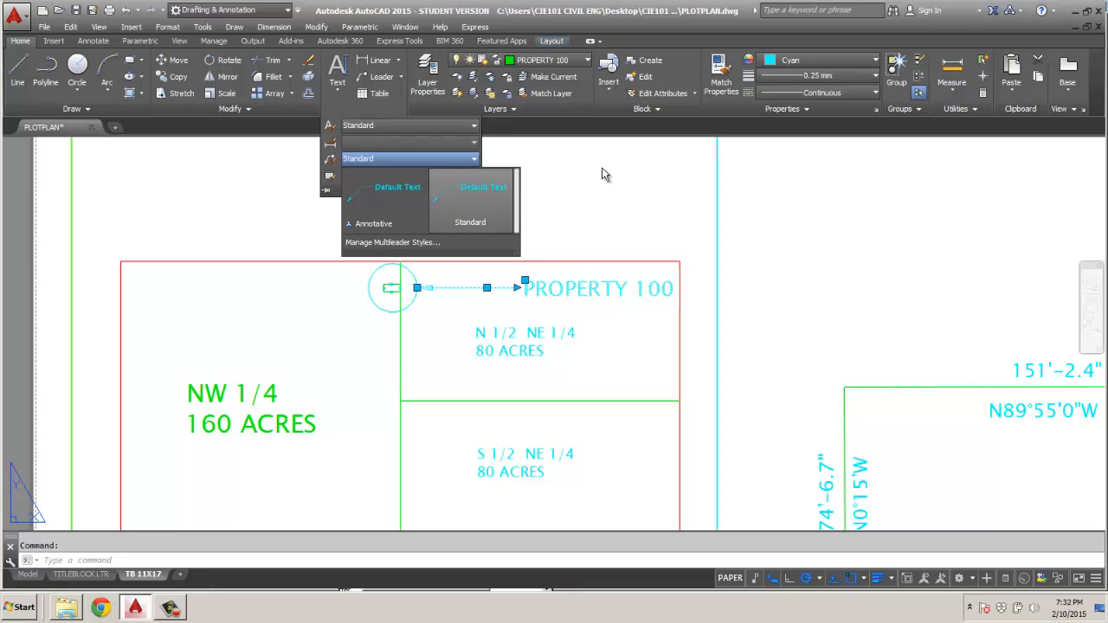
key("Escape")
key("Escape")
scroll(606, 182, "down", 5)
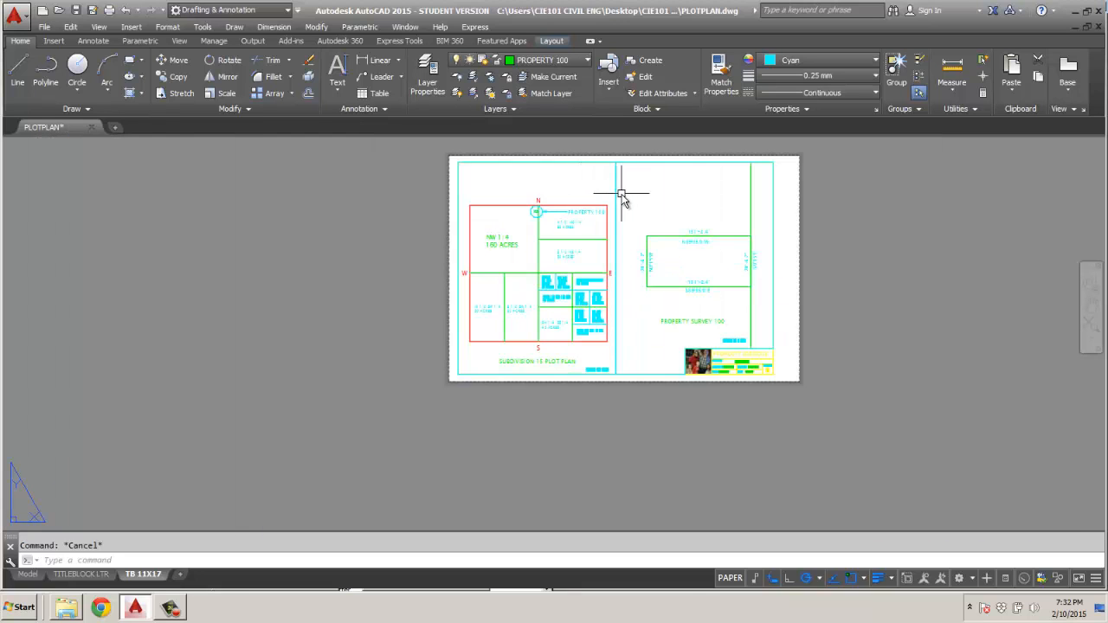
scroll(623, 195, "up", 4)
scroll(612, 222, "down", 3)
scroll(597, 227, "up", 3)
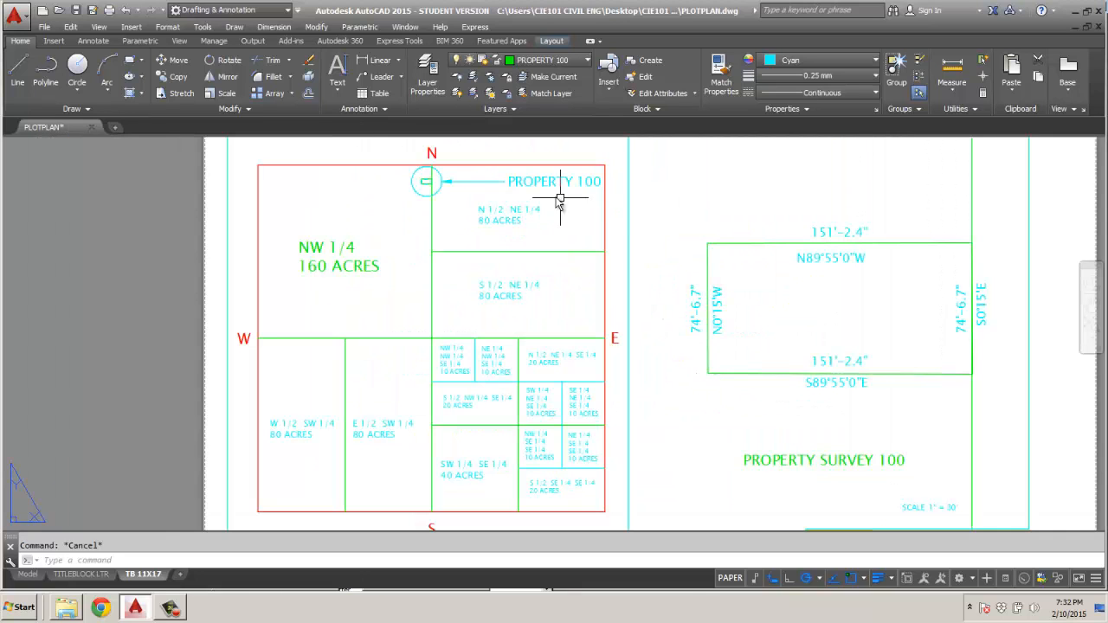
Open the Standard multileader style for modification and display its text content settings.
left_click(542, 182)
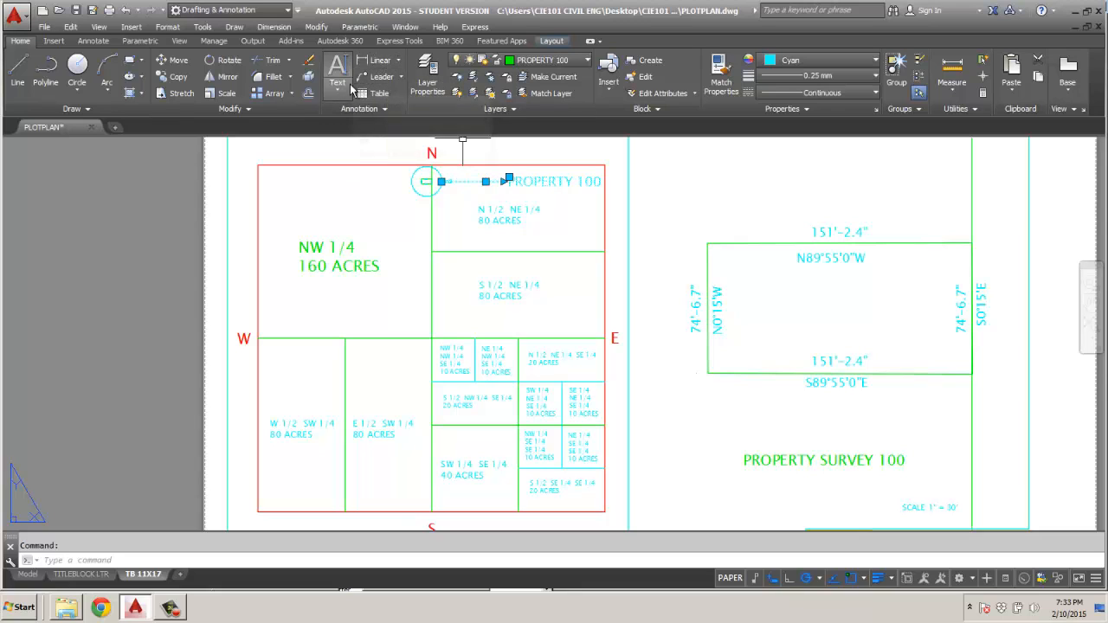
left_click(359, 108)
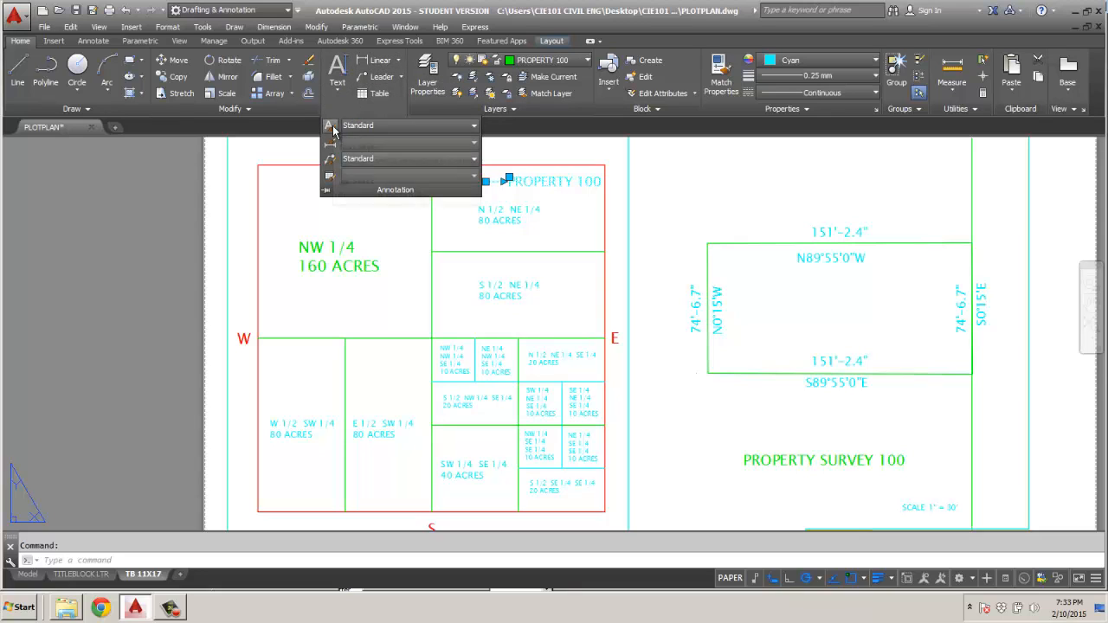
left_click(330, 159)
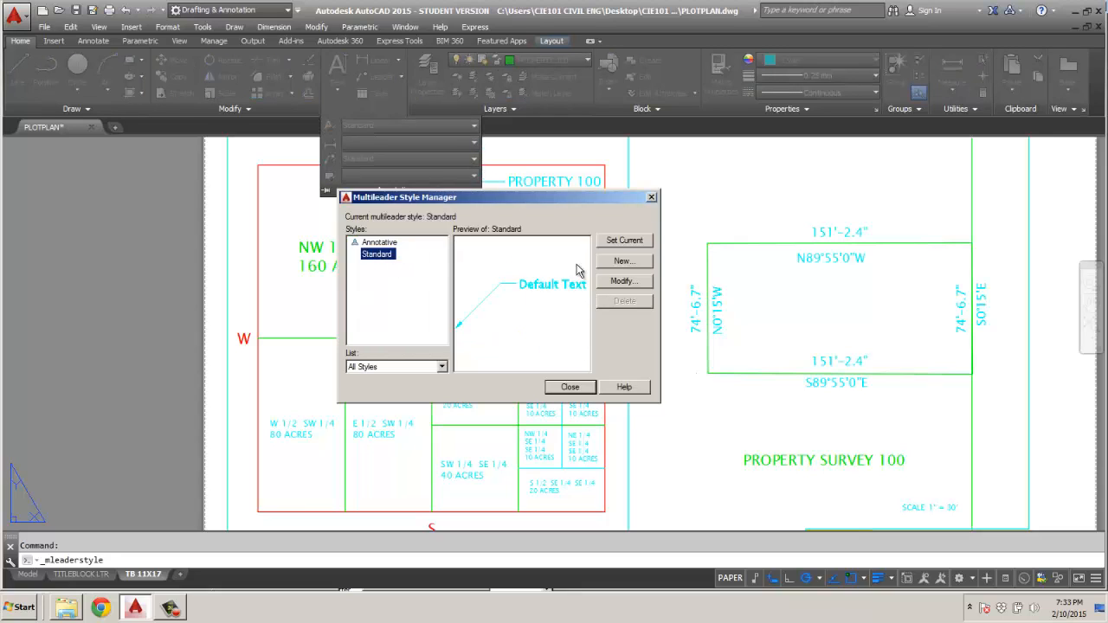
left_click(624, 282)
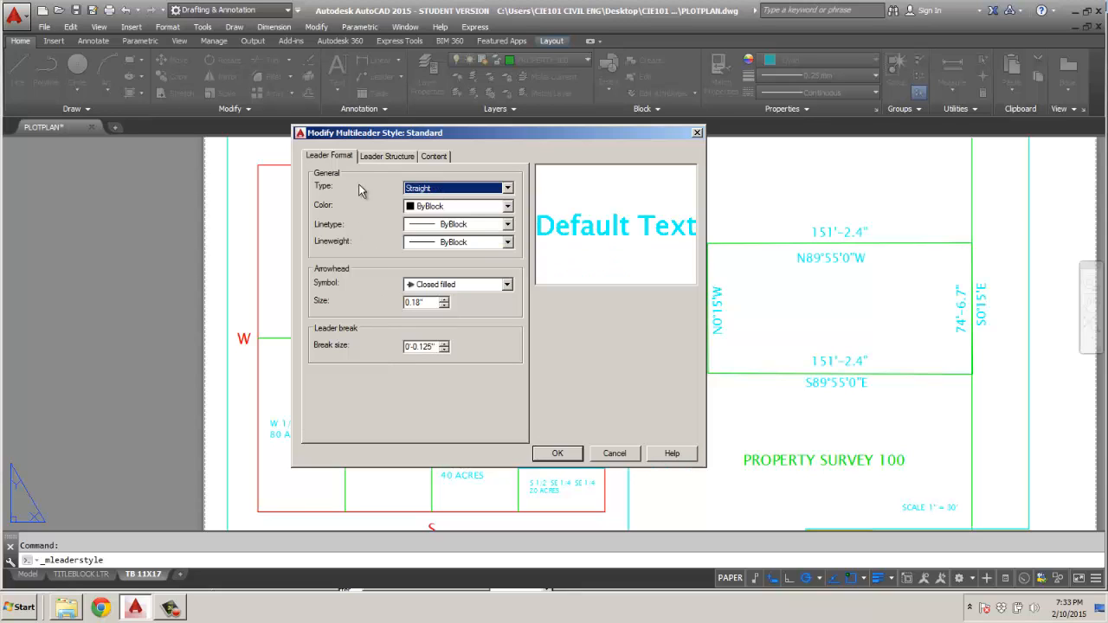
left_click(374, 157)
left_click(445, 155)
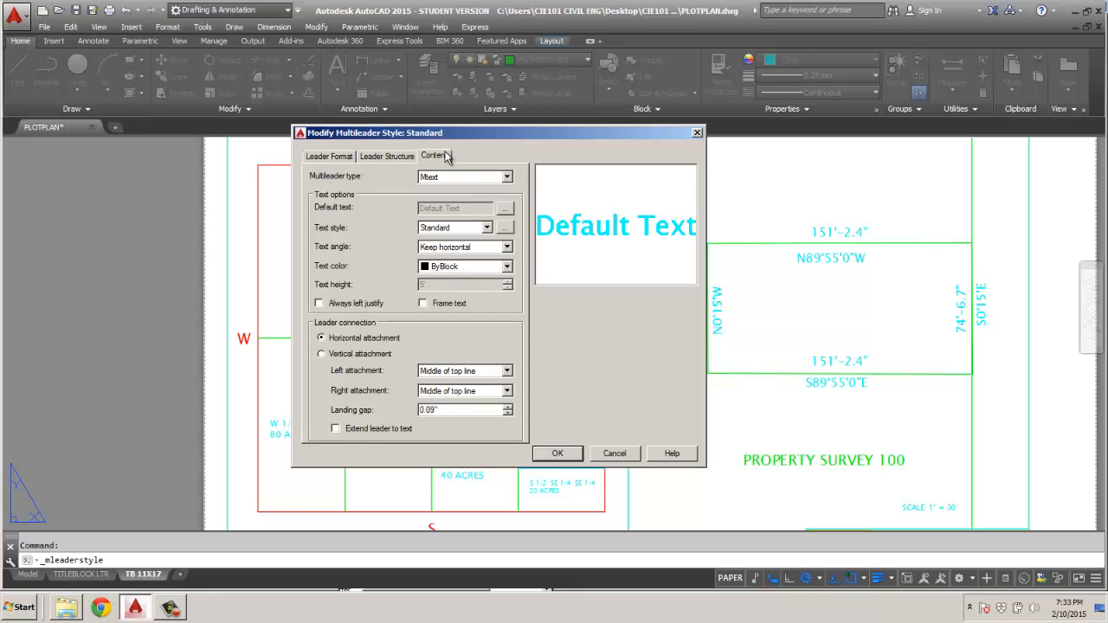
Make .1 TEXT the current text style from the multileader style's text settings, then accept the style changes.
left_click(505, 226)
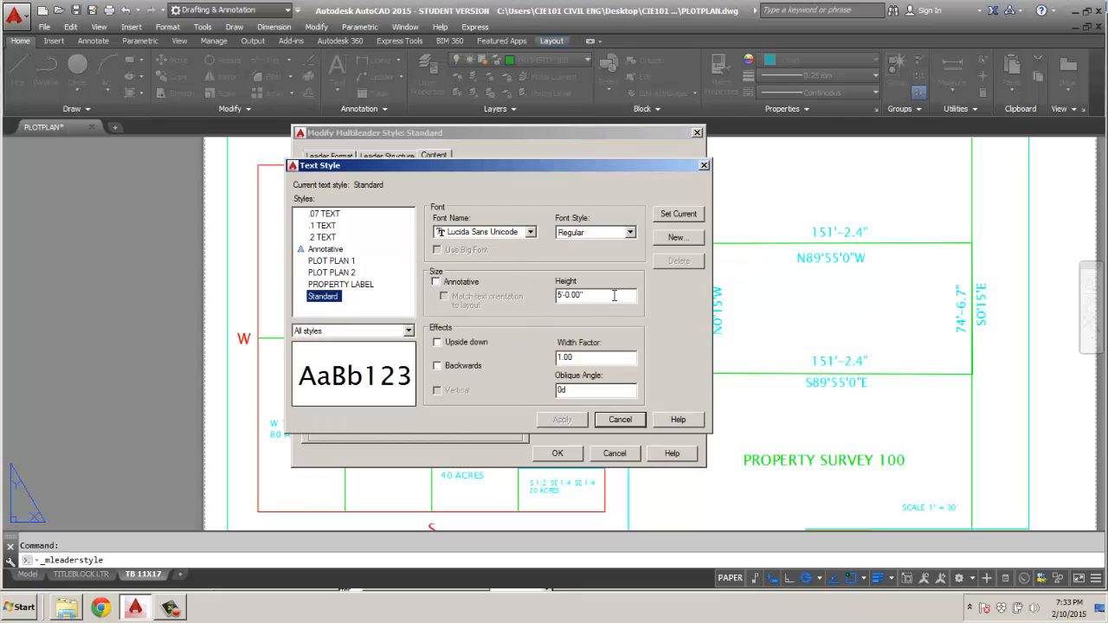
left_click(320, 226)
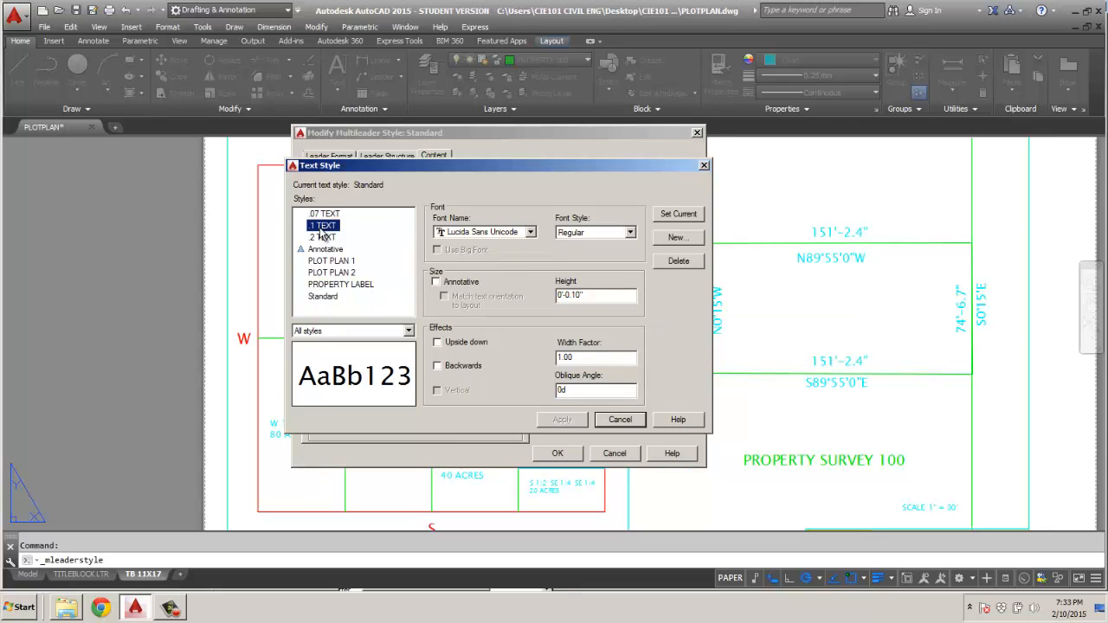
left_click(680, 214)
left_click(621, 420)
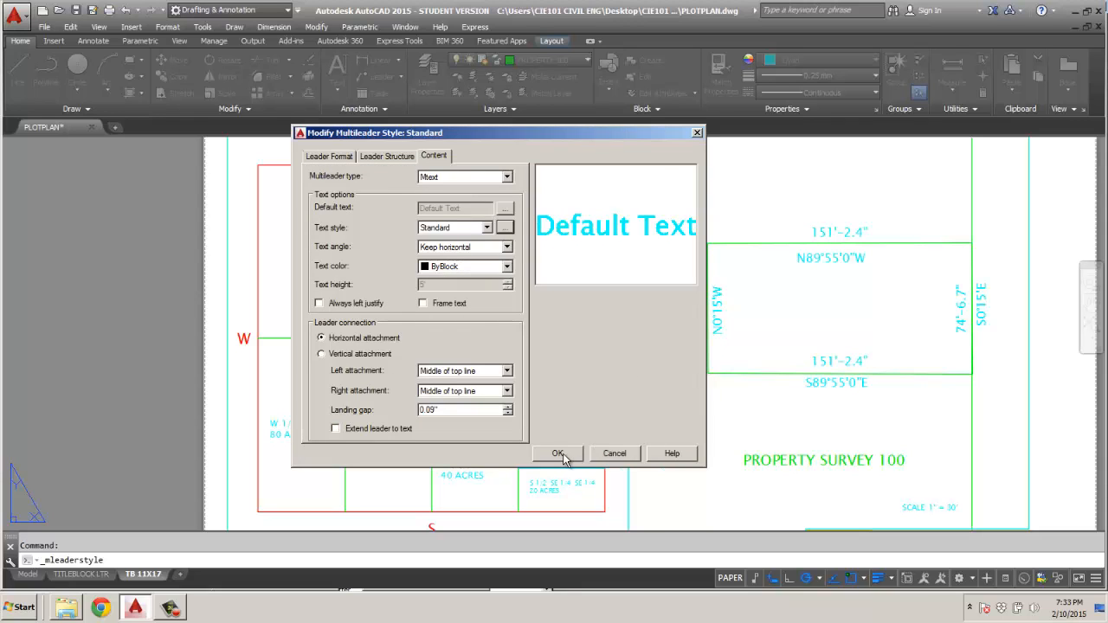
left_click(559, 454)
left_click(571, 386)
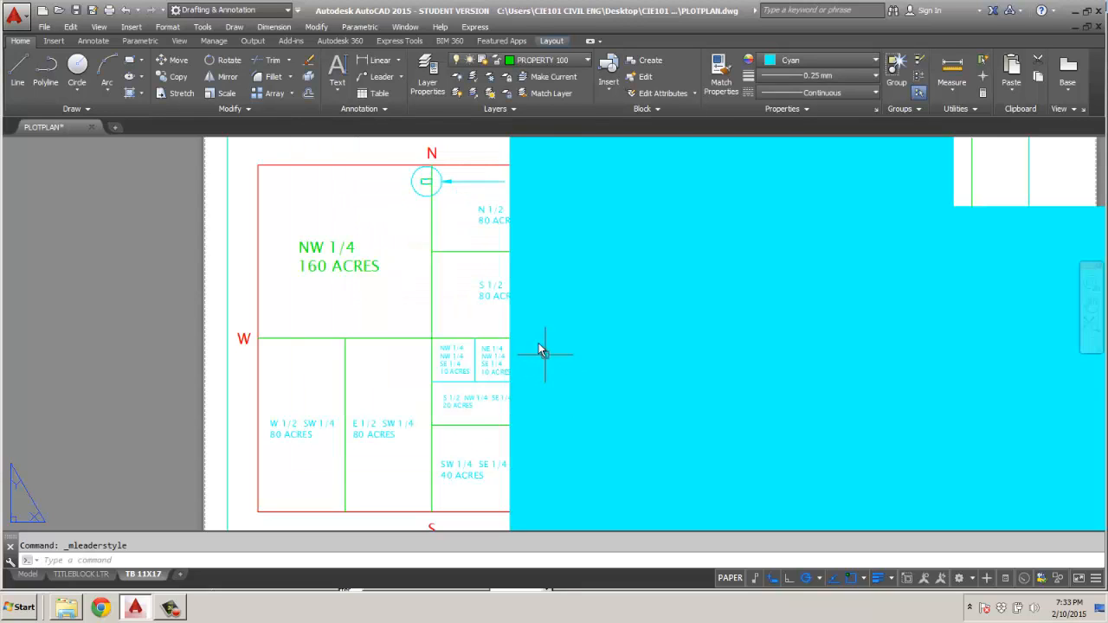
Reopen the Standard multileader style for modification after checking the oversized PROPERTY 100 text against the sheet.
scroll(428, 324, "down", 4)
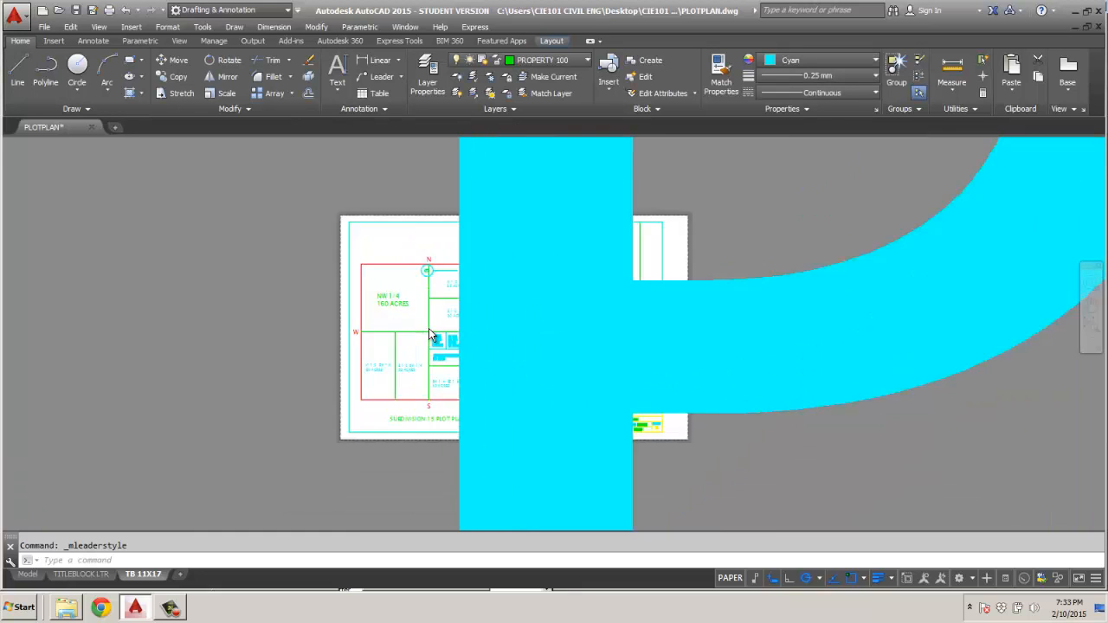
scroll(431, 333, "down", 2)
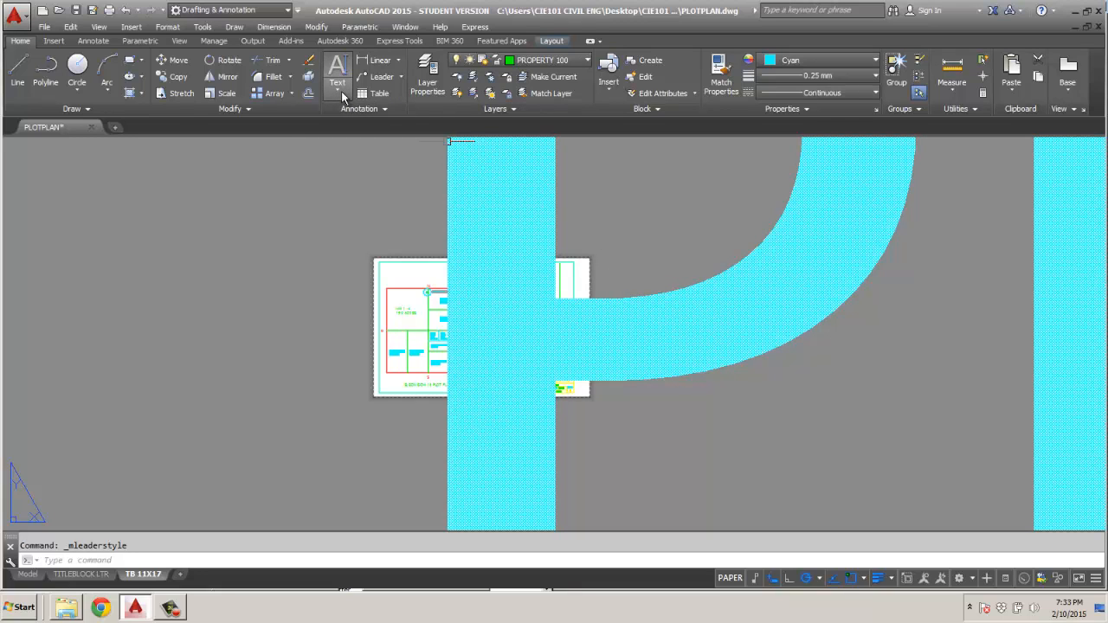
left_click(402, 78)
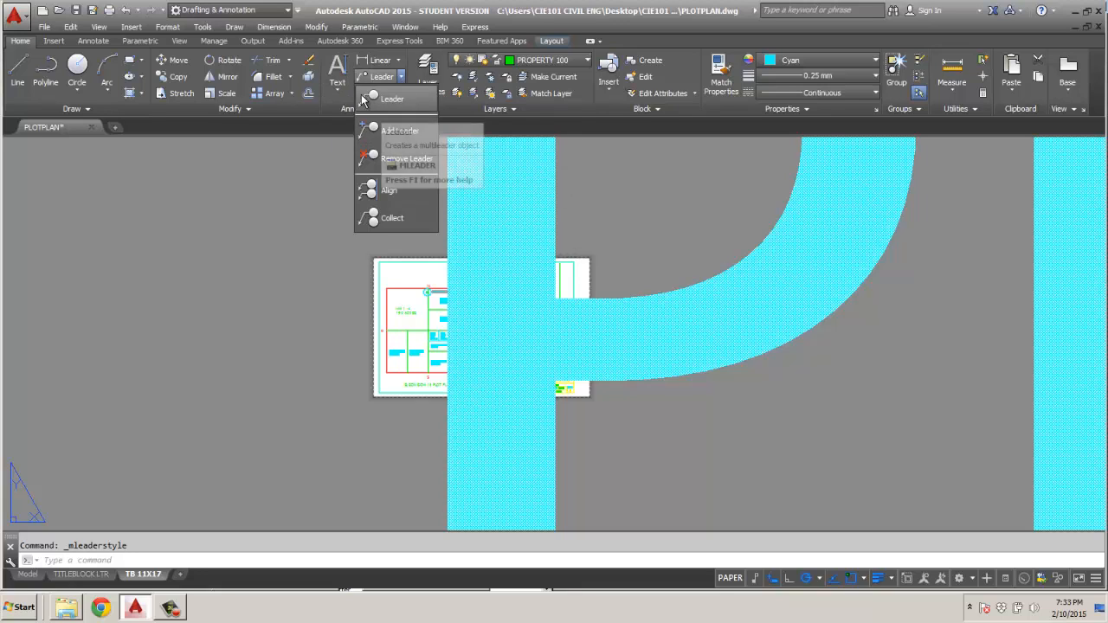
left_click(342, 112)
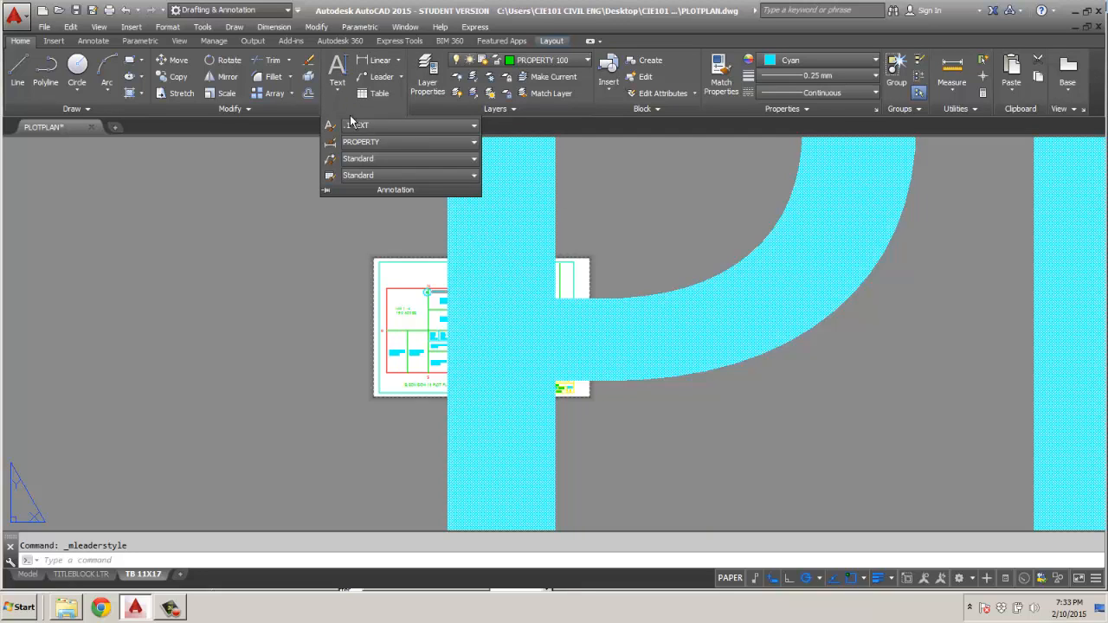
left_click(331, 161)
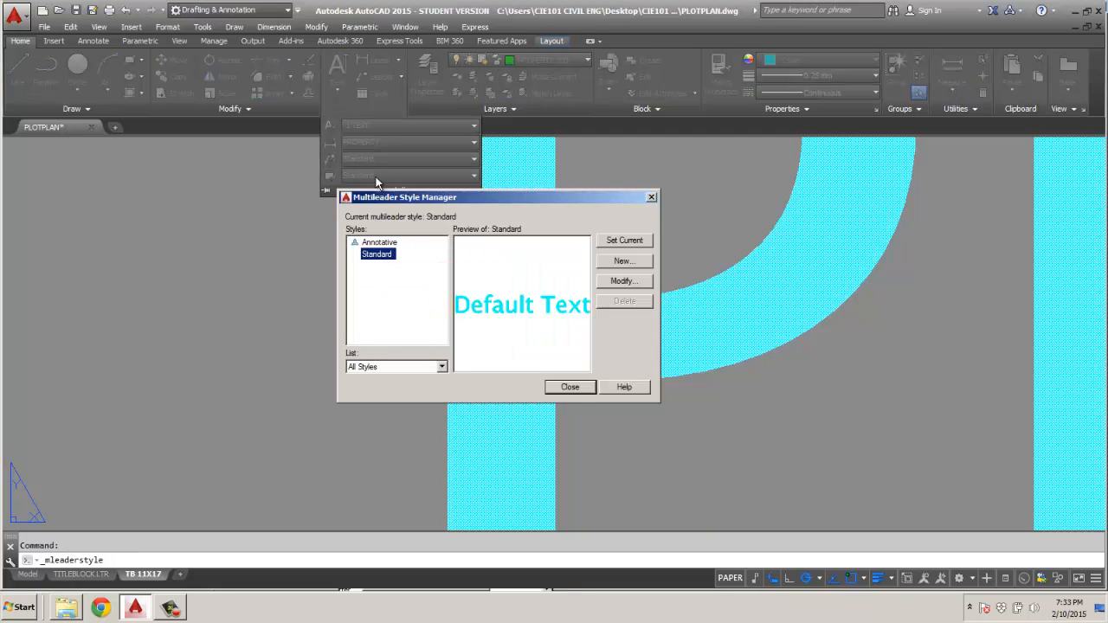
left_click(625, 280)
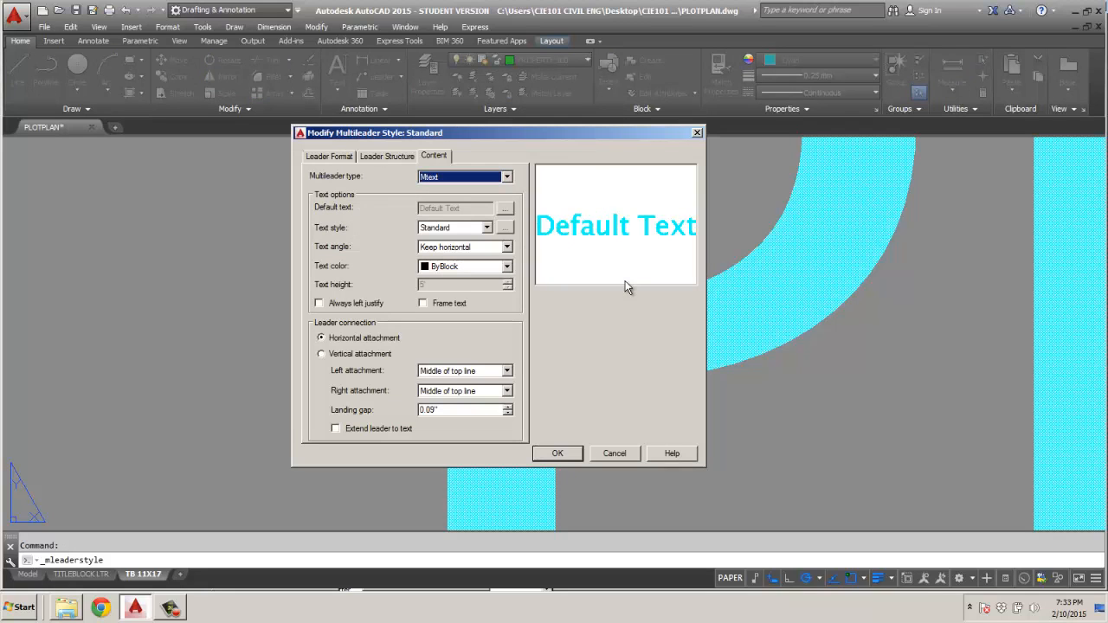
Set the Standard text style's height to .07, make it current, and accept the multileader style changes.
left_click(506, 228)
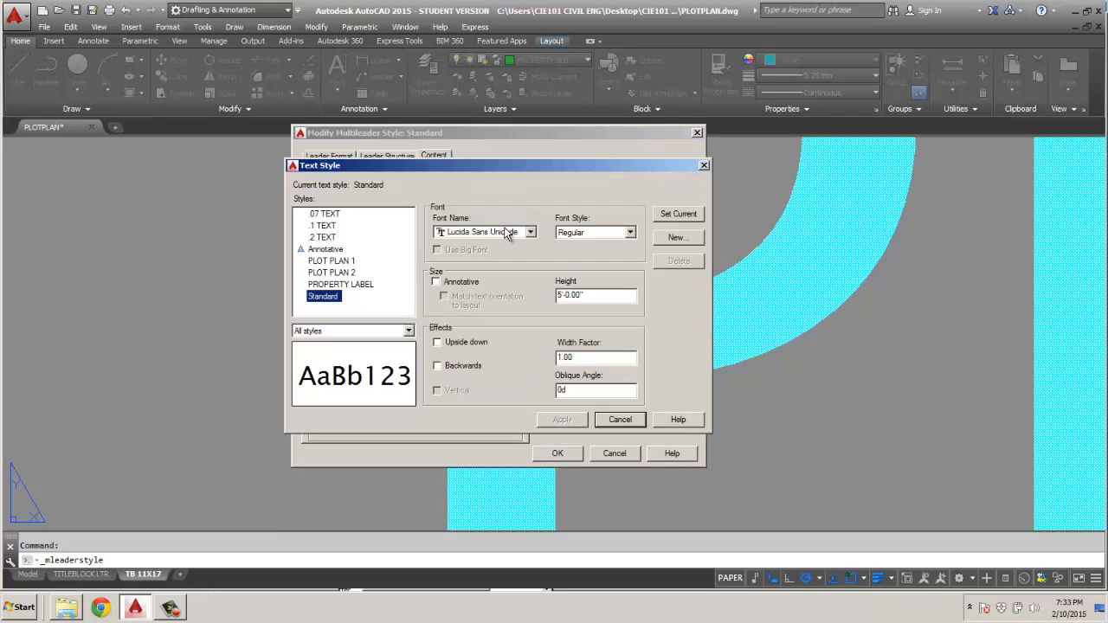
left_click(594, 295)
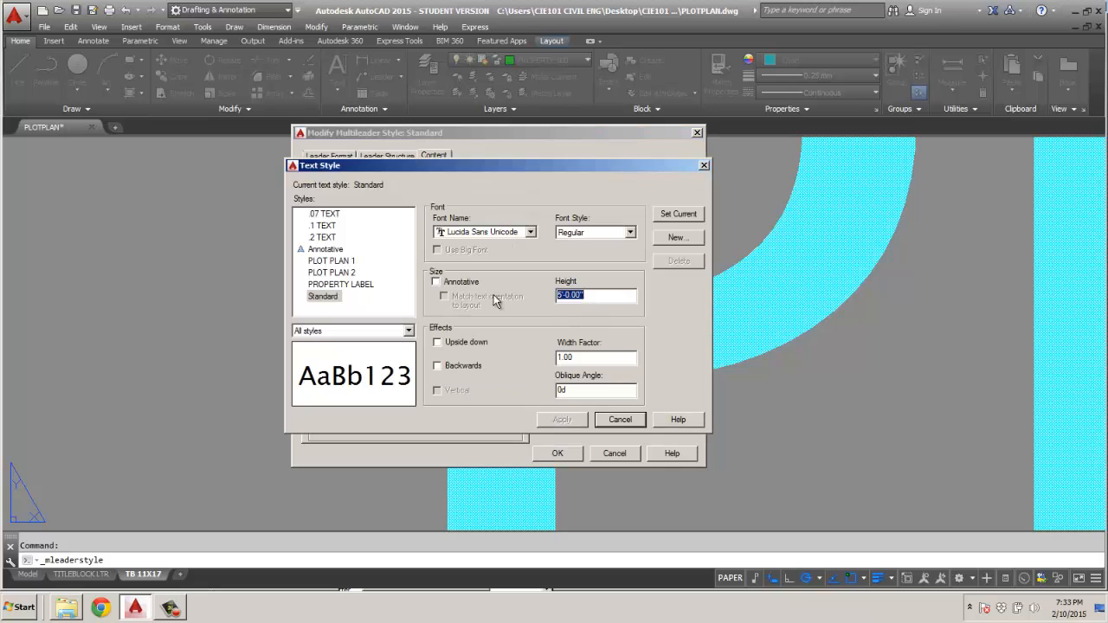
key("BackSpace")
type(".07")
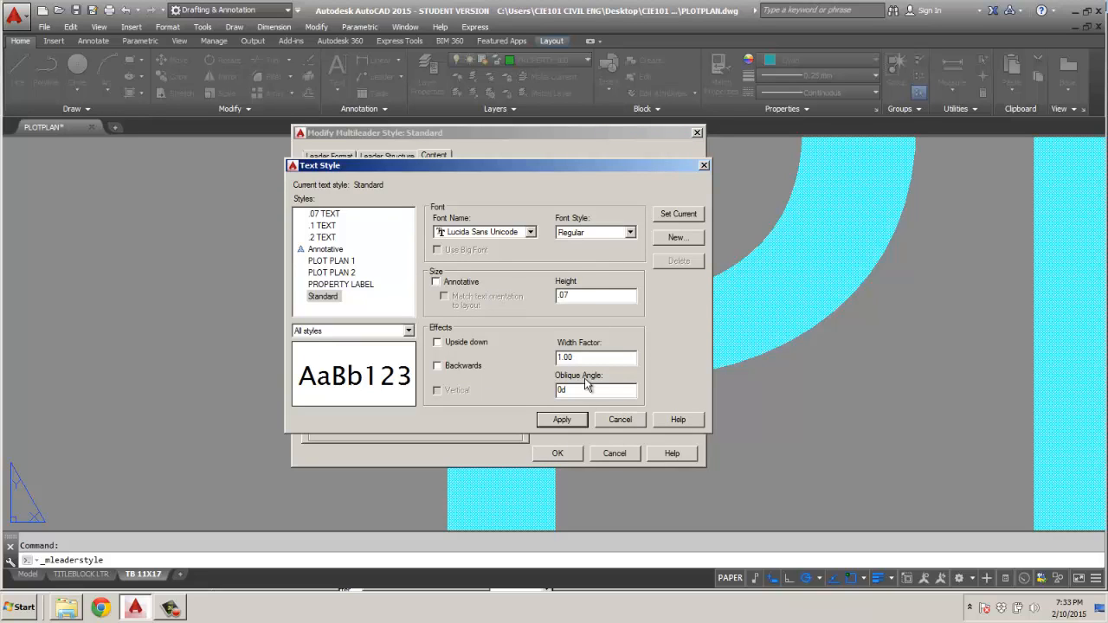
left_click(678, 215)
left_click(504, 330)
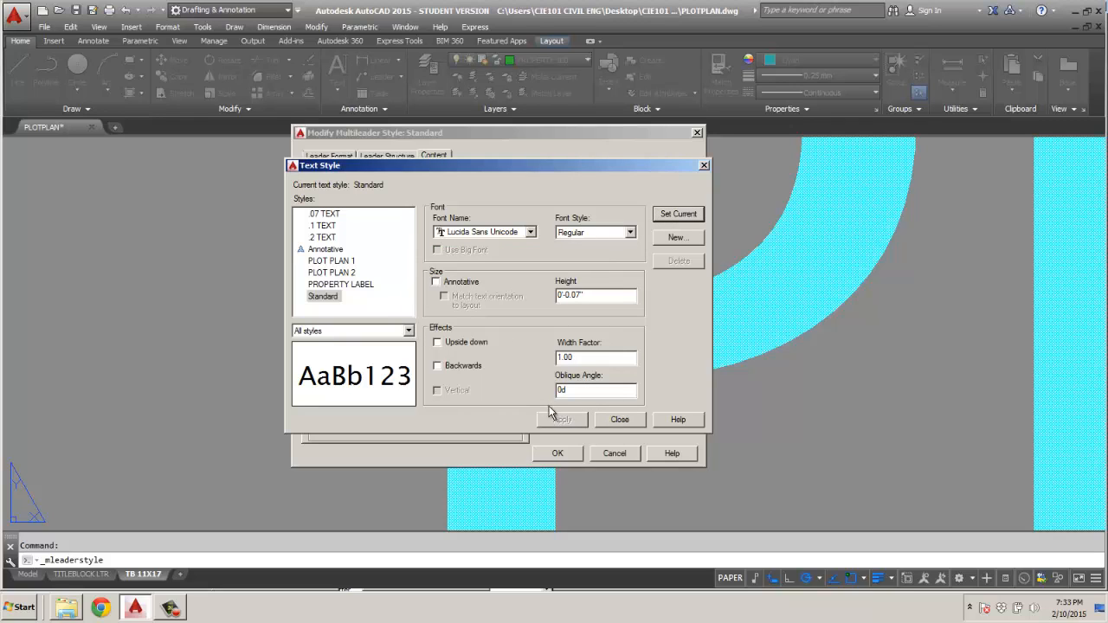
left_click(620, 419)
left_click(558, 453)
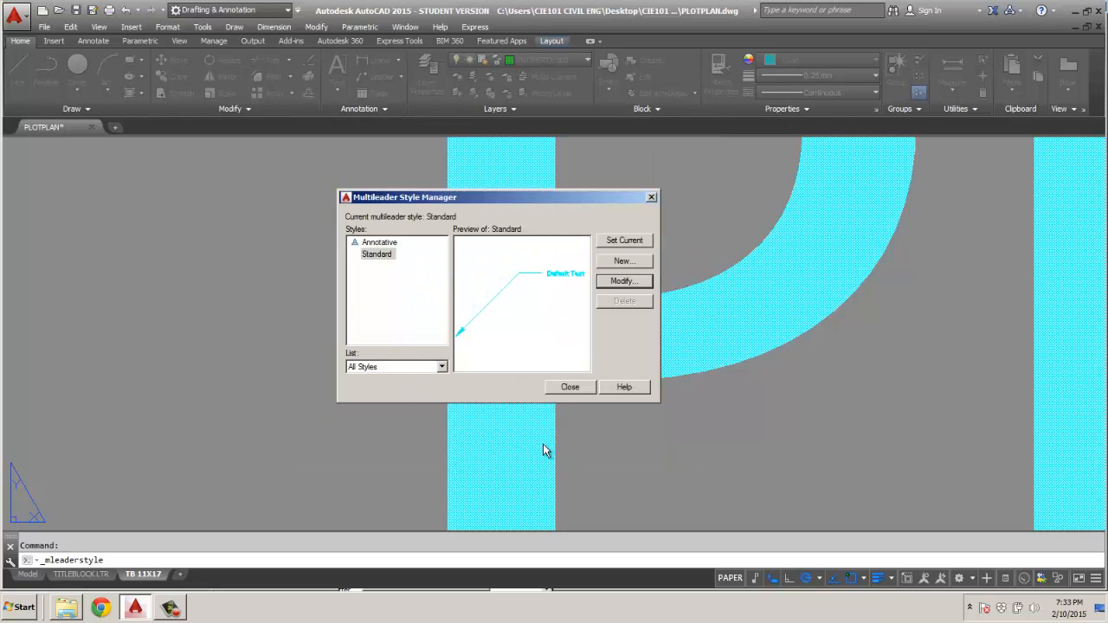
left_click(563, 387)
Check the PROPERTY 100 callout on the sheet and preview the plot of the TB 11X17 layout.
scroll(564, 396, "down", 5)
scroll(440, 297, "up", 5)
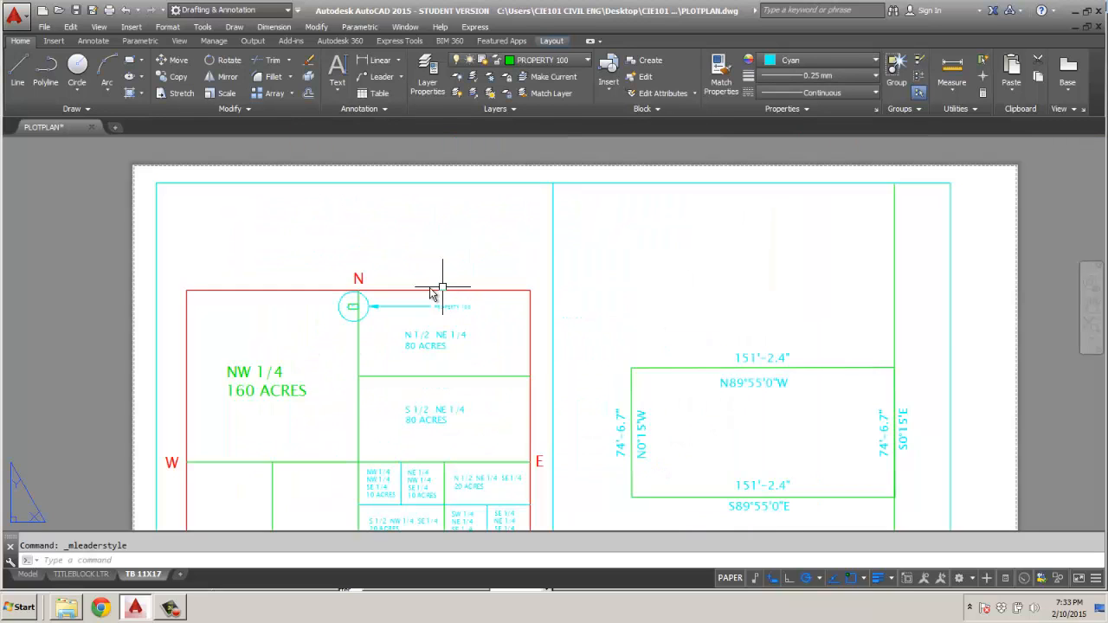
scroll(434, 276, "up", 3)
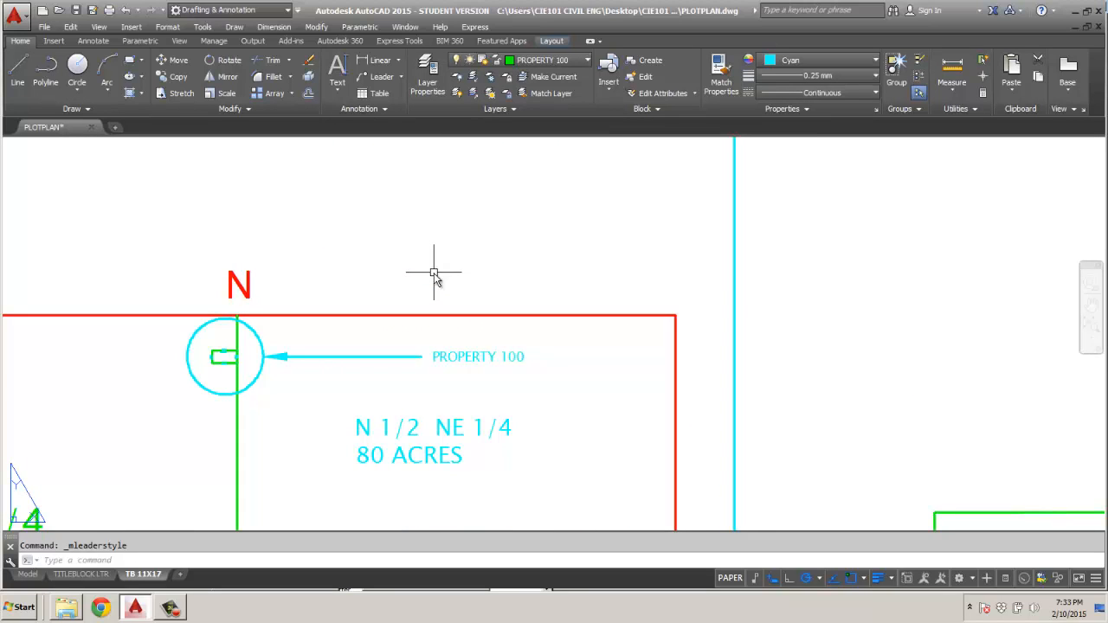
scroll(435, 270, "down", 4)
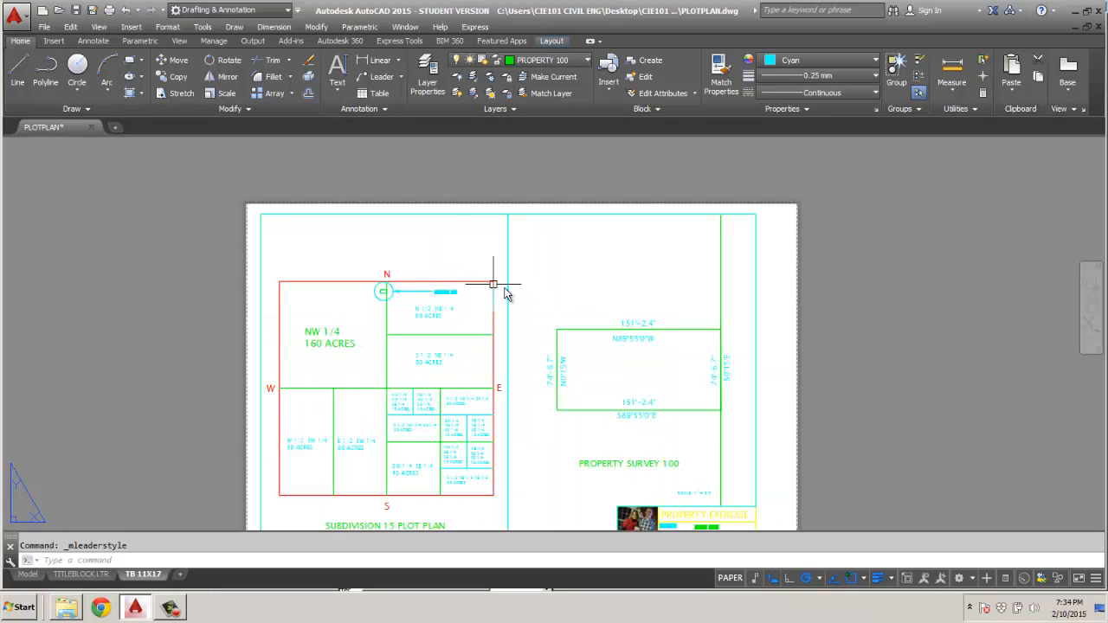
middle_click_drag(601, 292, 603, 240)
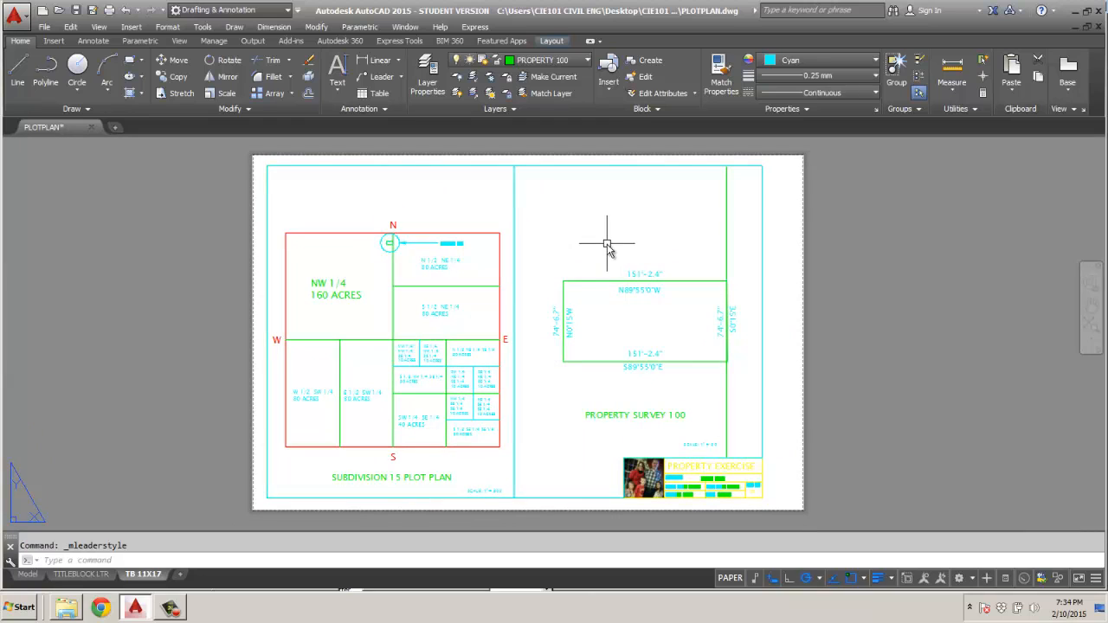
right_click(146, 574)
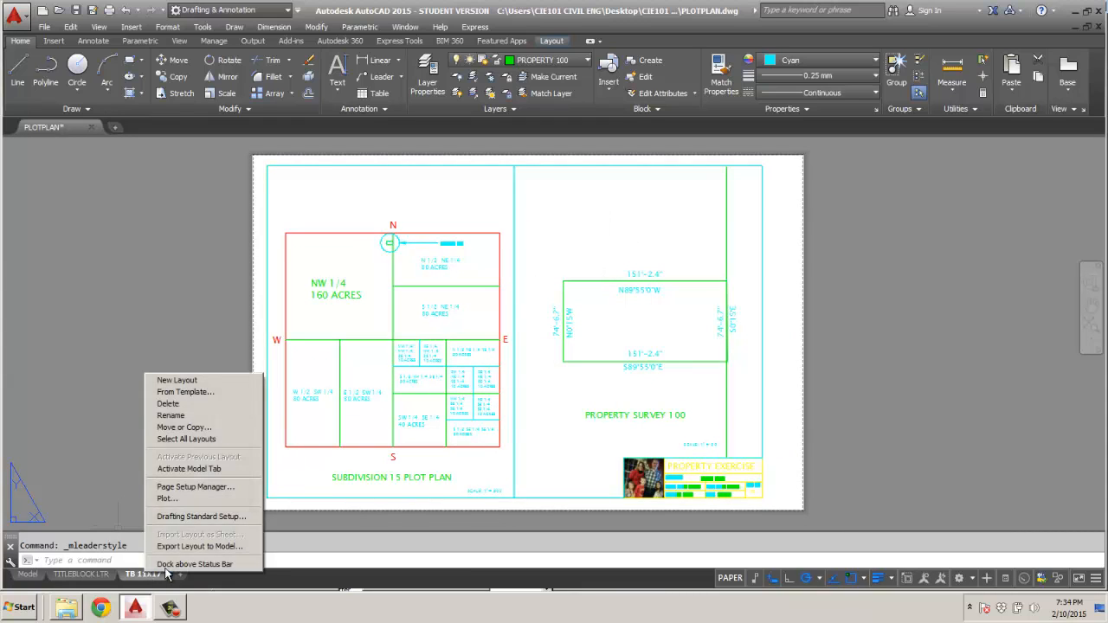
left_click(167, 500)
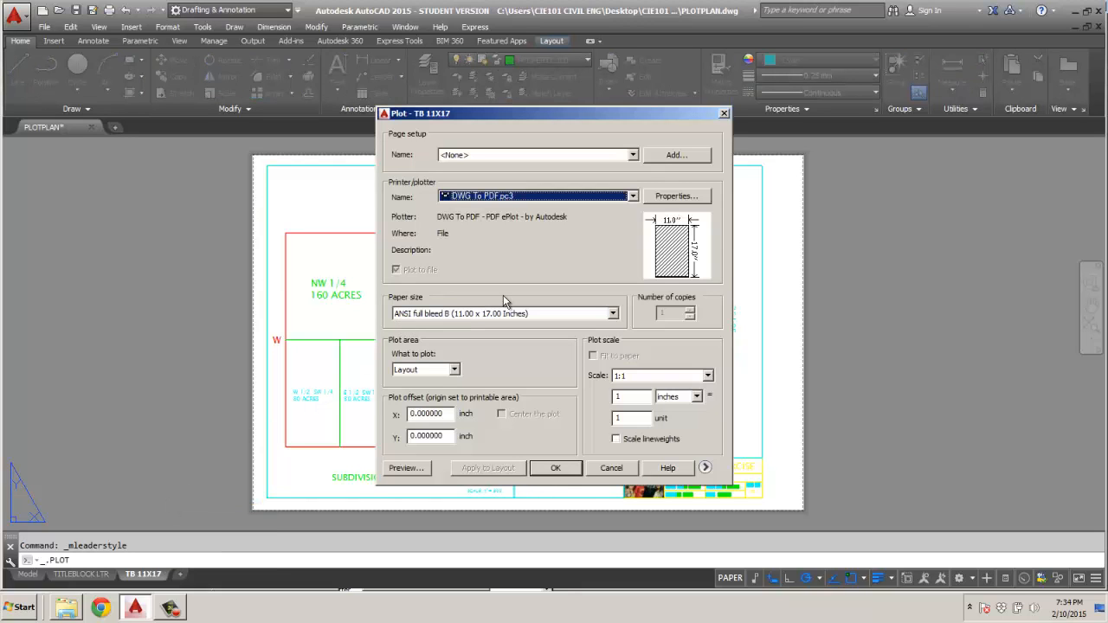
left_click(415, 465)
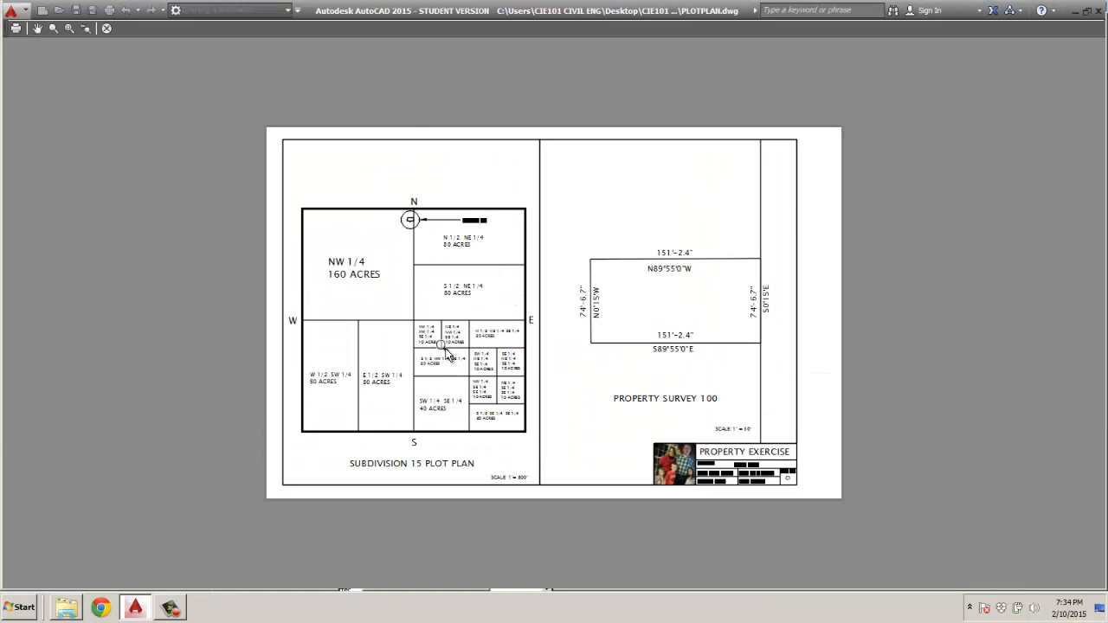
Examine the section's text and line work in the plot preview, then leave the preview and the plot settings.
scroll(446, 352, "up", 3)
scroll(444, 350, "up", 3)
scroll(424, 338, "down", 5)
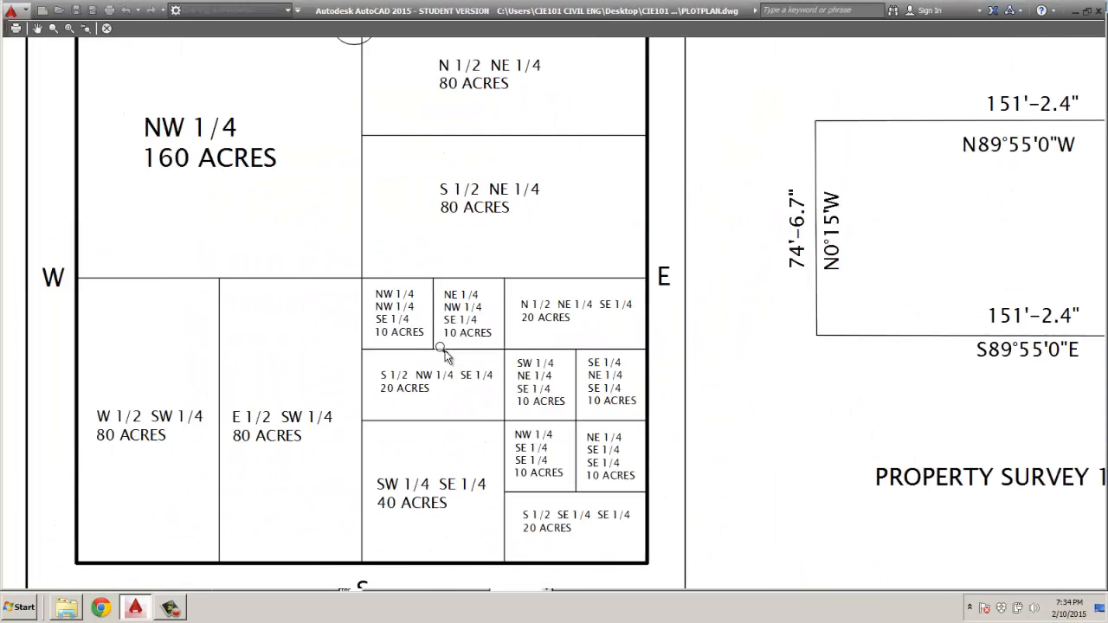
scroll(415, 319, "up", 4)
scroll(414, 319, "down", 6)
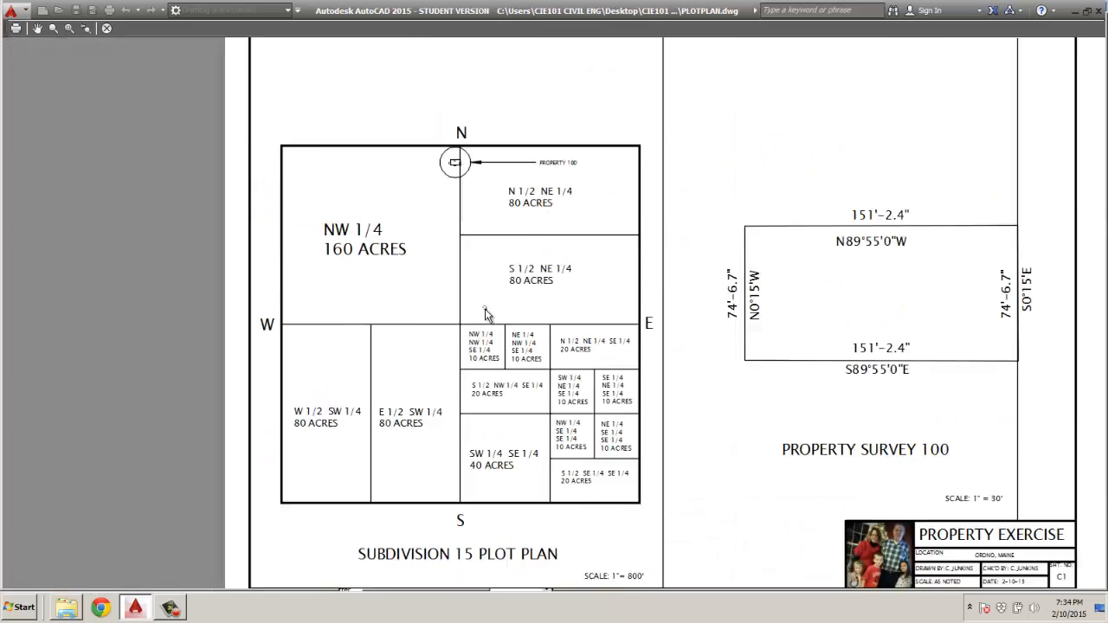
scroll(736, 305, "up", 3)
scroll(730, 299, "down", 3)
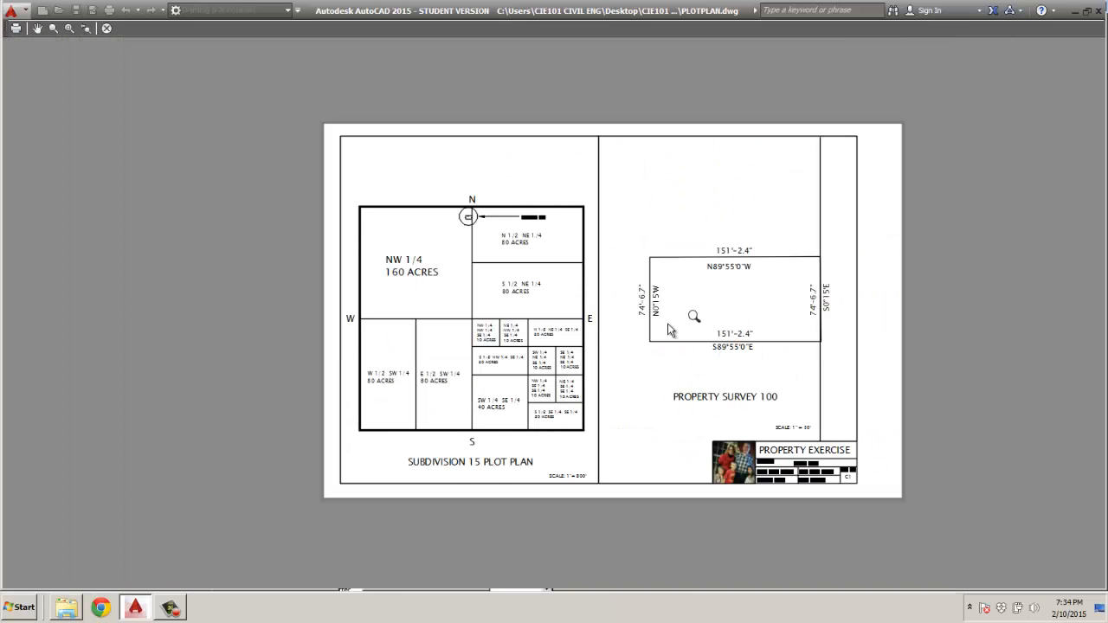
left_click(108, 28)
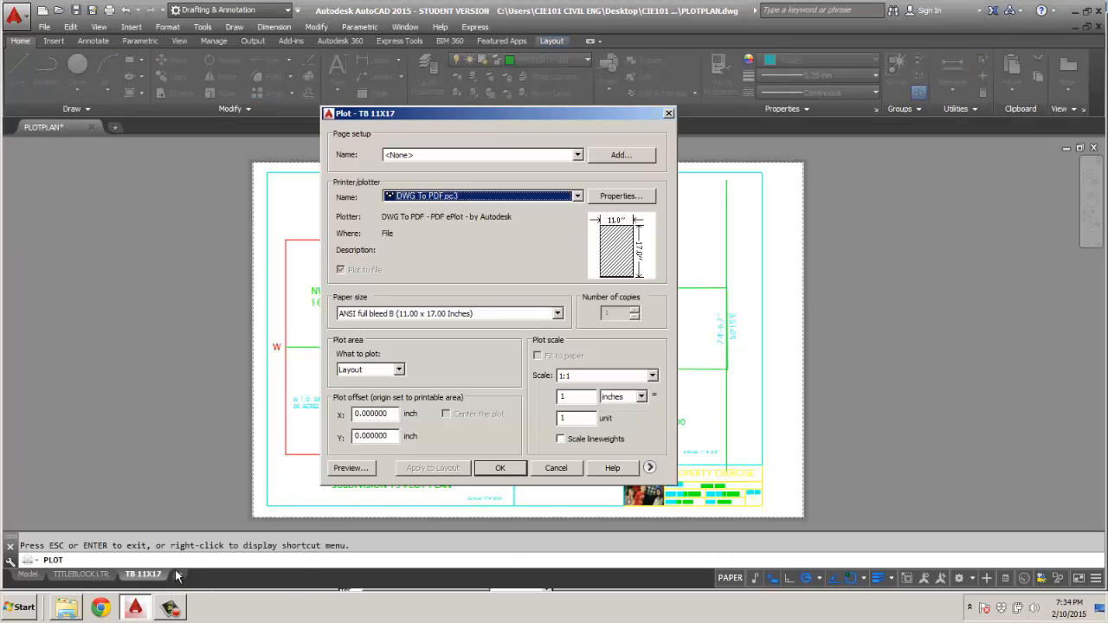
key("Return")
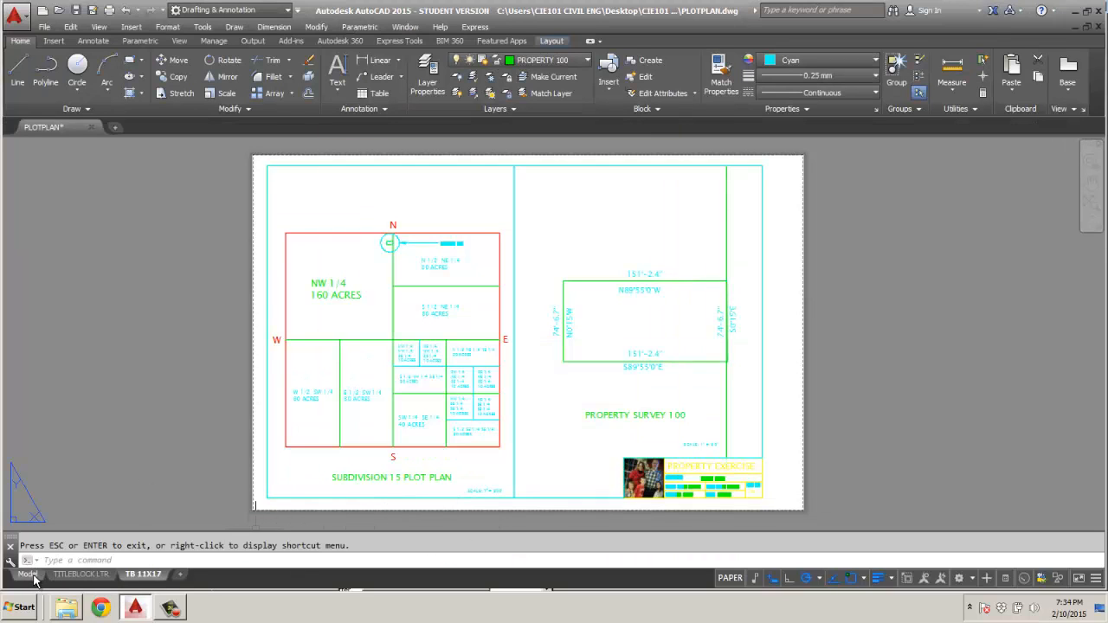
Set PSLTSCALE to 1 in model space and check the linetypes on the TB 11X17 layout.
left_click(28, 575)
type("P")
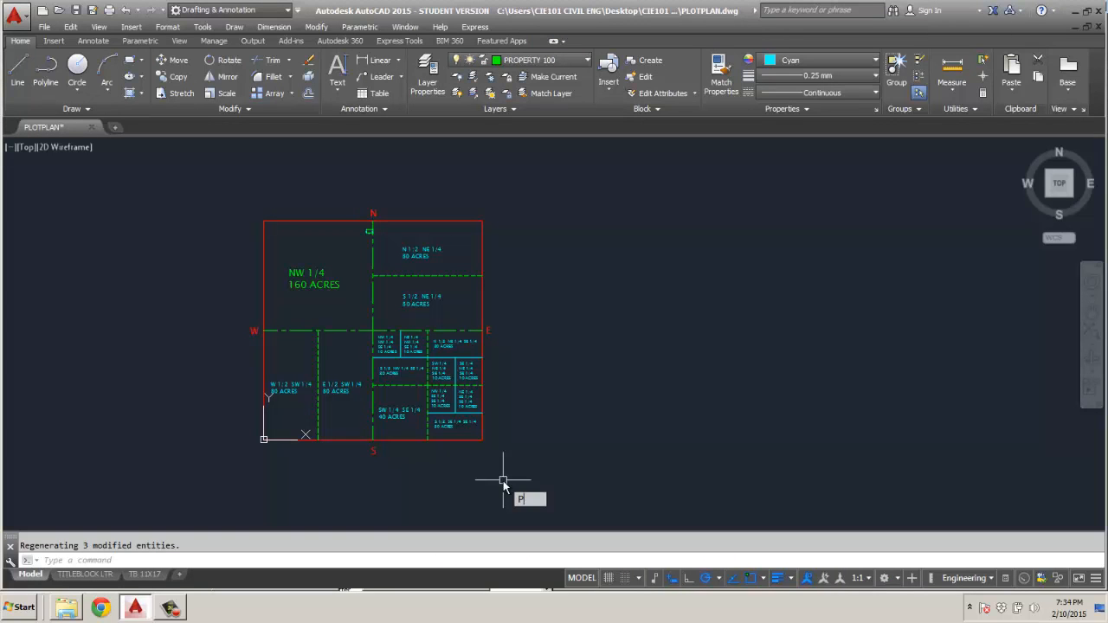
type("SL")
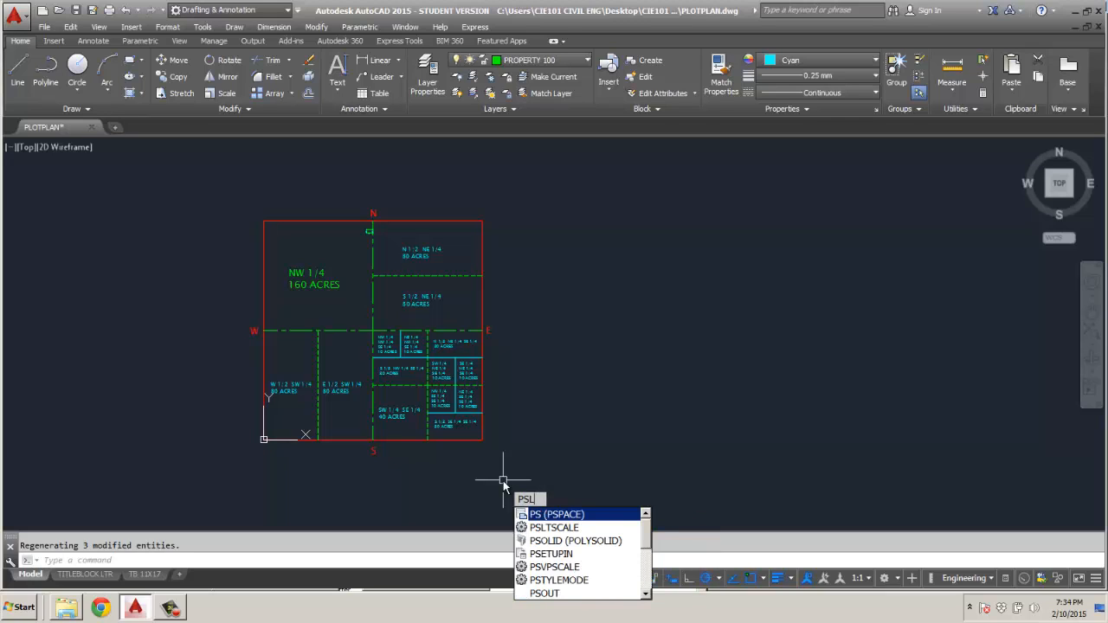
type("TSCALE")
key("Return")
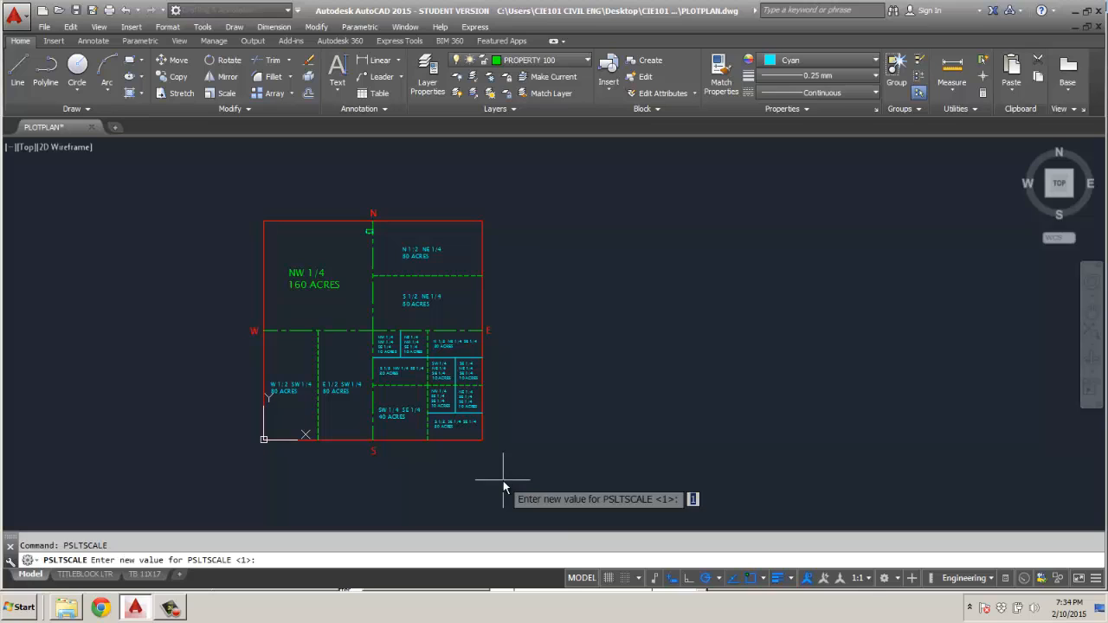
type("1")
key("Return")
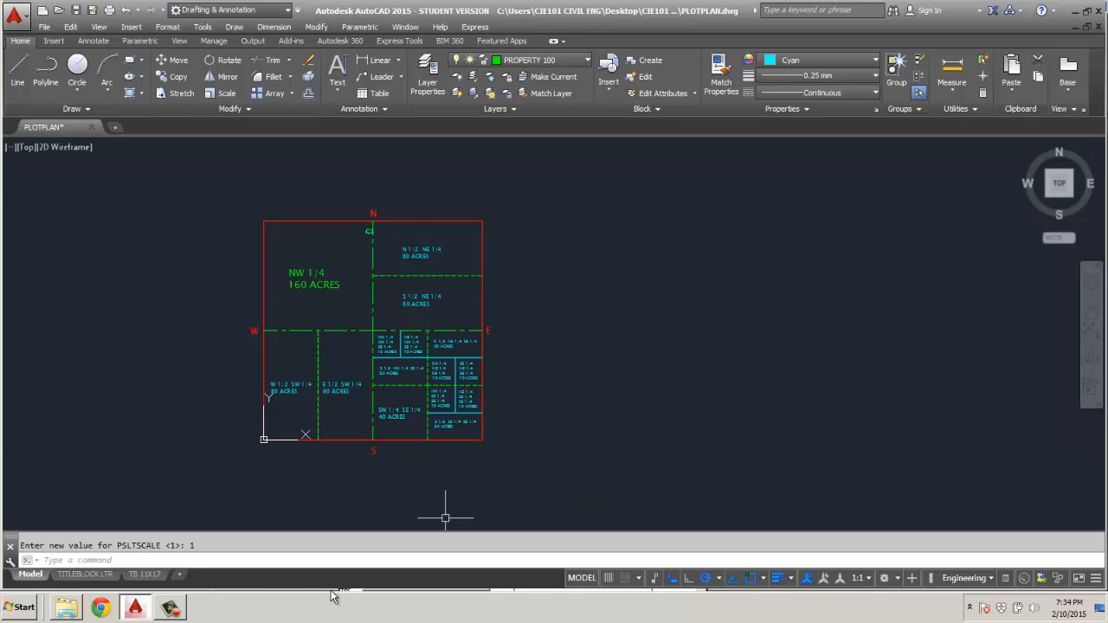
left_click(153, 575)
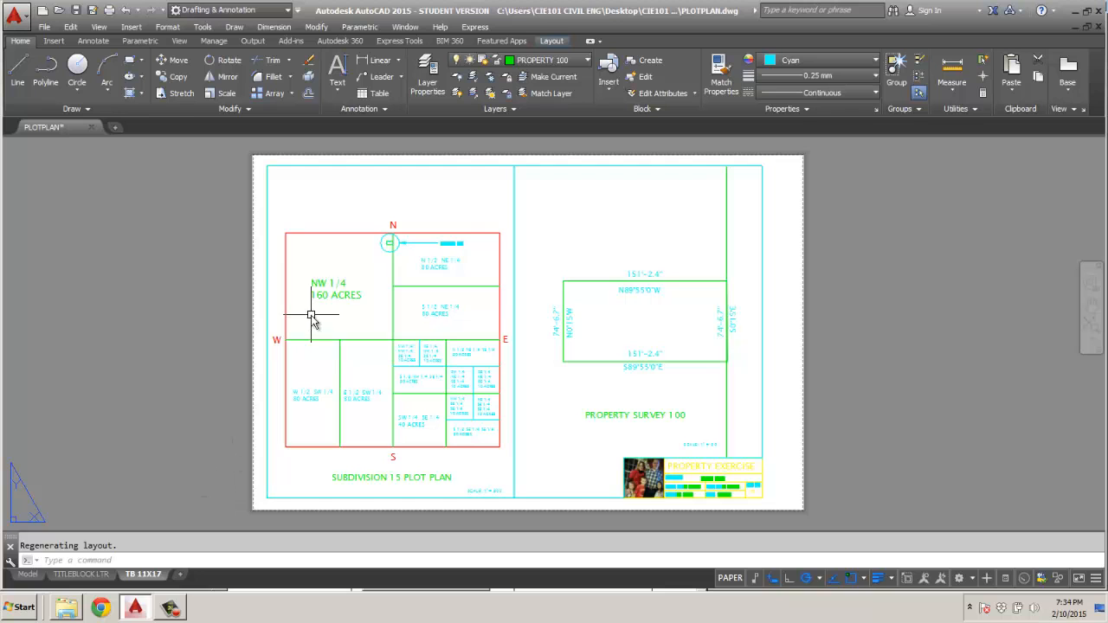
scroll(407, 338, "up", 6)
scroll(407, 337, "down", 6)
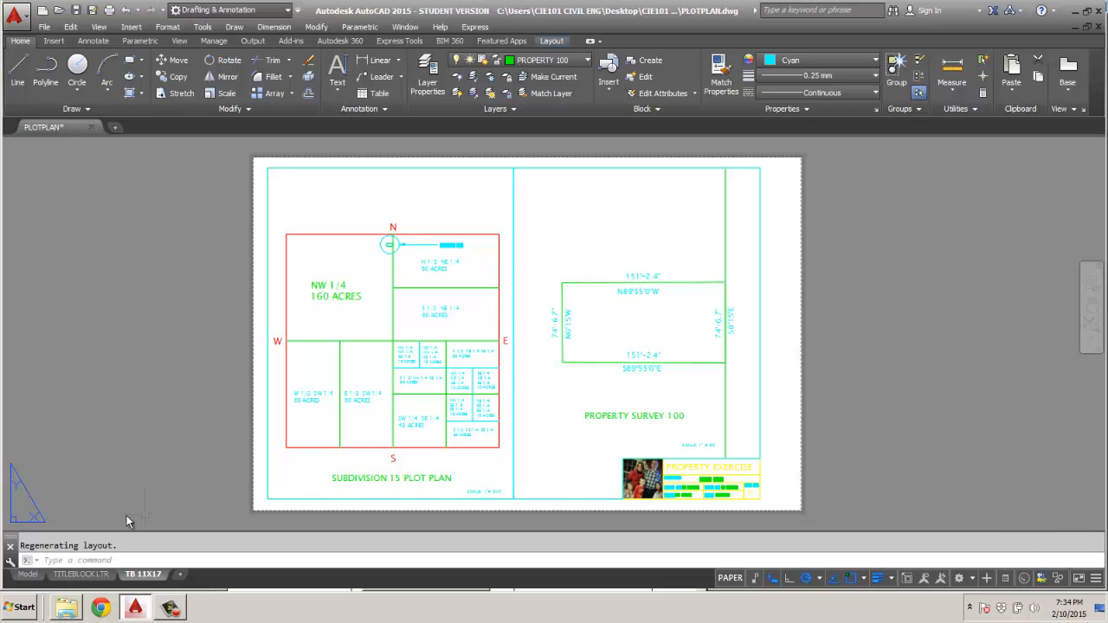
Set PSLTSCALE to 0 in model space and check the linetypes on the TB 11X17 layout.
left_click(28, 574)
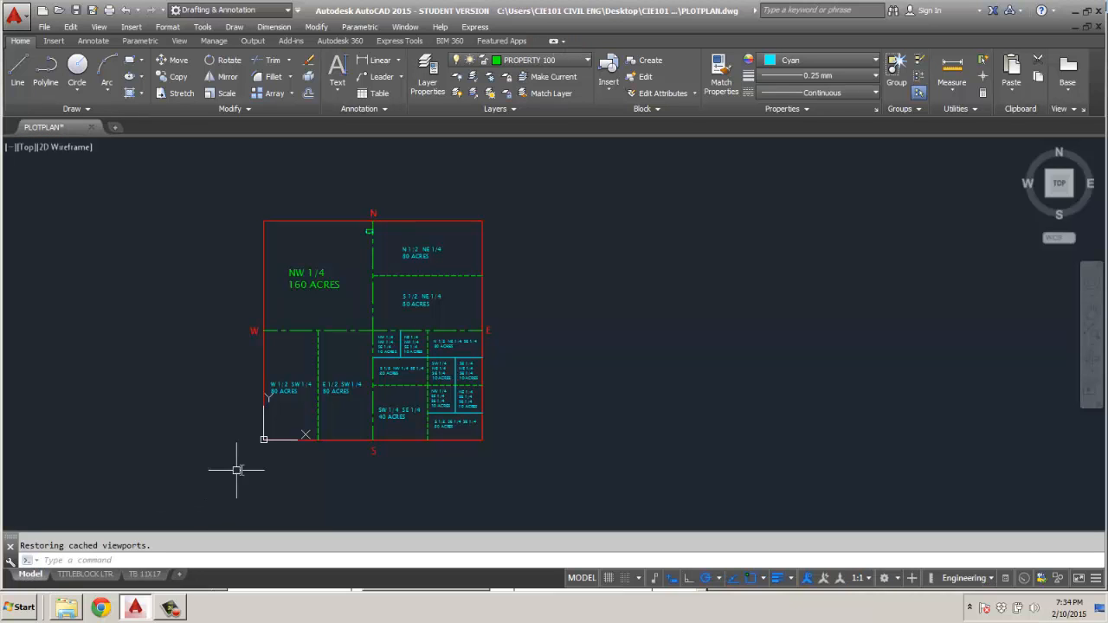
type("PSLT")
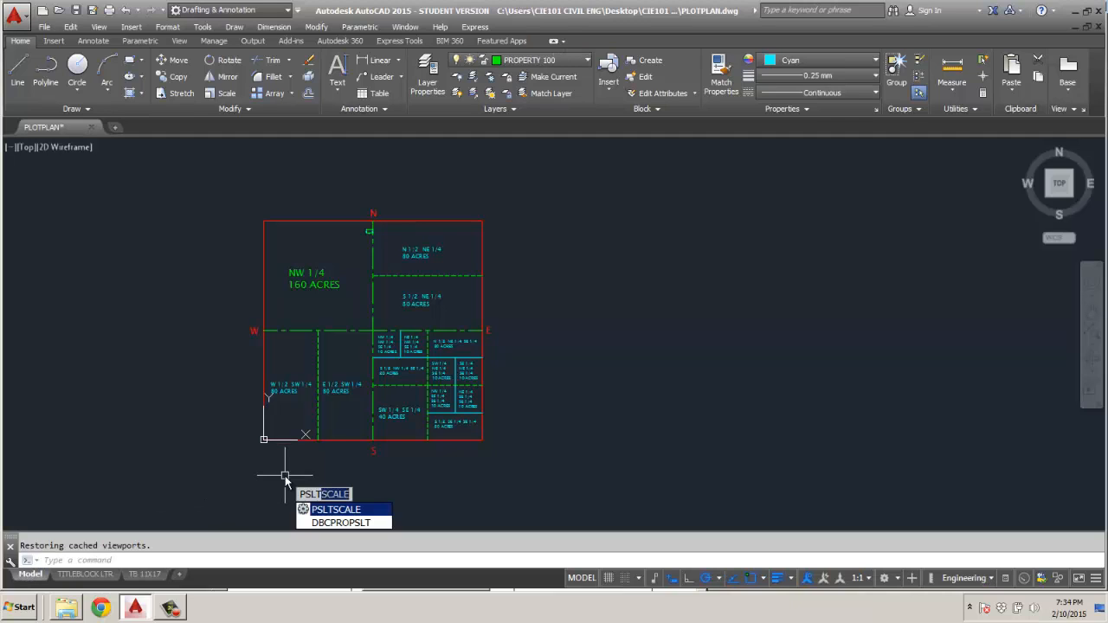
key("Return")
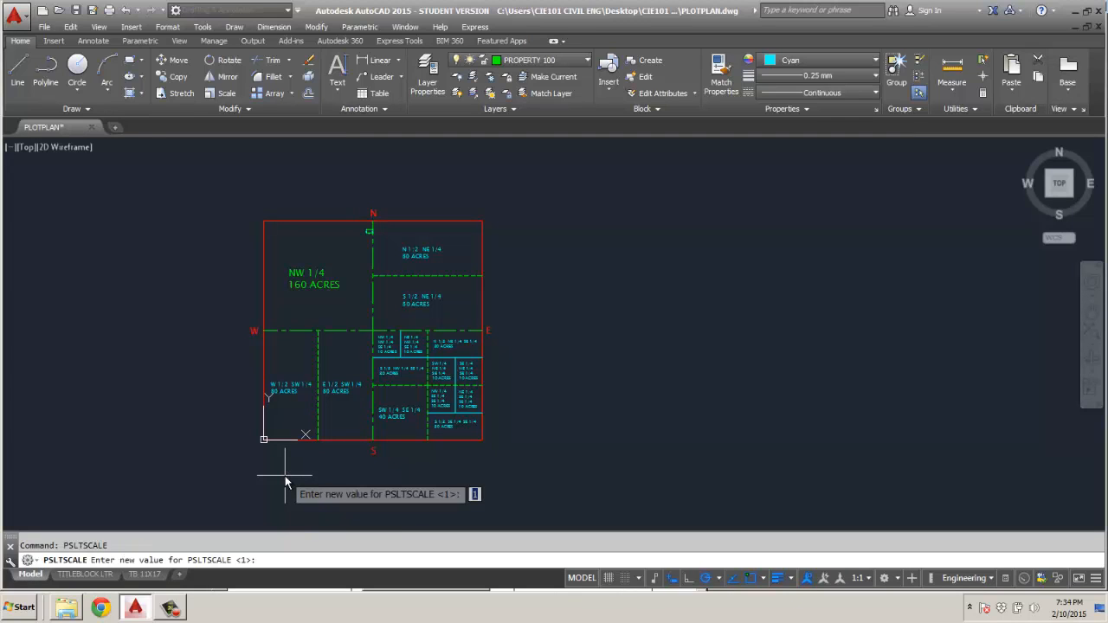
type("0")
key("Return")
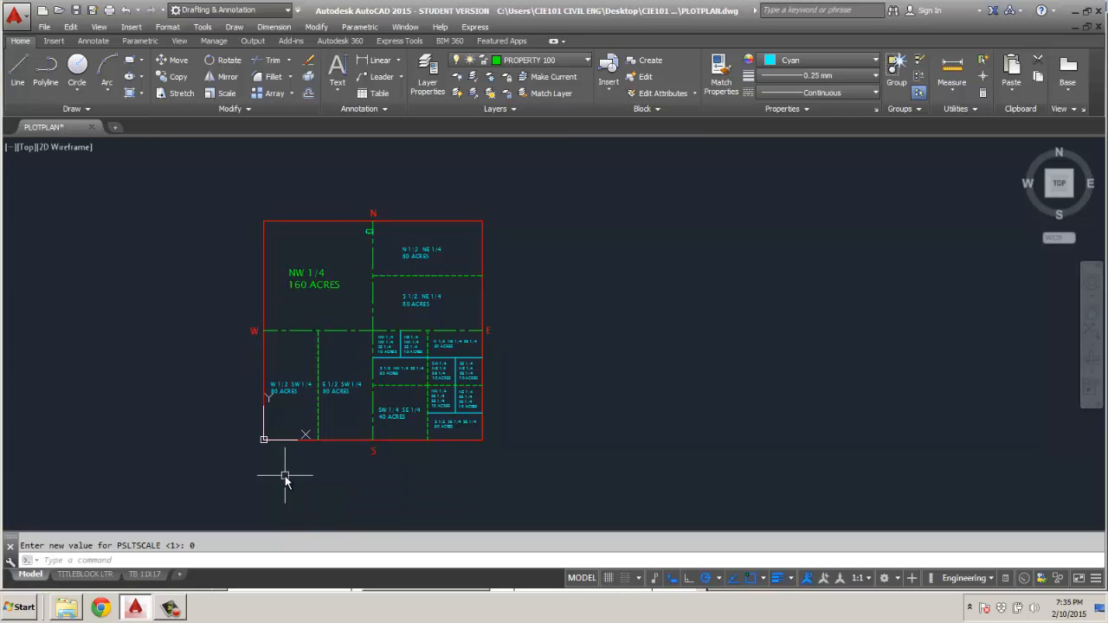
left_click(144, 574)
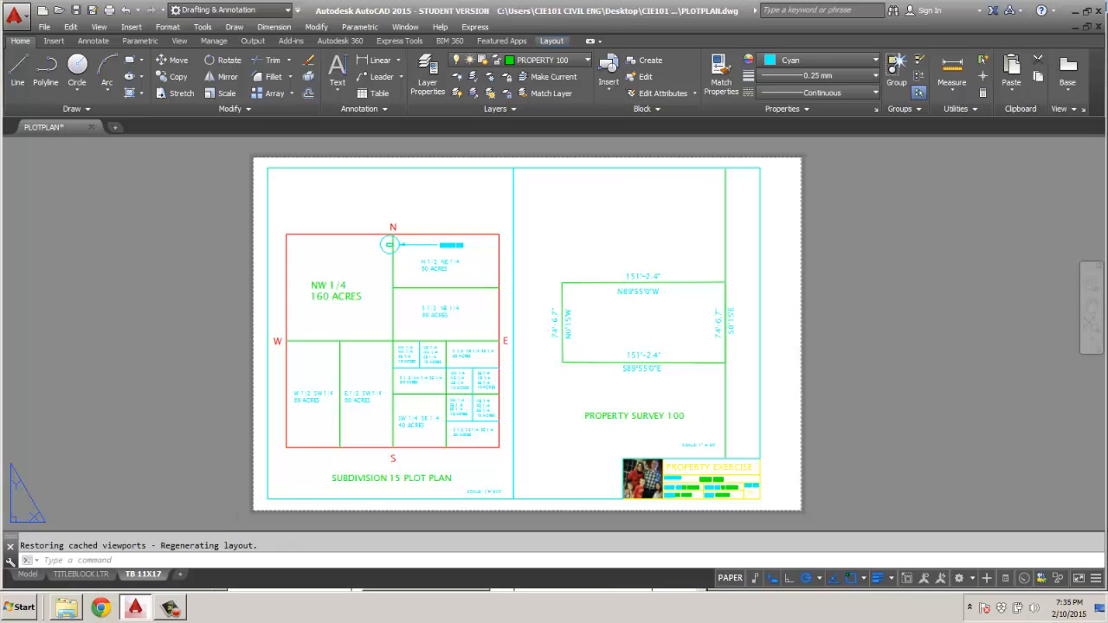
scroll(381, 376, "up", 3)
scroll(381, 376, "up", 2)
scroll(384, 373, "down", 6)
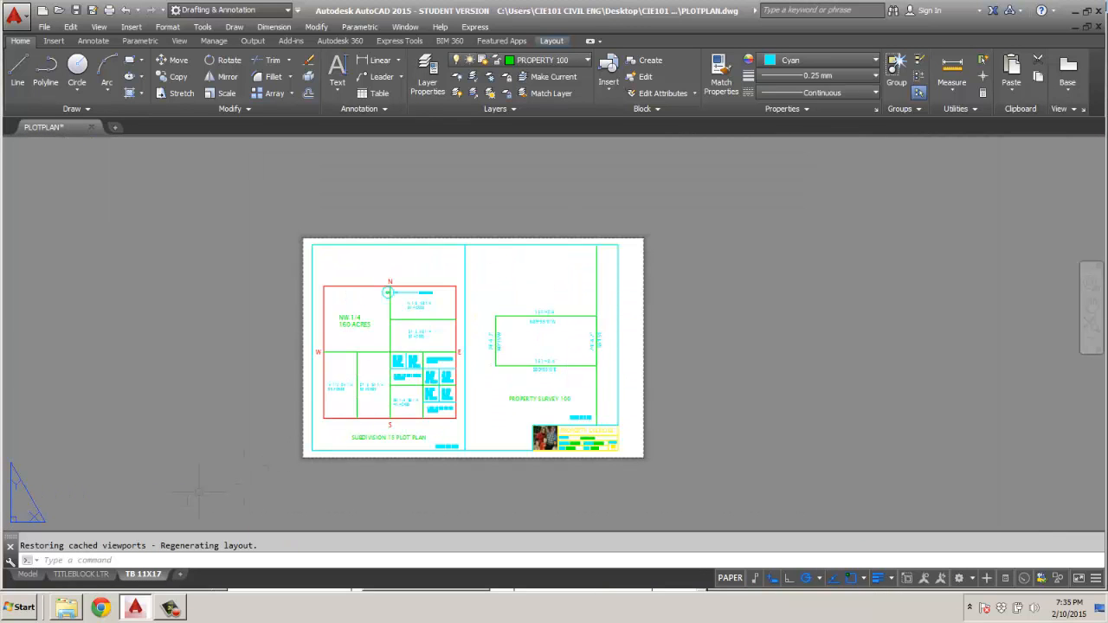
Set PSLTSCALE to 1 in model space.
left_click(28, 574)
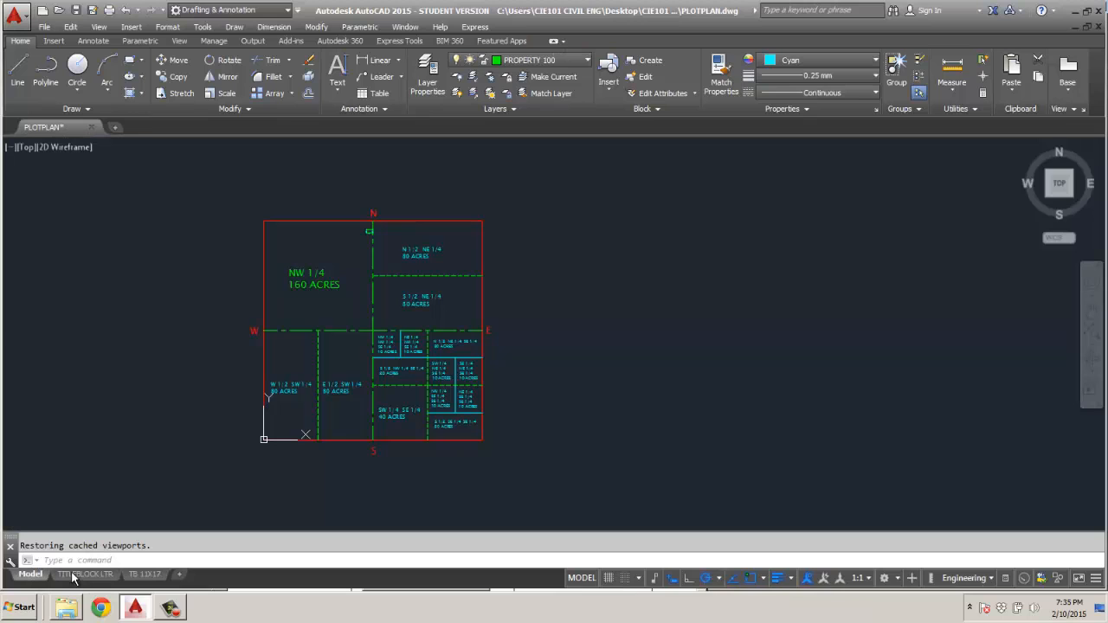
right_click(310, 470)
left_click(539, 481)
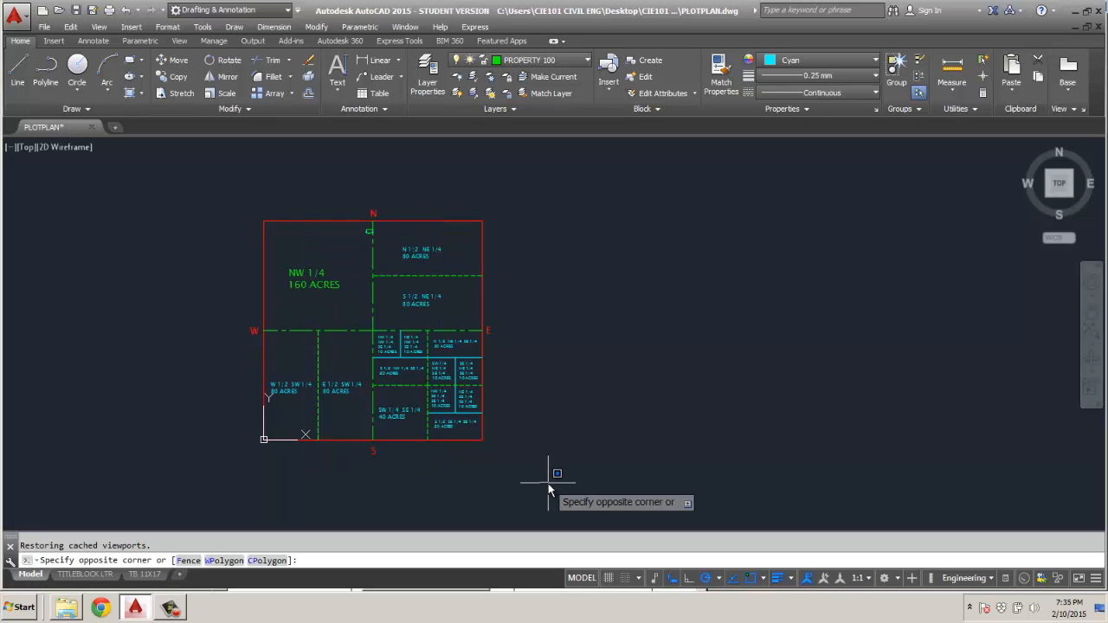
type("PS")
key("Escape")
type("PS")
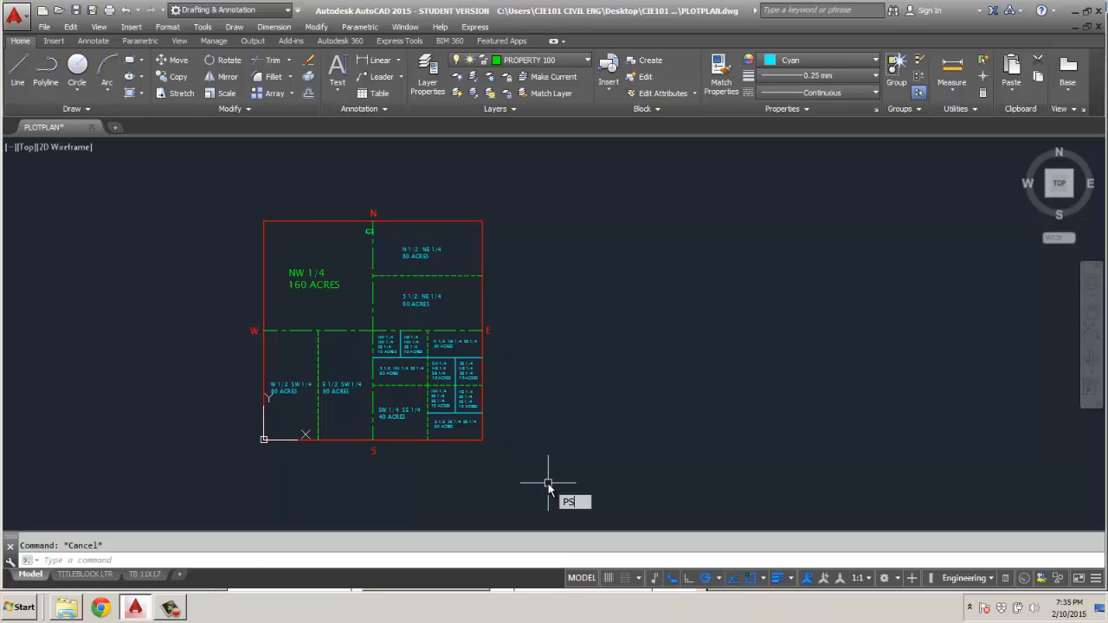
type("LTSC")
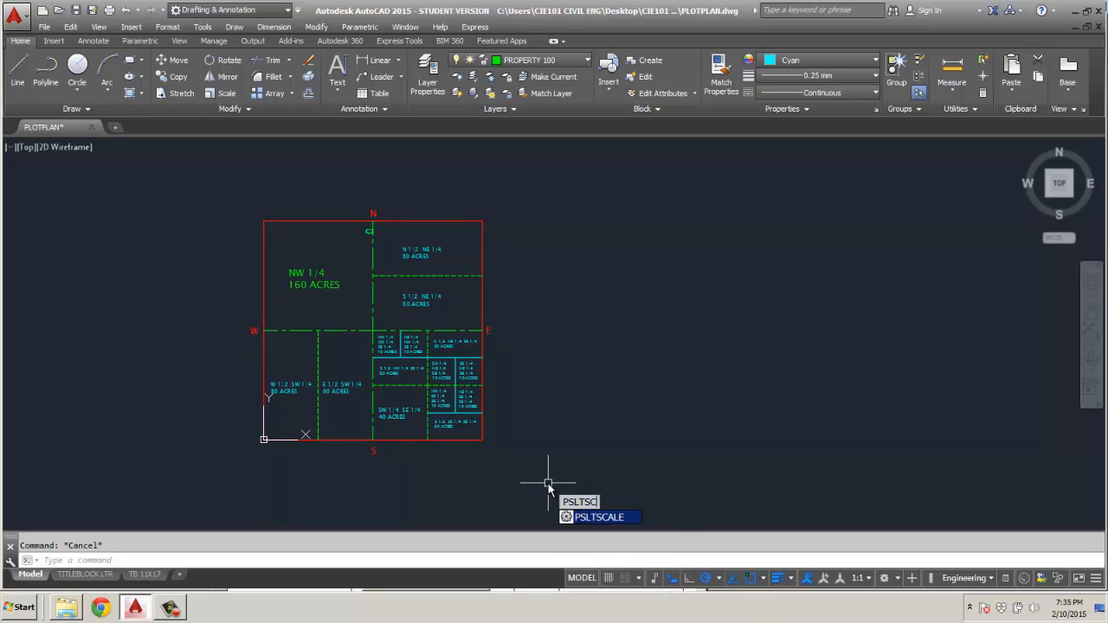
type("ALE")
key("Return")
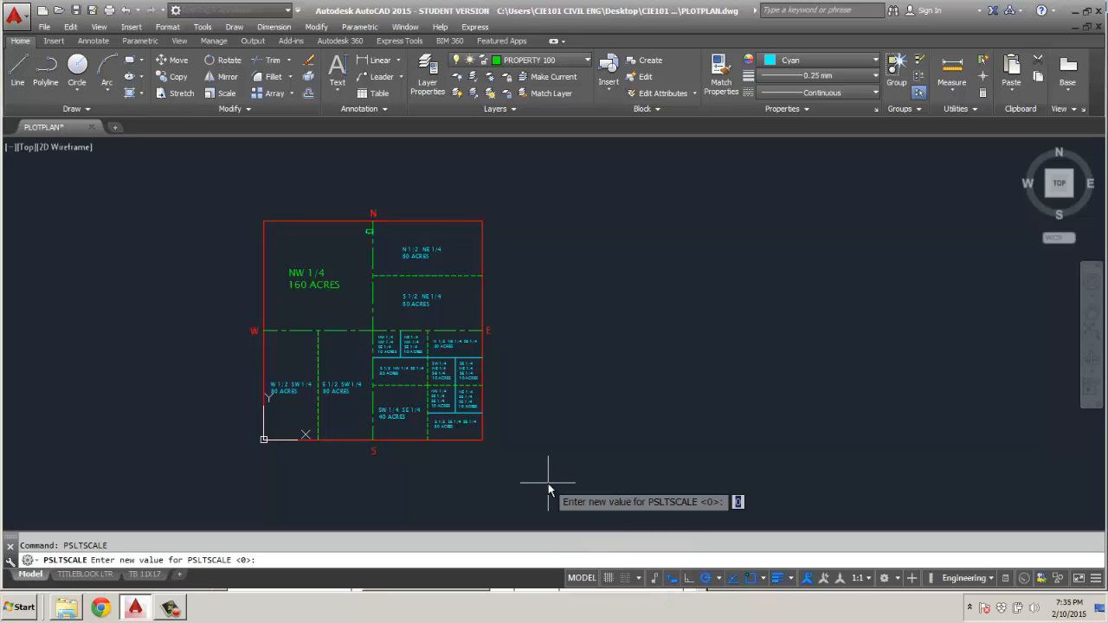
type("1")
key("Return")
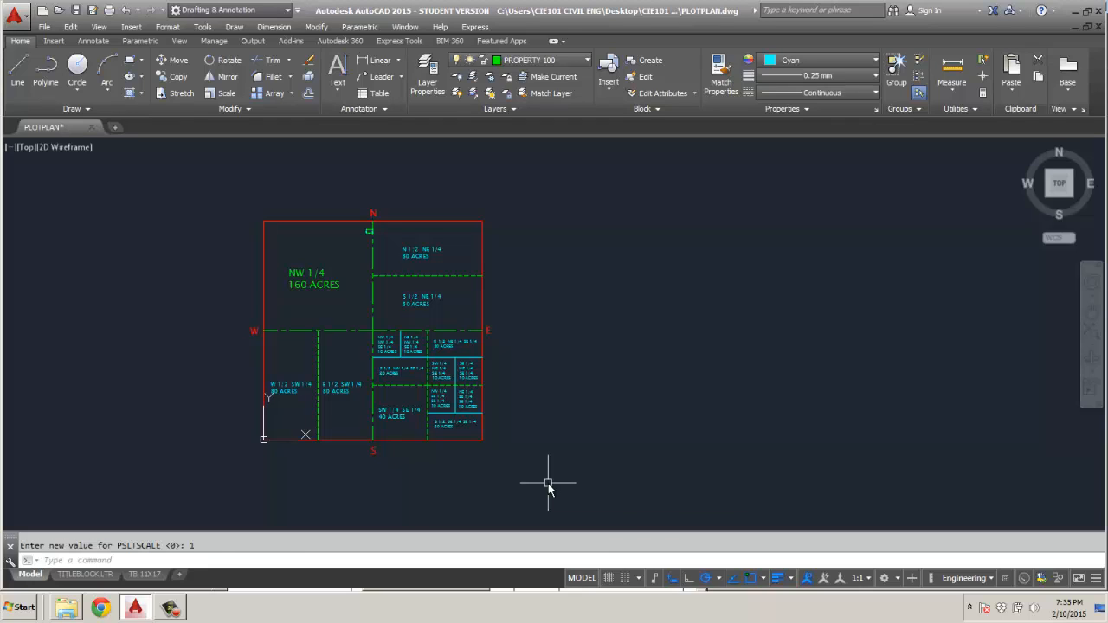
Check the PSLTSCALE value on the TB 11X17 layout and examine the linetypes of the section's dividing lines.
left_click(144, 575)
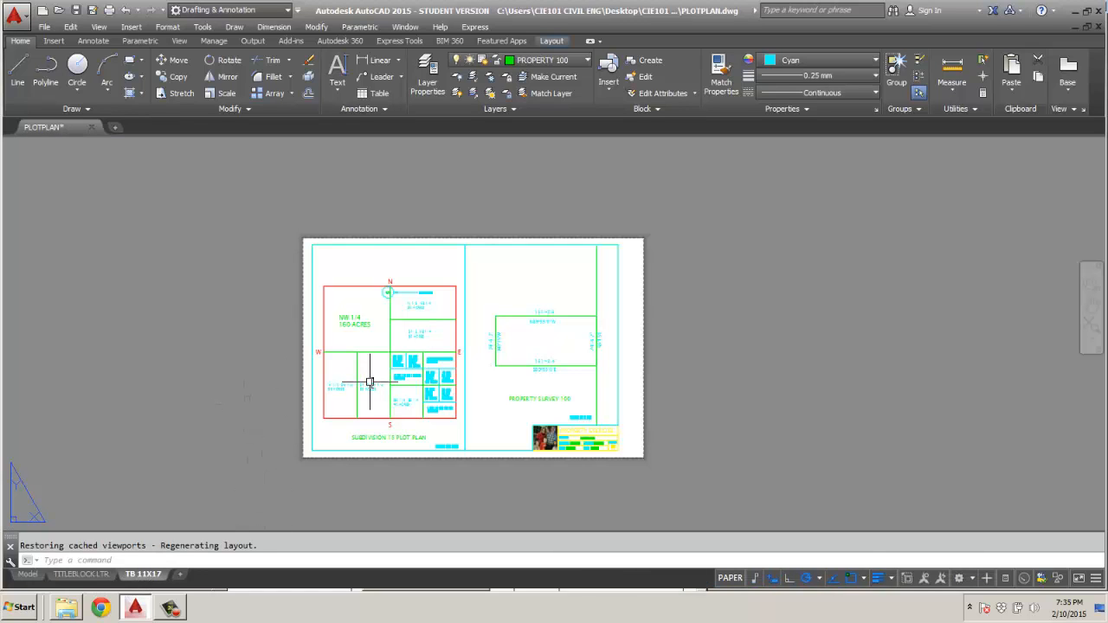
type("PSLT")
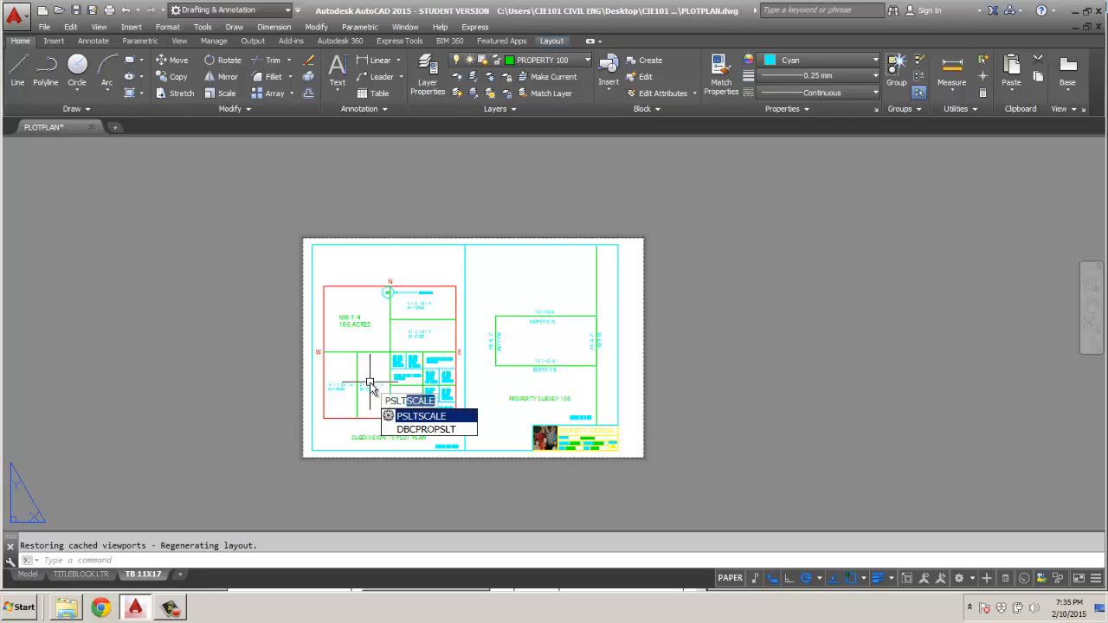
key("Return")
key("Return")
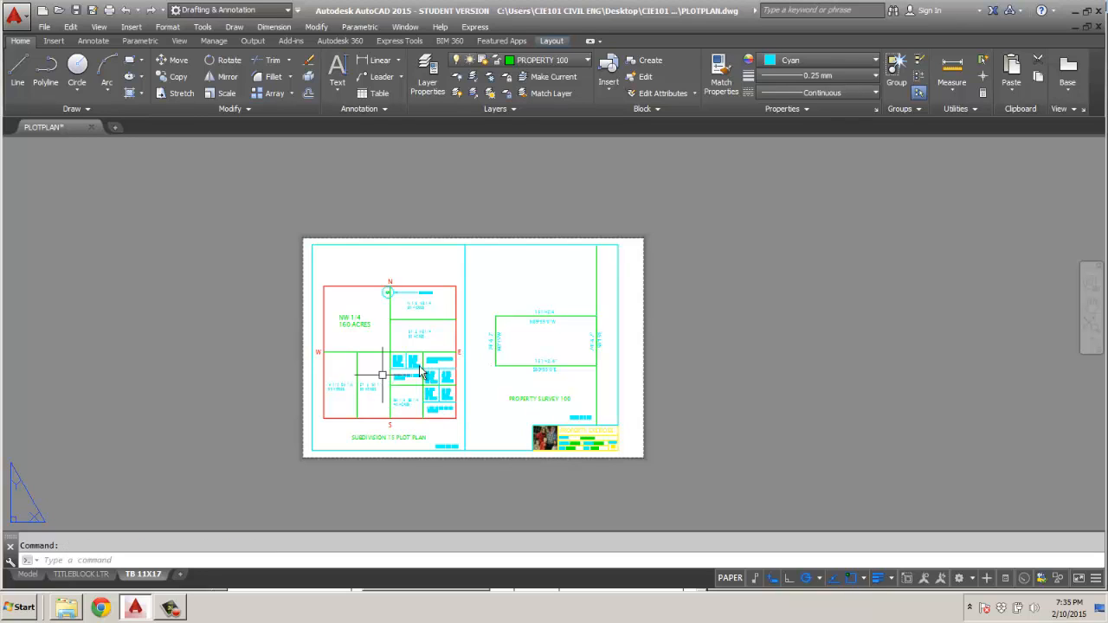
scroll(432, 365, "up", 5)
scroll(432, 365, "down", 5)
scroll(352, 349, "up", 4)
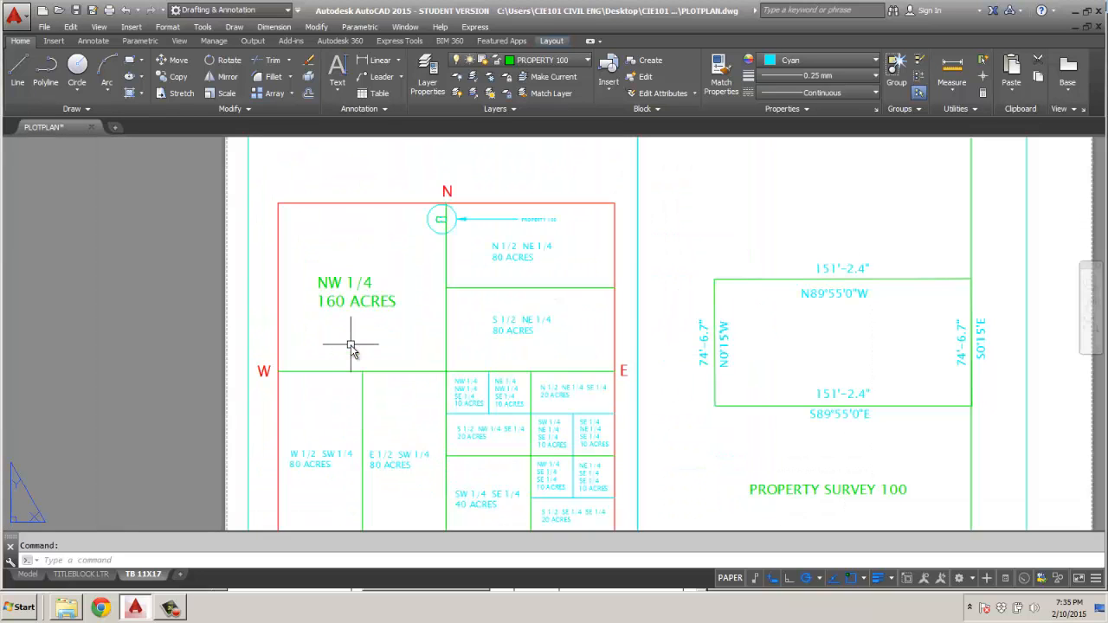
scroll(354, 347, "down", 4)
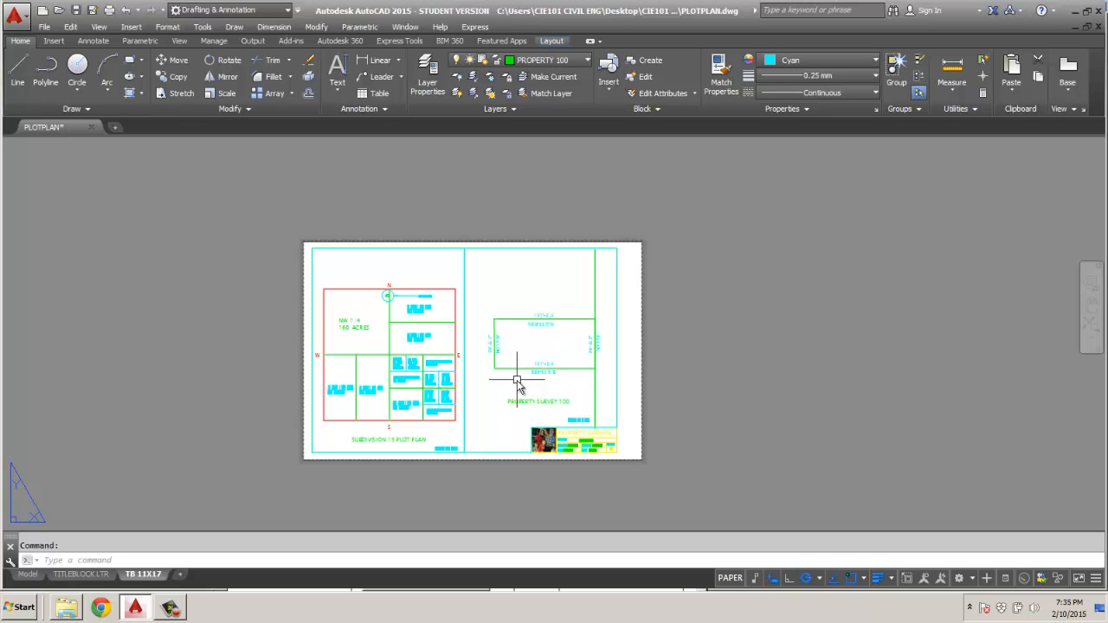
scroll(407, 300, "up", 4)
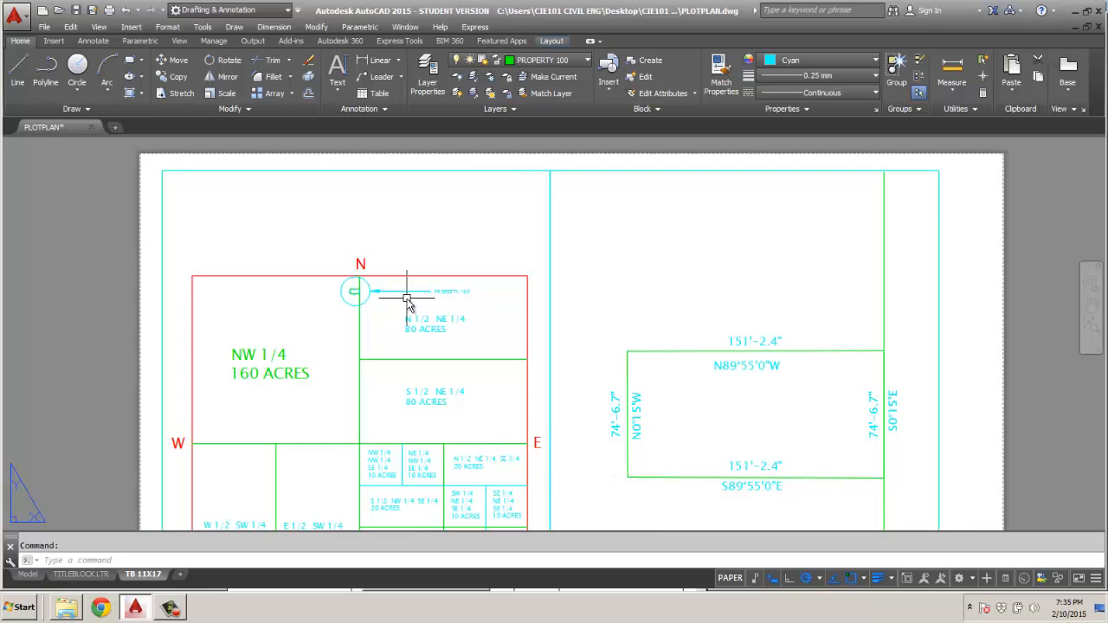
scroll(407, 301, "down", 3)
middle_click_drag(401, 312, 426, 317)
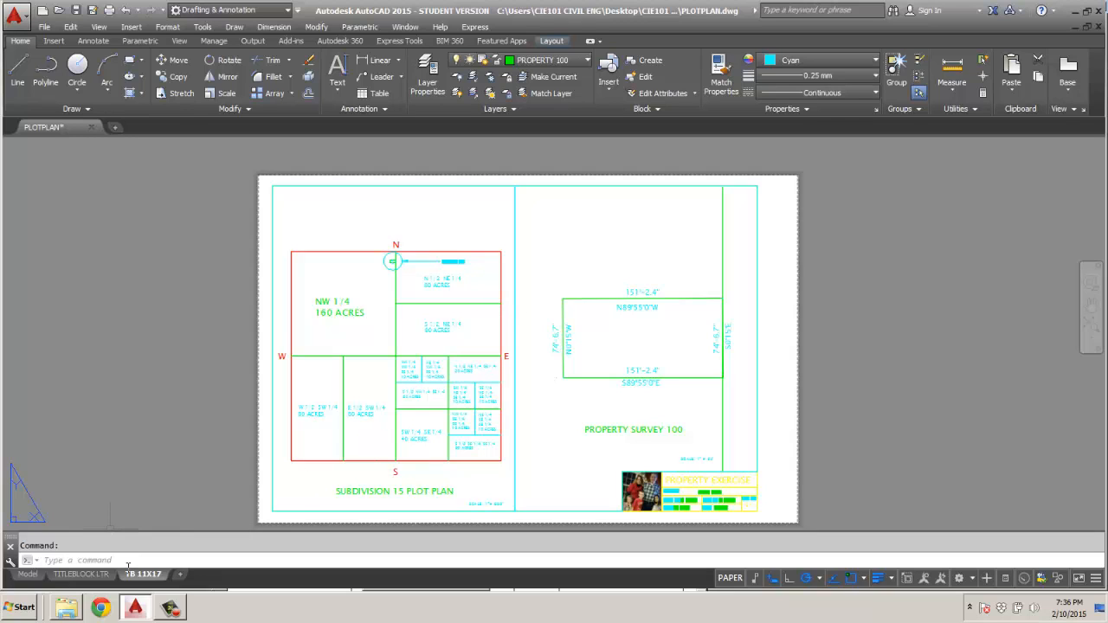
Fit the whole section plan inside the viewport of the TITLEBLOCK LTR layout, roughly centred above the title block.
left_click(66, 574)
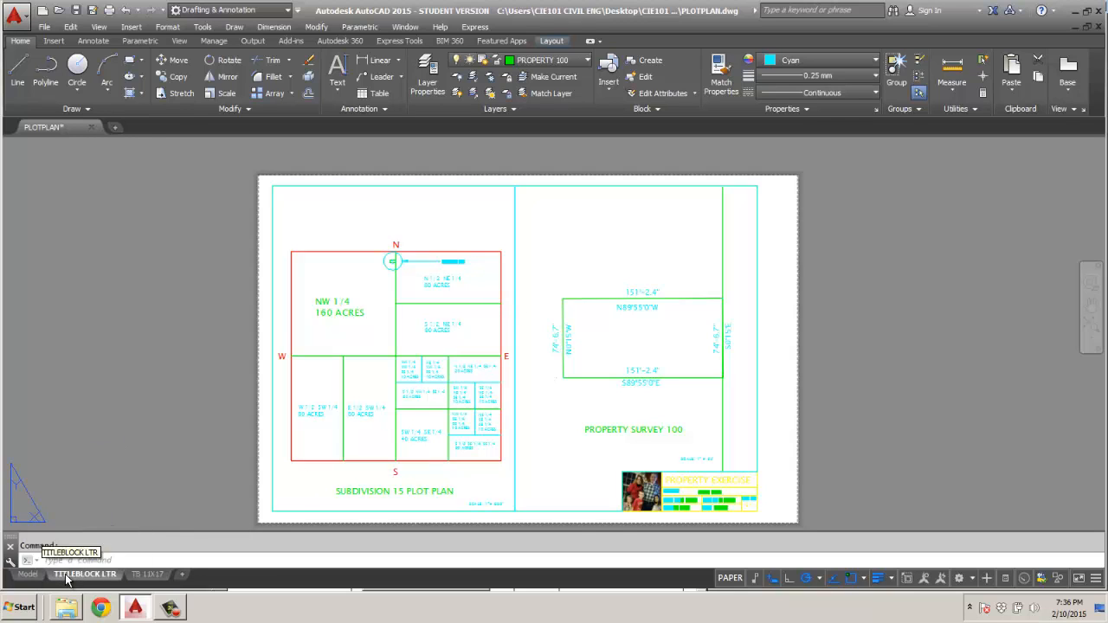
scroll(504, 410, "down", 2)
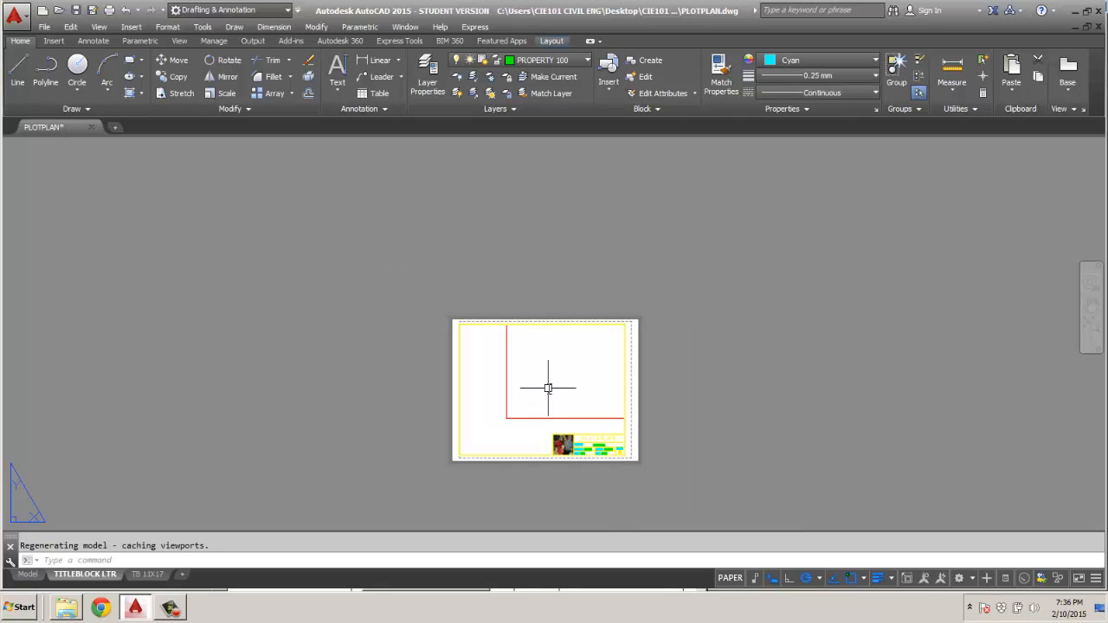
scroll(548, 387, "down", 2)
scroll(548, 385, "up", 2)
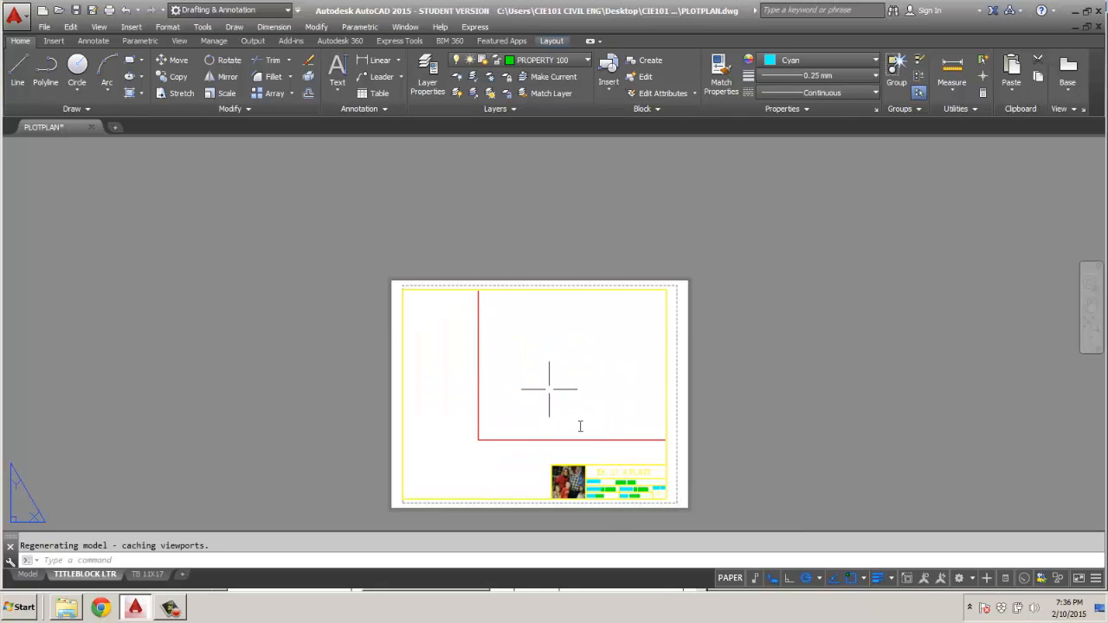
double_click(558, 422)
scroll(556, 407, "down", 5)
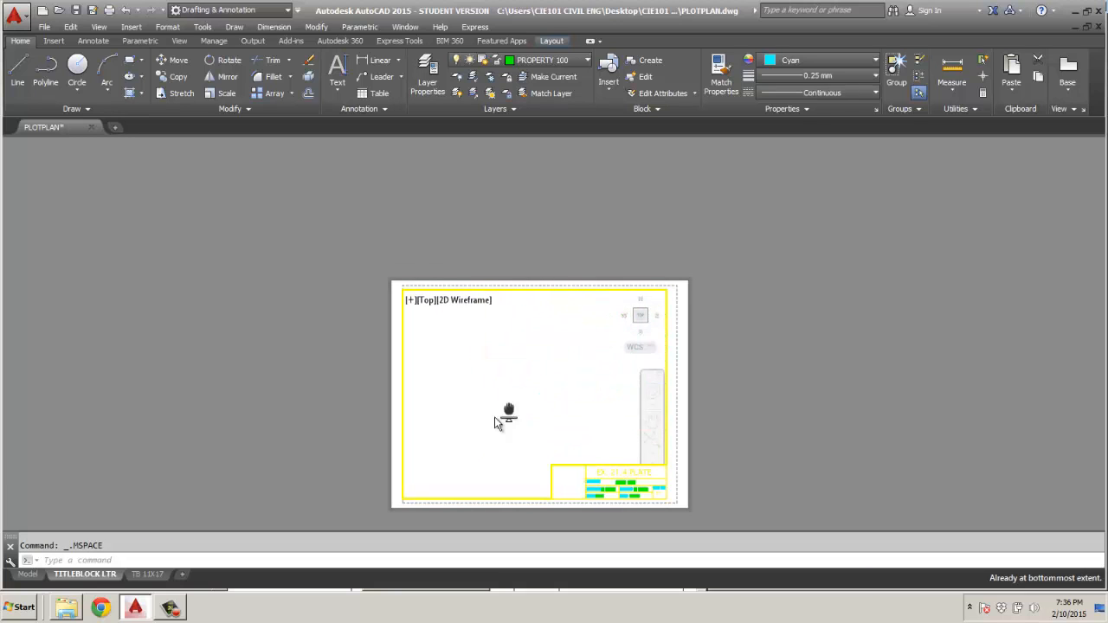
scroll(511, 405, "up", 4)
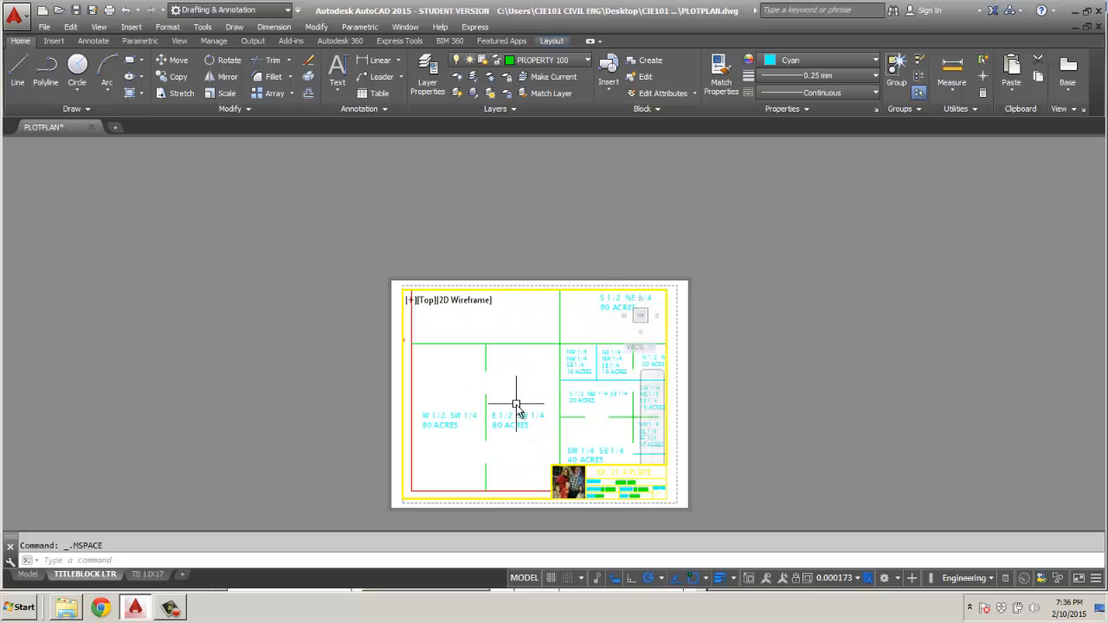
middle_click(543, 381)
middle_click(543, 381)
scroll(544, 385, "up", 3)
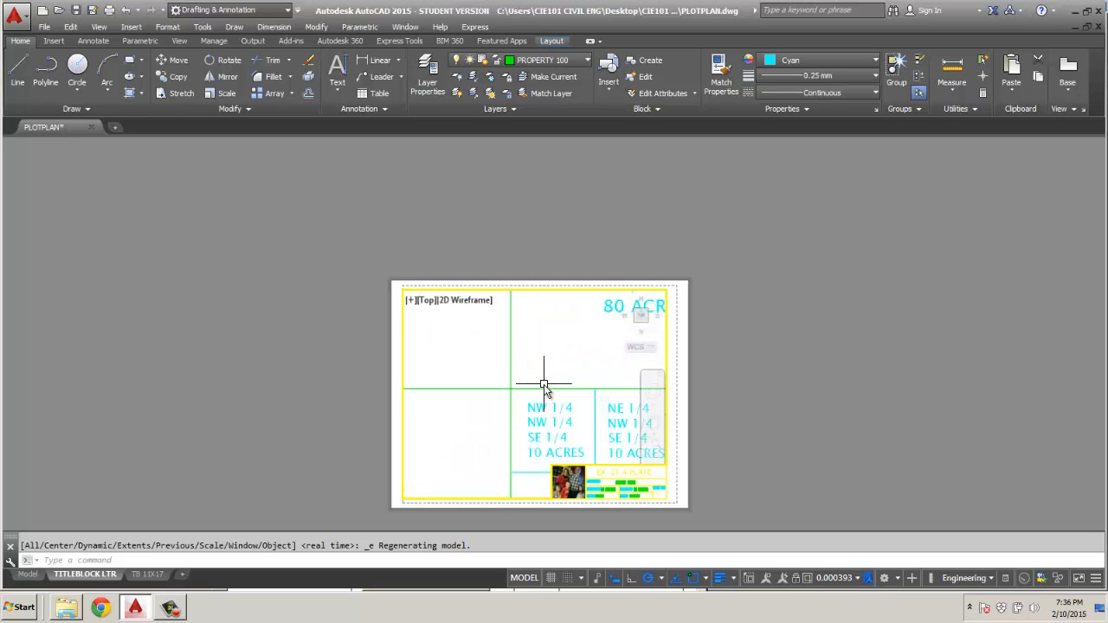
scroll(544, 385, "down", 4)
middle_click(532, 400)
middle_click(532, 400)
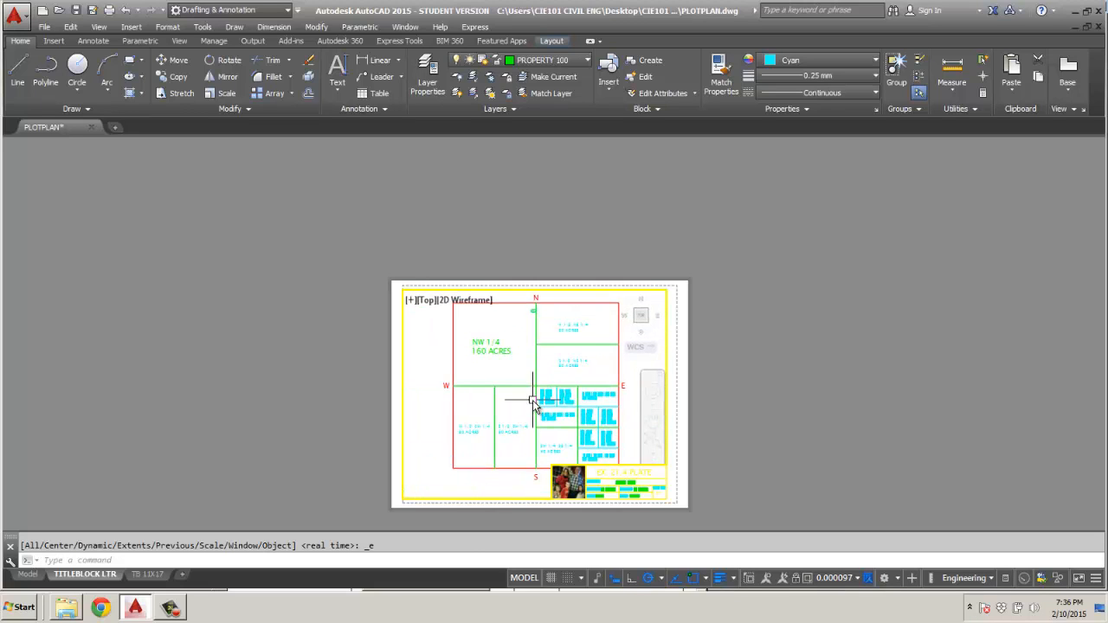
mouse_move(566, 410)
middle_mouse_down()
mouse_move(522, 407)
mouse_move(543, 400)
middle_mouse_up()
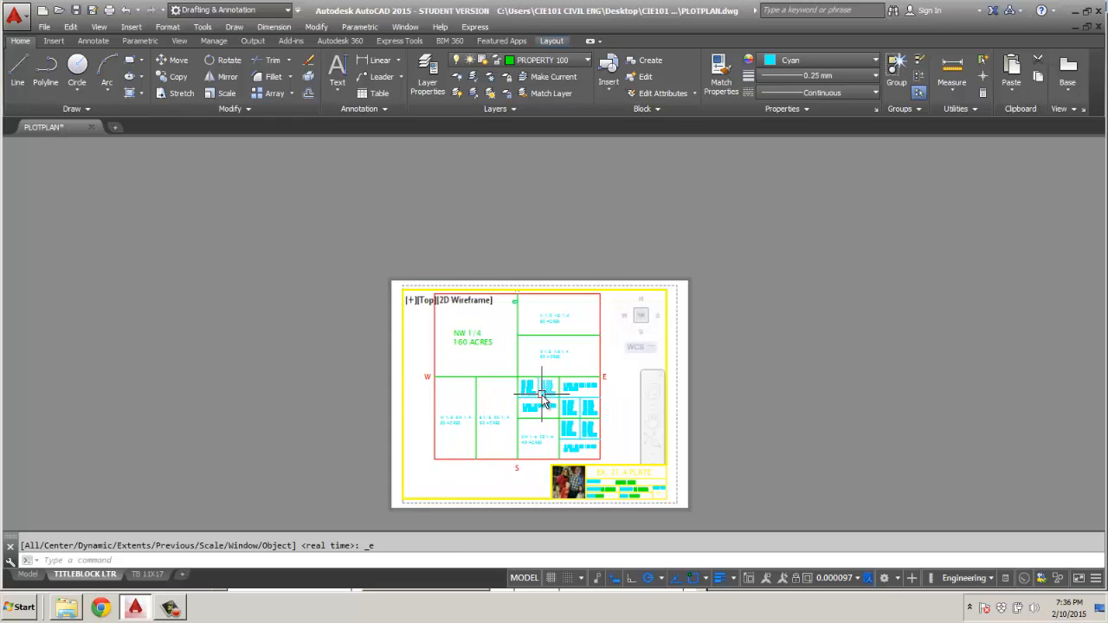
scroll(543, 401, "down", 2)
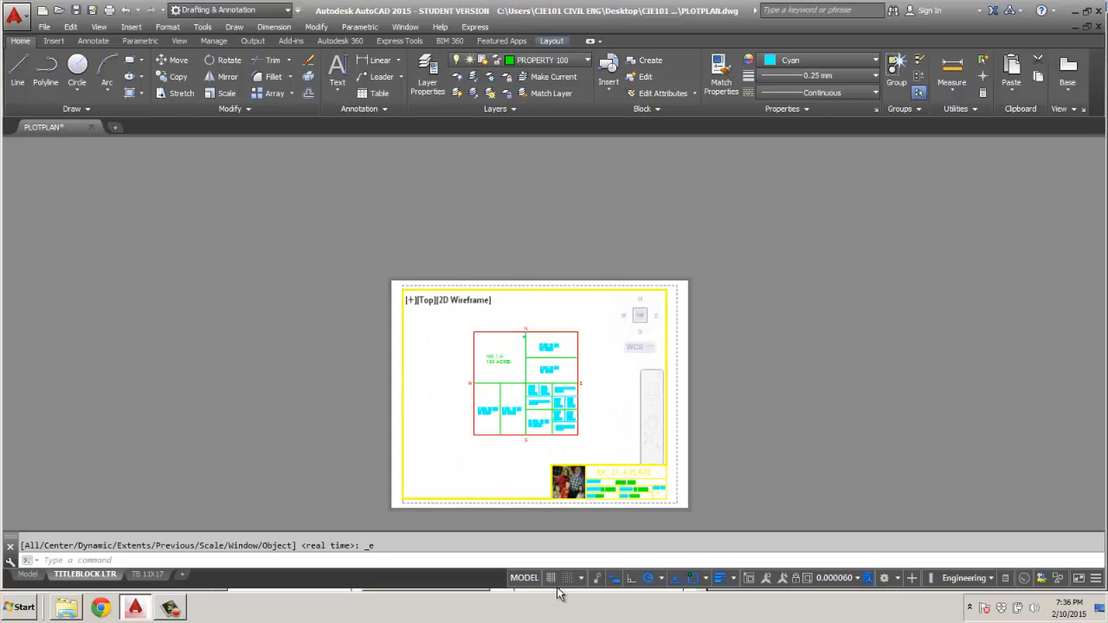
Return to paper space, check the section's linetypes on the TITLEBLOCK LTR layout, and go back to the TB 11X17 layout.
left_click(524, 578)
scroll(536, 425, "up", 8)
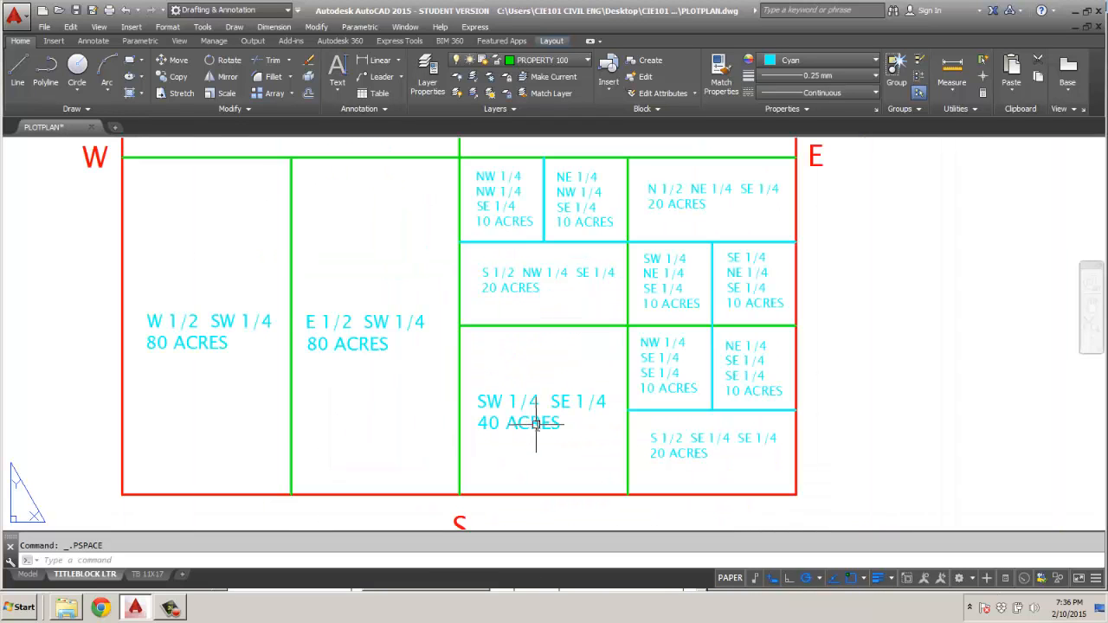
scroll(536, 425, "down", 4)
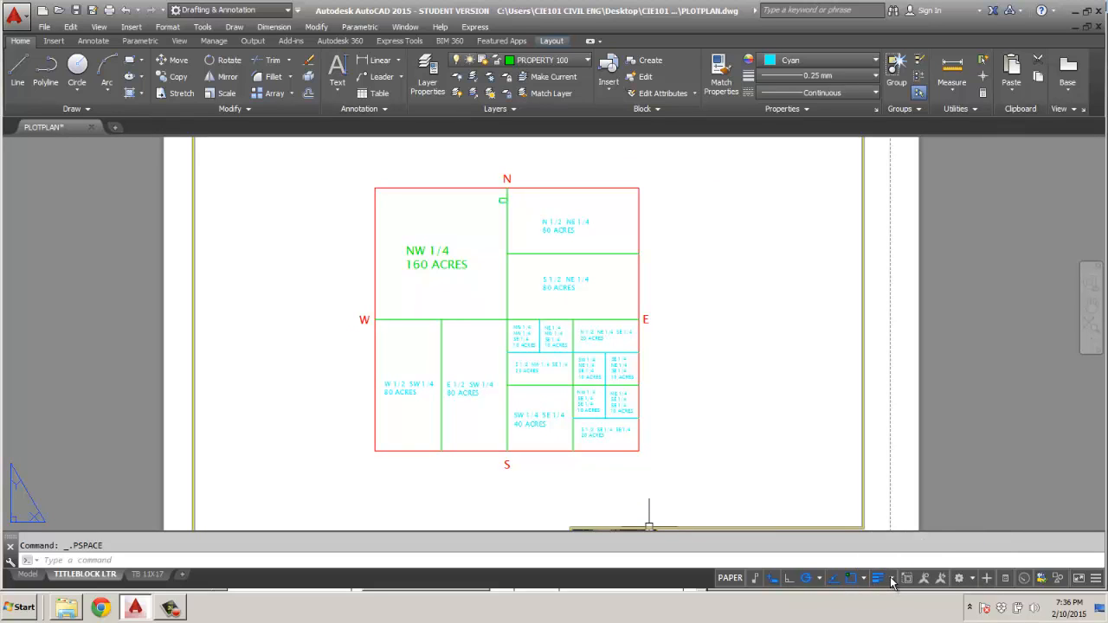
left_click(809, 110)
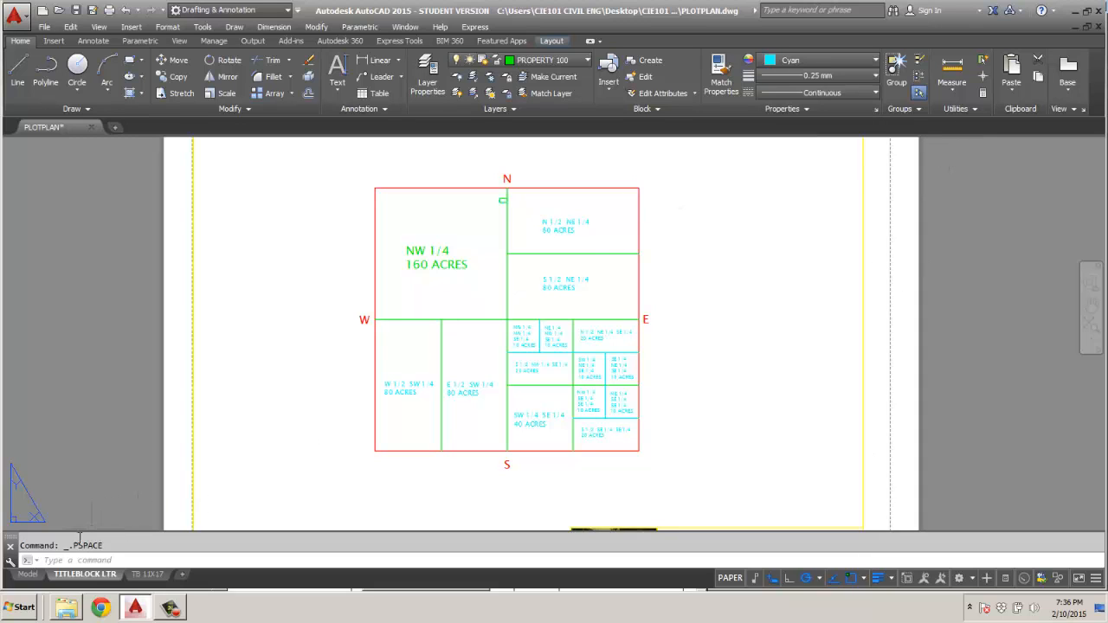
left_click(145, 575)
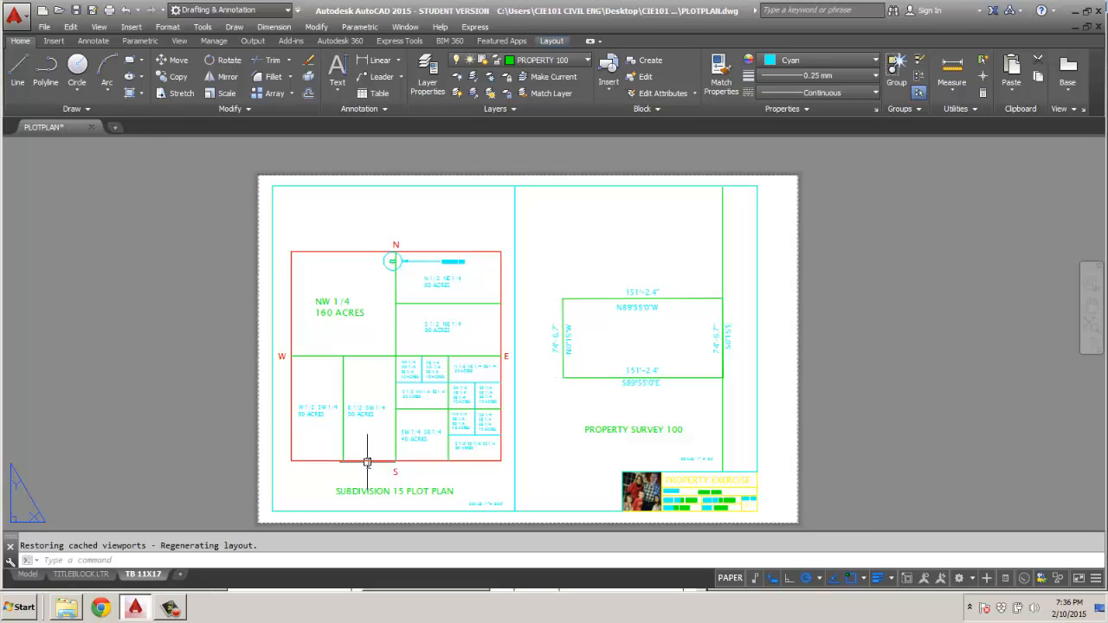
right_click(417, 456)
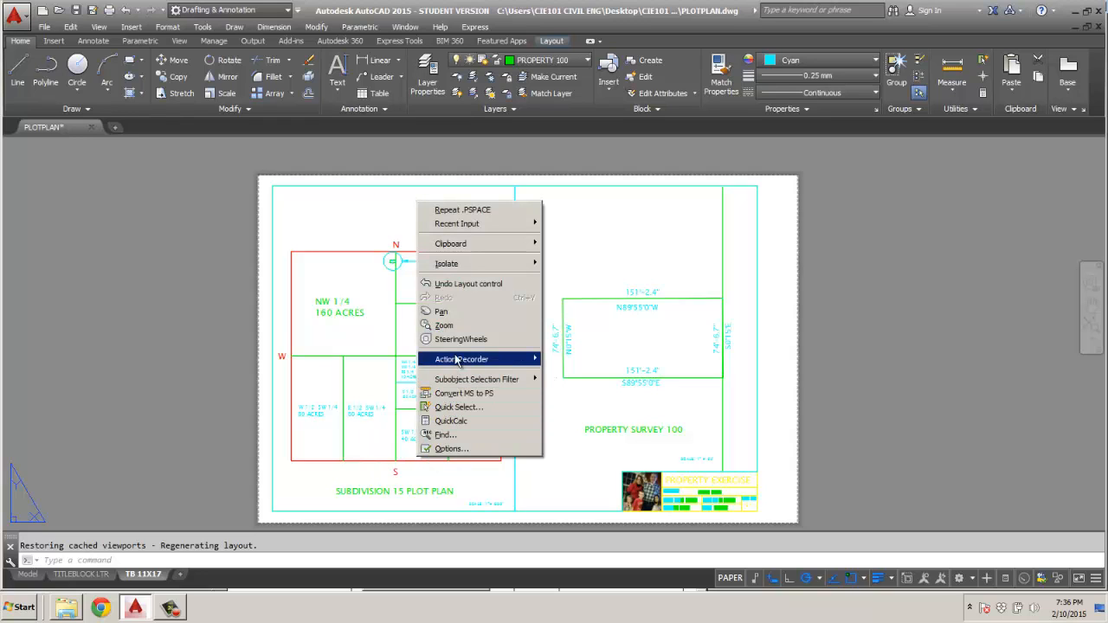
left_click(399, 450)
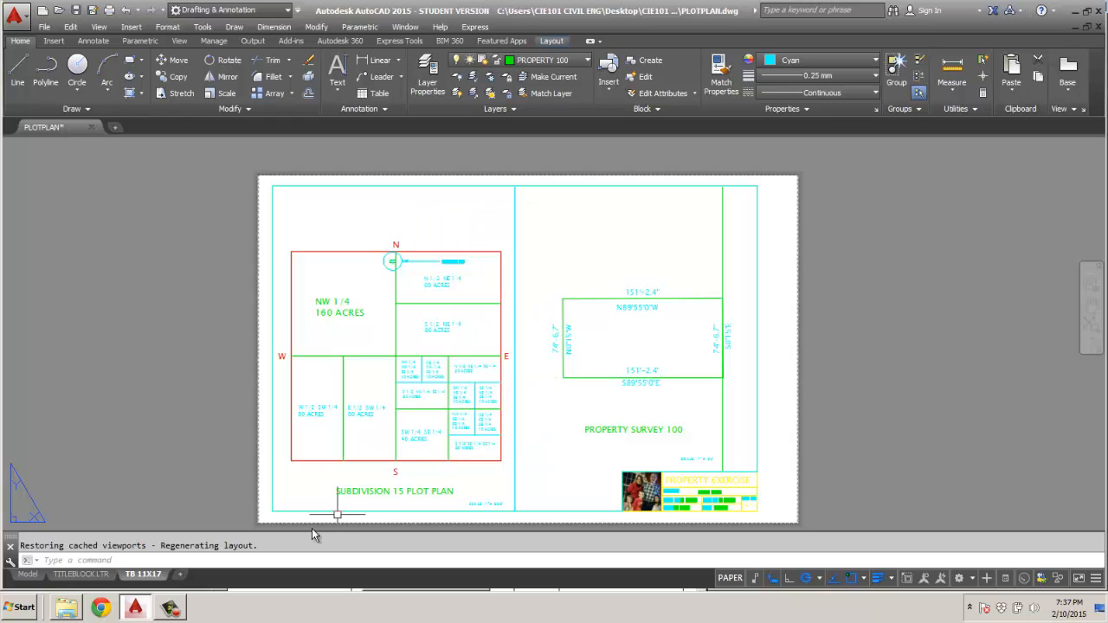
Preview the TB 11X17 layout with the DWG To PDF.pc3 plotter and start the plot from the preview.
right_click(152, 576)
left_click(184, 504)
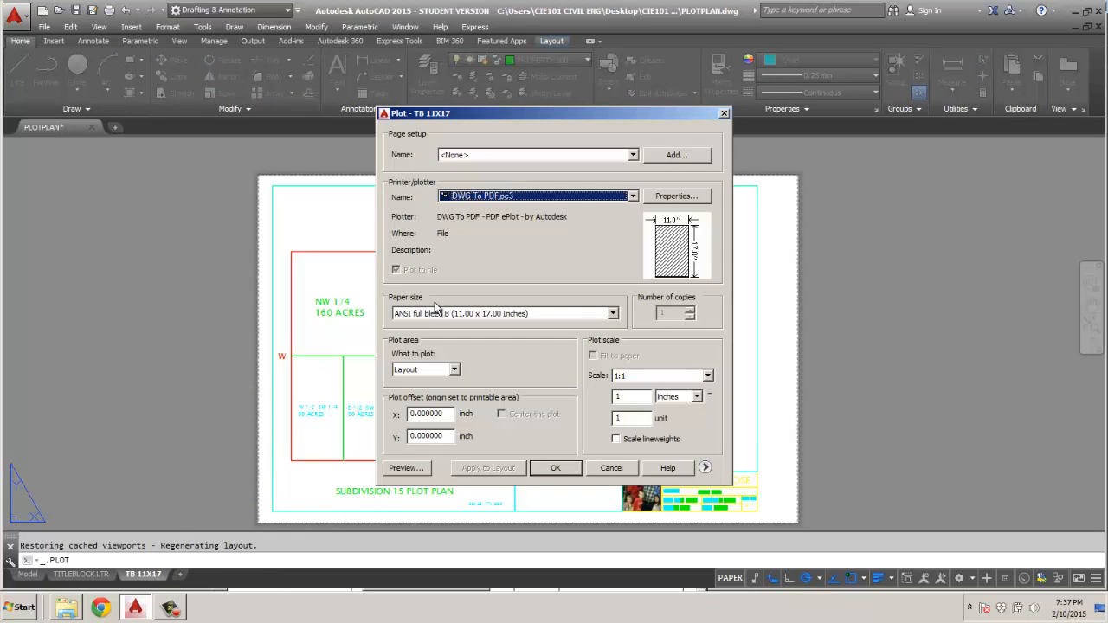
left_click(409, 468)
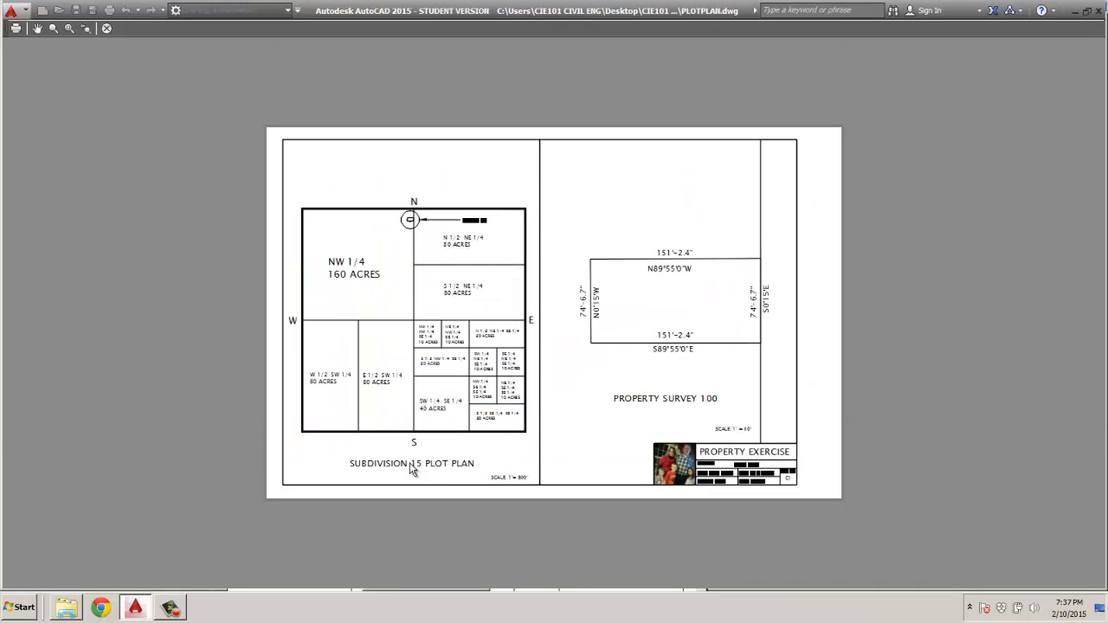
right_click(486, 466)
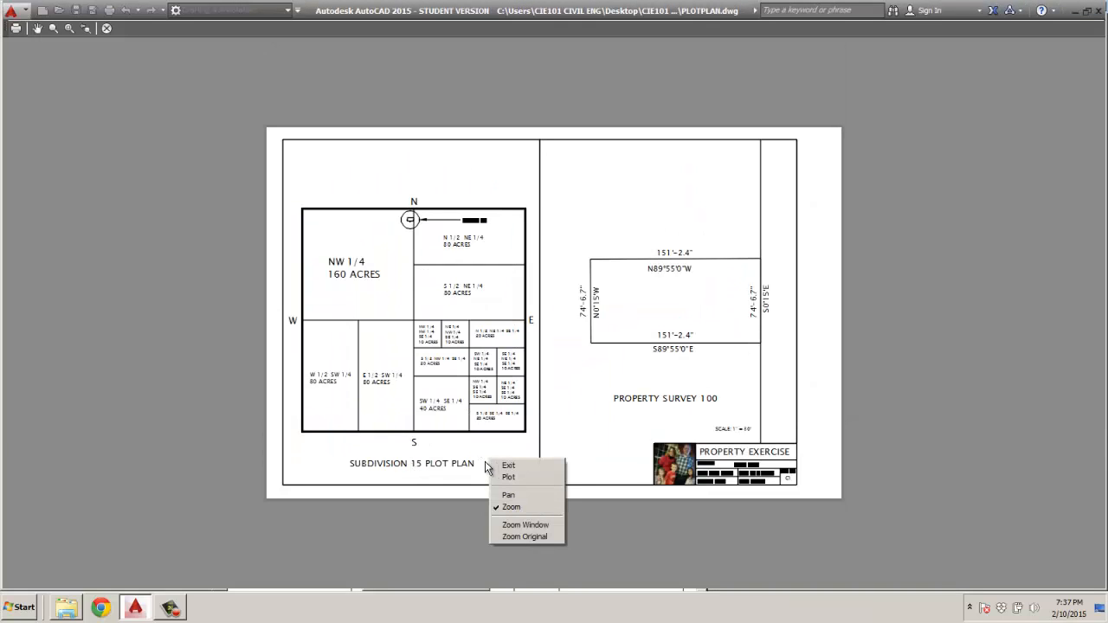
left_click(15, 29)
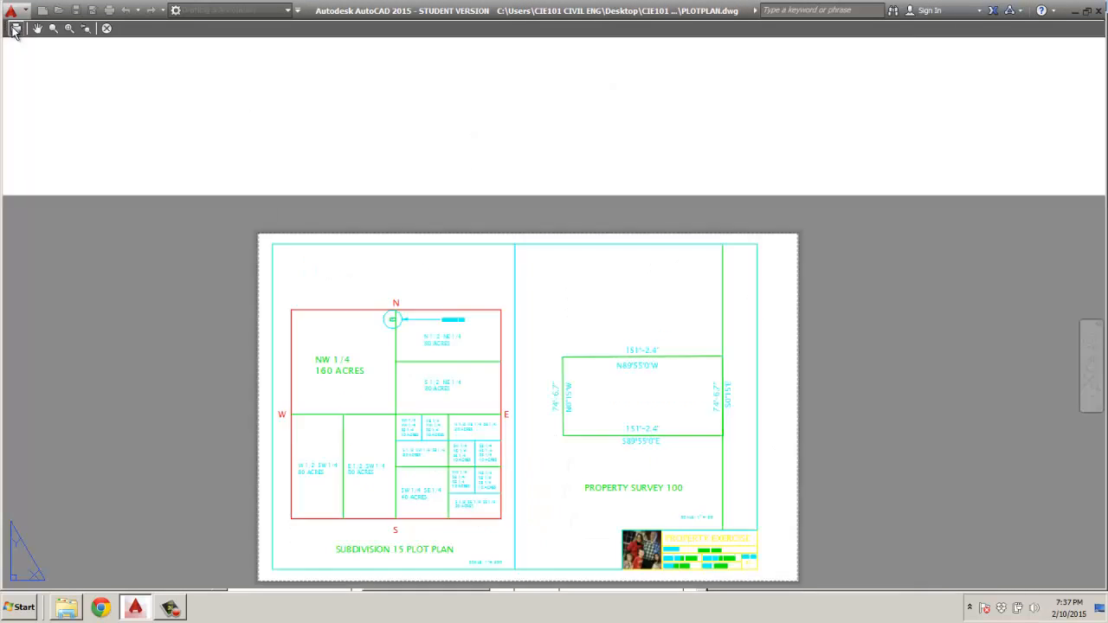
Choose the PLOTS folder inside the desktop folder CIE101 A 2015 as the save location for the plotted PDF.
left_click(620, 136)
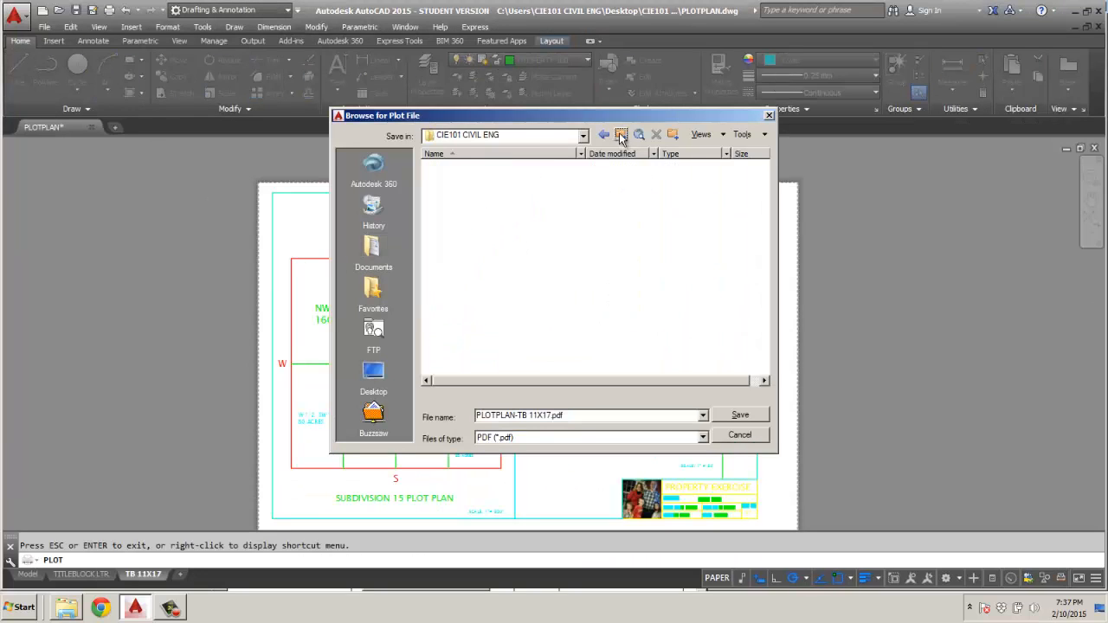
left_click(621, 136)
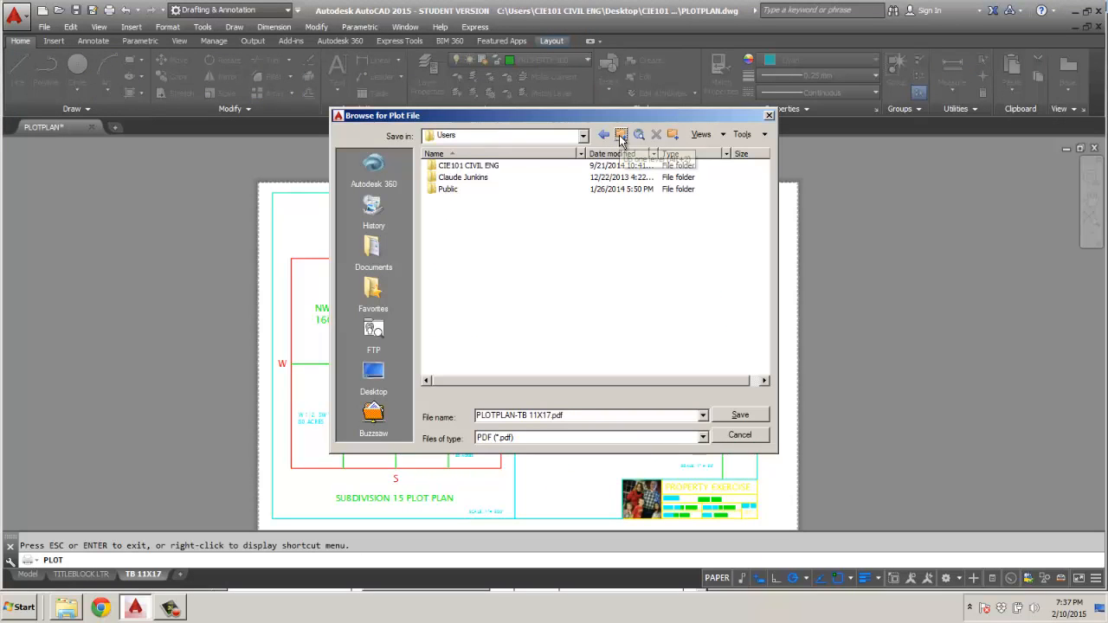
left_click(620, 138)
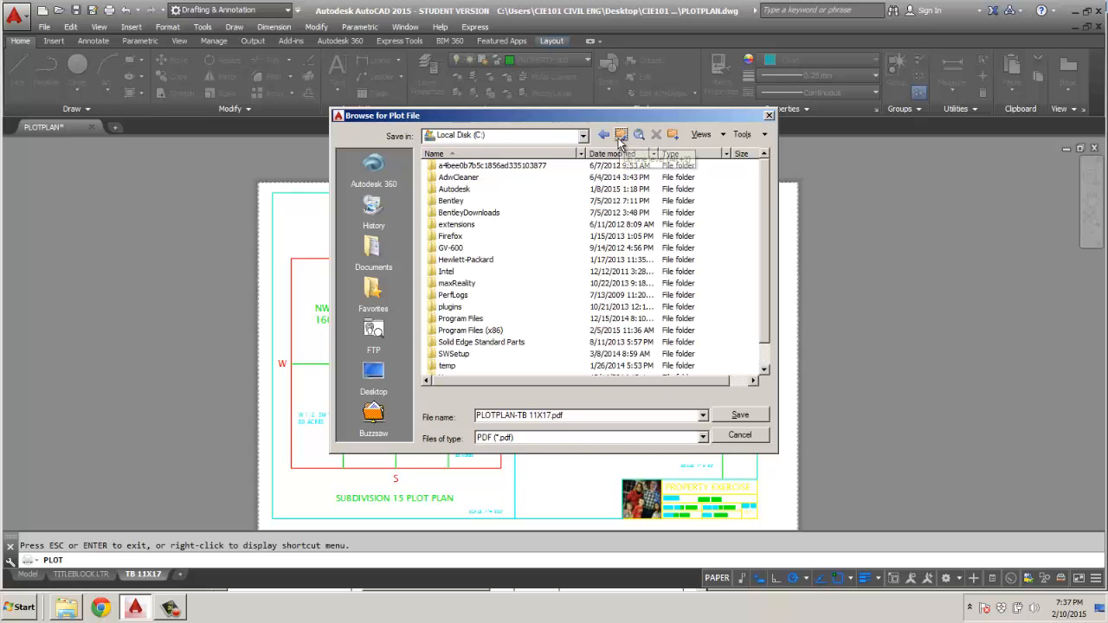
left_click(619, 136)
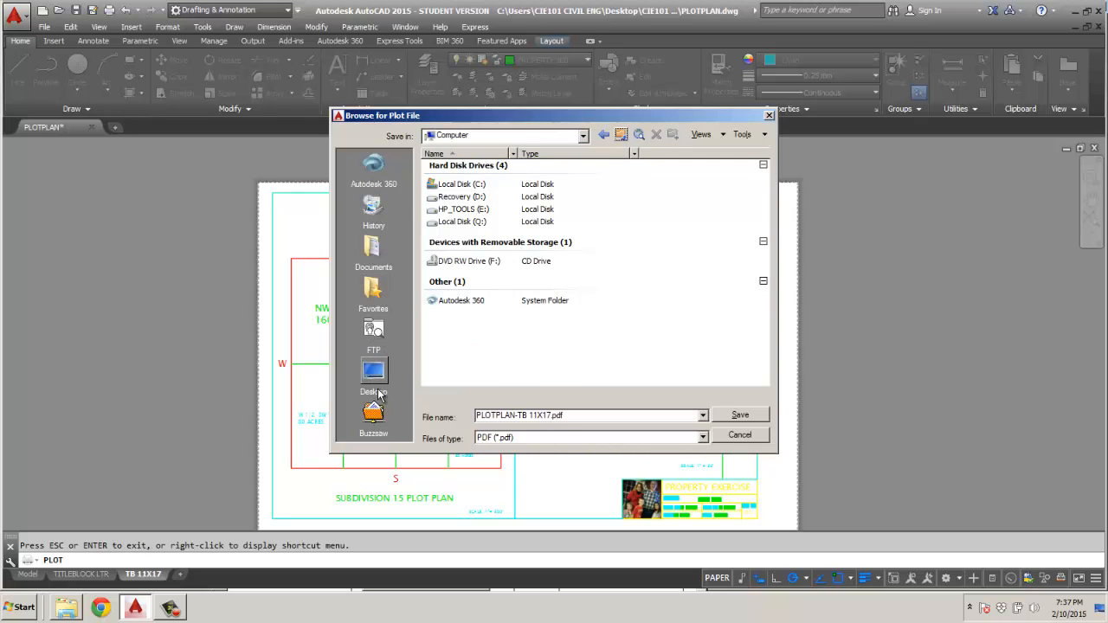
left_click(379, 371)
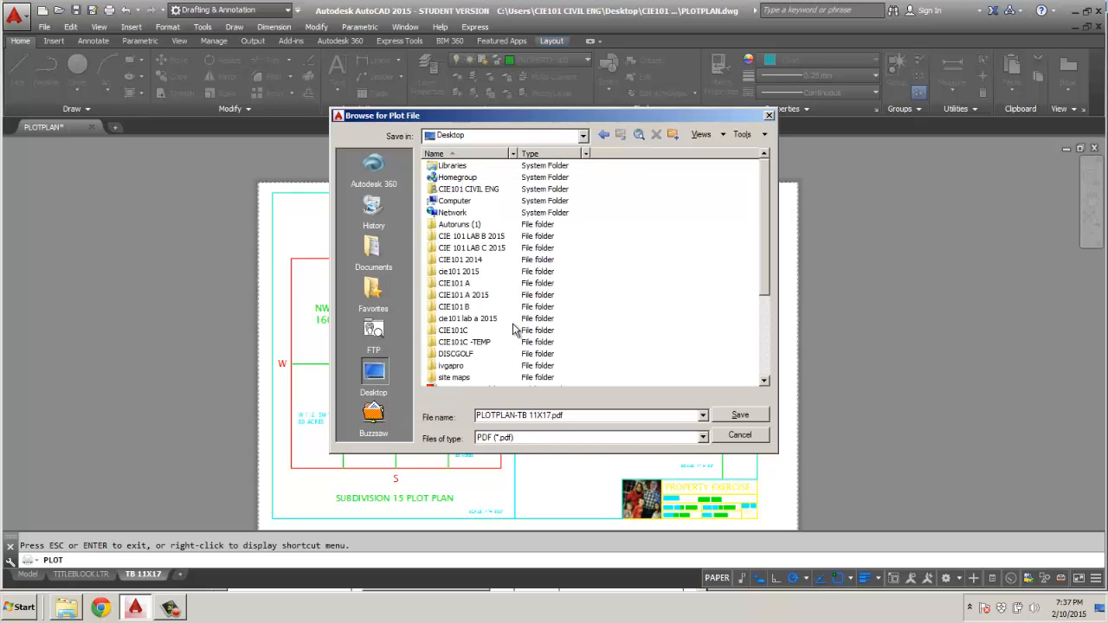
left_click(466, 298)
double_click(468, 298)
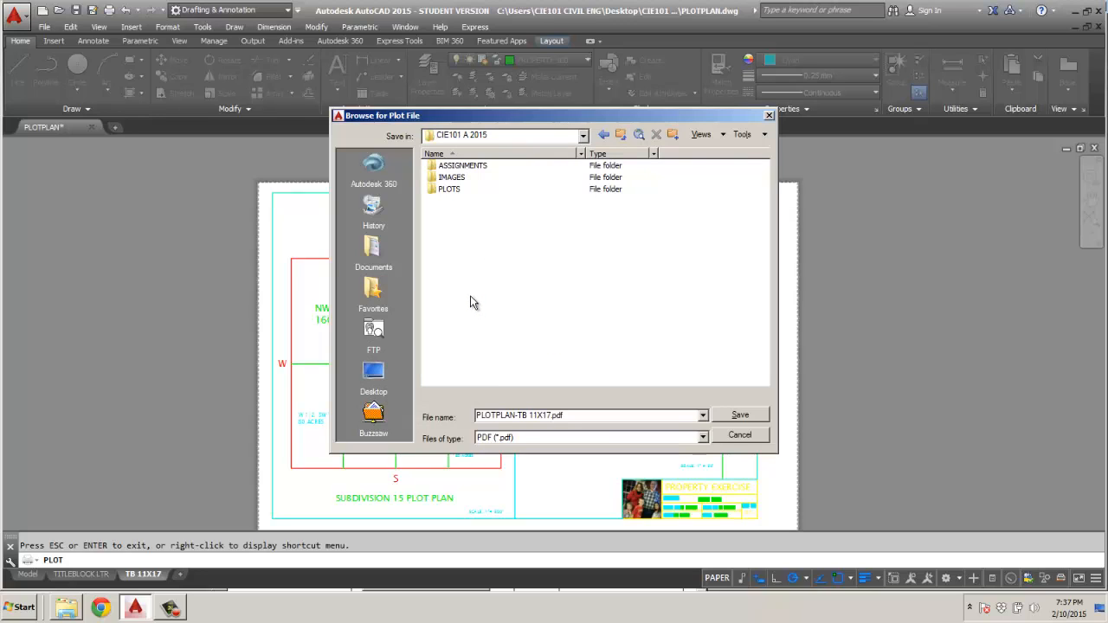
double_click(450, 192)
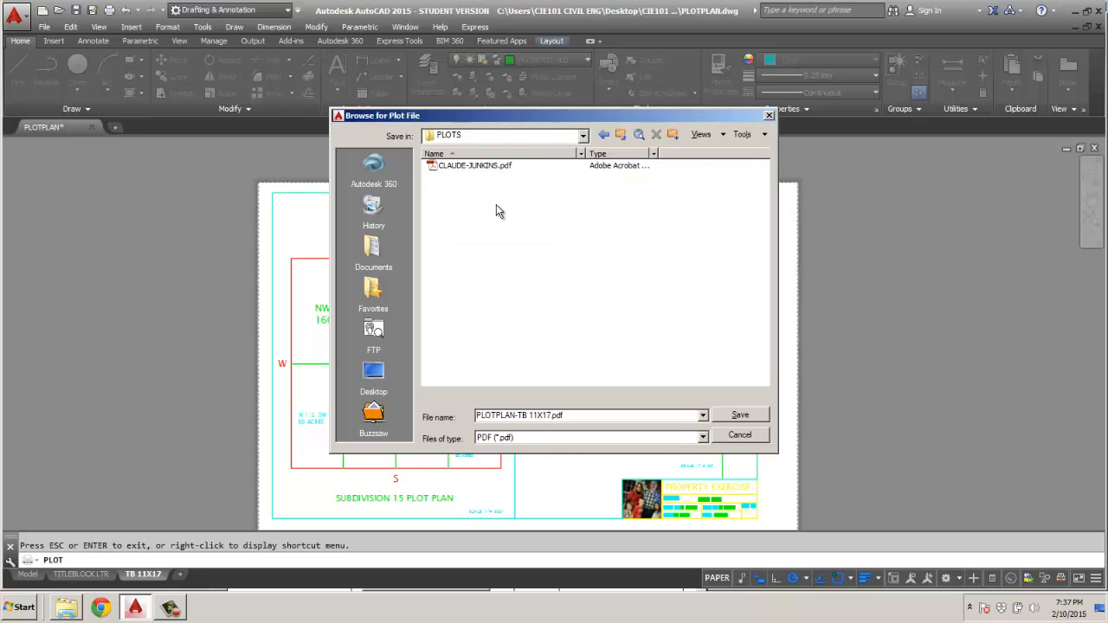
Name the PDF with the author's first initial and surname followed by "PLOT PLAN", and save it to run the plot.
left_click(550, 416)
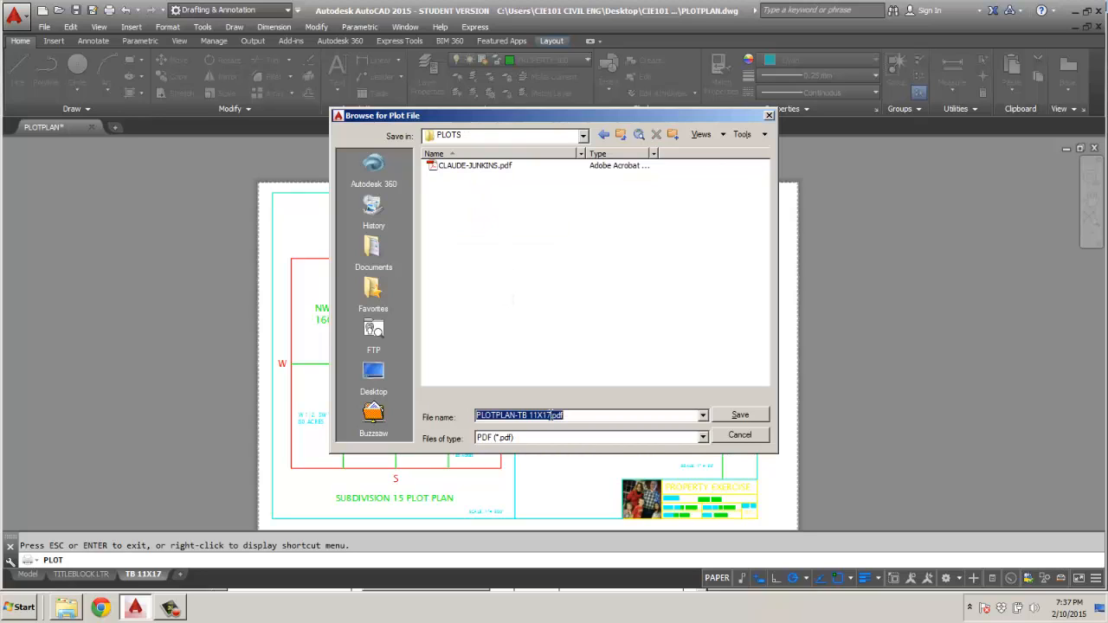
left_click_drag(551, 416, 424, 422)
type("C-JUNKINS")
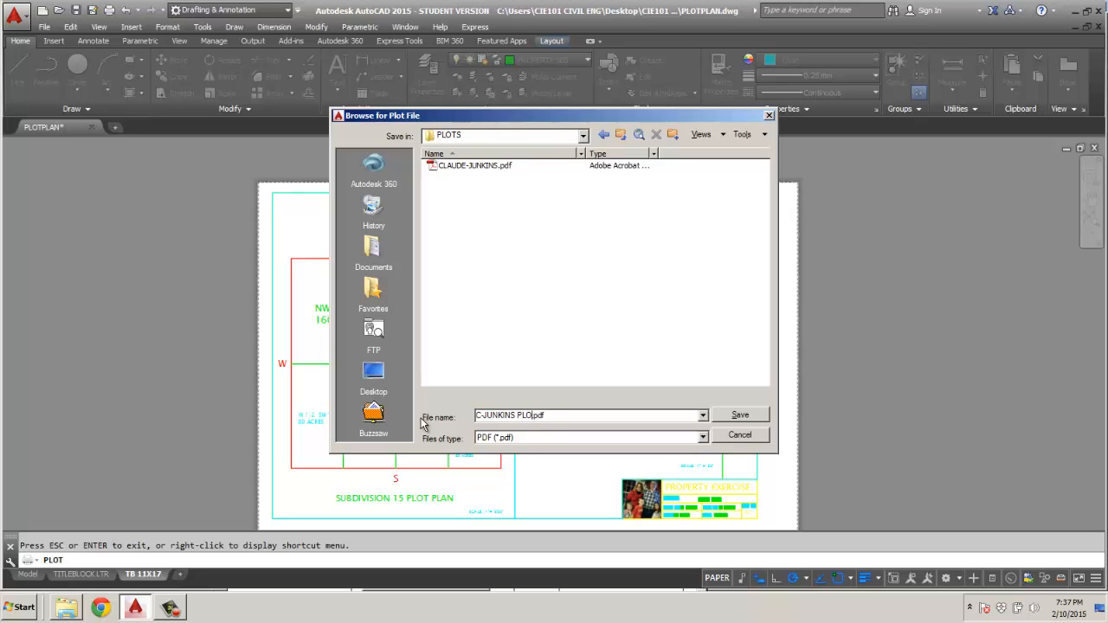
key("Return")
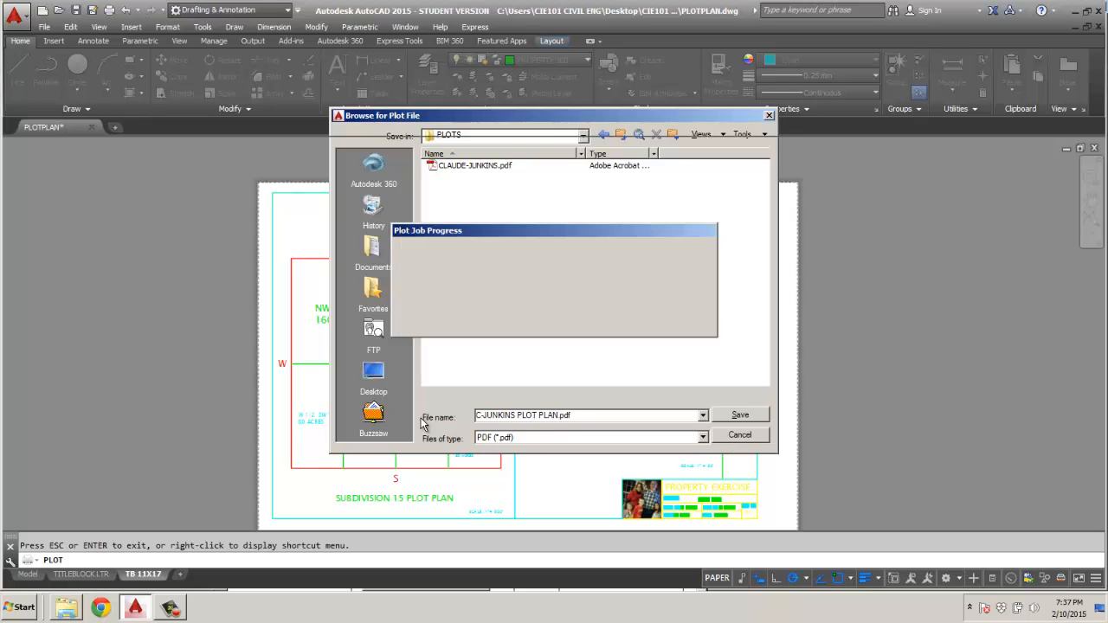